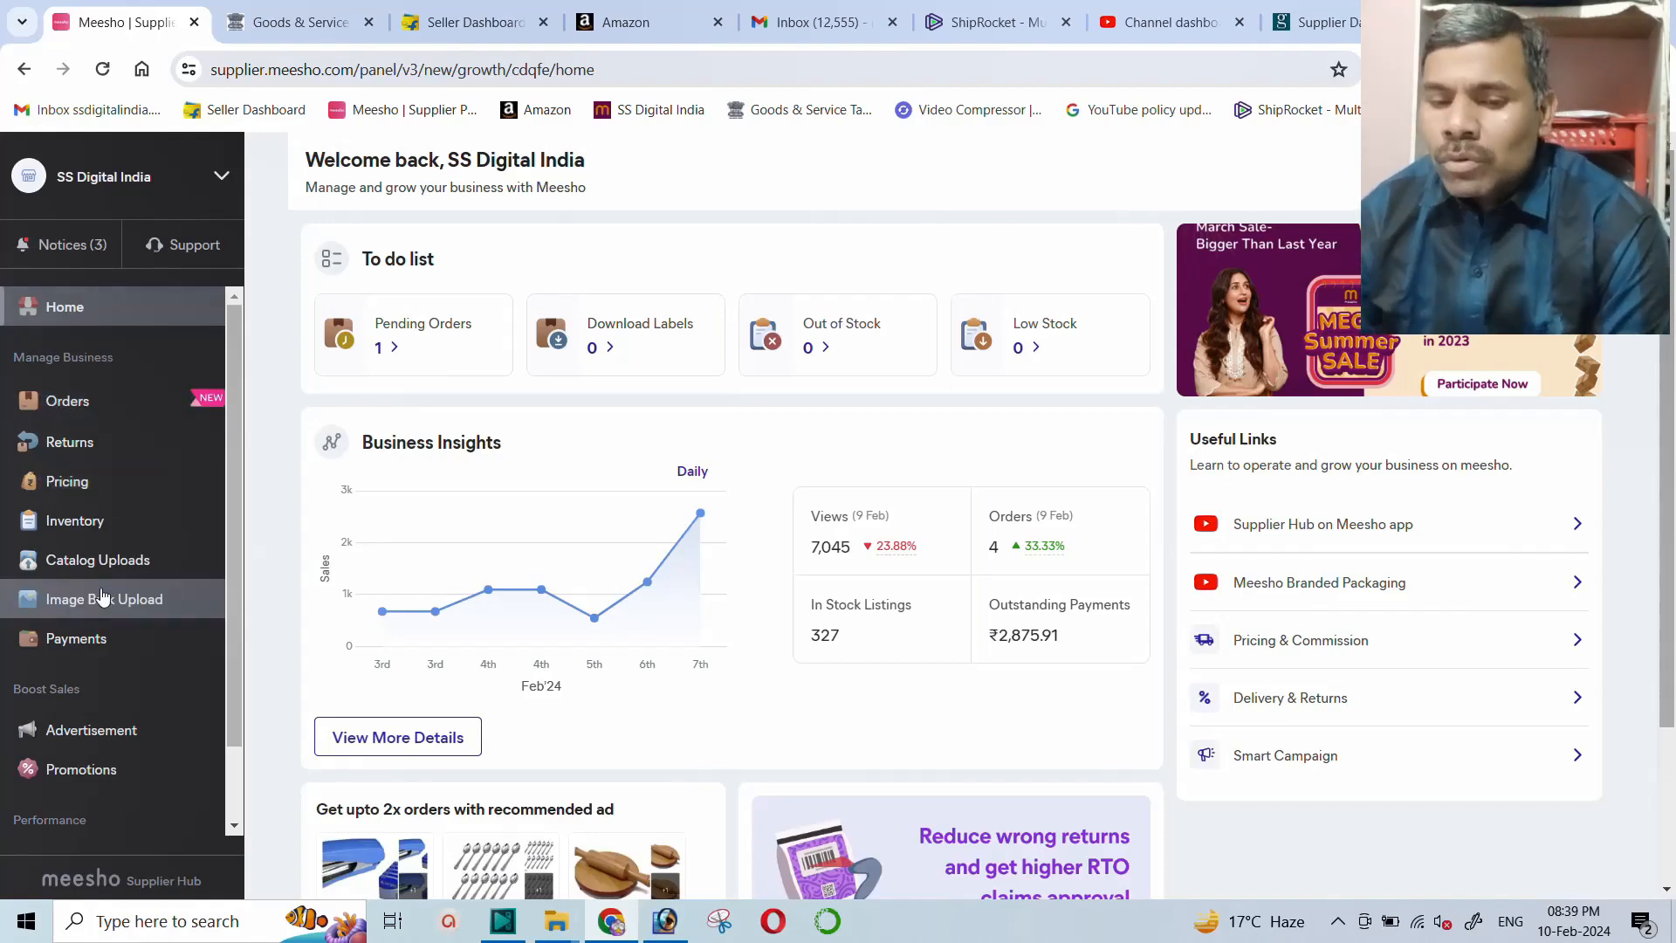
# Download the GST report for January 2024 from the supplier panel's payments section
pyautogui.click(83, 644)
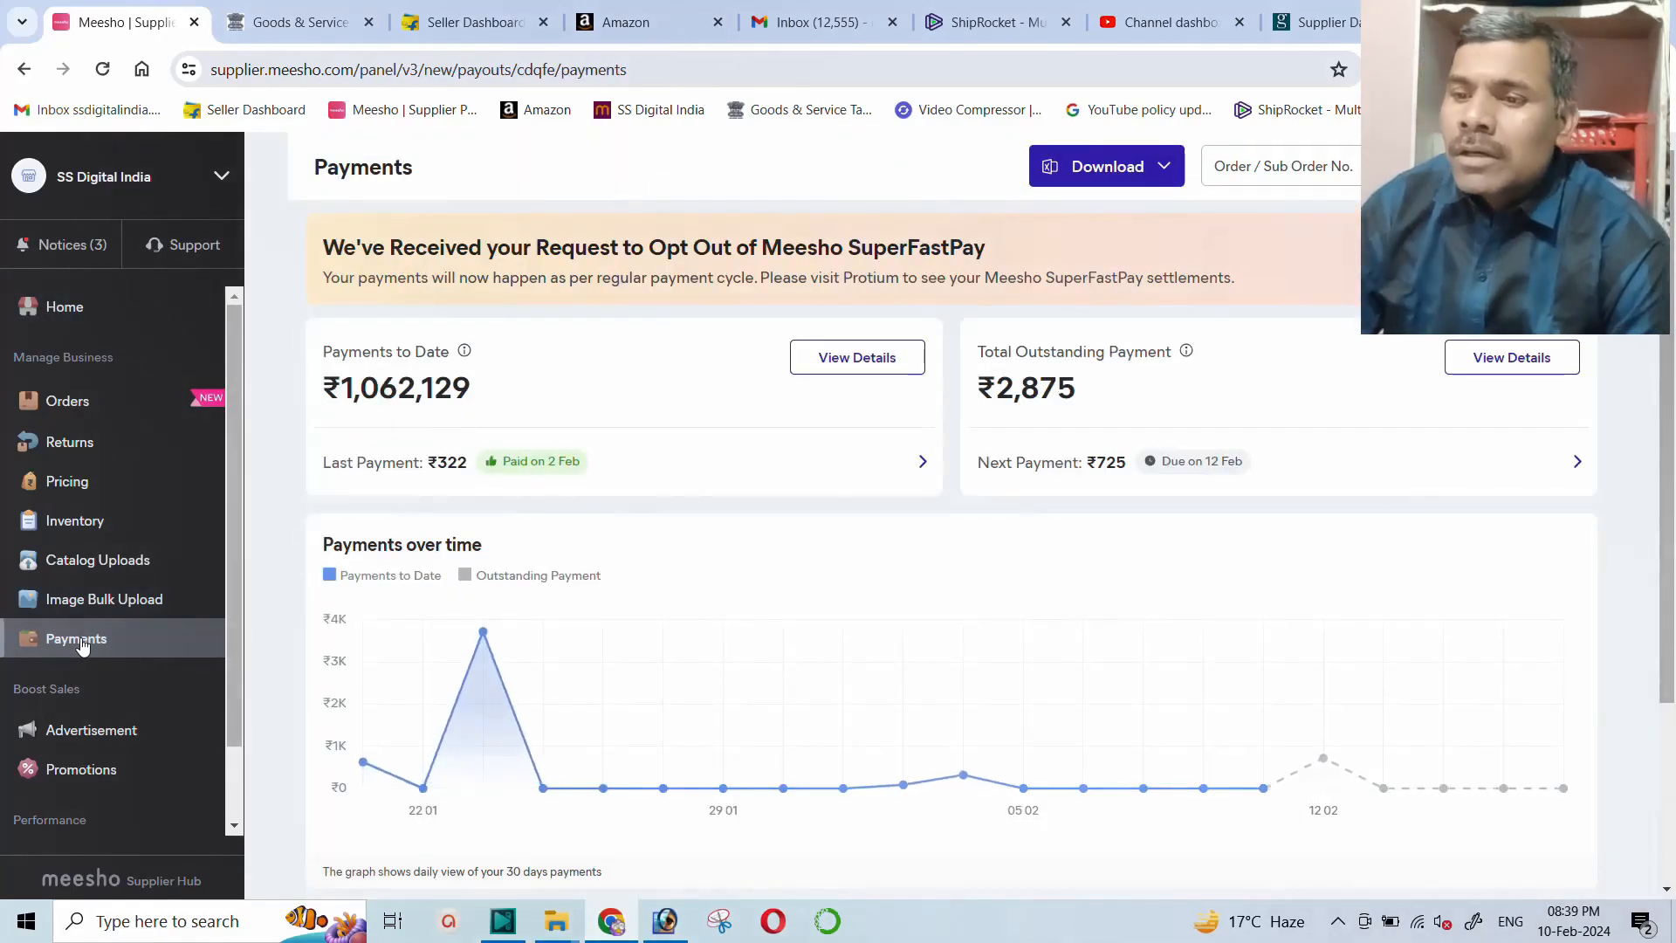
pyautogui.click(1159, 175)
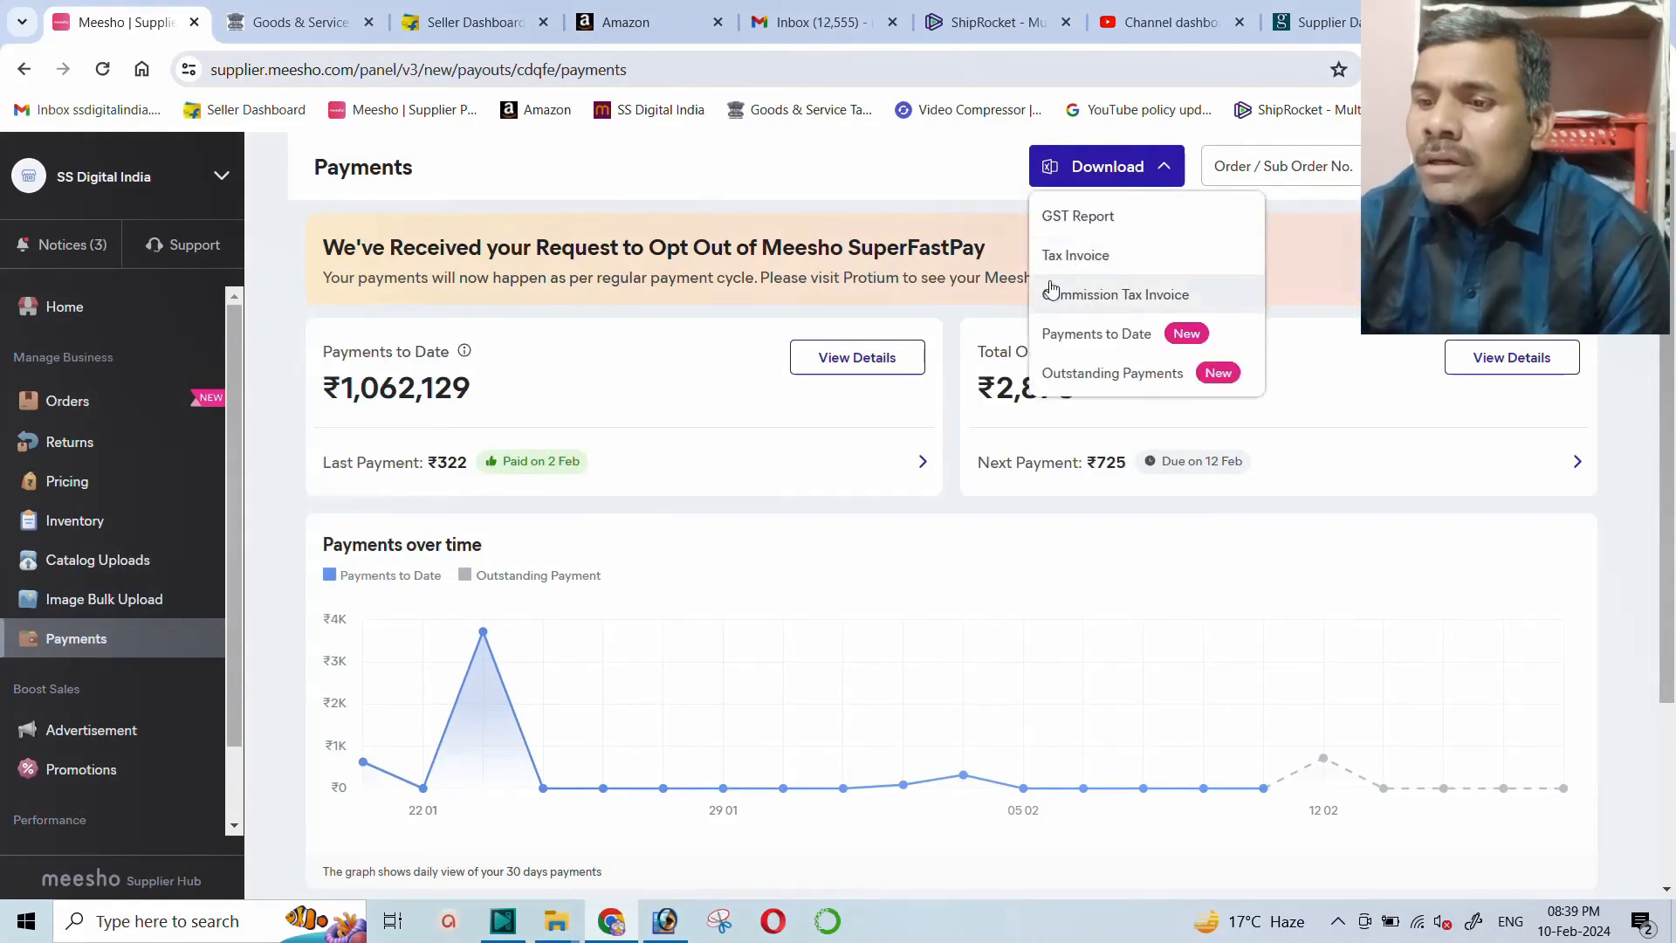
pyautogui.click(1078, 218)
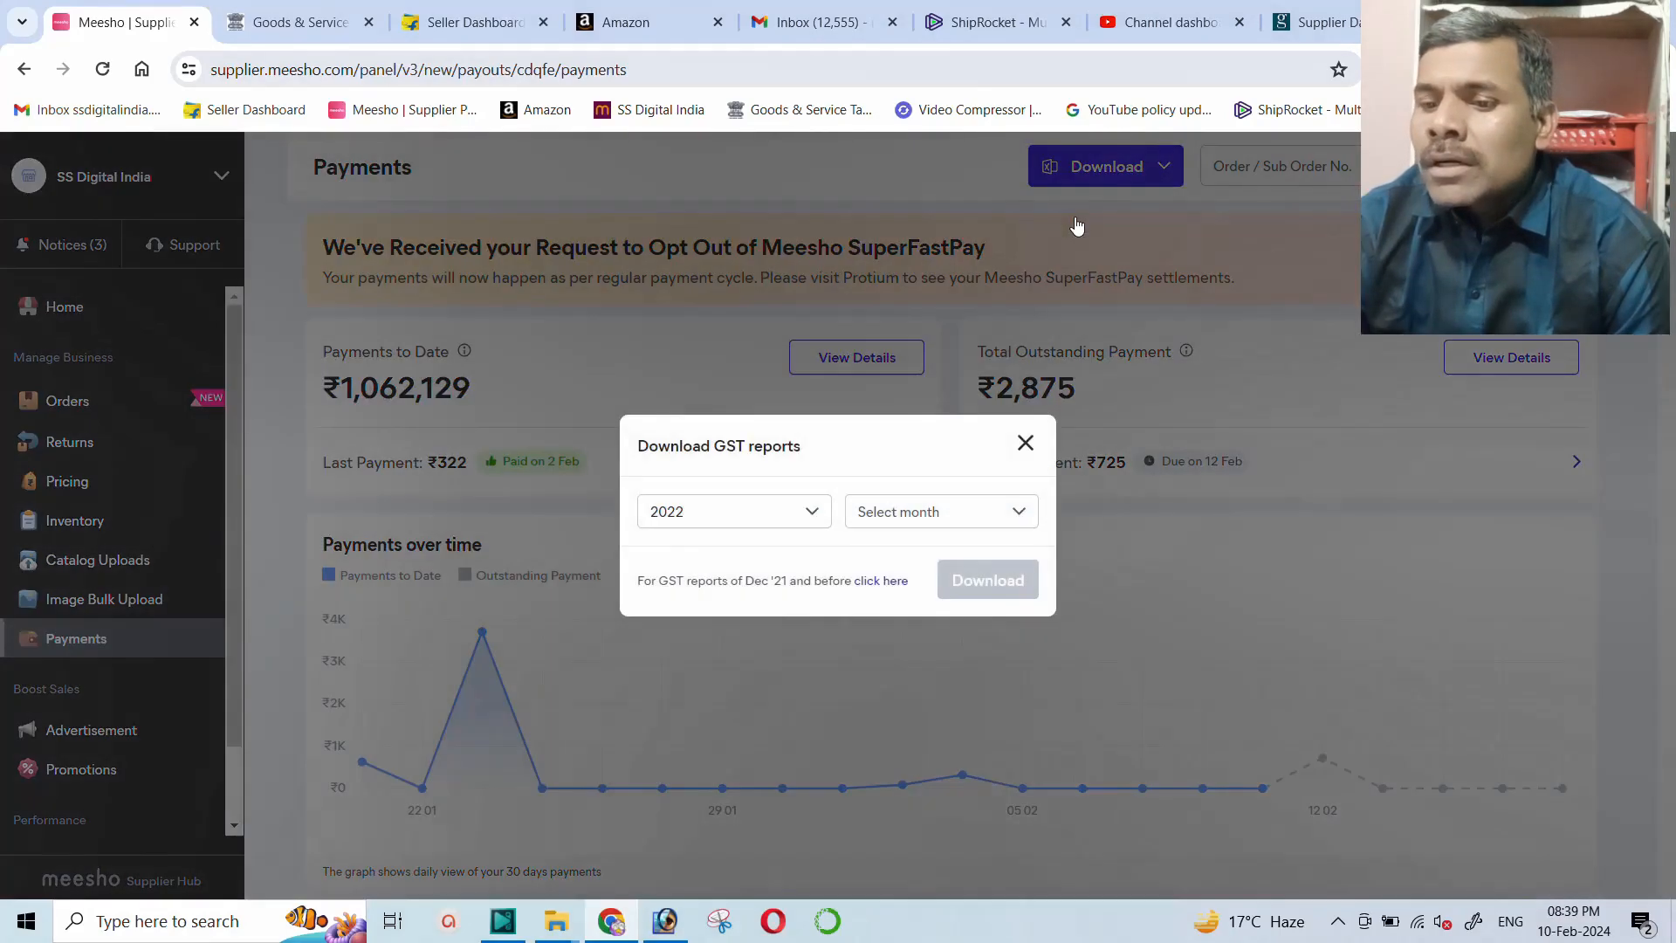
pyautogui.click(807, 512)
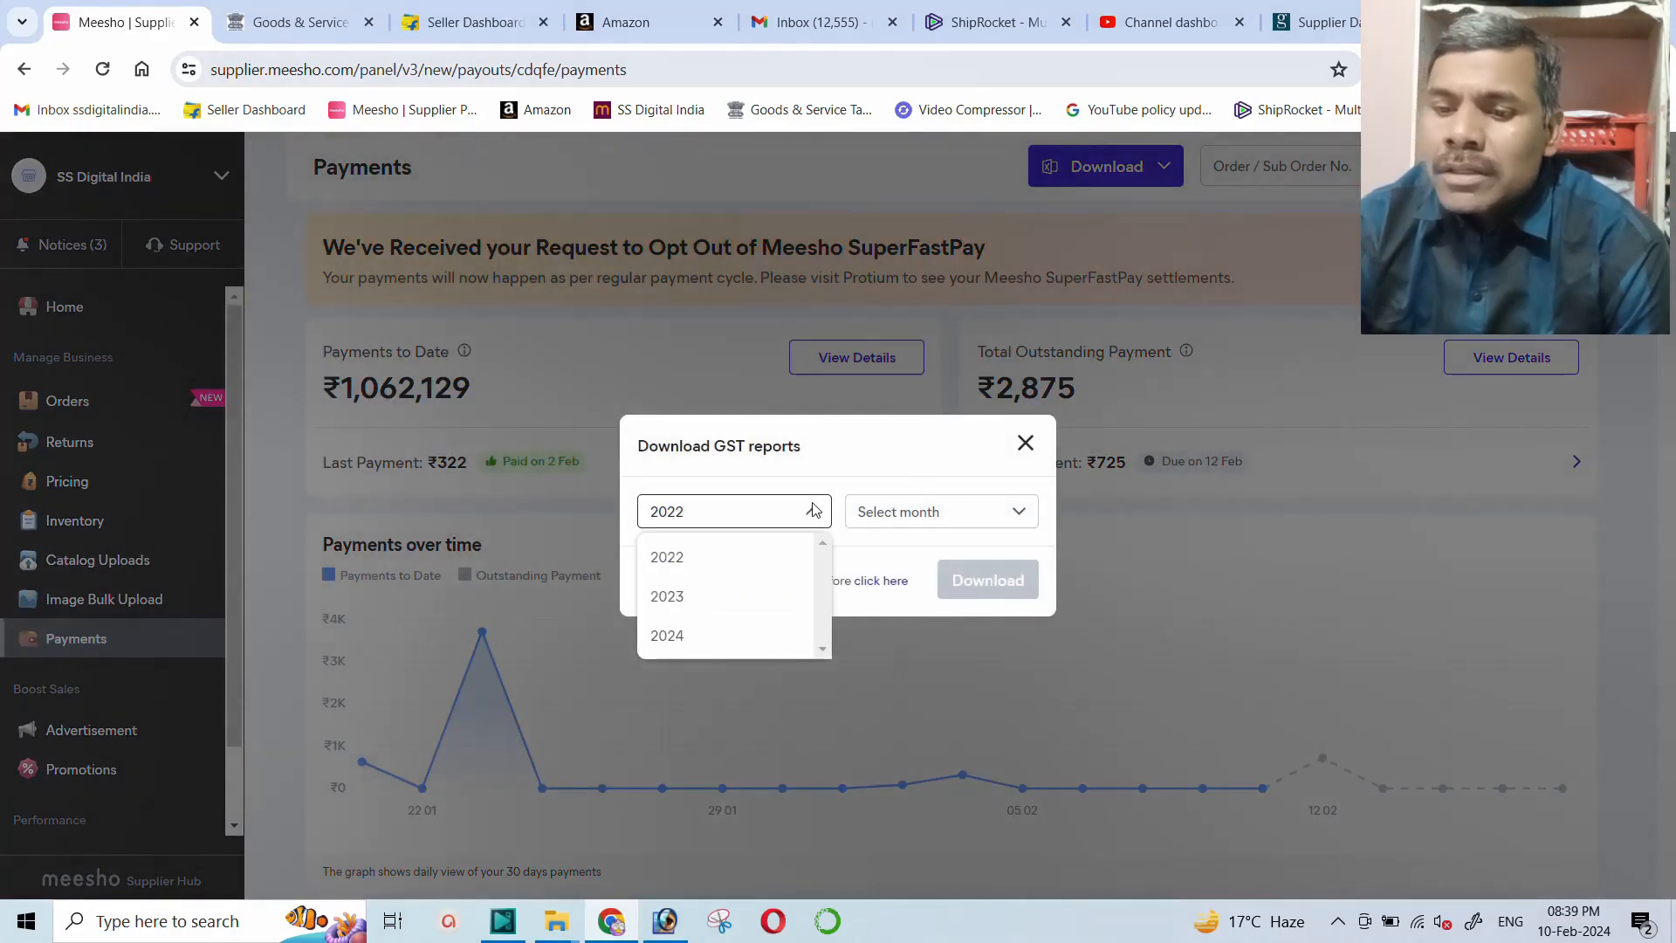
pyautogui.click(699, 639)
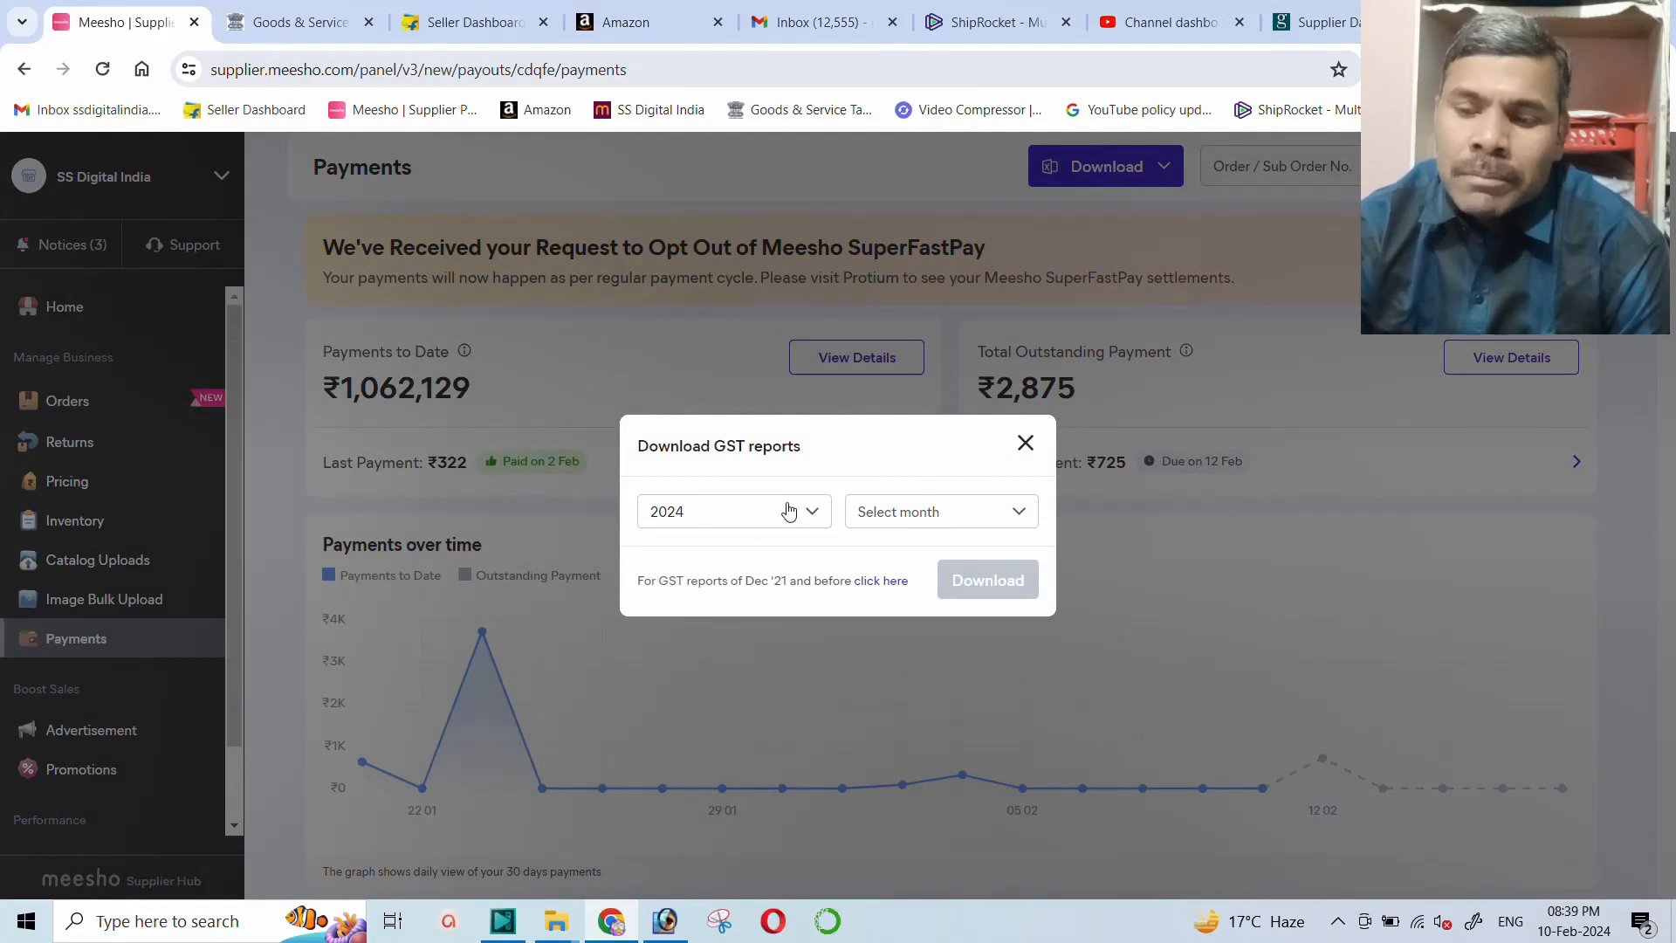
pyautogui.click(946, 516)
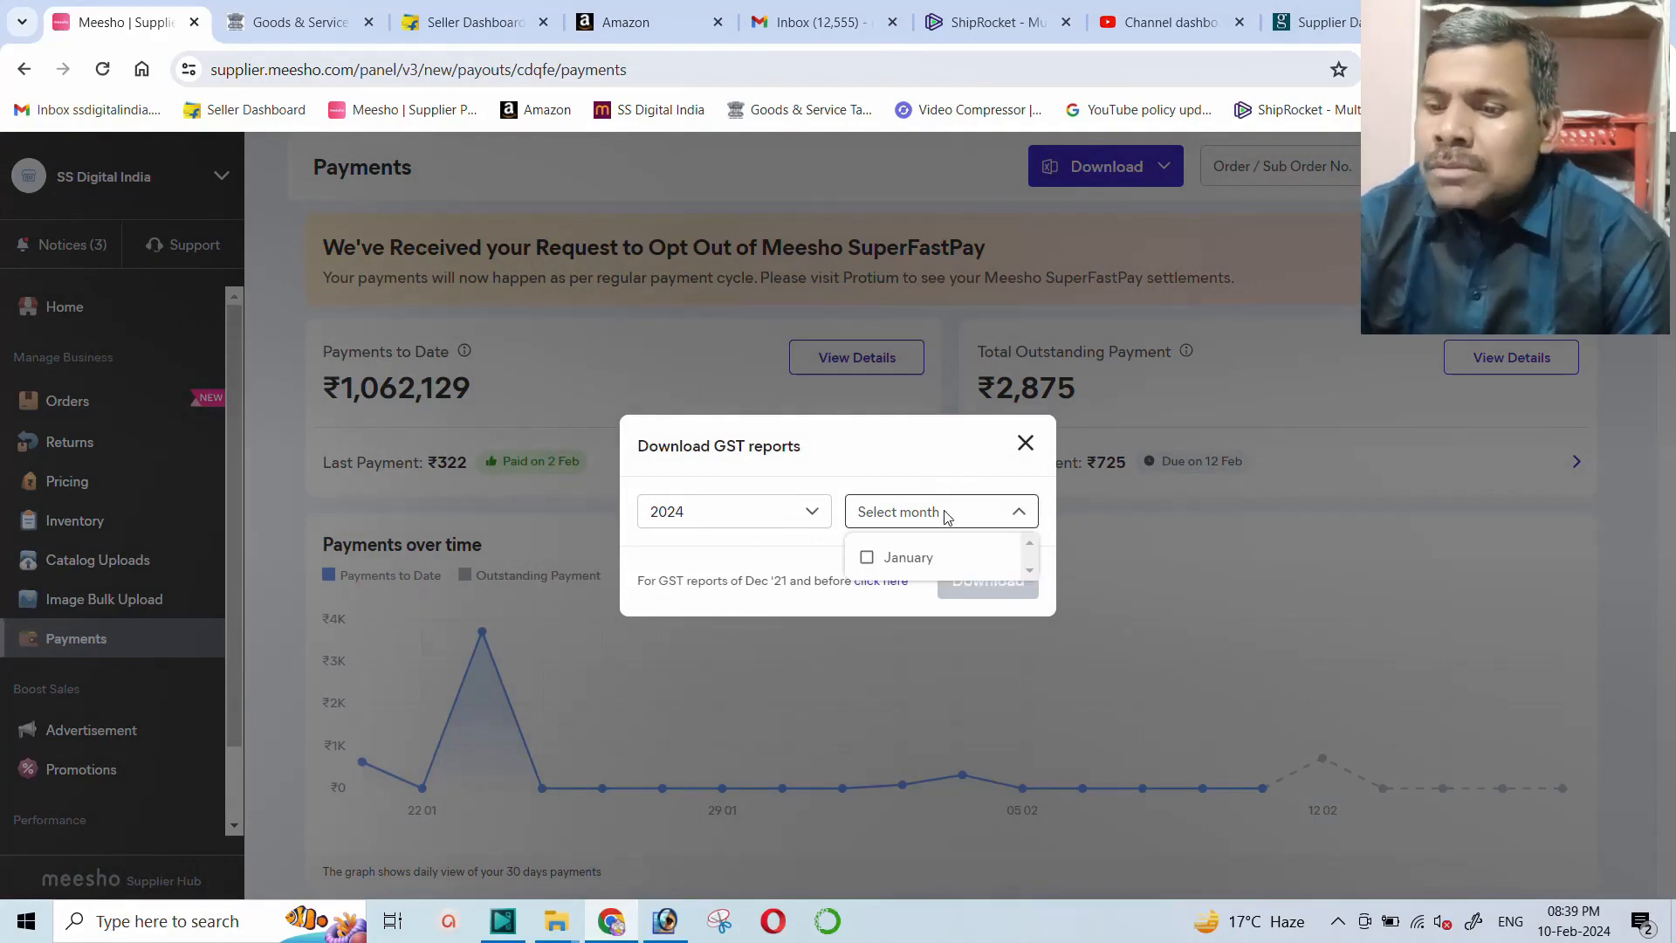
pyautogui.click(867, 560)
pyautogui.click(801, 562)
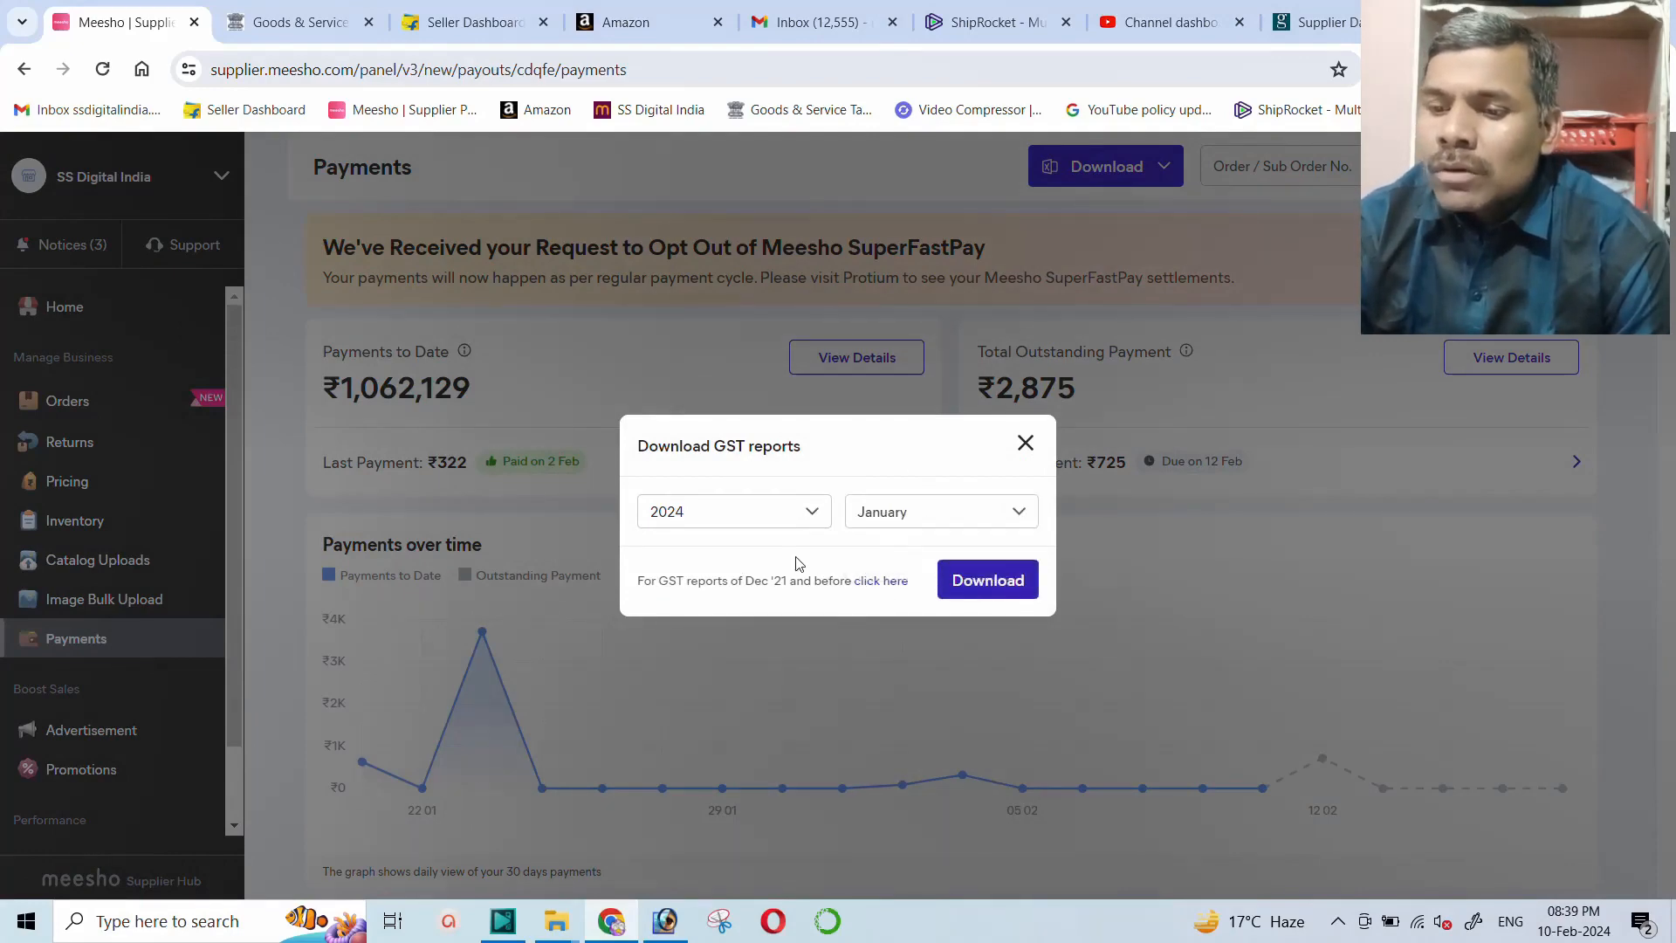
pyautogui.click(987, 582)
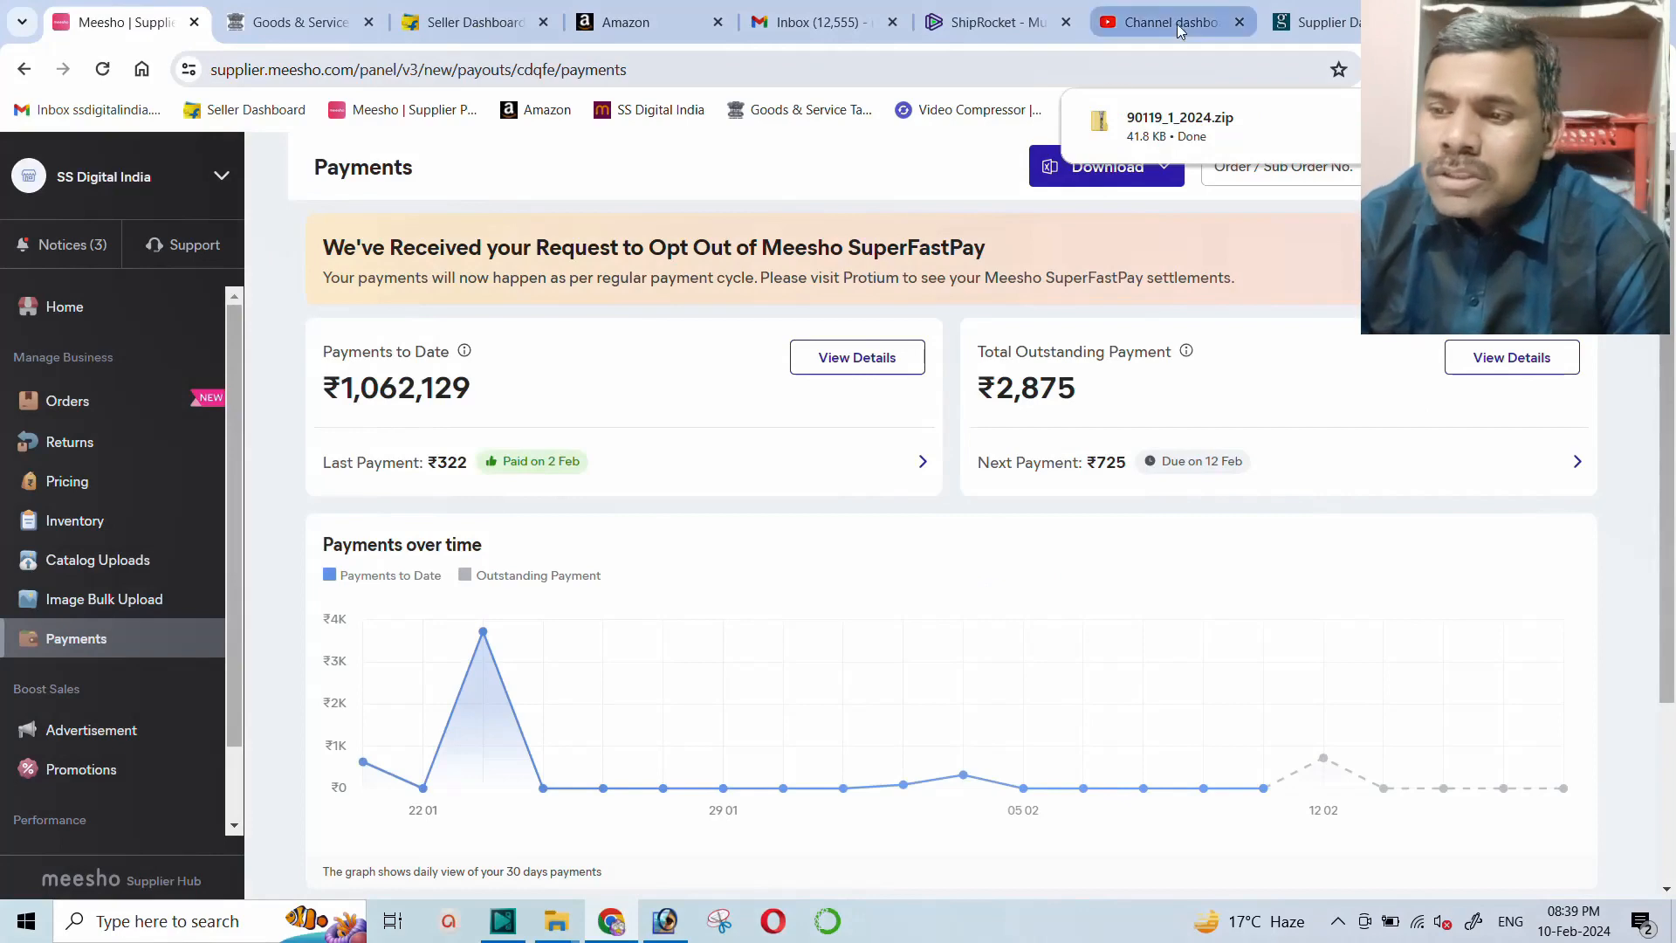
# Extract the downloaded GST report archive in the Downloads folder and open the extracted folder
pyautogui.click(1335, 127)
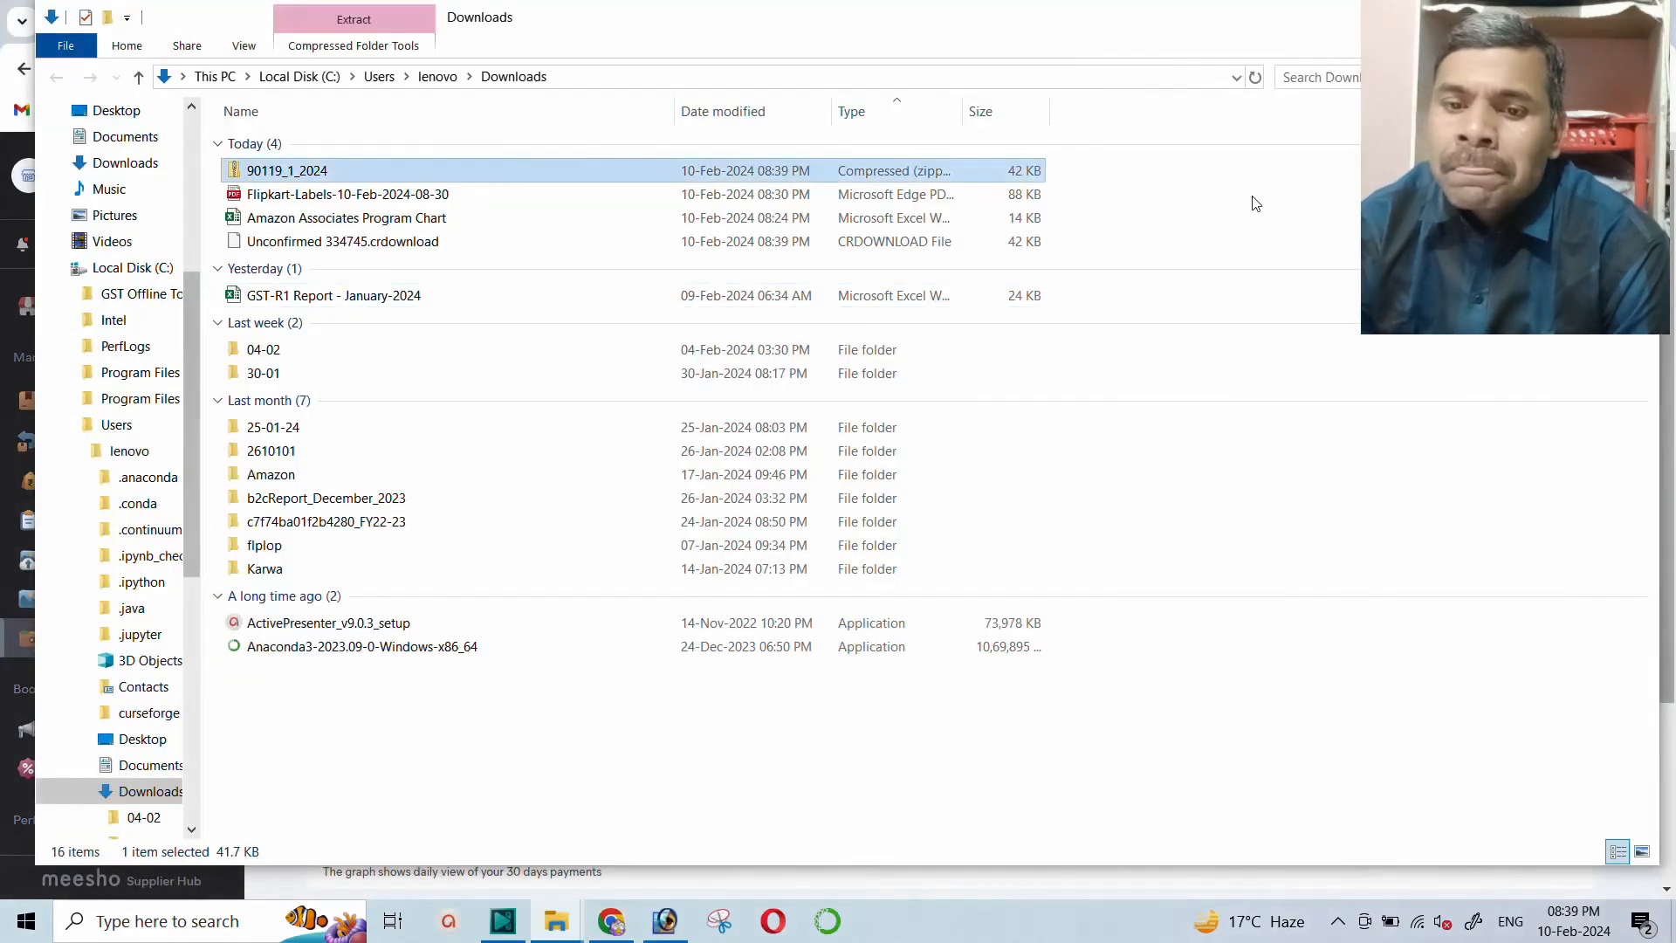
pyautogui.rightClick(293, 172)
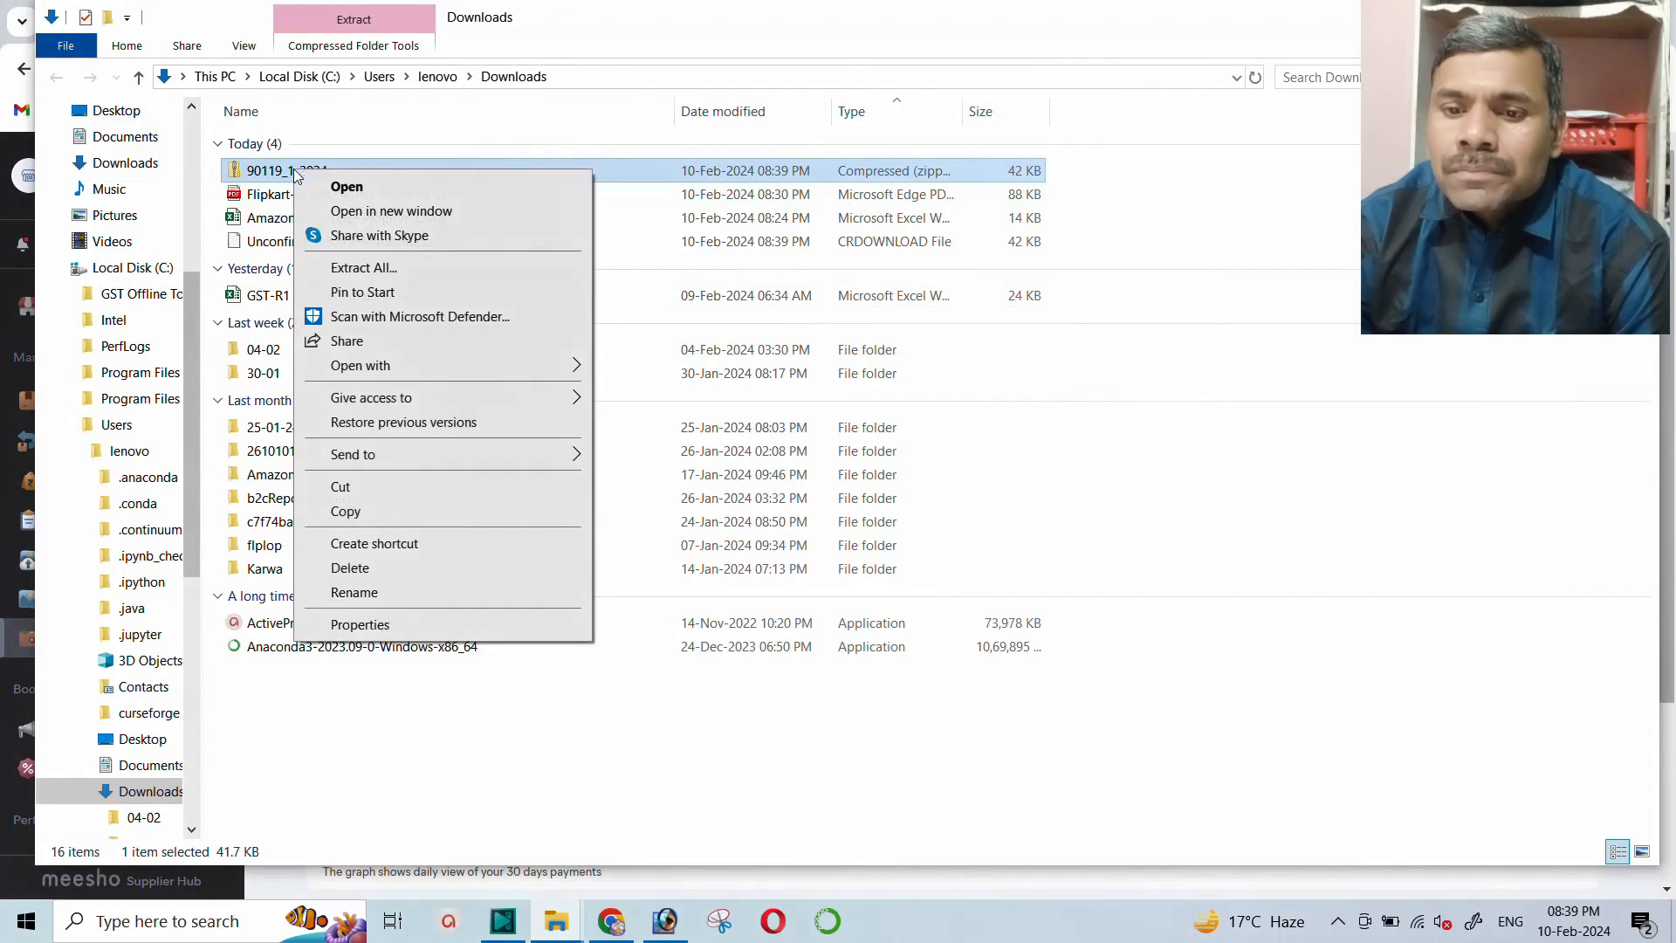
pyautogui.click(384, 267)
pyautogui.click(986, 683)
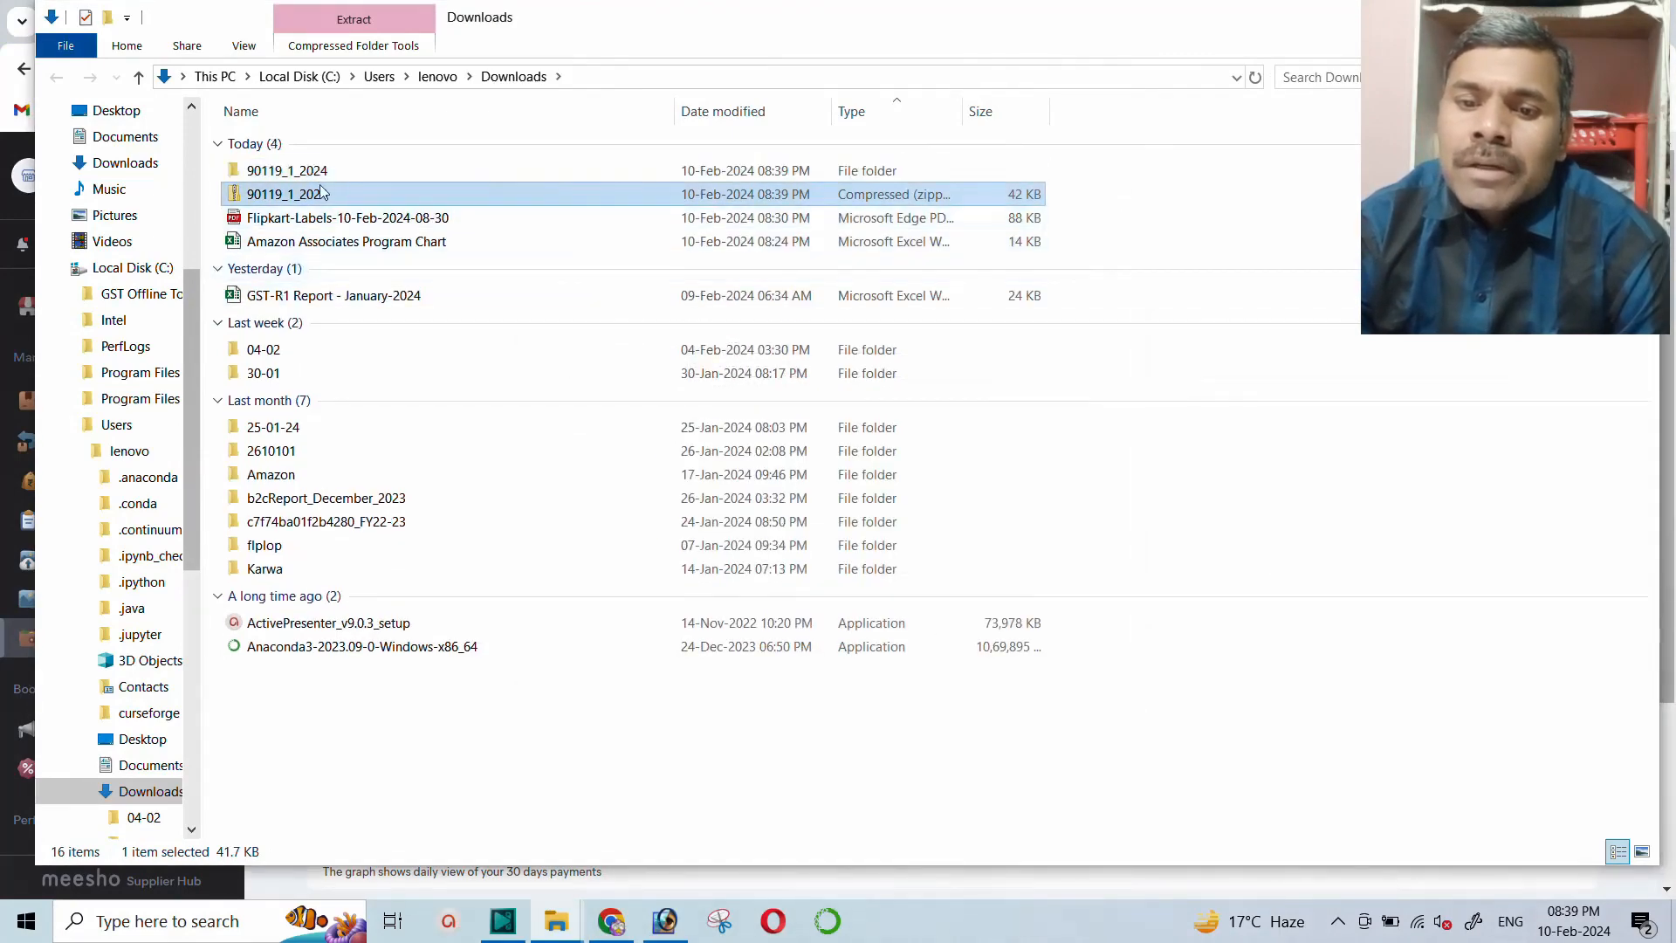
pyautogui.doubleClick(329, 174)
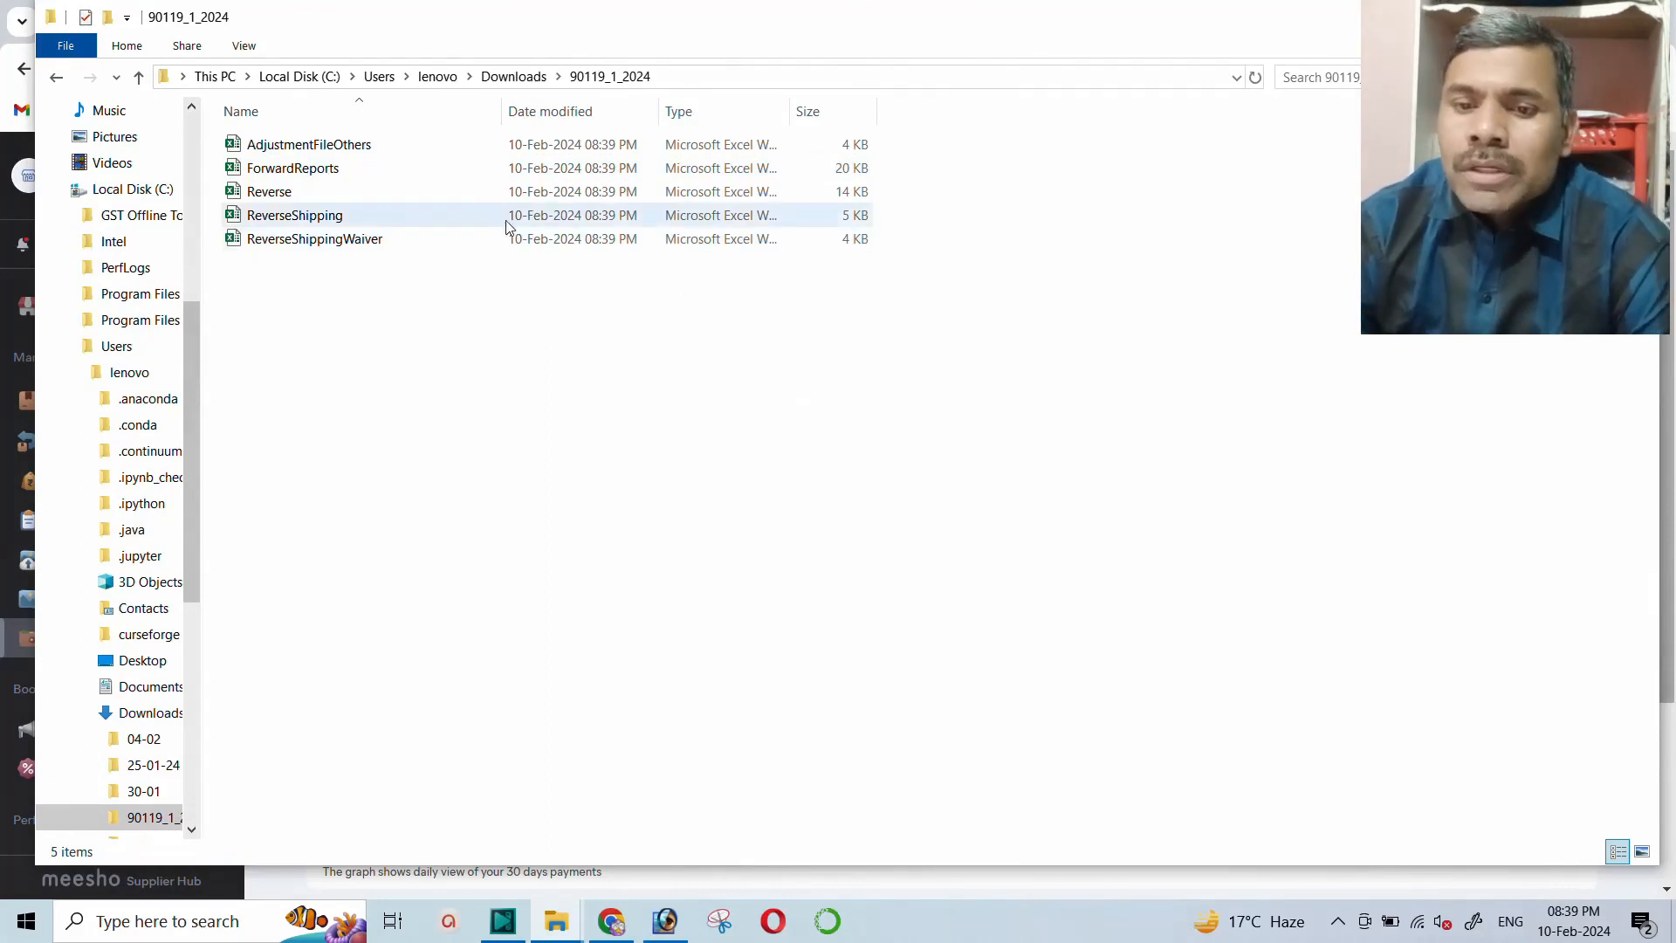
# Open the ForwardReports workbook from the extracted folder in Excel, maximized and enabled for editing
pyautogui.click(294, 175)
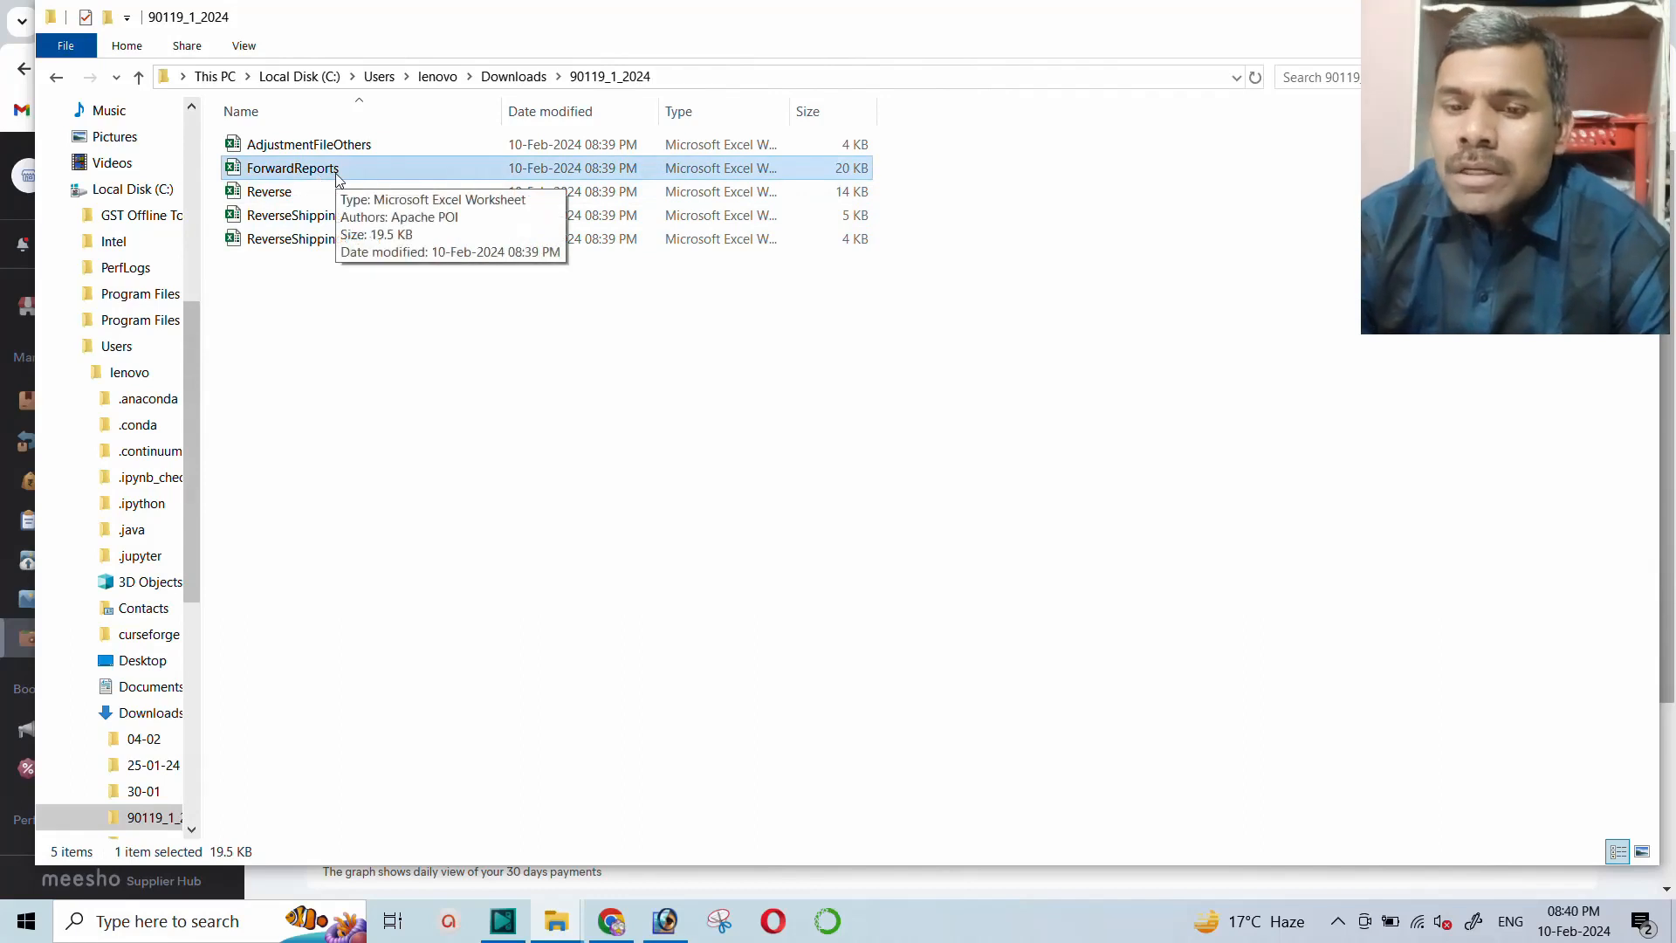
pyautogui.click(291, 196)
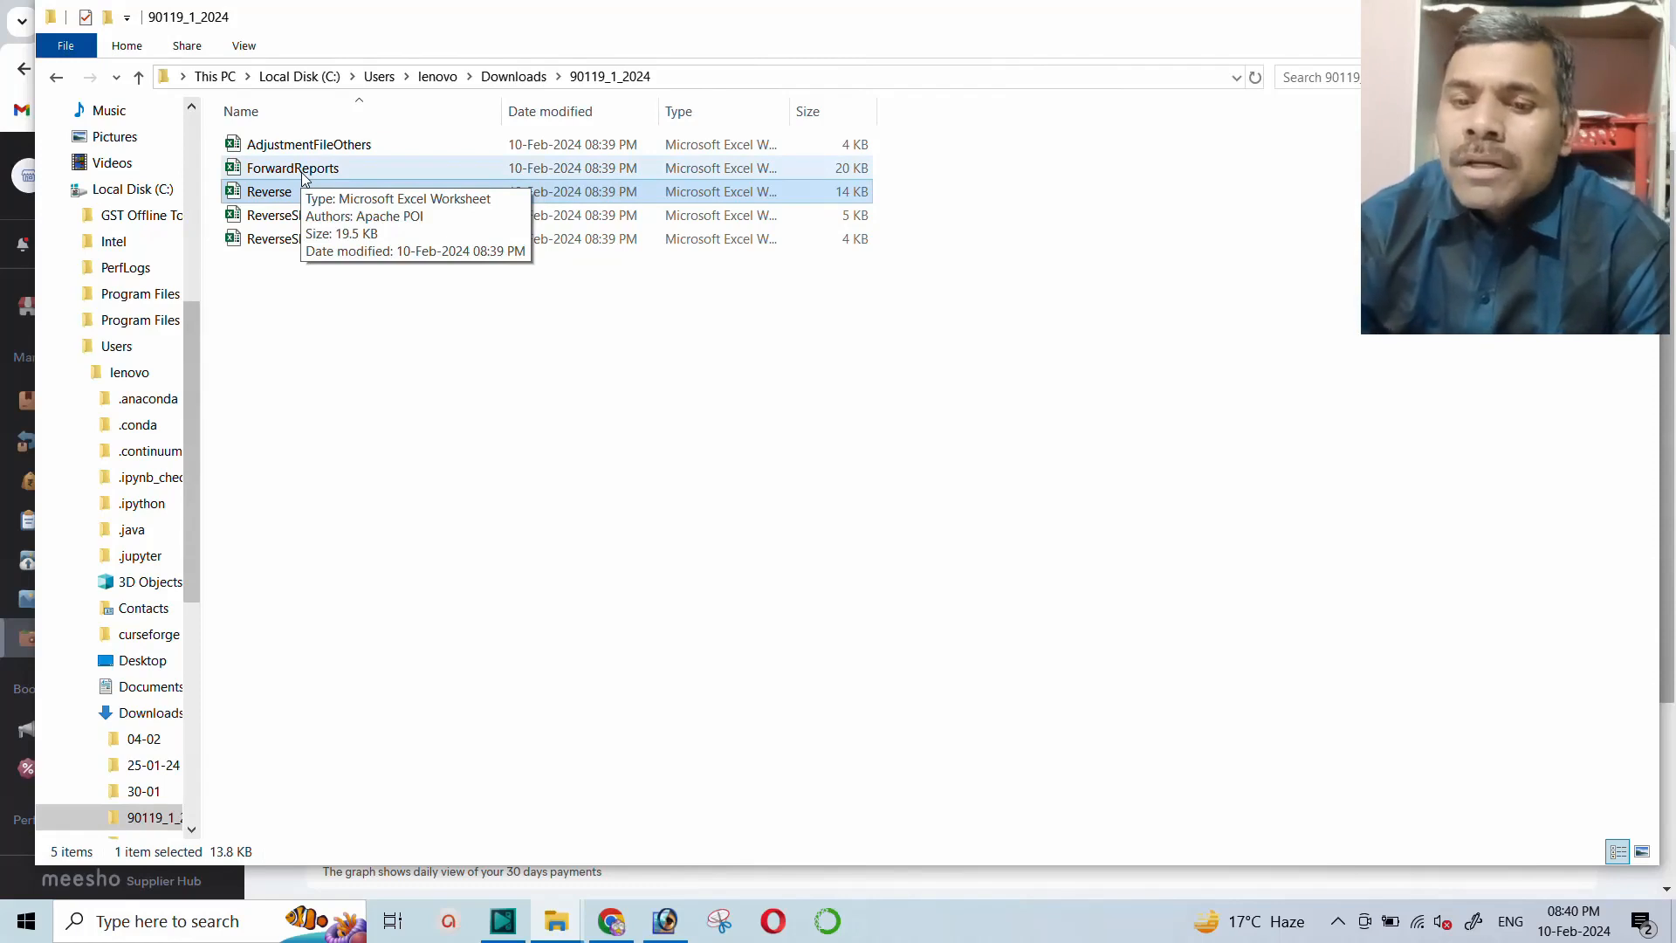
pyautogui.click(304, 174)
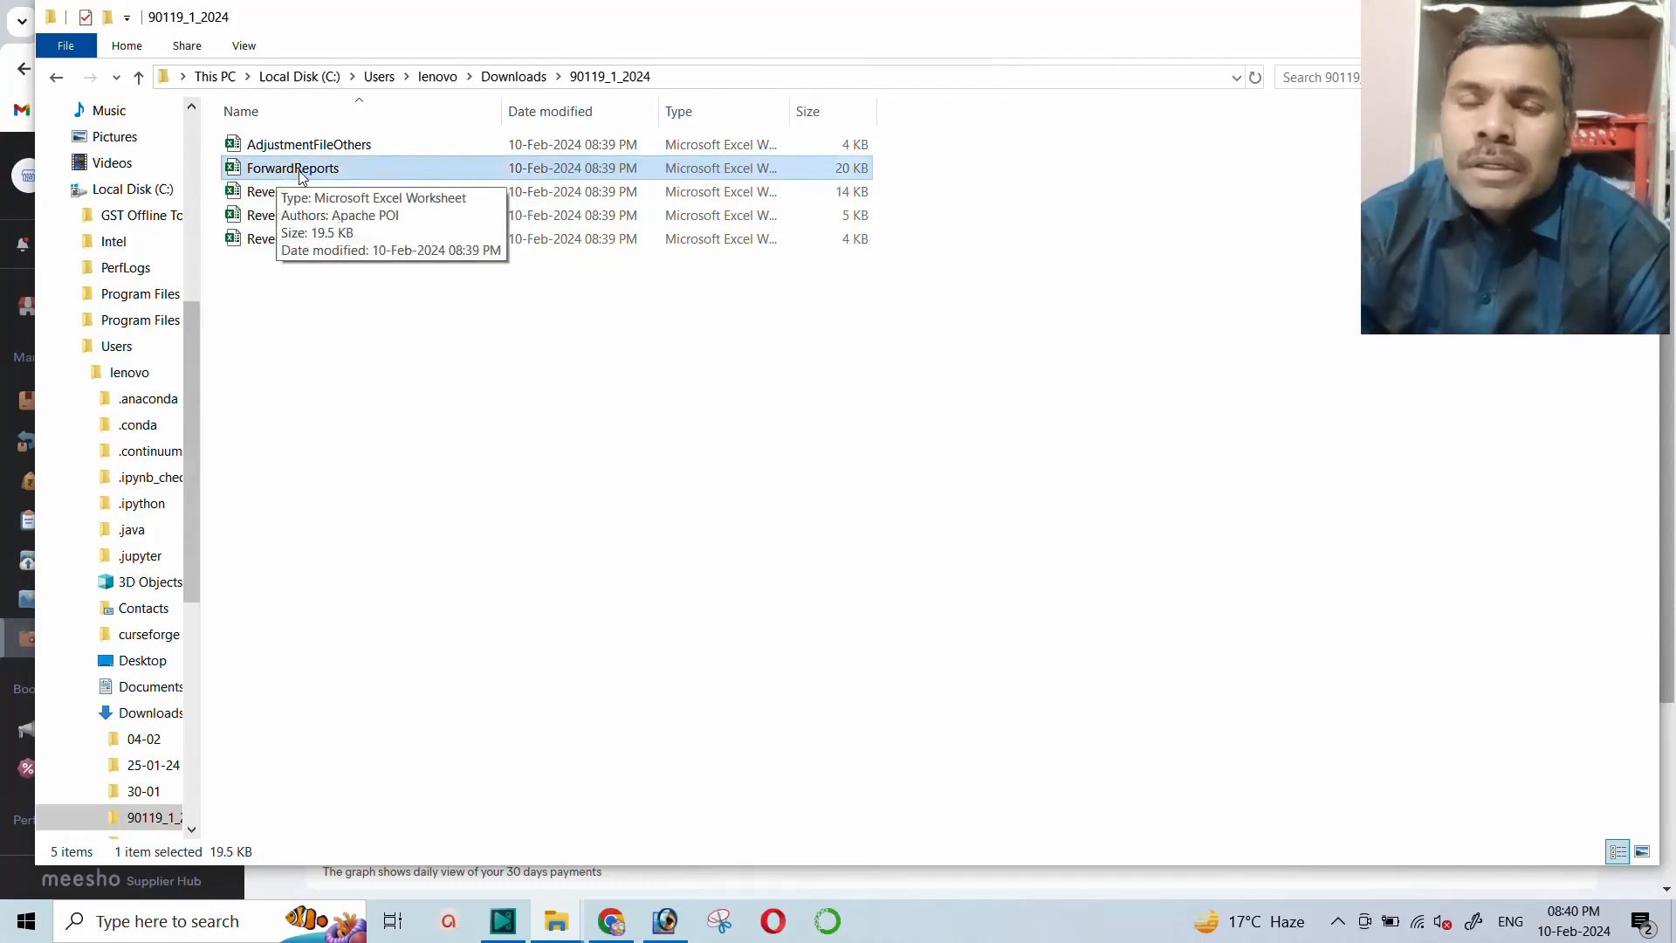
pyautogui.doubleClick(295, 170)
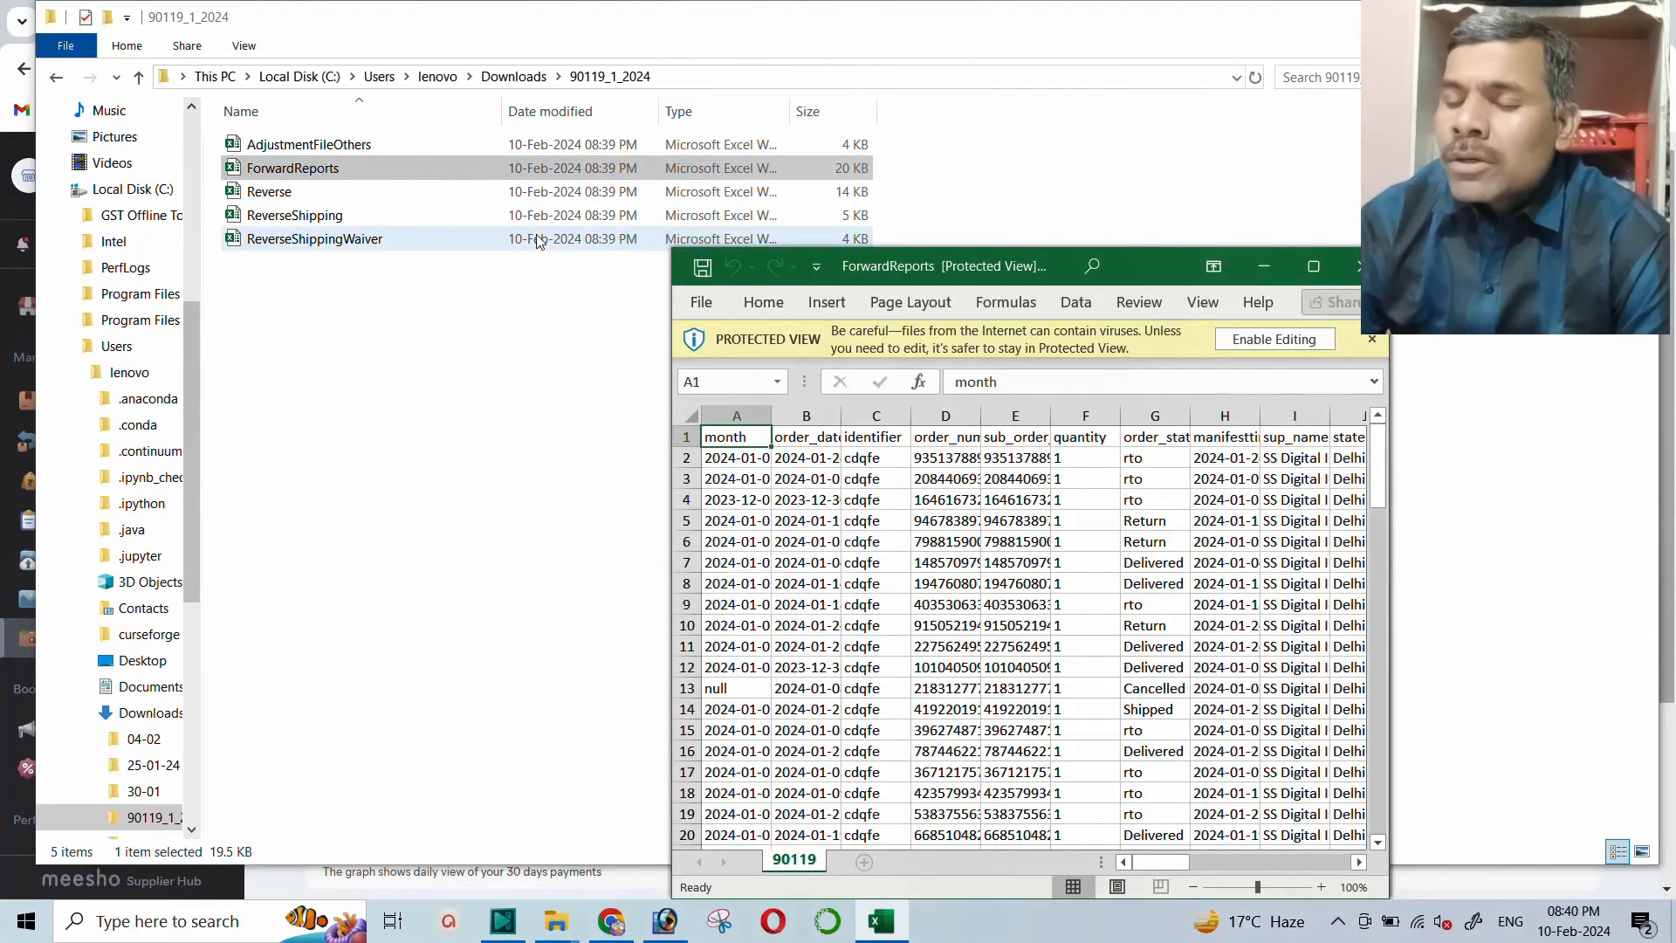
pyautogui.click(1314, 266)
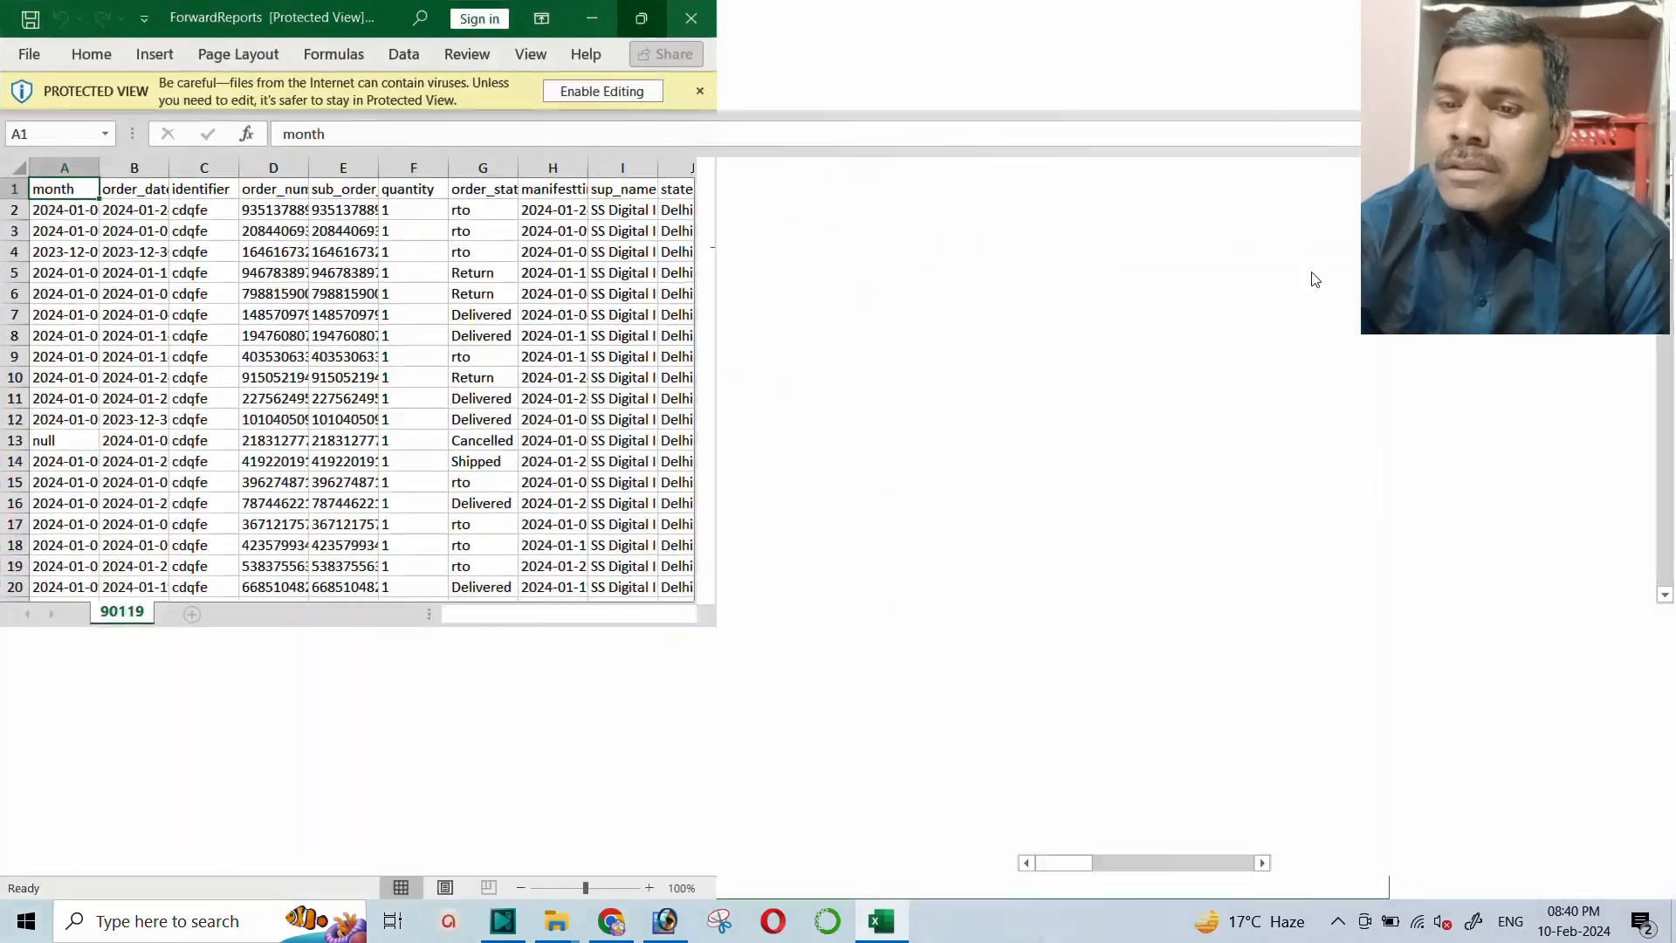
pyautogui.click(906, 85)
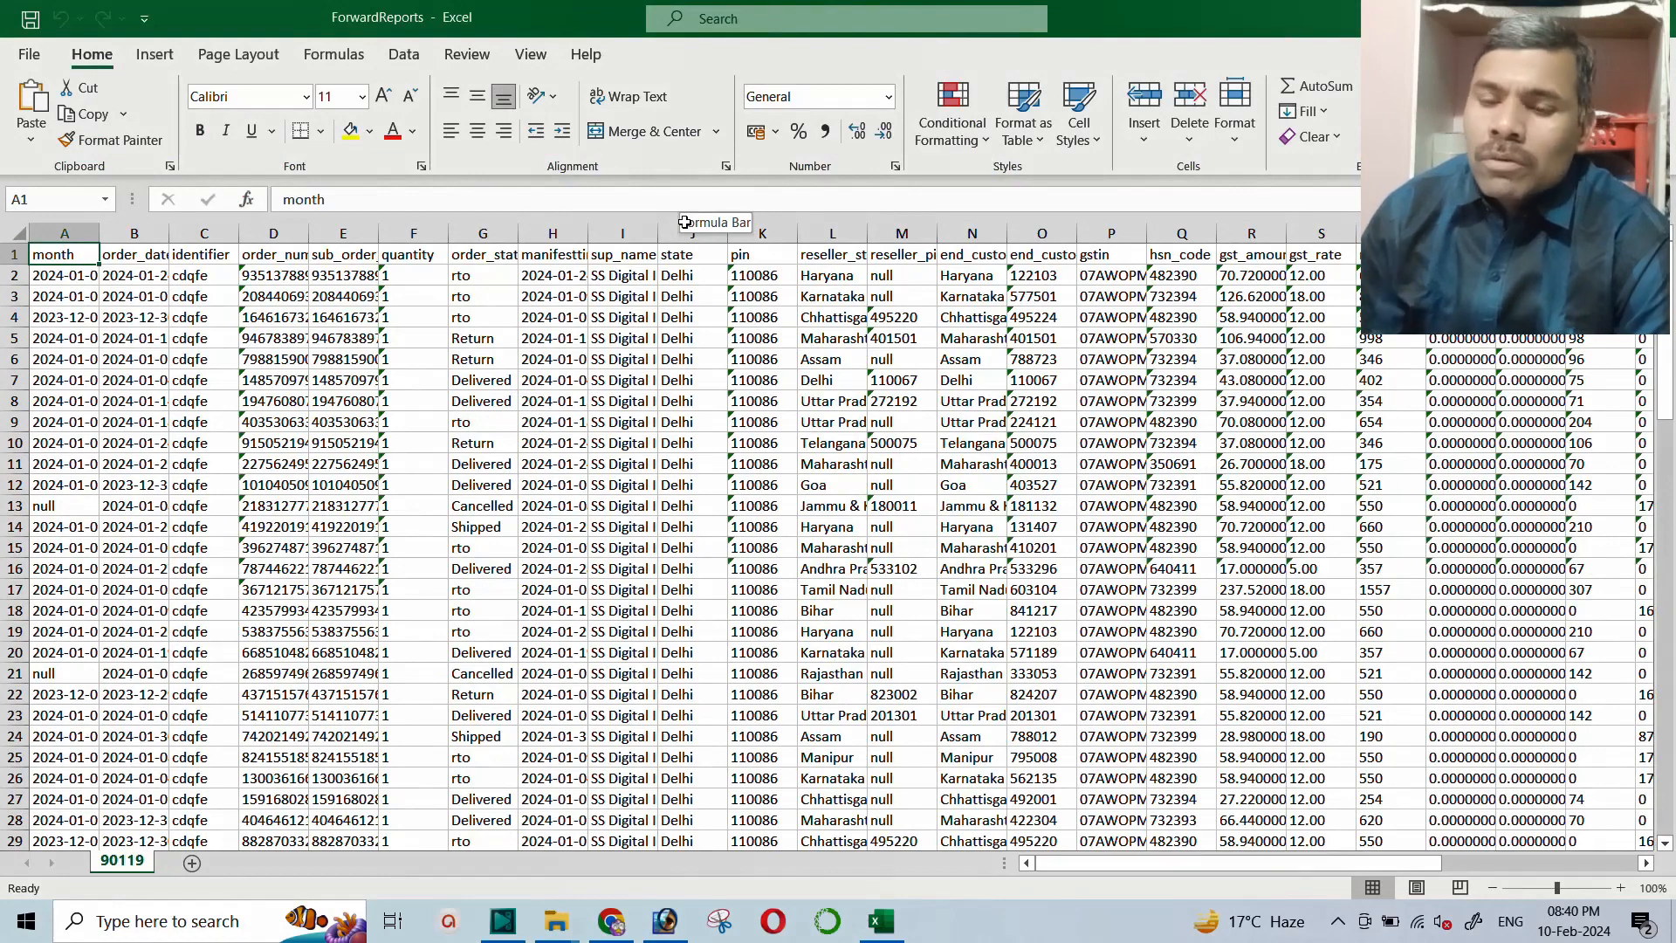
# Autofit the width of all columns in the ForwardReports sheet to their contents
pyautogui.click(21, 233)
pyautogui.doubleClick(99, 234)
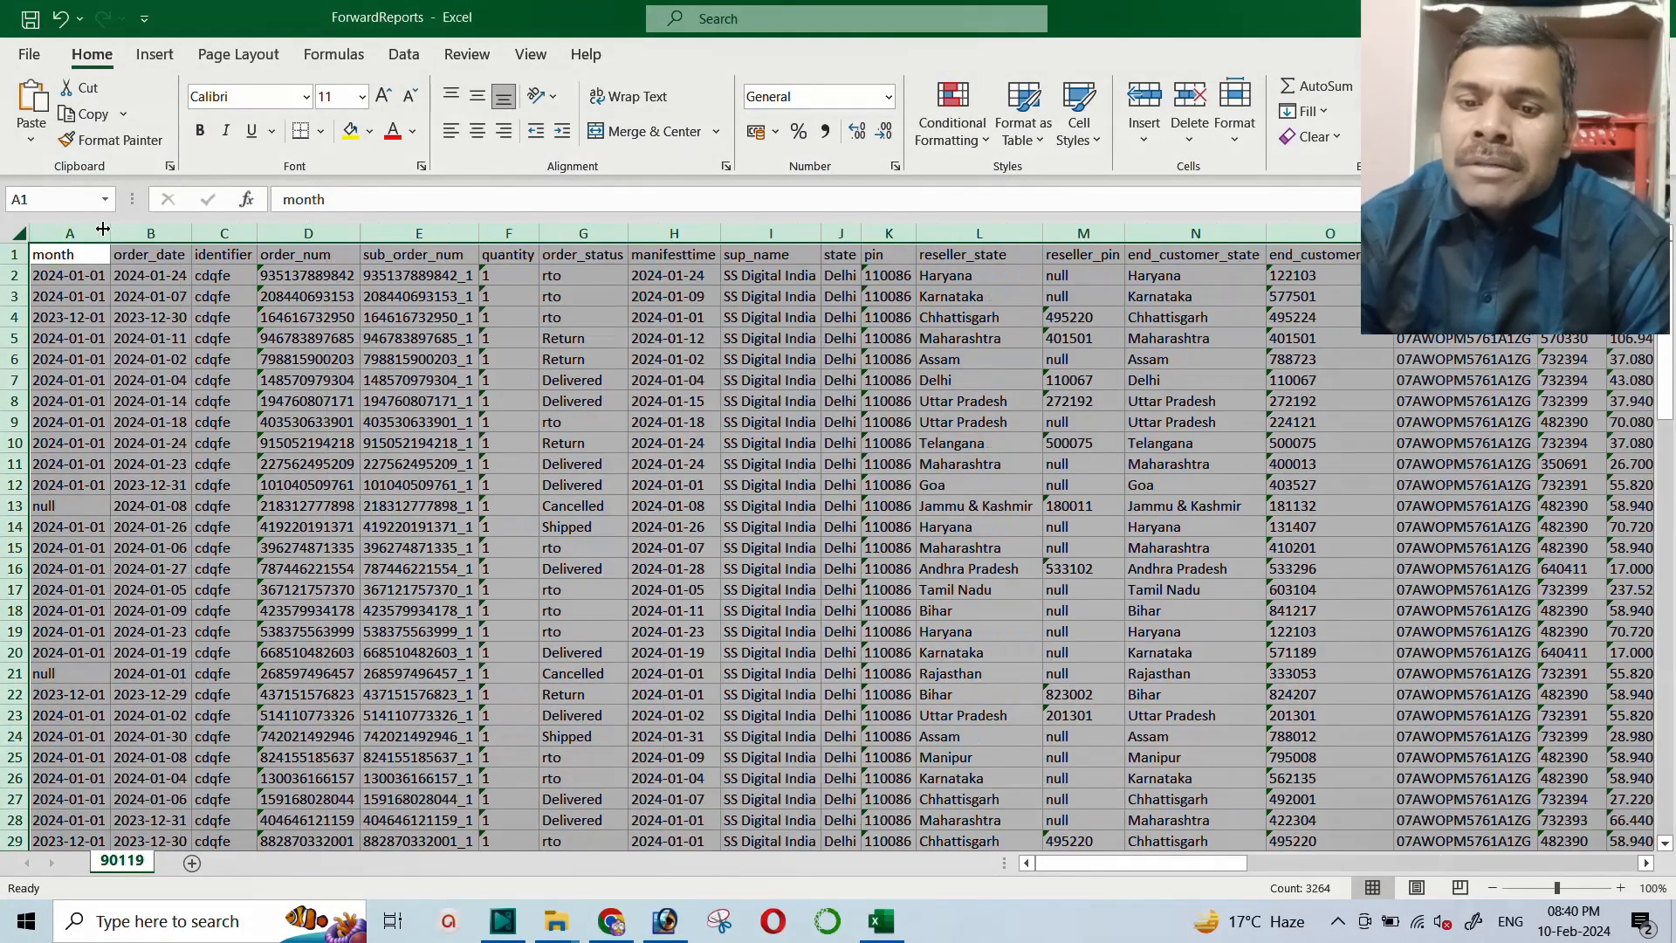
pyautogui.click(351, 373)
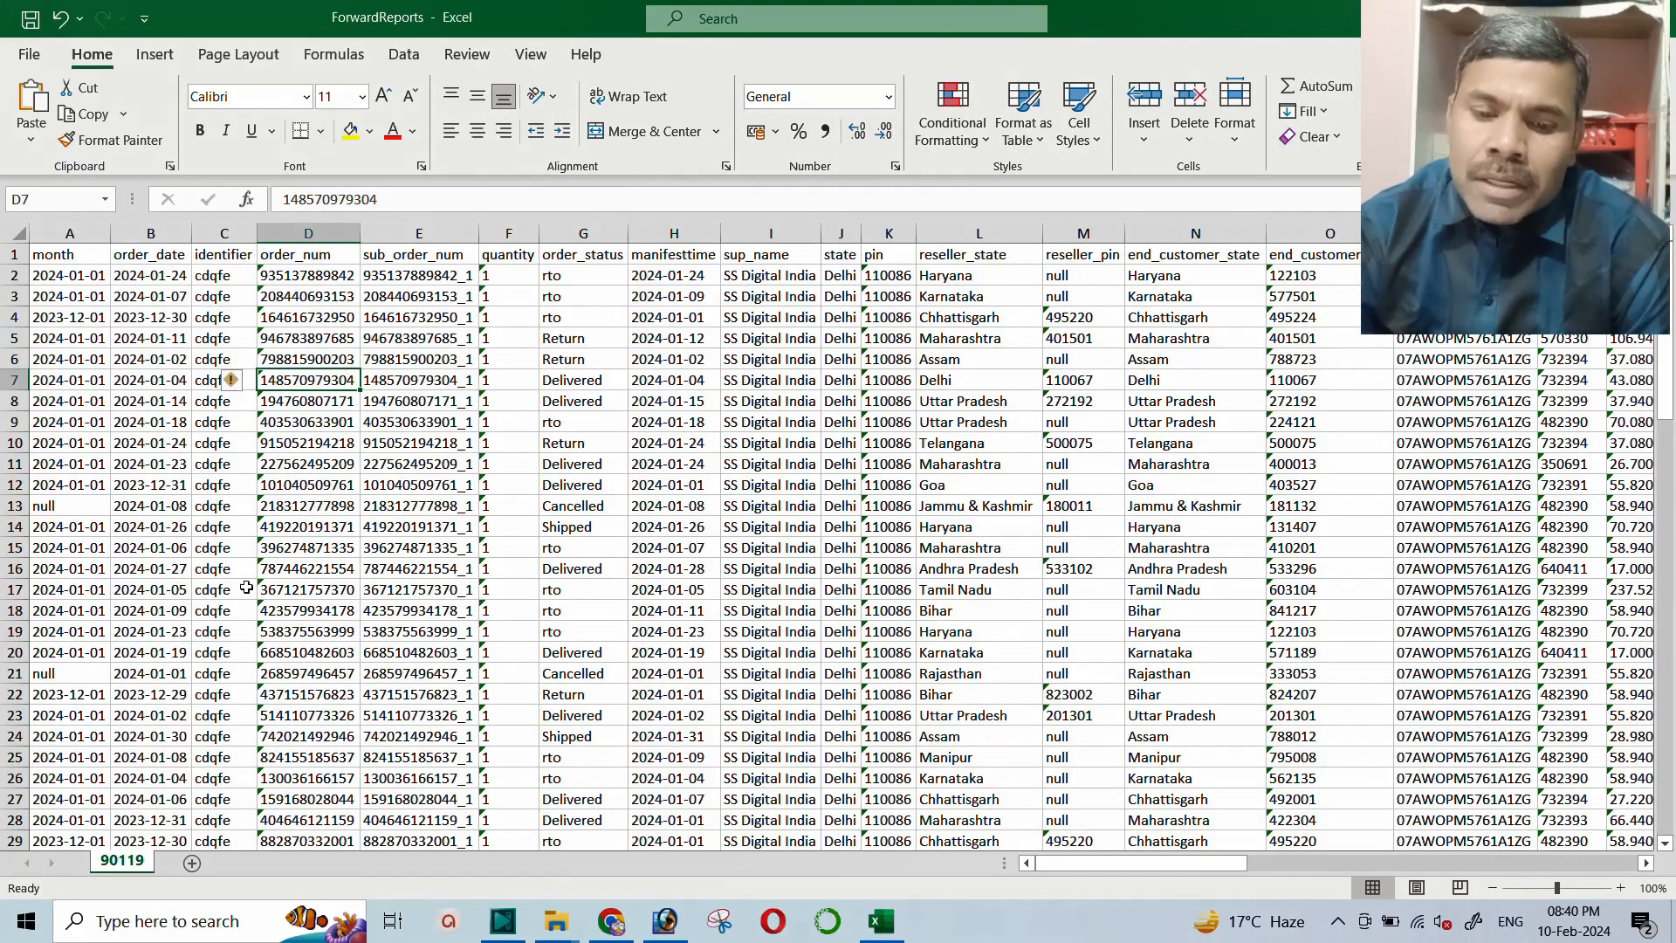
# Create a copy of the report worksheet at the end of the ForwardReports workbook
pyautogui.rightClick(130, 864)
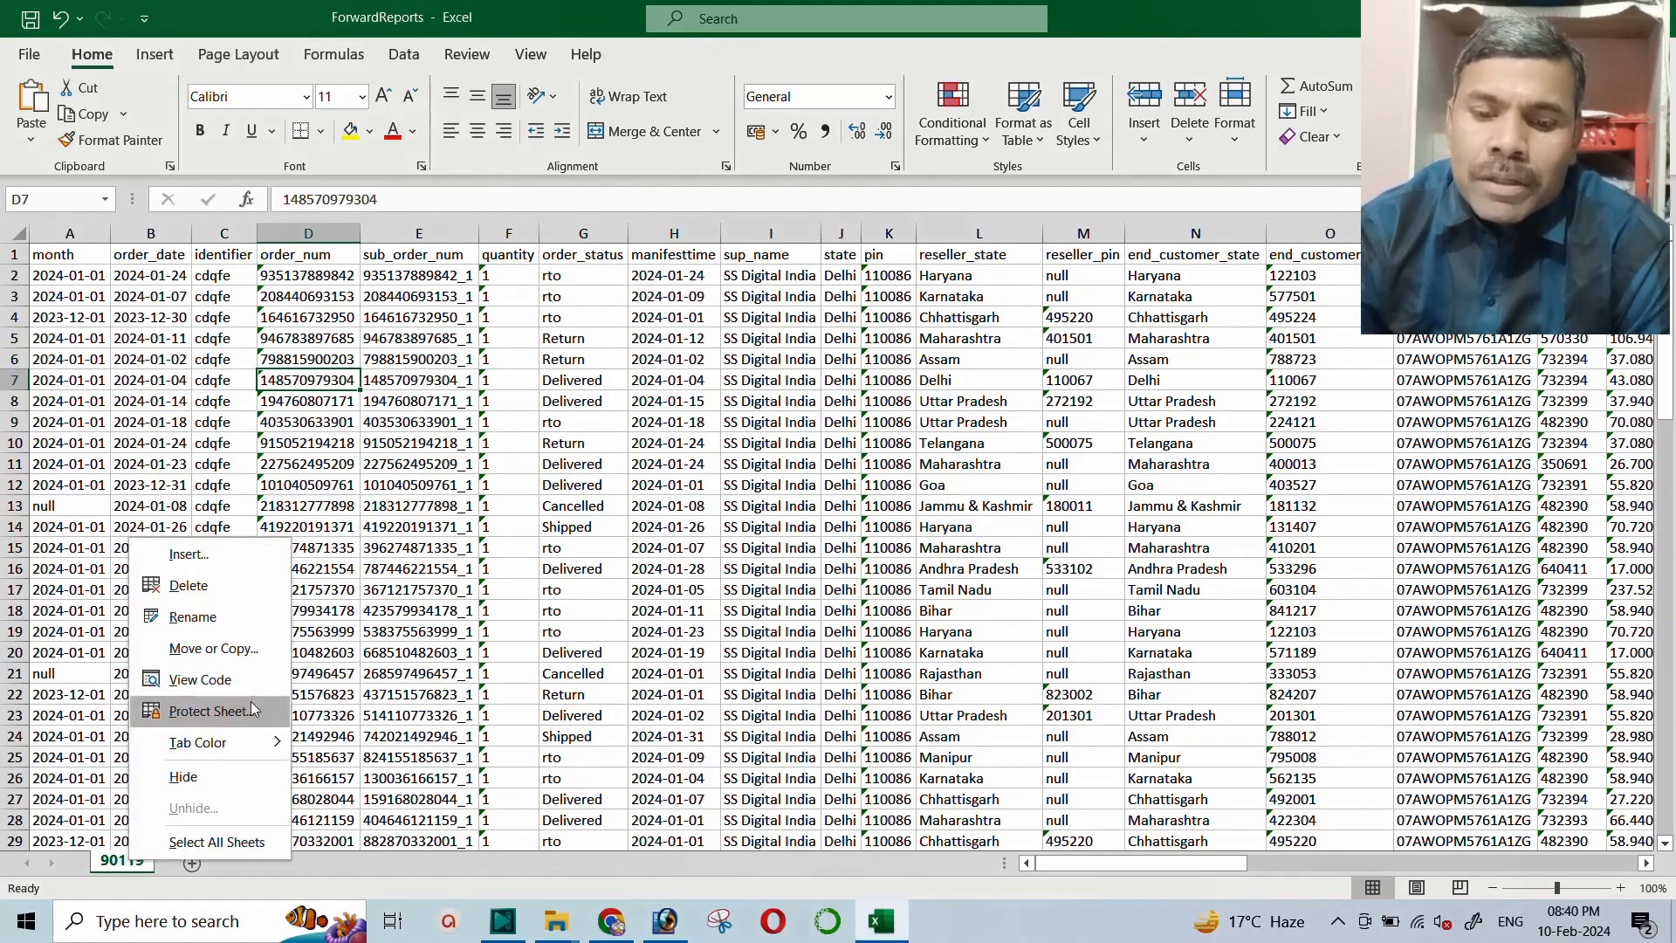
pyautogui.click(224, 652)
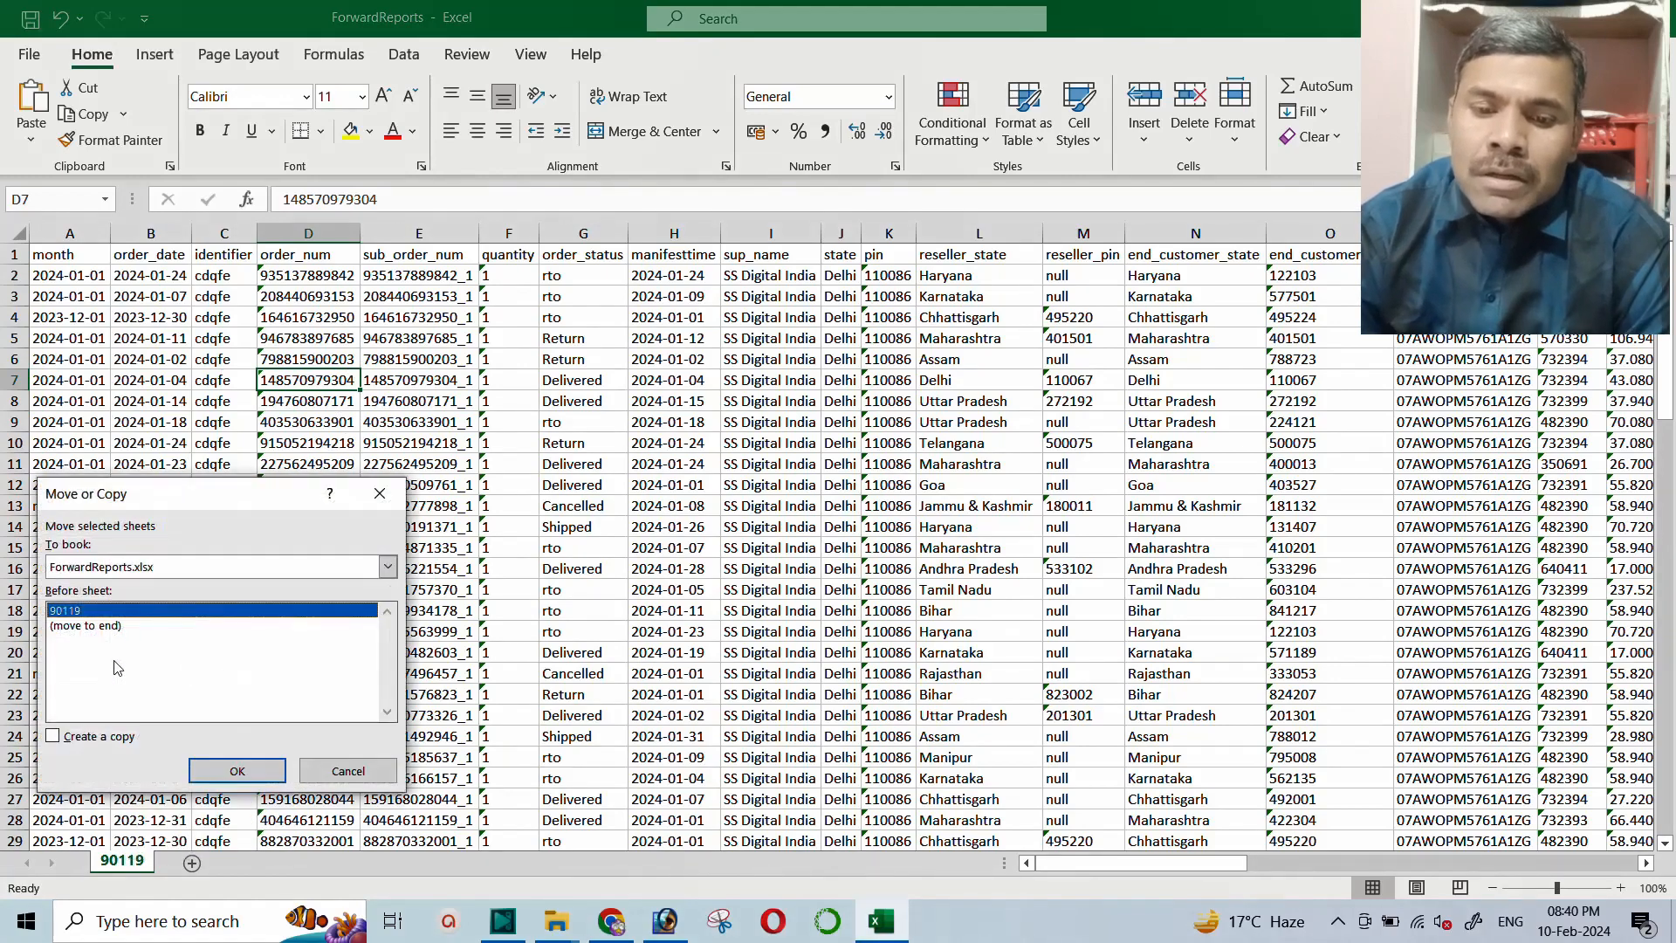
pyautogui.click(96, 624)
pyautogui.click(98, 738)
pyautogui.click(236, 772)
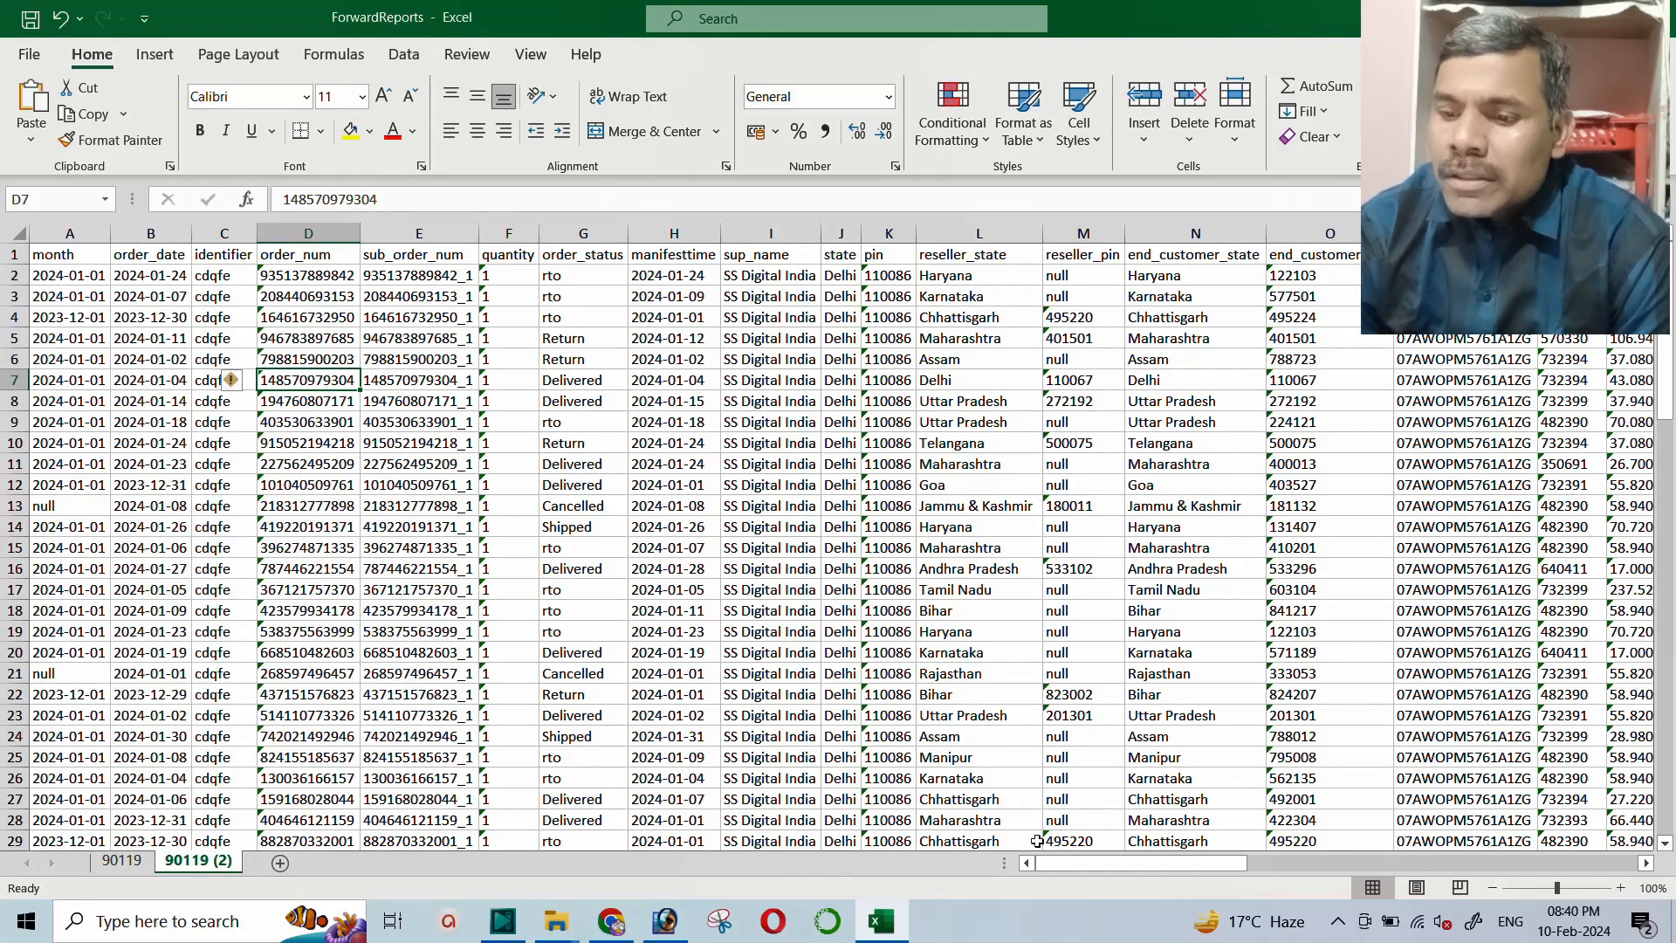
# Fill the gst_rate and gst_amount columns of the copied sheet with yellow
pyautogui.moveTo(1067, 862); pyautogui.dragTo(1197, 827)
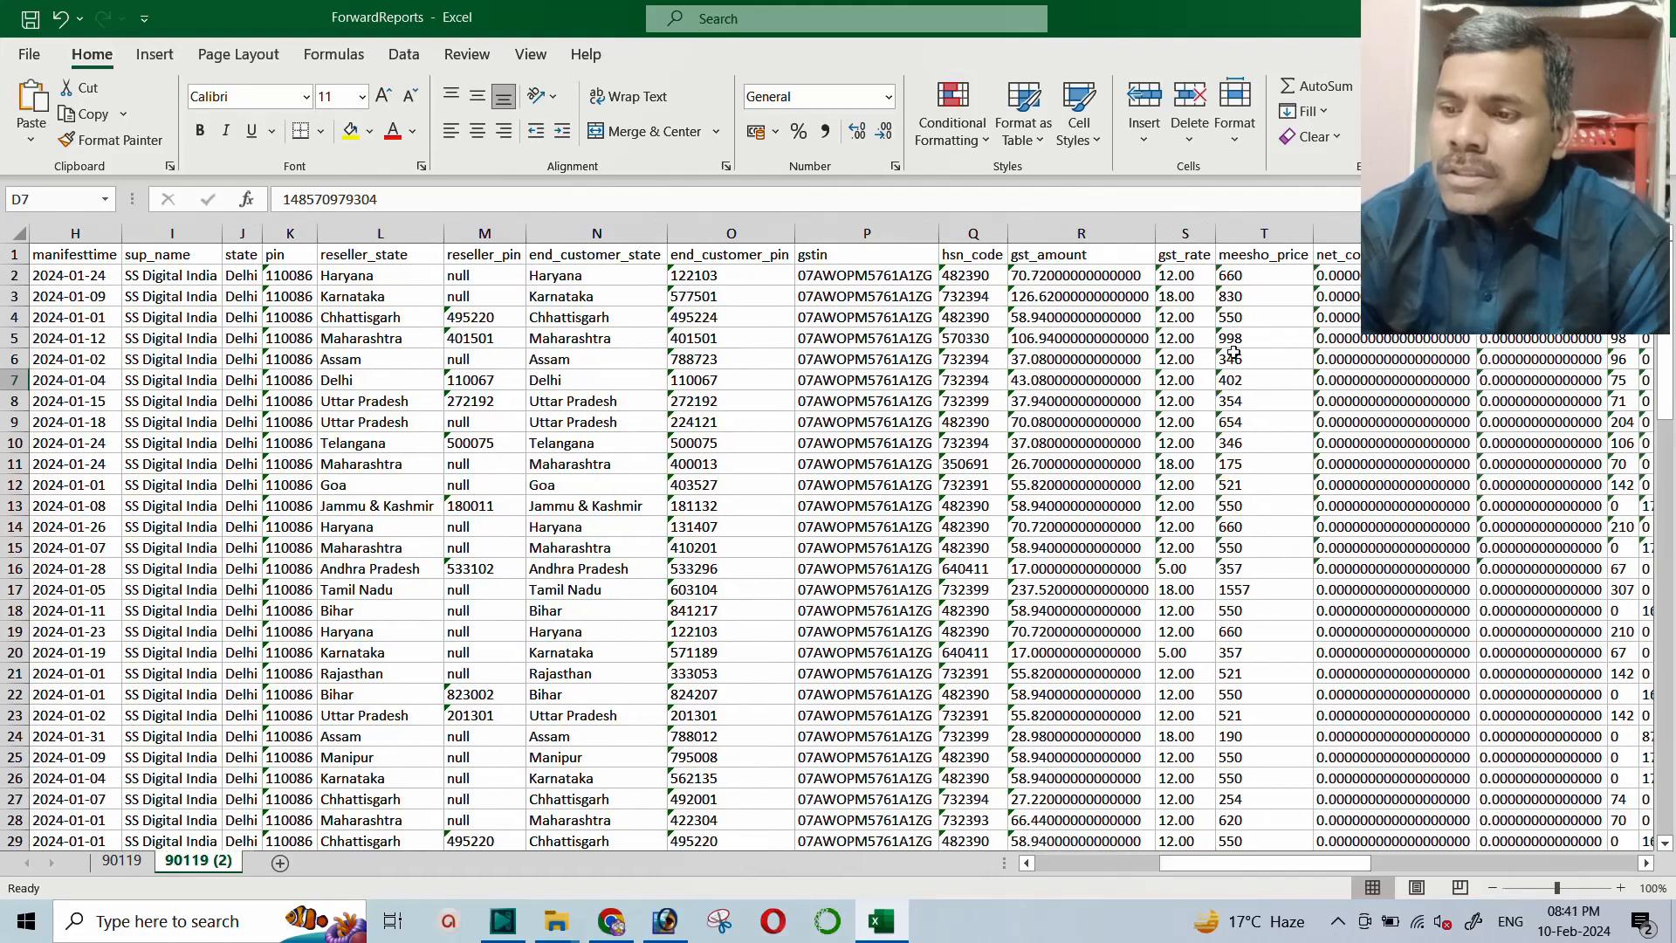
pyautogui.click(1190, 230)
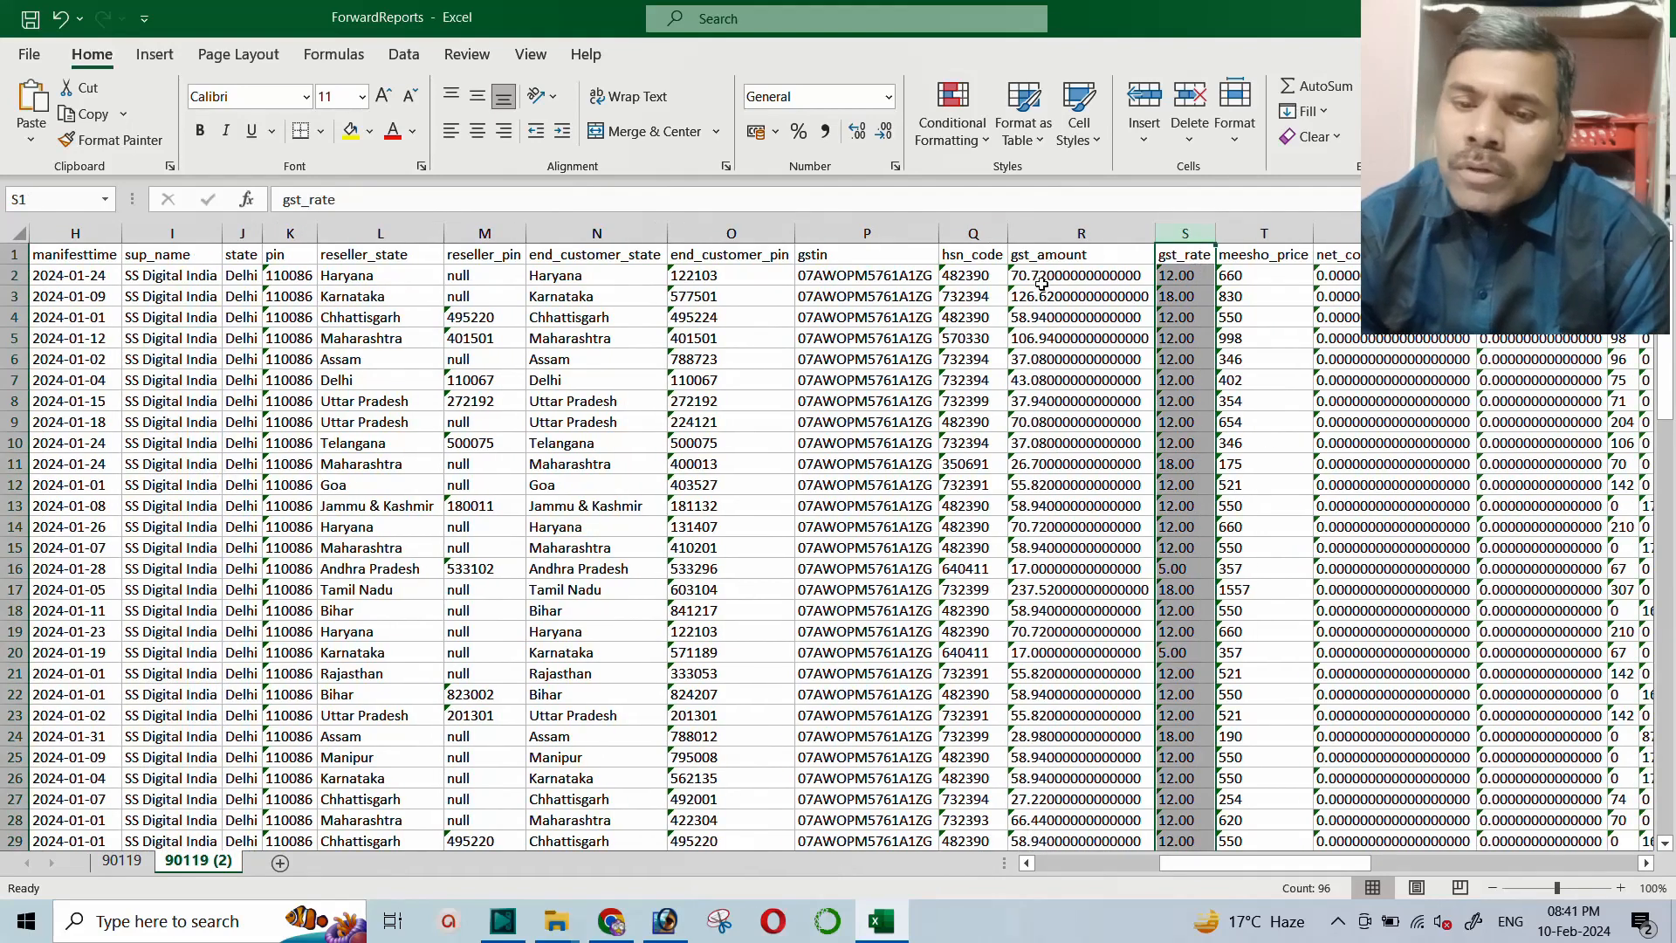
pyautogui.click(351, 133)
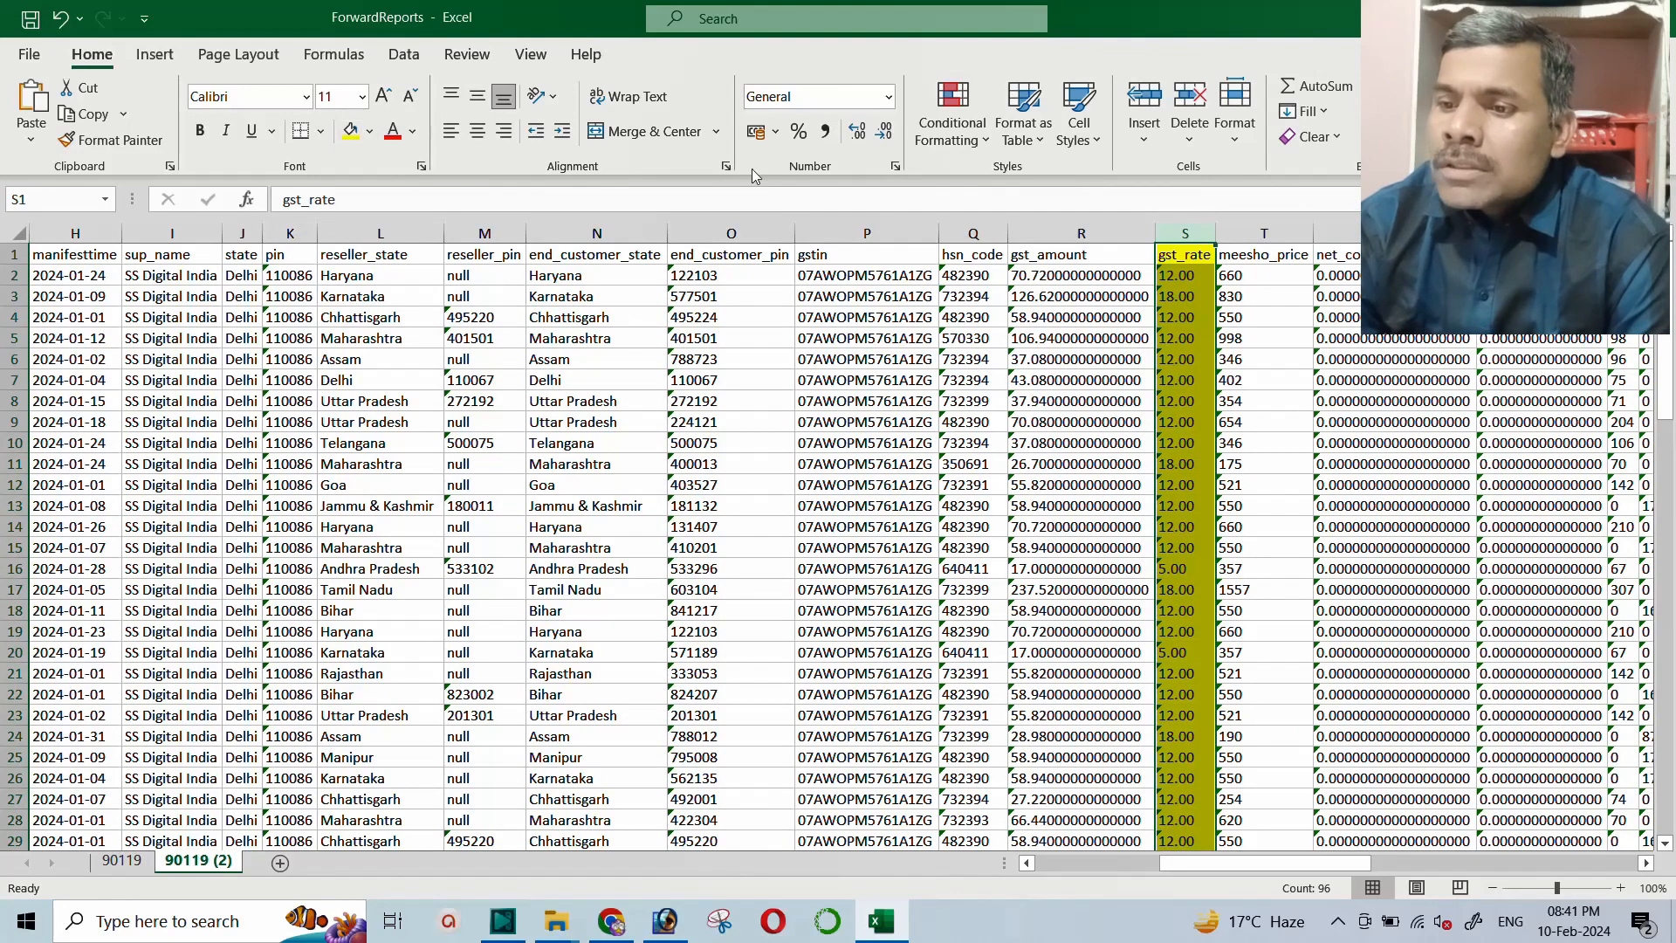
pyautogui.click(1080, 233)
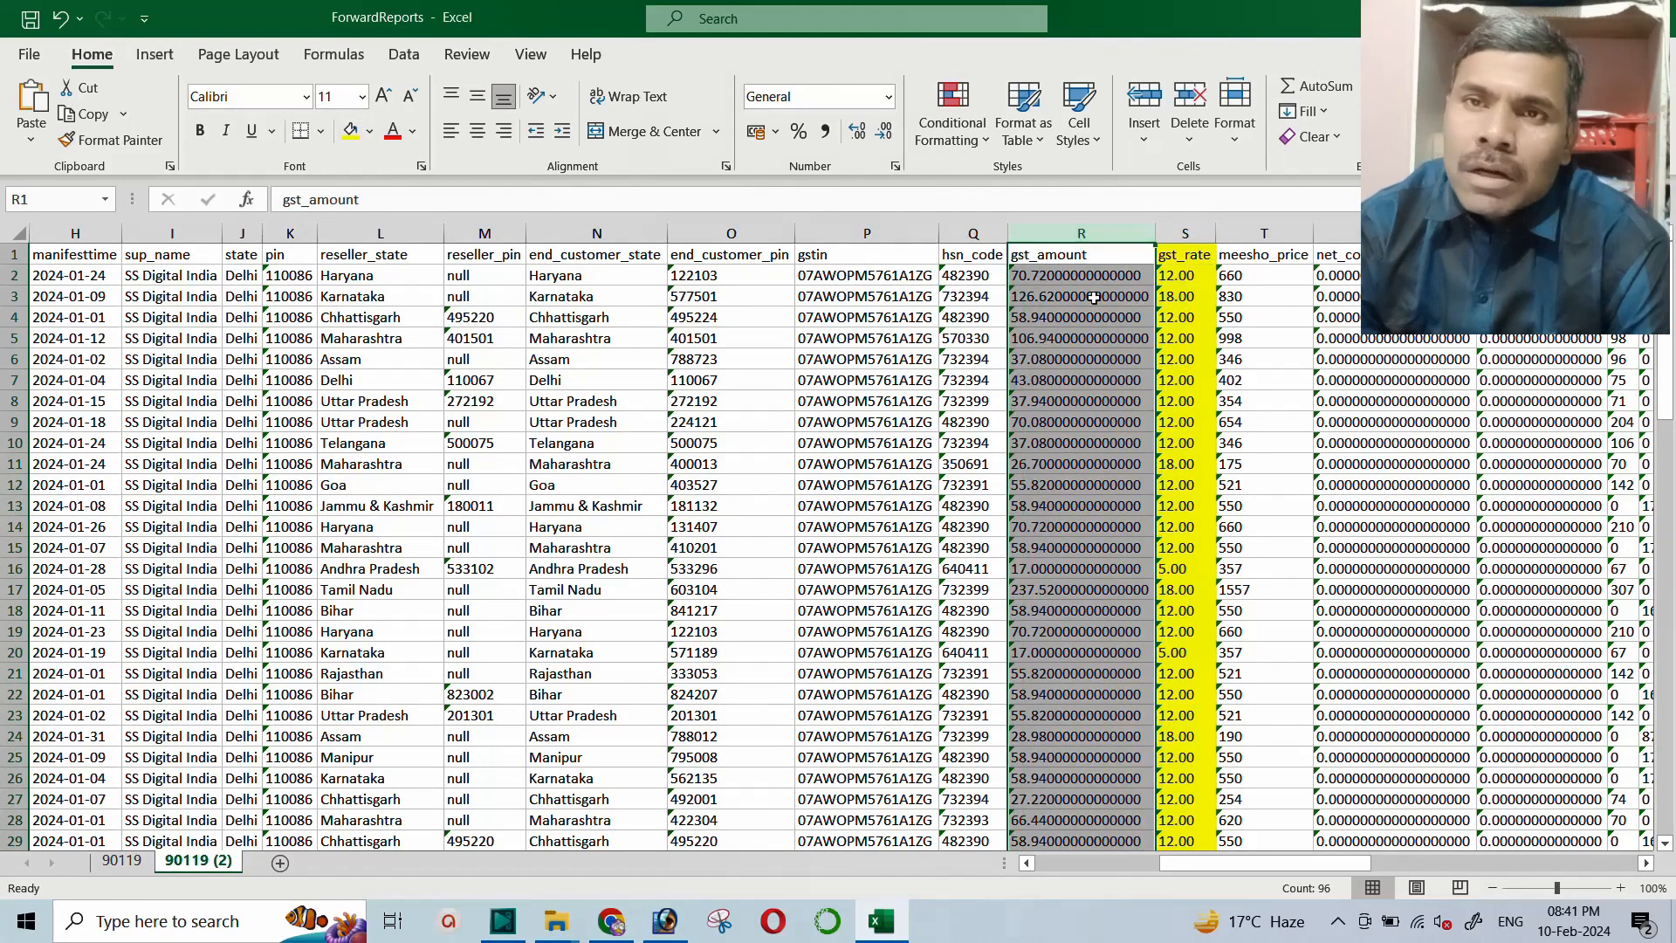
pyautogui.click(352, 133)
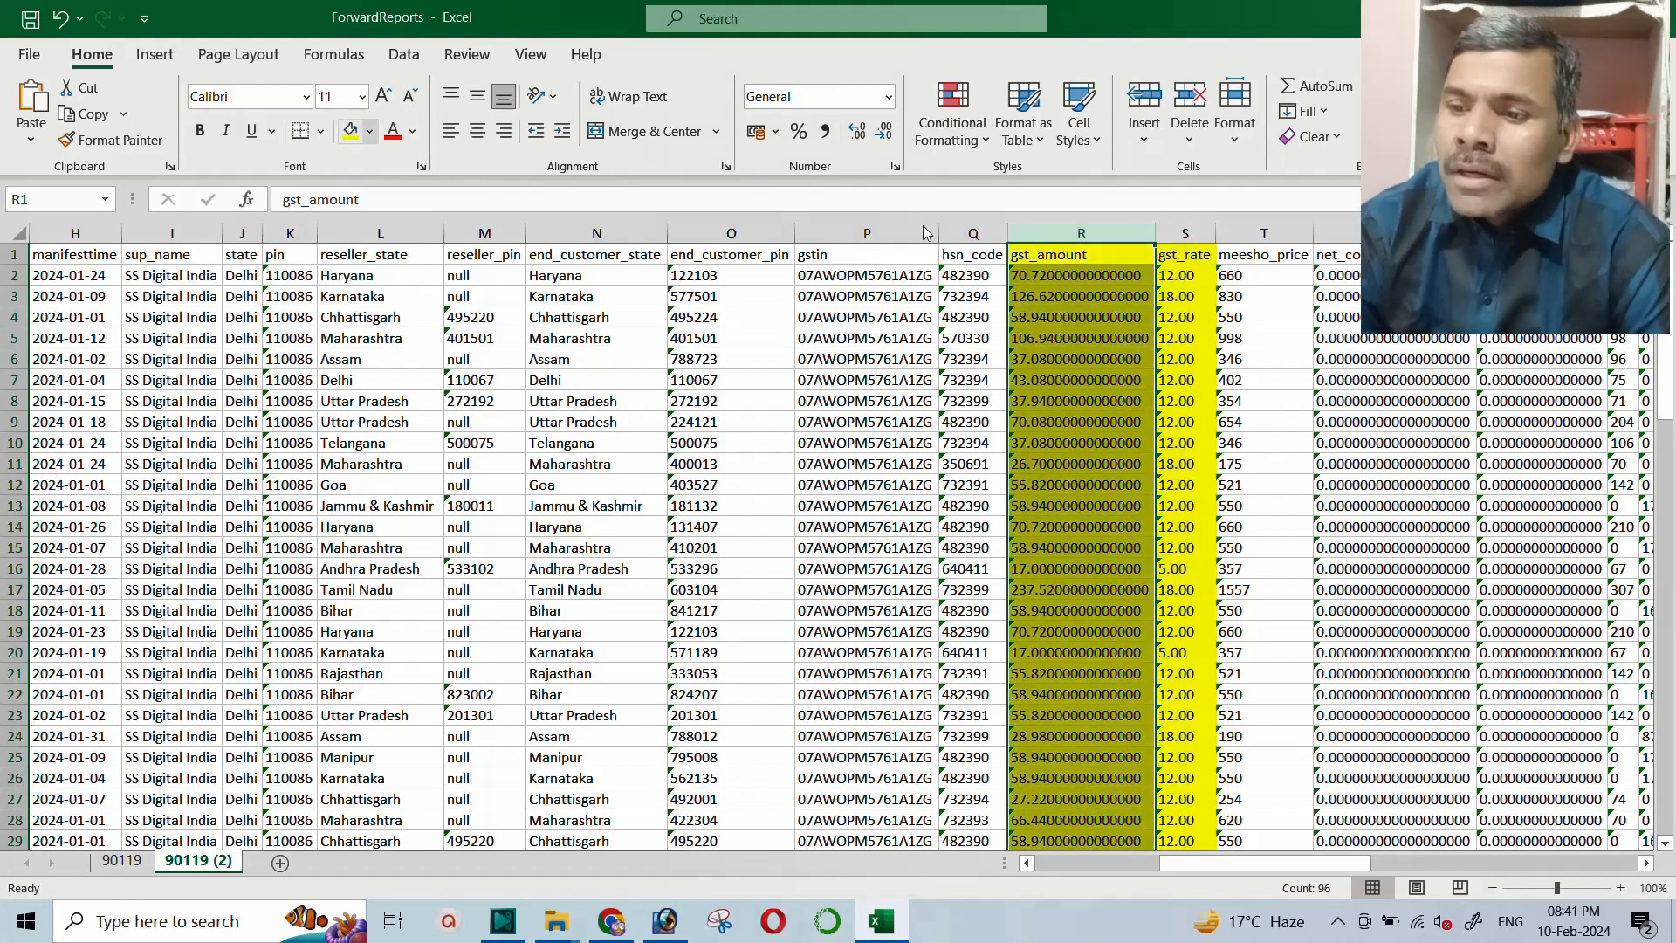
pyautogui.click(1073, 253)
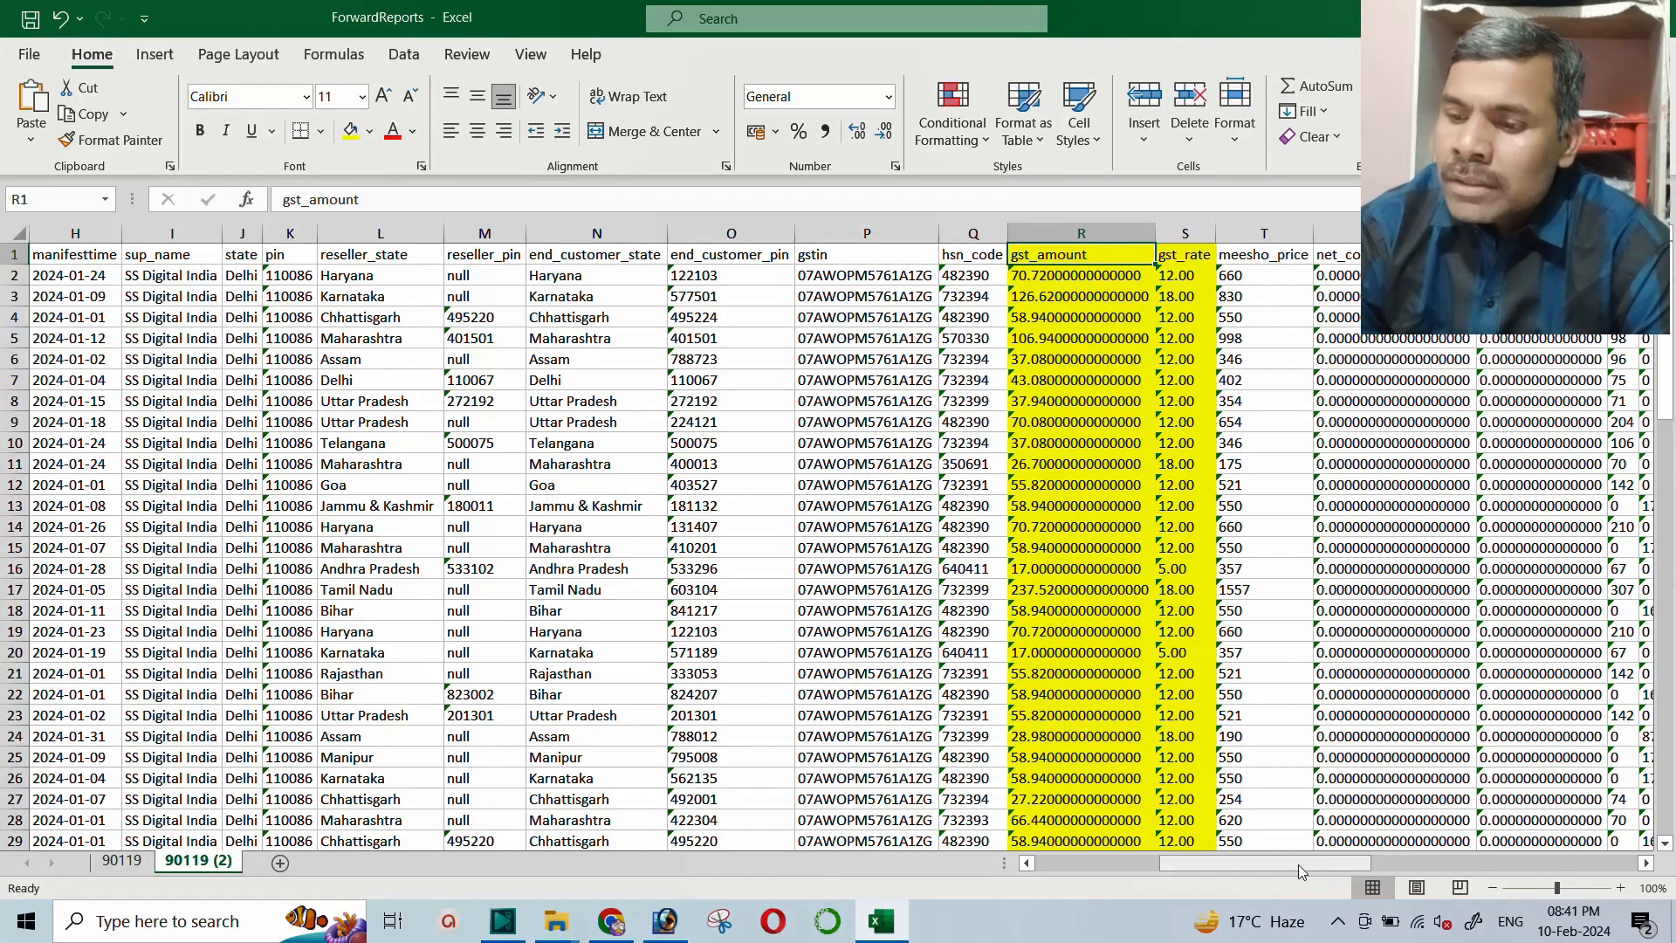
# Fill the tcs_taxable_amount and end_customer_state_new columns of the copied sheet with yellow
pyautogui.moveTo(1293, 864); pyautogui.dragTo(1529, 767)
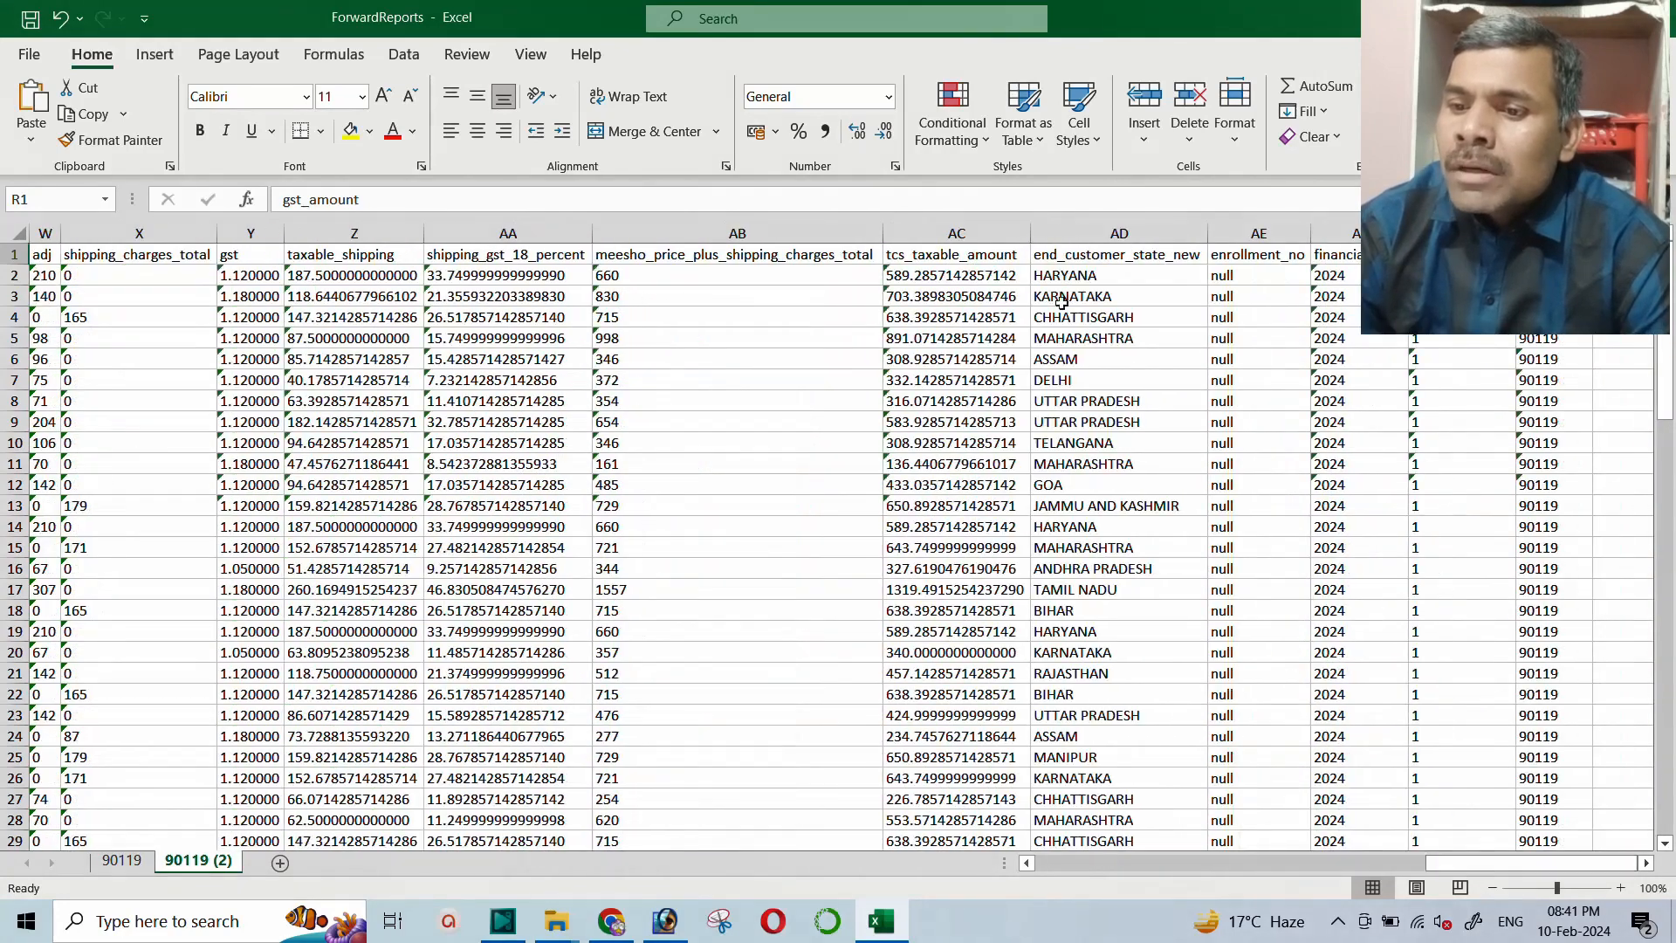
pyautogui.click(957, 234)
pyautogui.click(363, 138)
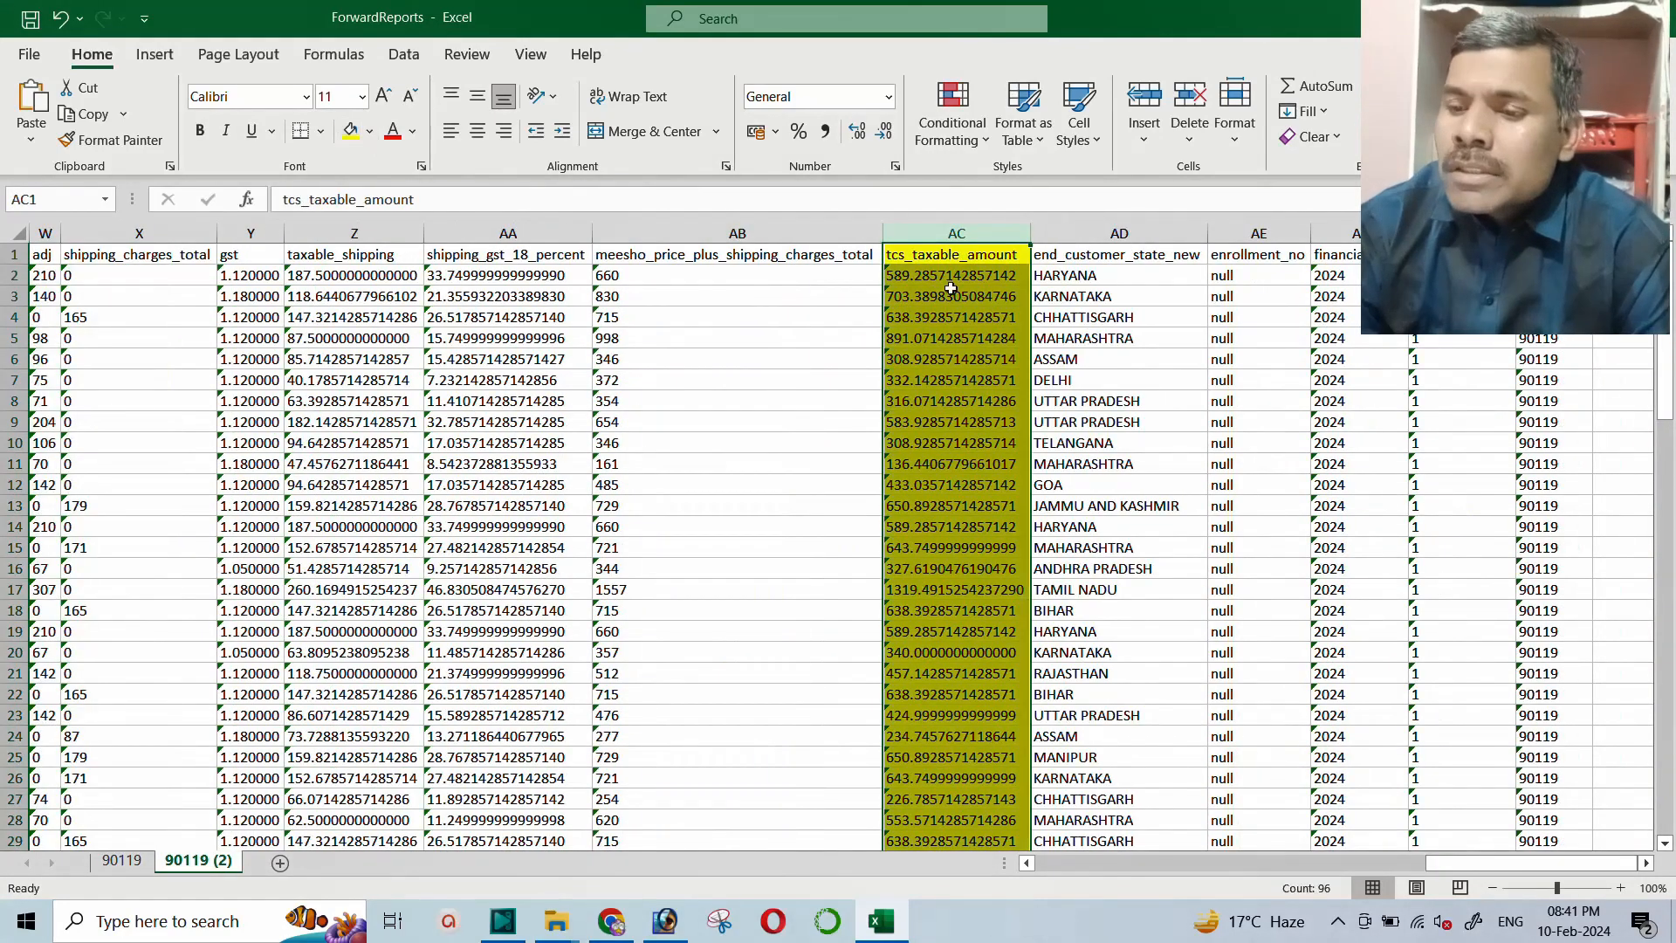
pyautogui.click(1097, 234)
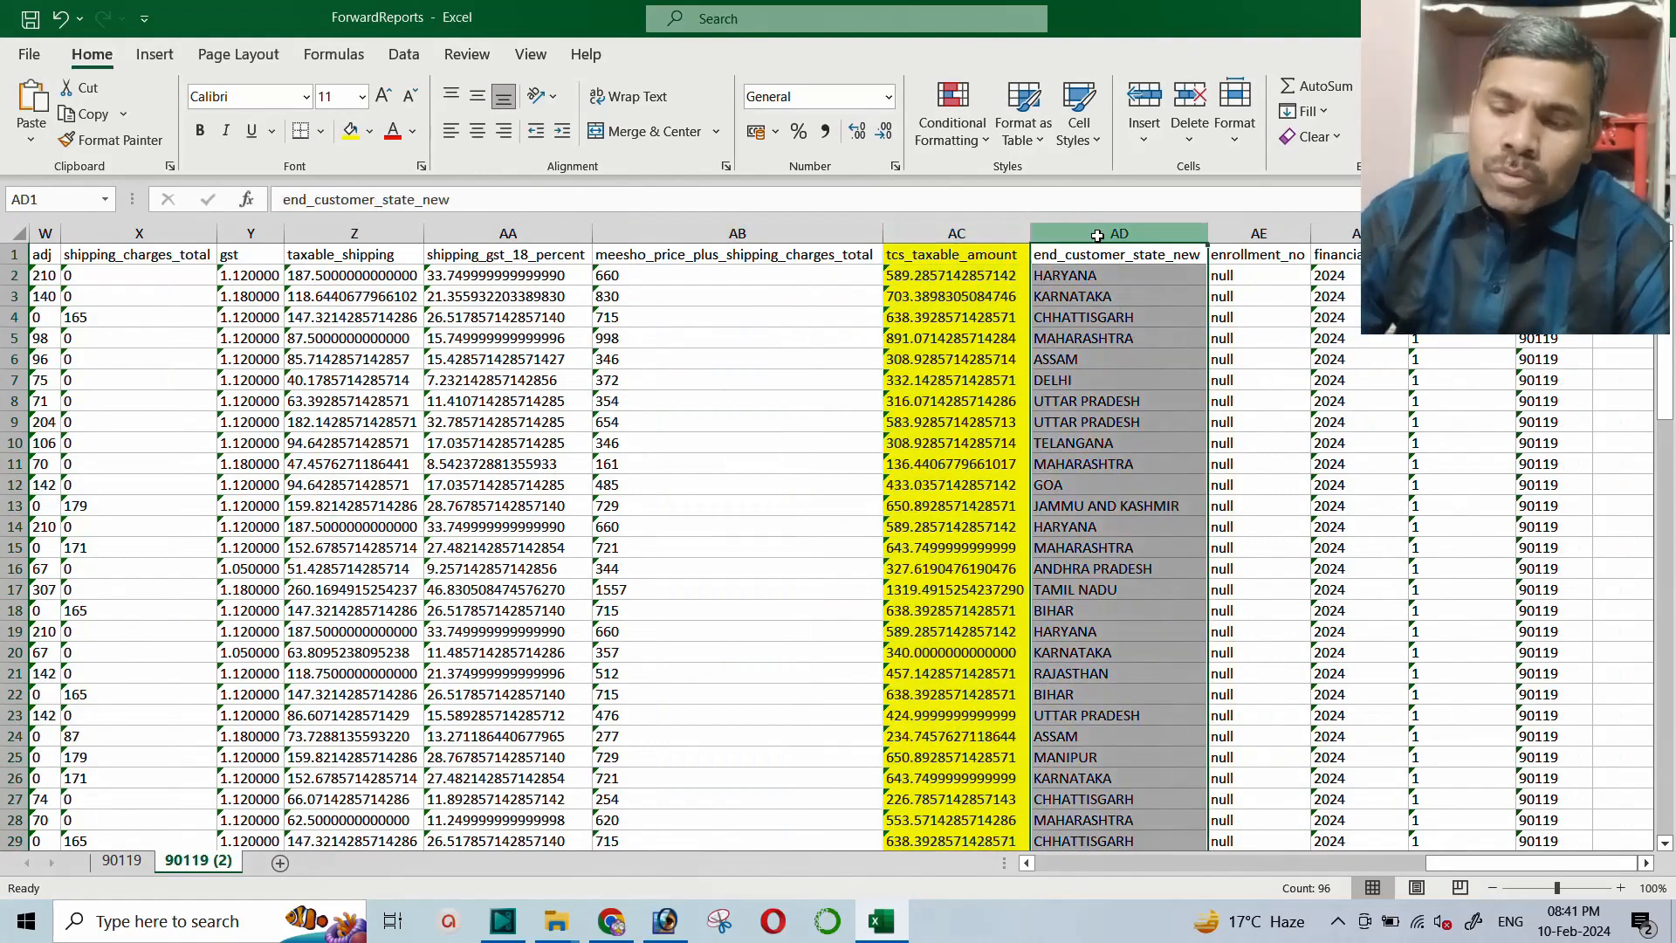
pyautogui.click(350, 131)
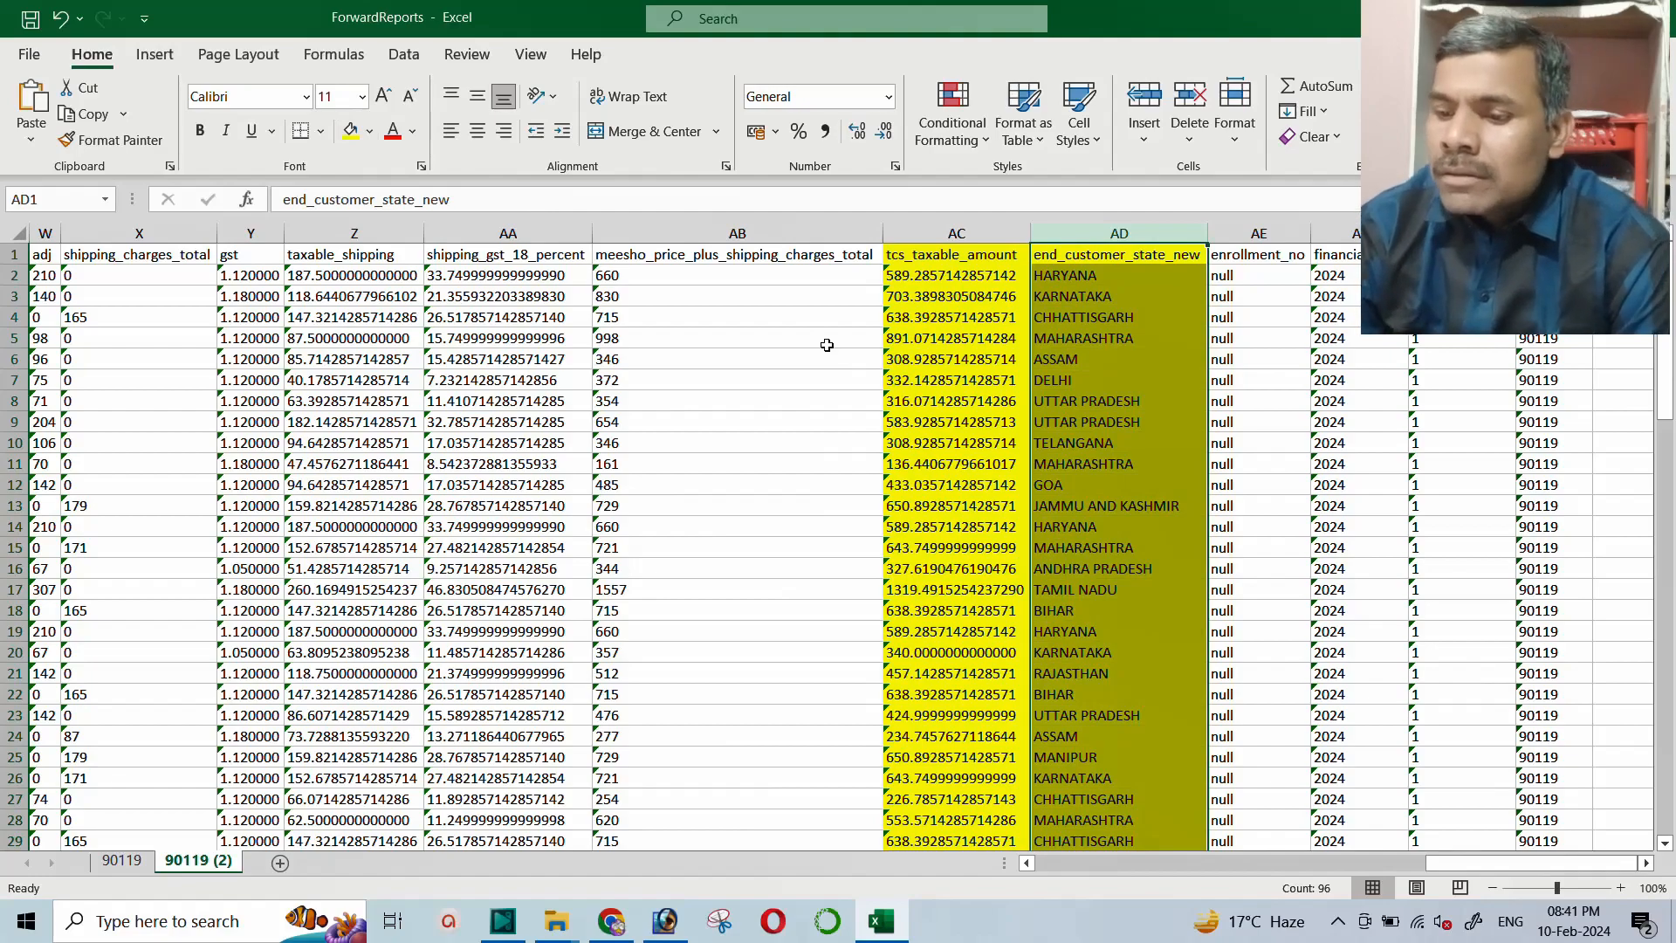
# Delete all columns from month through hsn_code in the copied ForwardReports sheet, making gst_amount the first column
pyautogui.moveTo(1458, 863); pyautogui.dragTo(1047, 862)
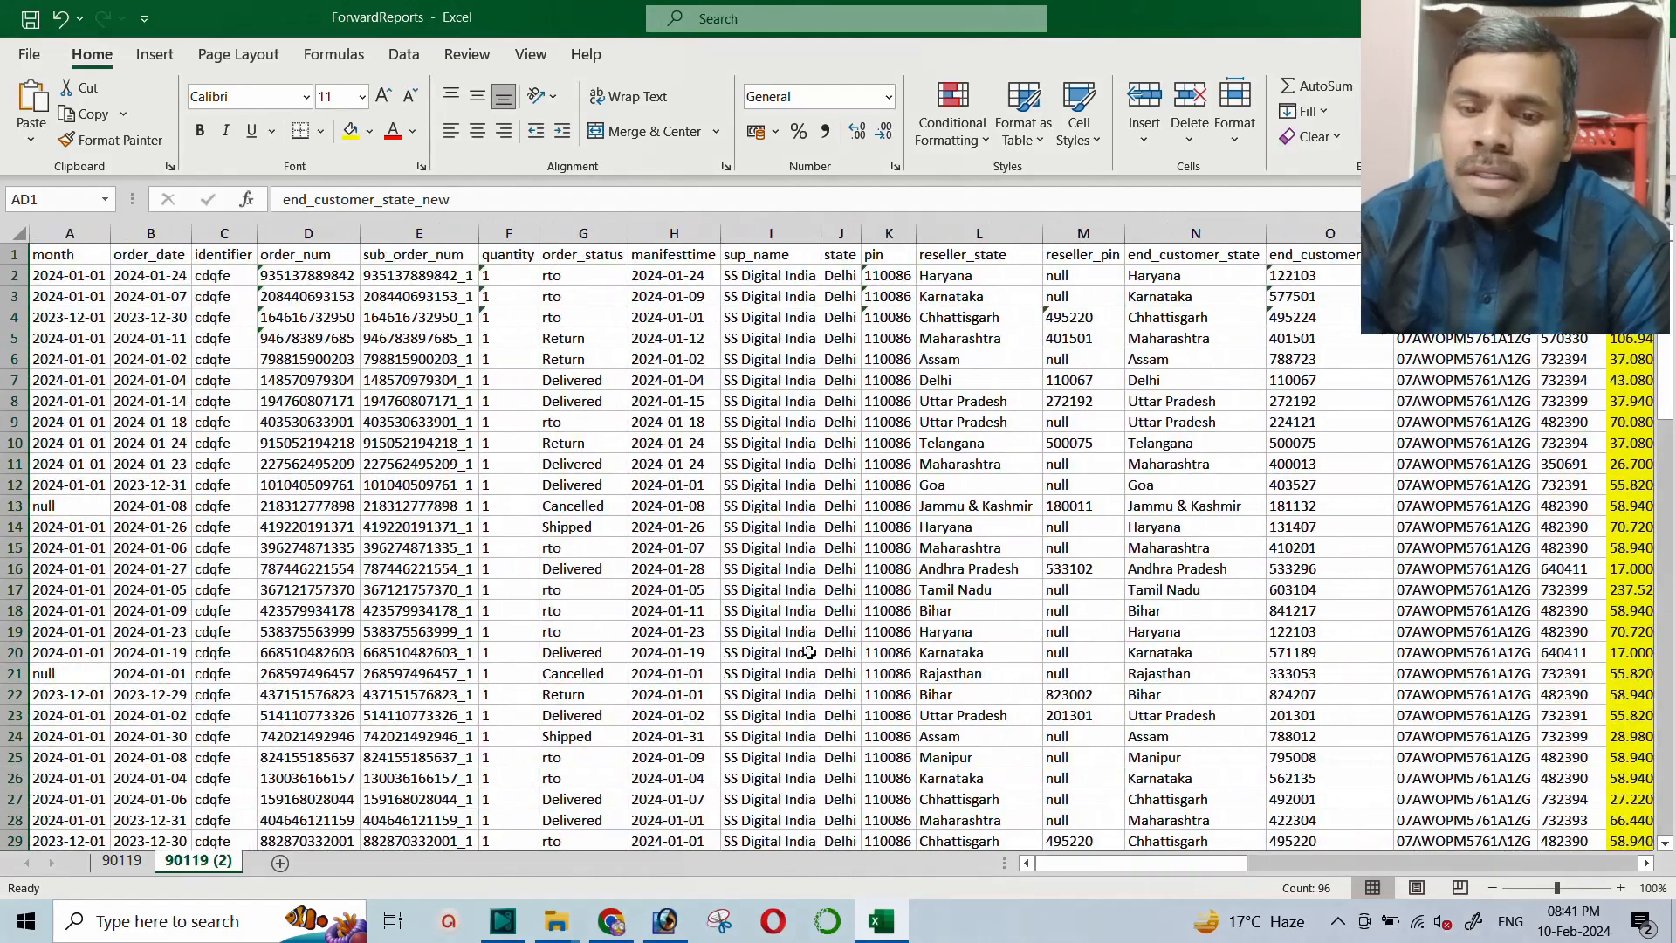
pyautogui.click(71, 228)
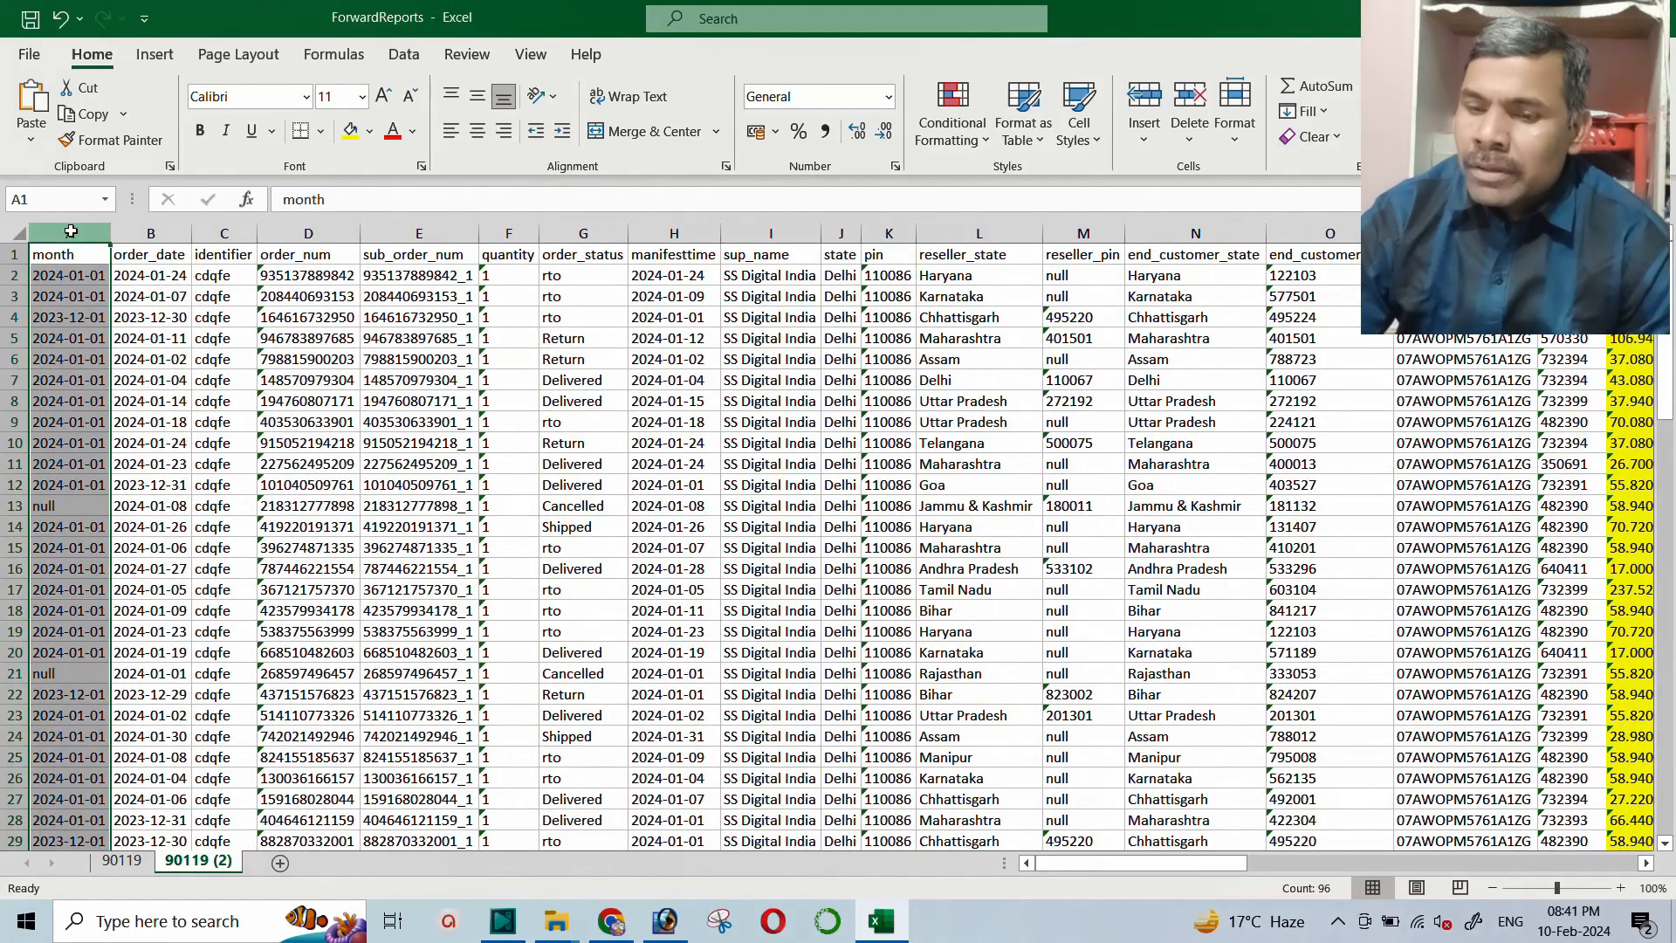
pyautogui.hotkey('ctrl', '-')
pyautogui.hotkey('ctrl', '-')
pyautogui.hotkey('ctrl', '-')
pyautogui.hotkey('ctrl', '-')
pyautogui.hotkey('ctrl', '-')
pyautogui.hotkey('ctrl', '-')
pyautogui.hotkey('ctrl', '-')
pyautogui.hotkey('ctrl', '-')
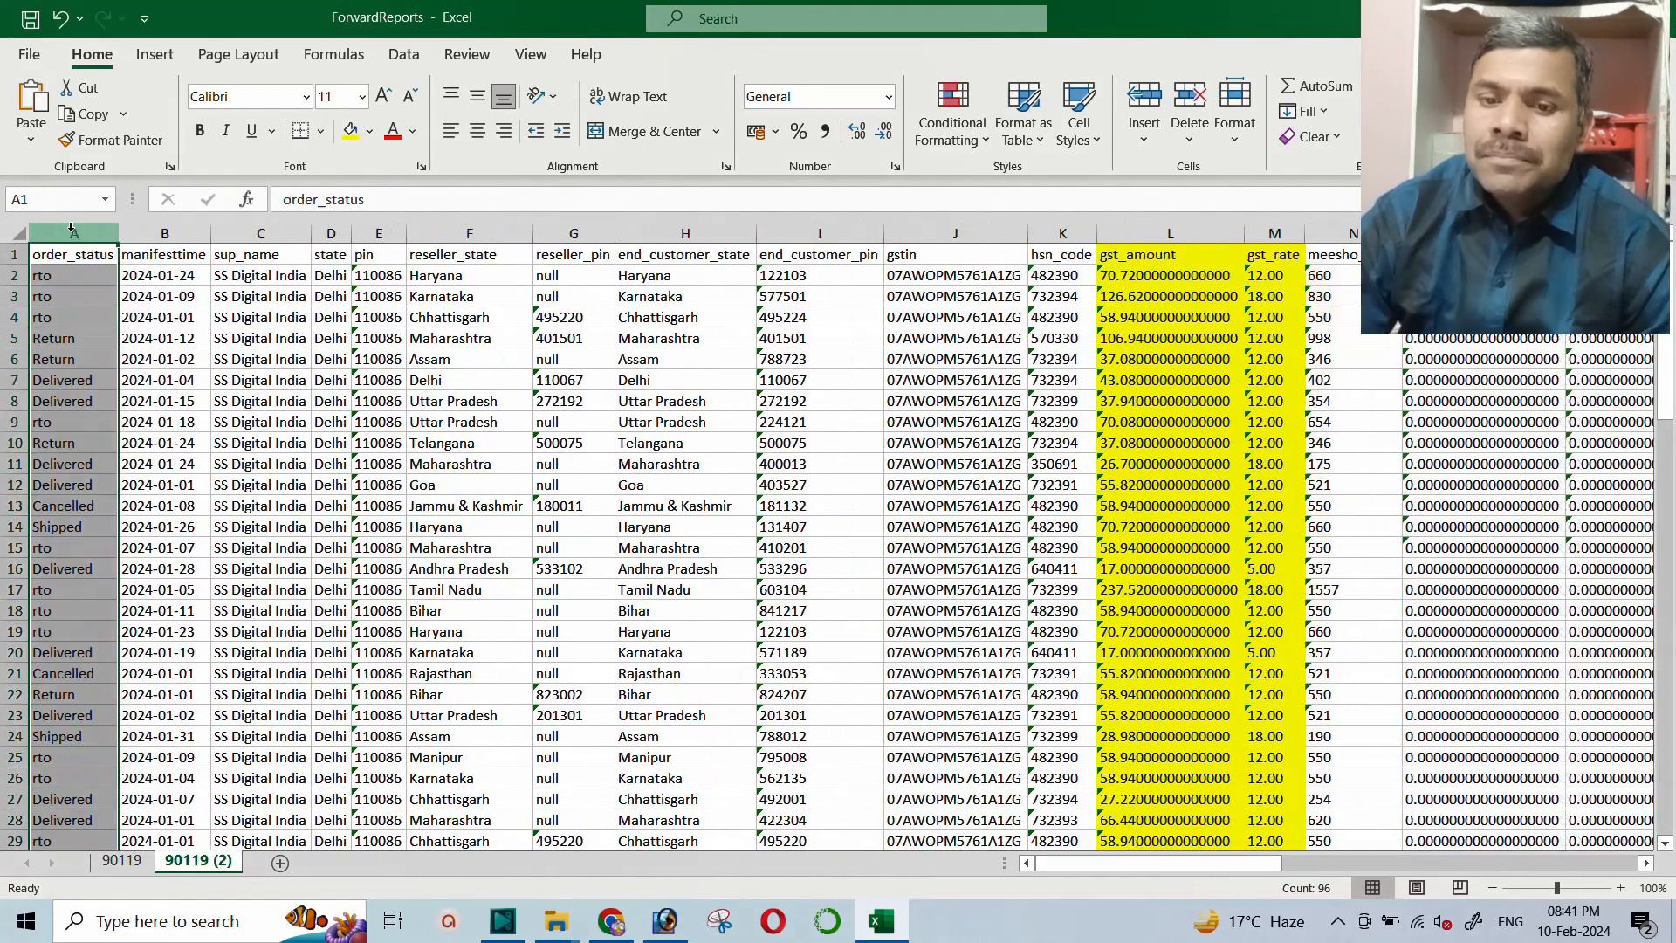
pyautogui.hotkey('ctrl', '-')
pyautogui.hotkey('ctrl', '-')
pyautogui.hotkey('ctrl', '-')
pyautogui.hotkey('ctrl', '-')
pyautogui.hotkey('ctrl', '-')
pyautogui.hotkey('ctrl', '-')
pyautogui.hotkey('ctrl', '-')
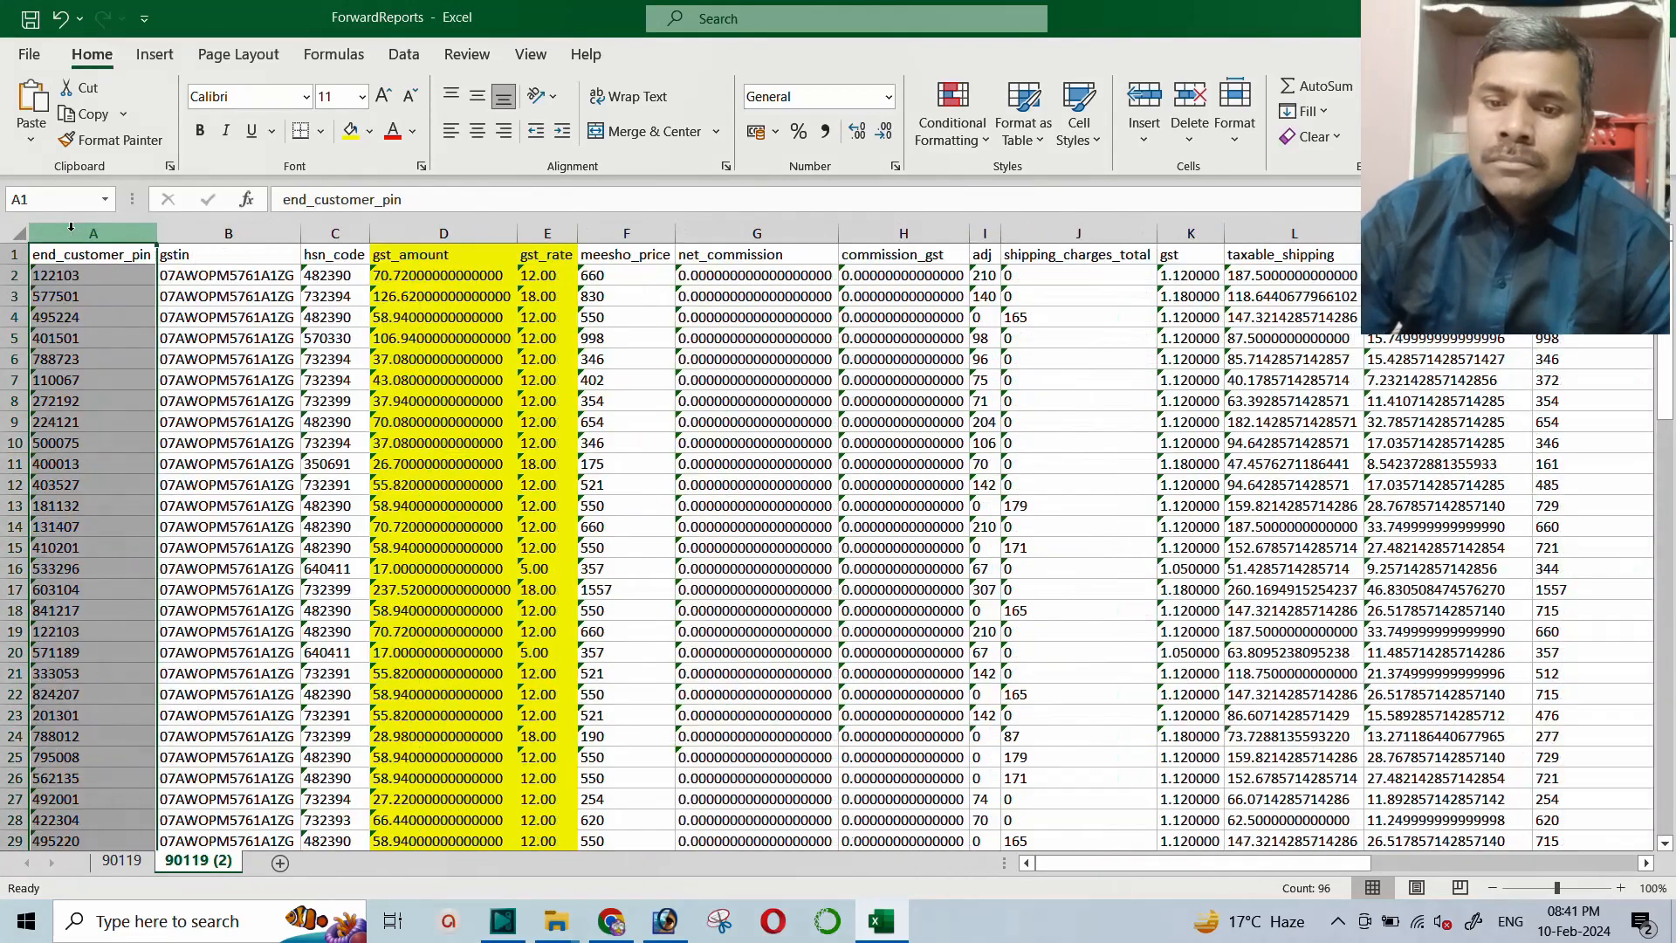
pyautogui.hotkey('ctrl', '-')
pyautogui.hotkey('ctrl', '-')
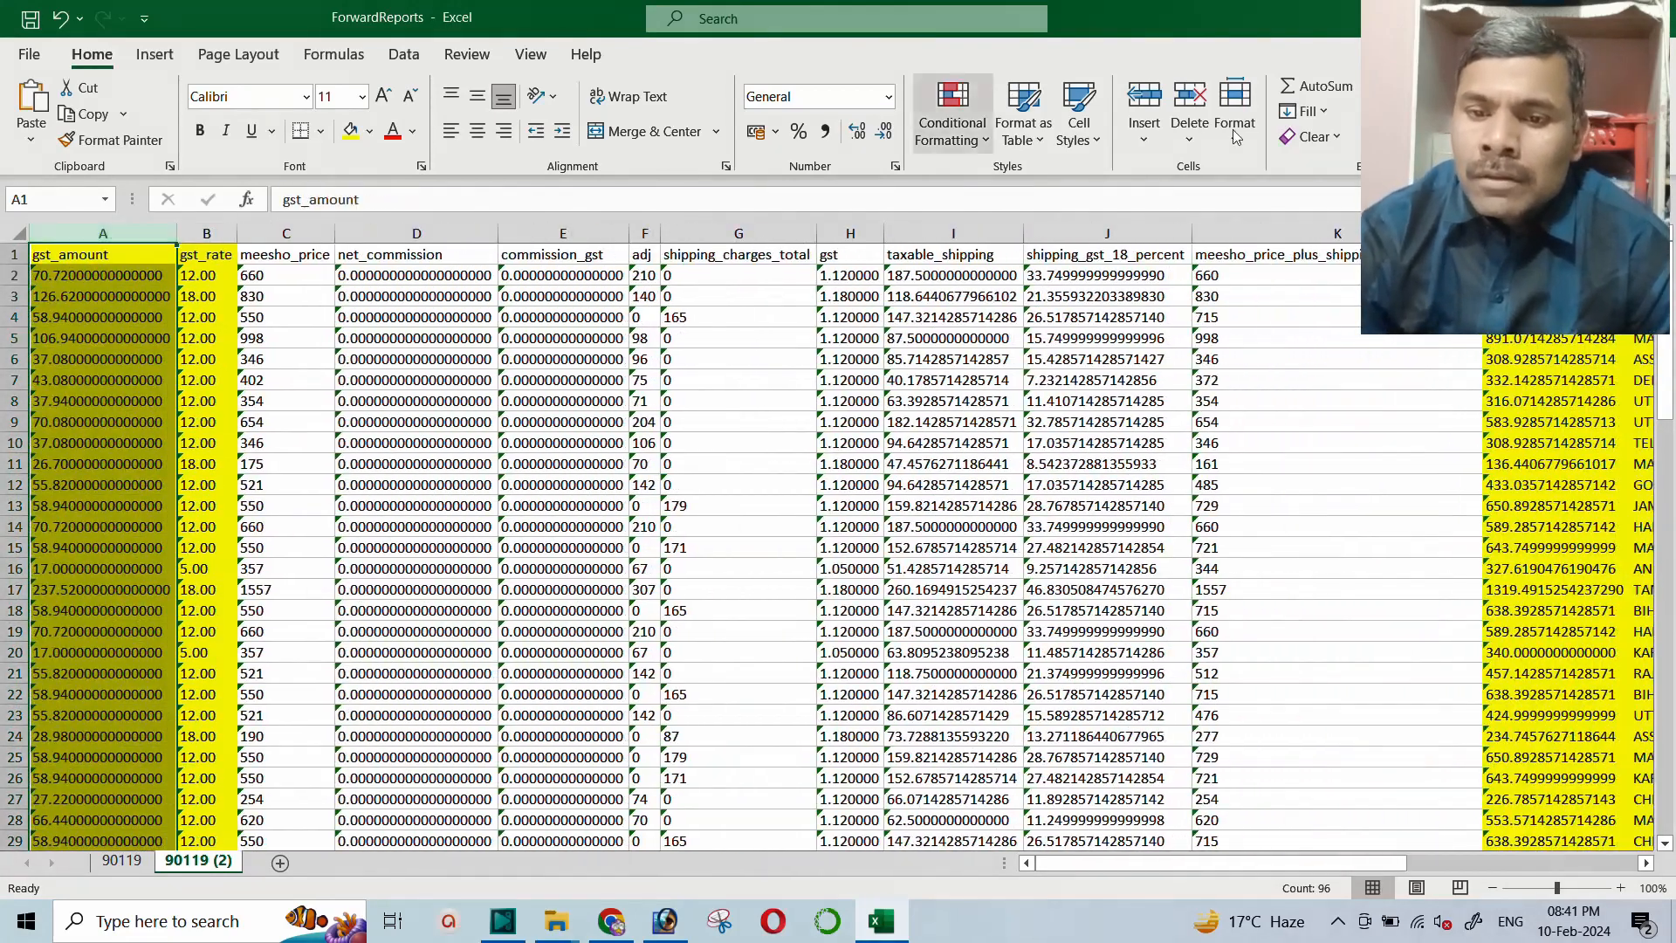
# Delete the columns from meesho_price through meesho_price_plus_shipping_charges_total, between gst_rate and tcs_taxable_amount
pyautogui.click(302, 233)
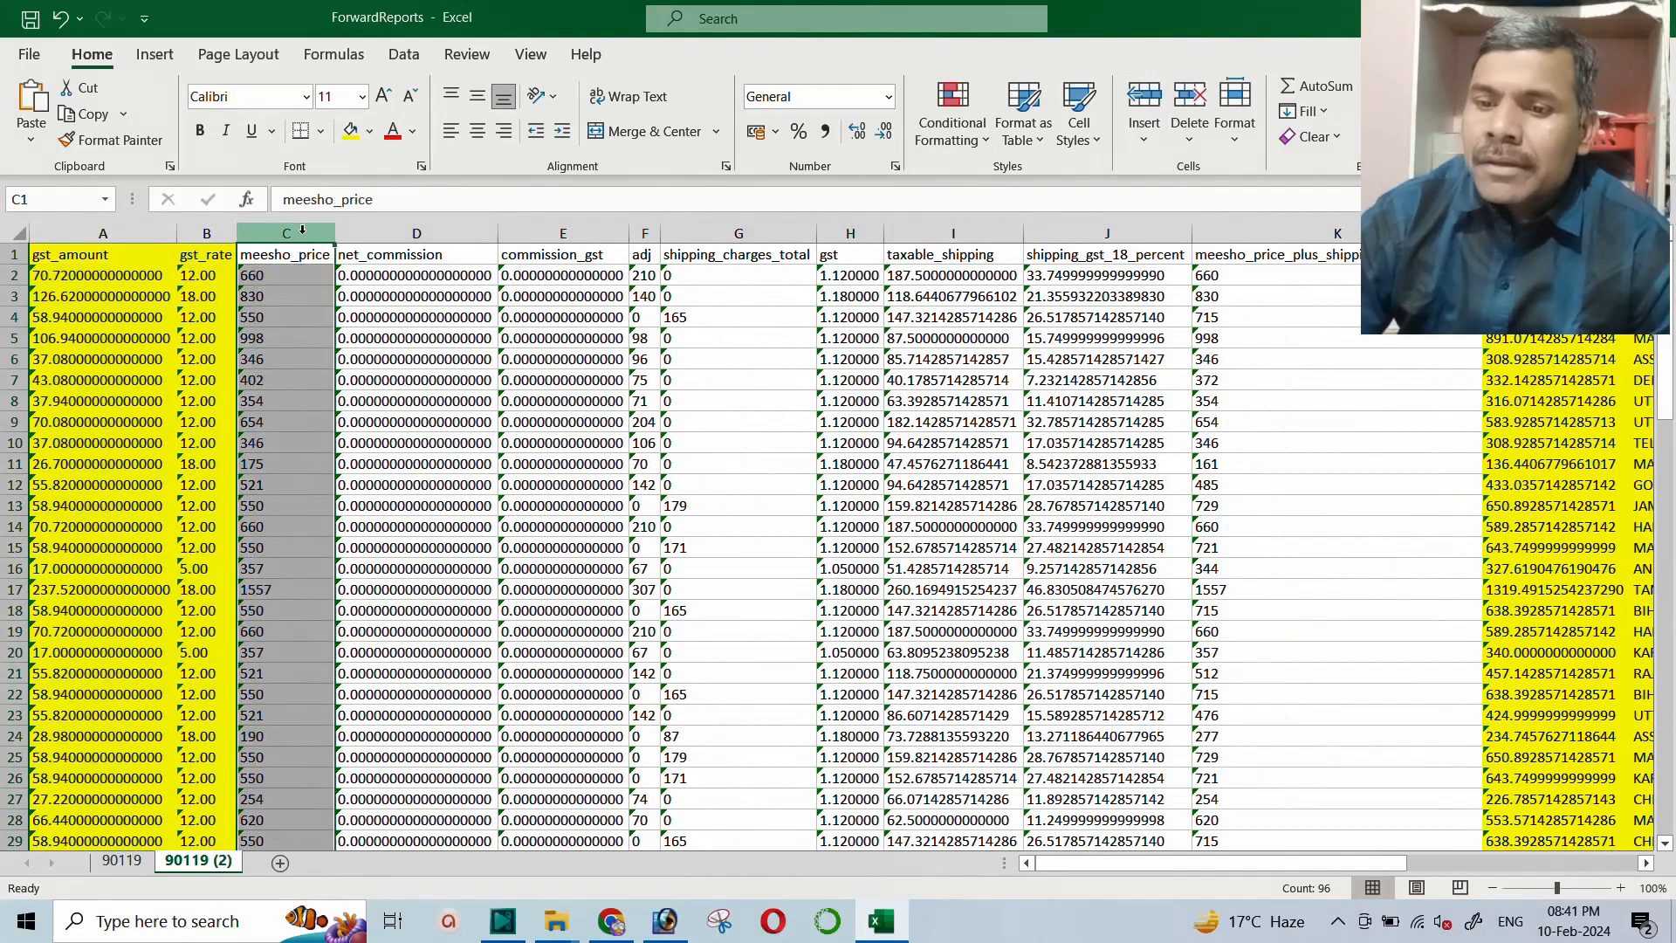
pyautogui.hotkey('ctrl', '-')
pyautogui.hotkey('ctrl', '-')
pyautogui.hotkey('ctrl', '-')
pyautogui.hotkey('ctrl', '-')
pyautogui.hotkey('ctrl', '-')
pyautogui.hotkey('ctrl', '-')
pyautogui.hotkey('ctrl', '-')
pyautogui.hotkey('ctrl', '-')
pyautogui.hotkey('ctrl', '-')
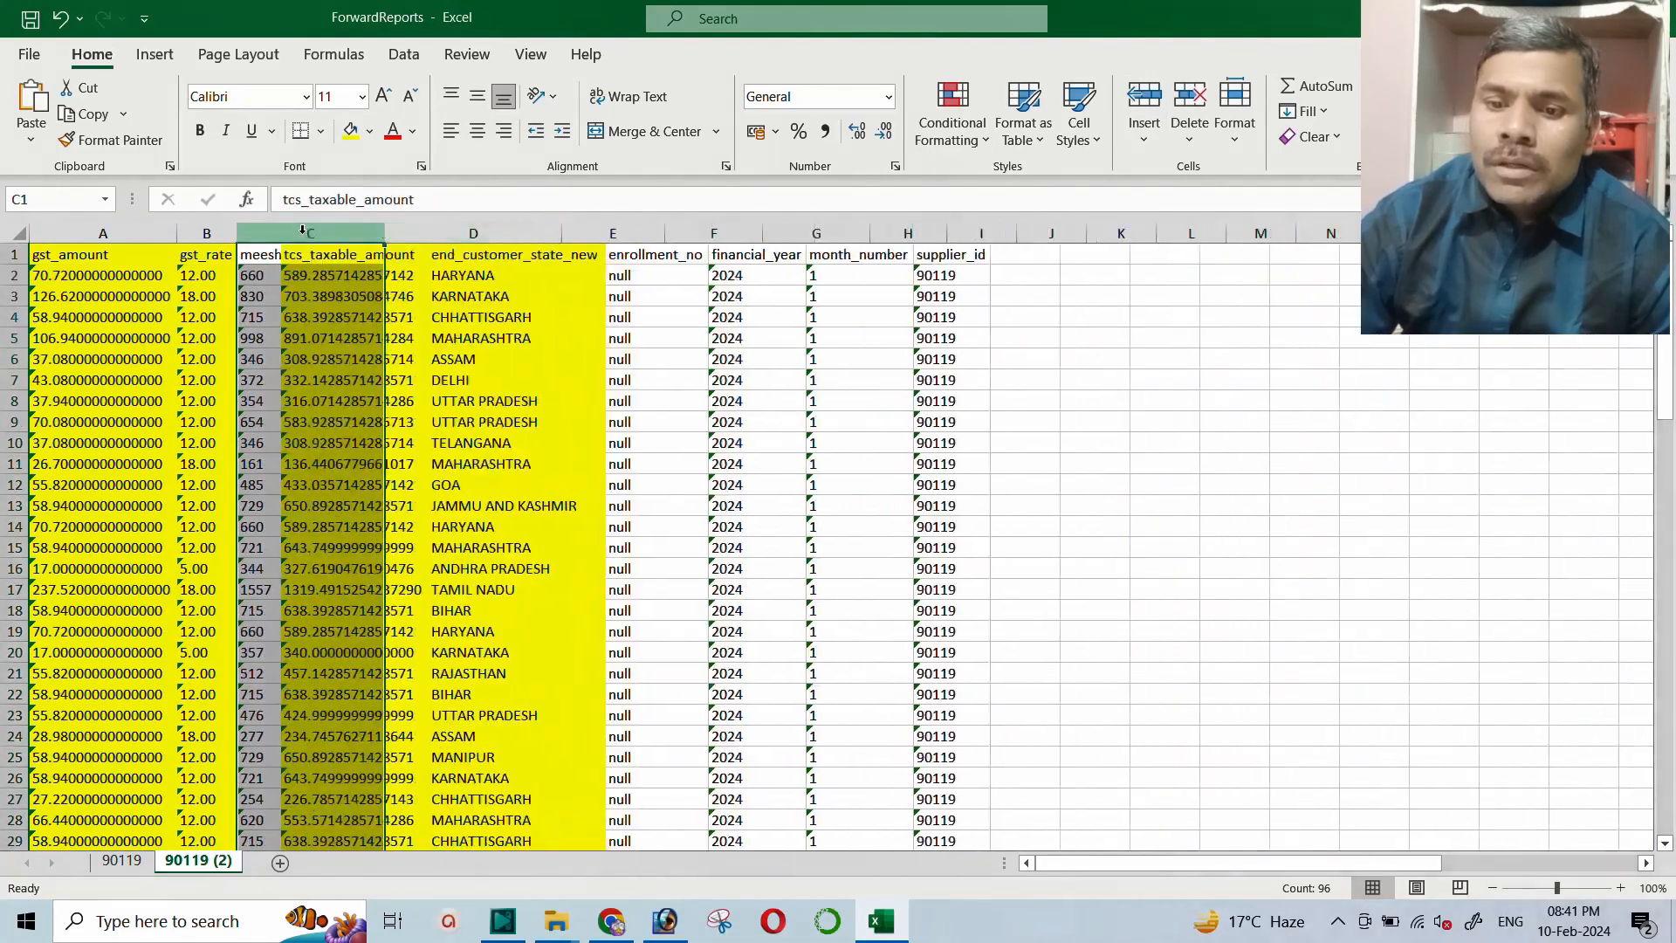
# Delete the enrollment_no, financial_year, month_number and supplier_id columns after end_customer_state_new
pyautogui.click(615, 234)
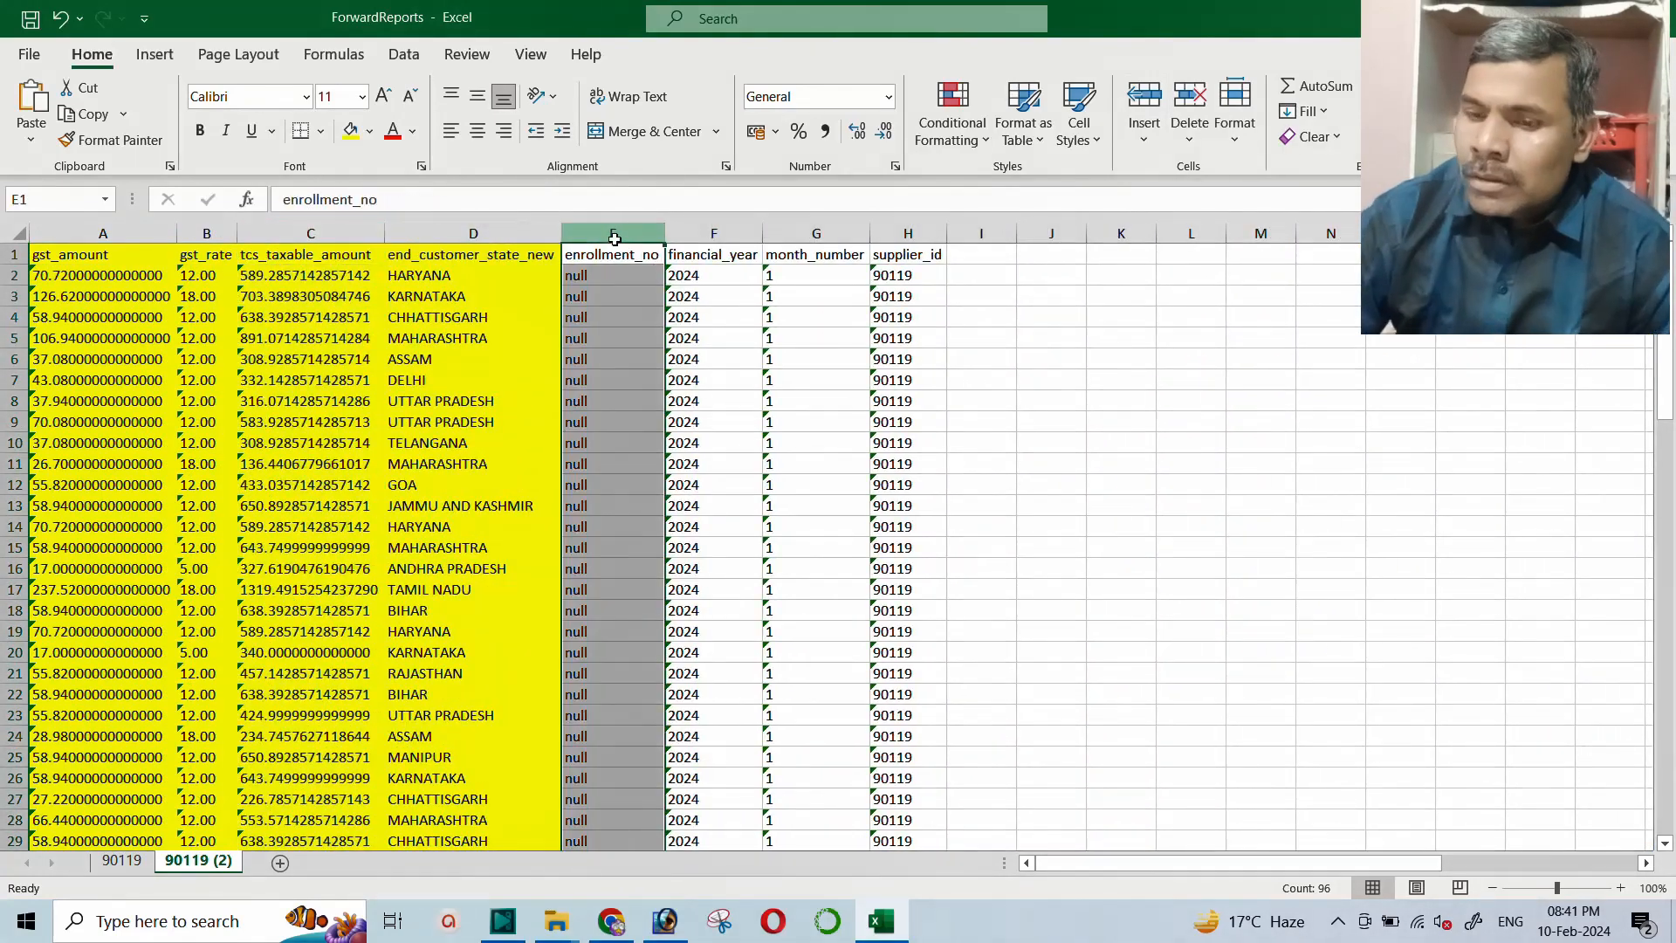
pyautogui.hotkey('ctrl', '-')
pyautogui.hotkey('ctrl', '-')
pyautogui.hotkey('ctrl', '-')
pyautogui.hotkey('ctrl', '-')
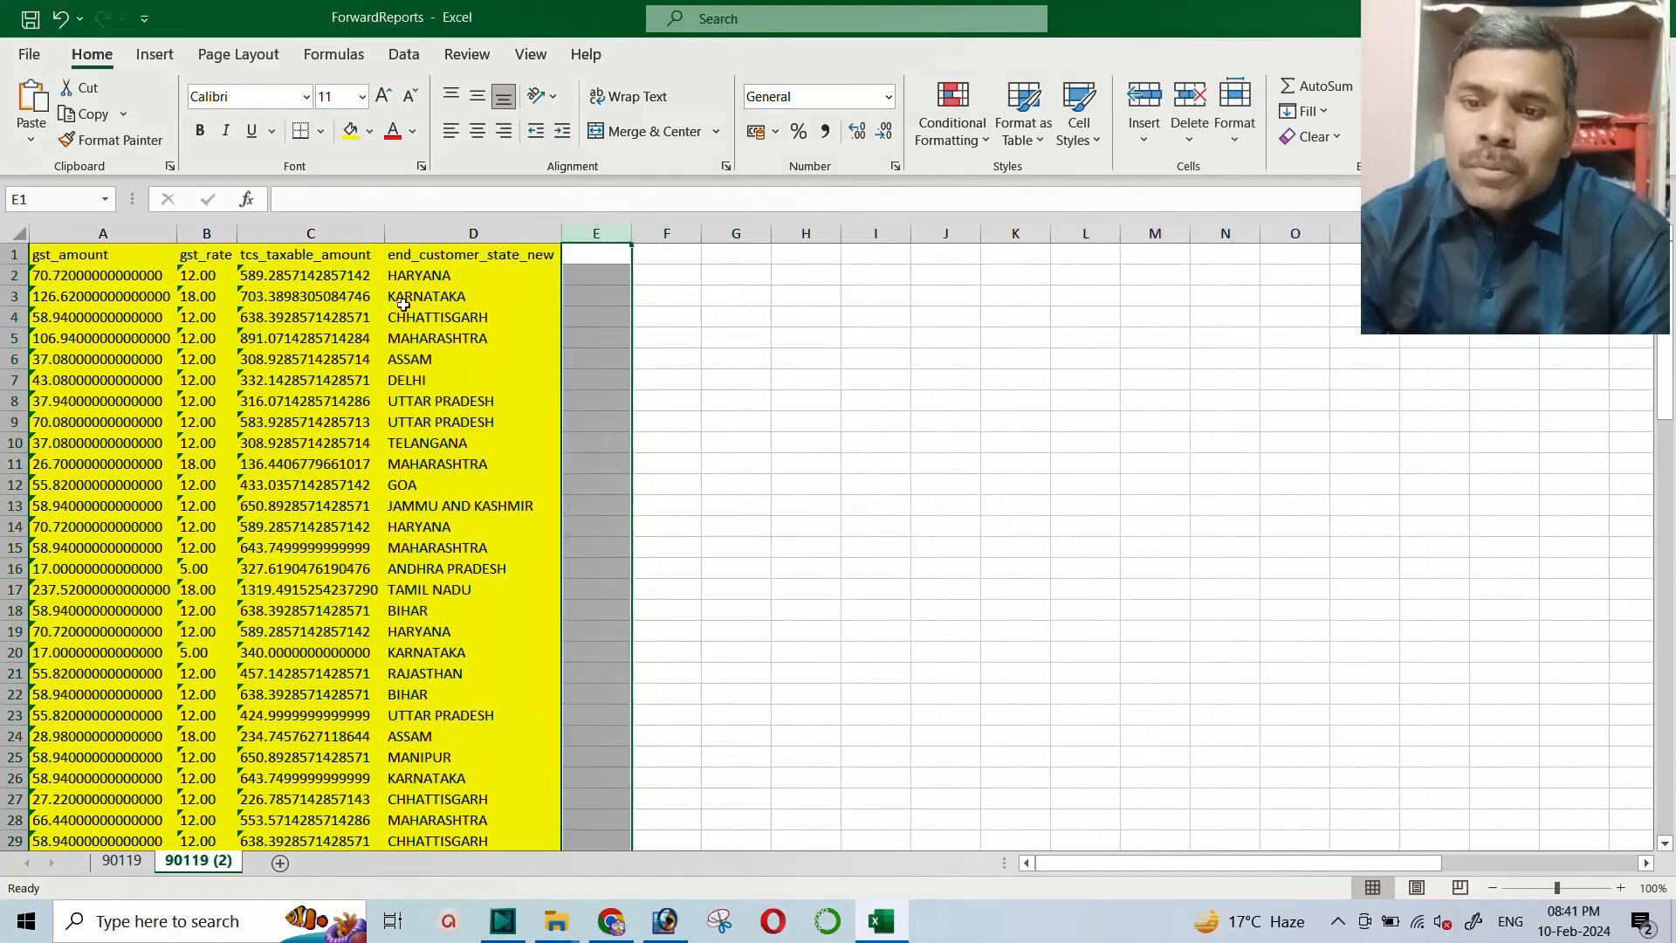
pyautogui.click(309, 293)
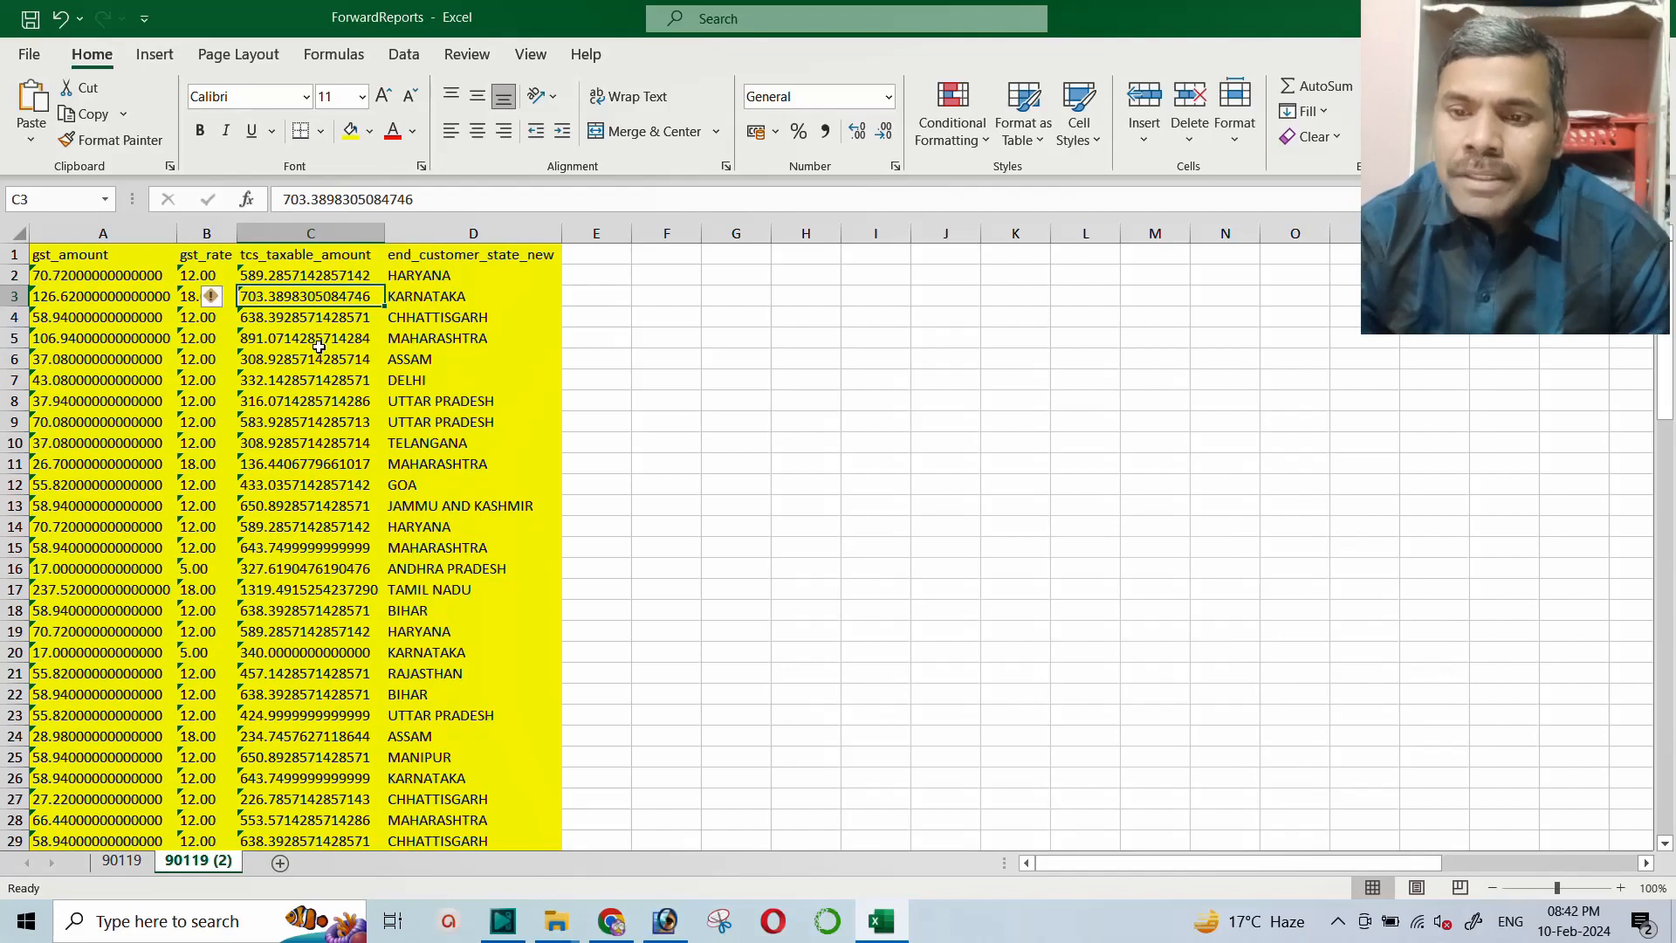
# Open the Reverse workbook from the 90119_1_2024 download folder and enable it for editing
pyautogui.hotkey('alt', 'Tab')
pyautogui.click(271, 192)
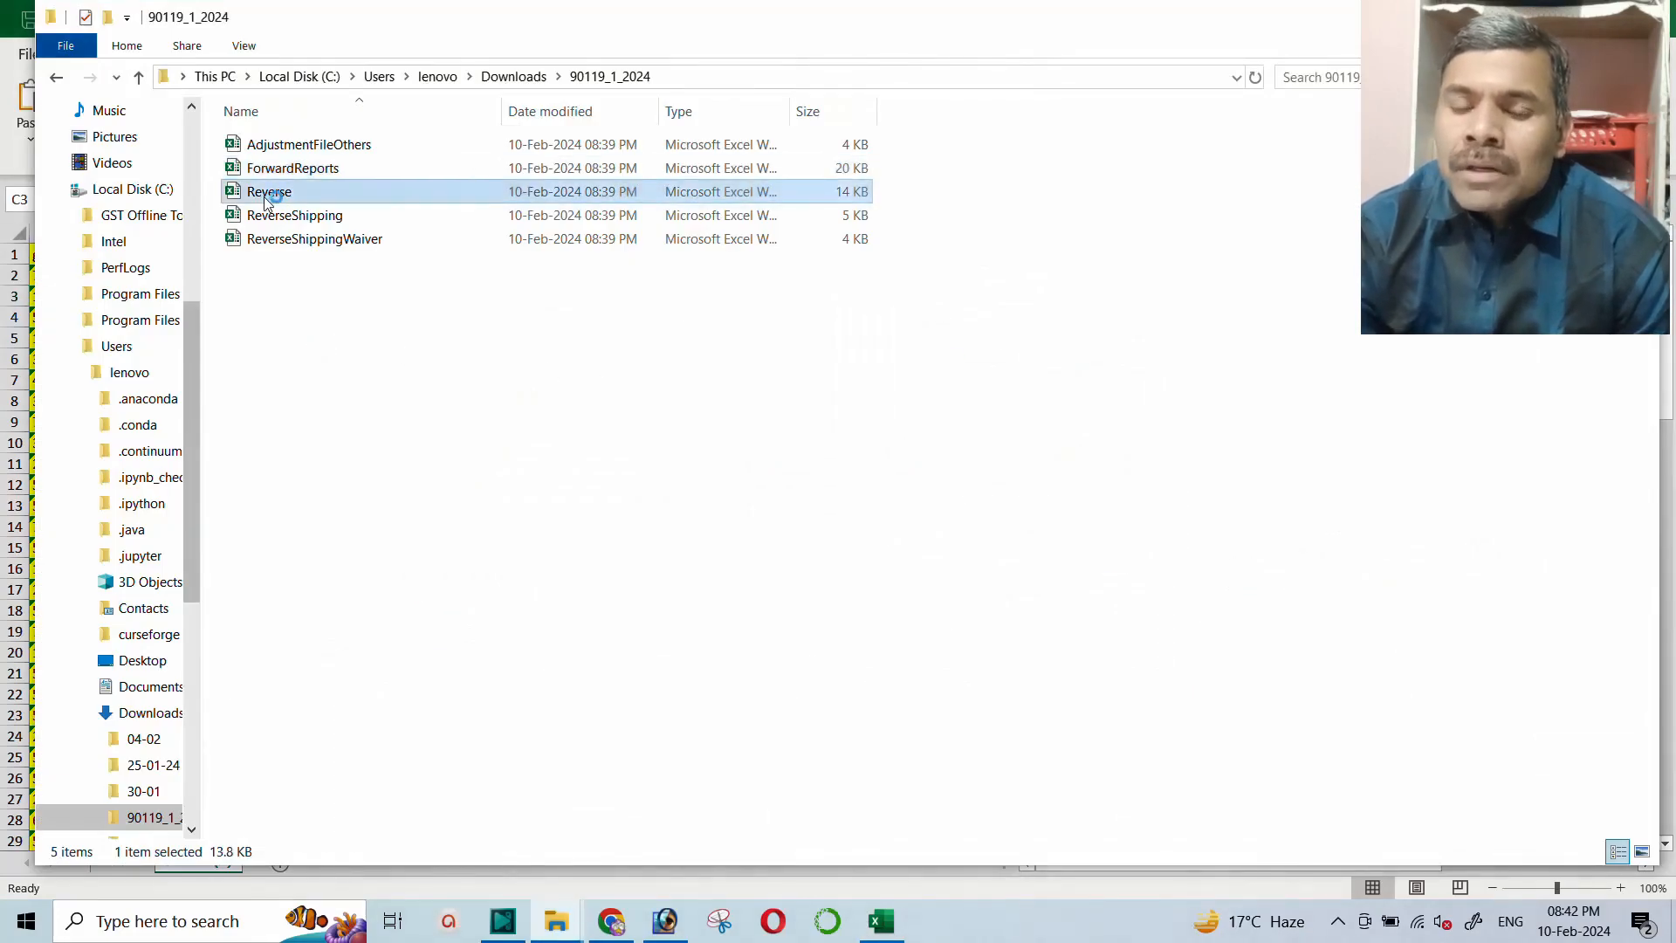
pyautogui.hotkey('alt', 'Tab')
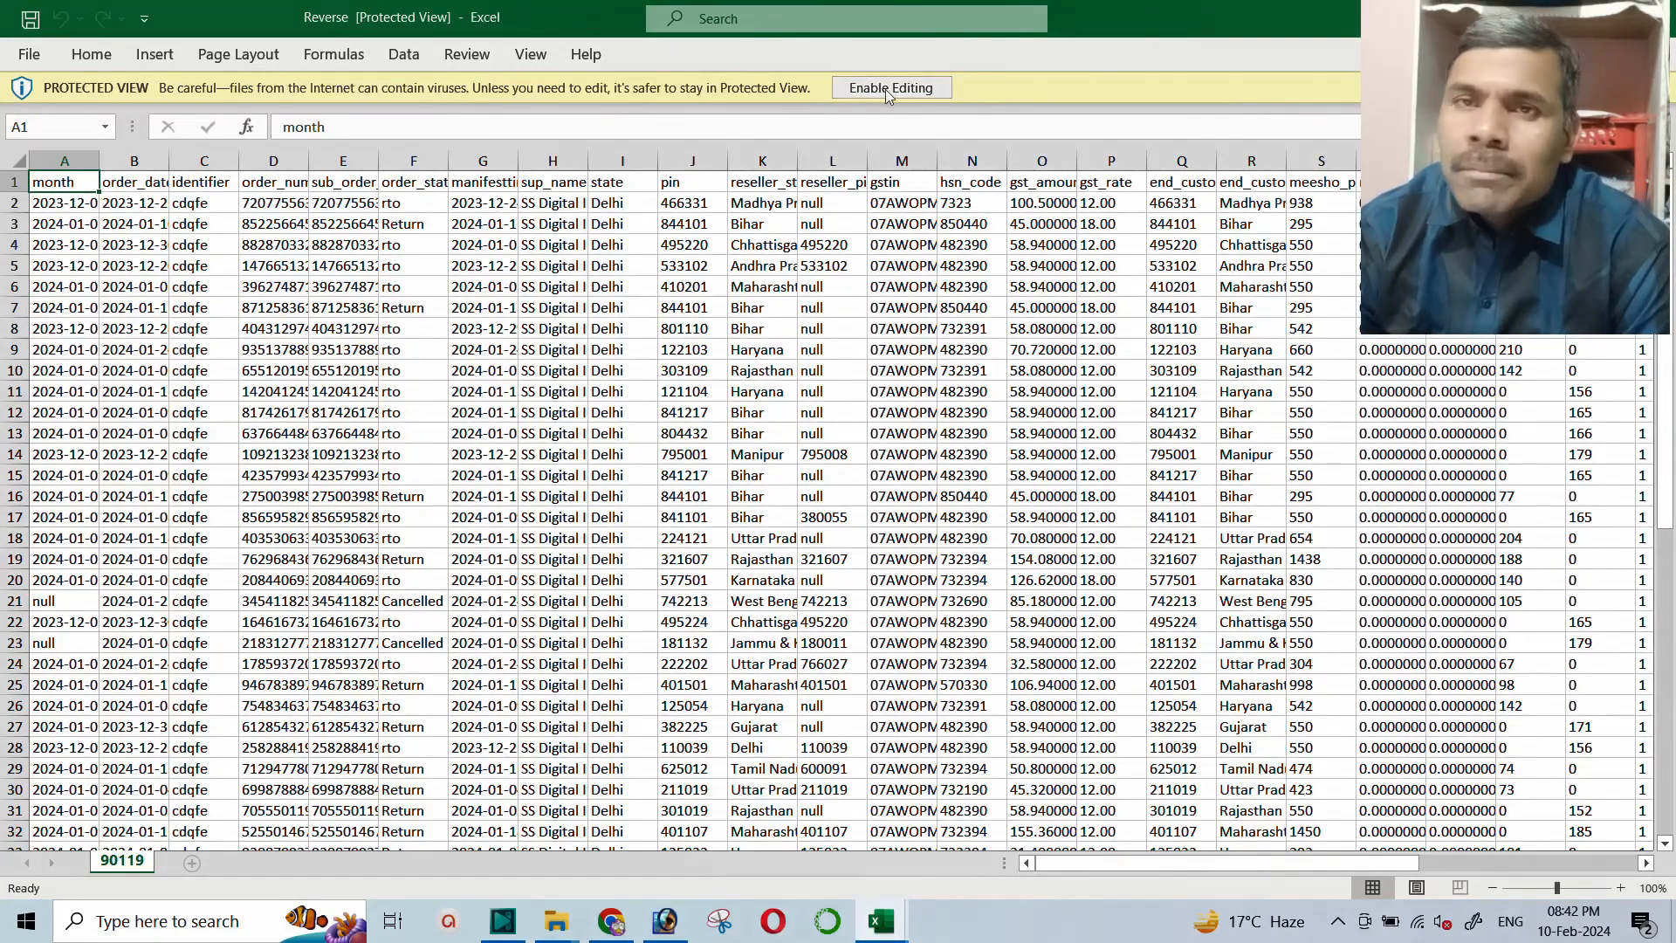
pyautogui.click(877, 86)
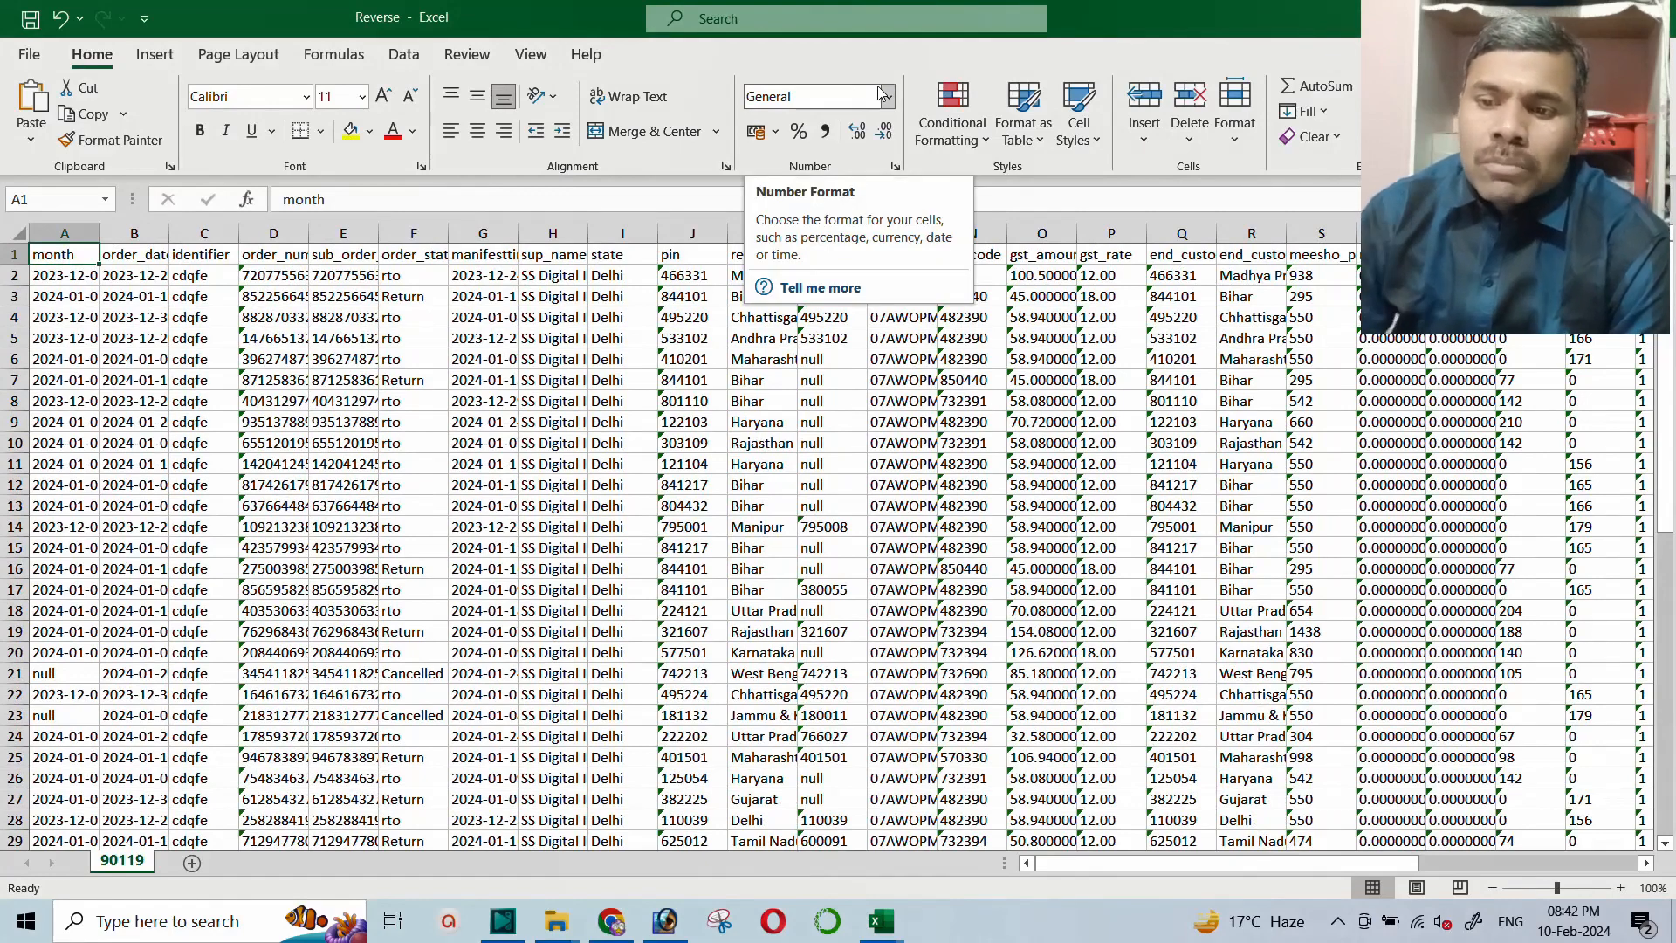
# Create a copy of the 90119 worksheet at the end of the Reverse workbook
pyautogui.rightClick(123, 869)
pyautogui.click(189, 650)
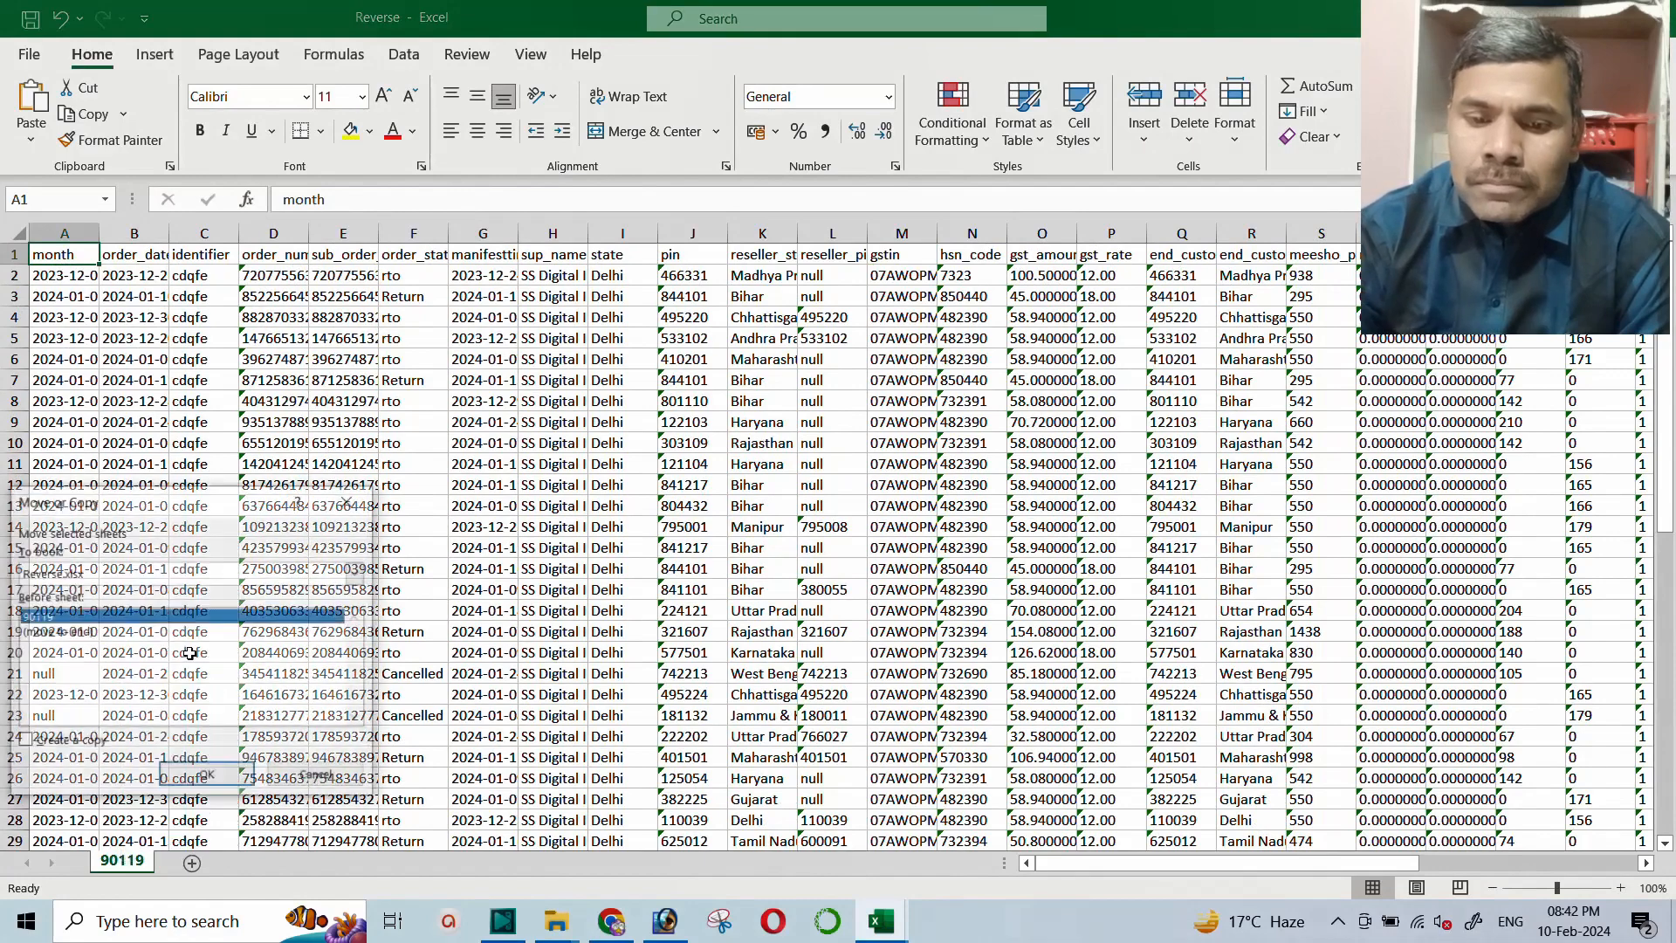
pyautogui.click(58, 633)
pyautogui.click(45, 741)
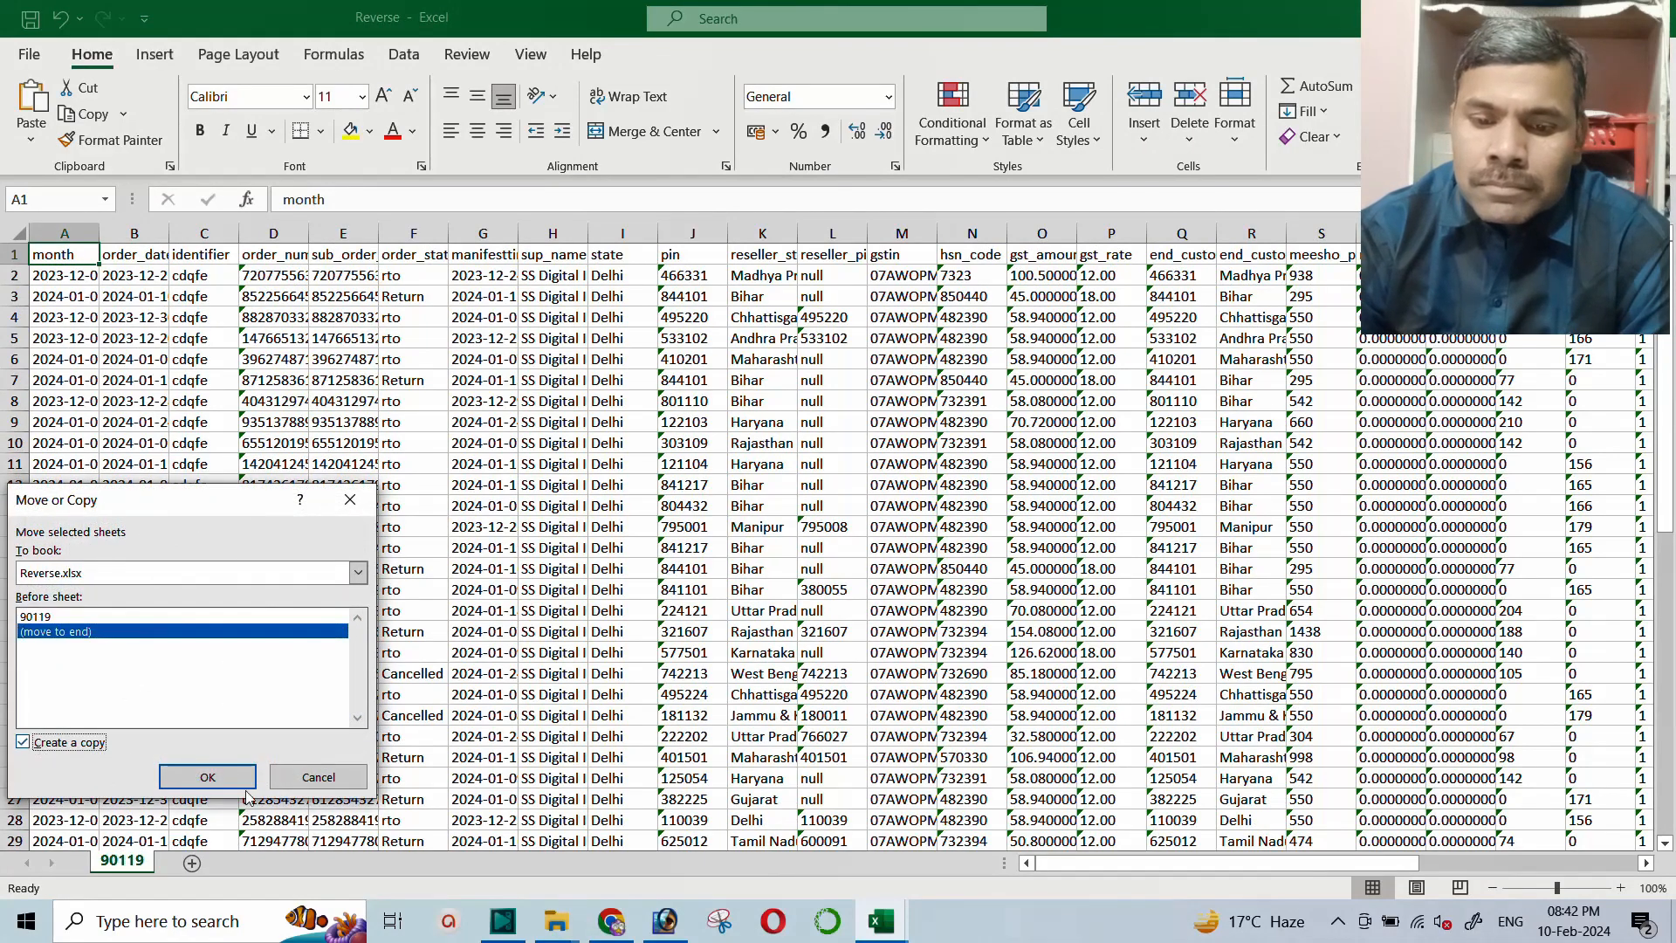
pyautogui.click(241, 779)
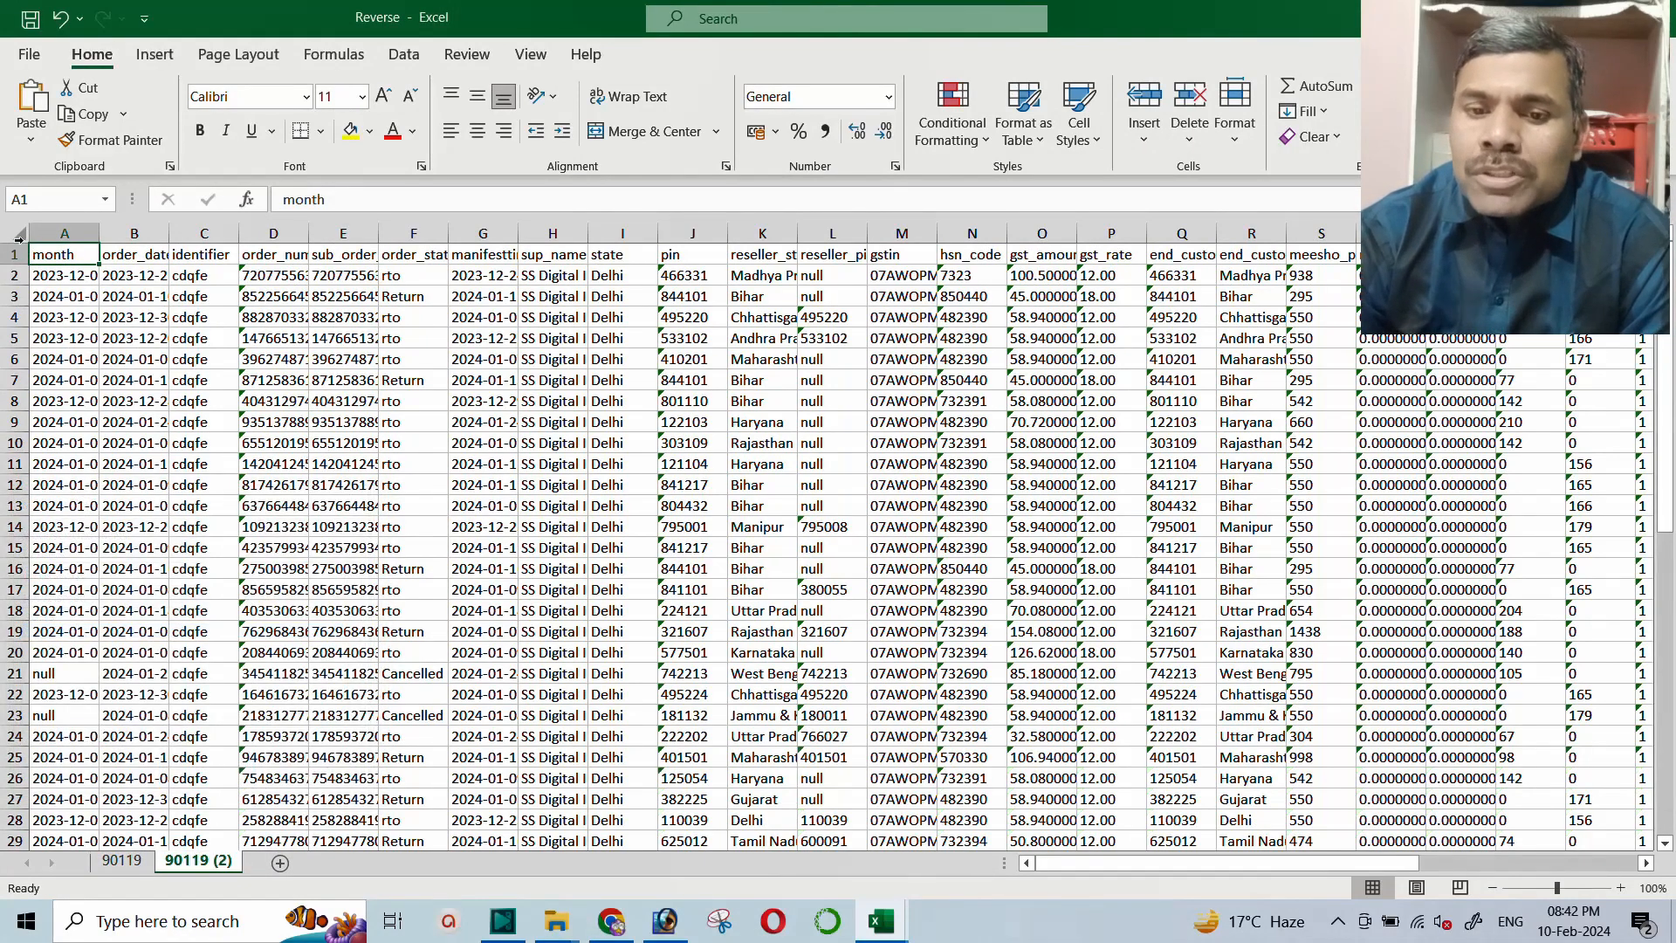
# Autofit the width of all columns in the copied Reverse sheet to their contents
pyautogui.click(19, 237)
pyautogui.doubleClick(101, 230)
pyautogui.click(423, 311)
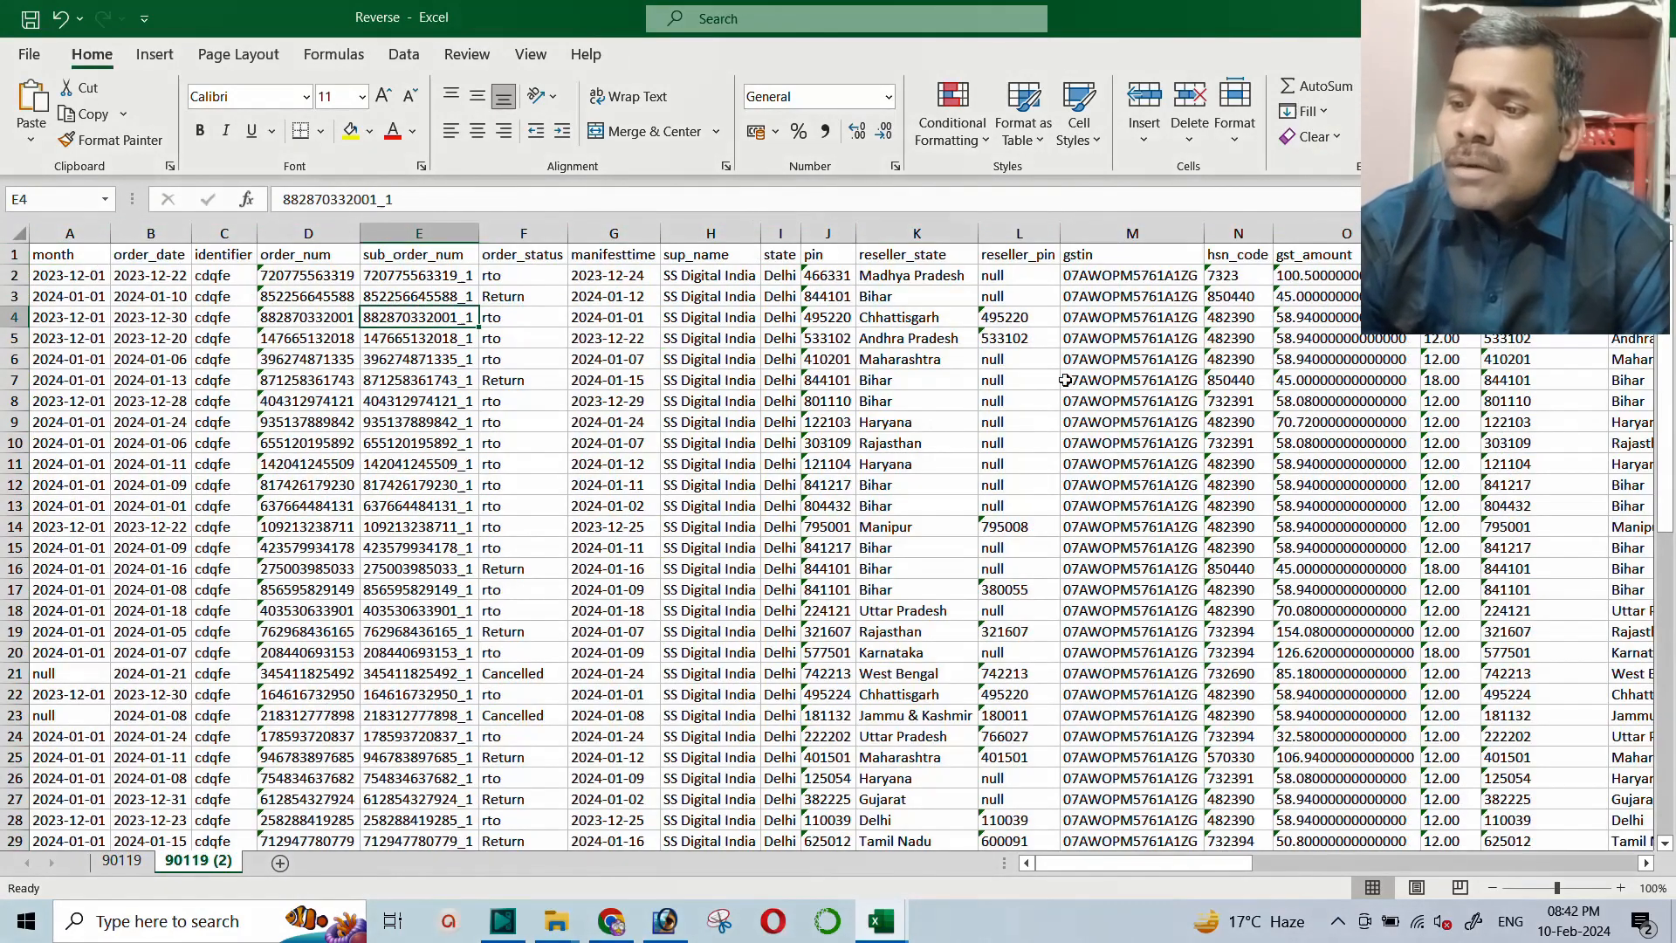
# Fill the gst_amount, gst_rate, tcs_taxable_amount and end_customer_state_new columns of the copied Reverse sheet with yellow
pyautogui.click(1309, 233)
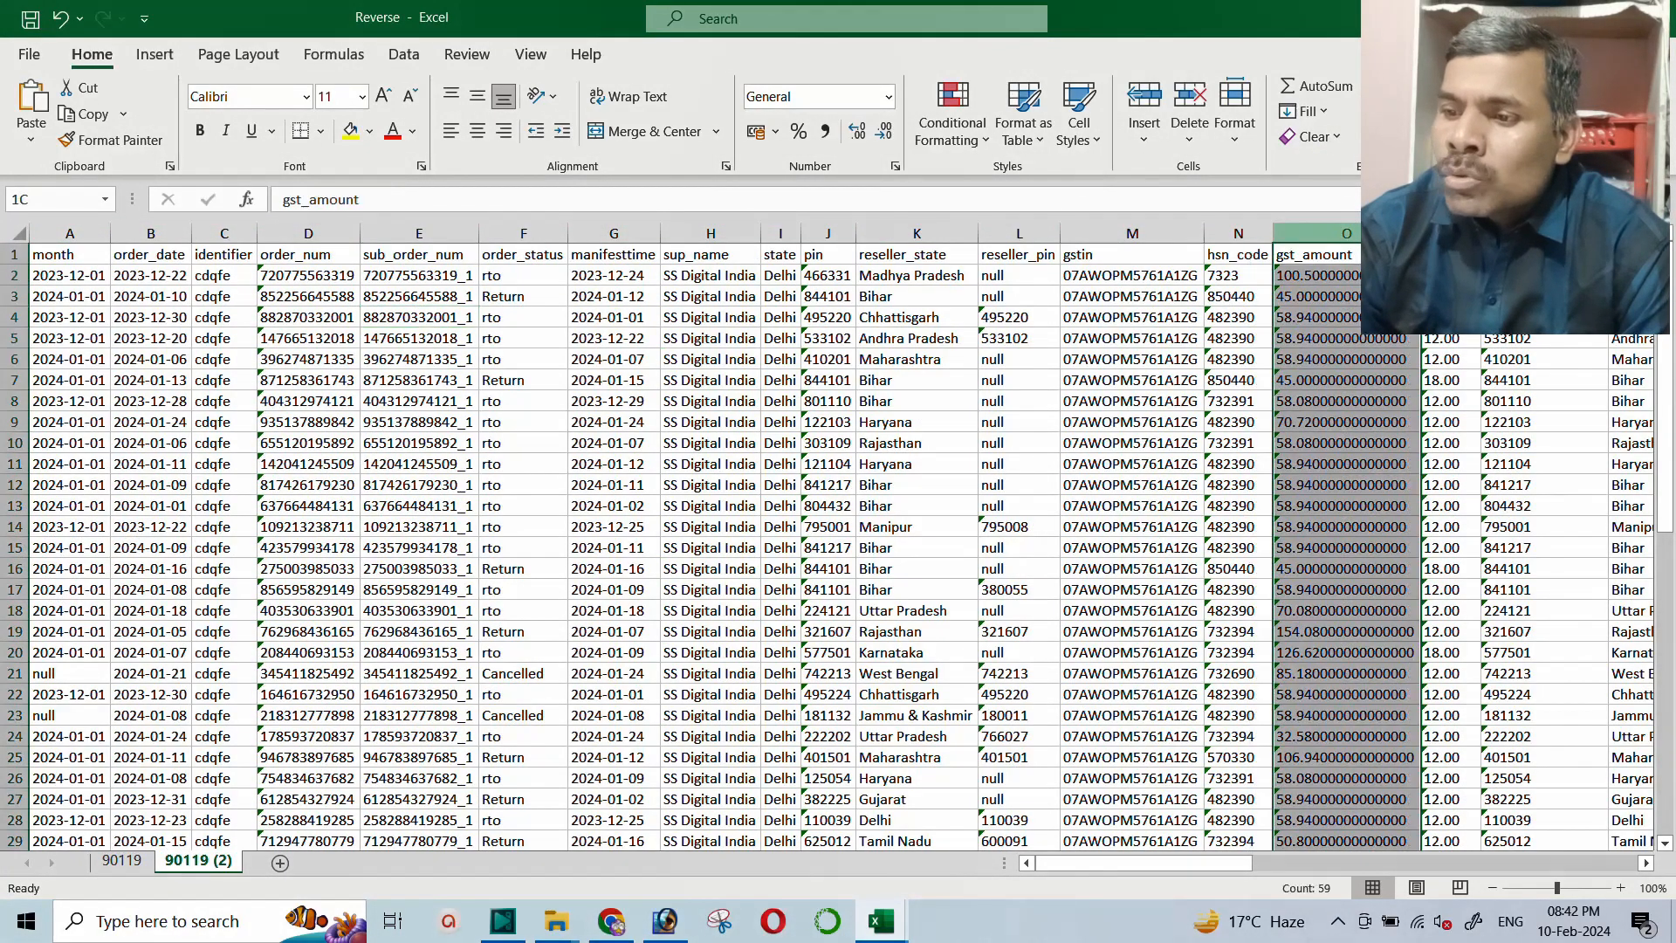
pyautogui.click(350, 131)
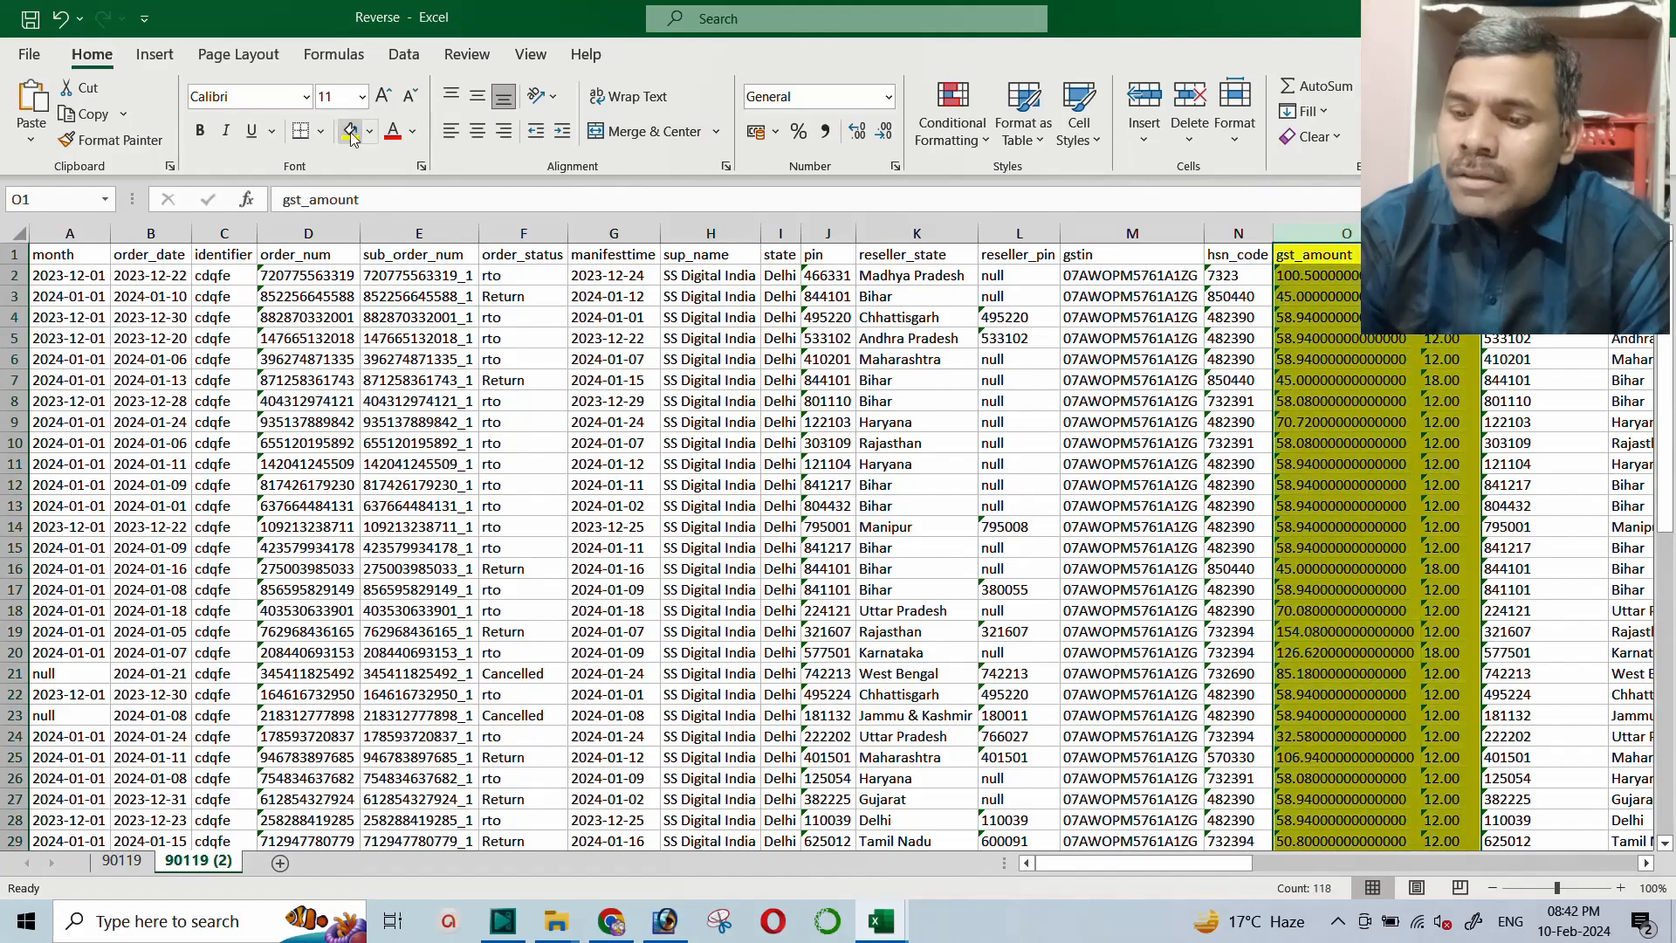
pyautogui.moveTo(1124, 870); pyautogui.dragTo(1376, 823)
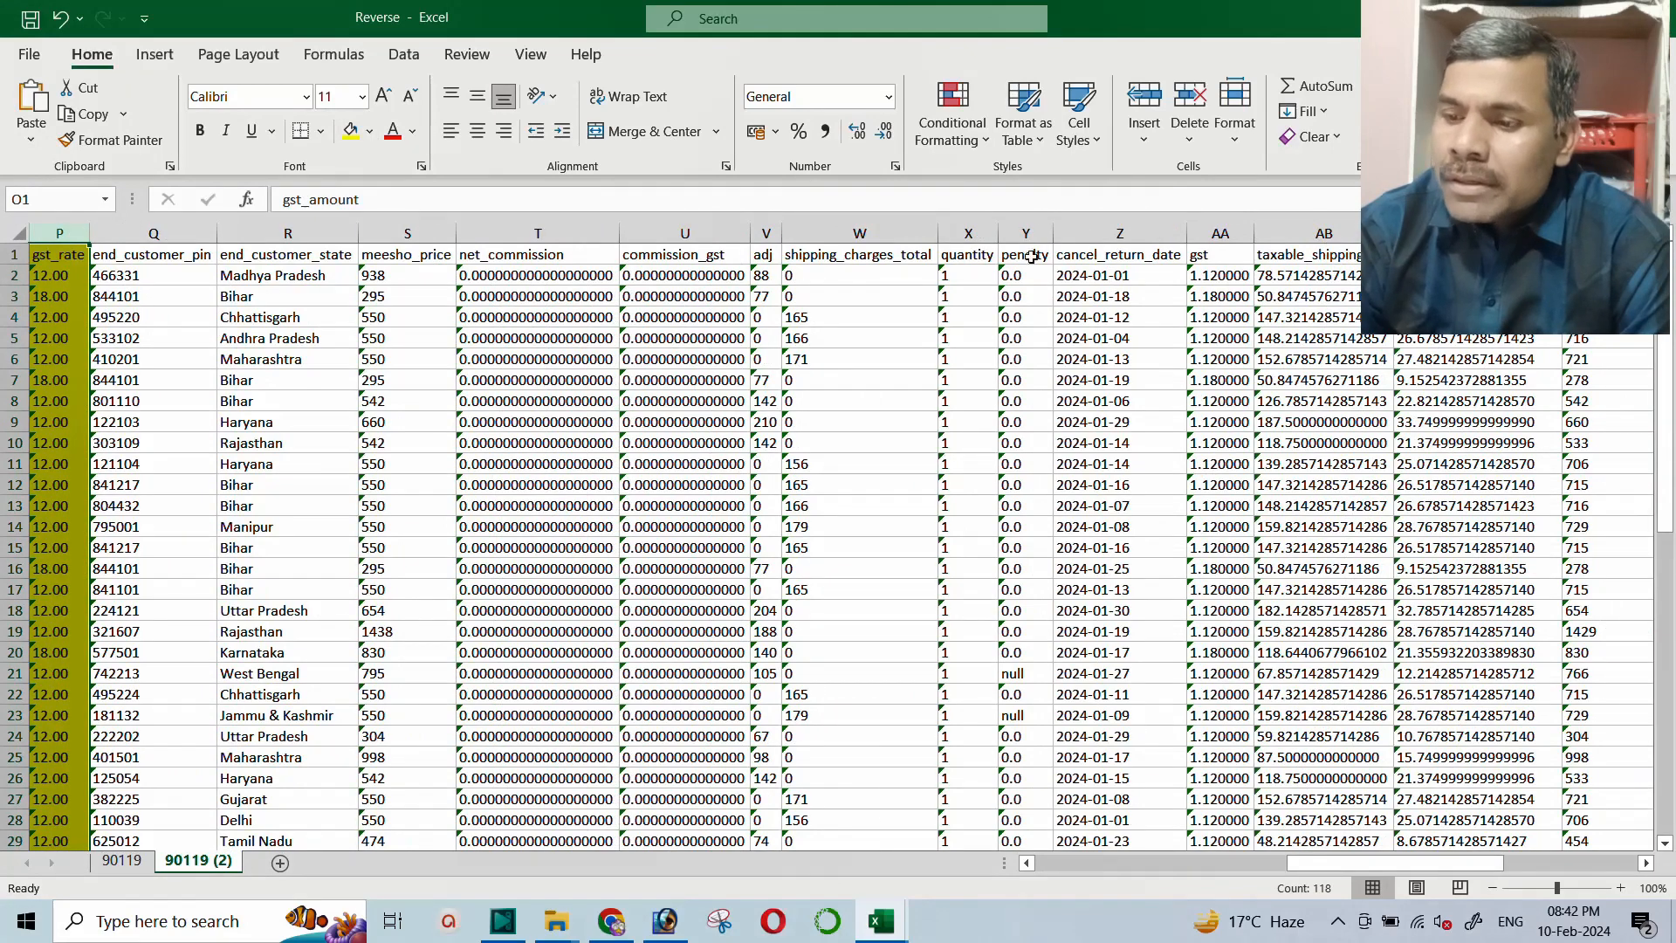
pyautogui.moveTo(1453, 861); pyautogui.dragTo(1473, 676)
pyautogui.moveTo(1196, 229); pyautogui.dragTo(1314, 225)
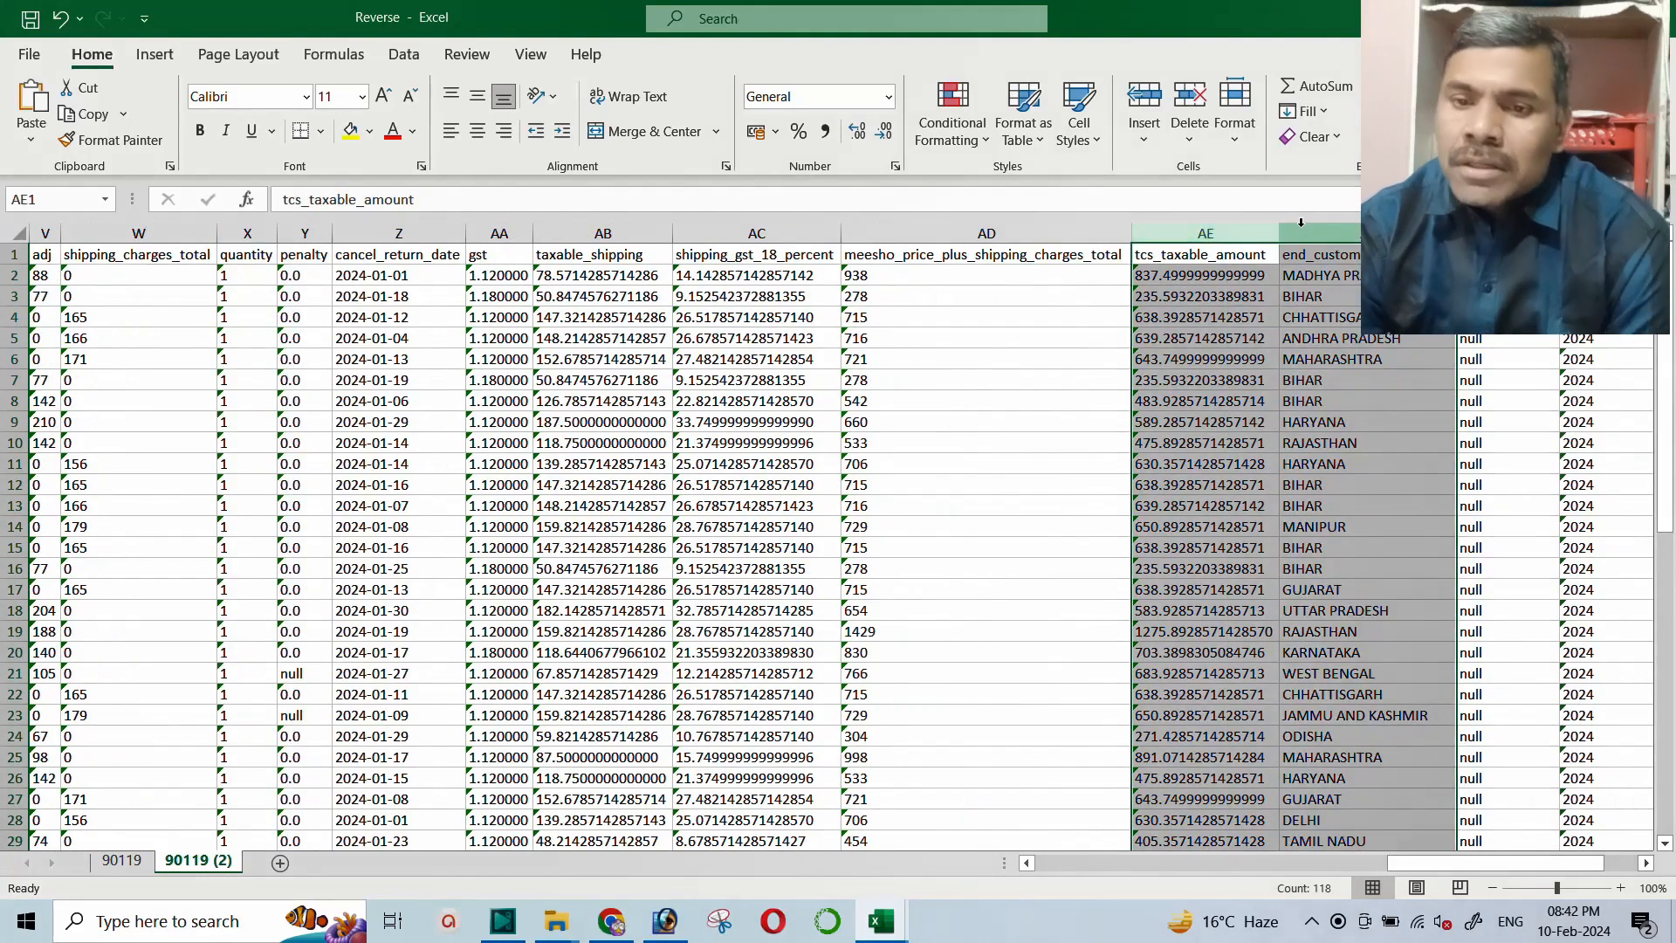
pyautogui.click(351, 131)
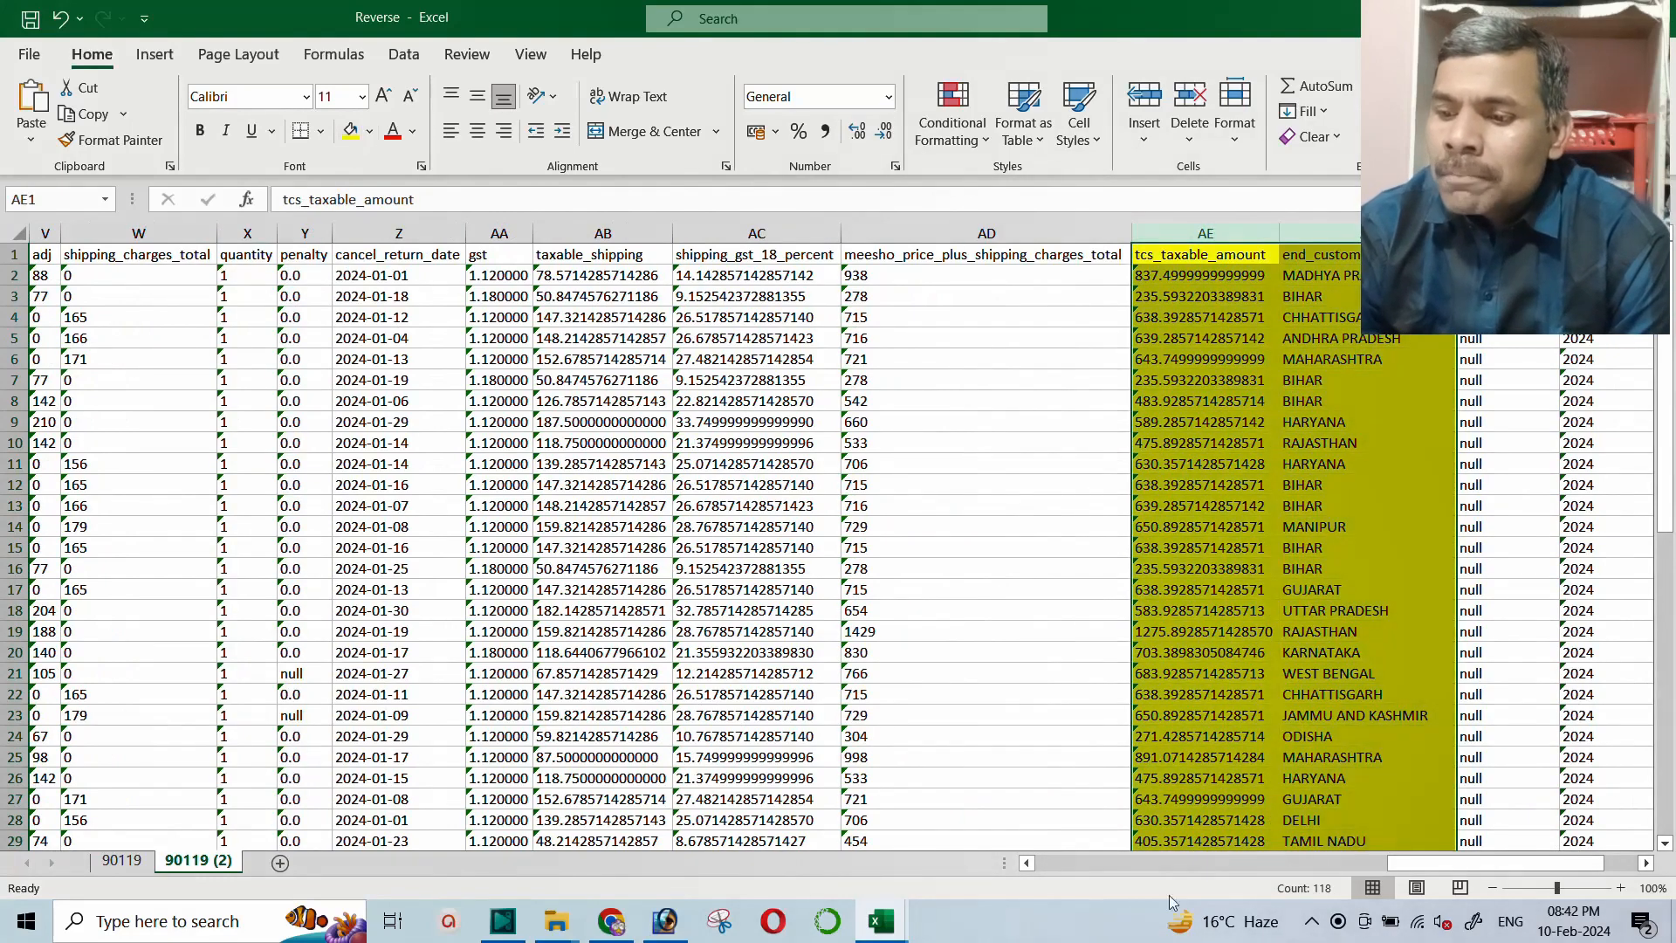
# Delete all columns from month through hsn_code in the copied Reverse sheet, making gst_amount the first column
pyautogui.moveTo(1439, 869); pyautogui.dragTo(1089, 866)
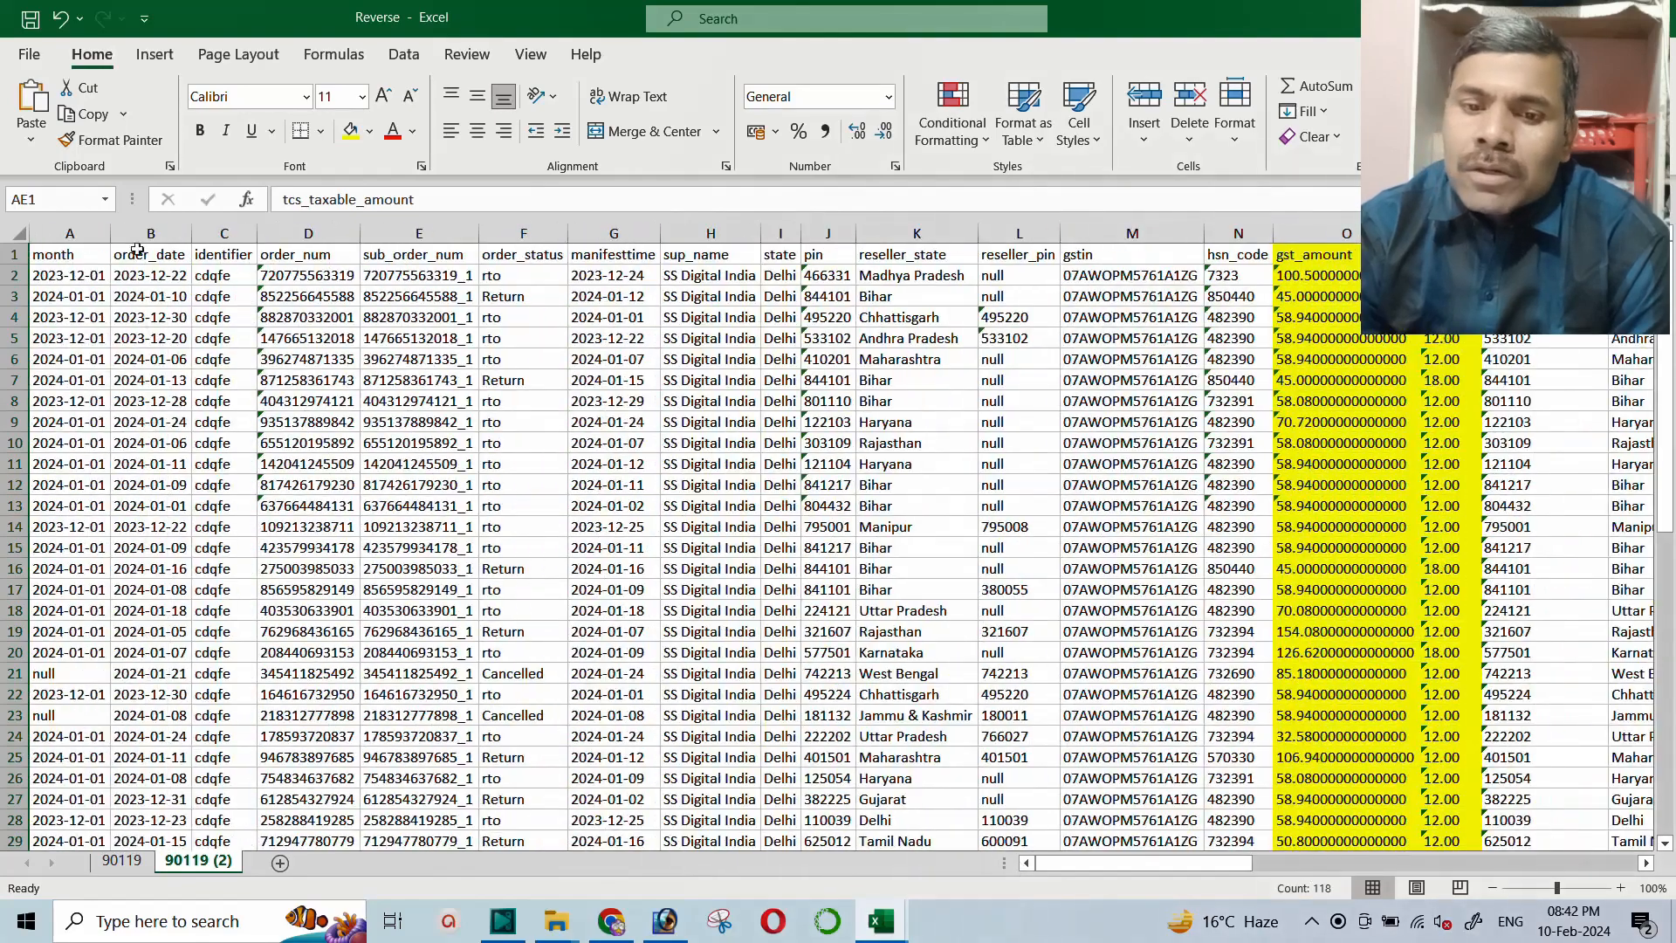
pyautogui.click(65, 230)
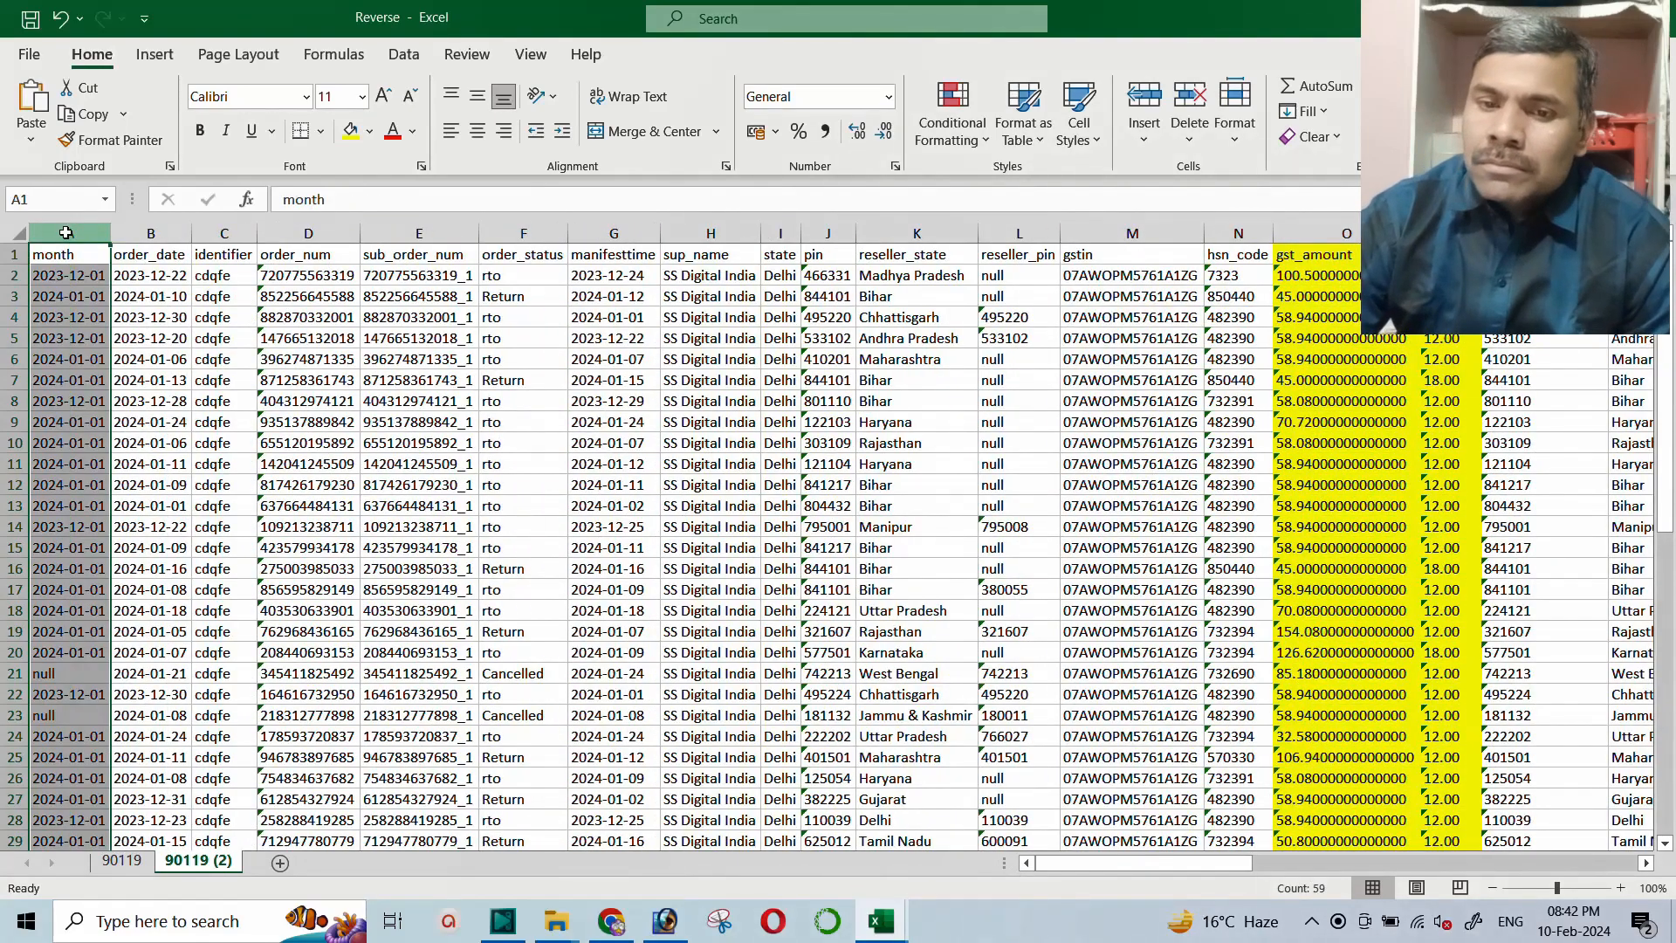
pyautogui.hotkey('ctrl', '-')
pyautogui.hotkey('ctrl', '-')
pyautogui.hotkey('ctrl', '-')
pyautogui.hotkey('ctrl', '-')
pyautogui.hotkey('ctrl', '-')
pyautogui.hotkey('ctrl', '-')
pyautogui.hotkey('ctrl', '-')
pyautogui.hotkey('ctrl', '-')
pyautogui.hotkey('ctrl', '-')
pyautogui.hotkey('ctrl', '-')
pyautogui.hotkey('ctrl', '-')
pyautogui.hotkey('ctrl', '-')
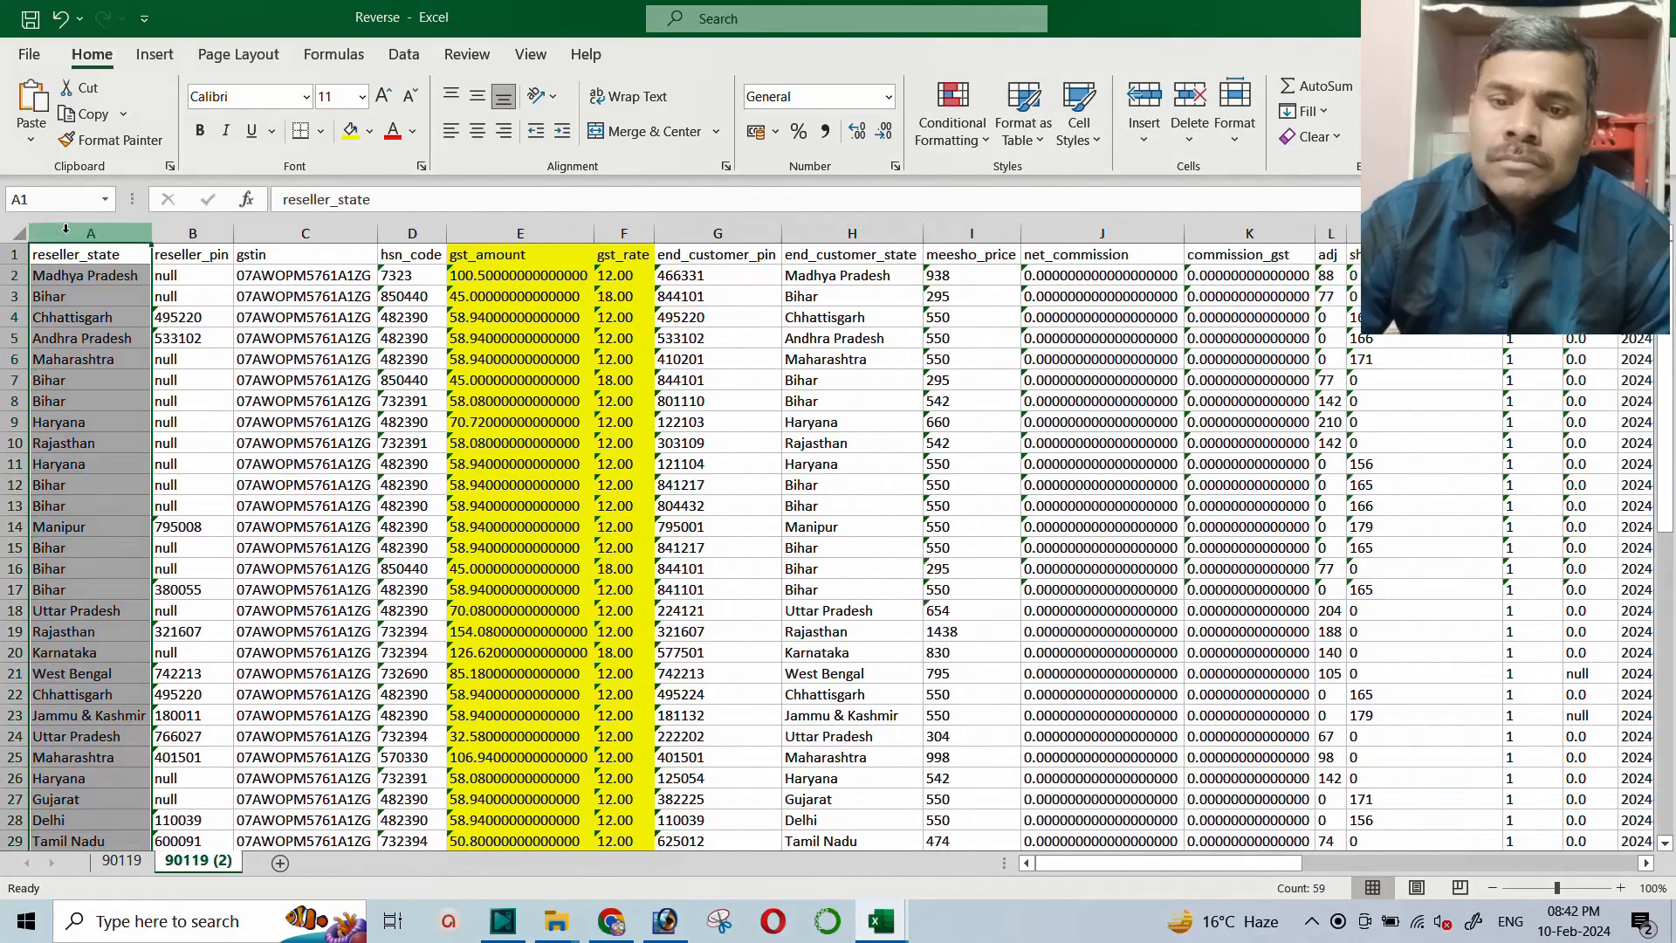
pyautogui.hotkey('ctrl', '-')
pyautogui.hotkey('ctrl', '-')
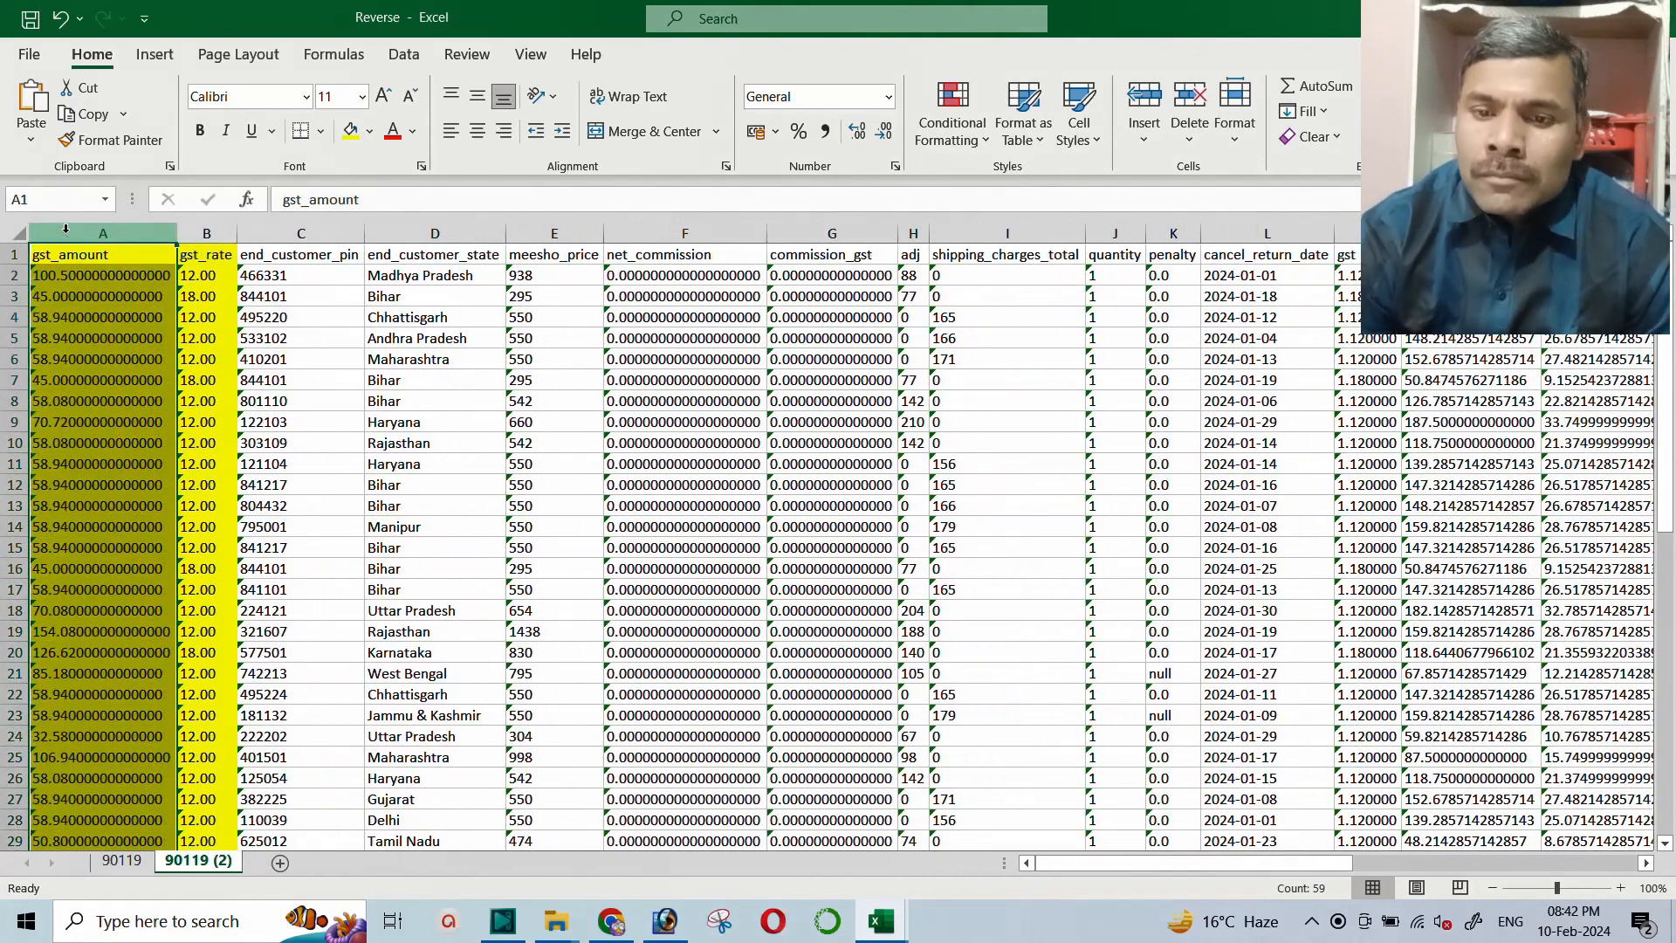
# Delete the columns from end_customer_pin through meesho_price_plus_shipping_charges_total in the copied Reverse sheet
pyautogui.click(300, 234)
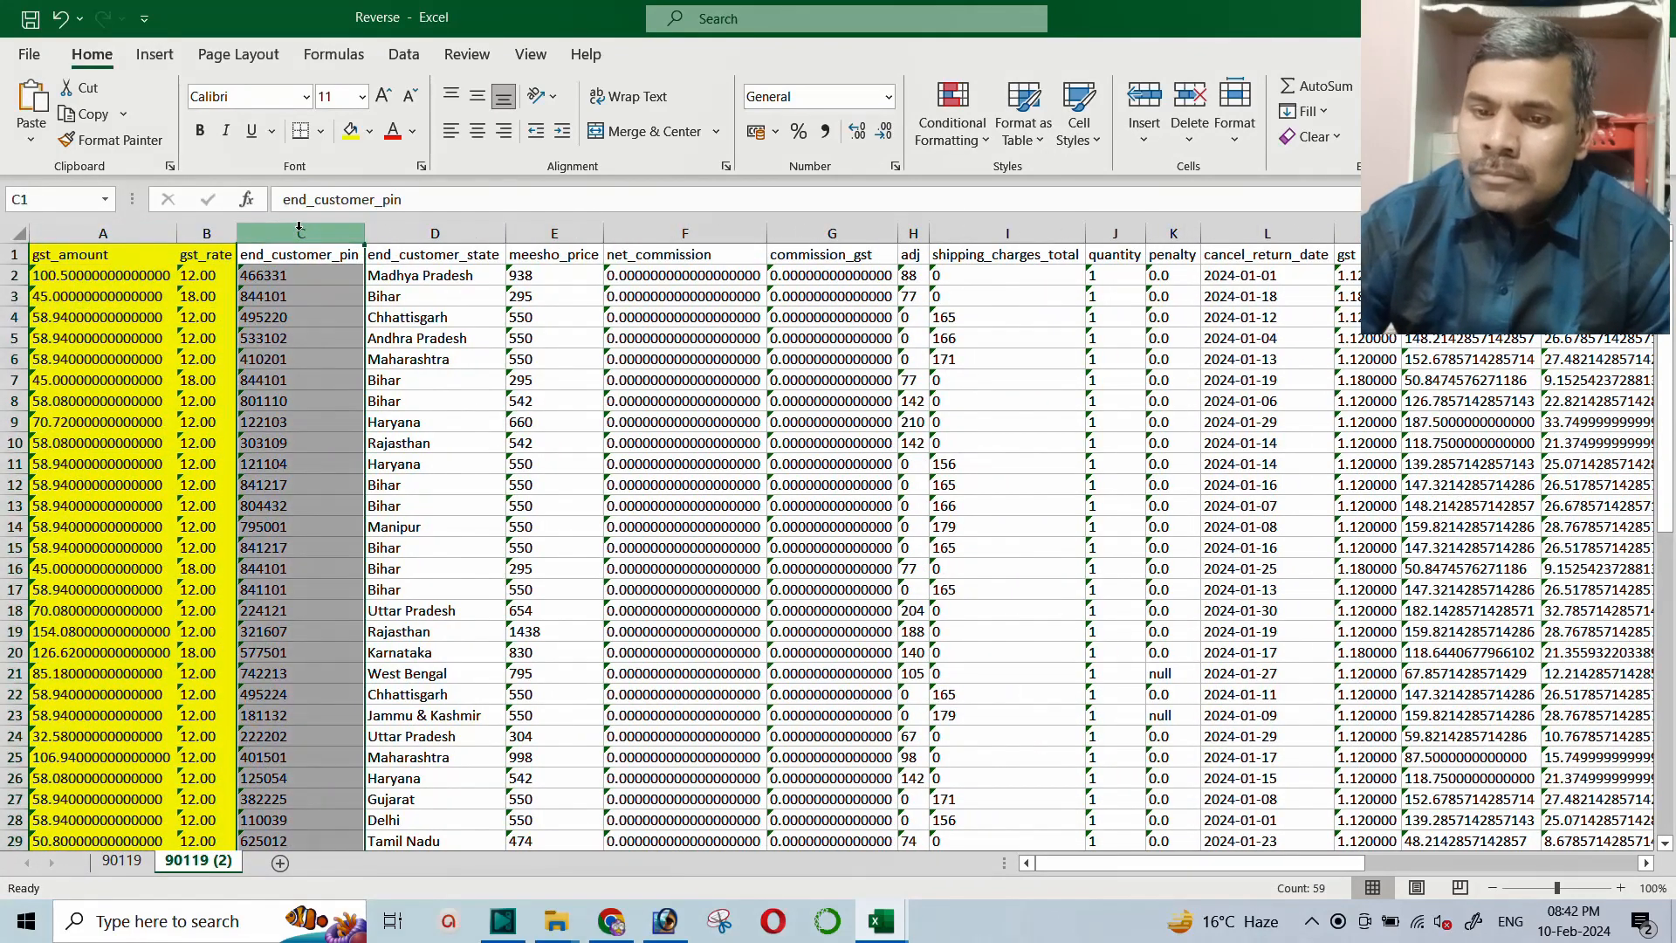
pyautogui.hotkey('ctrl', '-')
pyautogui.hotkey('ctrl', '-')
pyautogui.hotkey('ctrl', '-')
pyautogui.hotkey('ctrl', '-')
pyautogui.hotkey('ctrl', '-')
pyautogui.hotkey('ctrl', '-')
pyautogui.hotkey('ctrl', '-')
pyautogui.hotkey('ctrl', '-')
pyautogui.hotkey('ctrl', '-')
pyautogui.hotkey('ctrl', '-')
pyautogui.hotkey('ctrl', '-')
pyautogui.hotkey('ctrl', '-')
pyautogui.hotkey('ctrl', '-')
pyautogui.hotkey('ctrl', '-')
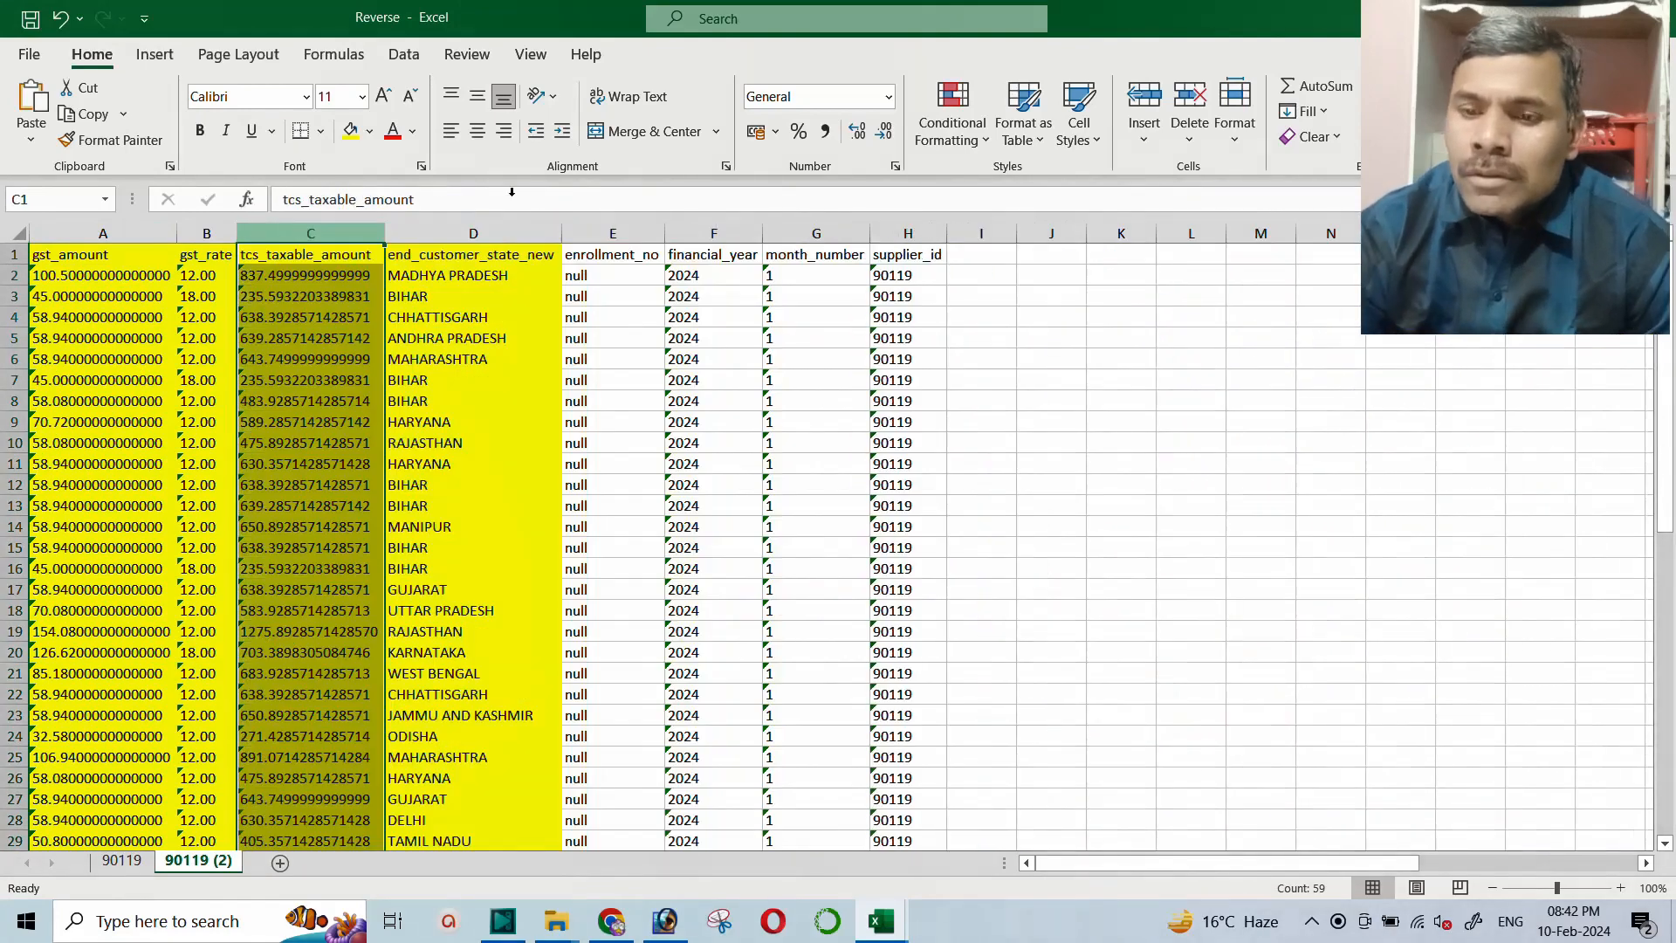
# Delete the enrollment_no, financial_year, month_number and supplier_id columns from the copied Reverse sheet
pyautogui.click(628, 230)
pyautogui.hotkey('ctrl', '-')
pyautogui.hotkey('ctrl', '-')
pyautogui.hotkey('ctrl', '-')
pyautogui.hotkey('ctrl', '-')
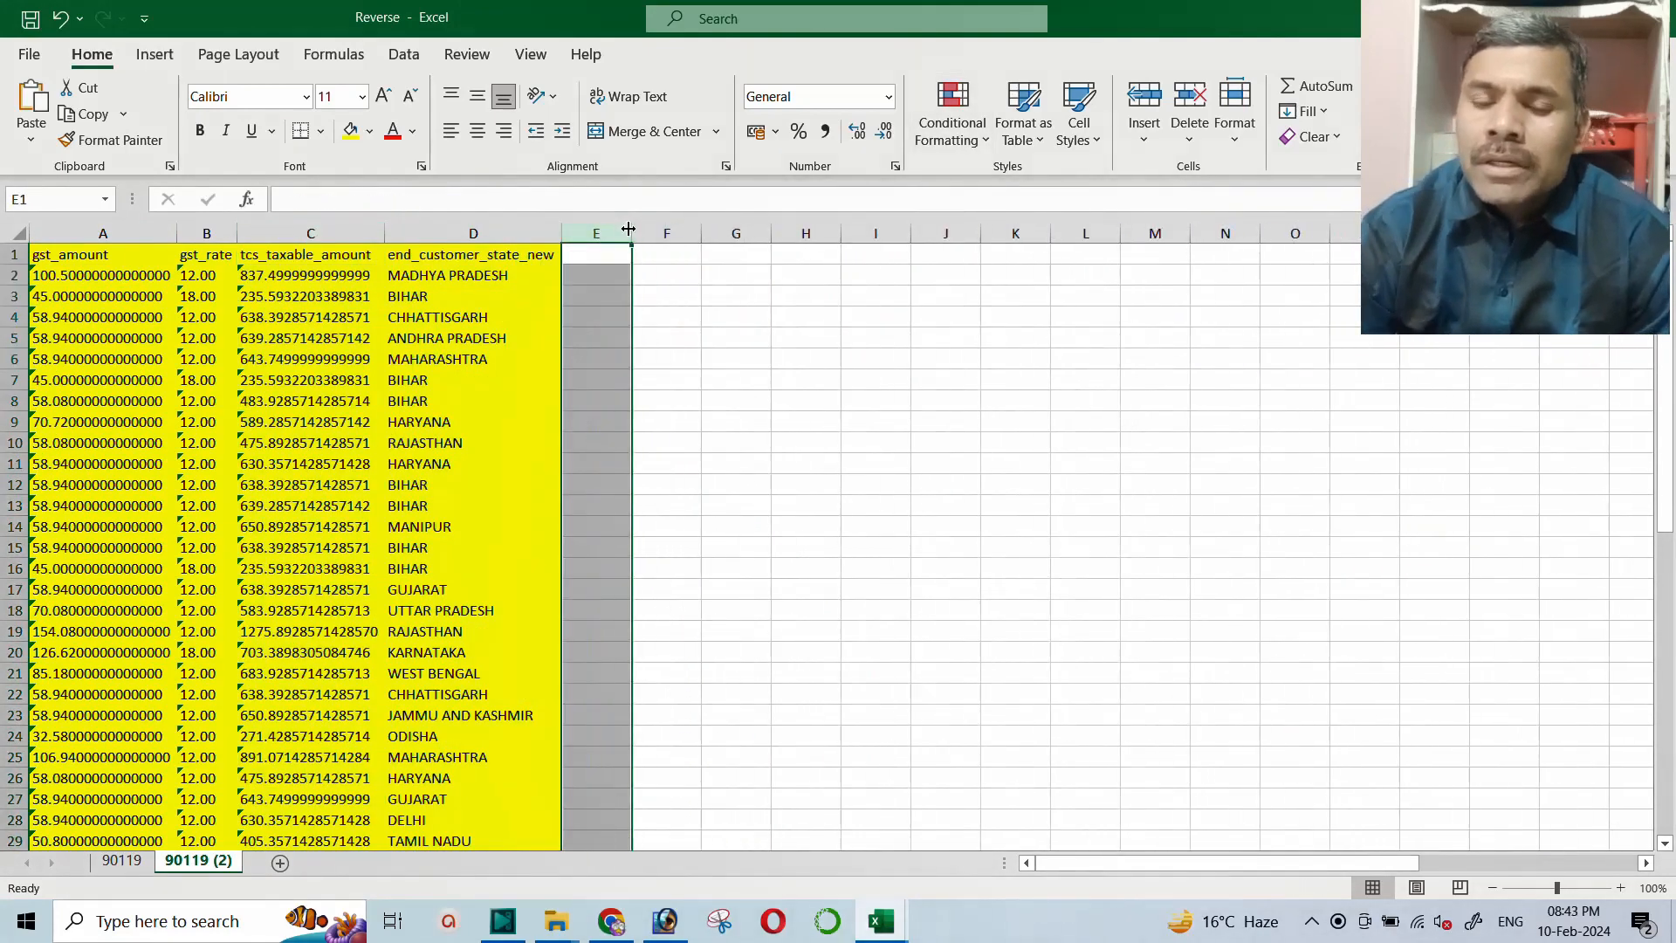
# Convert the text-stored values in the gst_amount, gst_rate and tcs_taxable_amount columns, from row 2 through the last row, to numbers
pyautogui.click(103, 276)
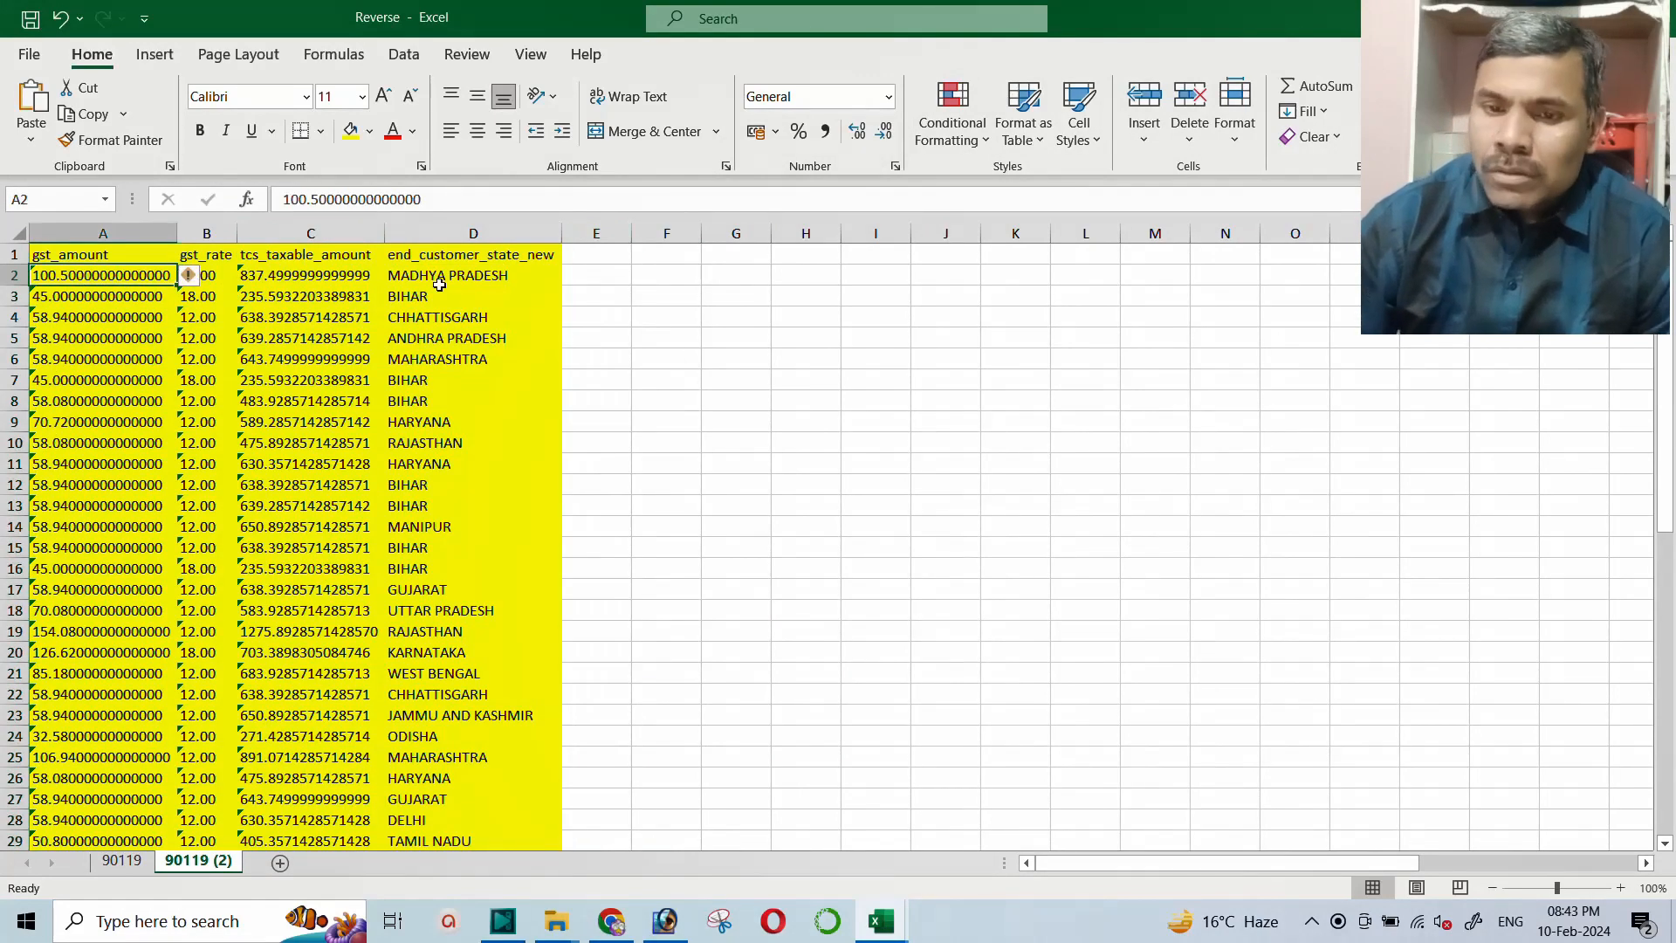
pyautogui.hotkey('shift', 'Right')
pyautogui.hotkey('shift', 'Right')
pyautogui.hotkey('ctrl', 'shift', 'Down')
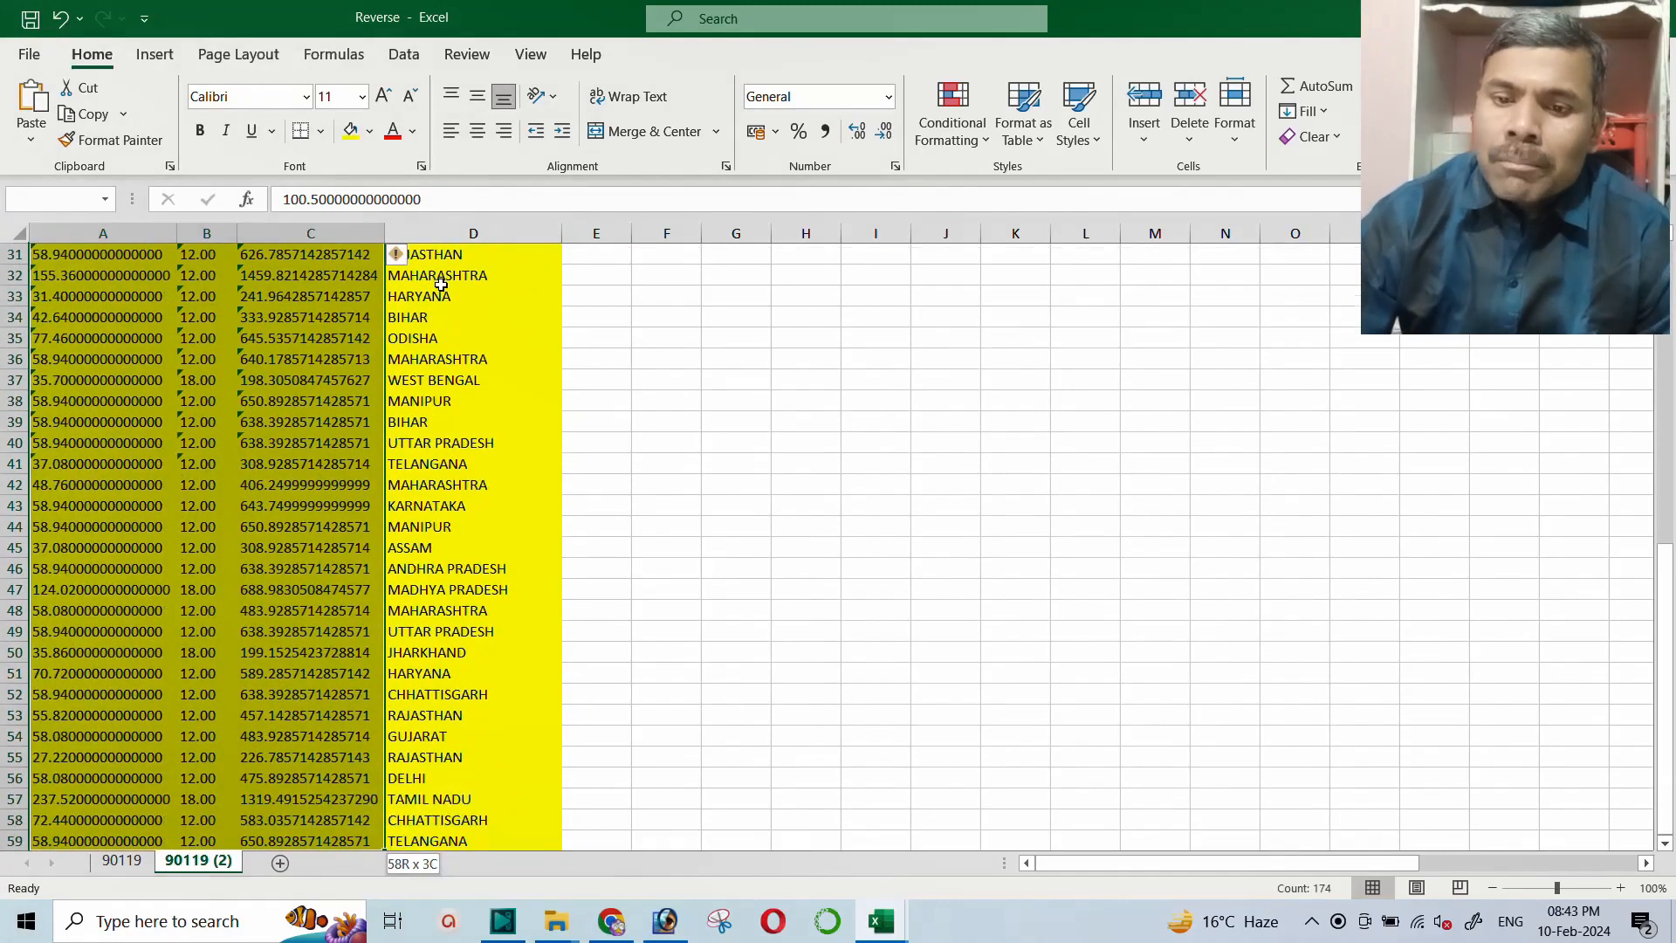
pyautogui.scroll(10, 336, 419)
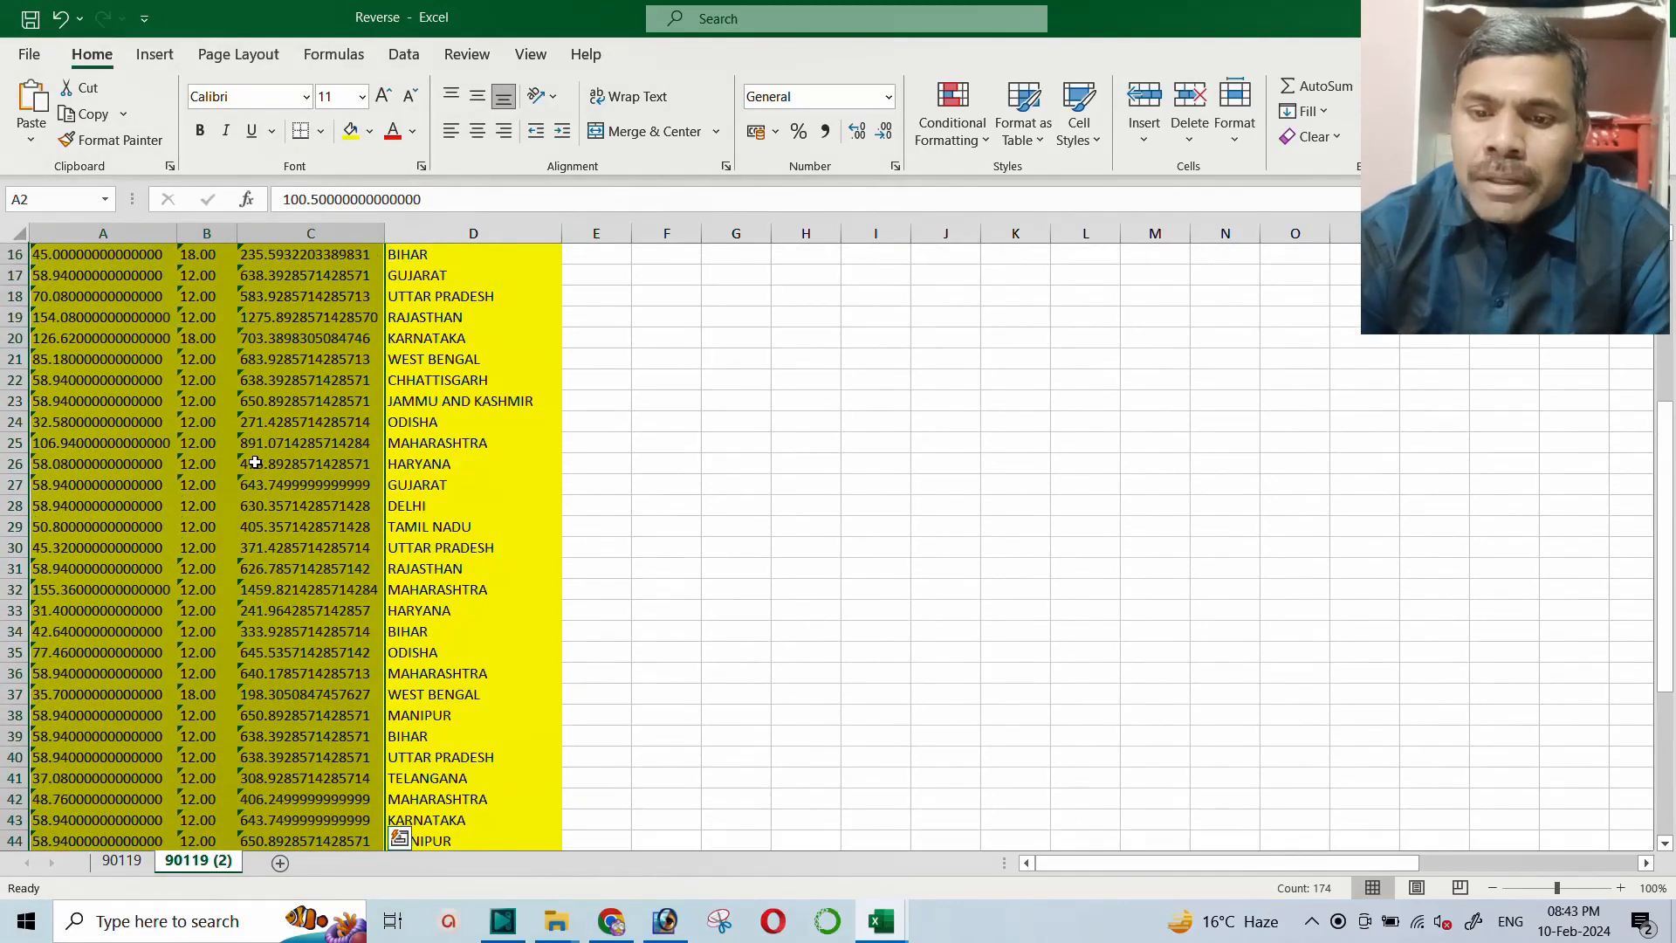
pyautogui.click(400, 276)
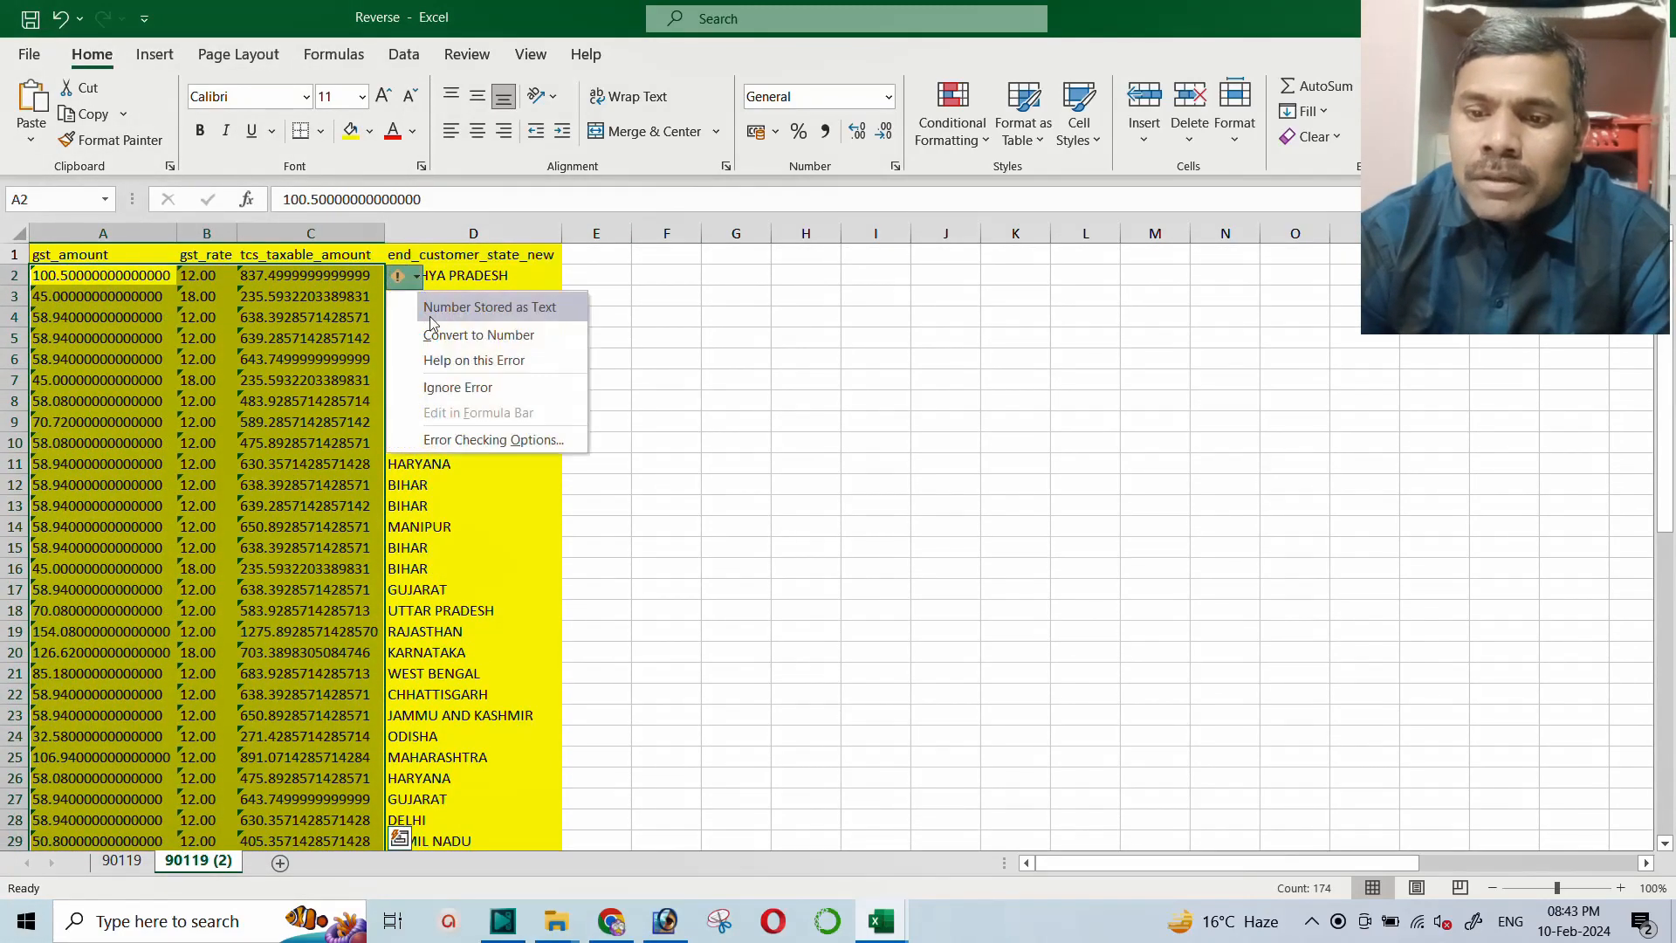
pyautogui.click(443, 339)
pyautogui.click(268, 318)
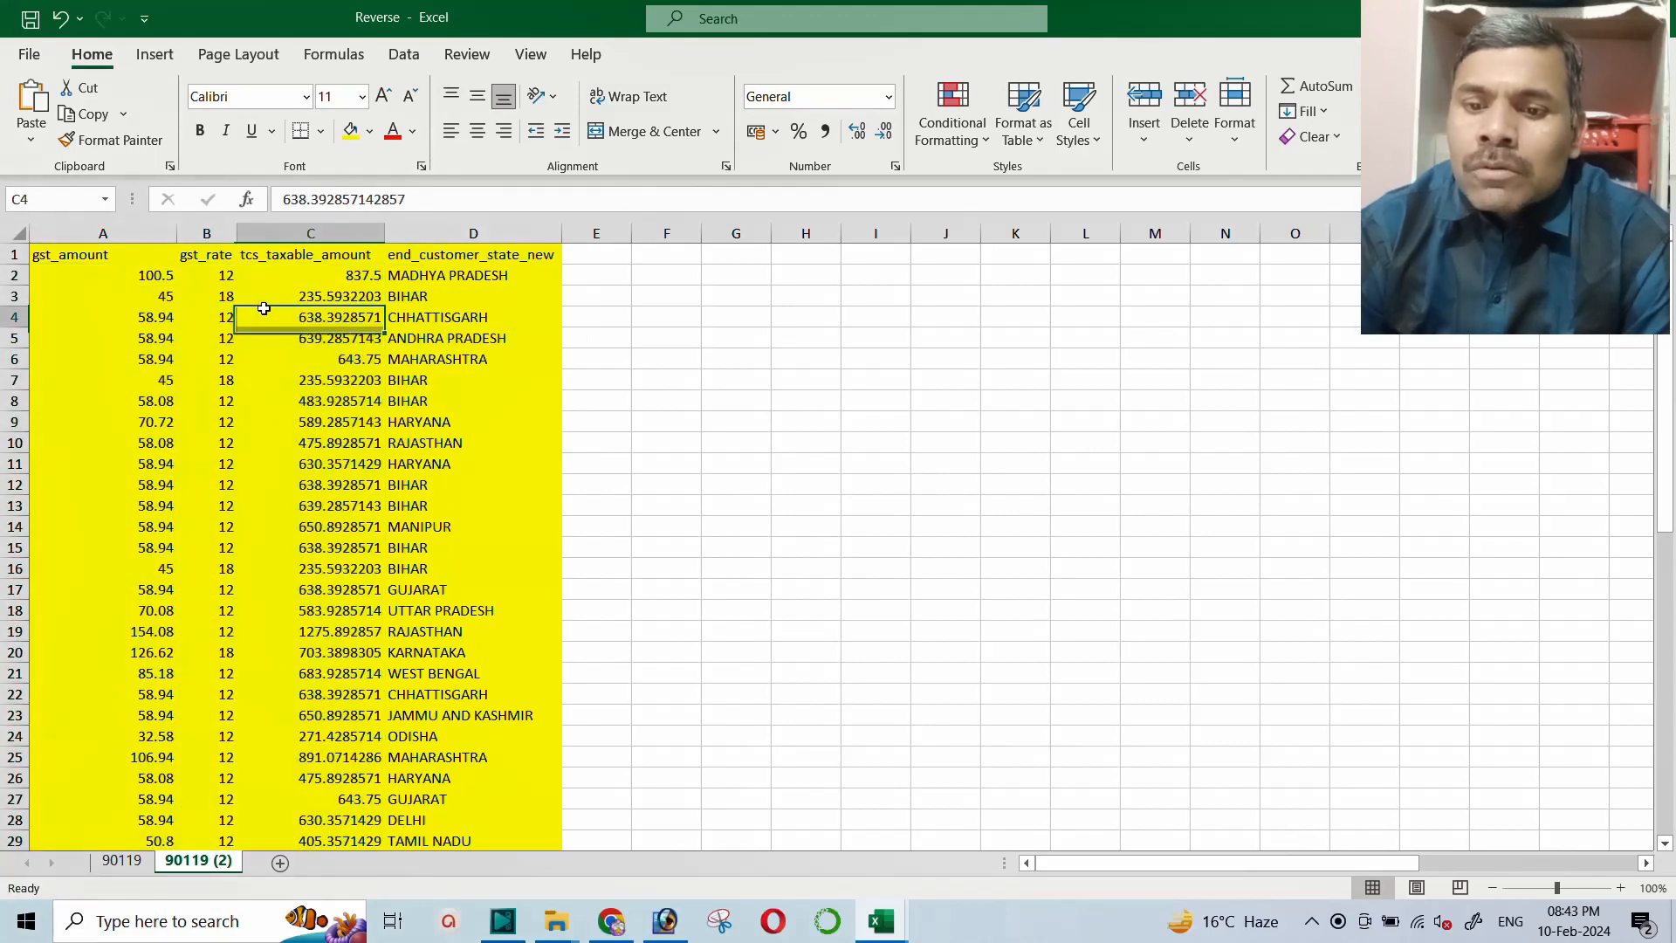
# Remove the yellow fill from the entire copied Reverse sheet
pyautogui.click(17, 232)
pyautogui.click(370, 131)
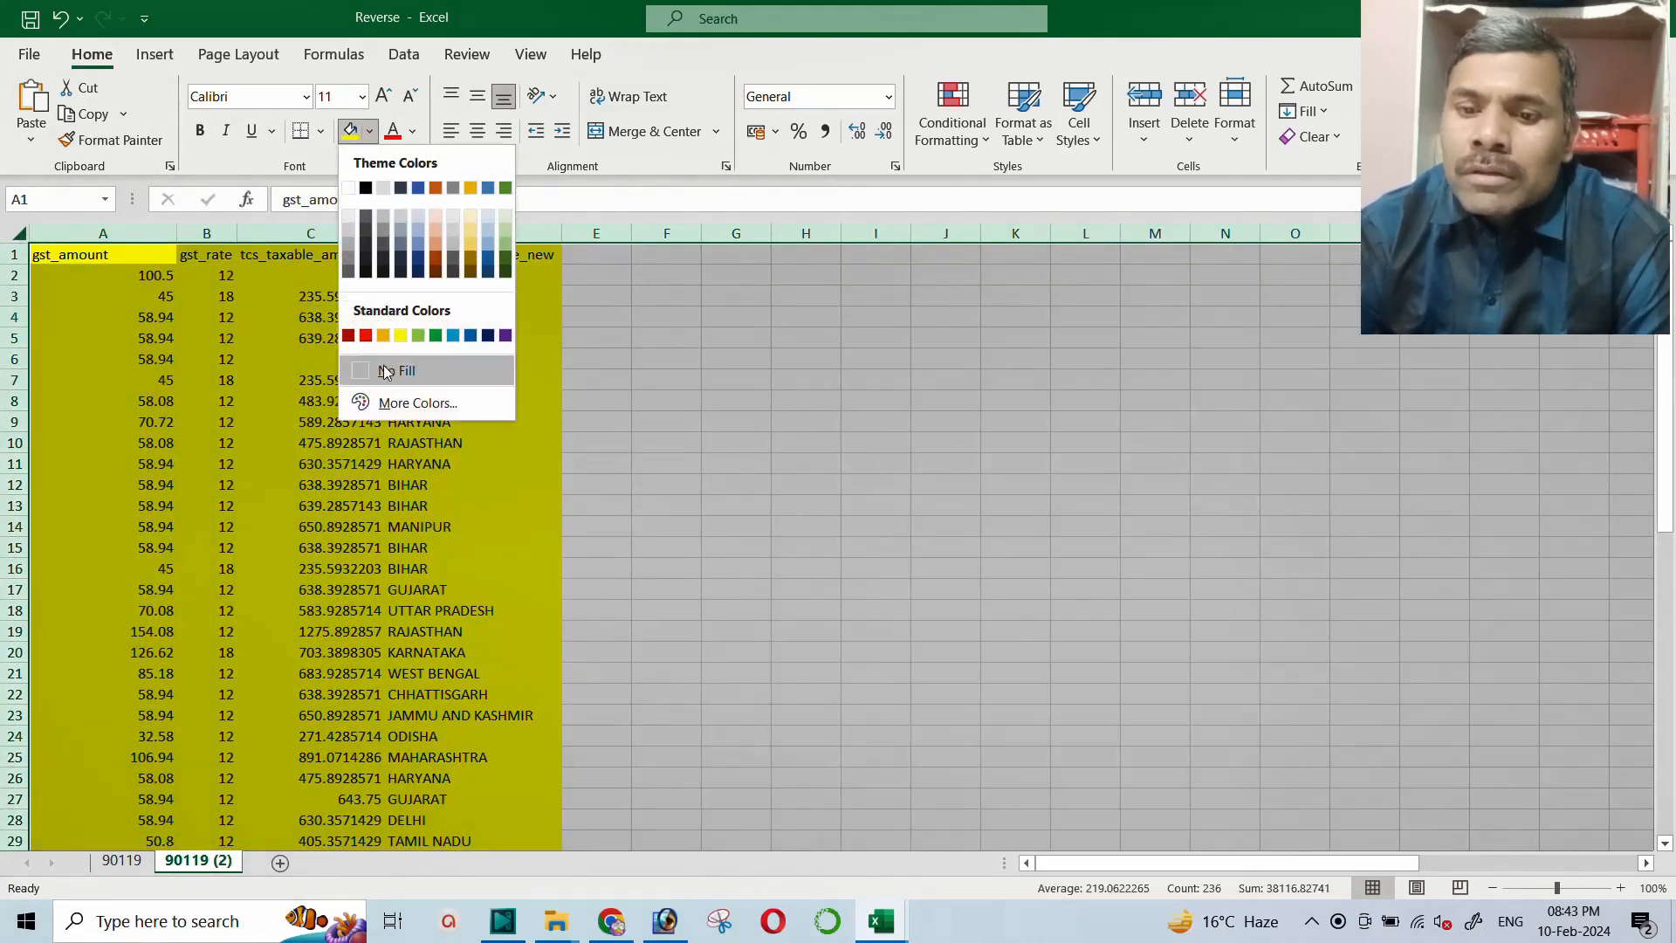
pyautogui.click(385, 370)
pyautogui.click(340, 297)
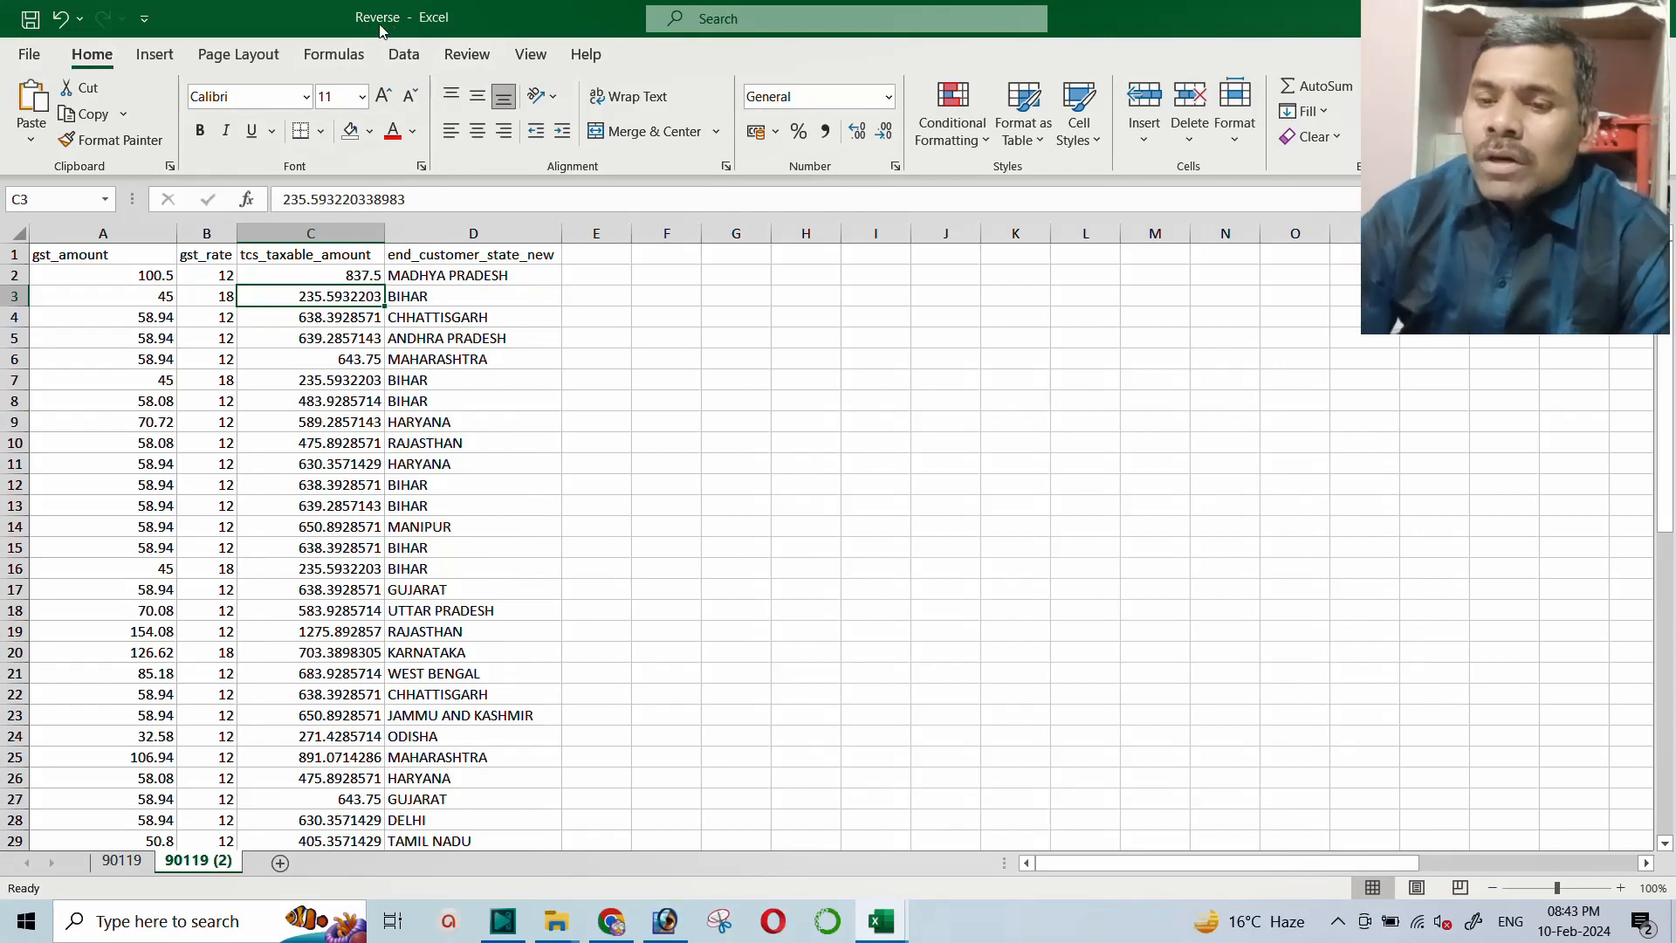
# Enter -1 as a helper multiplier in empty cell F2 of the copied Reverse sheet
pyautogui.click(659, 280)
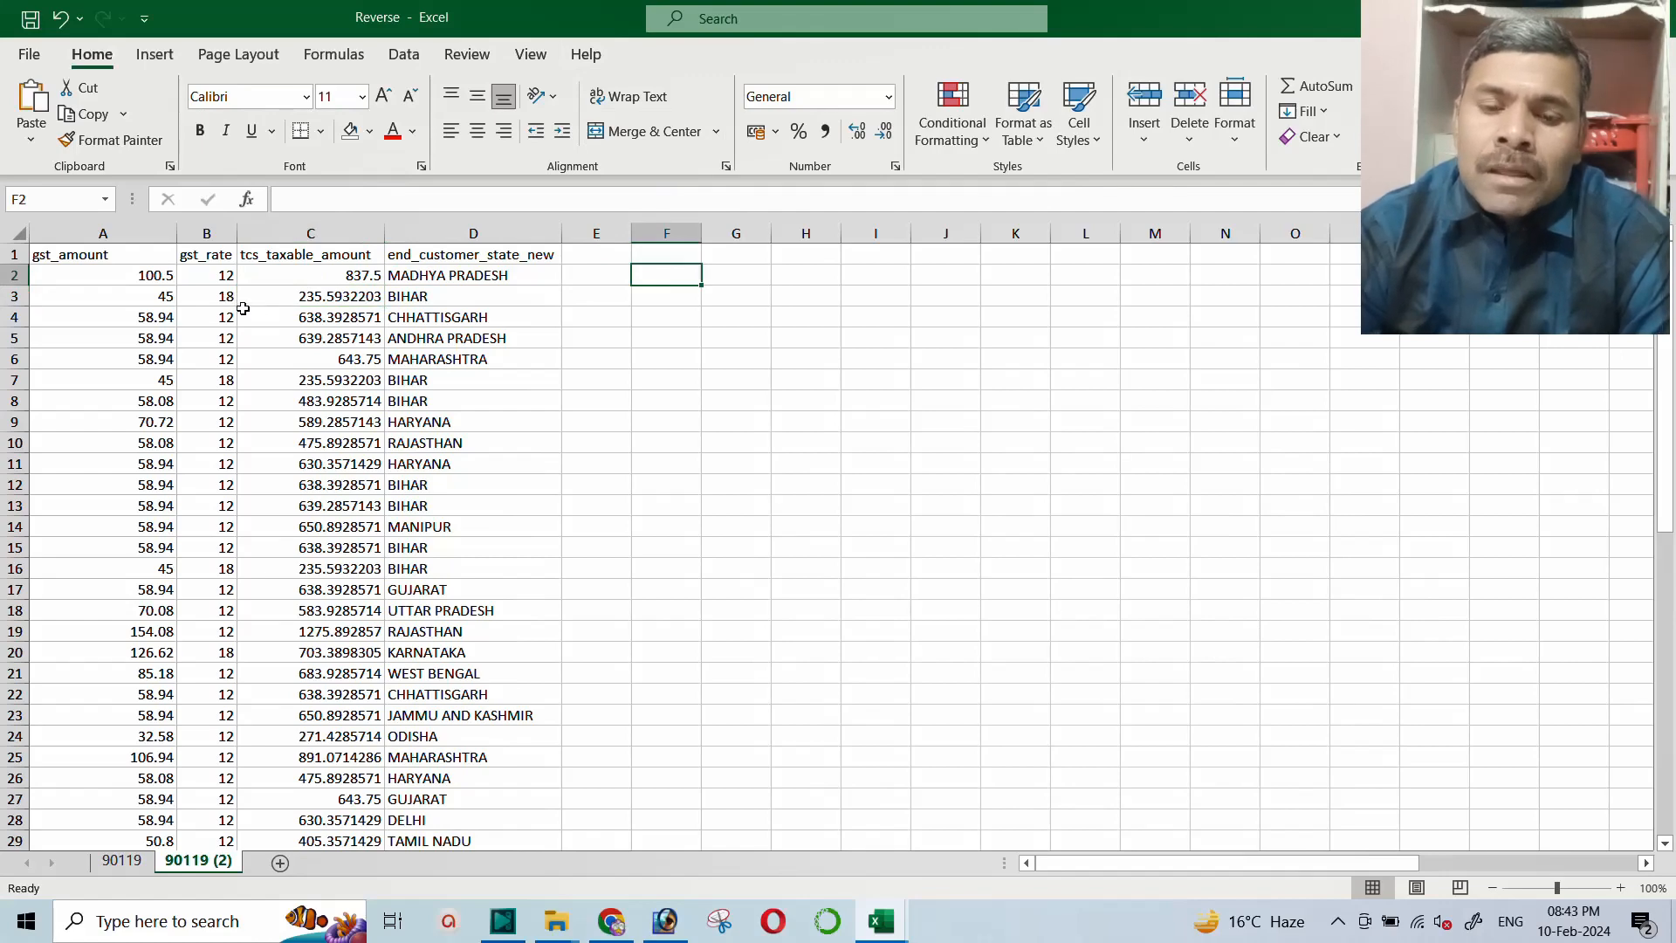
pyautogui.click(125, 275)
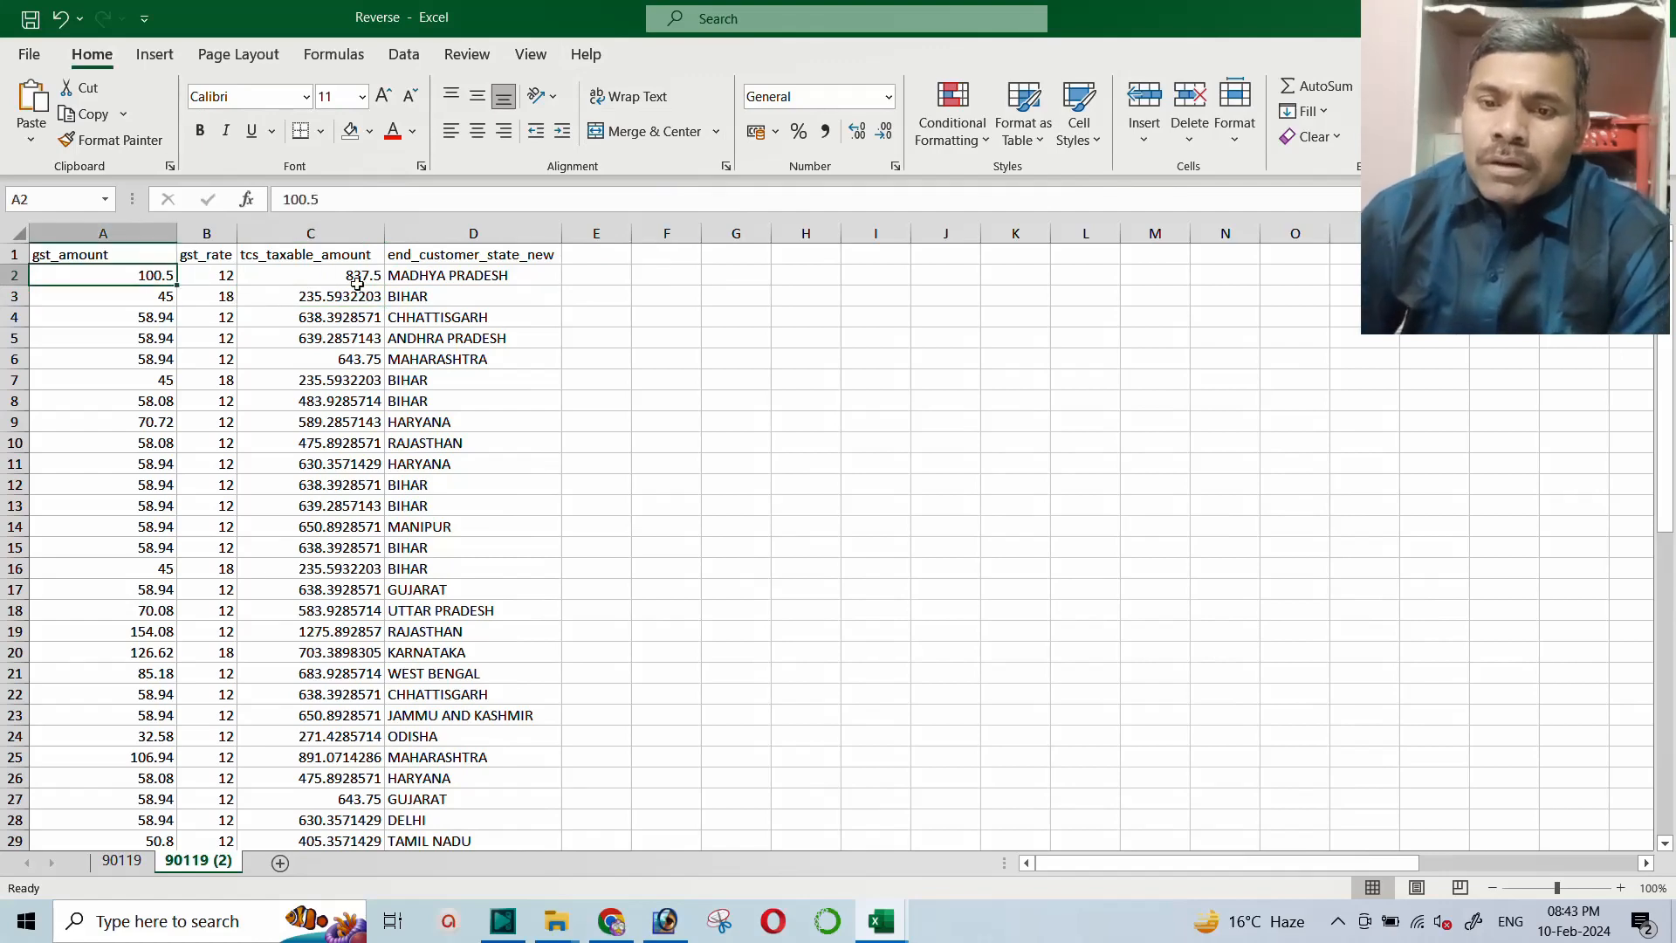
pyautogui.click(356, 283)
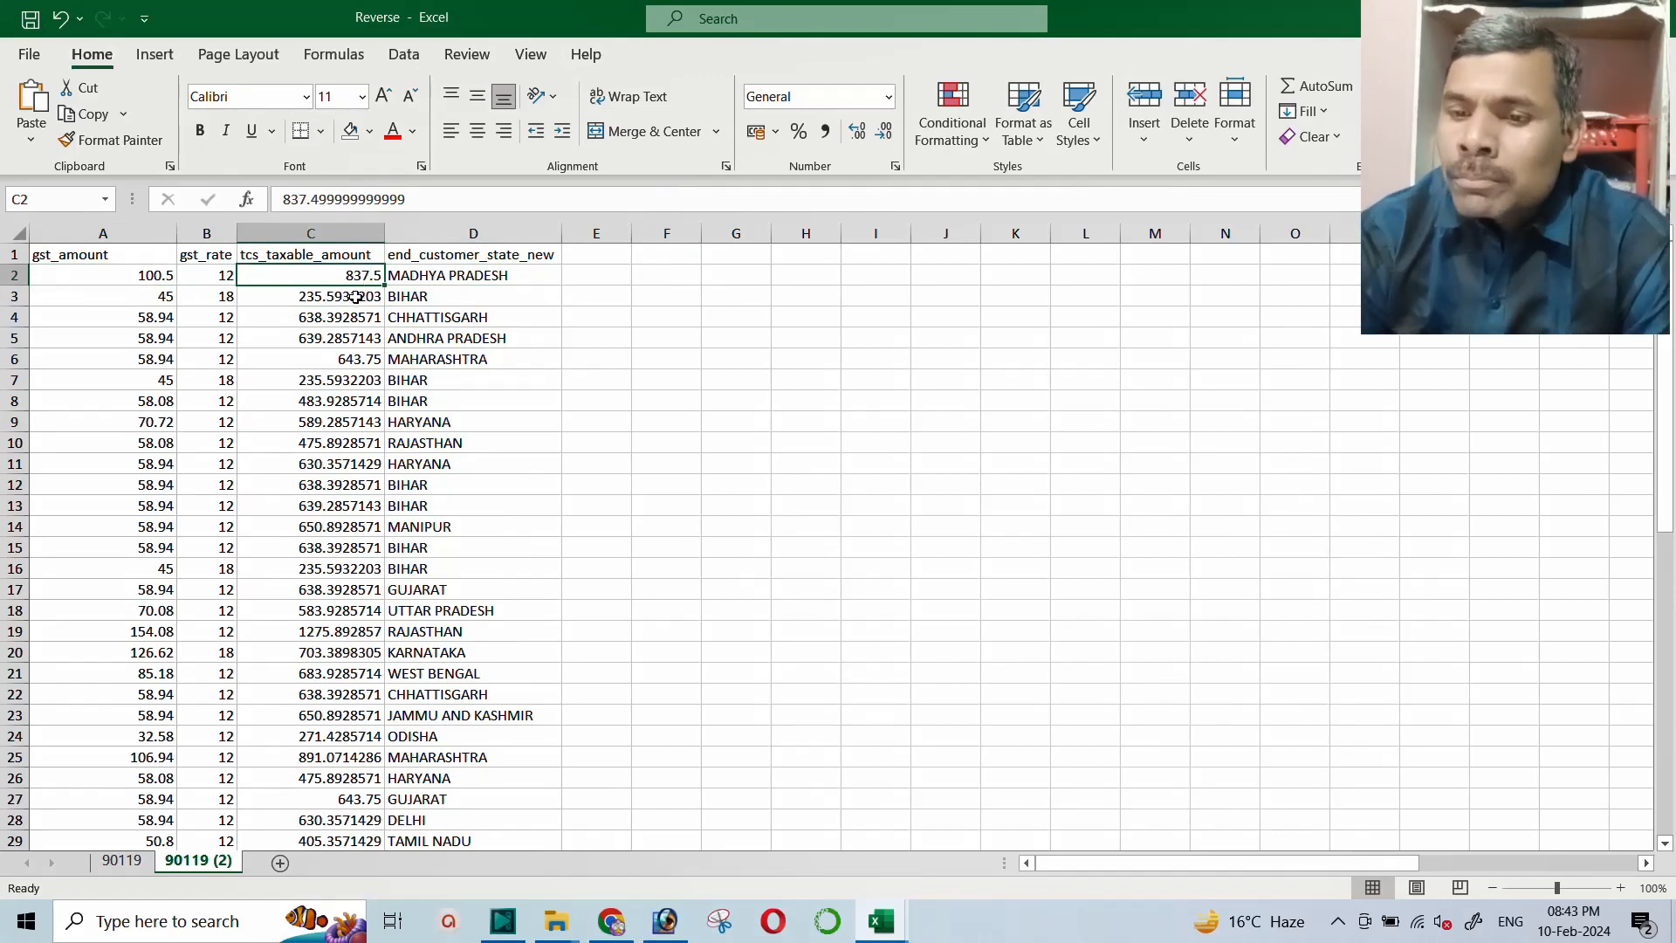
pyautogui.click(655, 279)
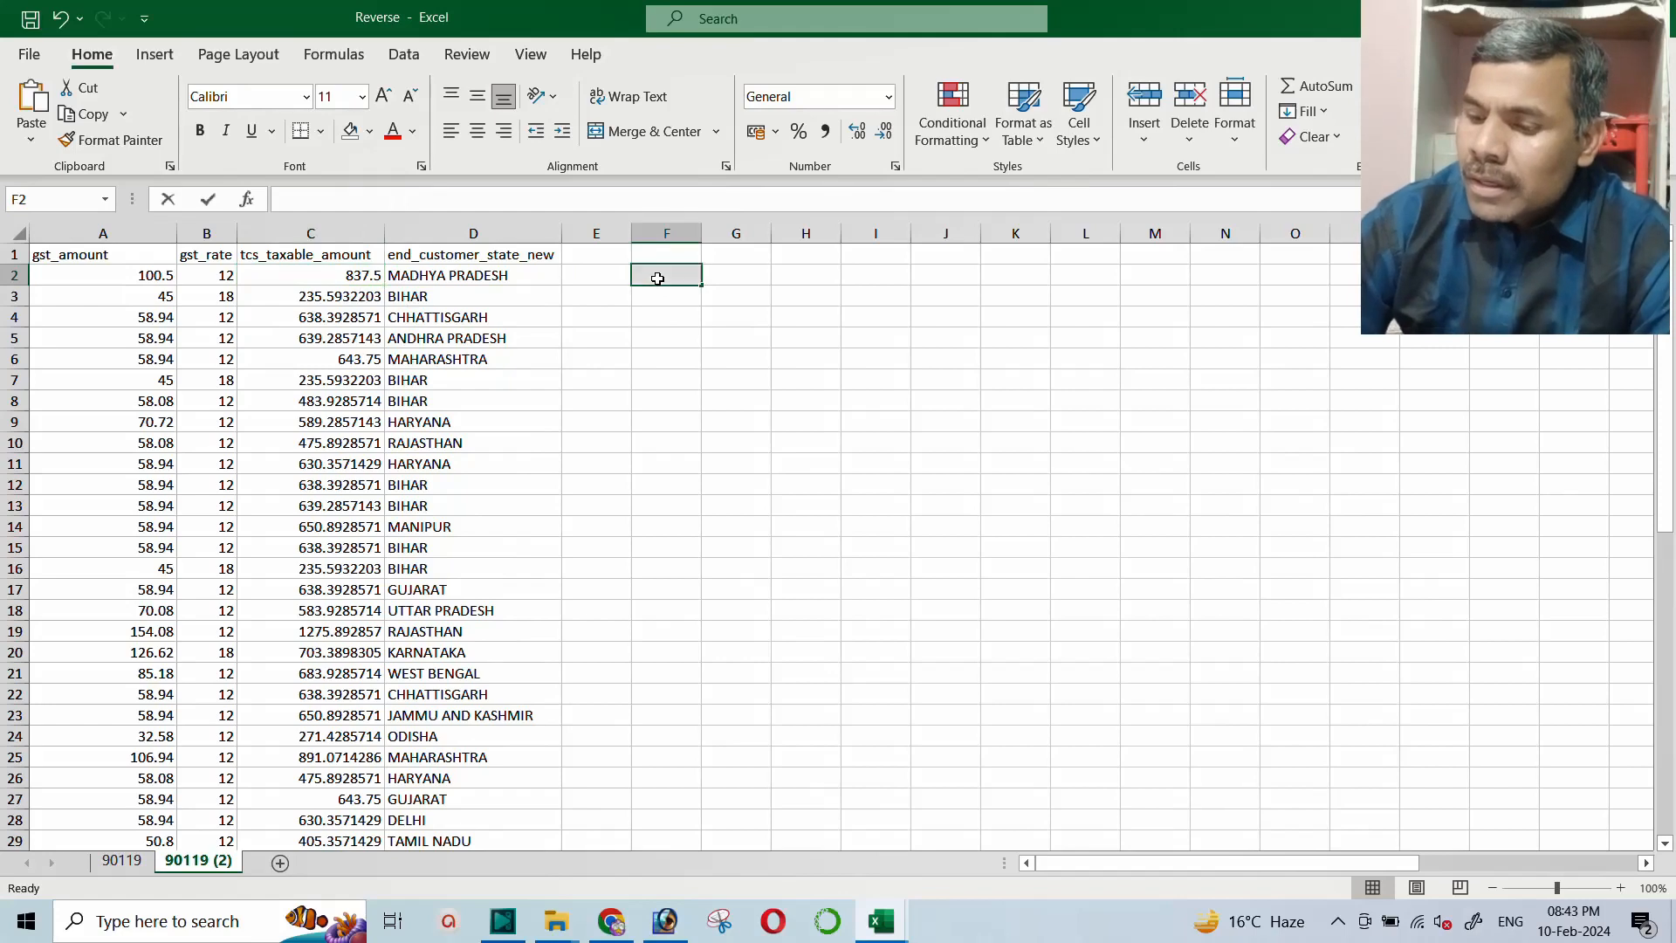
pyautogui.write('-1')
pyautogui.press('Return')
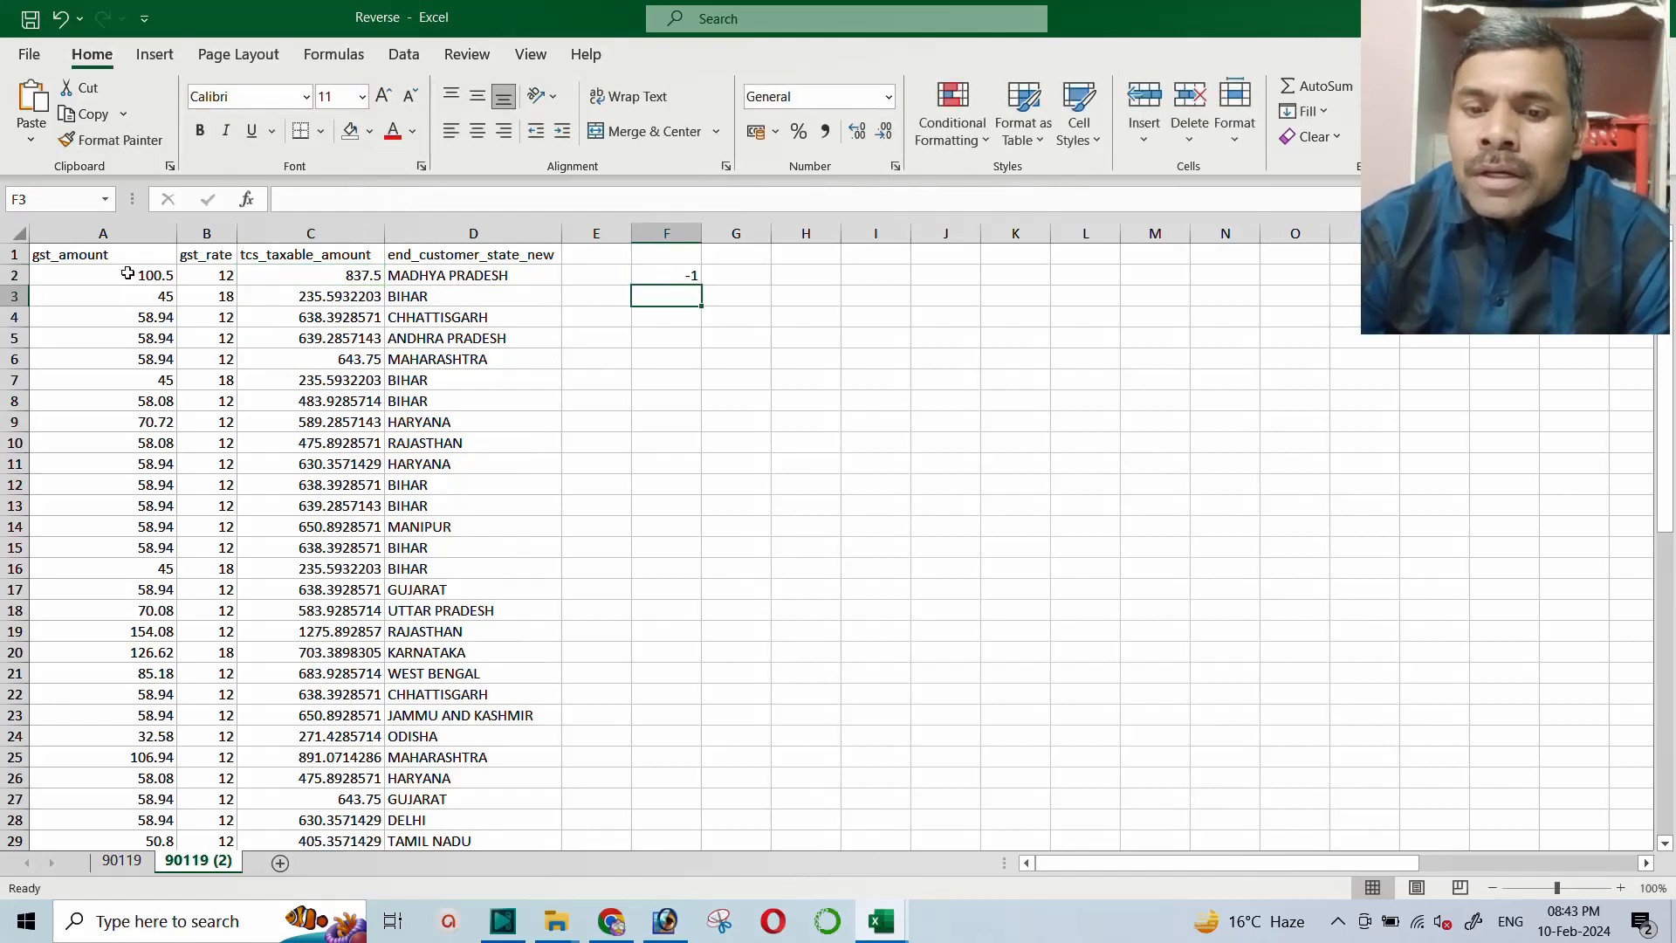
# Copy the -1 from F2 and multiply all gst_amount values from A2 to the last row by it using Paste Special
pyautogui.click(655, 277)
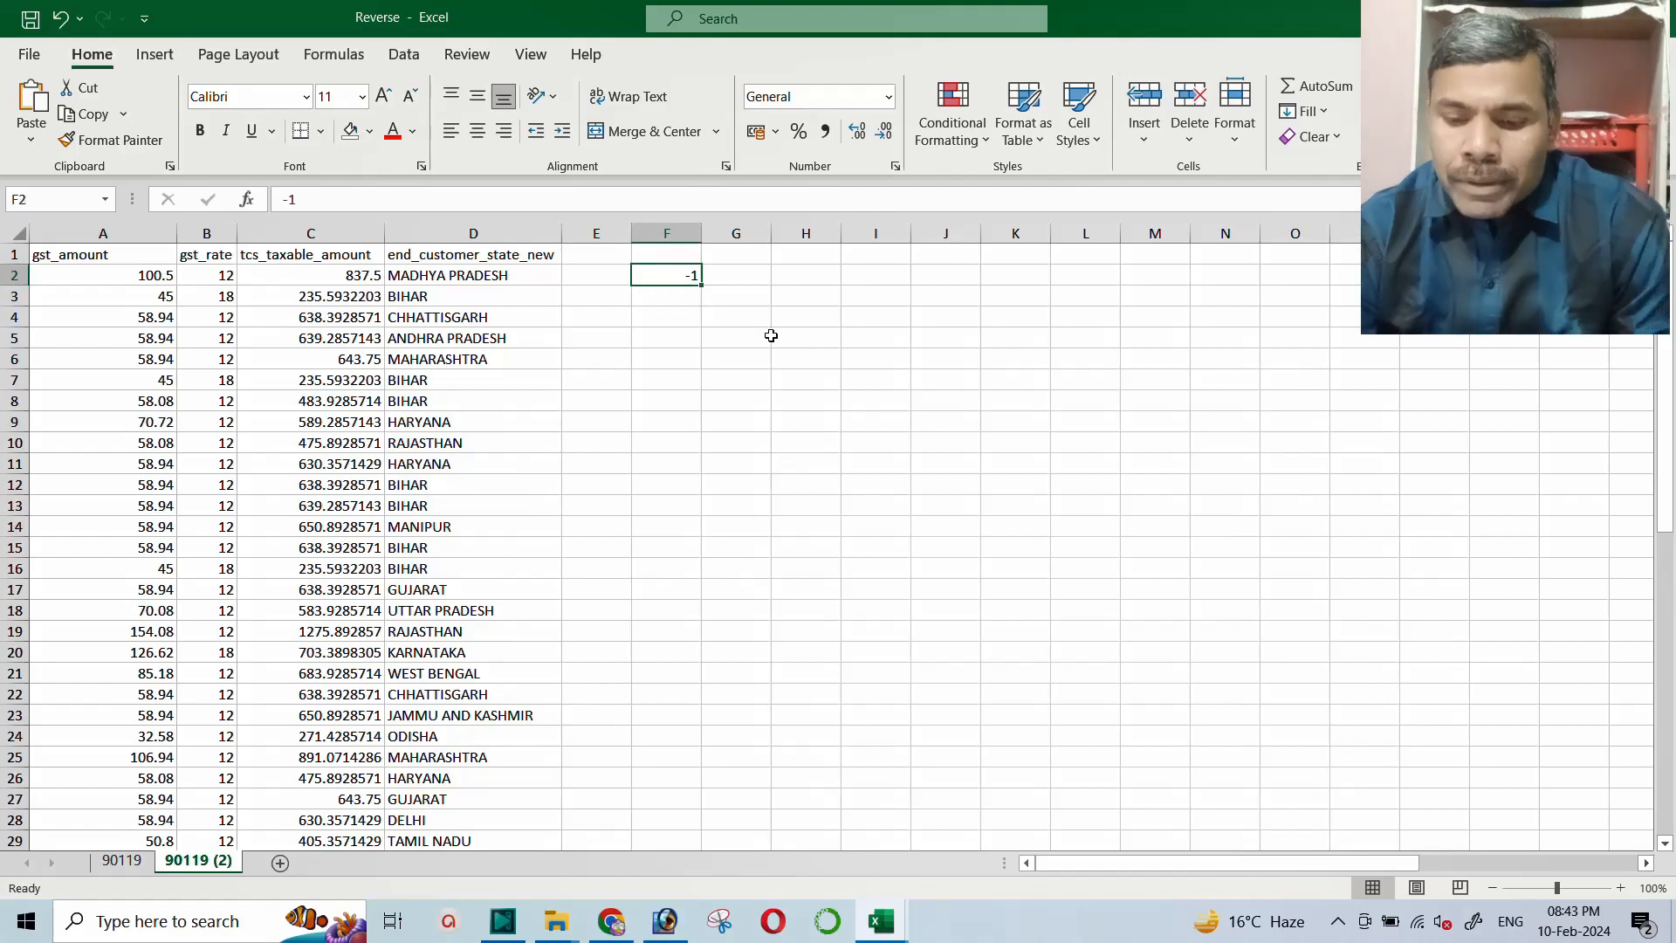
pyautogui.hotkey('ctrl', 'c')
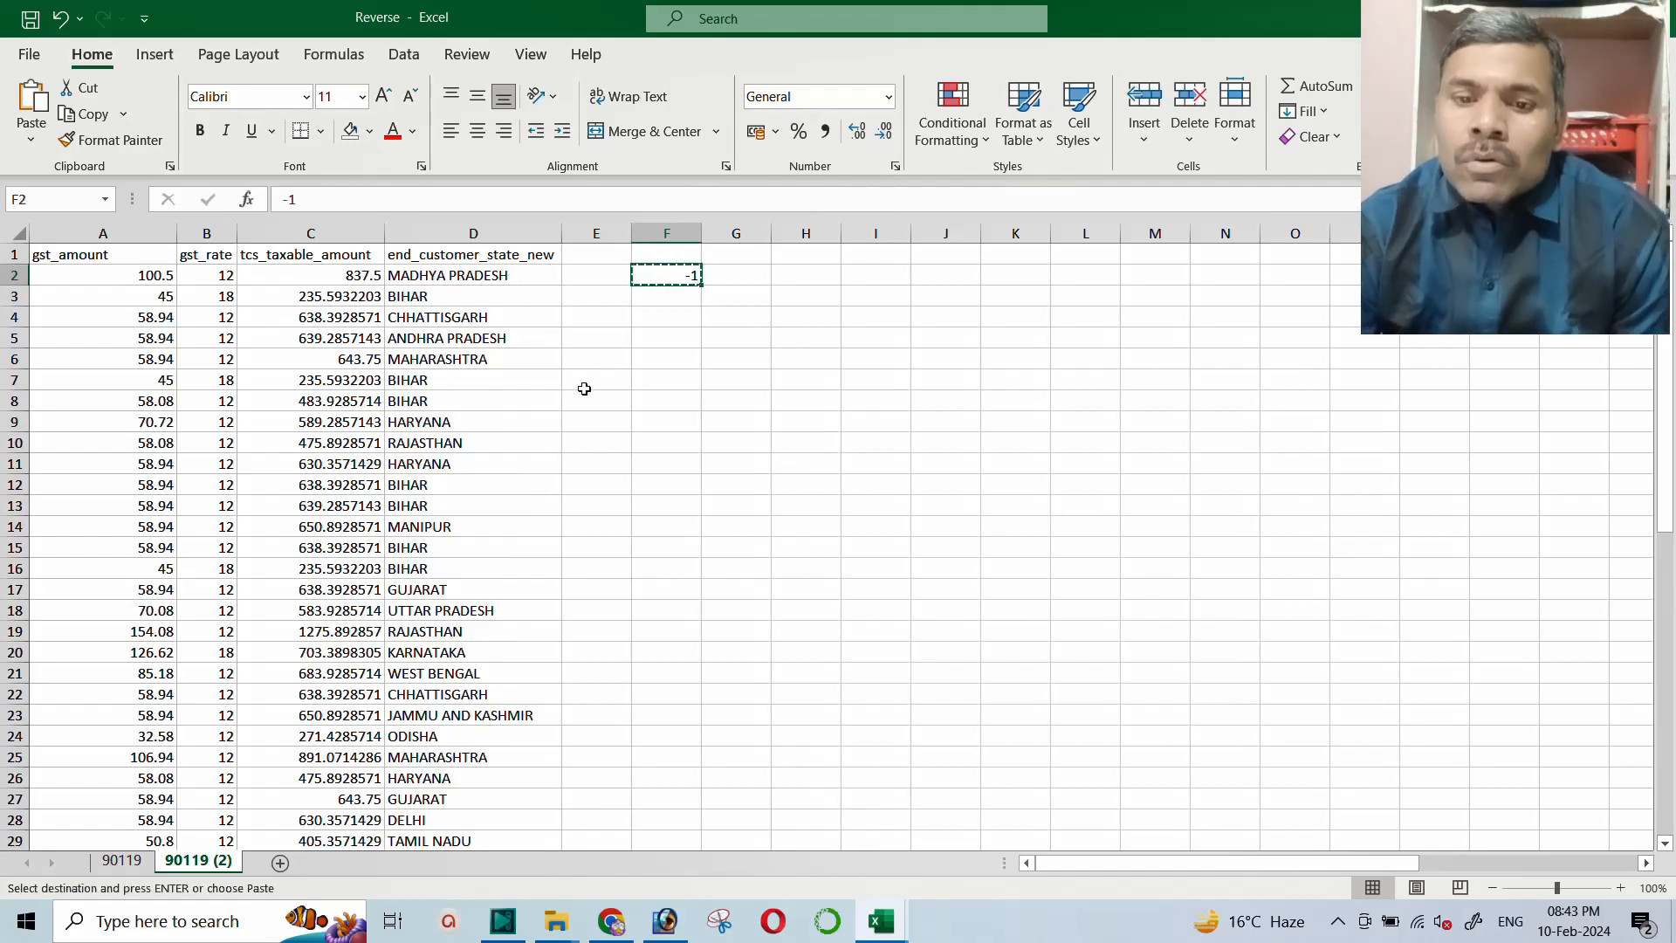
pyautogui.click(101, 276)
pyautogui.moveTo(100, 276); pyautogui.dragTo(142, 778)
pyautogui.scroll(11, 115, 334)
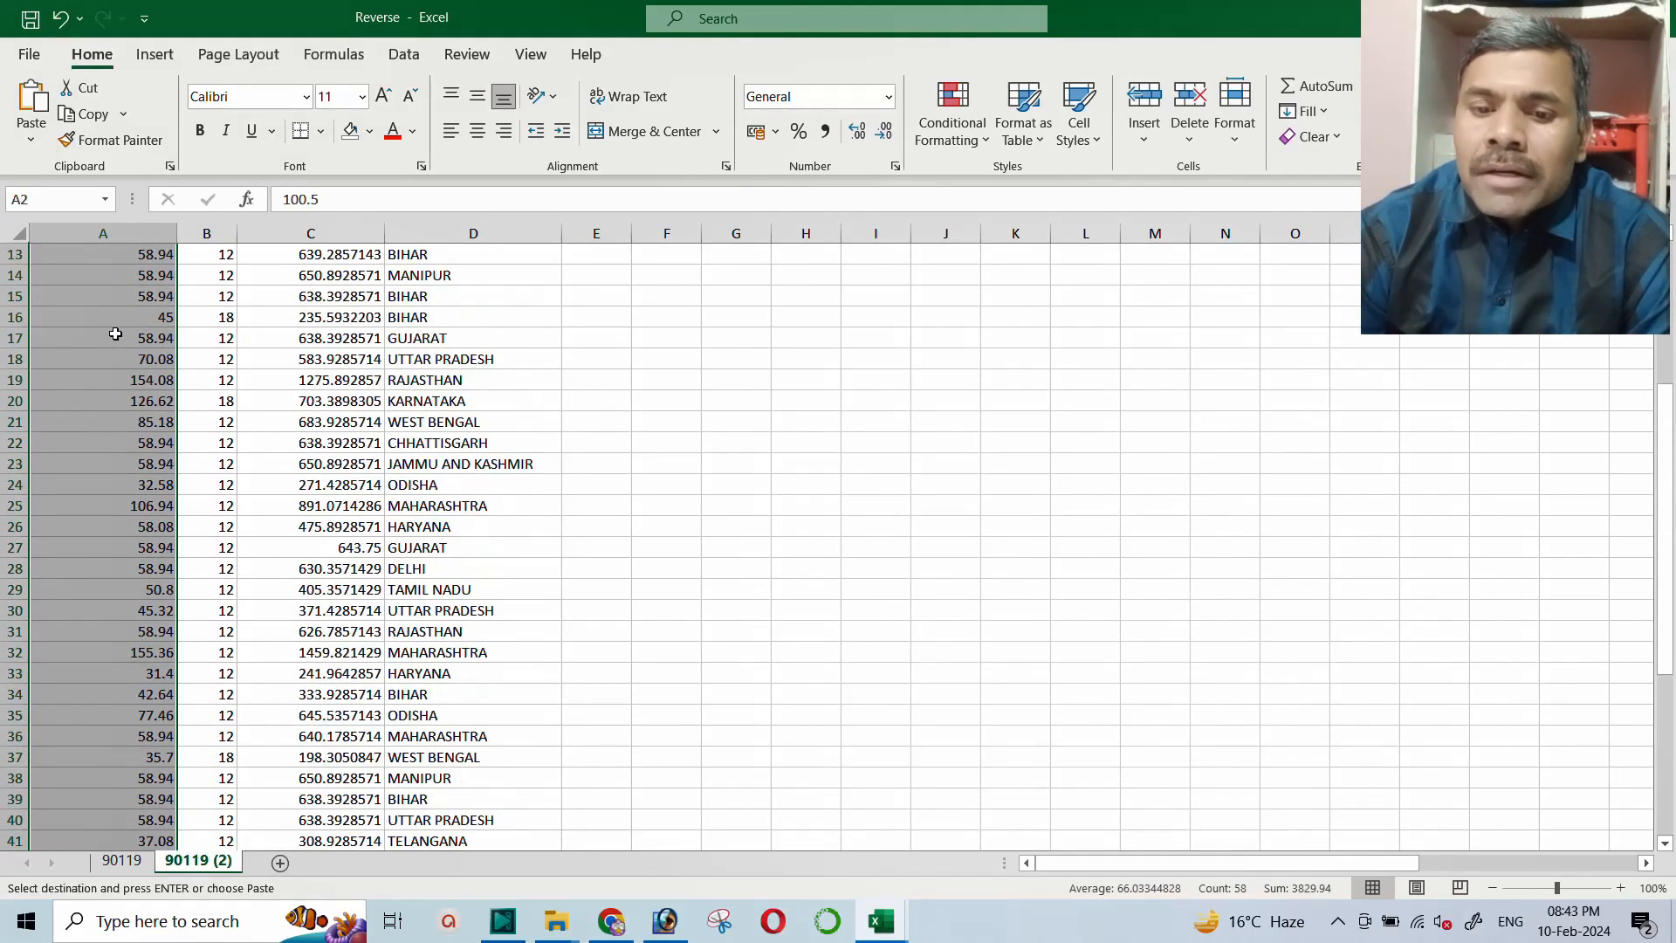
pyautogui.rightClick(117, 304)
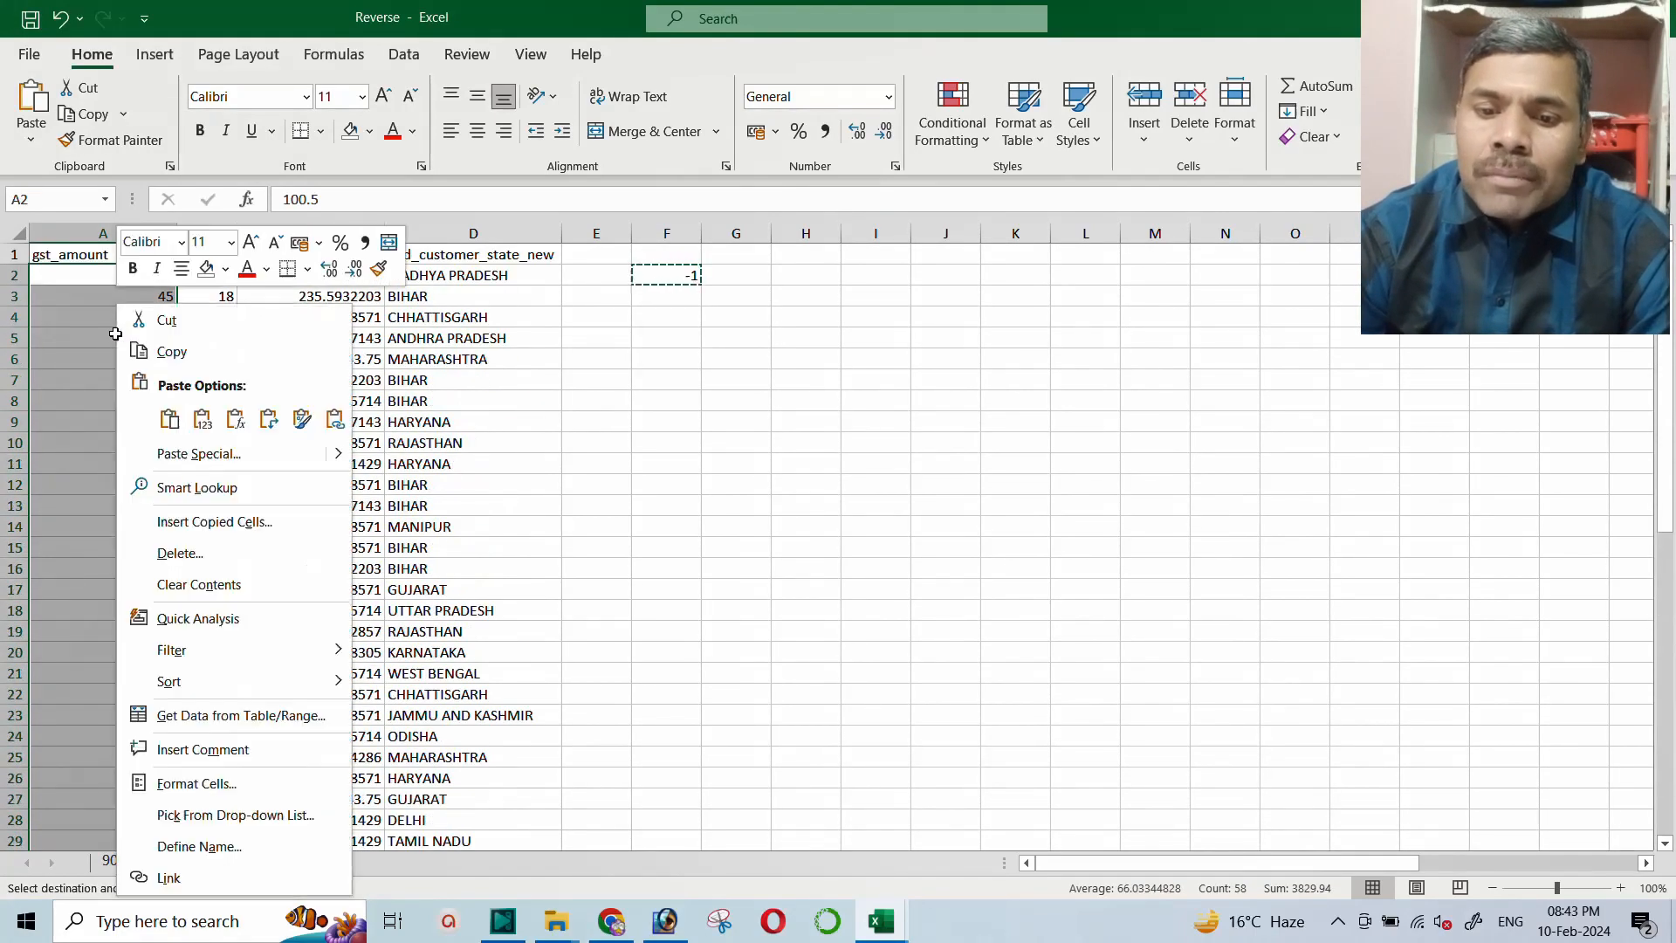
pyautogui.click(203, 459)
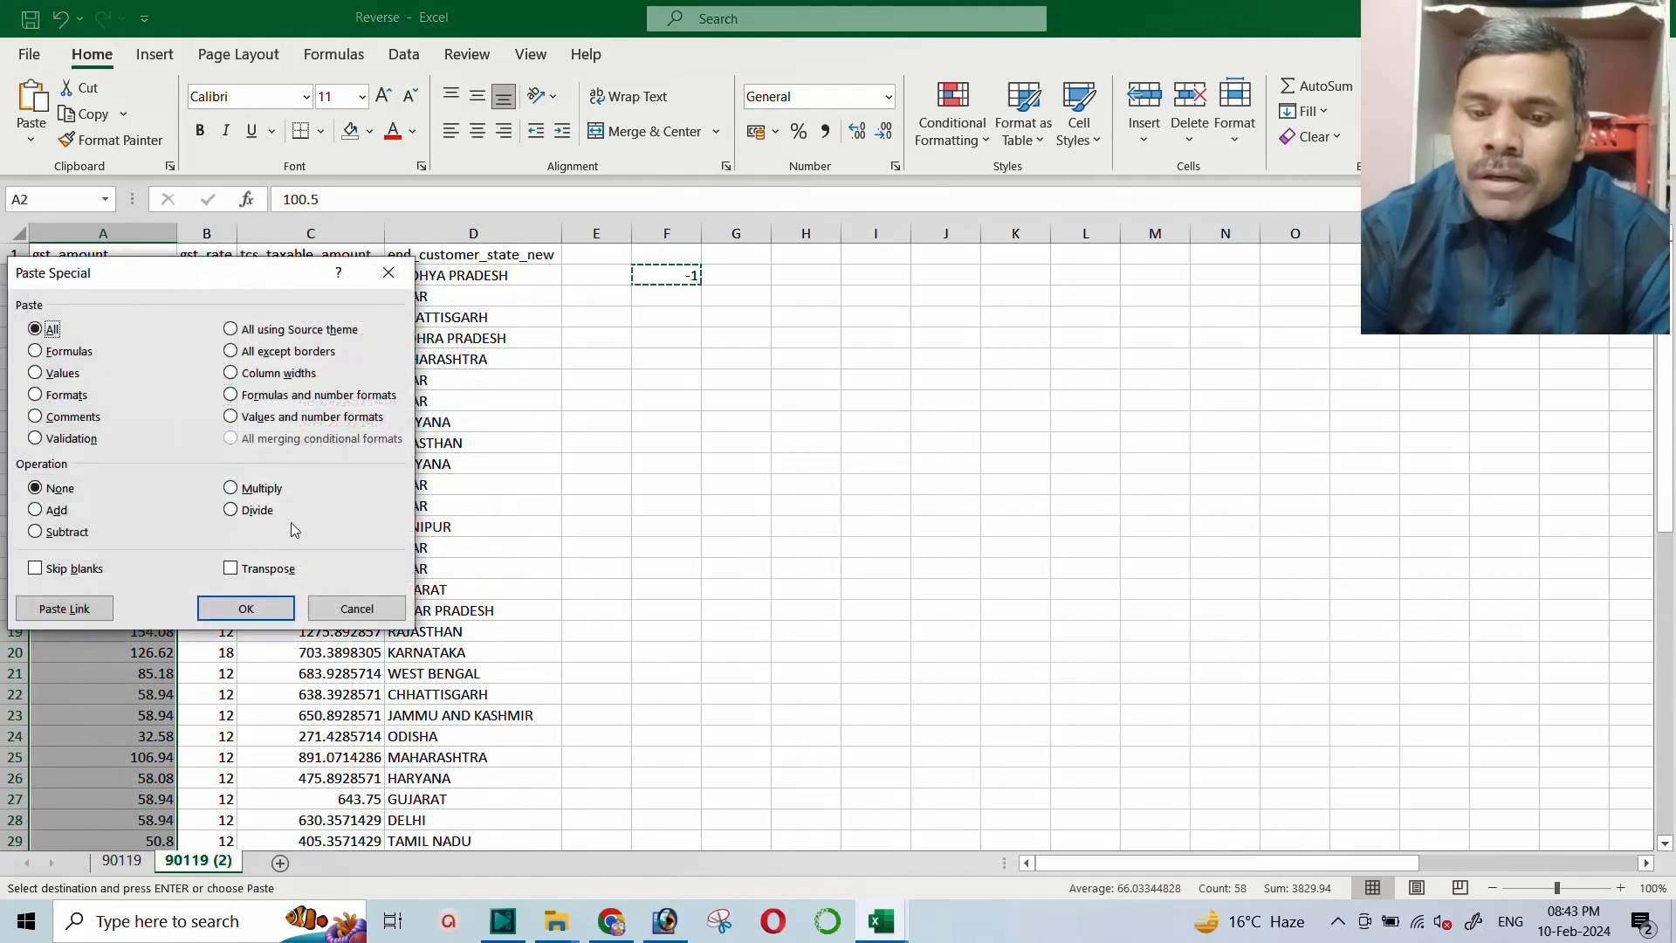
pyautogui.click(254, 489)
pyautogui.click(246, 608)
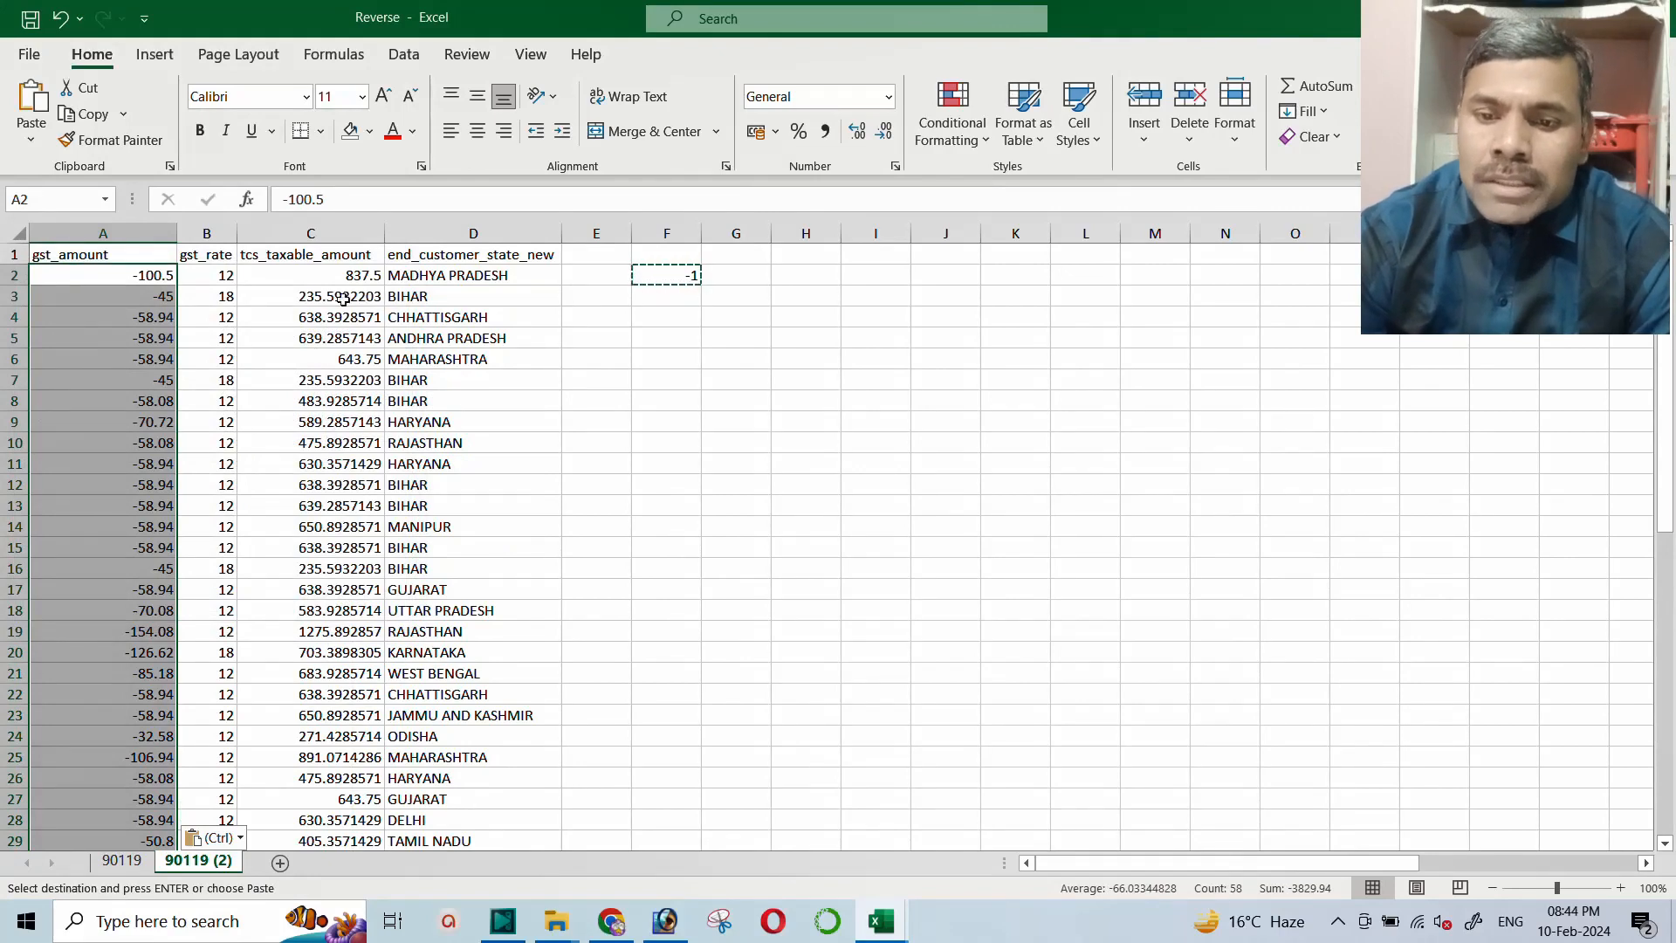
# Multiply the tcs_taxable_amount values in C2:C59 by the copied -1 using Paste Special
pyautogui.moveTo(304, 274); pyautogui.dragTo(357, 800)
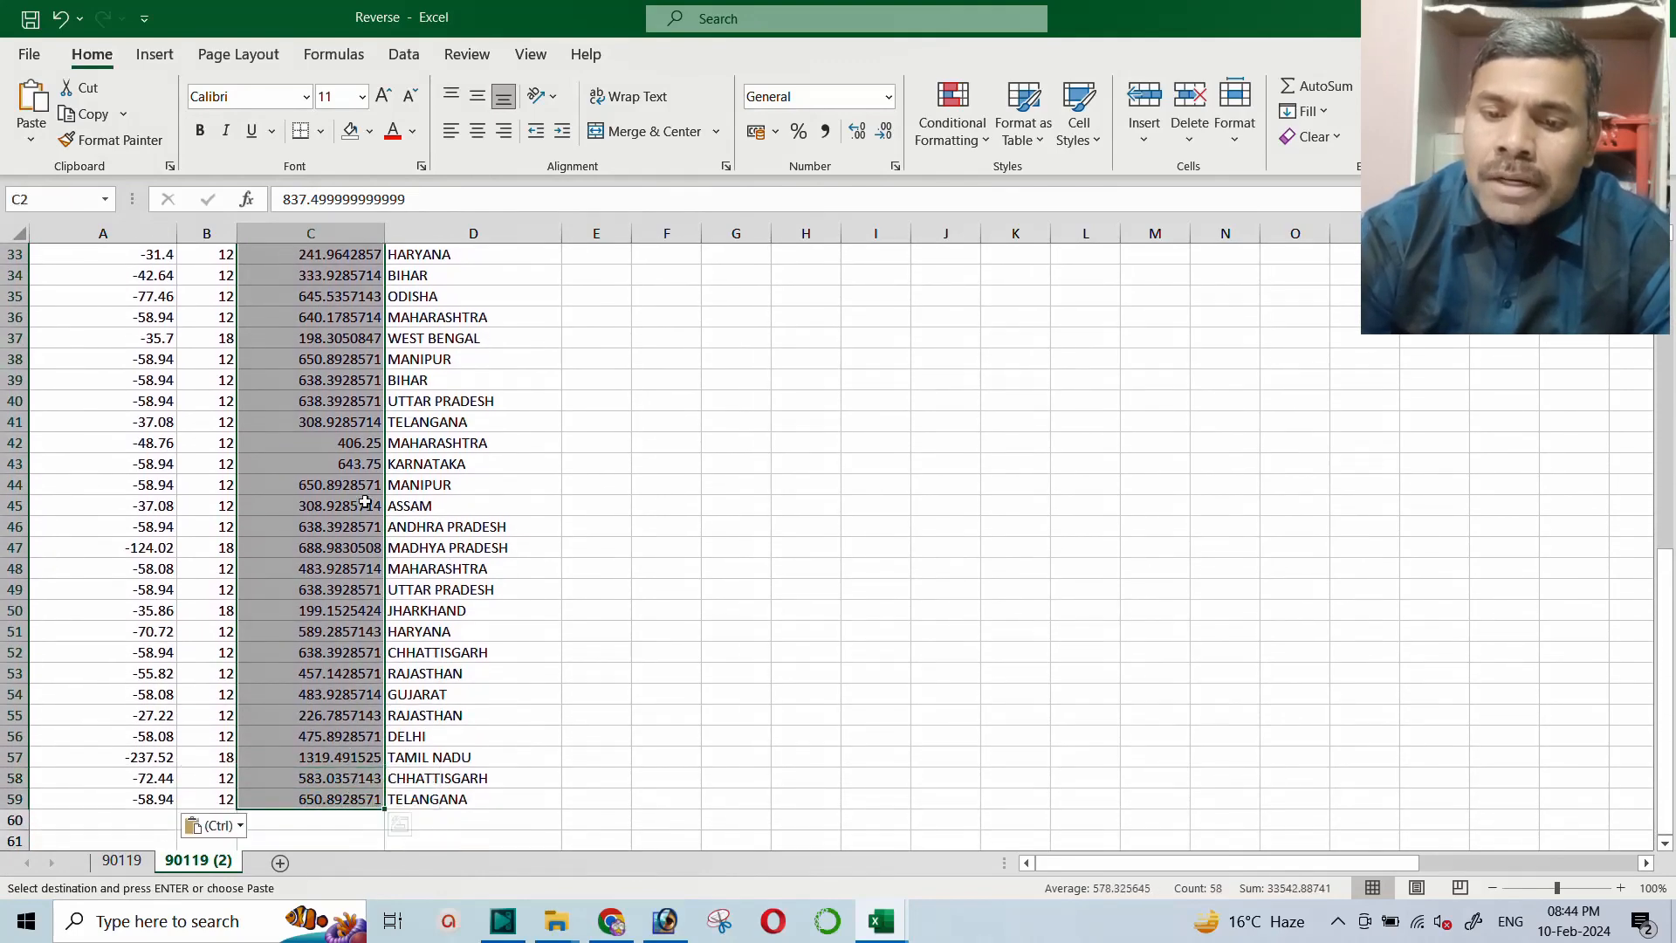
pyautogui.rightClick(330, 397)
pyautogui.click(426, 454)
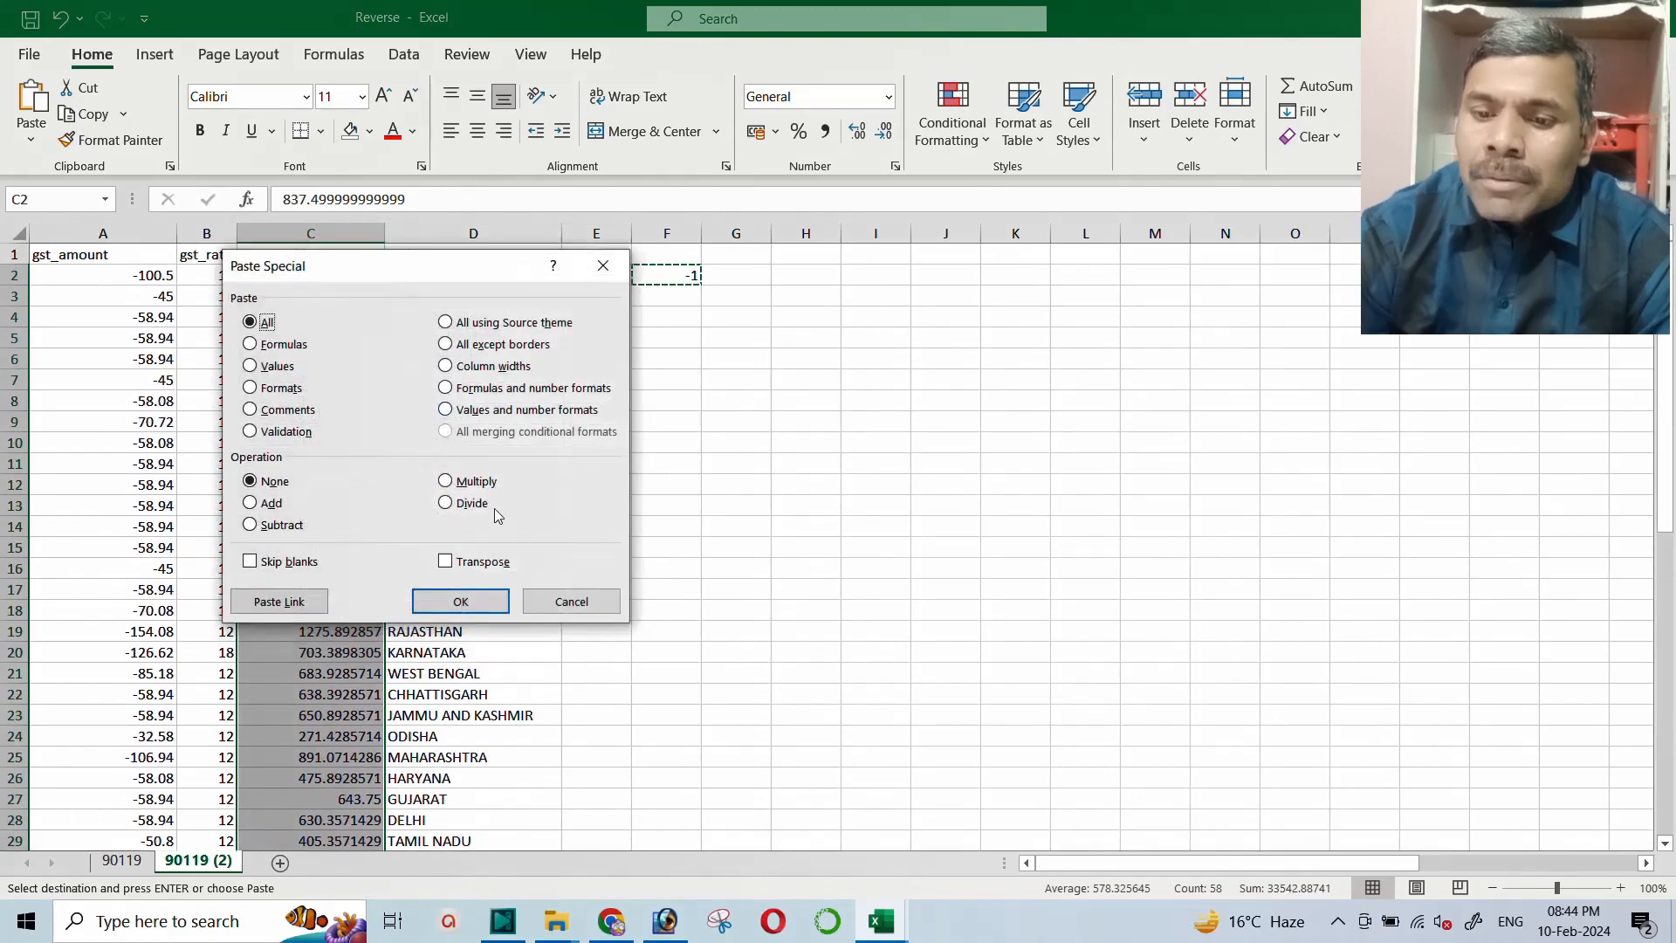
pyautogui.click(476, 481)
pyautogui.click(460, 601)
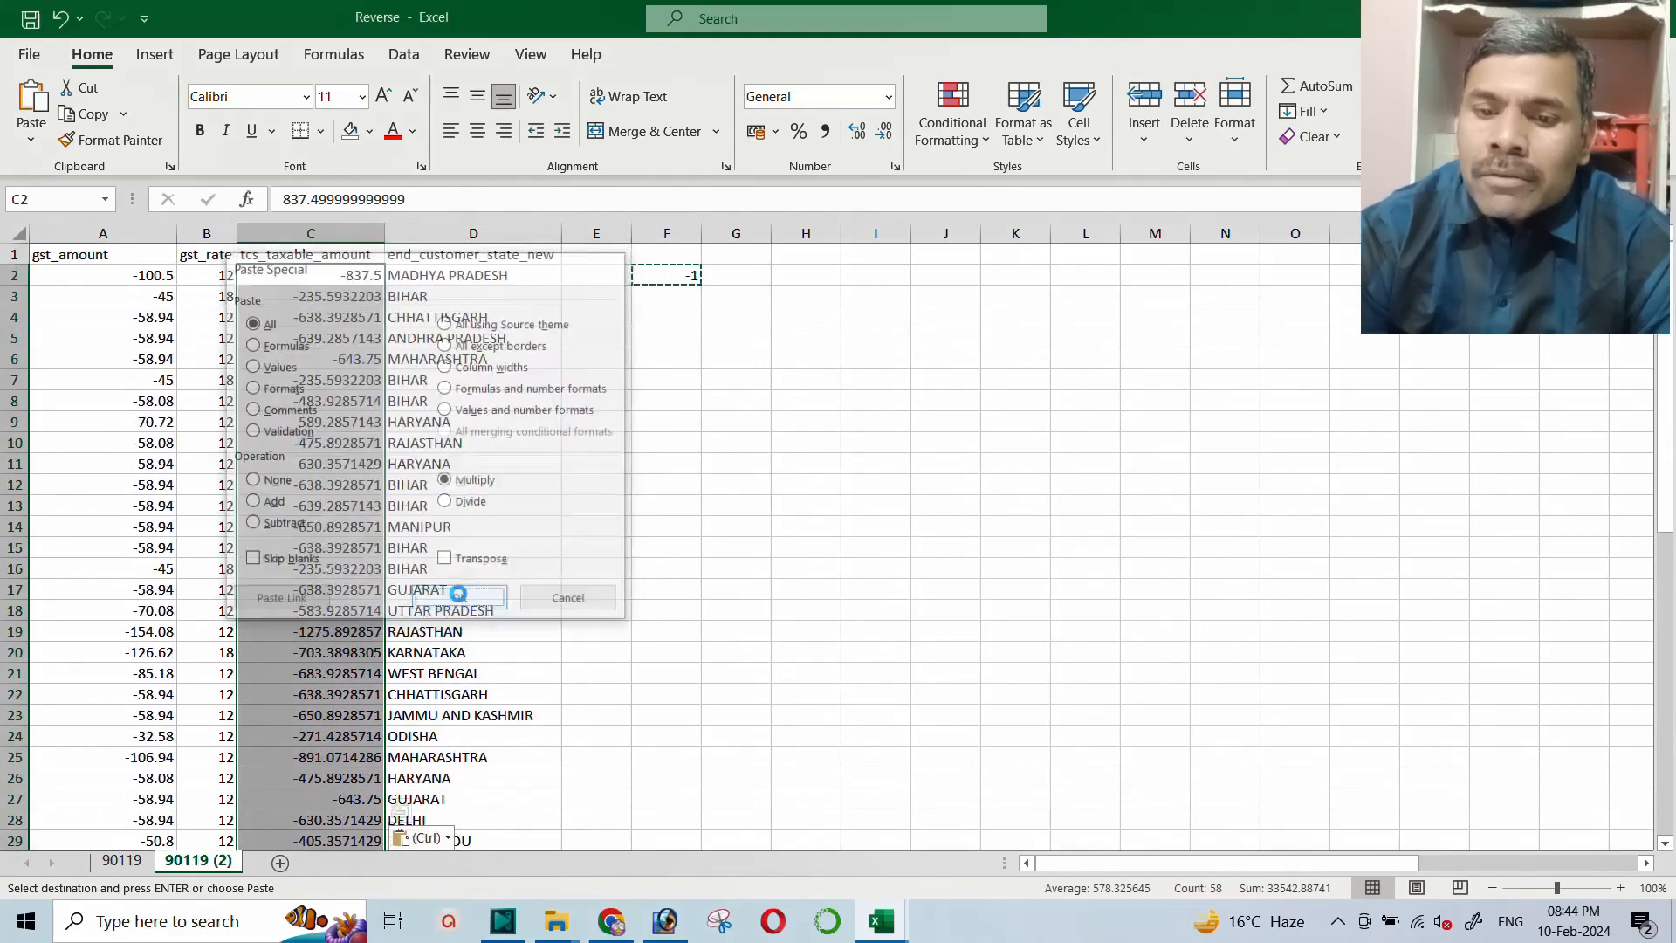
# Clear the helper value from cell F2
pyautogui.click(690, 279)
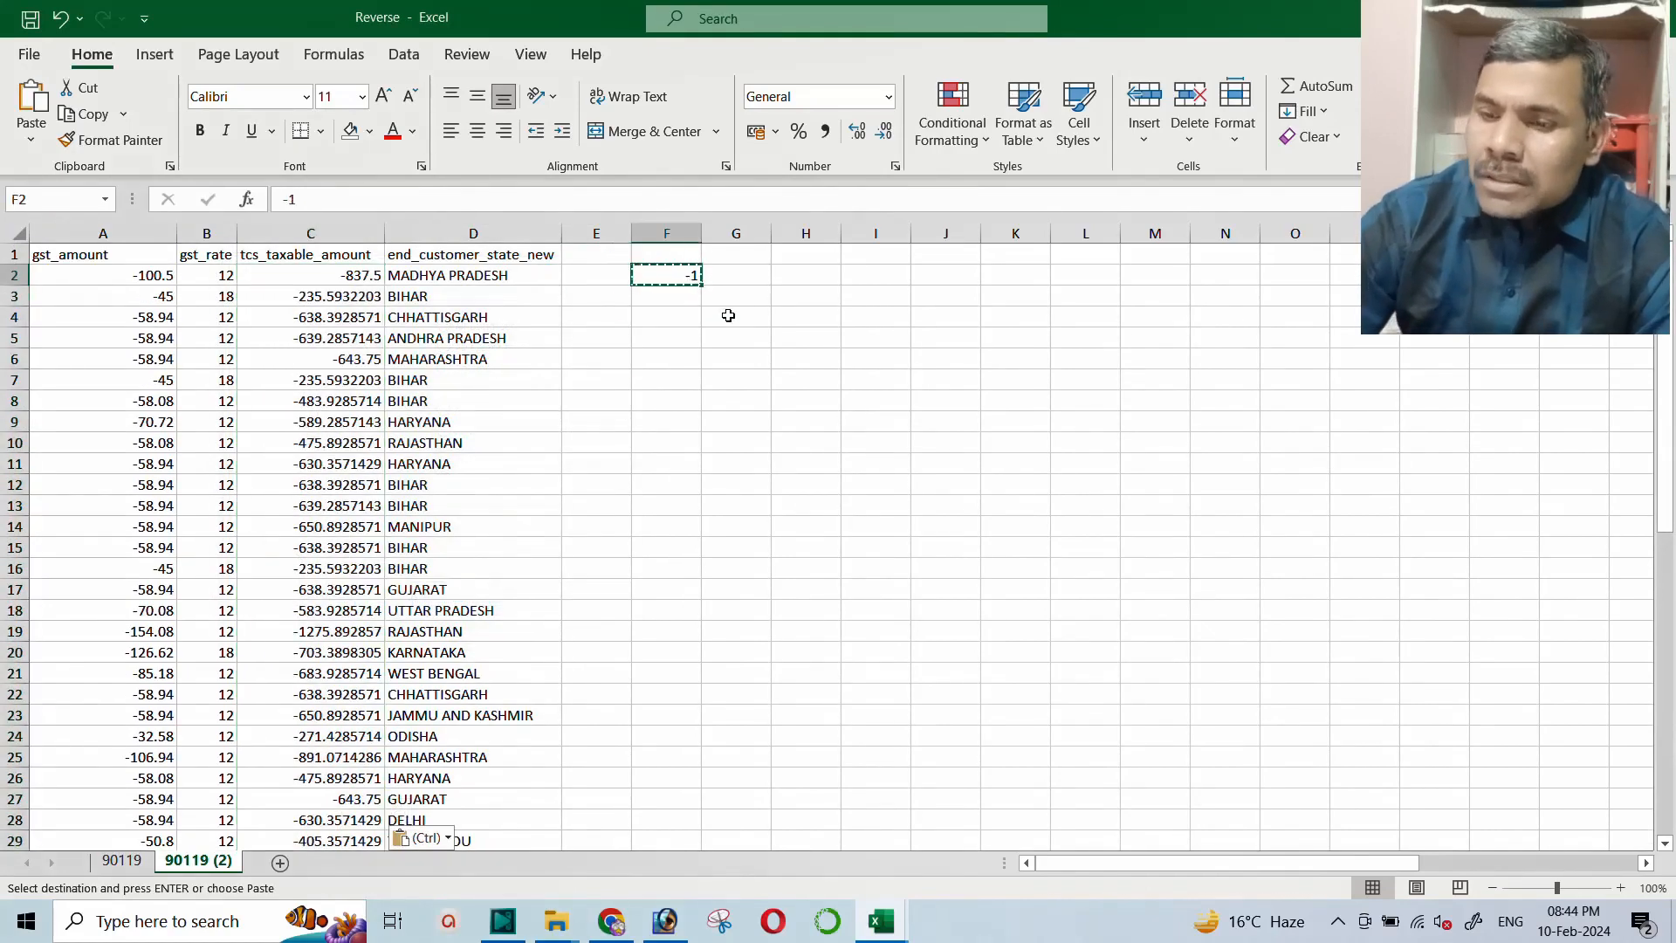
pyautogui.press('Delete')
pyautogui.press('Down')
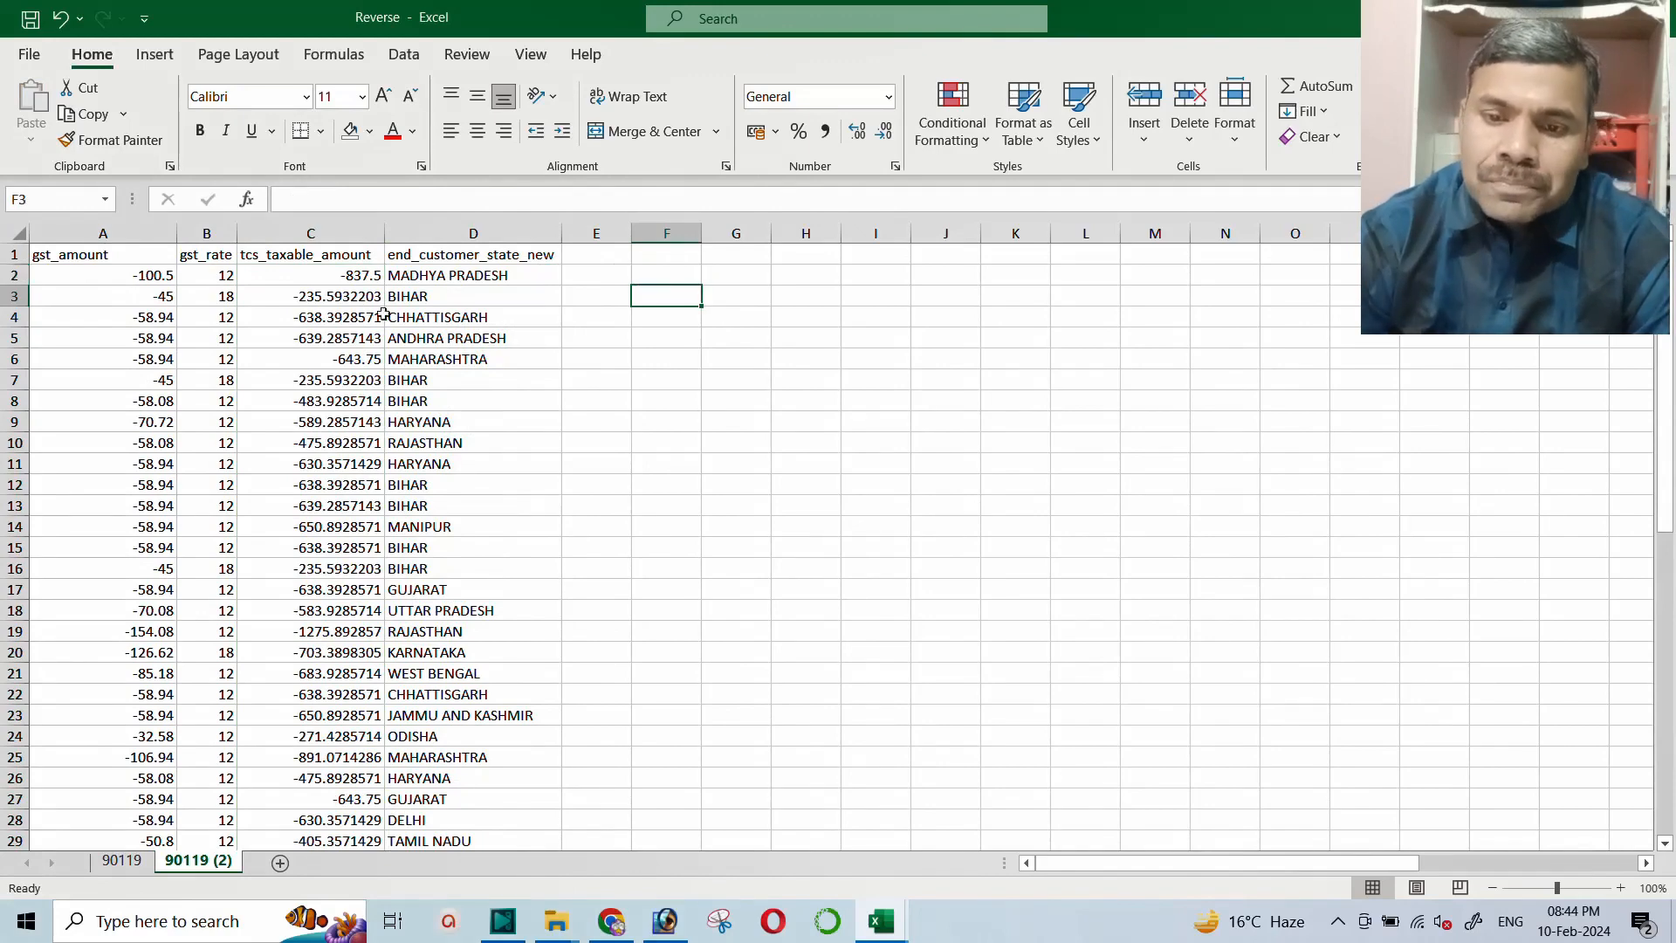
# Copy the reverse data in A2:D59 and paste it into the copied sheet of the ForwardReports workbook, directly below its last row at A97
pyautogui.click(214, 275)
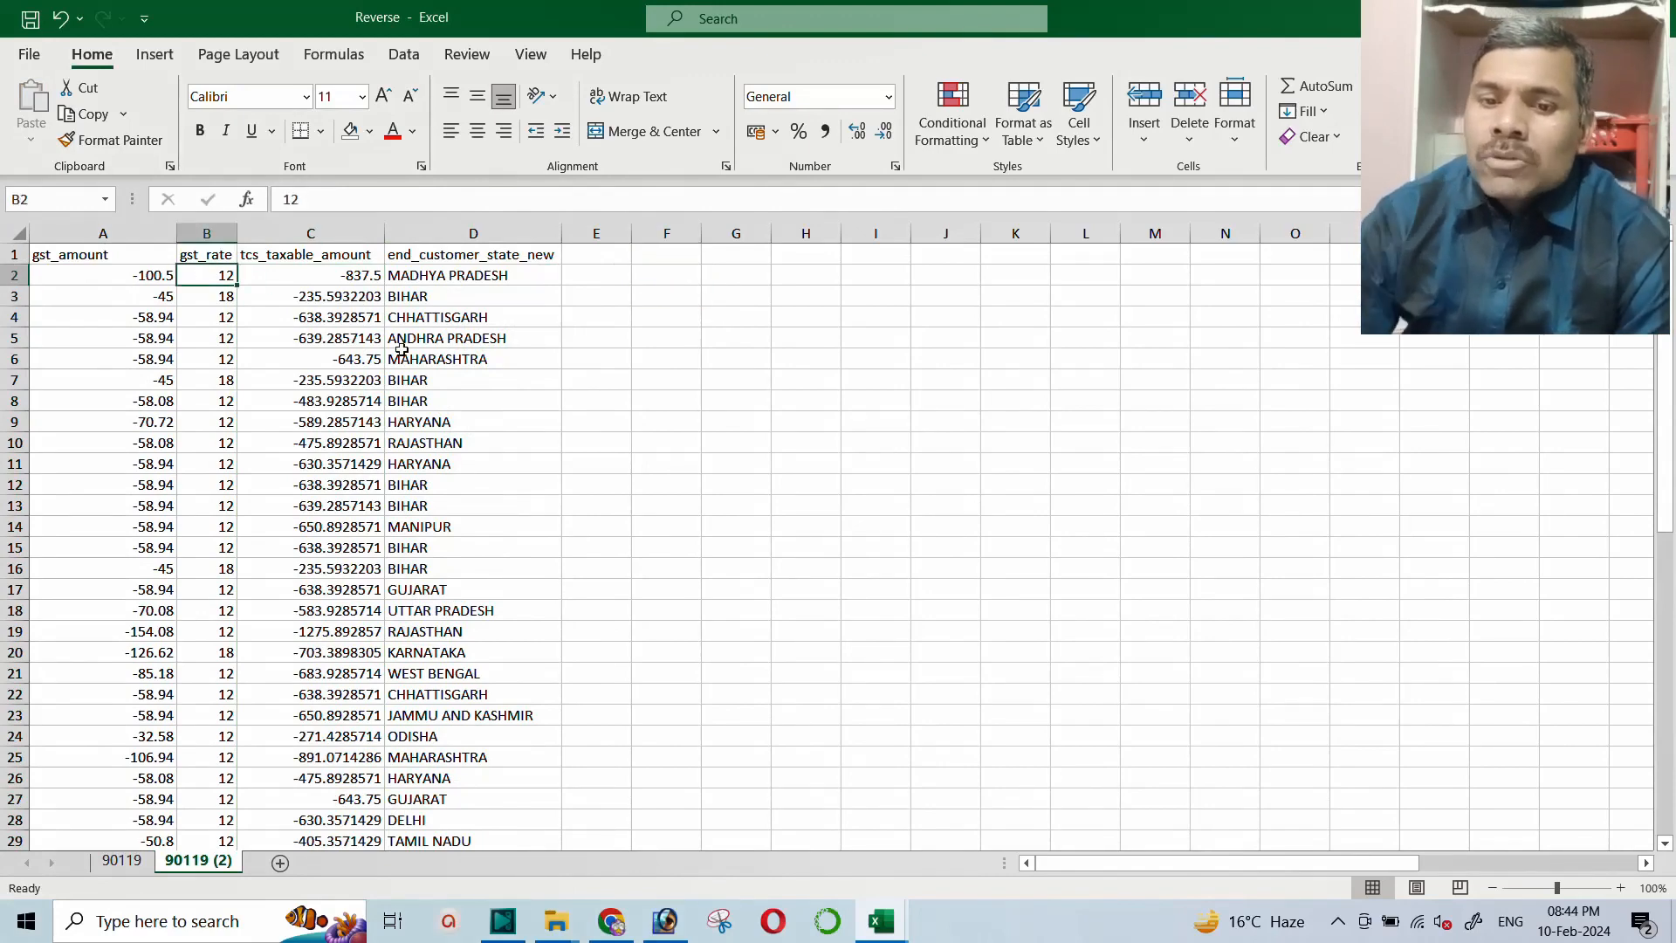
pyautogui.click(85, 276)
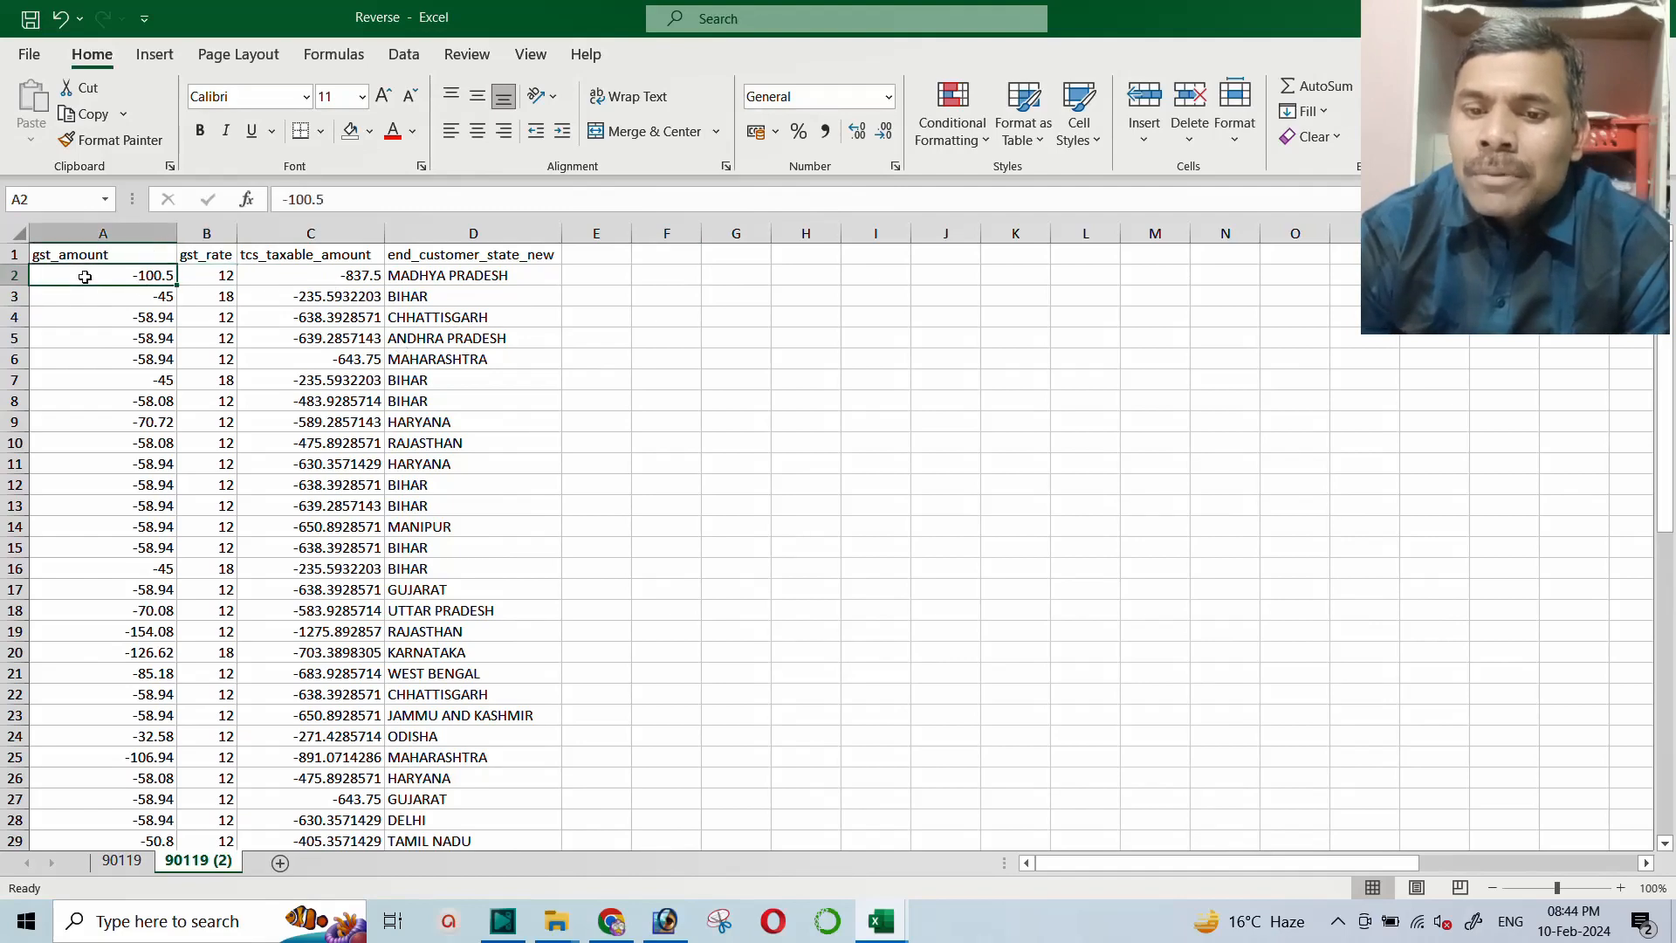
pyautogui.moveTo(118, 276); pyautogui.dragTo(436, 796)
pyautogui.hotkey('ctrl', 'c')
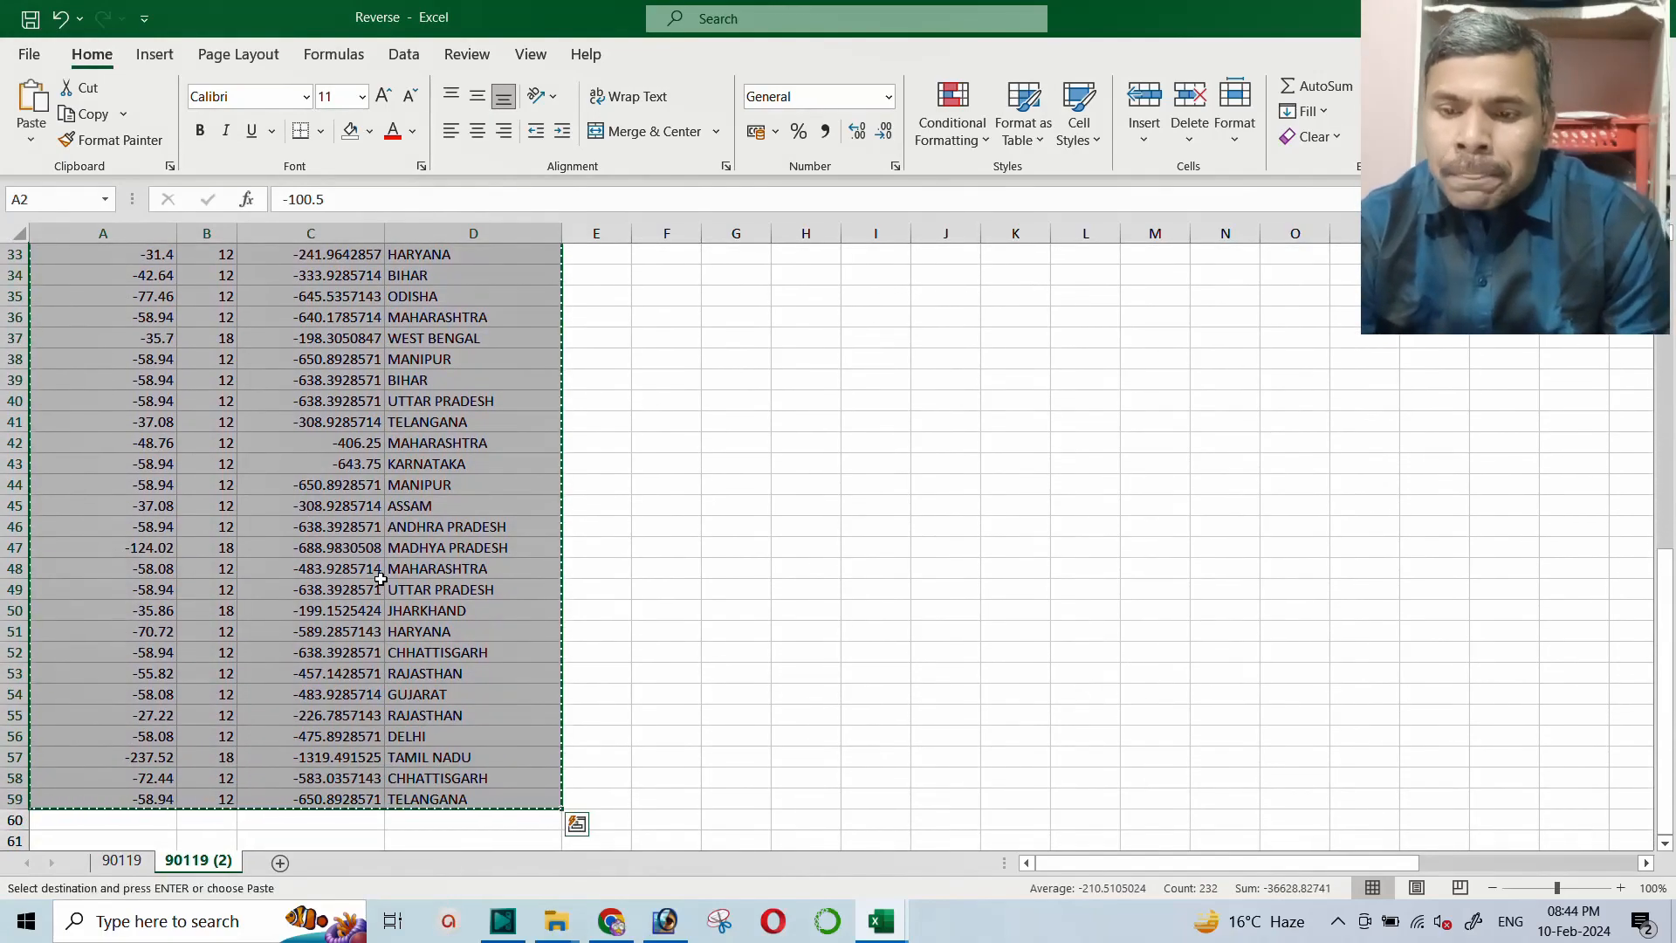
pyautogui.hotkey('alt', 'Tab')
pyautogui.scroll(-20, 204, 638)
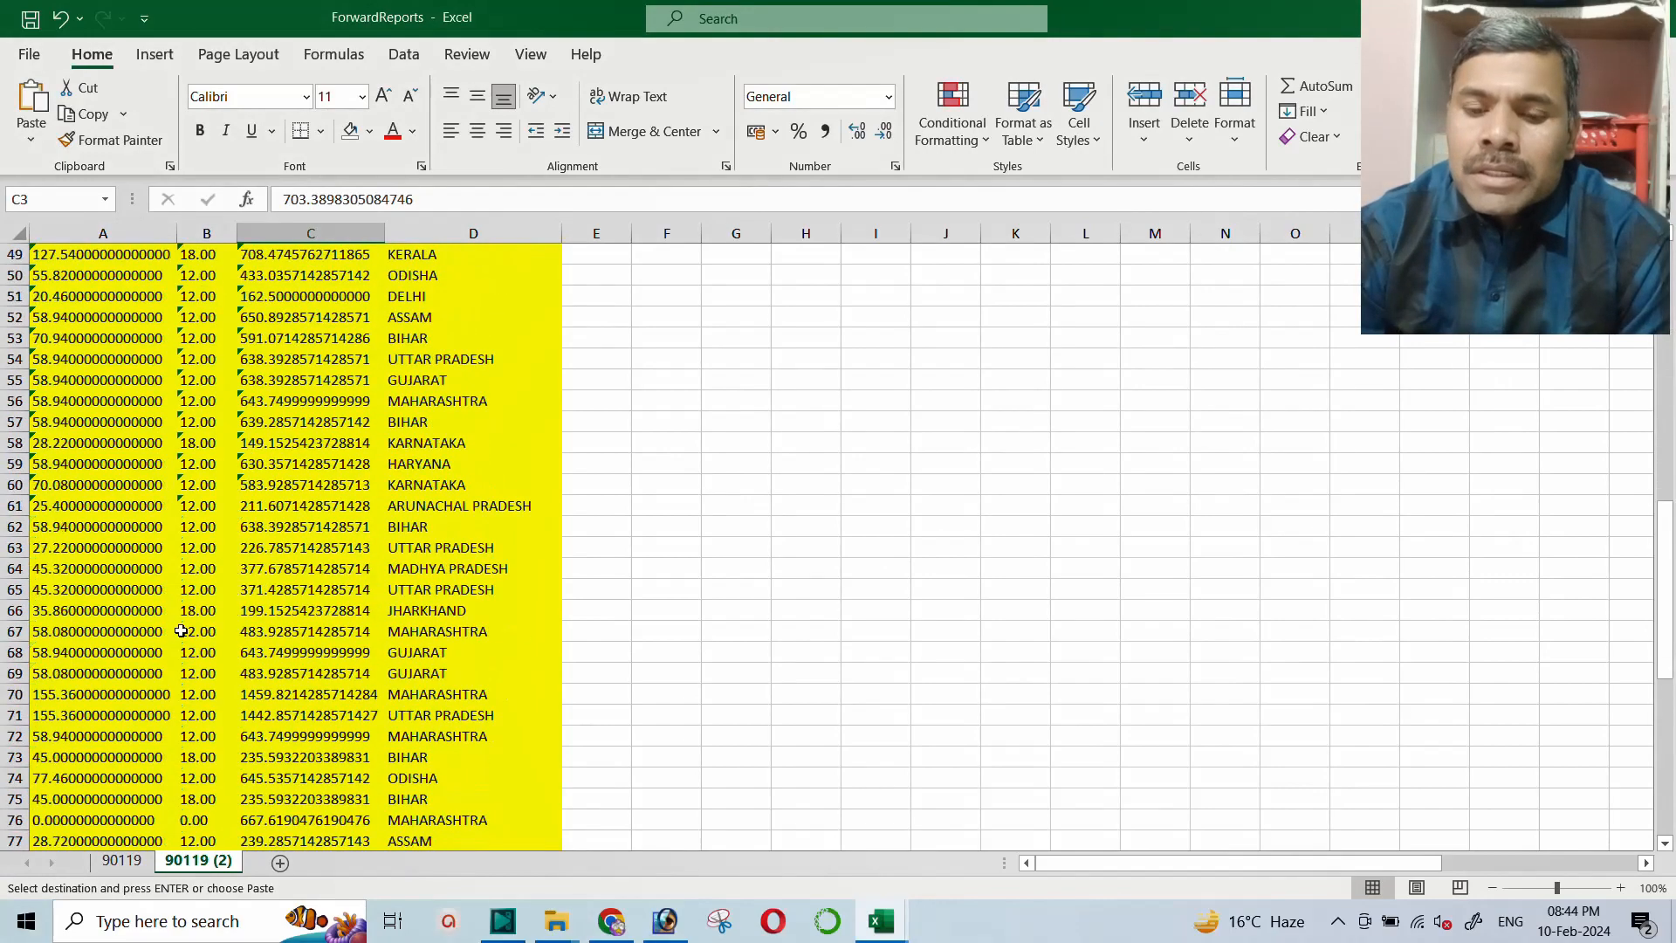
pyautogui.scroll(-1, 184, 622)
pyautogui.click(63, 463)
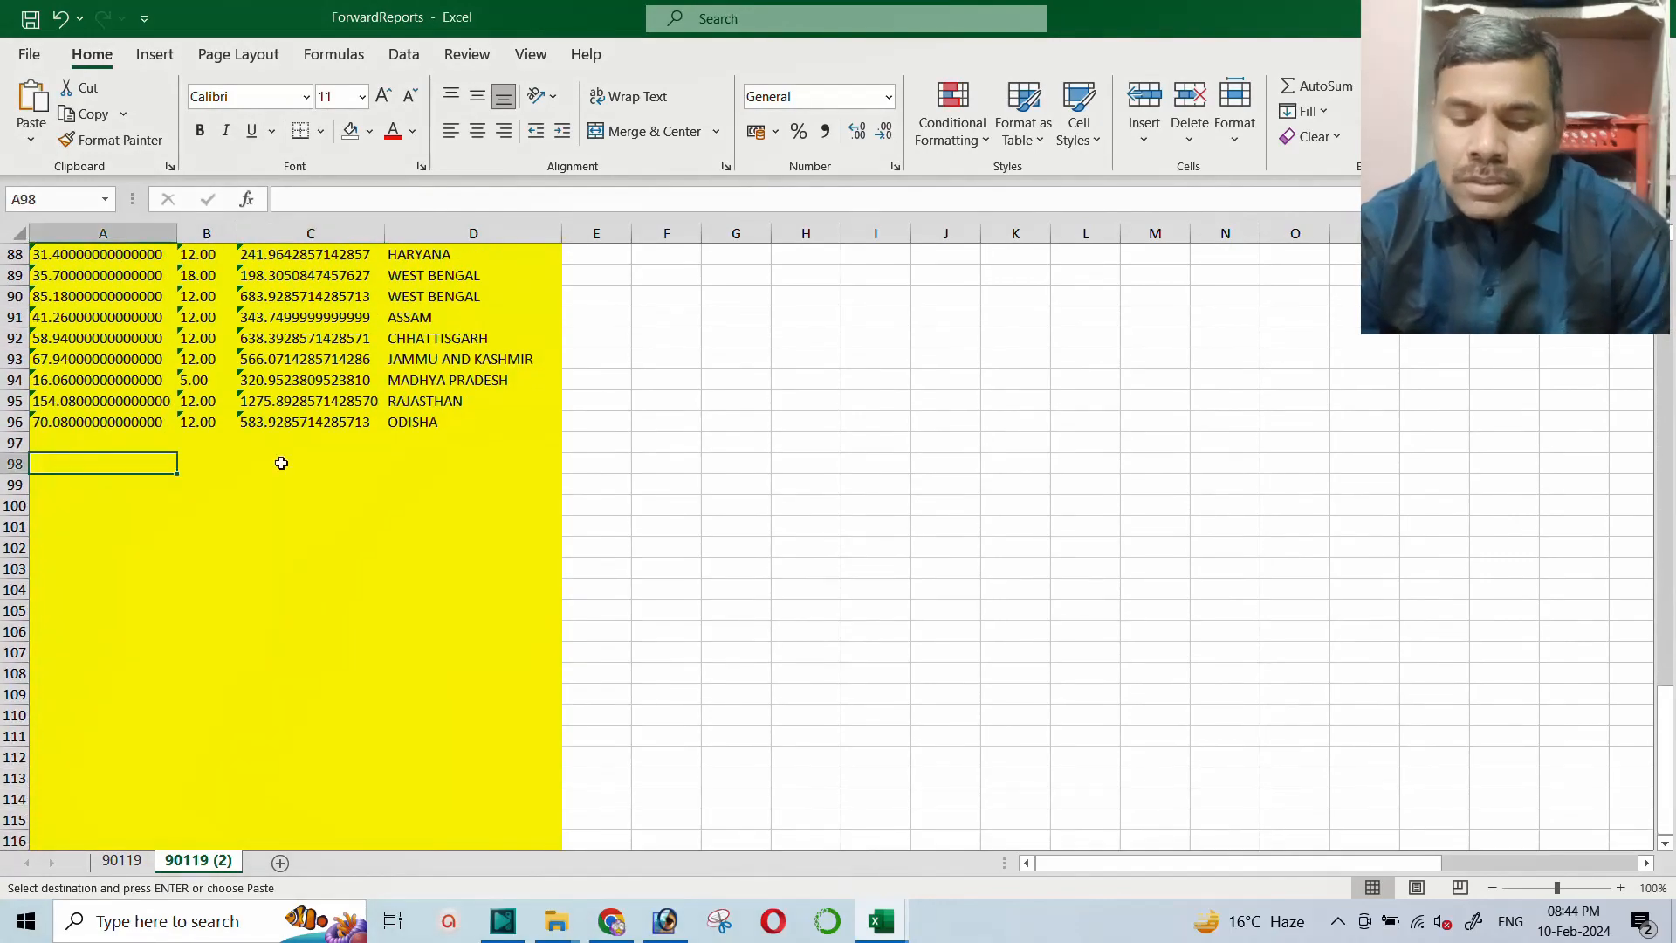
pyautogui.click(97, 442)
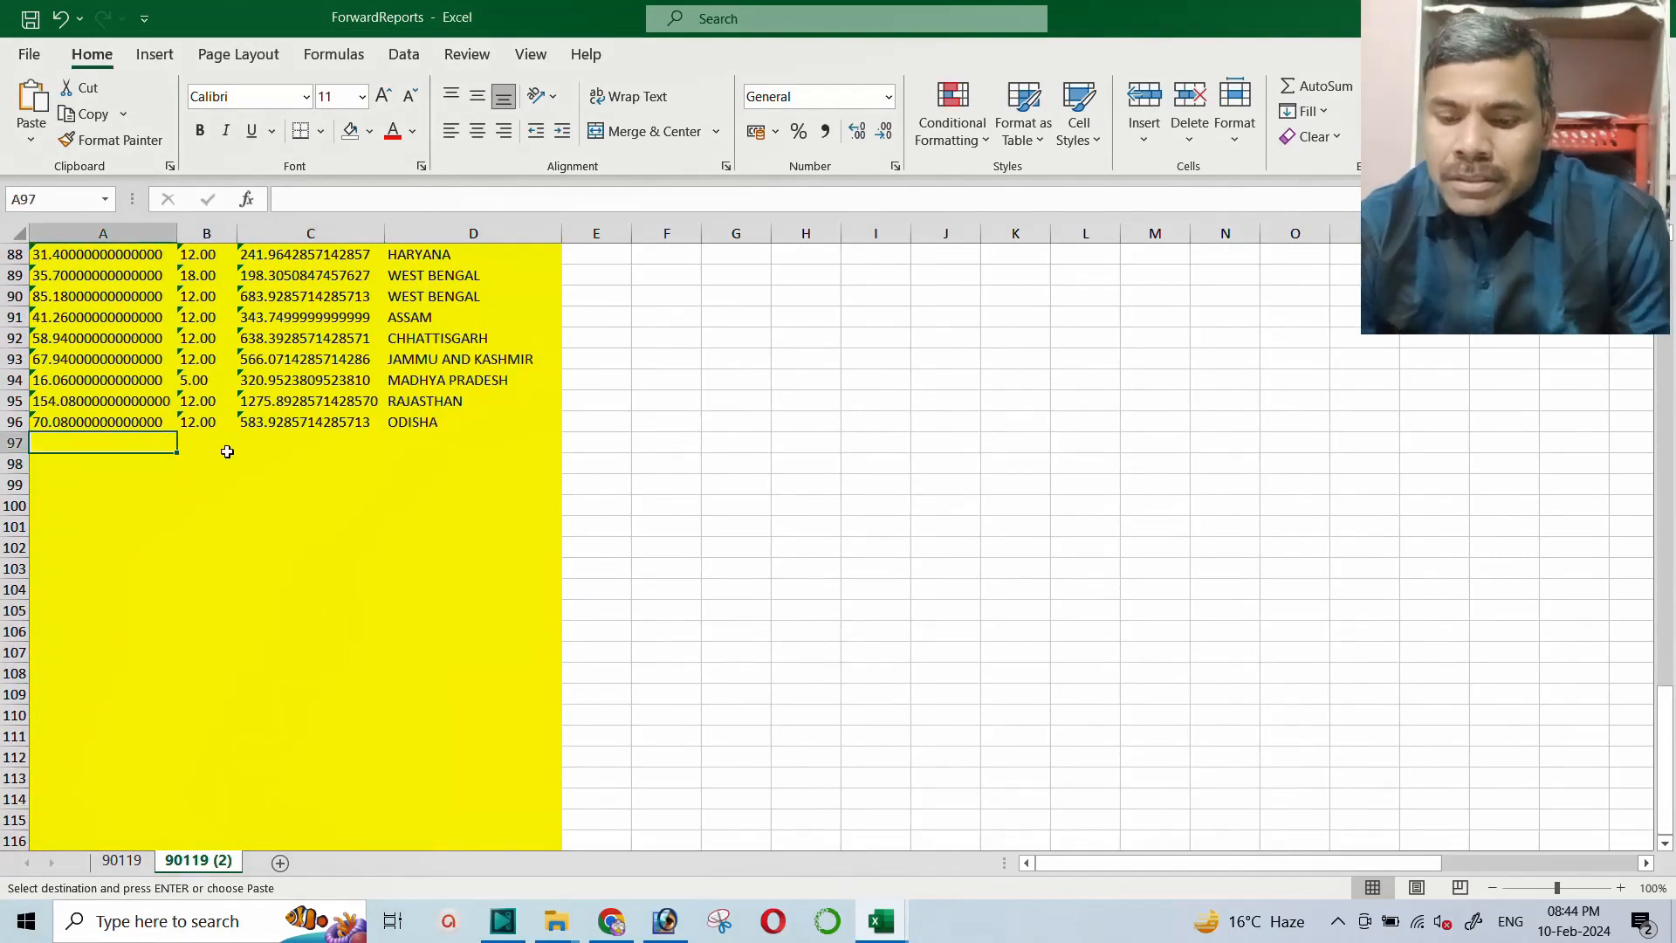
pyautogui.hotkey('ctrl', 'v')
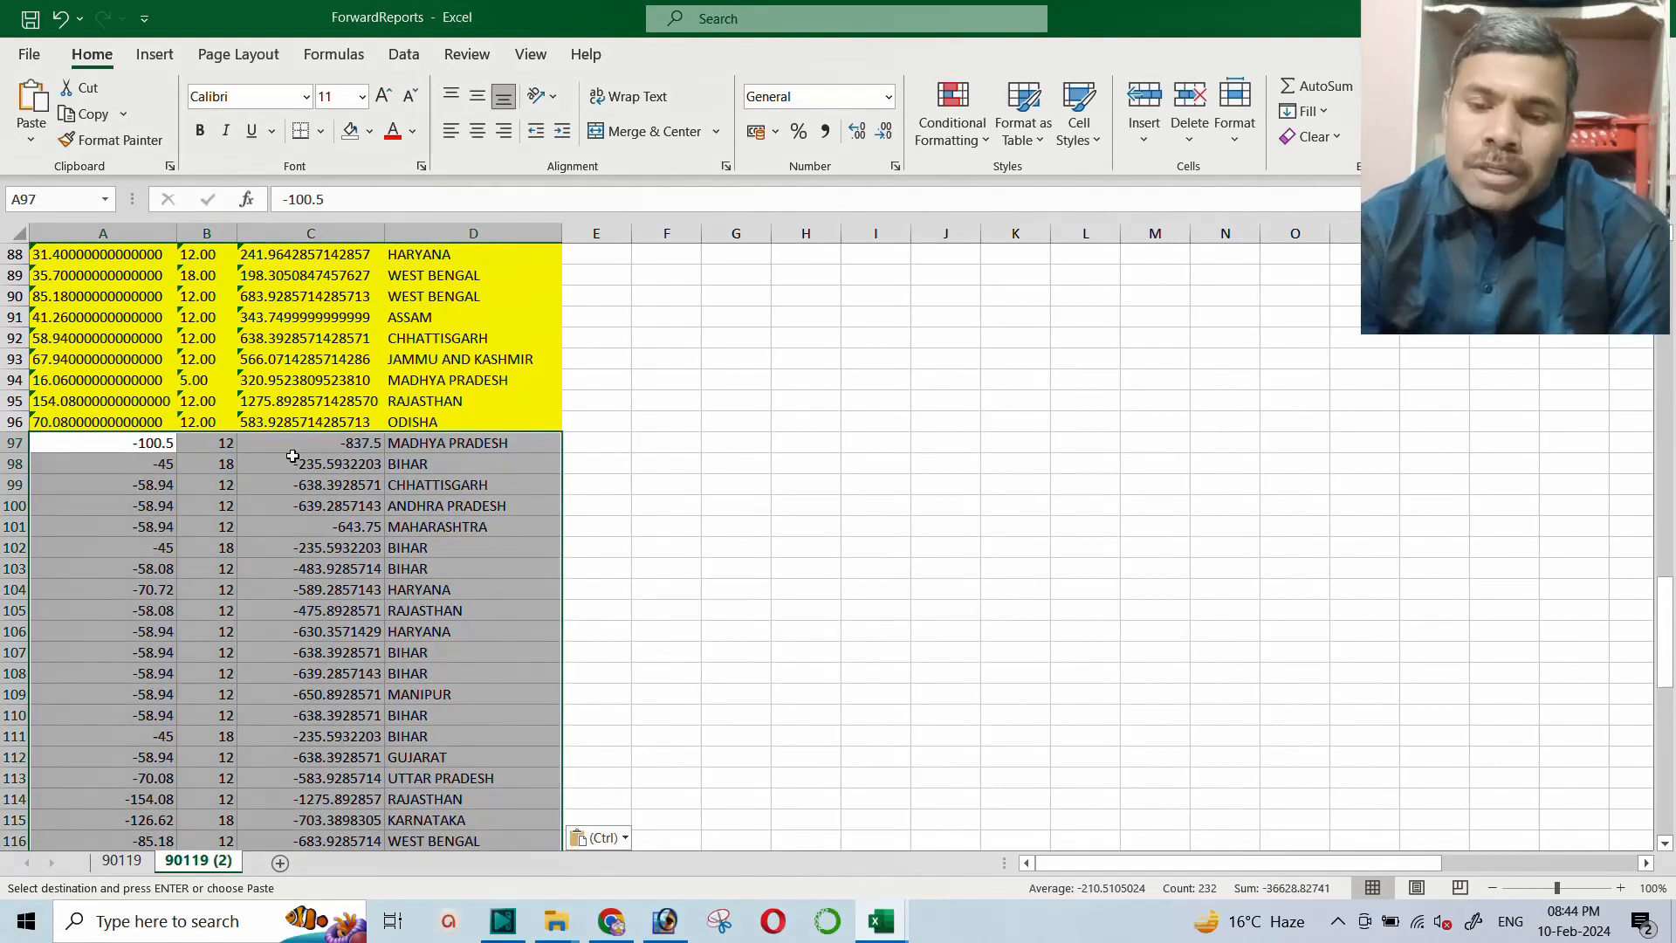
# Convert the text-stored forward values in A2:C96, covering gst_amount, gst_rate and tcs_taxable_amount, to numbers
pyautogui.scroll(1, 246, 486)
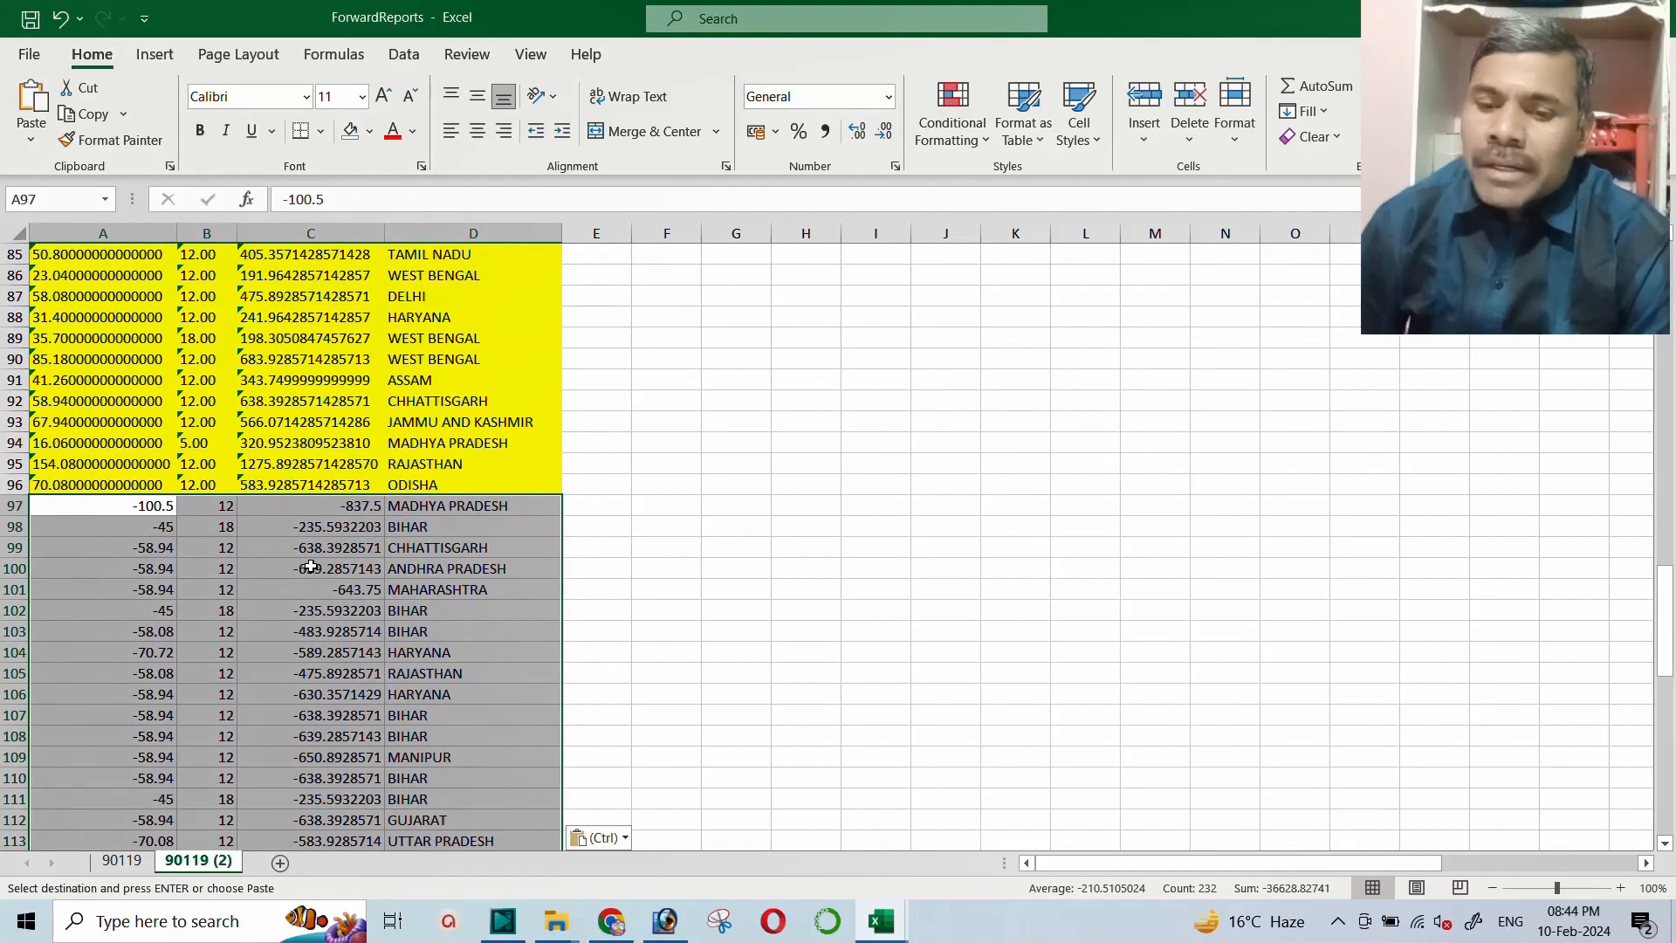
pyautogui.scroll(20, 275, 420)
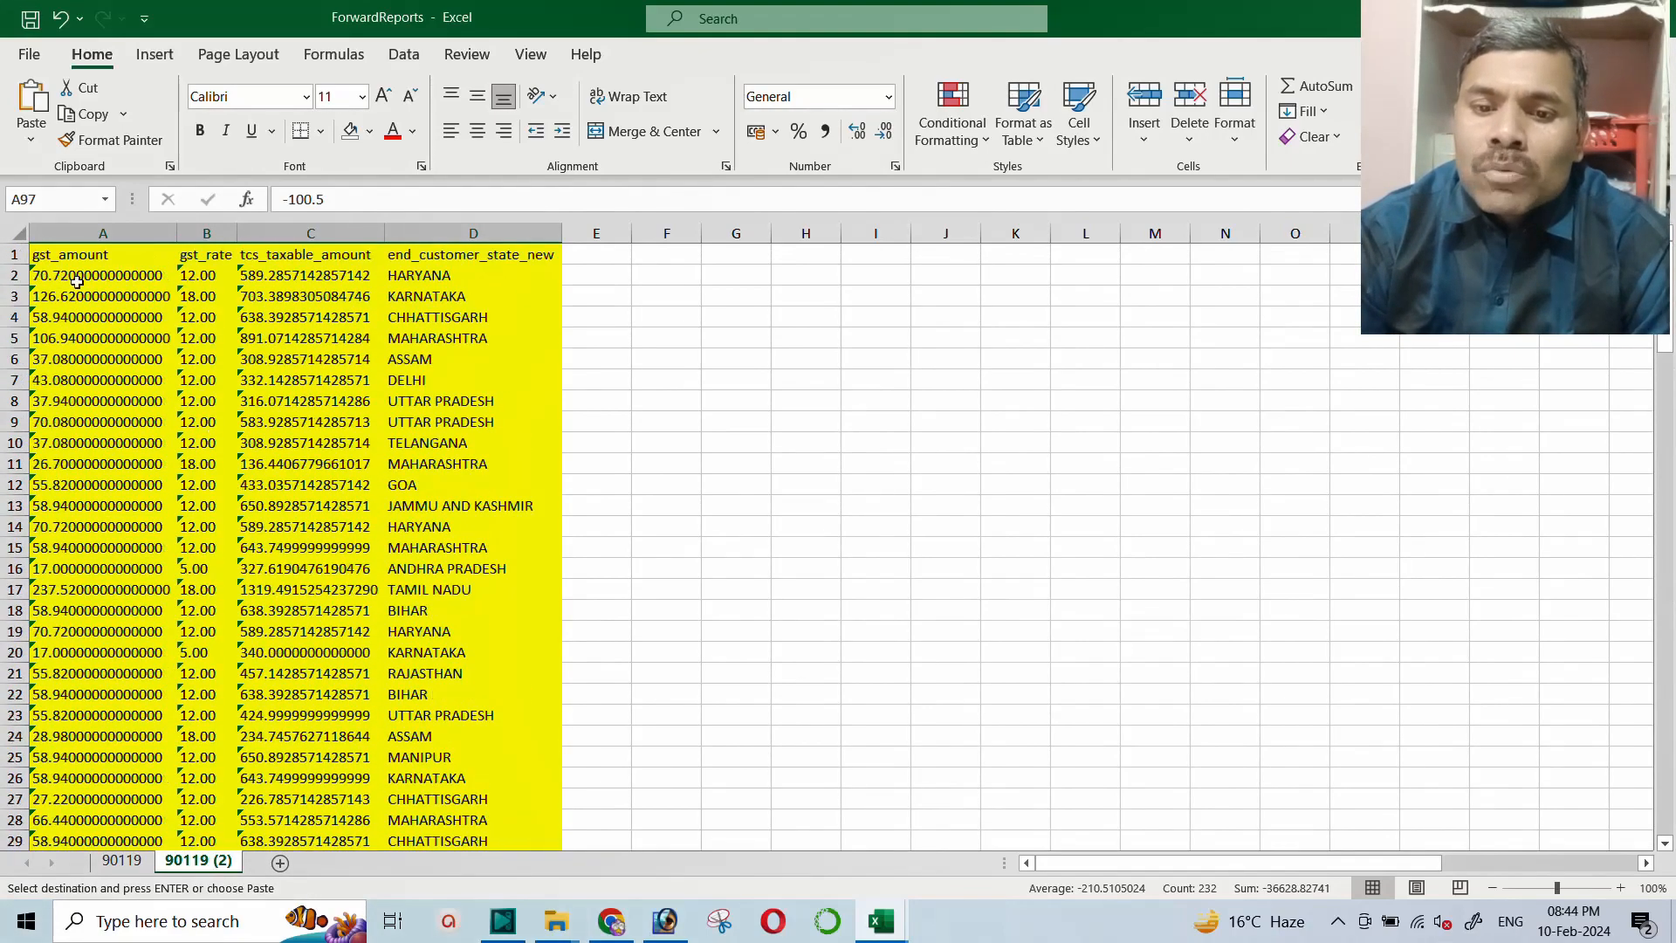
pyautogui.click(77, 277)
pyautogui.hotkey('shift', 'Right')
pyautogui.hotkey('shift', 'Right')
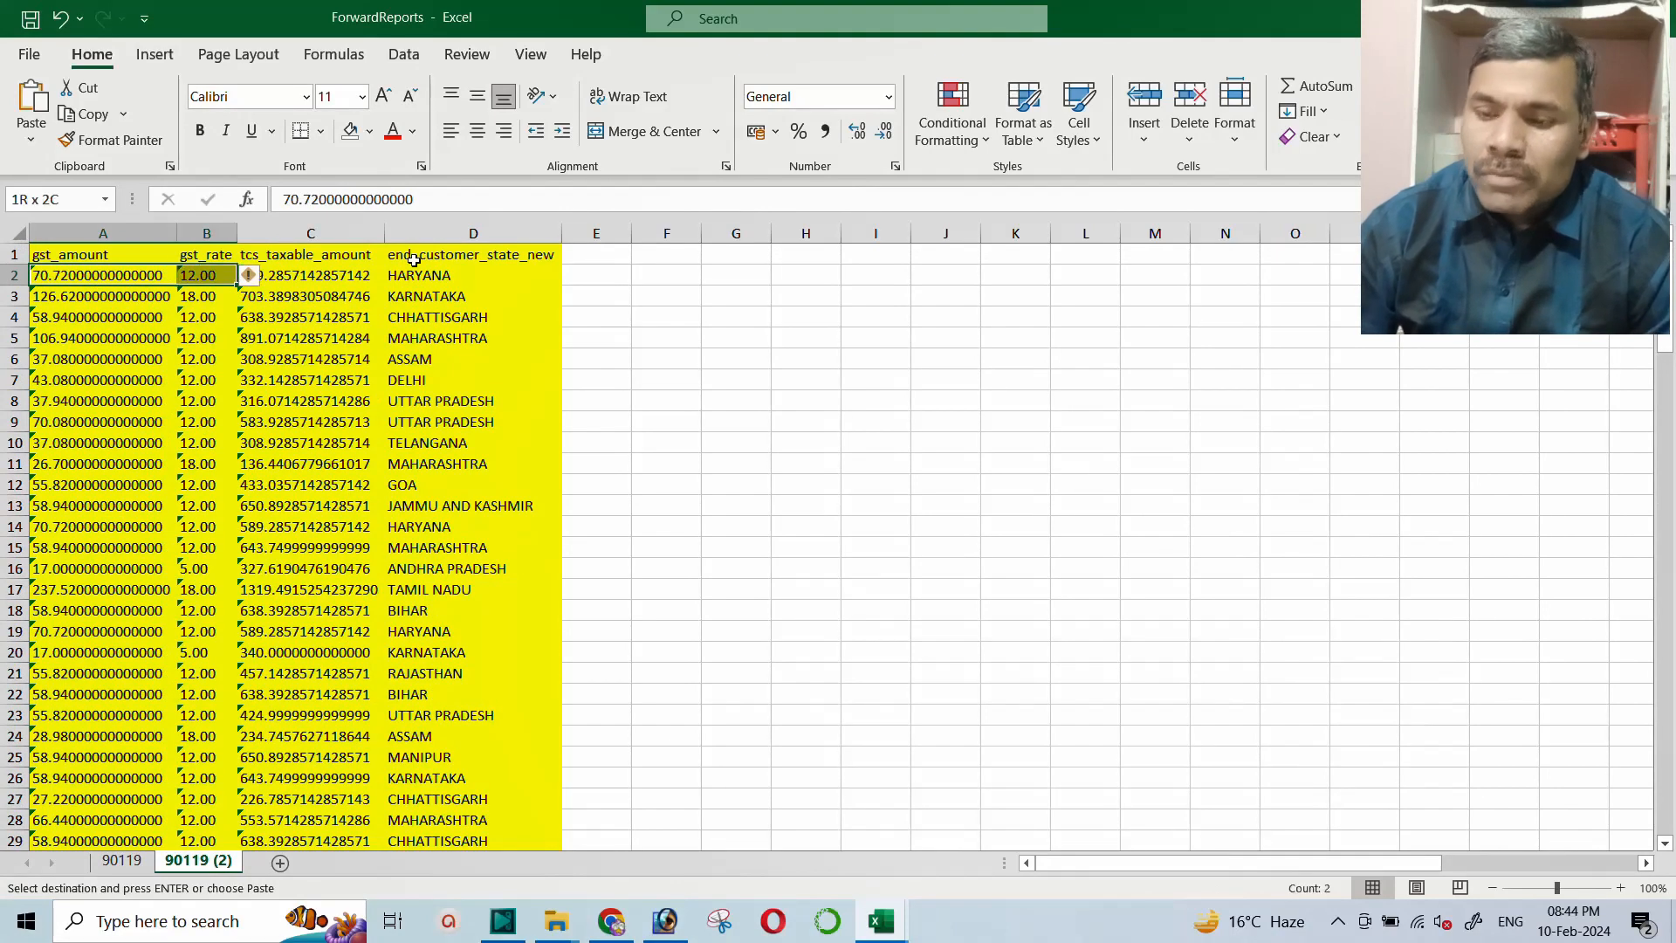
pyautogui.hotkey('shift', 'Down')
pyautogui.hotkey('shift', 'Down')
pyautogui.hotkey('shift', 'Down')
pyautogui.hotkey('shift', 'Down')
pyautogui.hotkey('shift', 'Down')
pyautogui.hotkey('shift', 'Down')
pyautogui.hotkey('shift', 'Down')
pyautogui.hotkey('shift', 'Down')
pyautogui.hotkey('shift', 'Down')
pyautogui.hotkey('shift', 'Down')
pyautogui.hotkey('shift', 'Down')
pyautogui.hotkey('shift', 'Down')
pyautogui.hotkey('shift', 'Down')
pyautogui.hotkey('shift', 'Down')
pyautogui.hotkey('shift', 'Down')
pyautogui.hotkey('shift', 'Down')
pyautogui.hotkey('shift', 'Down')
pyautogui.hotkey('shift', 'Down')
pyautogui.hotkey('shift', 'Down')
pyautogui.hotkey('shift', 'Down')
pyautogui.hotkey('shift', 'Down')
pyautogui.hotkey('shift', 'Down')
pyautogui.hotkey('shift', 'Down')
pyautogui.hotkey('shift', 'Down')
pyautogui.hotkey('shift', 'Down')
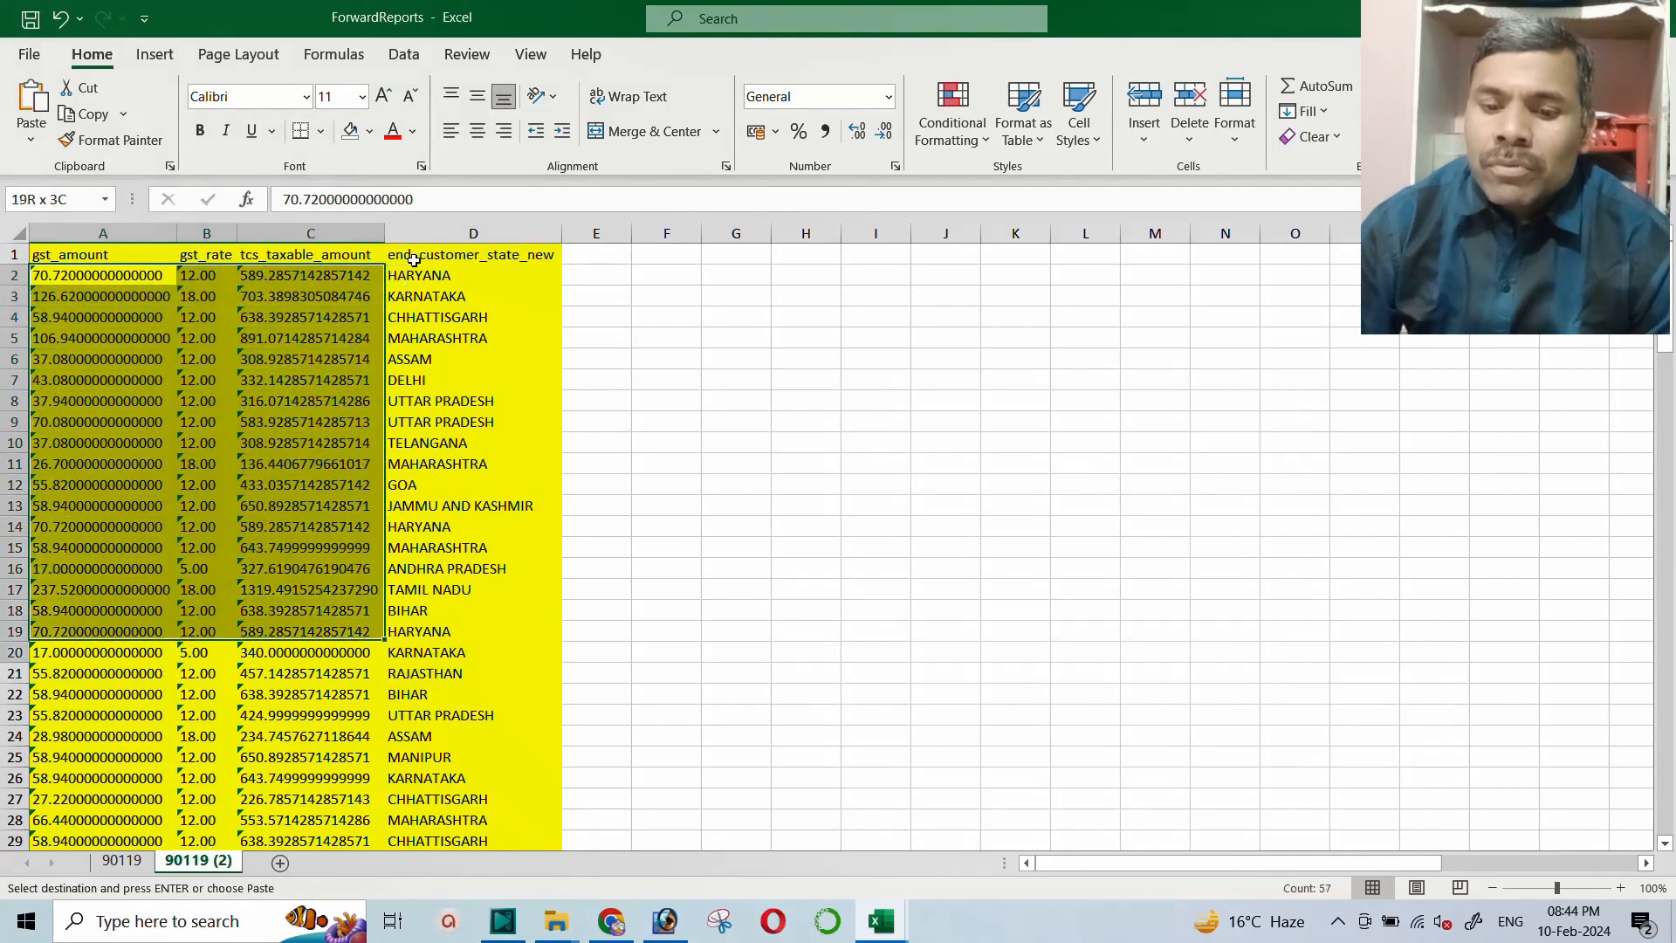
pyautogui.hotkey('shift', 'Down')
pyautogui.hotkey('shift', 'Down')
pyautogui.hotkey('shift', 'Down')
pyautogui.hotkey('shift', 'Down')
pyautogui.hotkey('shift', 'Down')
pyautogui.hotkey('shift', 'Down')
pyautogui.hotkey('shift', 'Down')
pyautogui.hotkey('shift', 'Down')
pyautogui.hotkey('shift', 'Down')
pyautogui.hotkey('shift', 'Down')
pyautogui.hotkey('shift', 'Down')
pyautogui.hotkey('shift', 'Down')
pyautogui.hotkey('shift', 'Down')
pyautogui.hotkey('shift', 'Down')
pyautogui.hotkey('shift', 'Down')
pyautogui.hotkey('shift', 'Down')
pyautogui.hotkey('shift', 'Down')
pyautogui.hotkey('shift', 'Down')
pyautogui.hotkey('shift', 'Down')
pyautogui.hotkey('shift', 'Down')
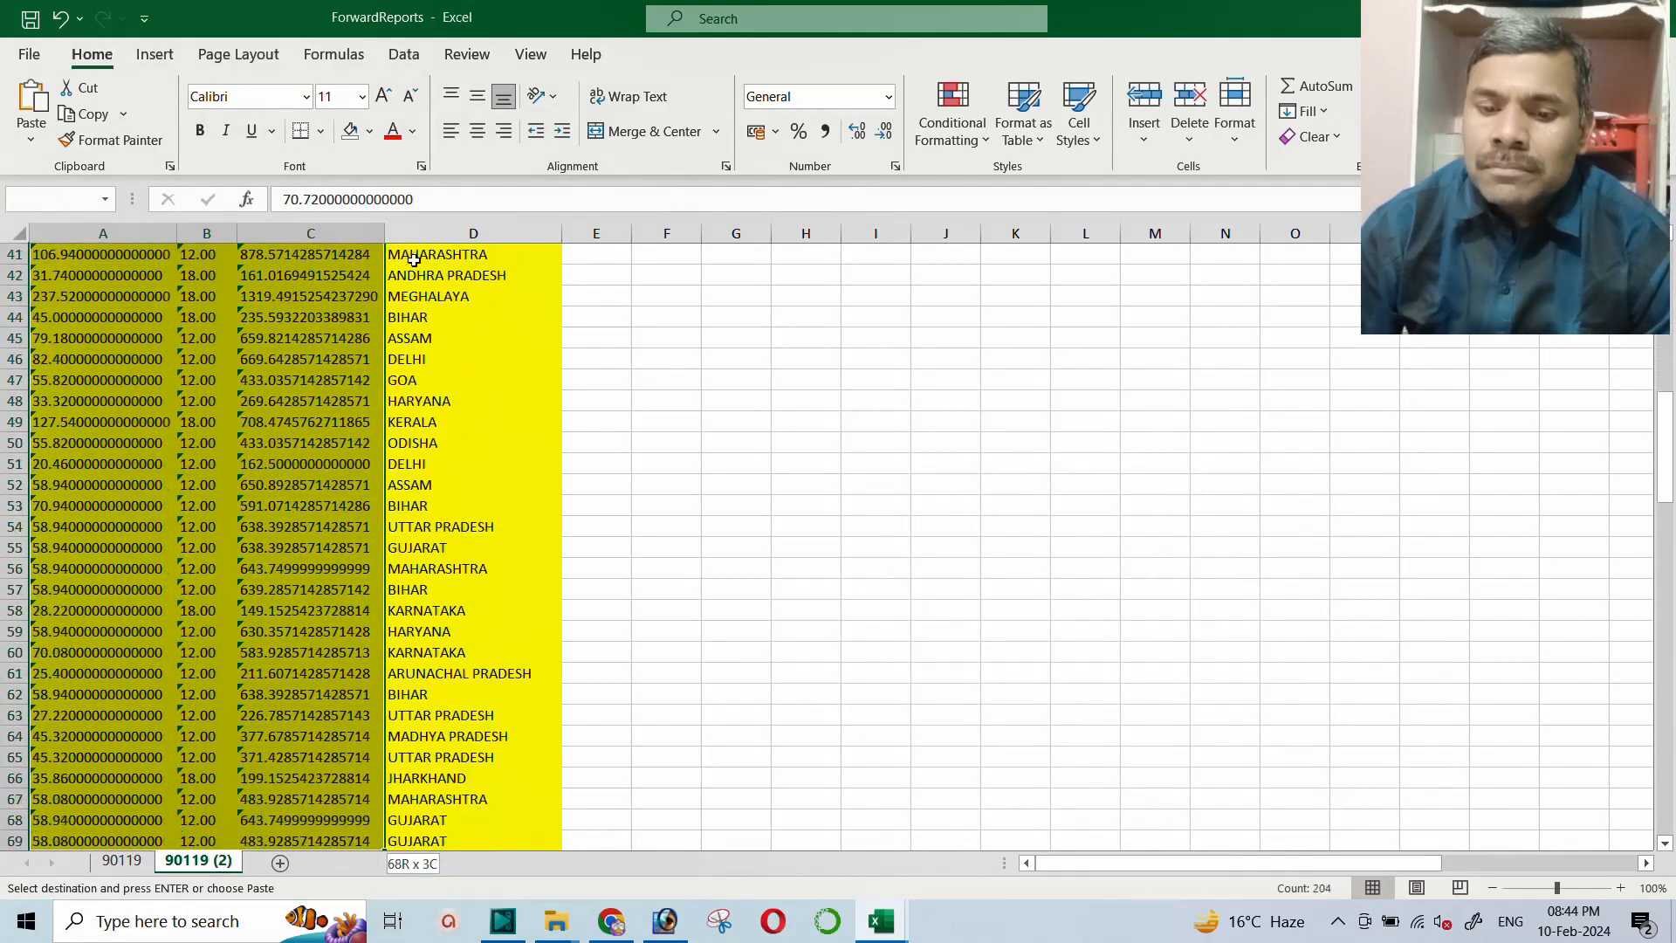
pyautogui.hotkey('shift', 'Up')
pyautogui.hotkey('shift', 'Up')
pyautogui.hotkey('shift', 'Up')
pyautogui.hotkey('shift', 'Up')
pyautogui.hotkey('shift', 'Up')
pyautogui.hotkey('shift', 'Up')
pyautogui.hotkey('shift', 'Up')
pyautogui.hotkey('shift', 'Up')
pyautogui.hotkey('shift', 'Up')
pyautogui.hotkey('shift', 'Up')
pyautogui.hotkey('shift', 'Up')
pyautogui.hotkey('shift', 'Up')
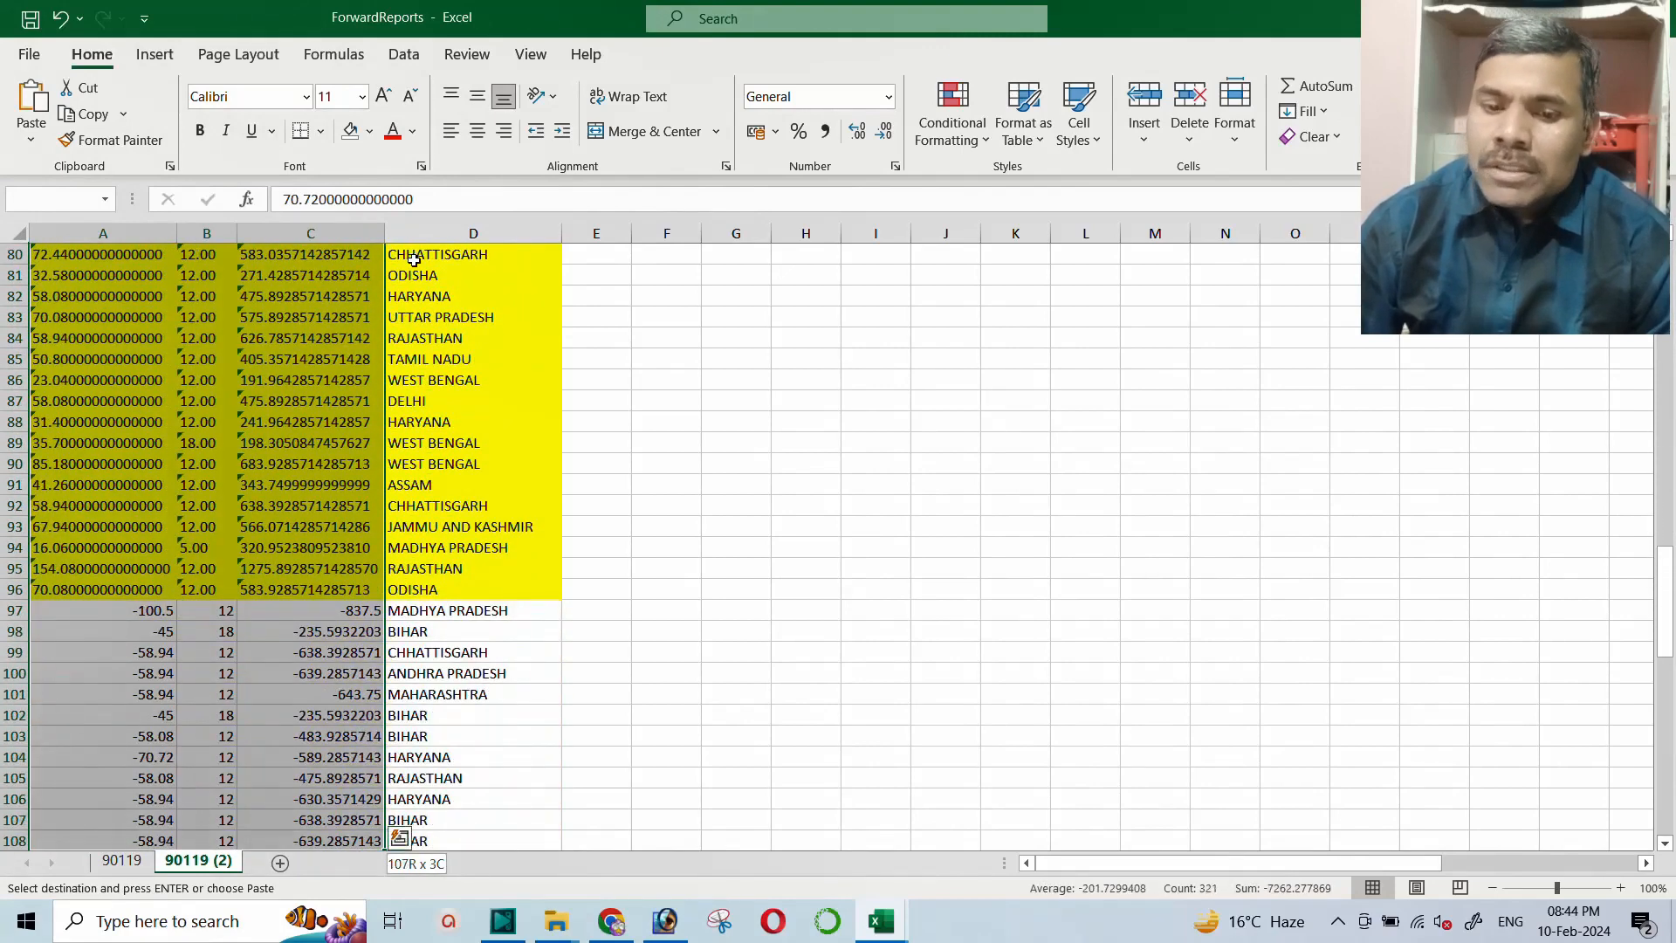
pyautogui.hotkey('ctrl', 'v')
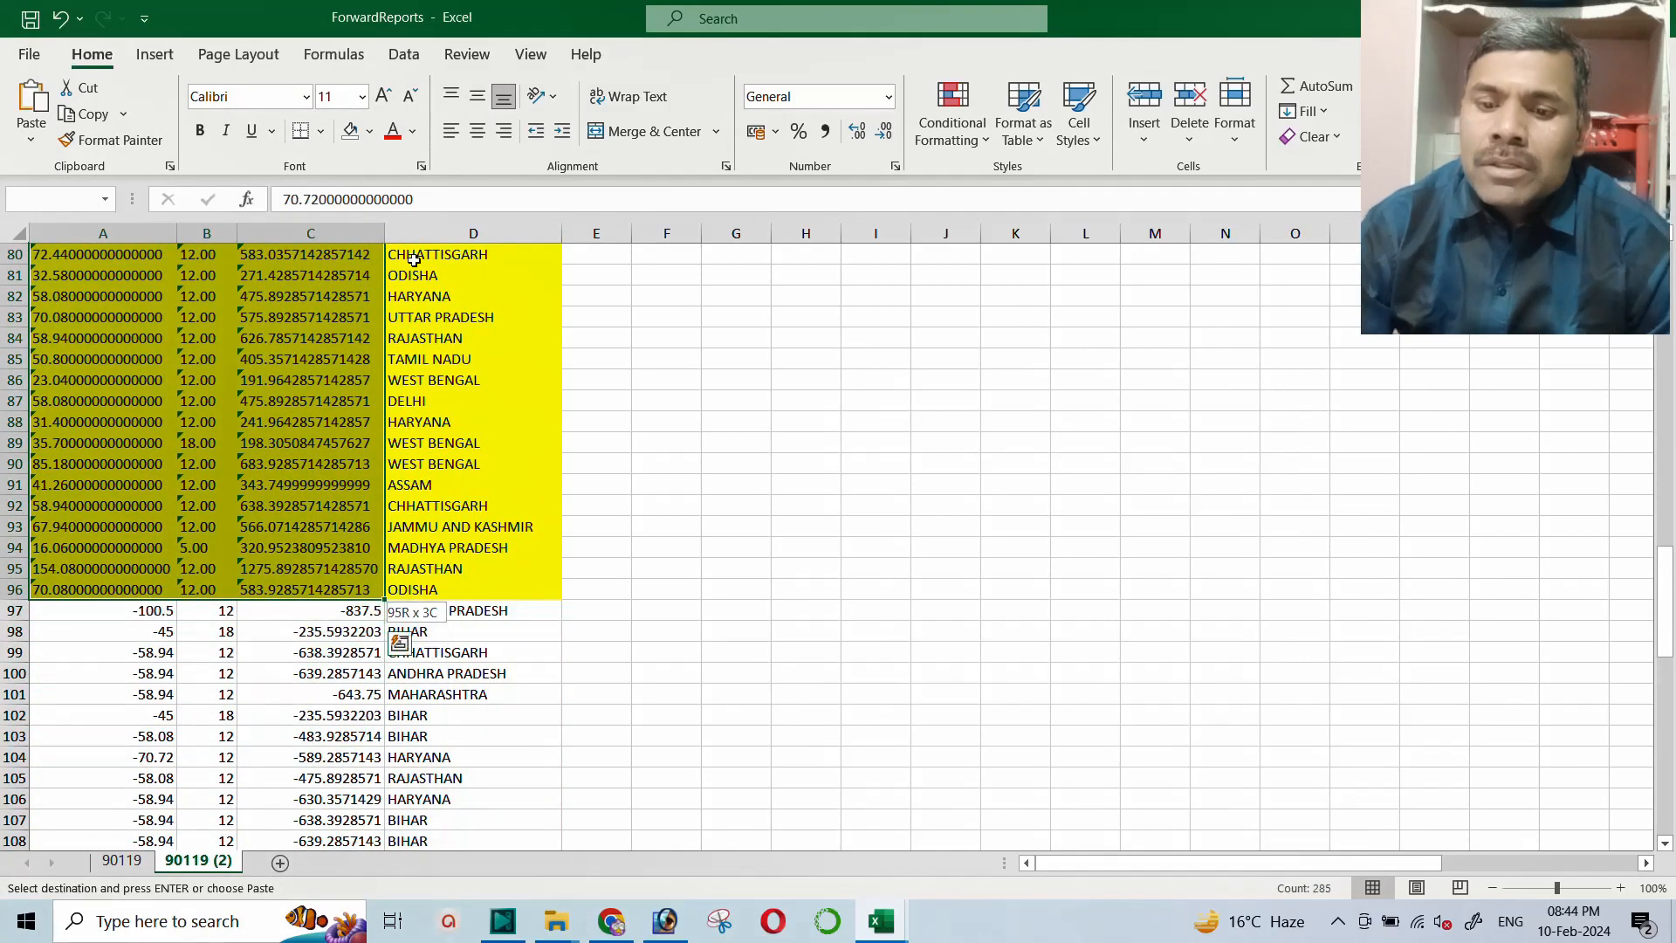
pyautogui.scroll(18, 261, 335)
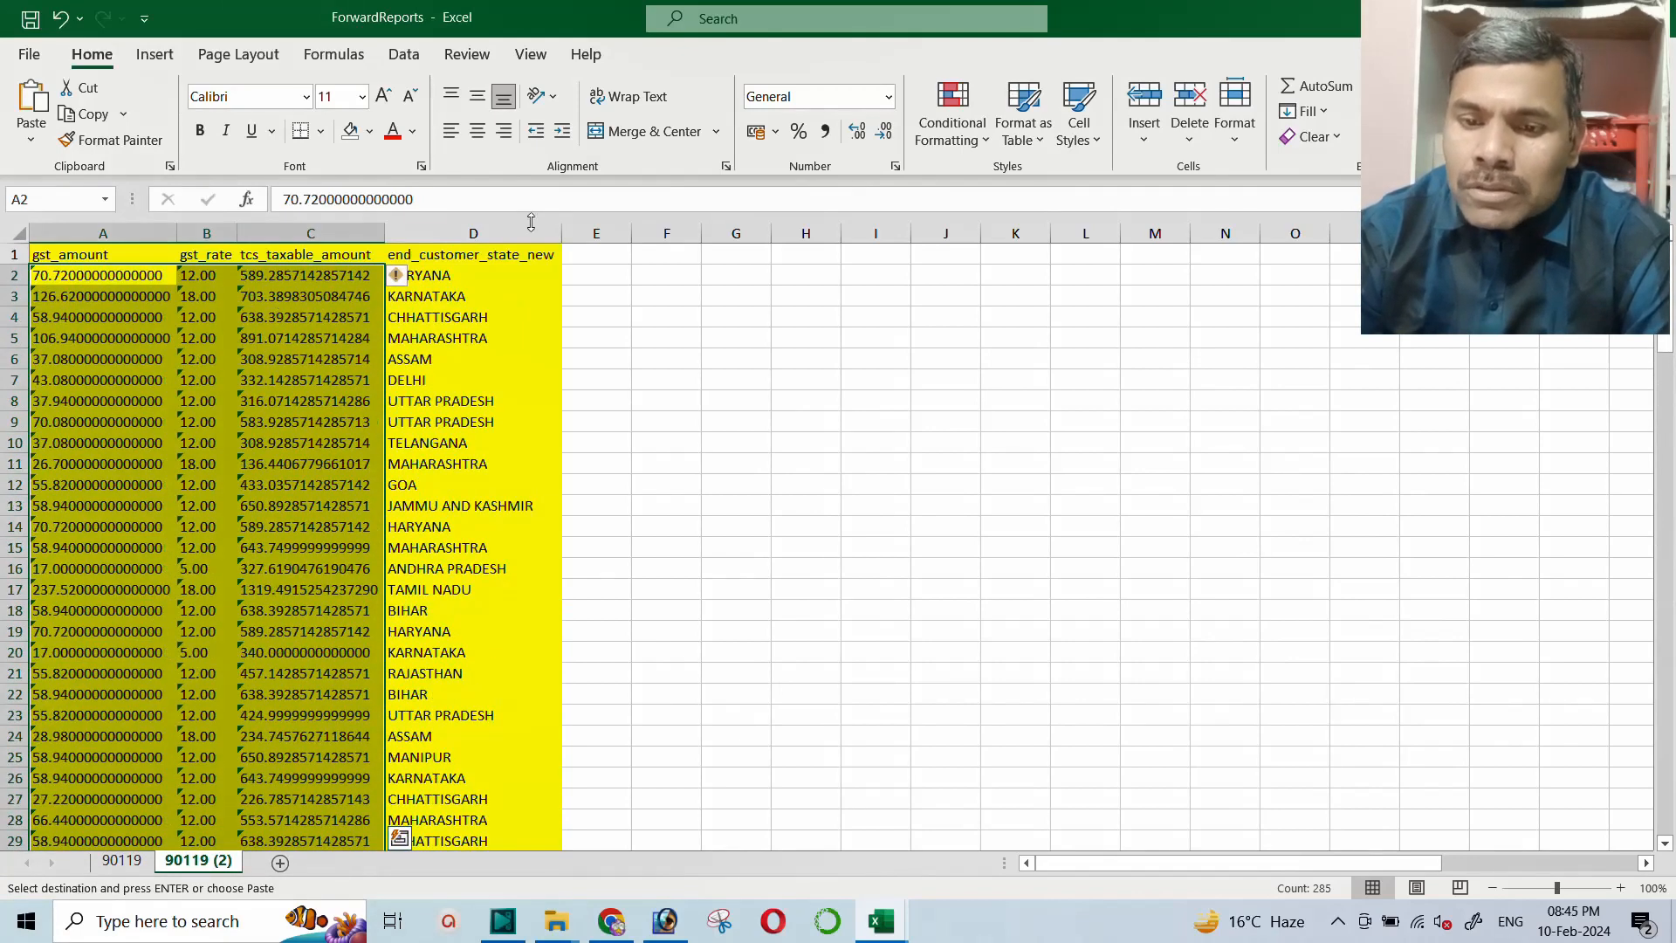
pyautogui.click(398, 278)
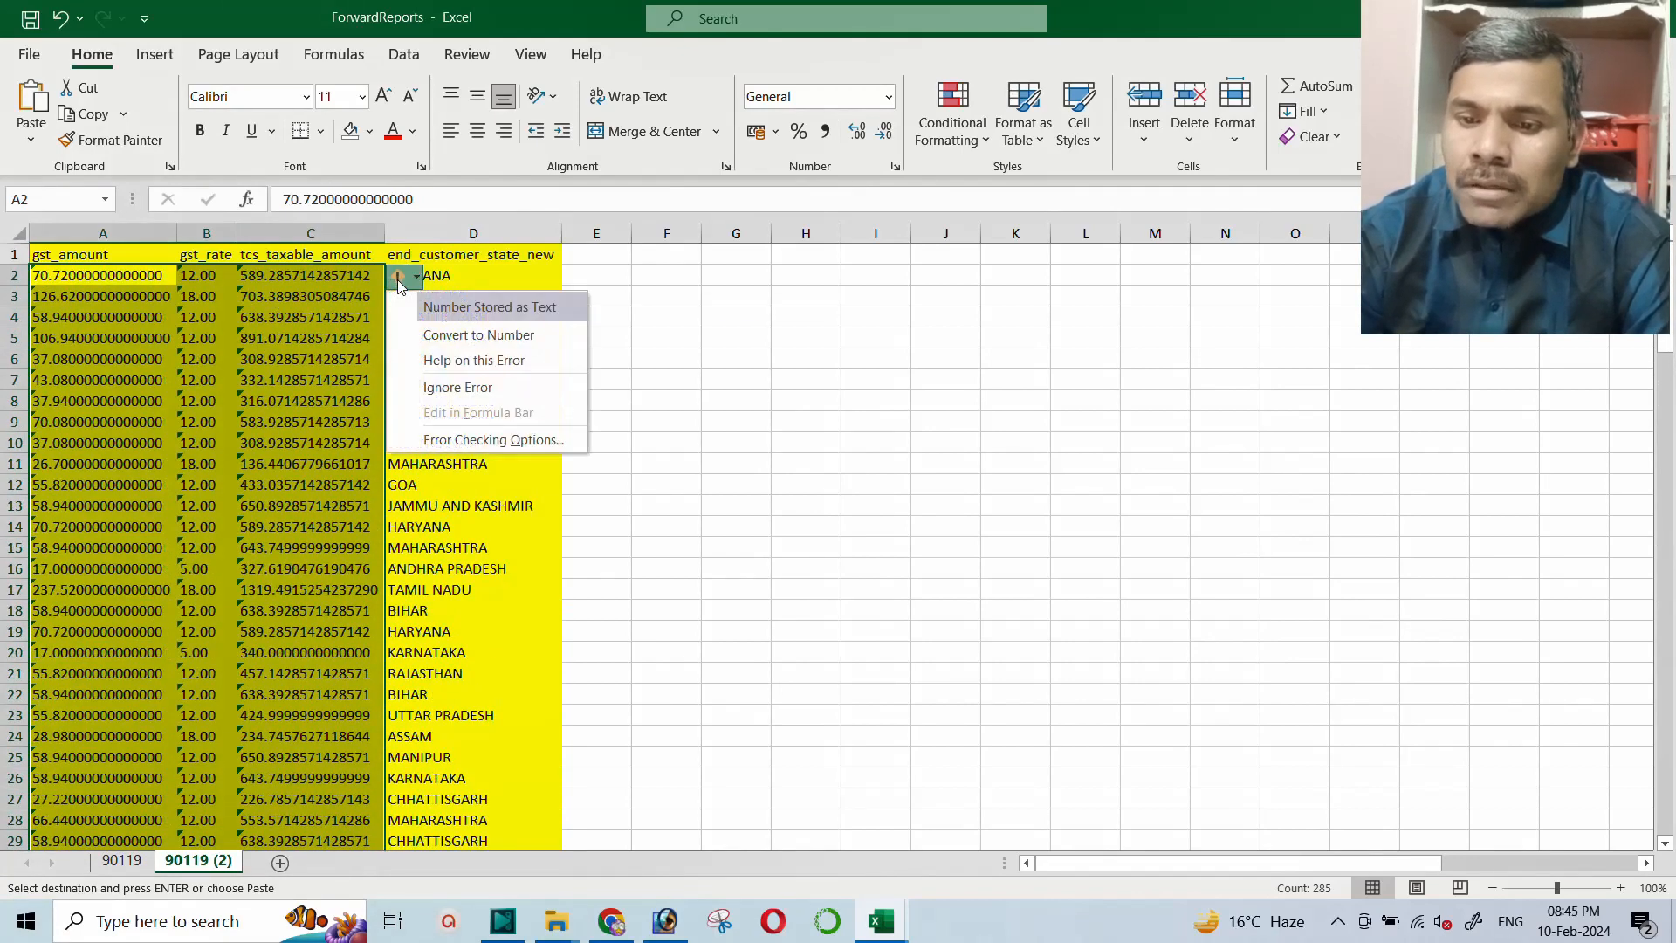
pyautogui.click(448, 339)
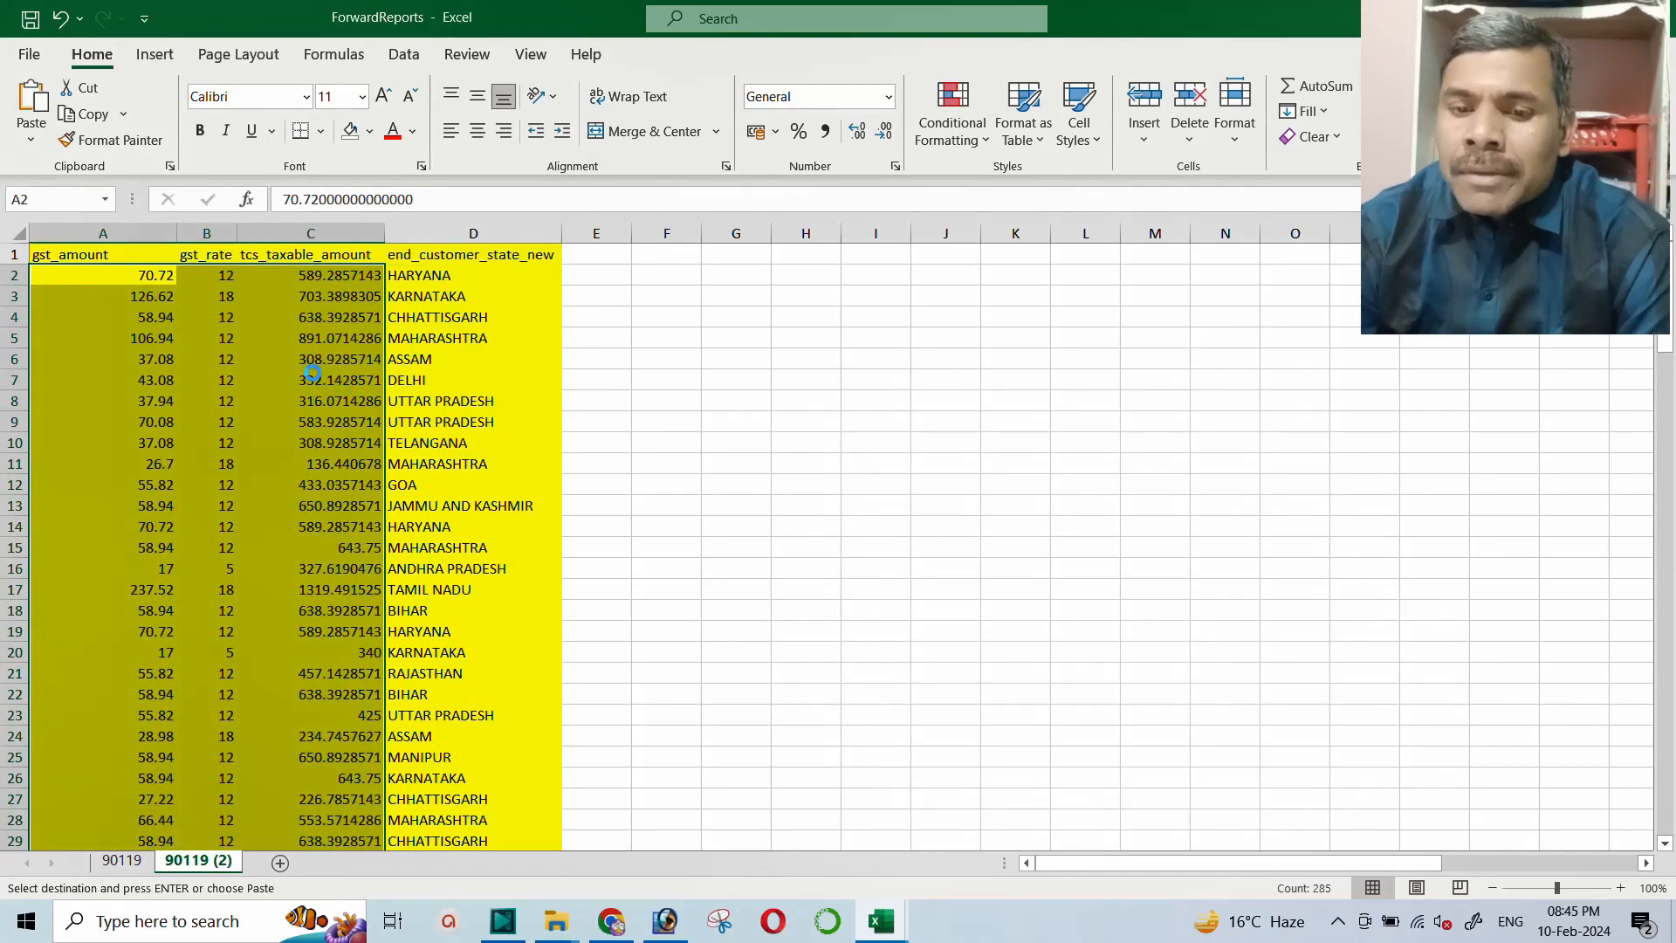
# Remove the yellow fill colour from the entire combined sheet
pyautogui.click(18, 233)
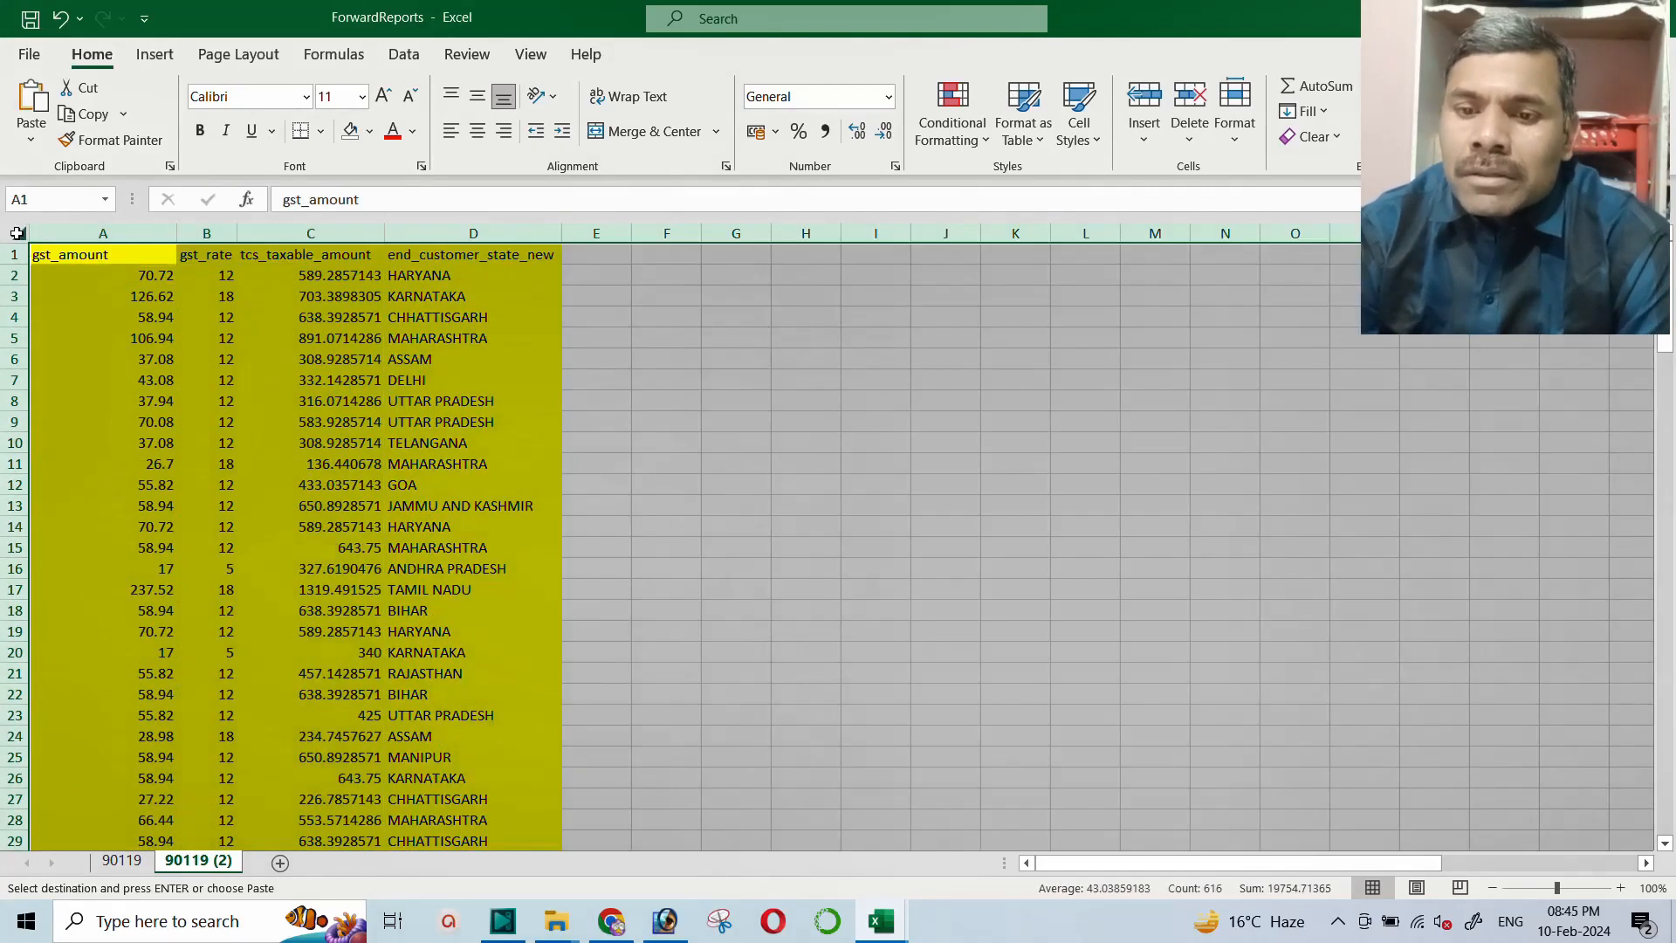
pyautogui.click(370, 131)
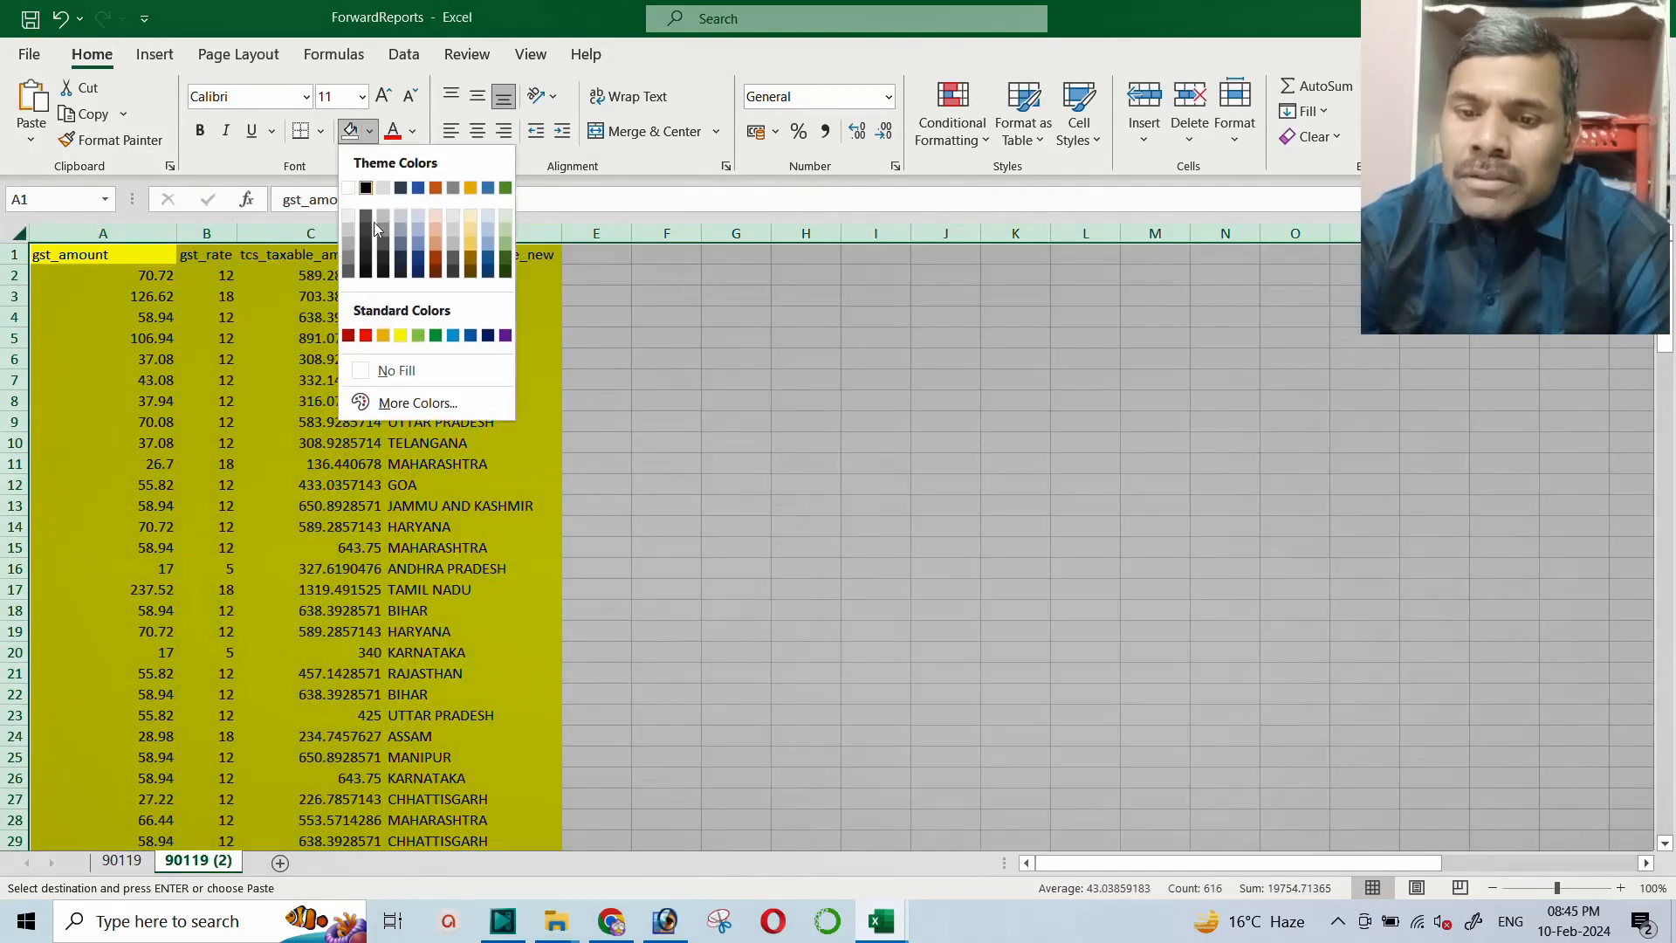
pyautogui.click(405, 388)
pyautogui.click(286, 316)
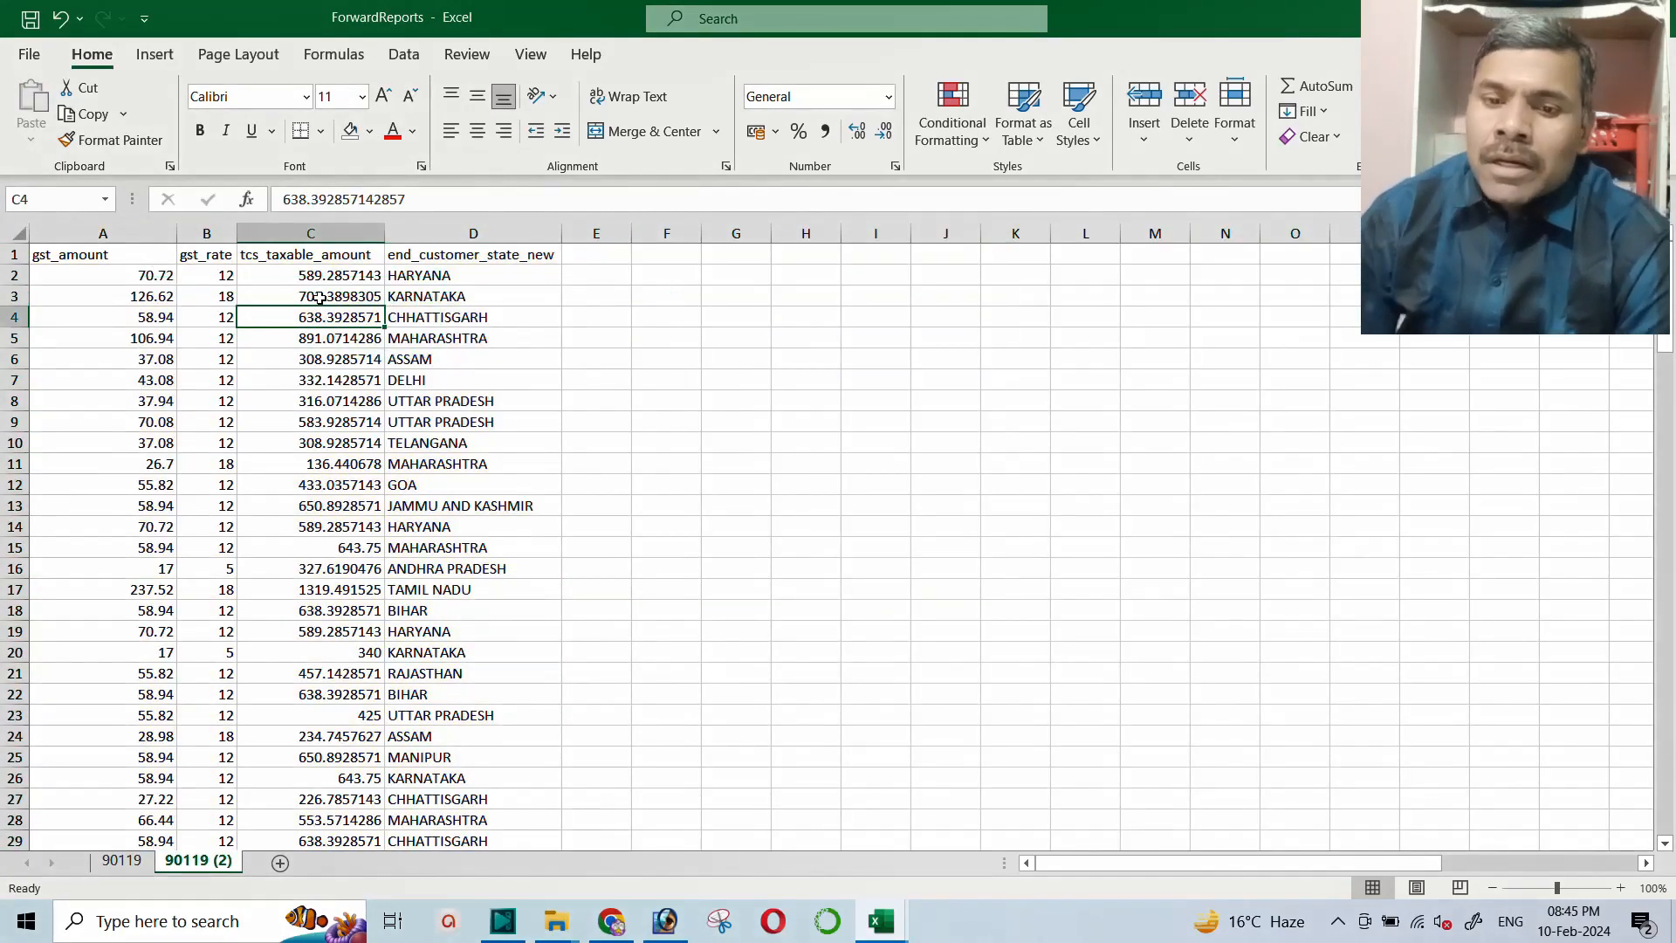
# Cut the end_customer_state_new column and insert it before gst_amount as column A
pyautogui.click(481, 230)
pyautogui.rightClick(481, 231)
pyautogui.click(516, 252)
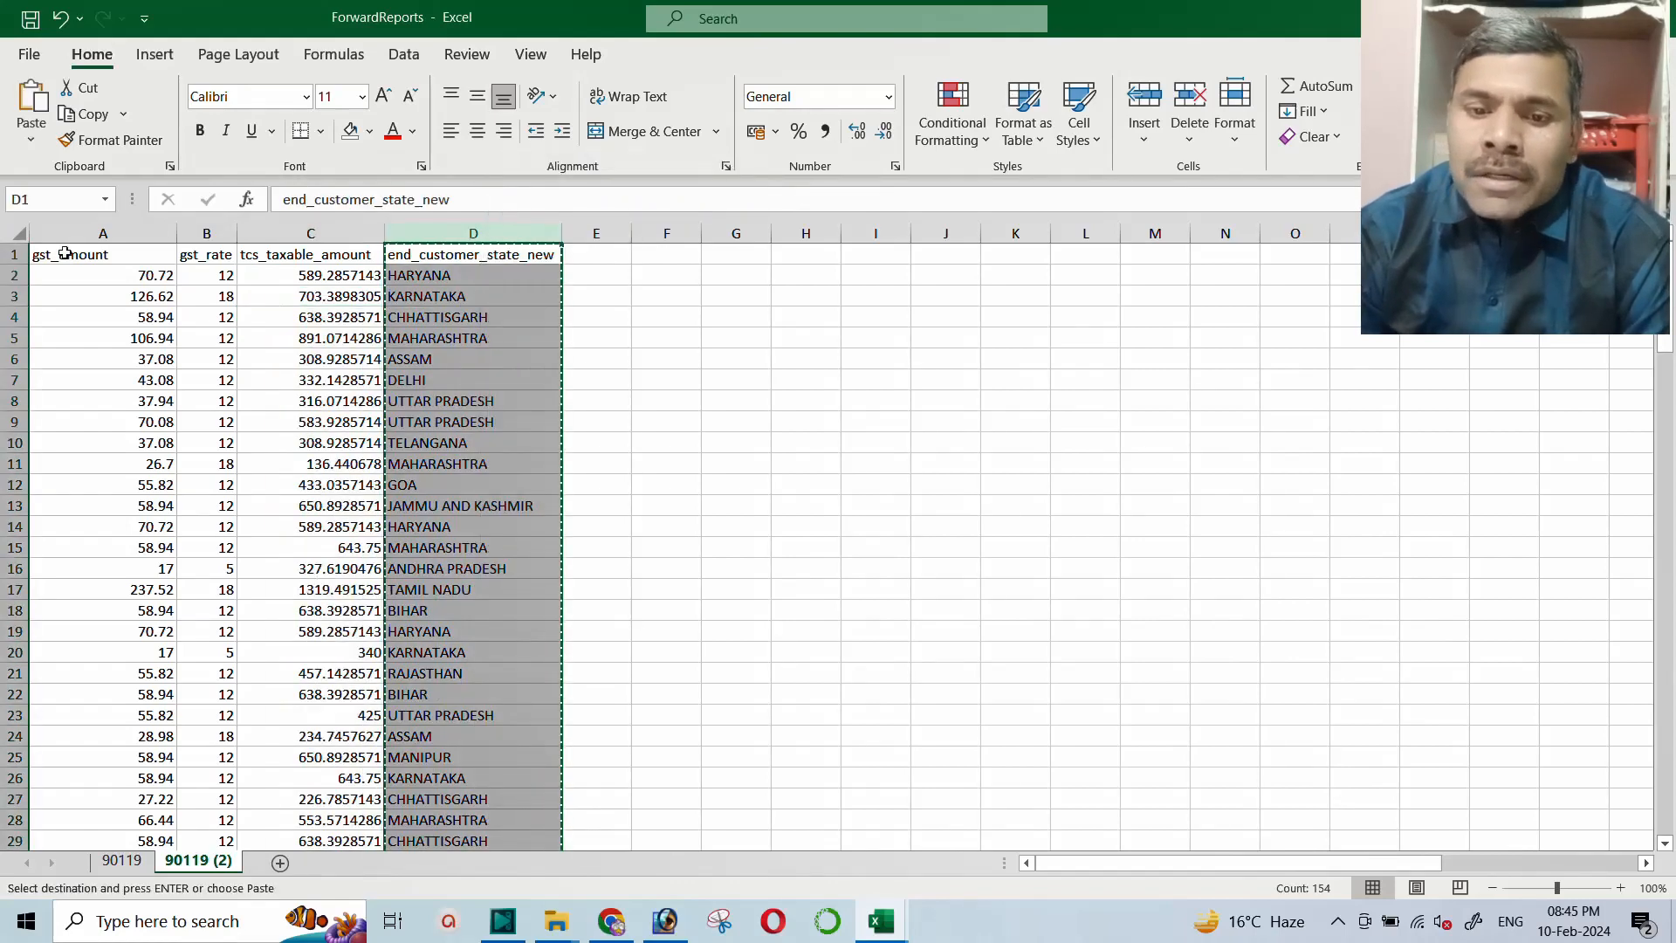
pyautogui.rightClick(68, 234)
pyautogui.click(151, 400)
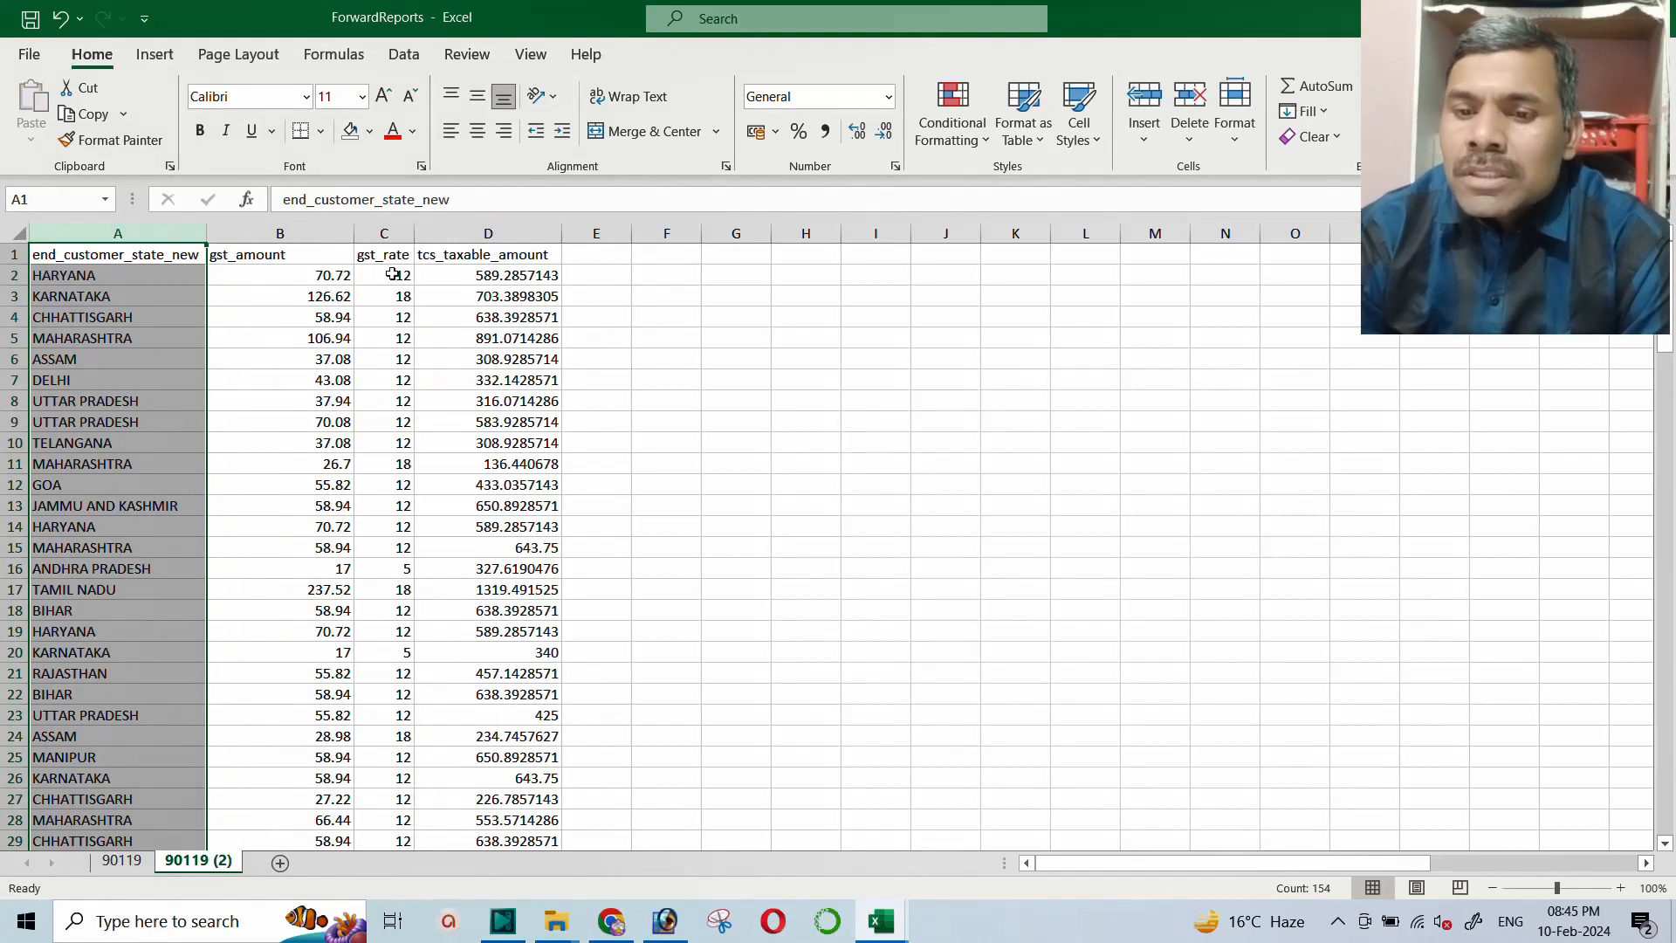
# Cut the gst_rate column and insert it directly before the gst_amount column
pyautogui.rightClick(387, 227)
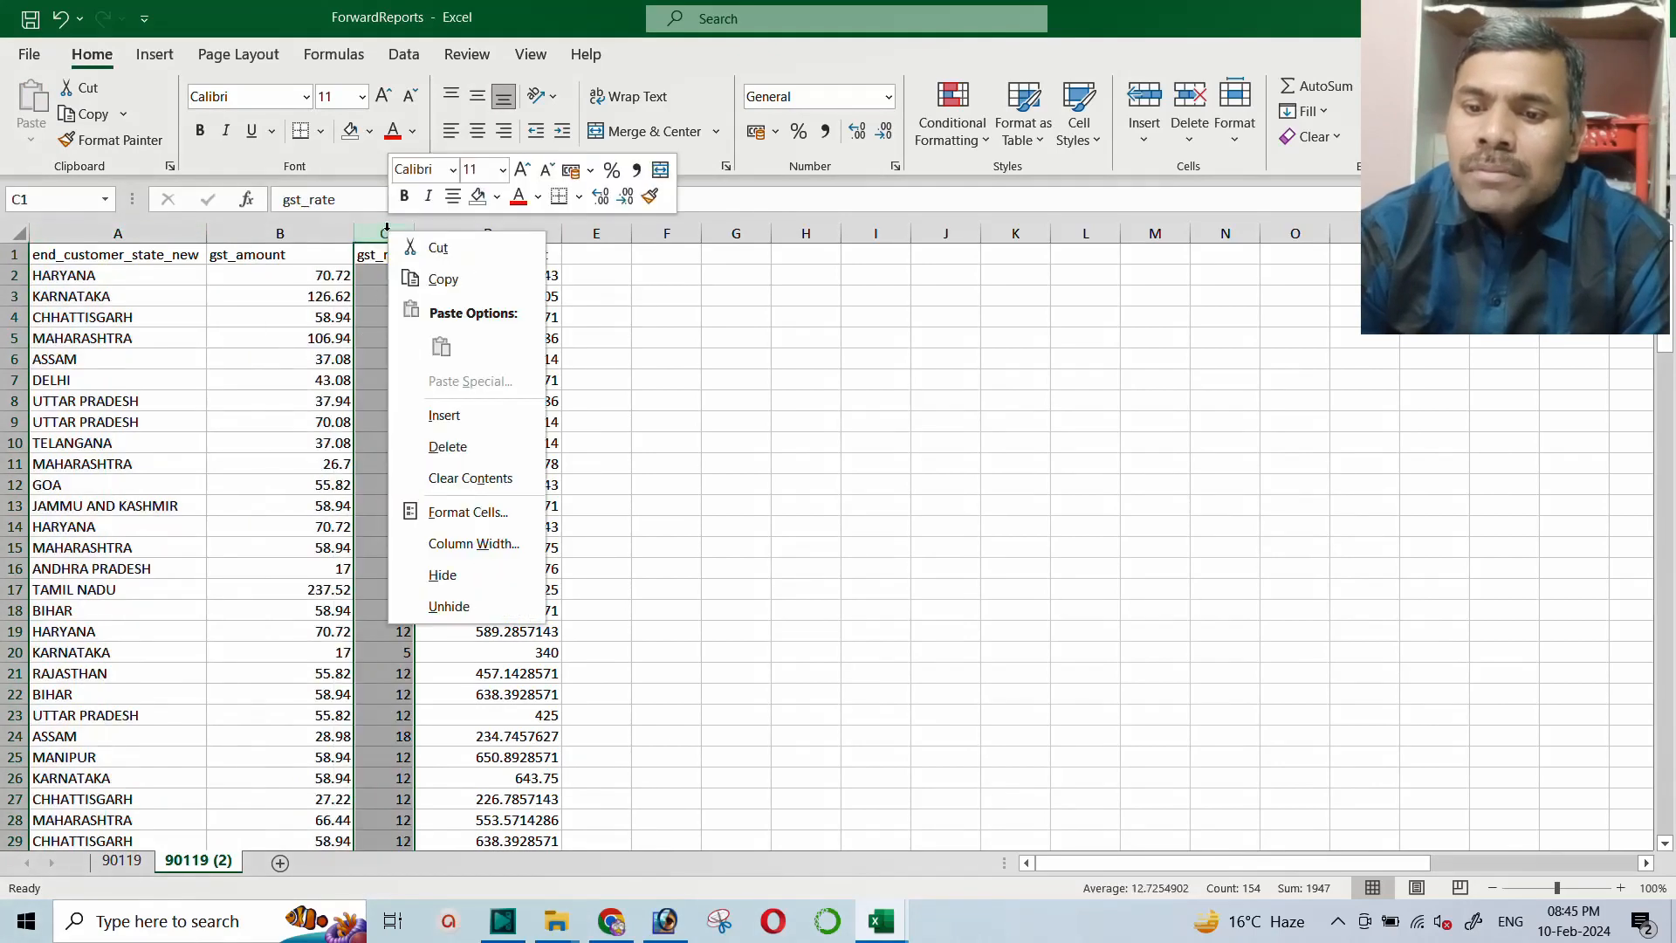
pyautogui.click(417, 247)
pyautogui.click(254, 229)
pyautogui.rightClick(253, 228)
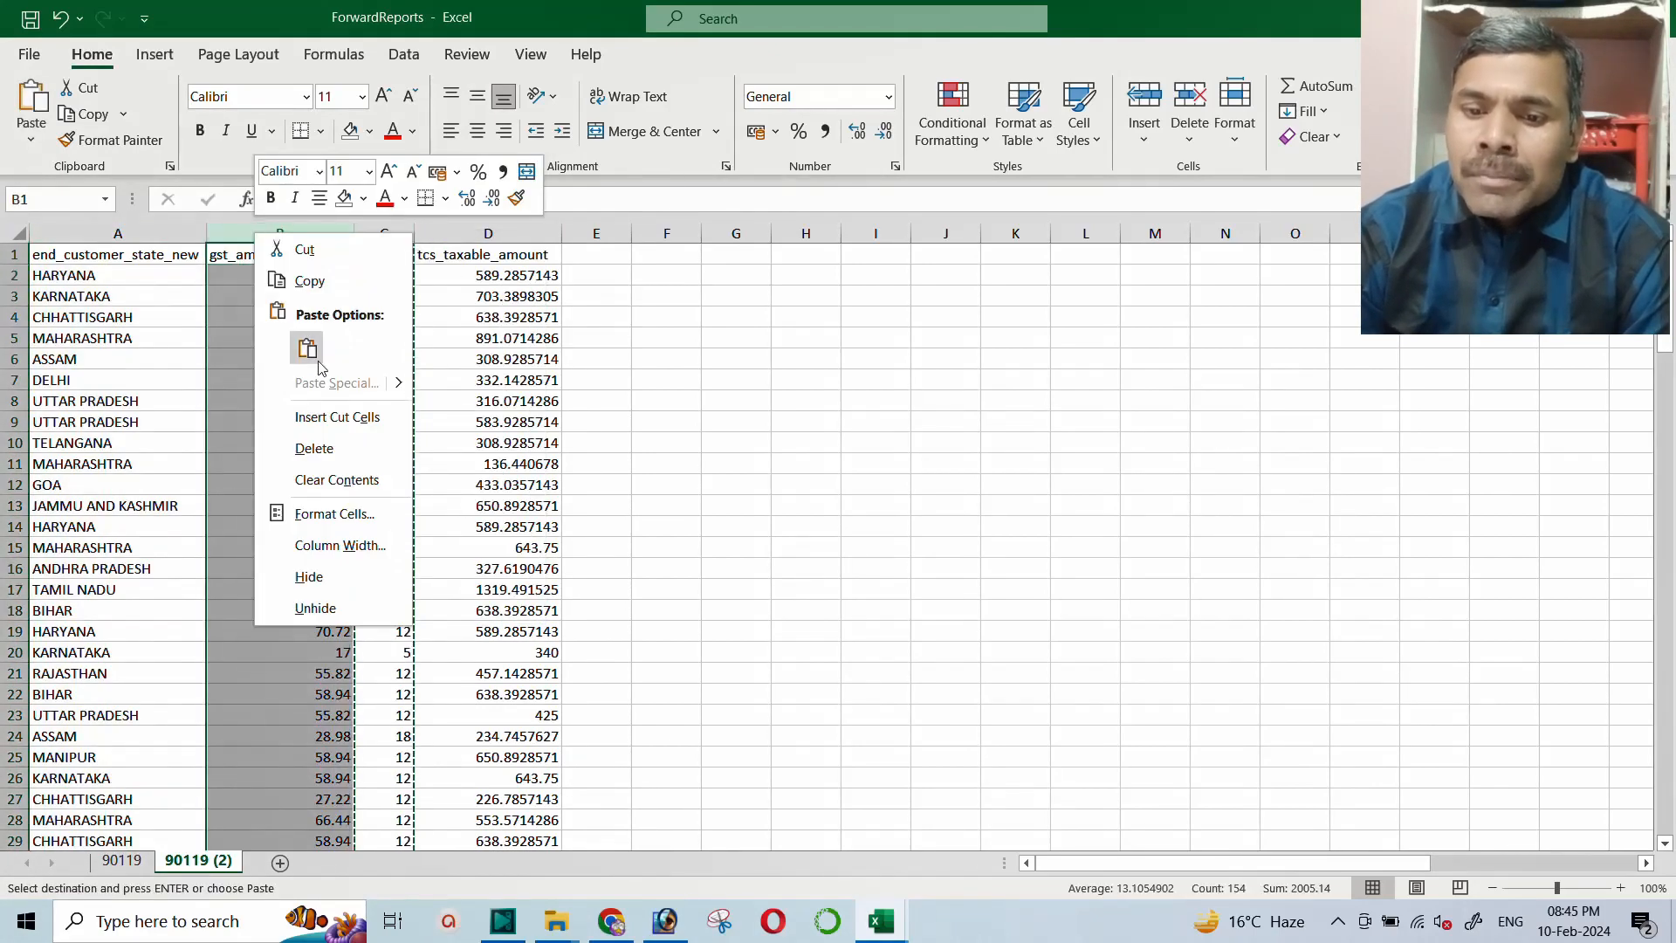
pyautogui.click(319, 415)
pyautogui.click(349, 277)
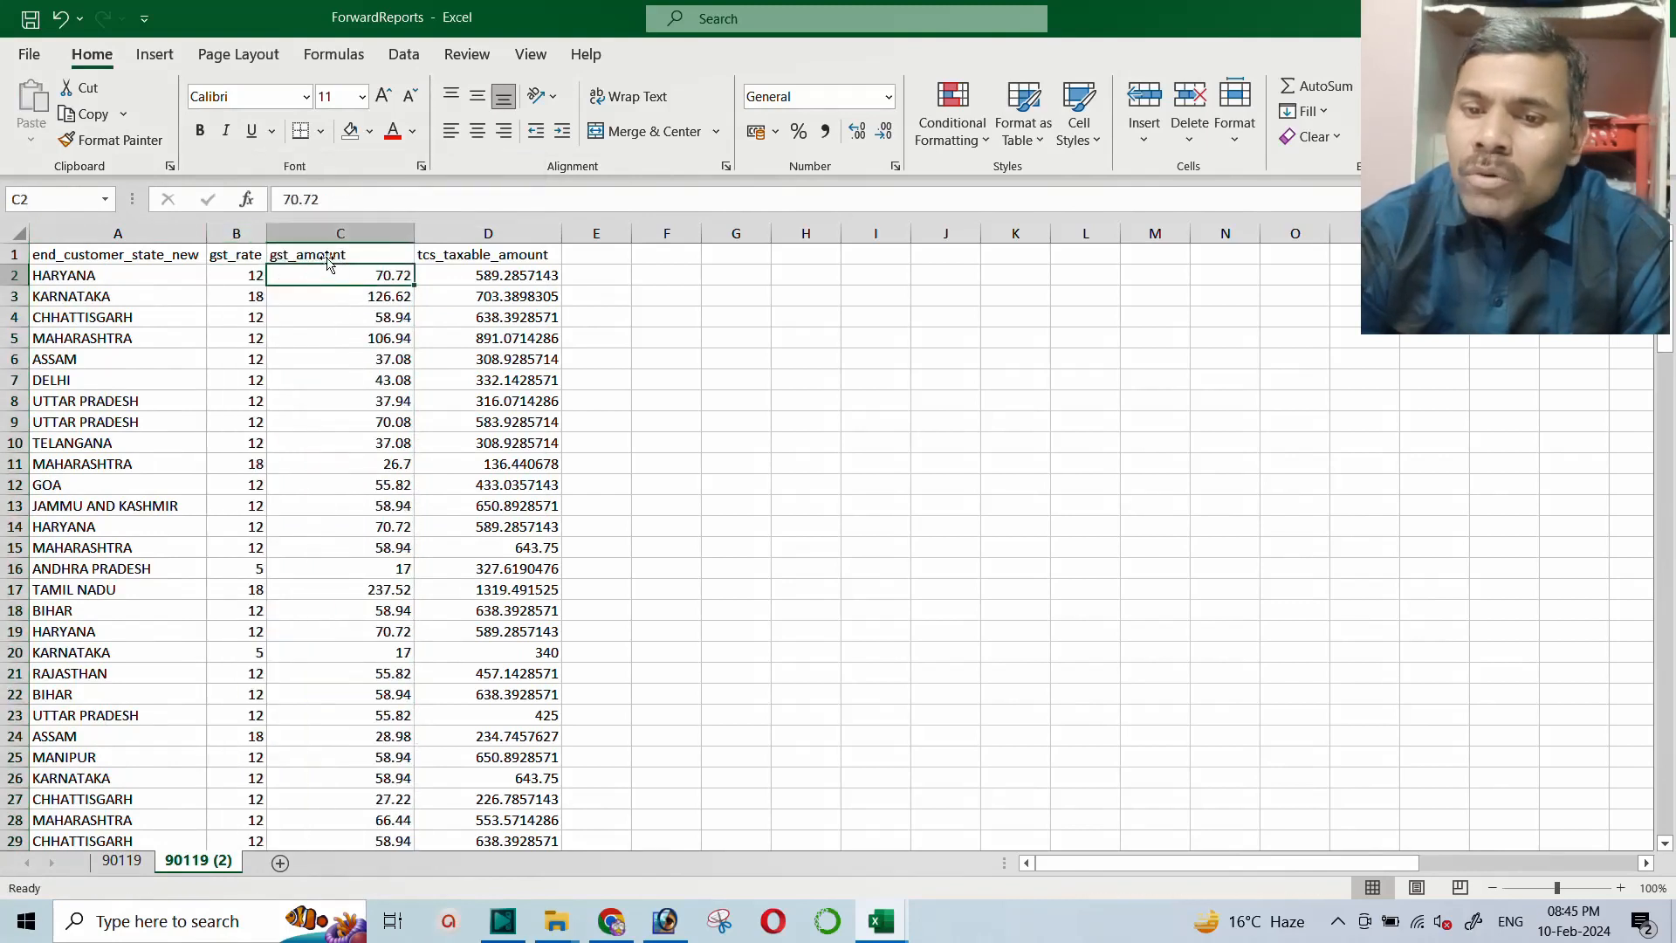
pyautogui.click(328, 255)
pyautogui.click(454, 258)
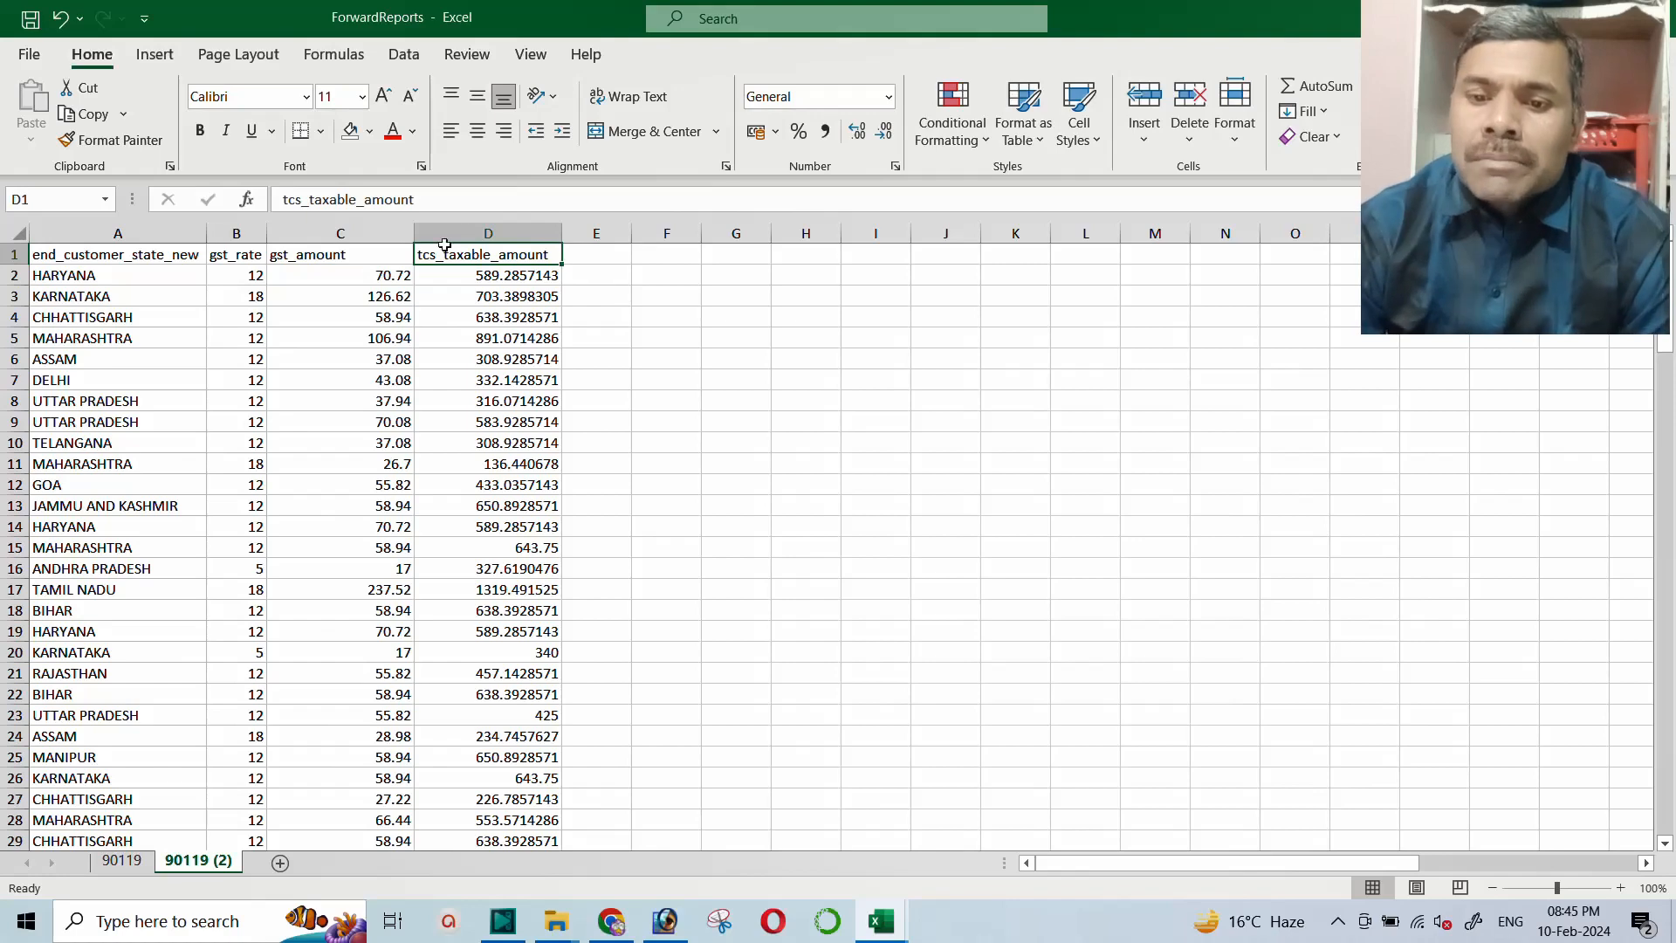
# Centre-align the entire gst_rate column
pyautogui.click(247, 234)
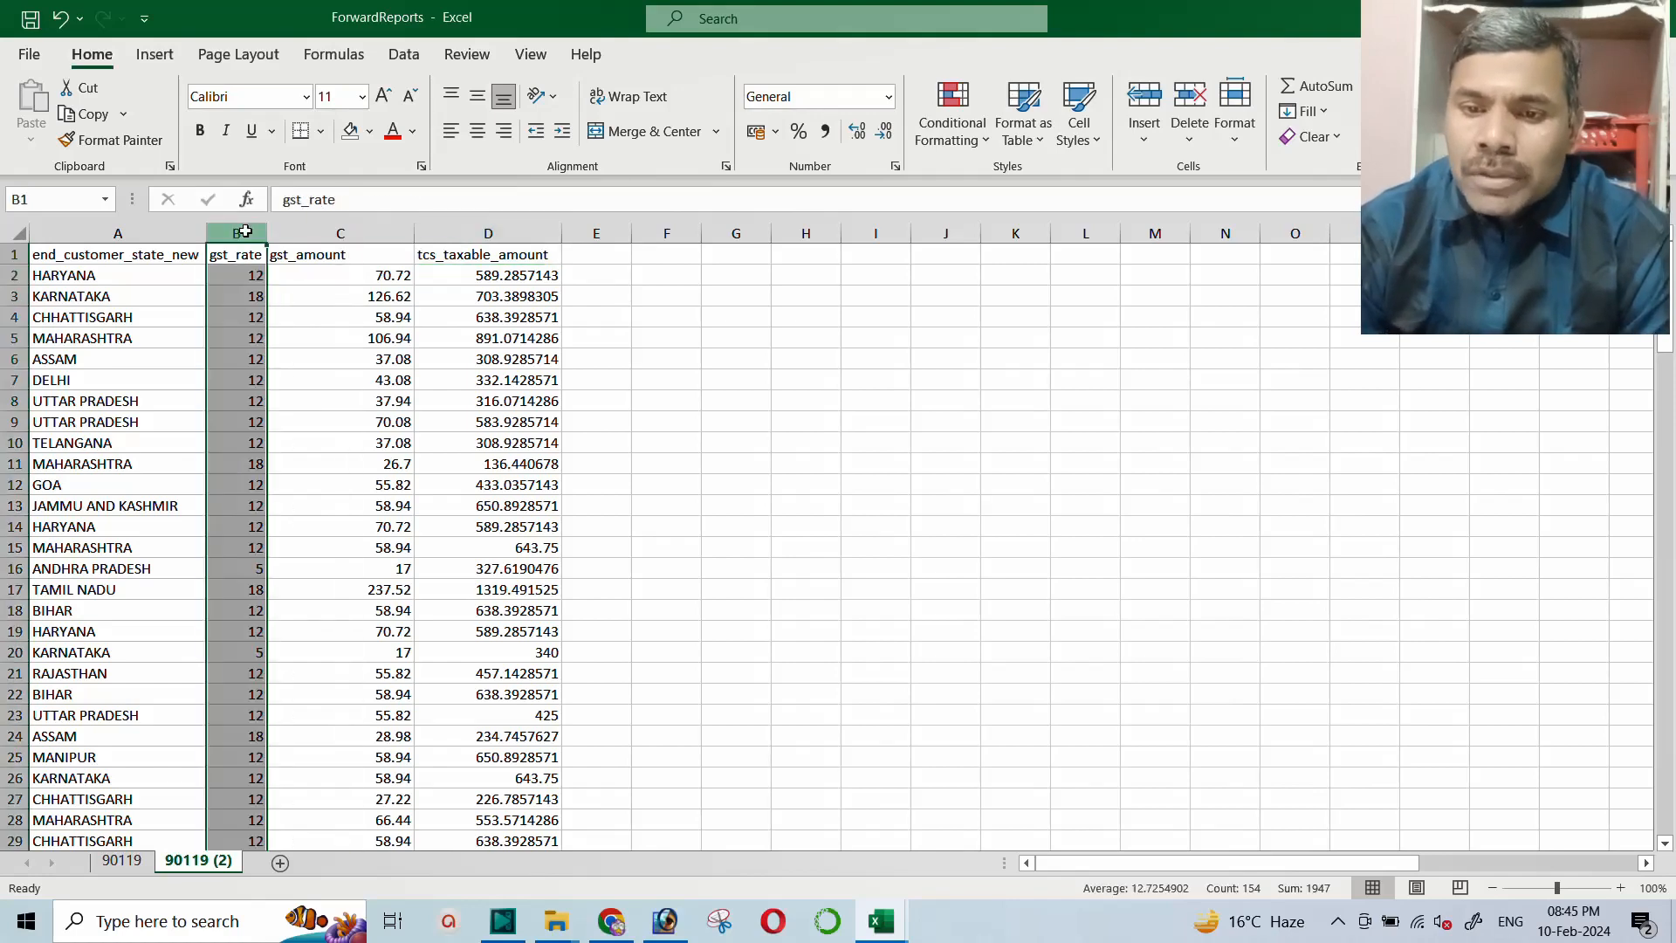
pyautogui.click(478, 131)
pyautogui.click(291, 275)
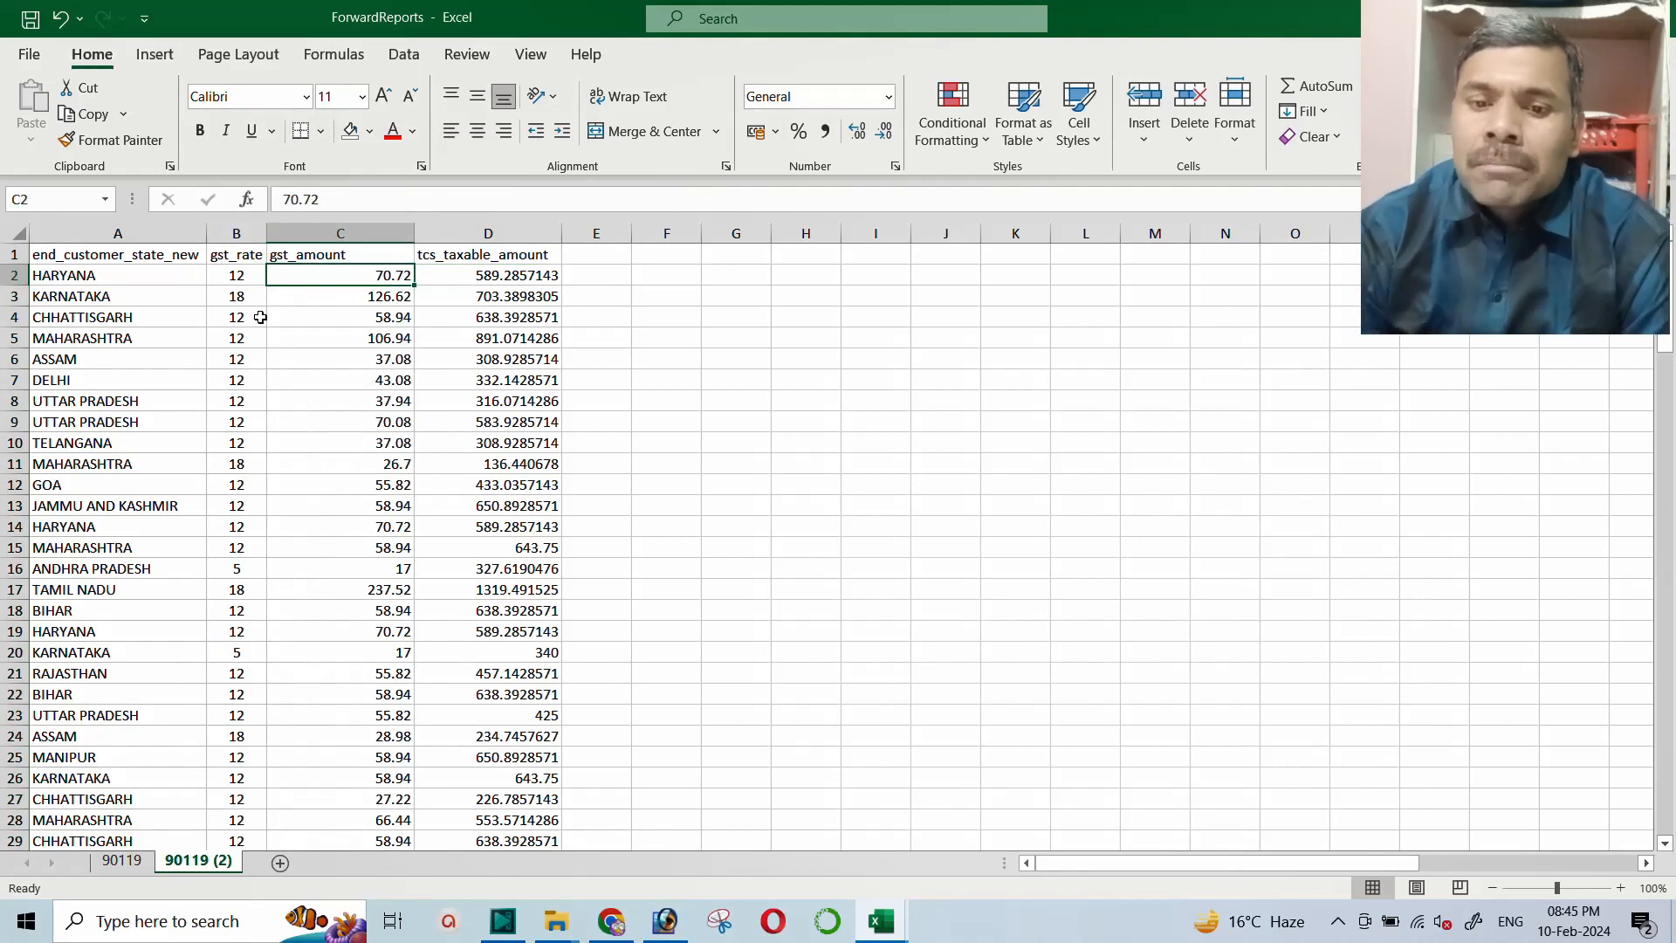
# Apply all borders to the combined table, including the empty row beneath it, A1:D155
pyautogui.moveTo(70, 262); pyautogui.dragTo(494, 820)
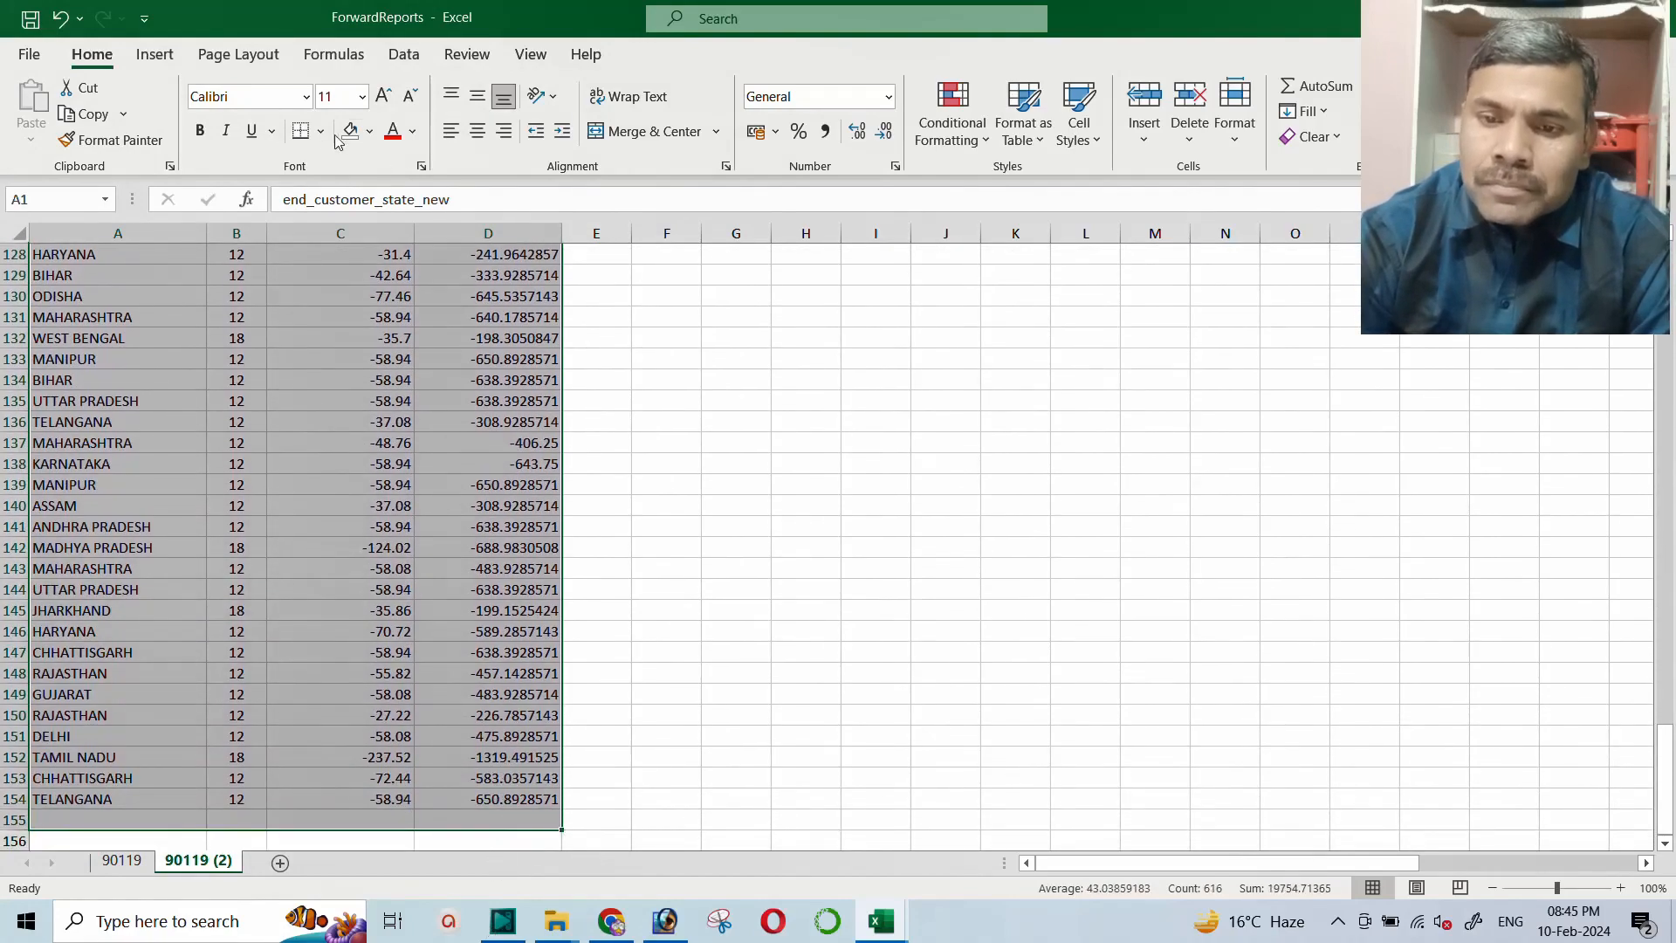
pyautogui.click(320, 131)
pyautogui.click(342, 353)
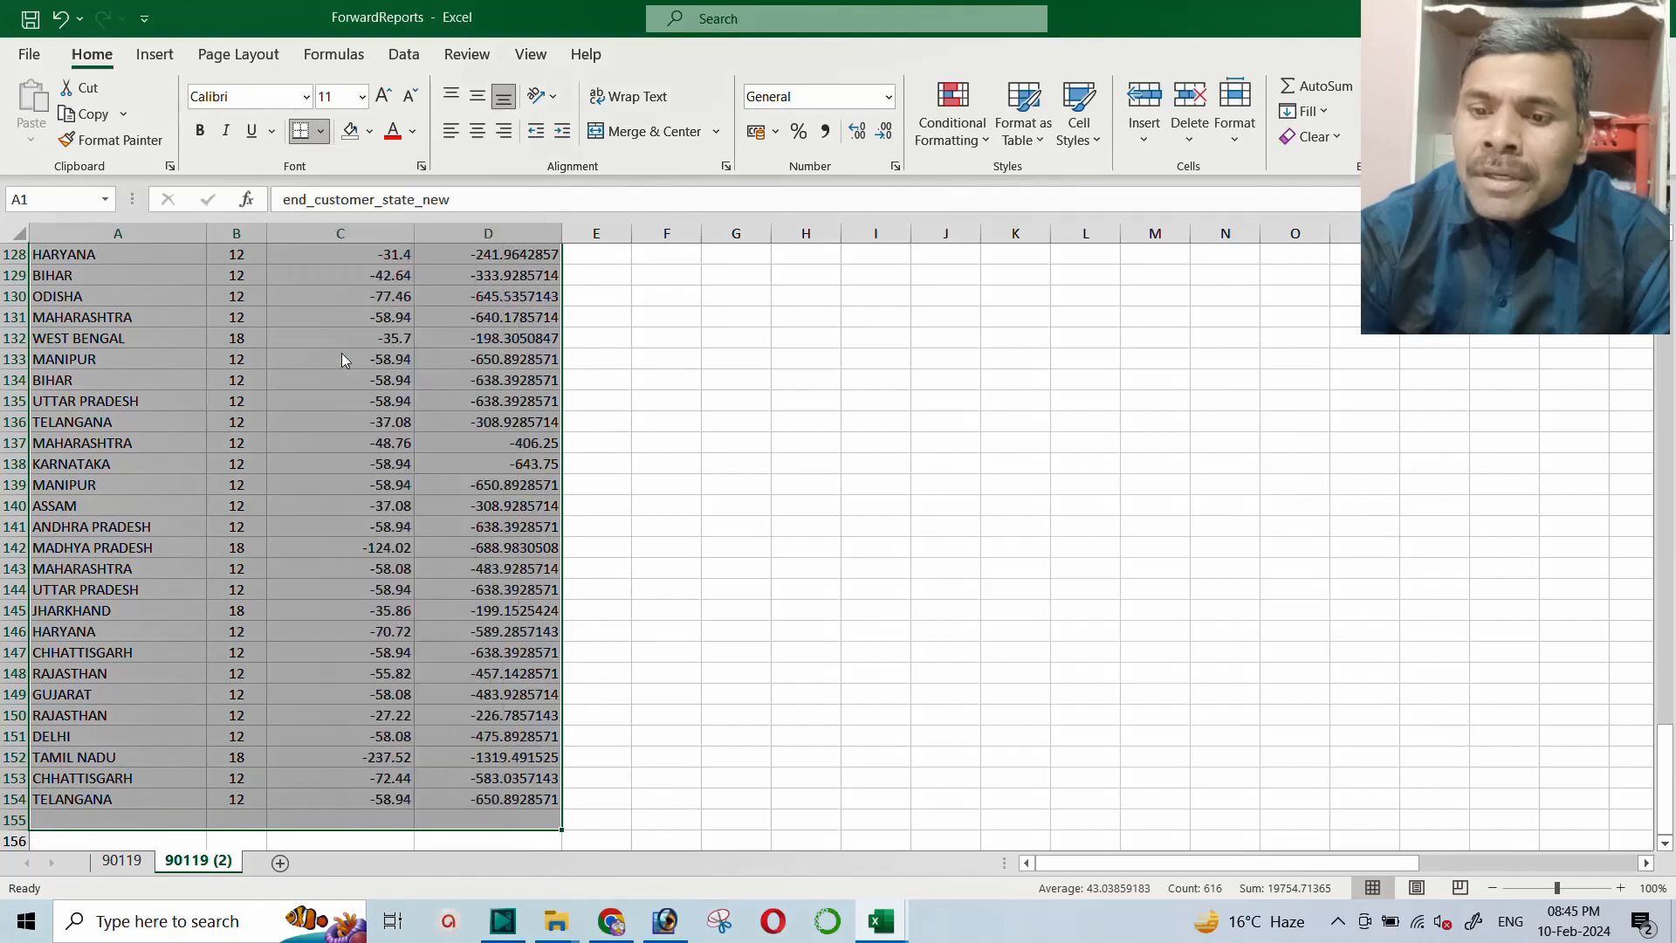
pyautogui.scroll(20, 343, 353)
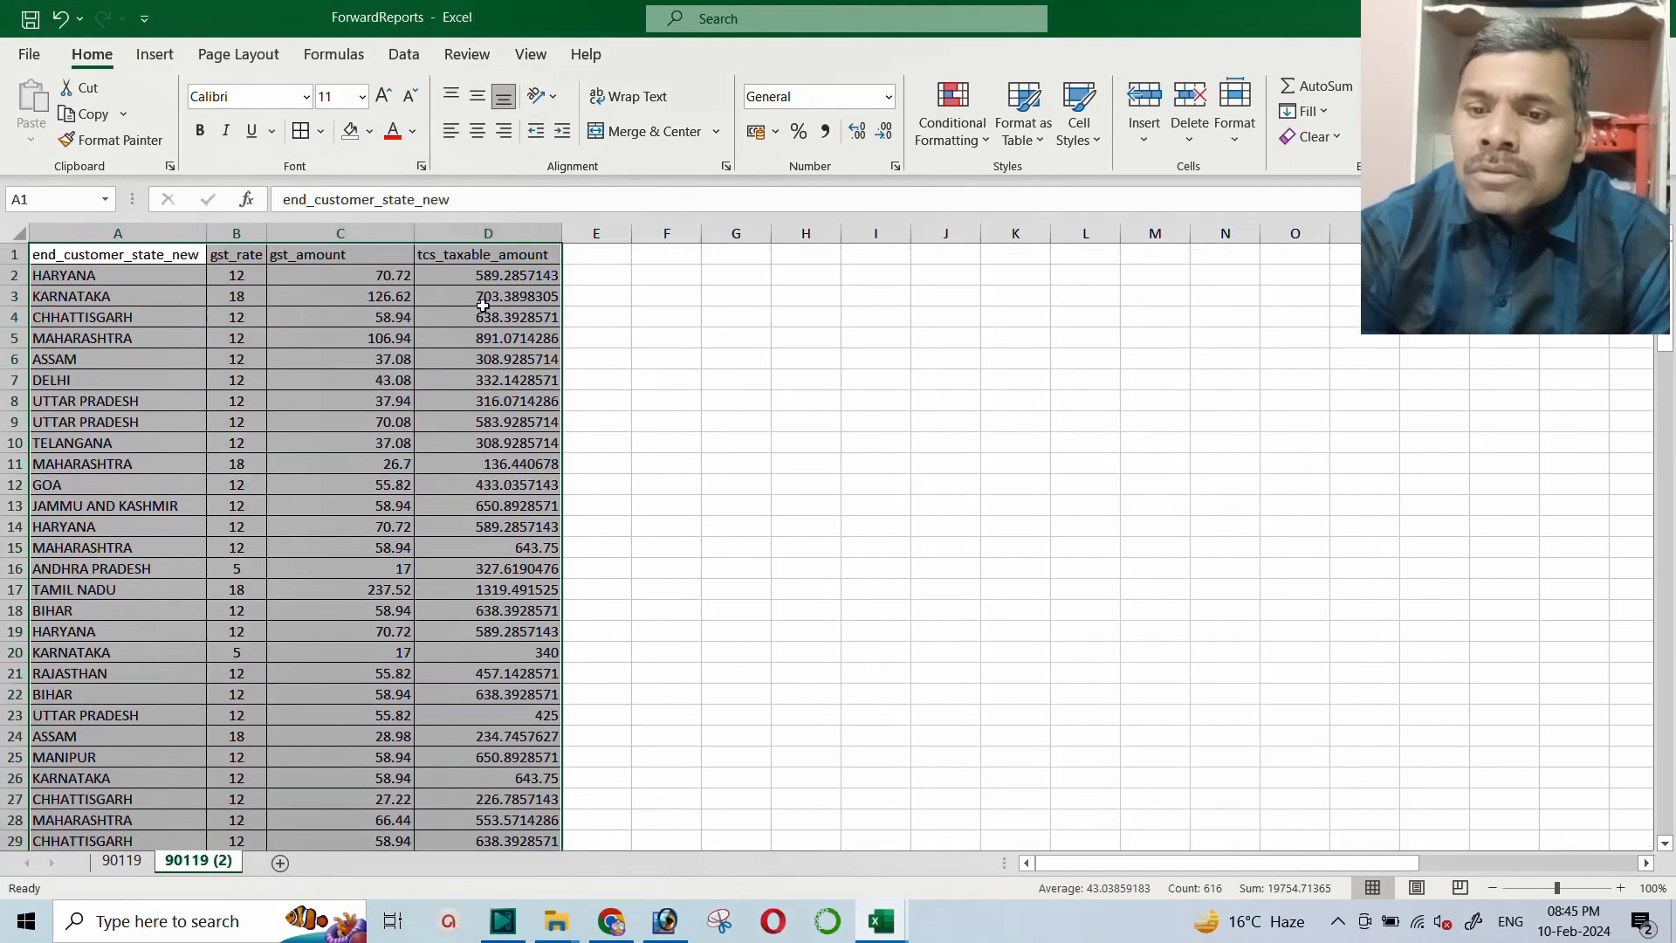
# Format the tcs_taxable_amount column as Number with 2 decimal places
pyautogui.click(476, 234)
pyautogui.rightClick(482, 235)
pyautogui.click(533, 521)
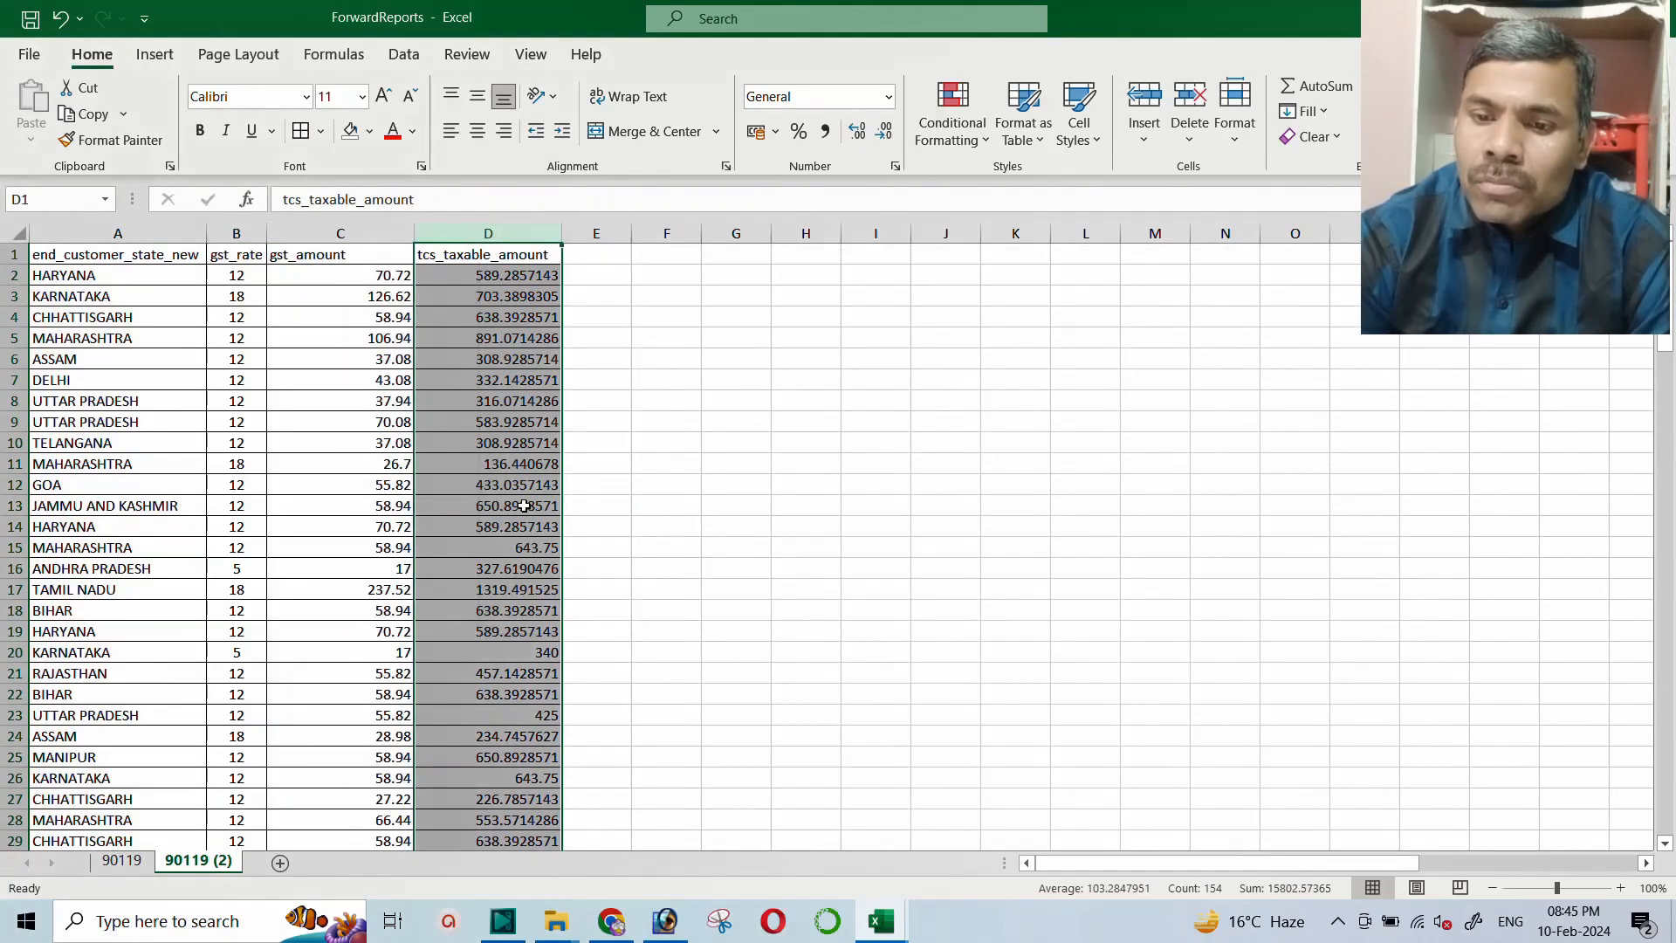
pyautogui.click(264, 354)
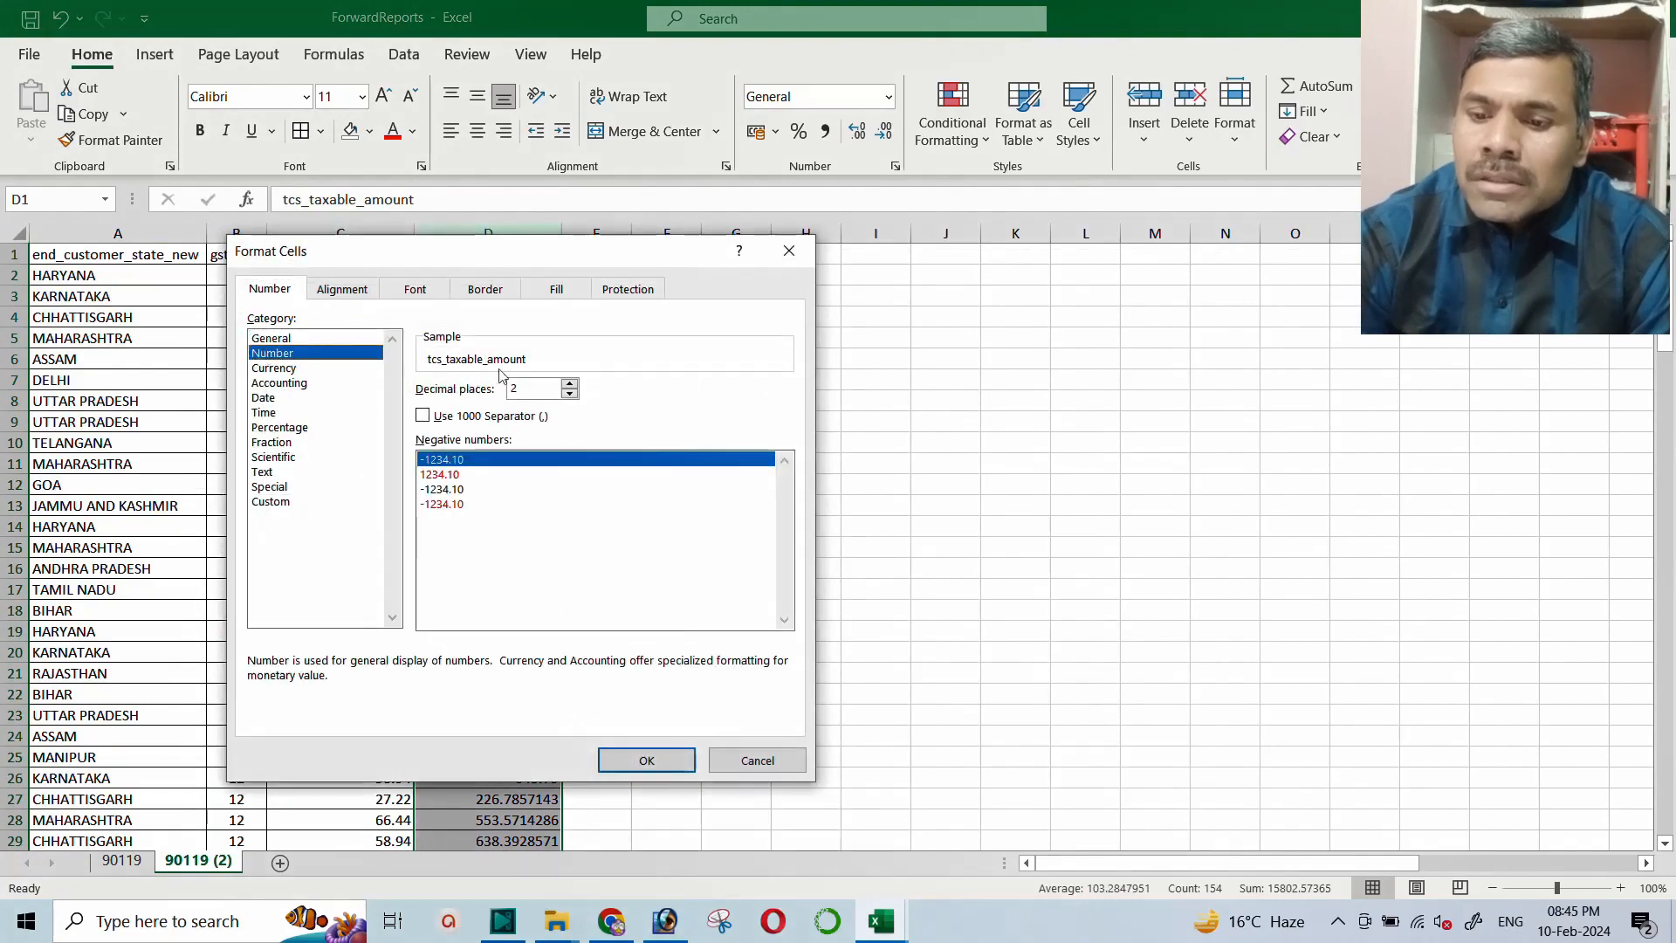
pyautogui.click(646, 759)
pyautogui.click(459, 489)
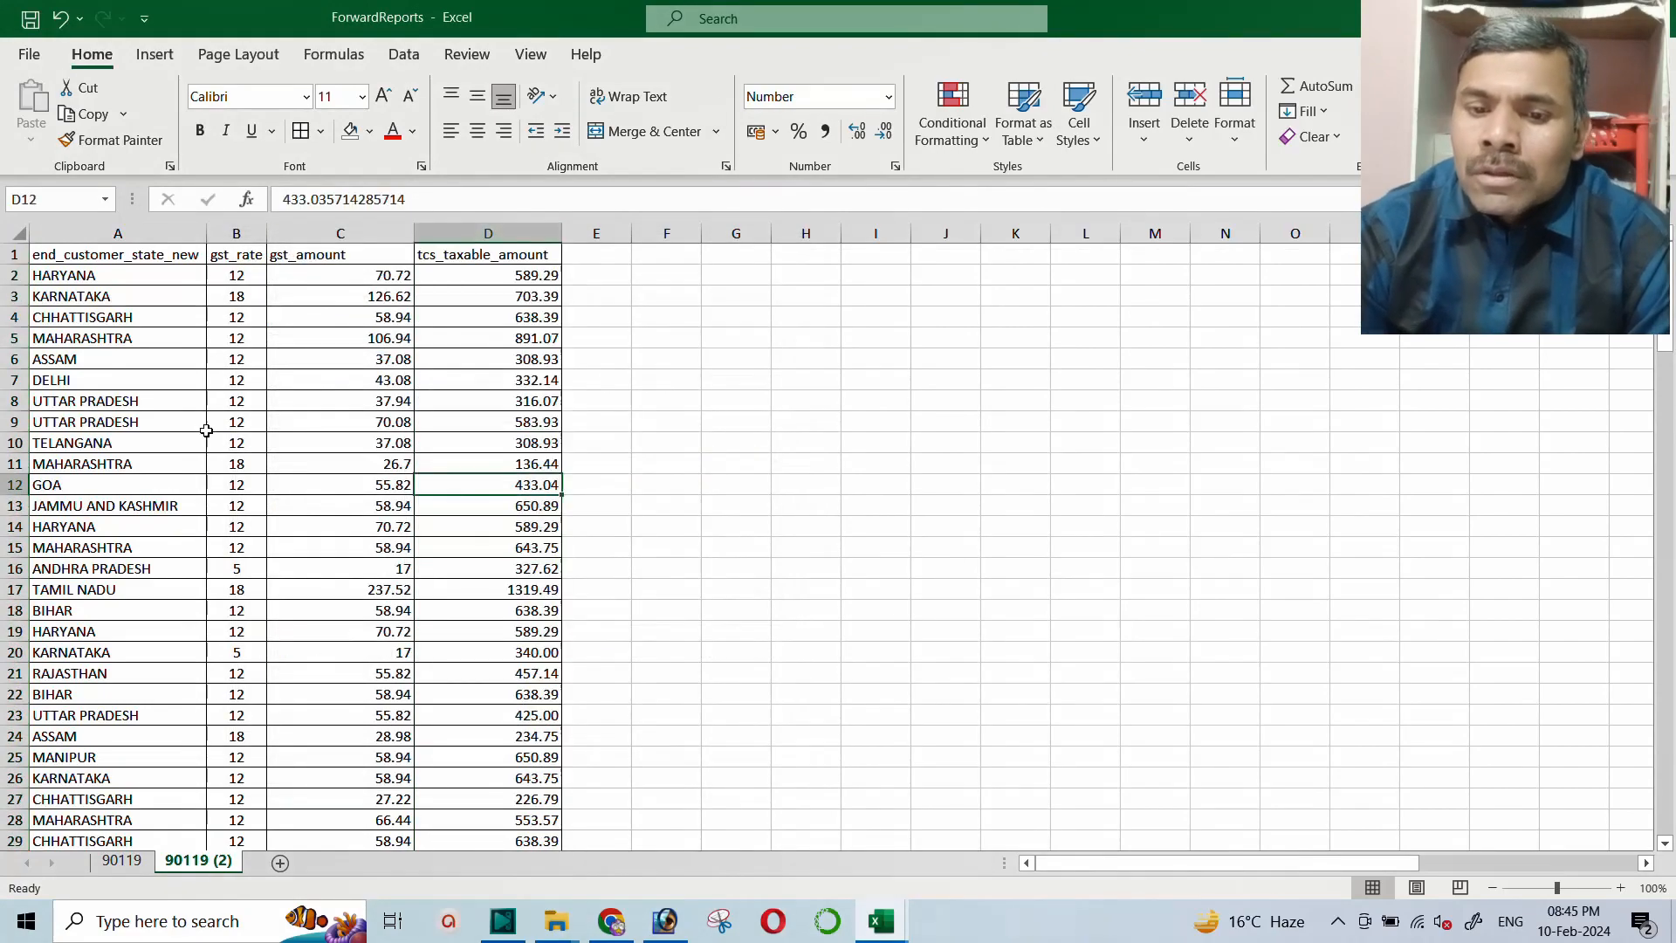
# Select cell C155, directly below the last gst_amount value
pyautogui.scroll(-19, 209, 422)
pyautogui.scroll(-20, 209, 421)
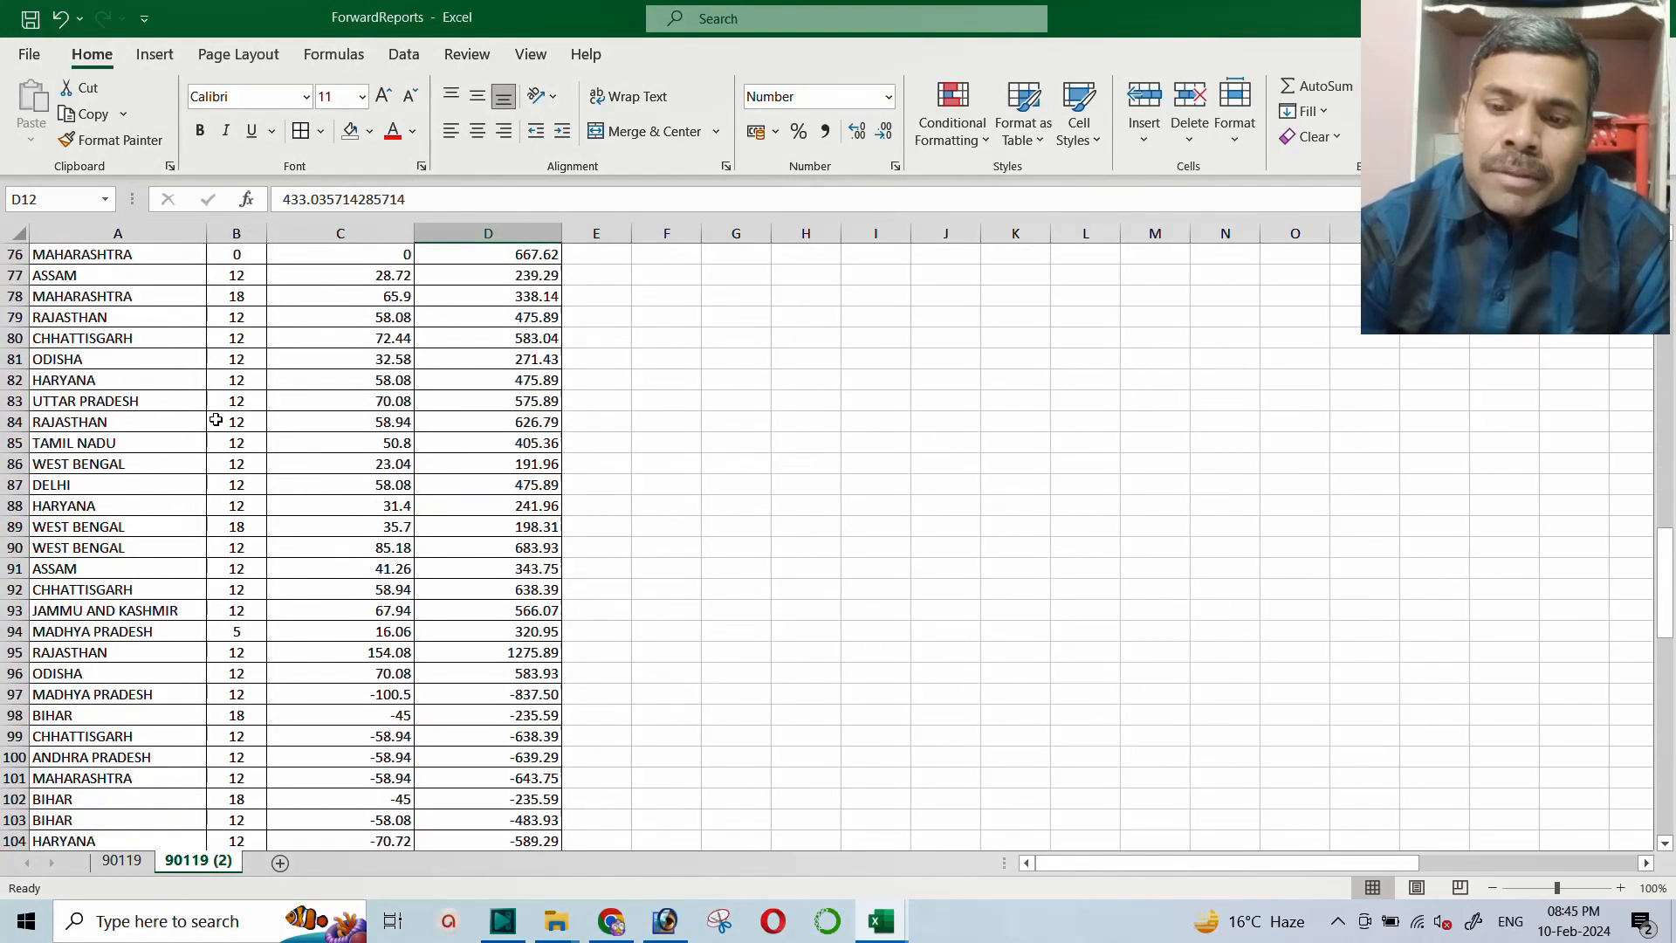
pyautogui.click(247, 525)
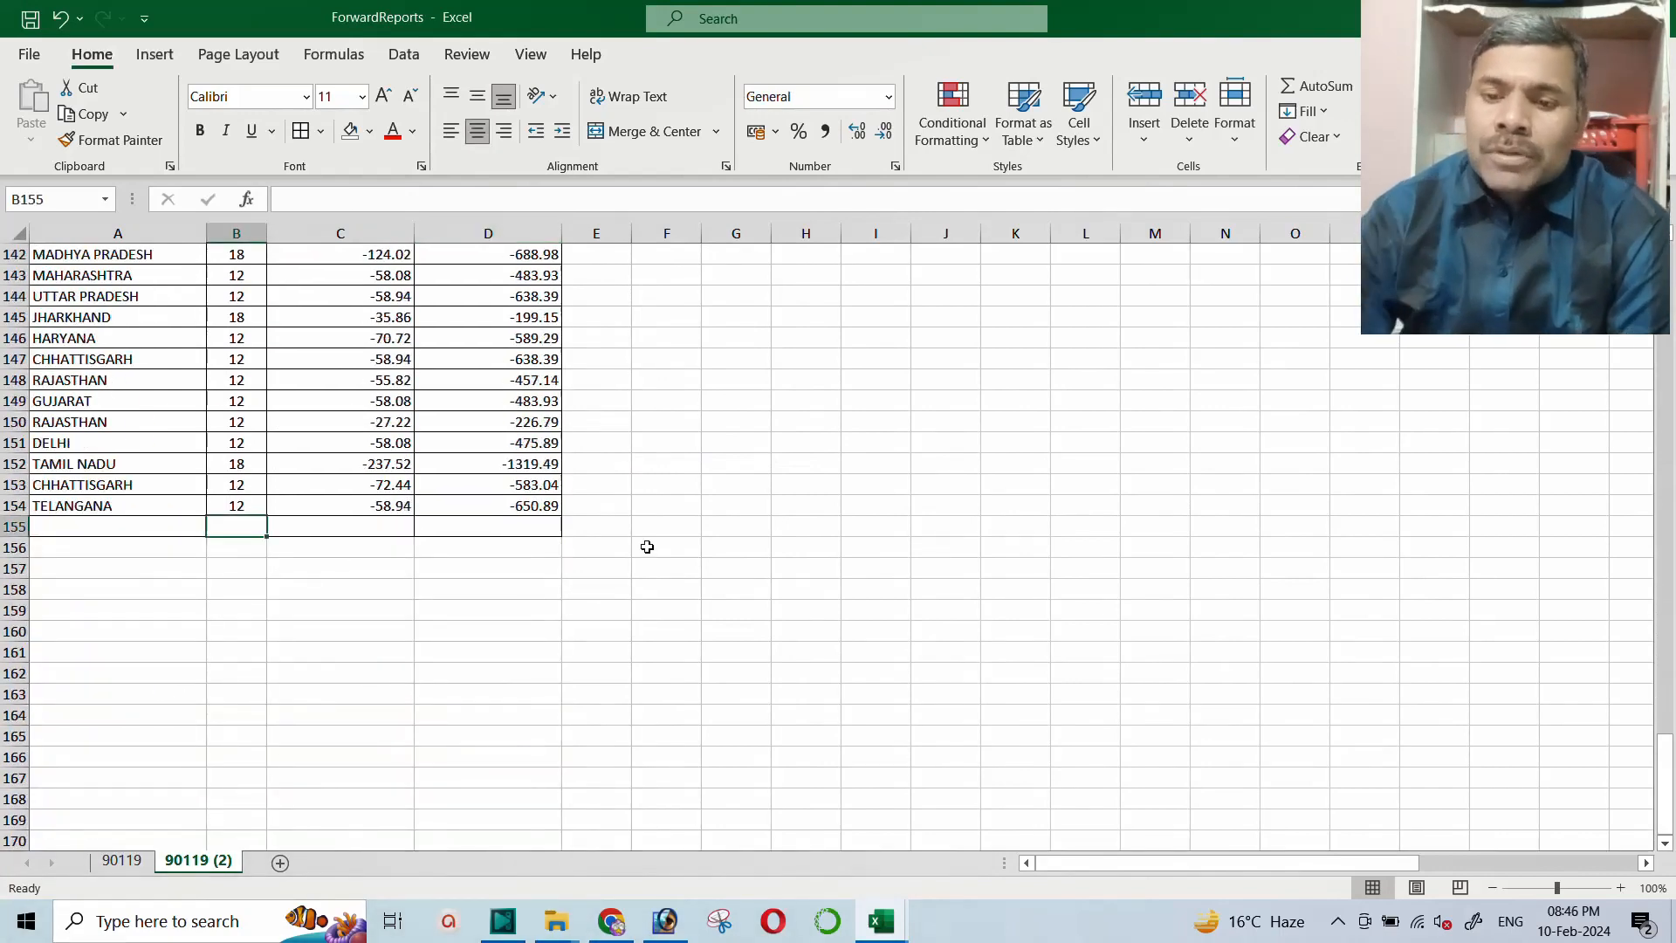
pyautogui.scroll(6, 313, 469)
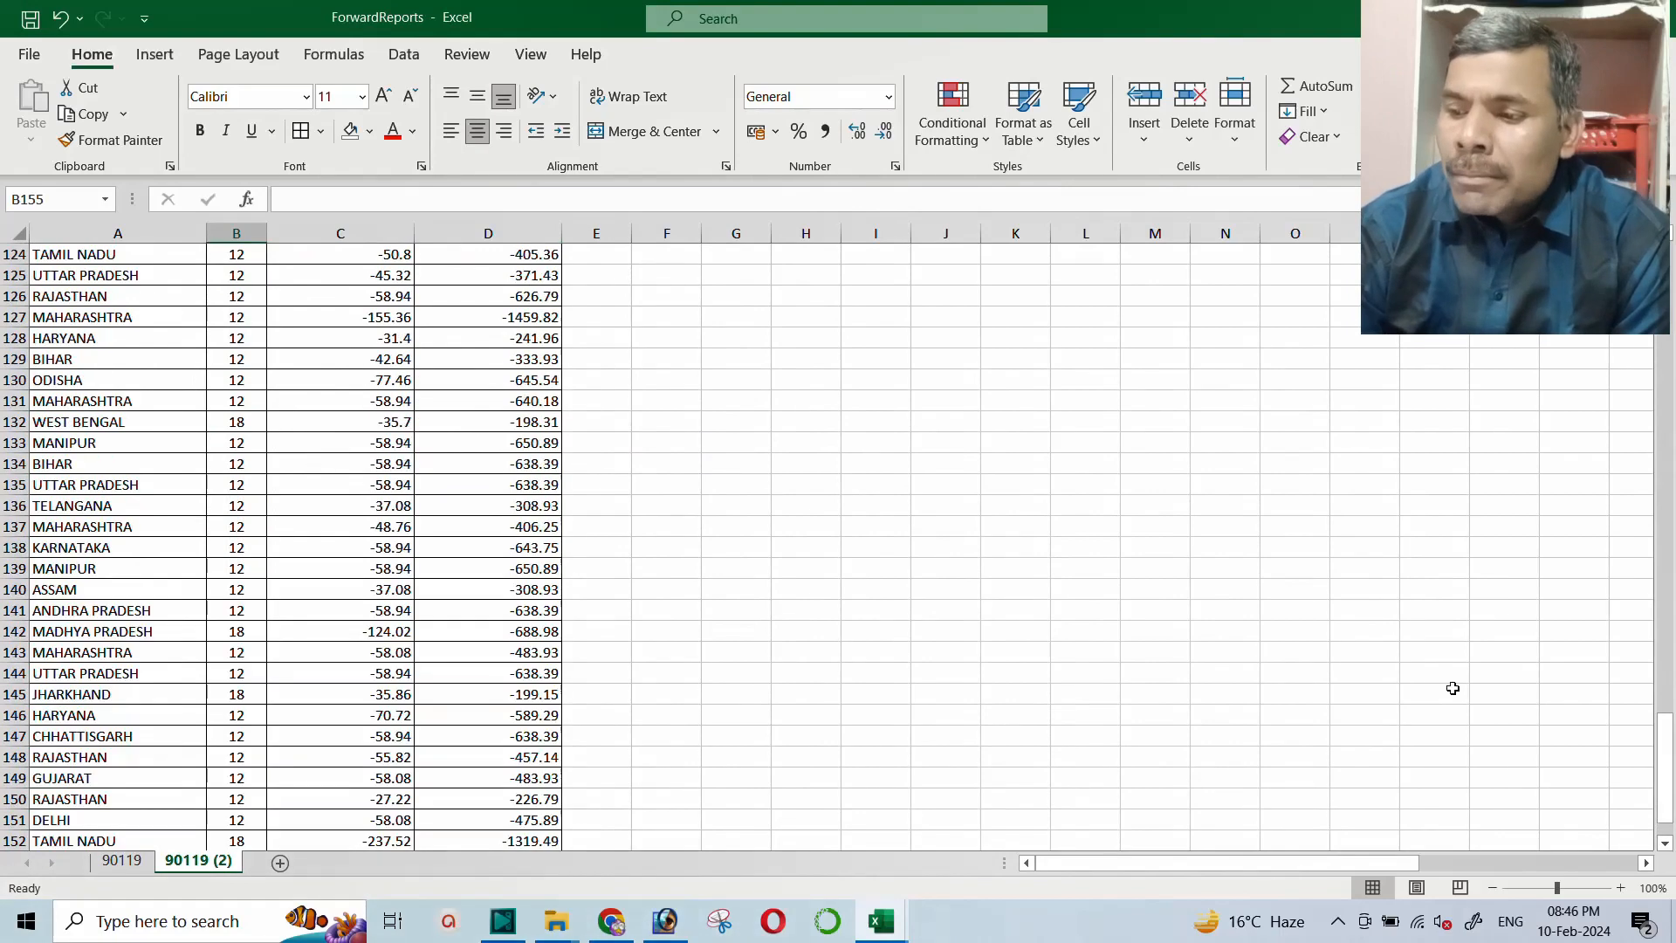
pyautogui.scroll(-3, 443, 575)
pyautogui.scroll(-1, 443, 576)
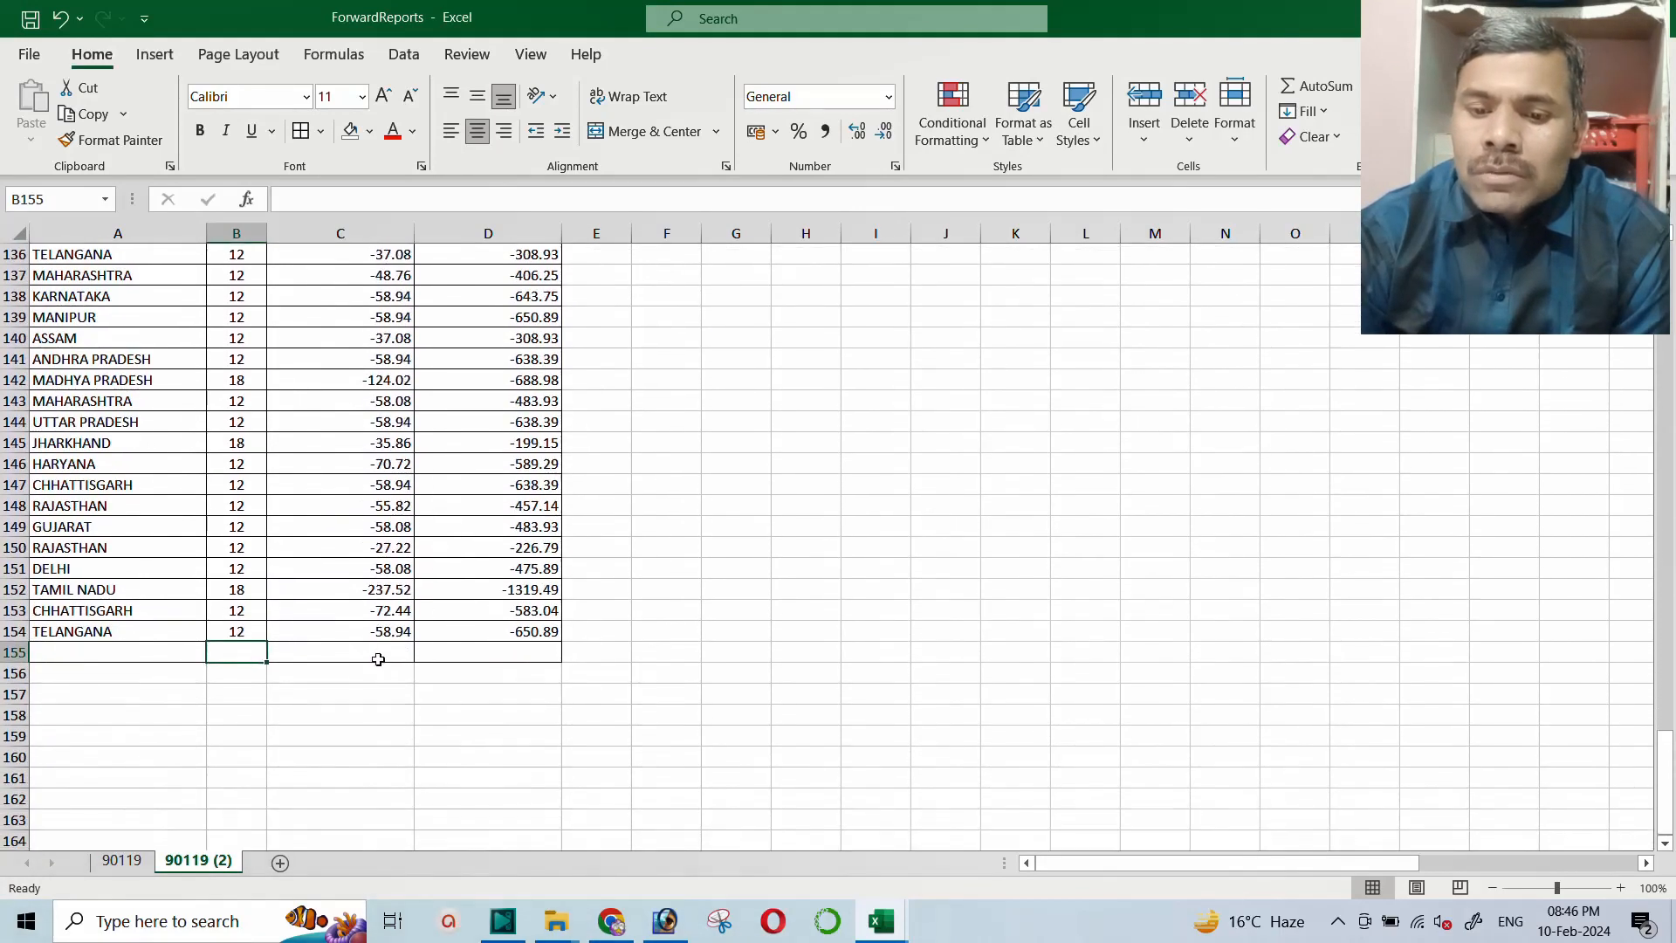
pyautogui.press('Right')
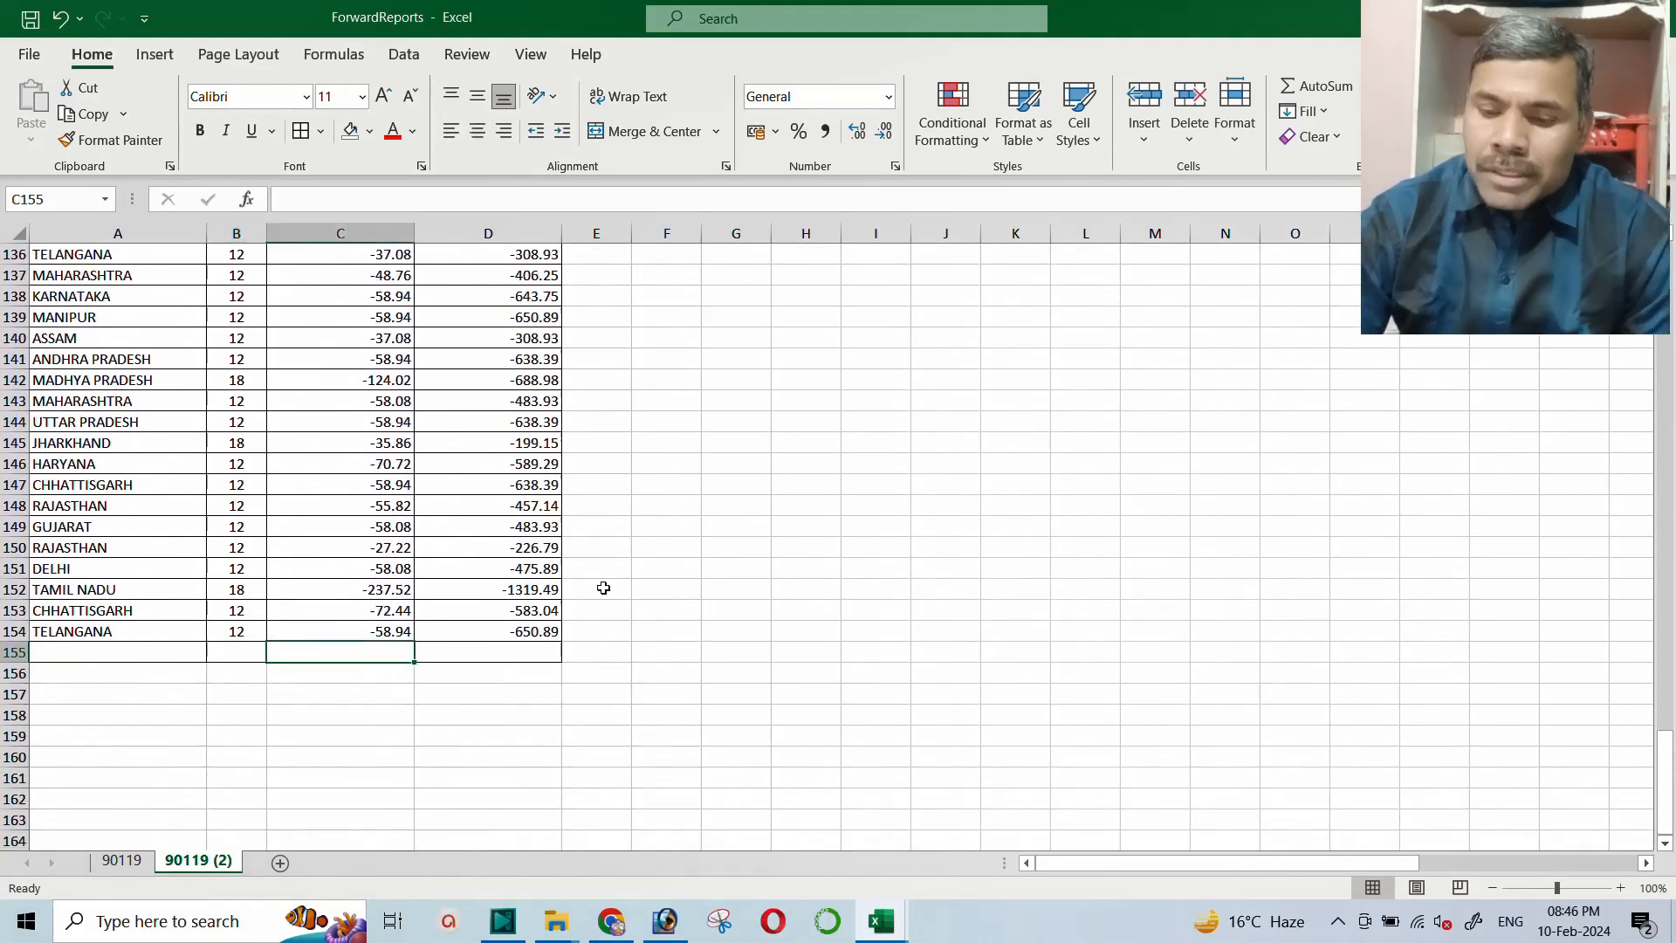
pyautogui.write('=')
pyautogui.press('Escape')
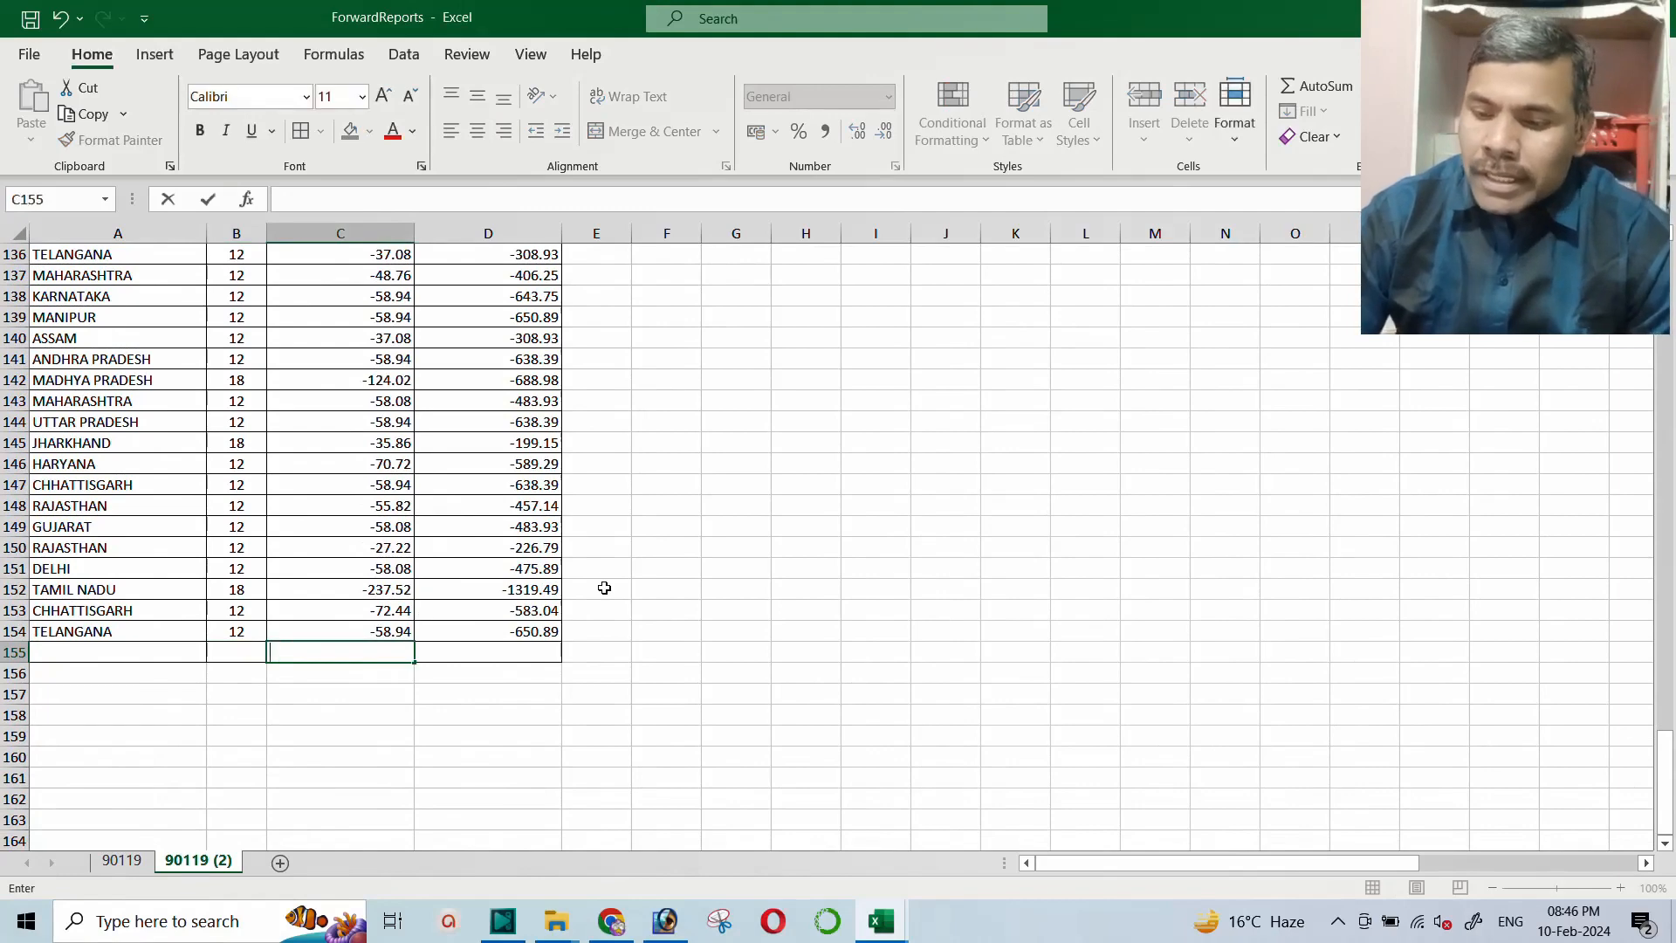
pyautogui.press('Escape')
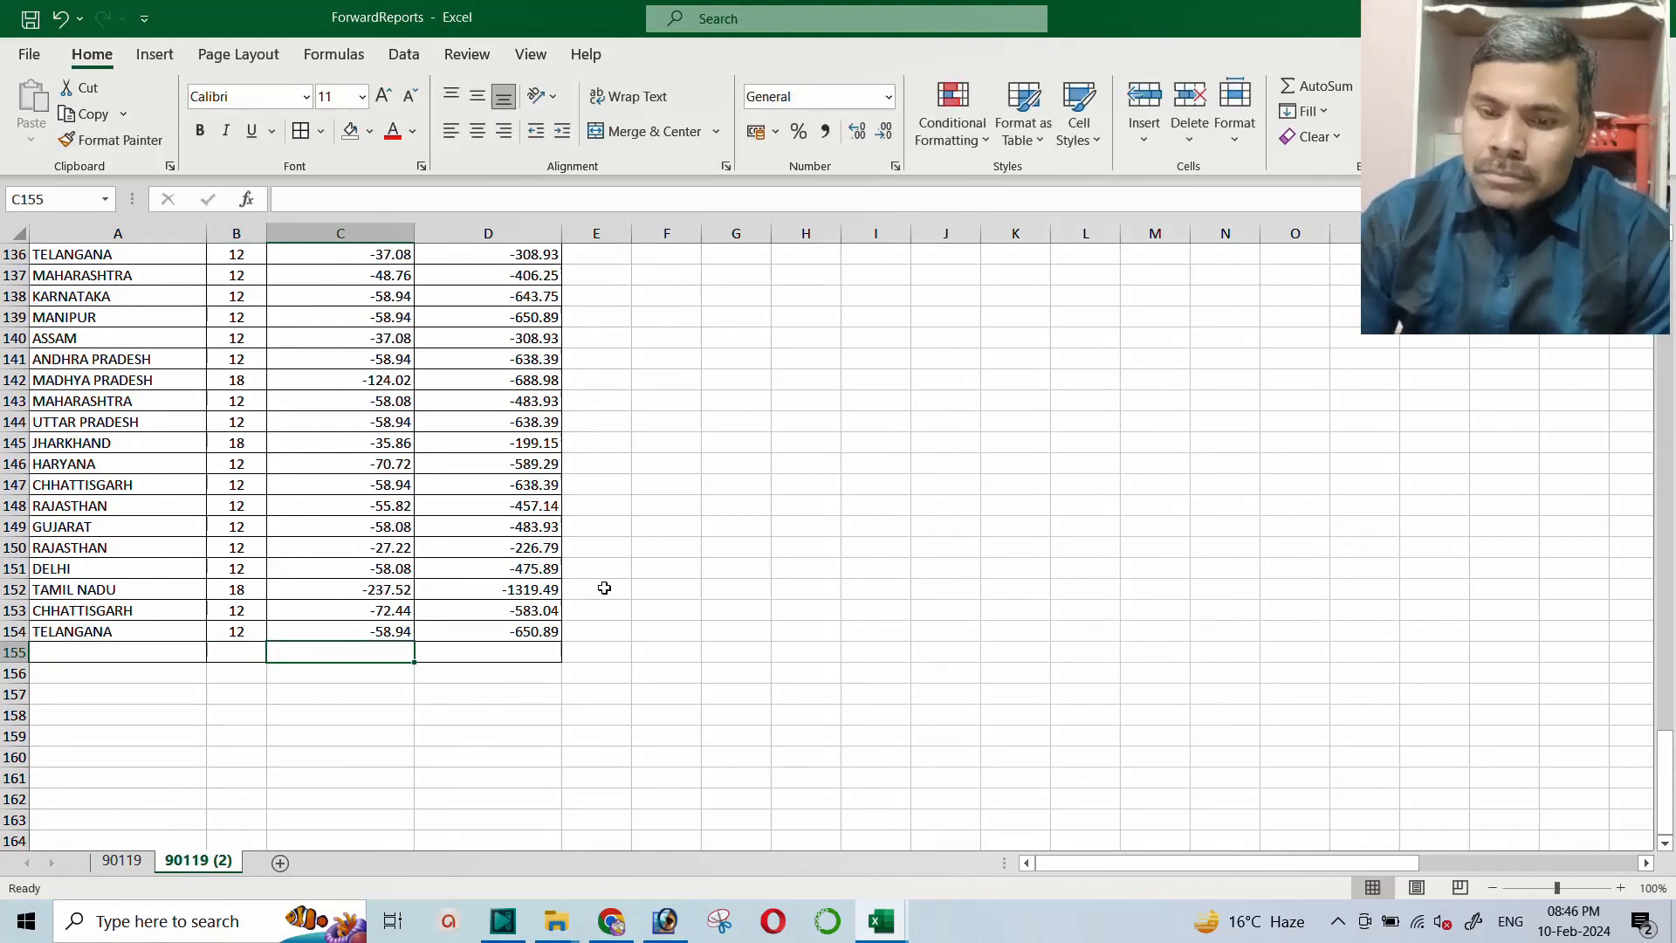
# Total the gst_amount values in C155 with =SUM(C2:C154) and make the total bold
pyautogui.hotkey('alt', '=')
pyautogui.press('Return')
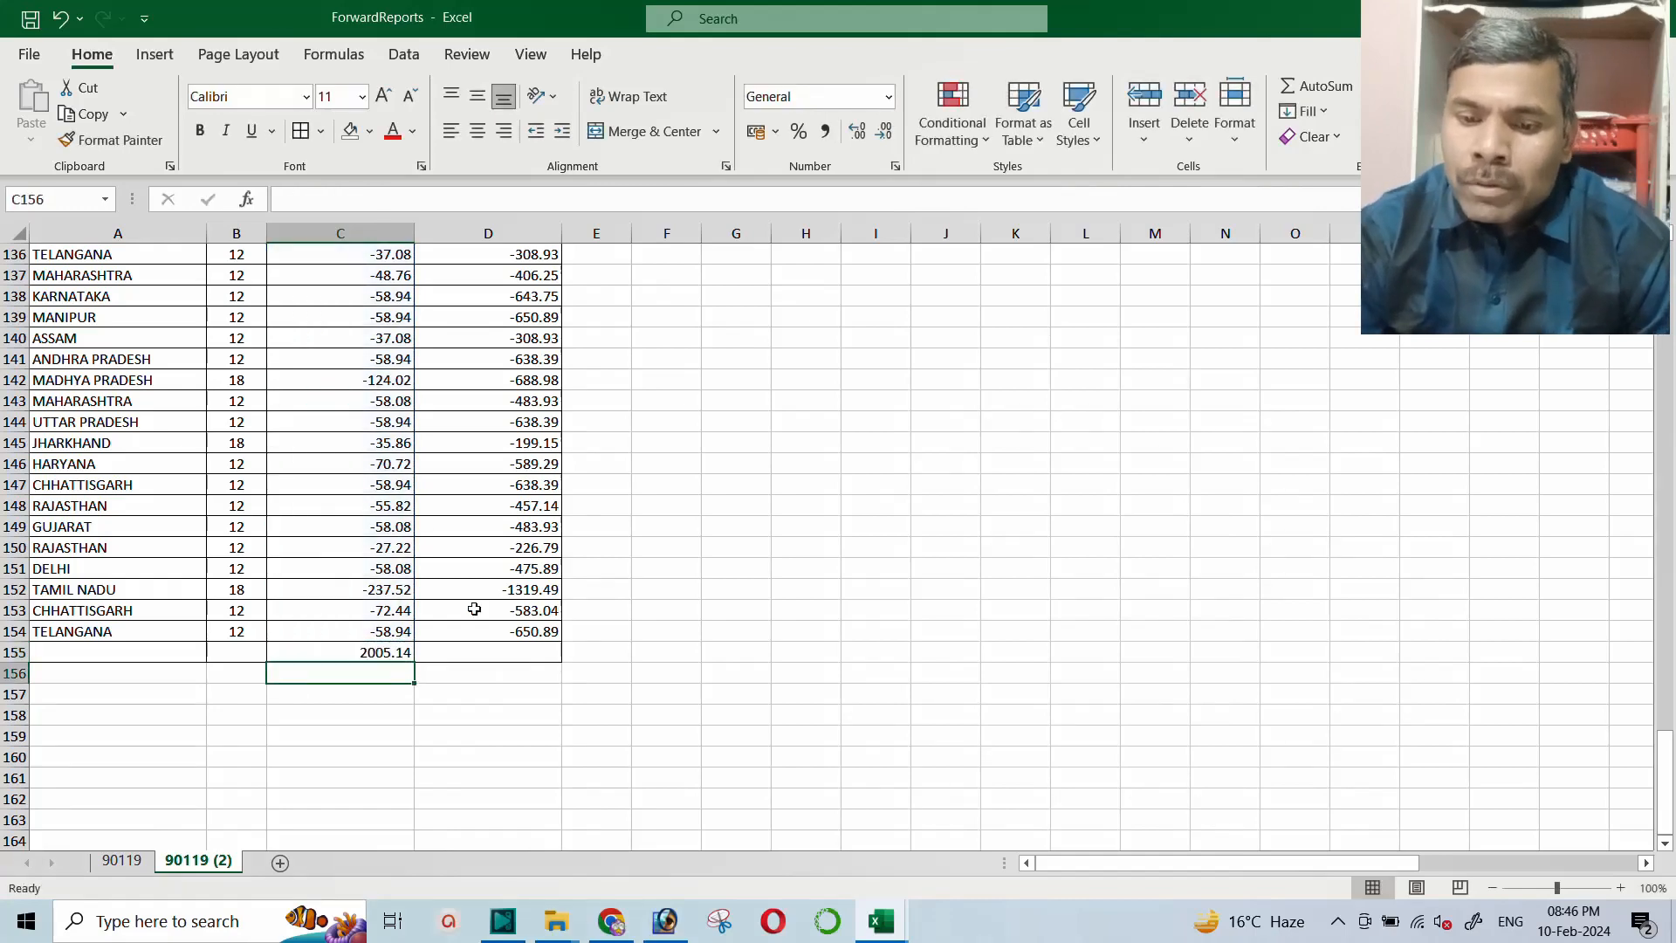
pyautogui.press('Up')
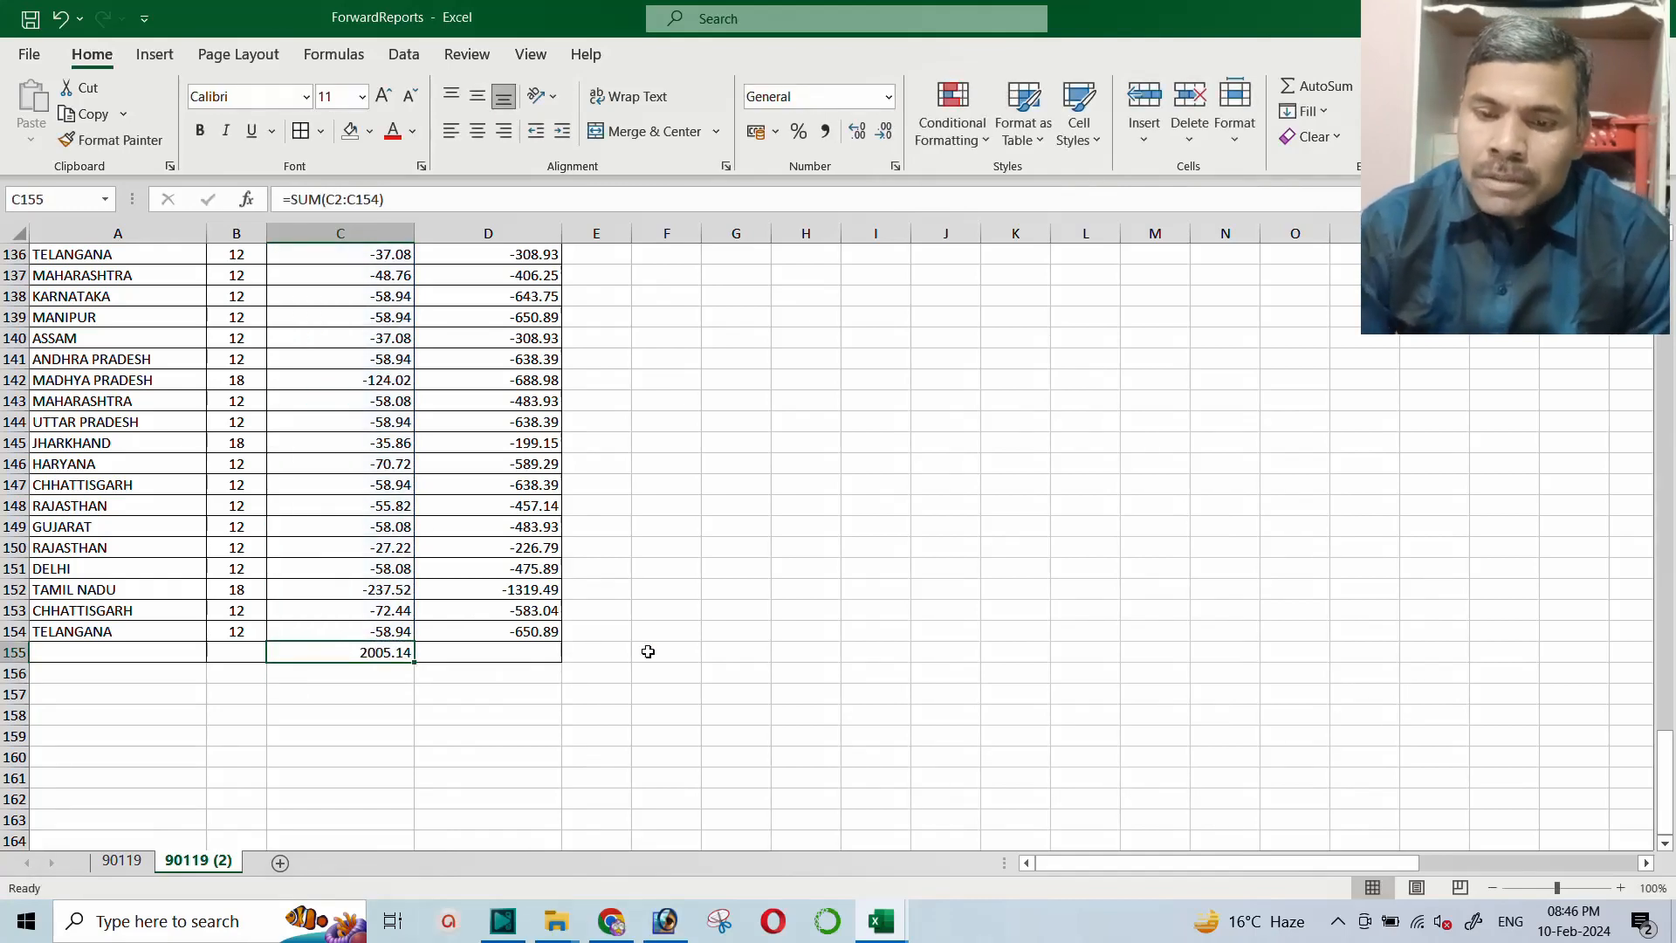
pyautogui.hotkey('ctrl', 'b')
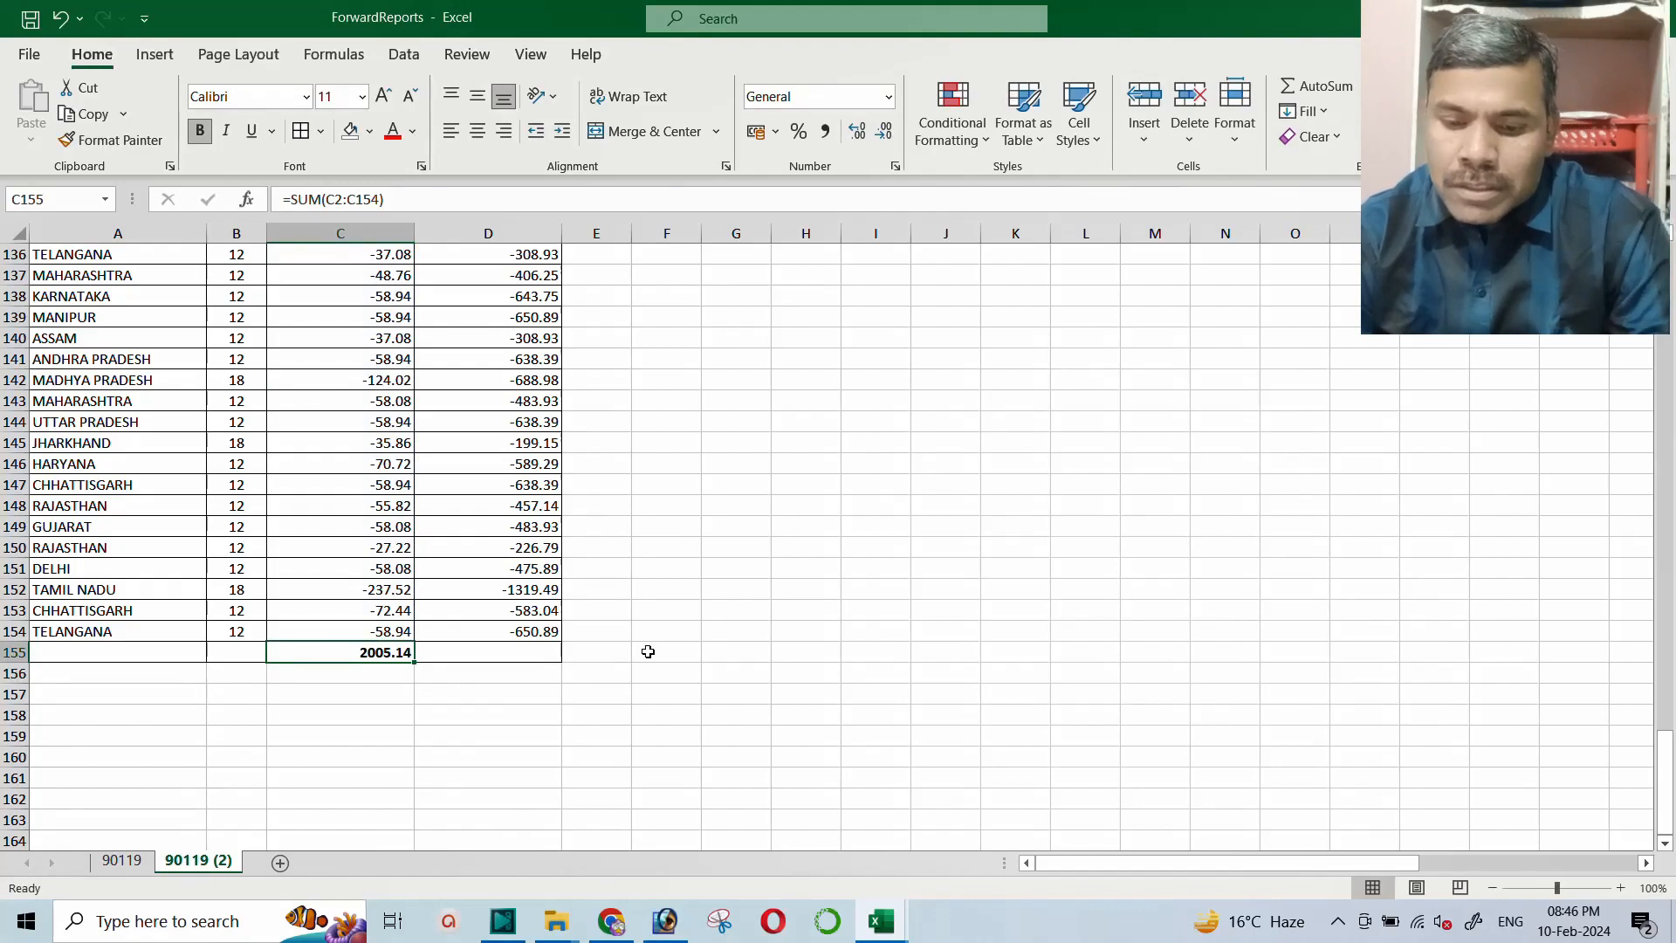
# Check which gst_amount rows the sum formula in C155 covers, leaving the formula as it is
pyautogui.press('F2')
pyautogui.scroll(20, 347, 554)
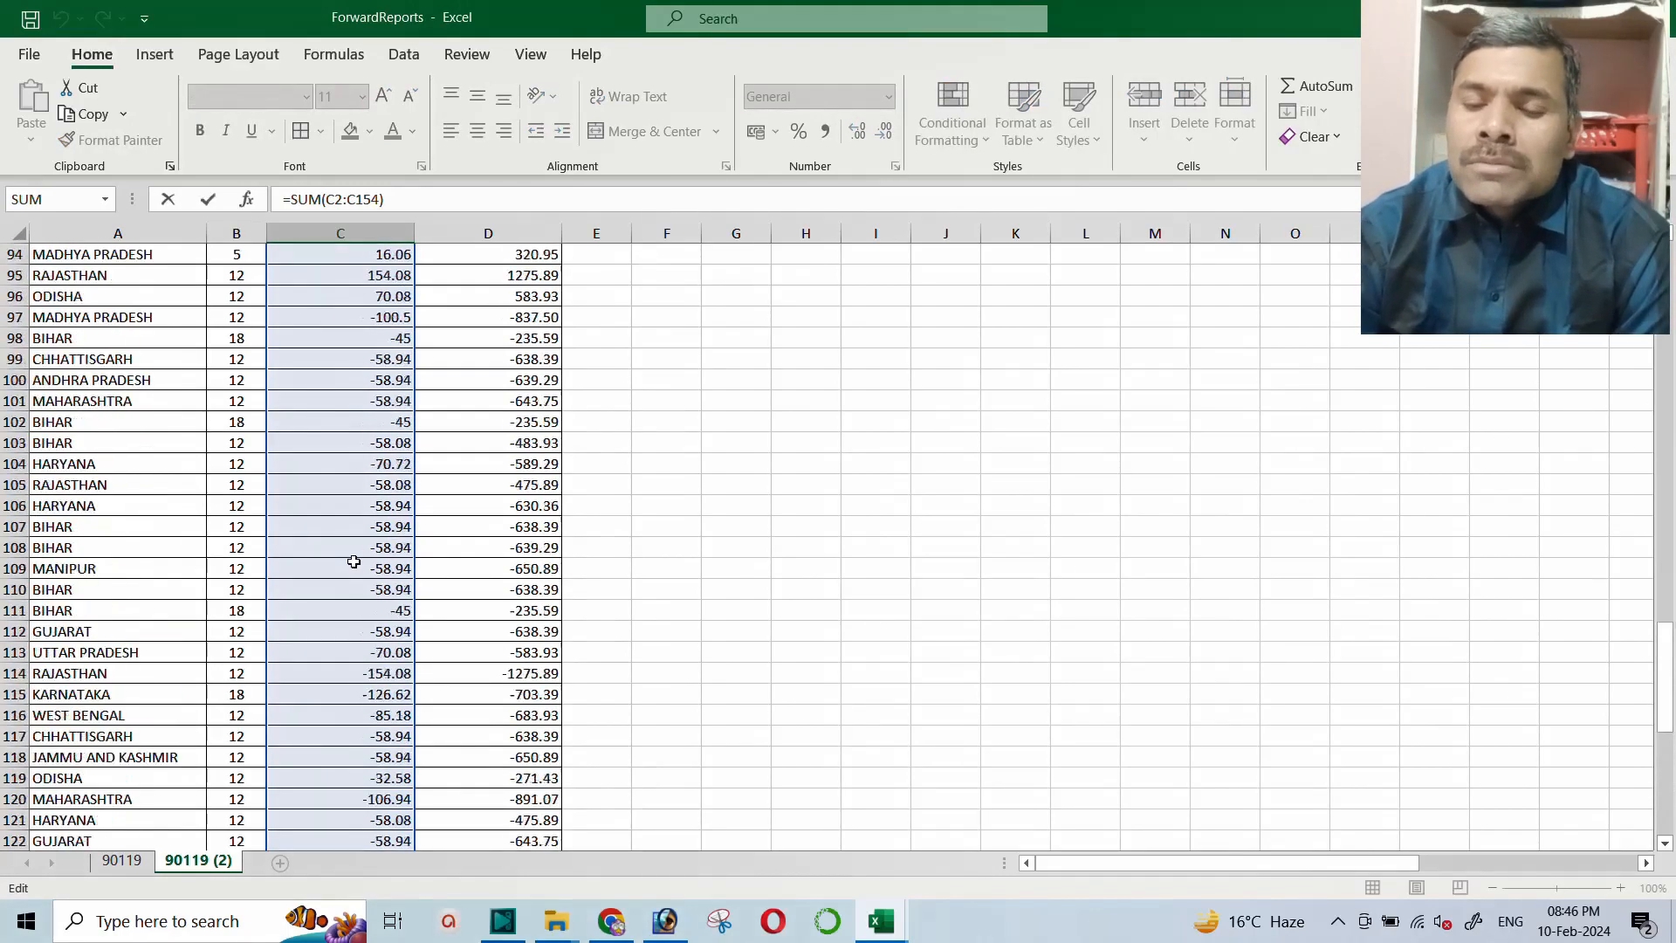
pyautogui.scroll(20, 389, 560)
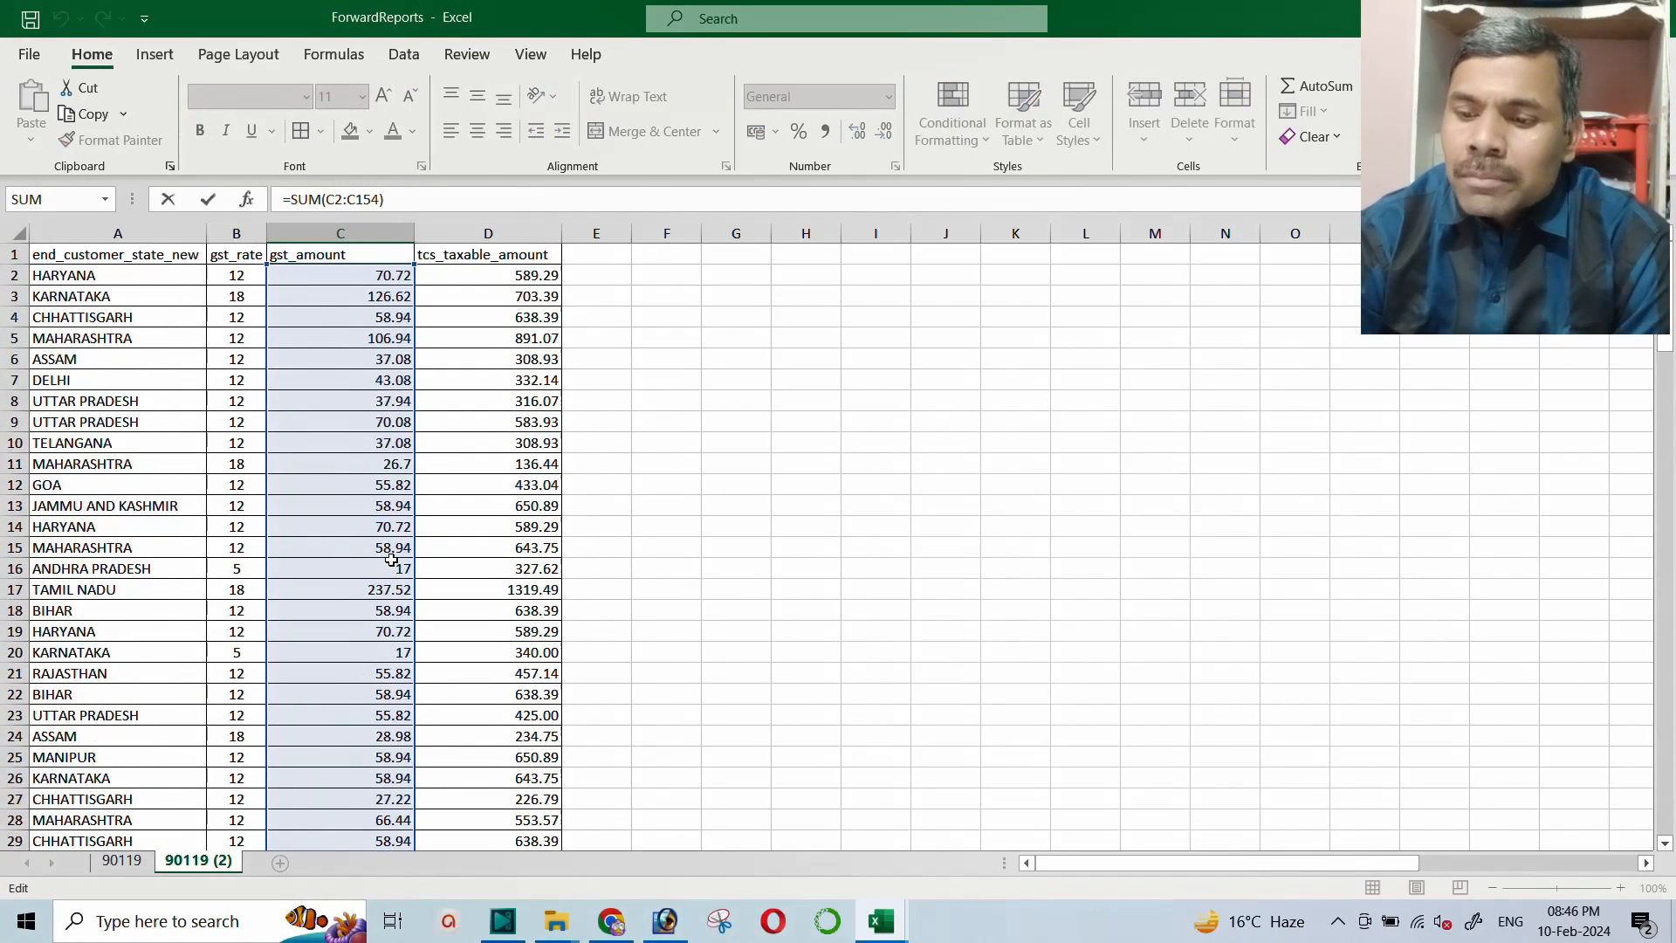
pyautogui.press('Escape')
# Fill the gst_amount total formula from C155 across to D155 for tcs_taxable_amount
pyautogui.scroll(-2, 388, 559)
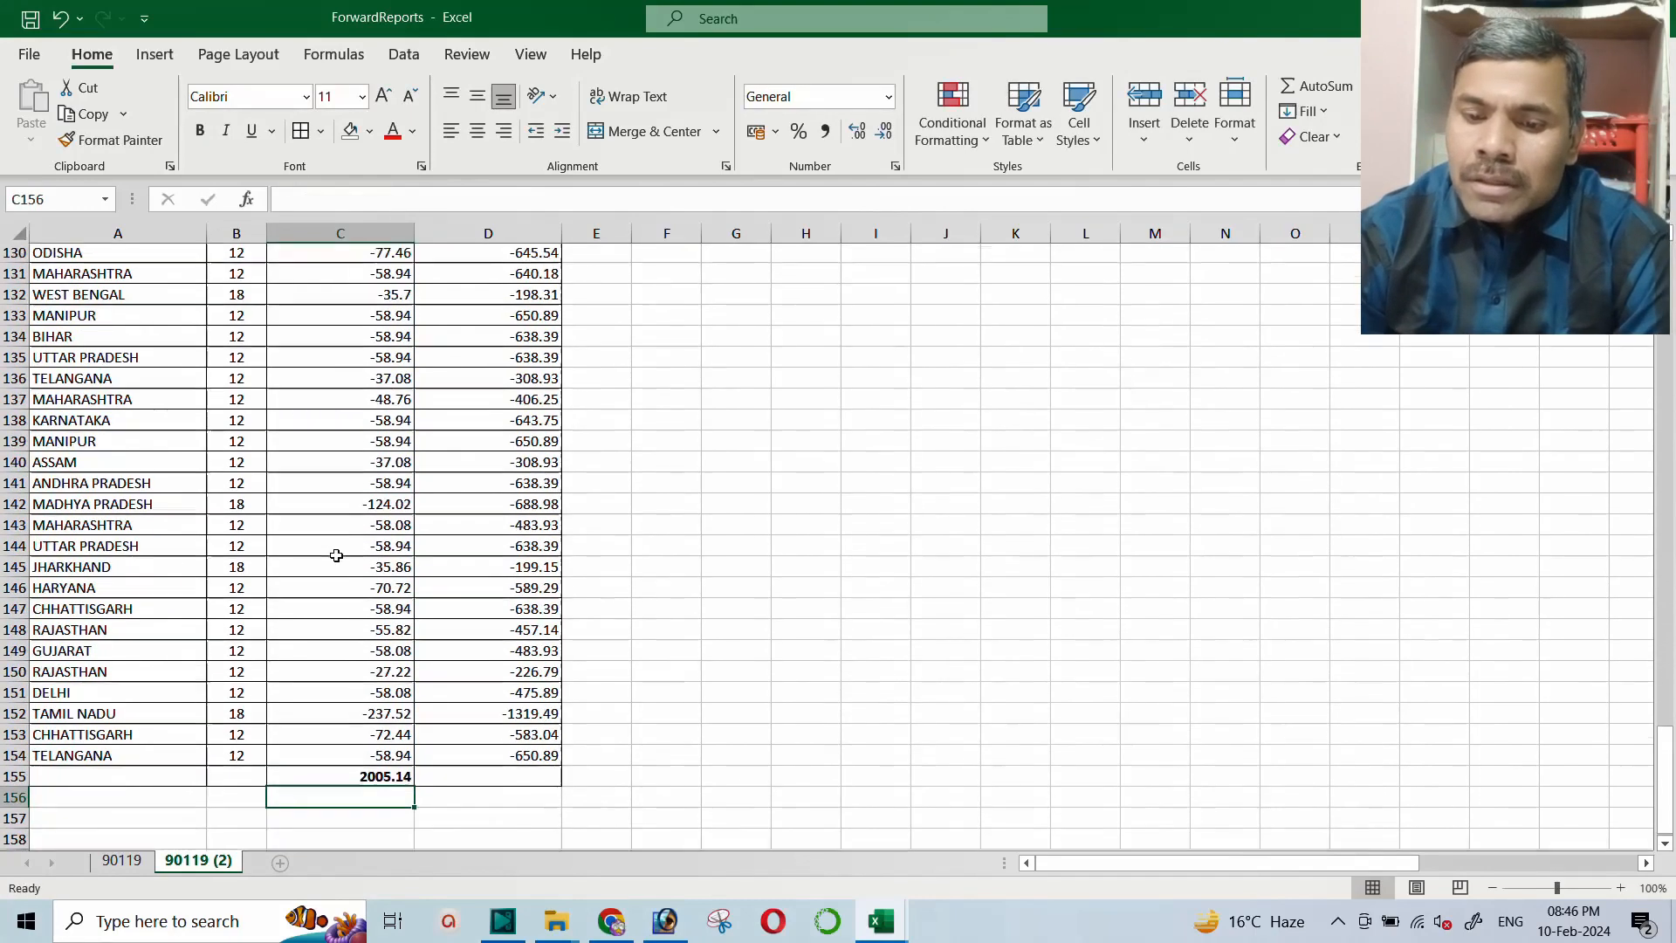
pyautogui.moveTo(412, 768); pyautogui.dragTo(568, 773)
pyautogui.click(650, 717)
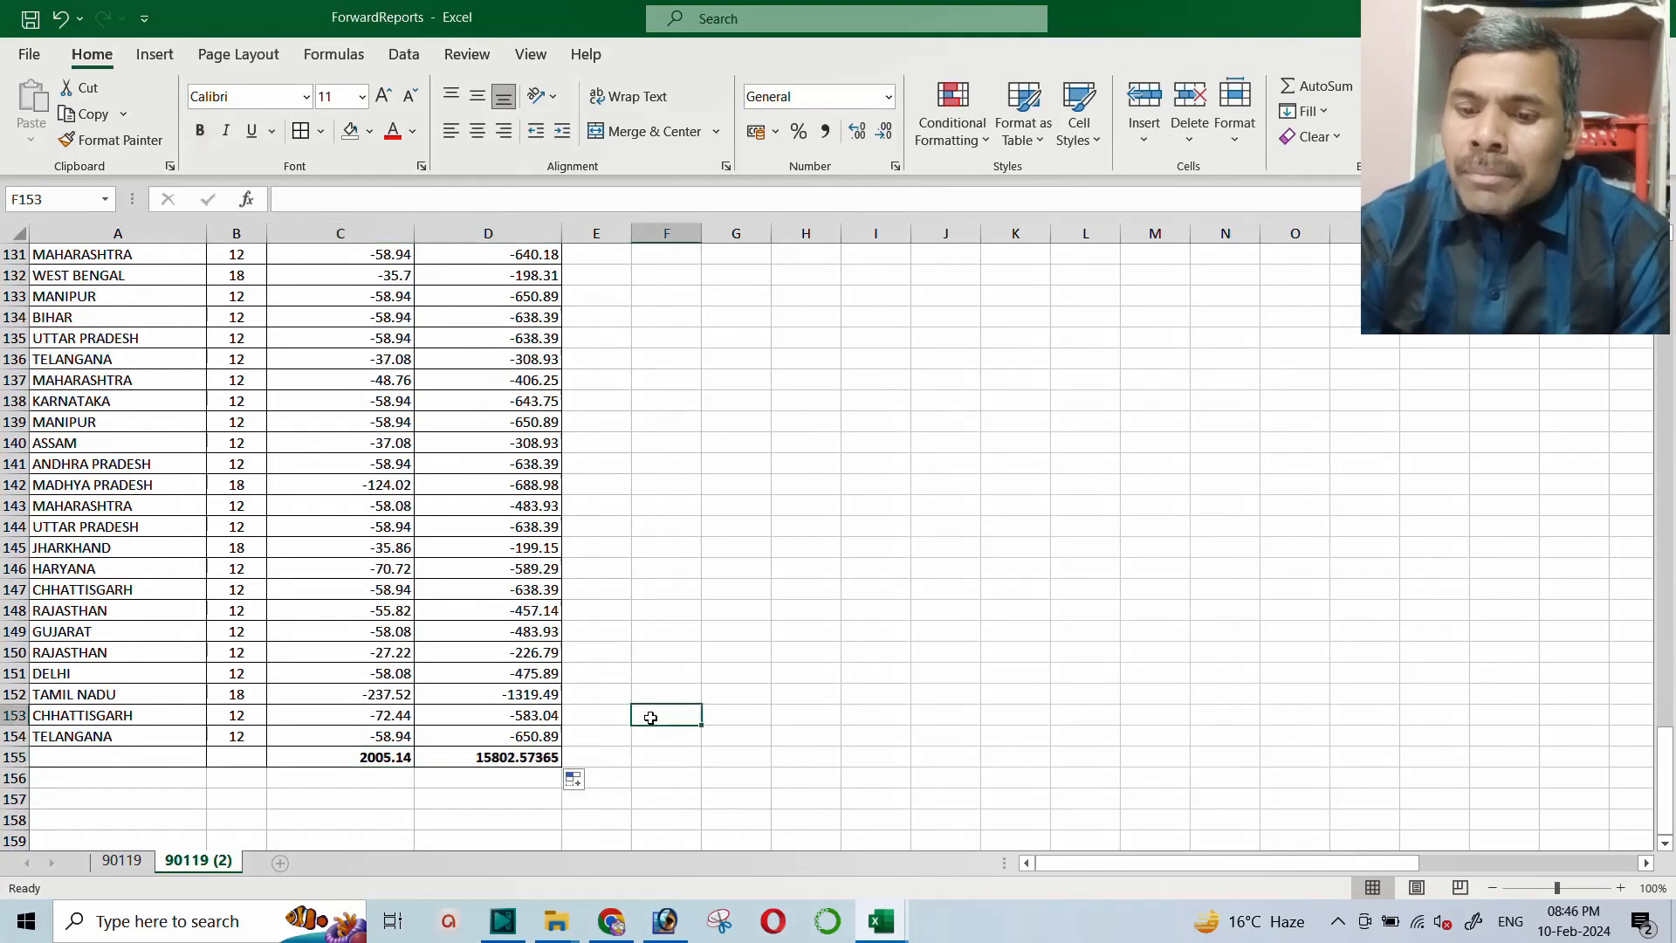
# Reduce the tcs_taxable_amount total in D155 to two decimal places
pyautogui.click(531, 756)
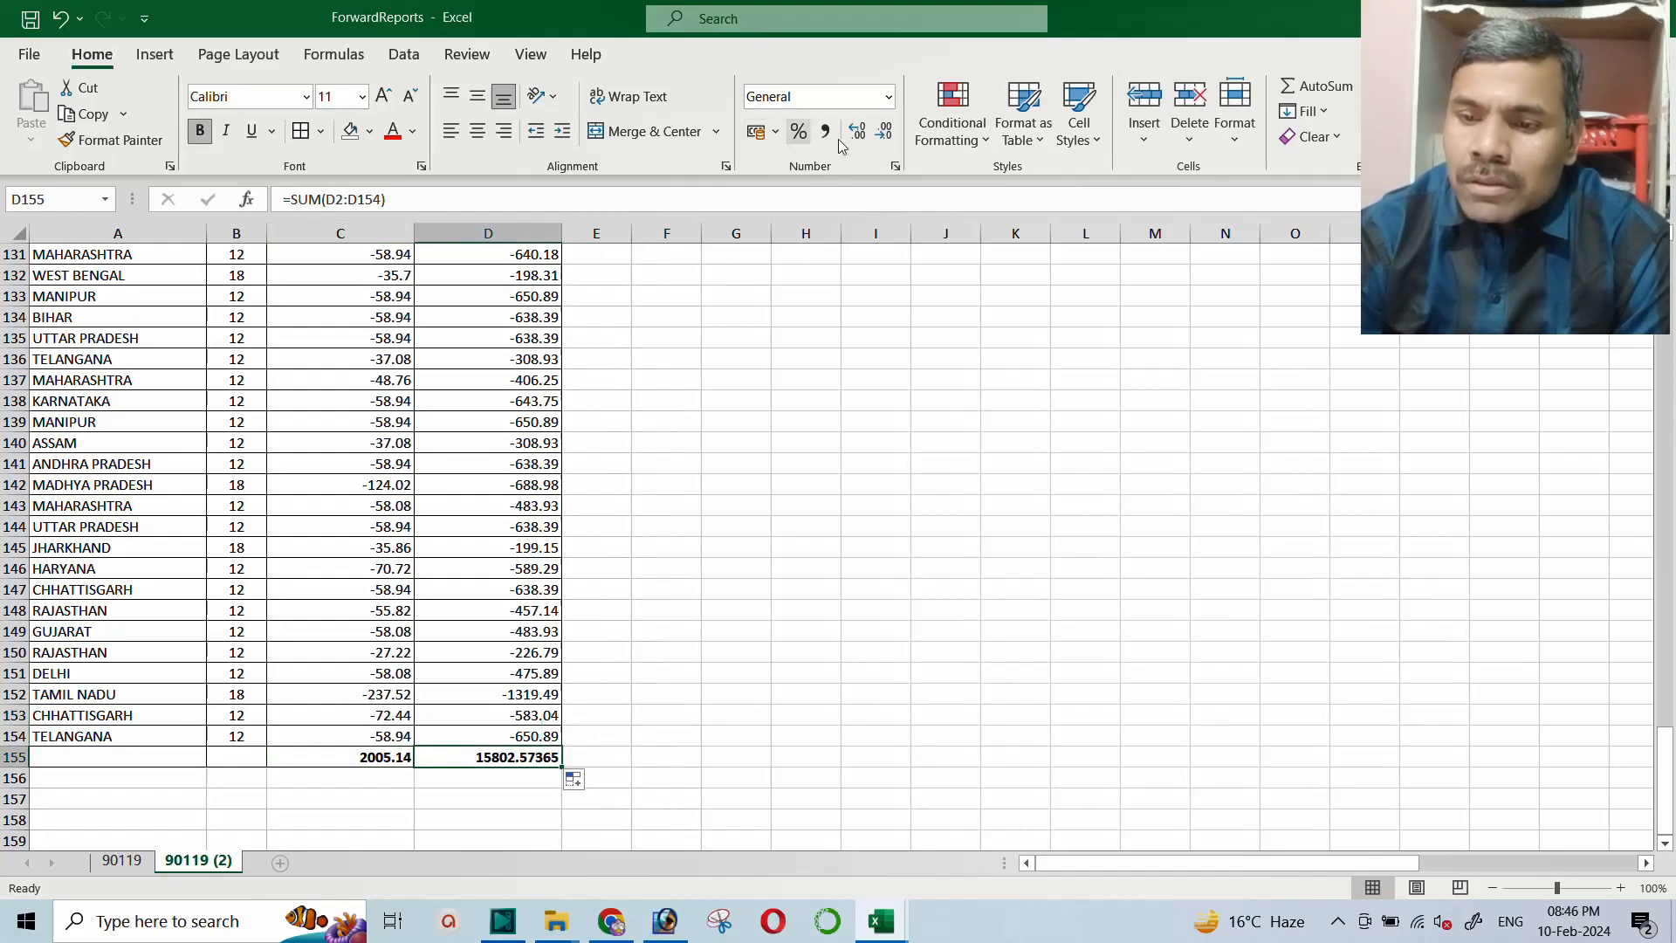
pyautogui.click(884, 133)
pyautogui.click(884, 133)
pyautogui.click(885, 133)
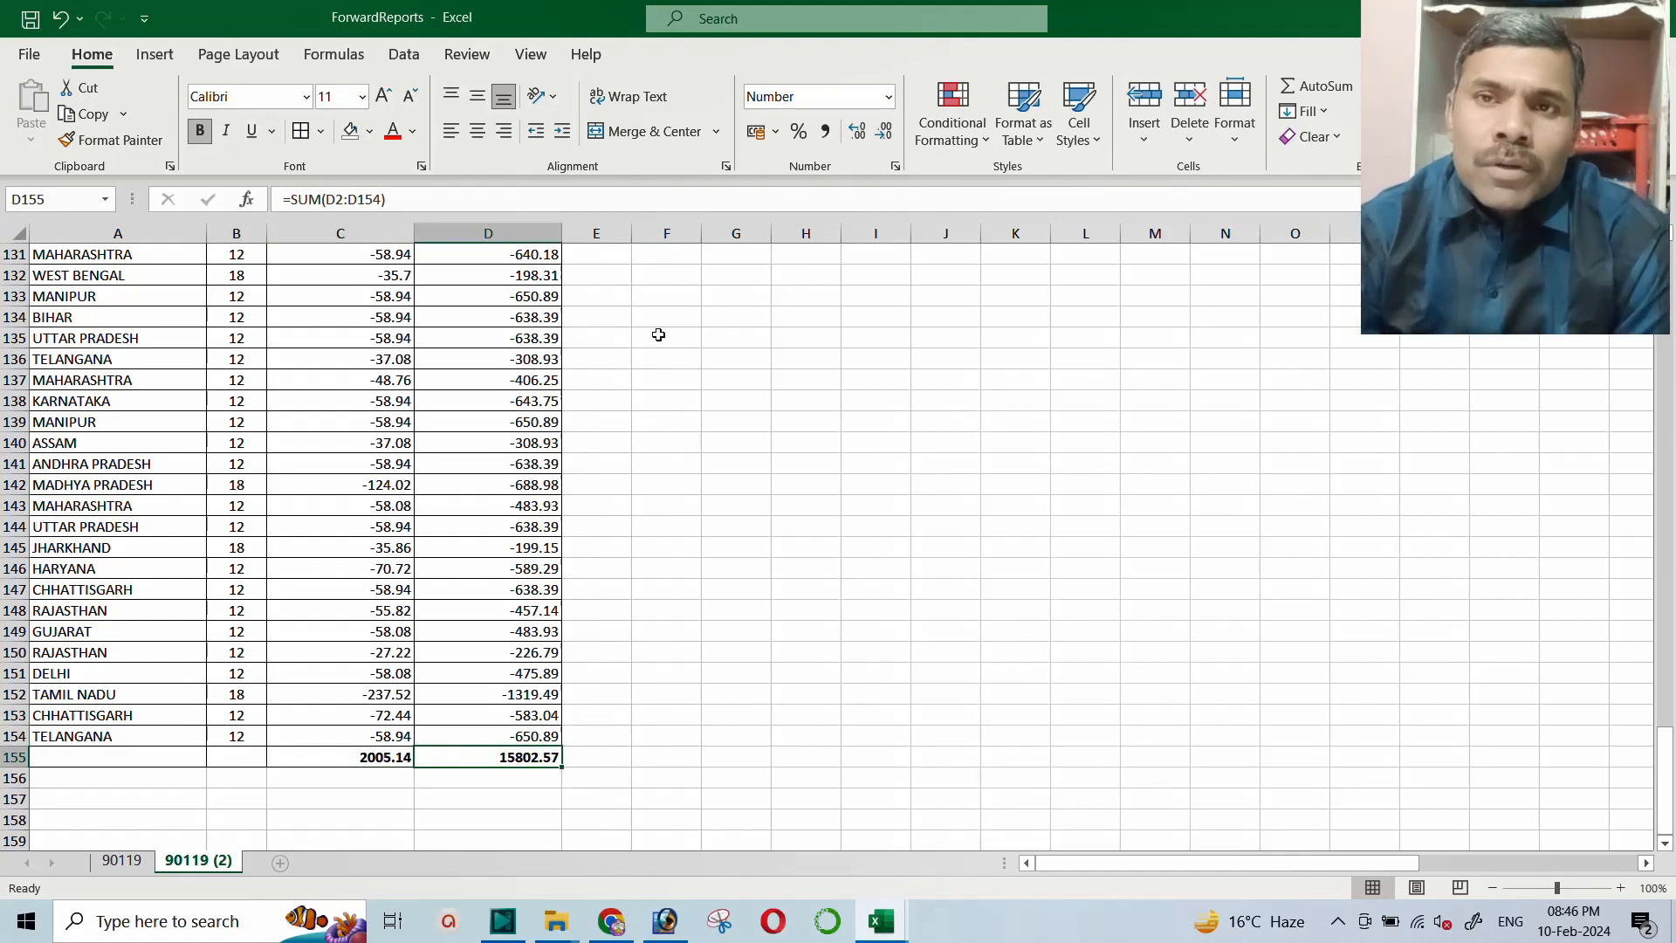
pyautogui.click(342, 756)
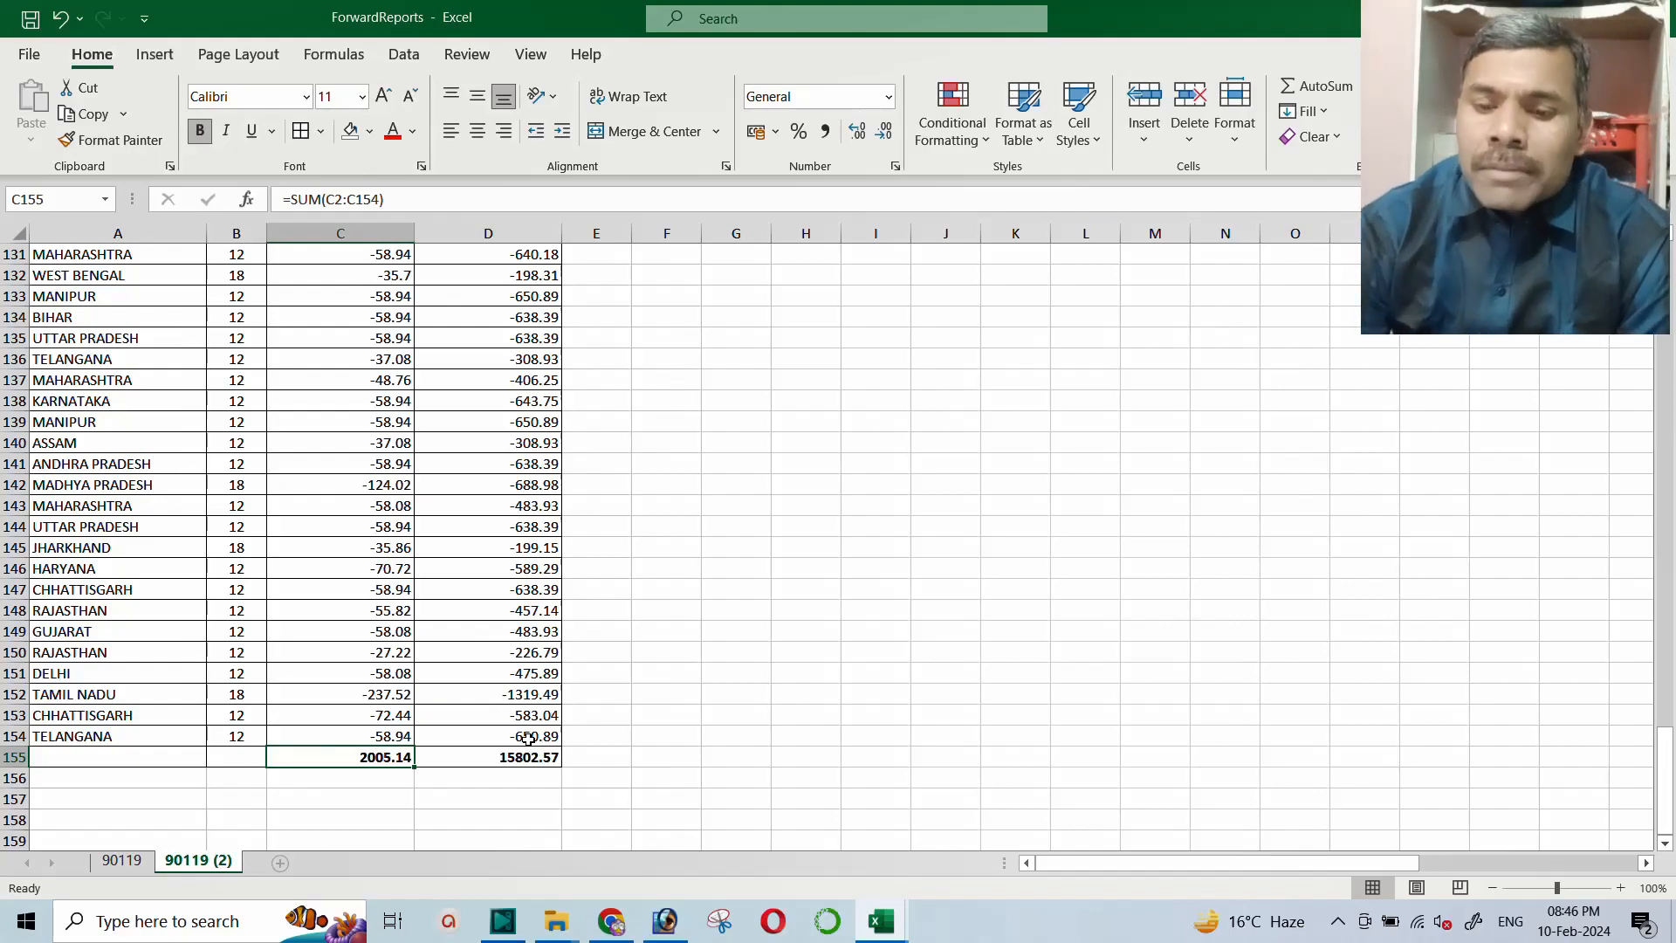
pyautogui.scroll(20, 334, 650)
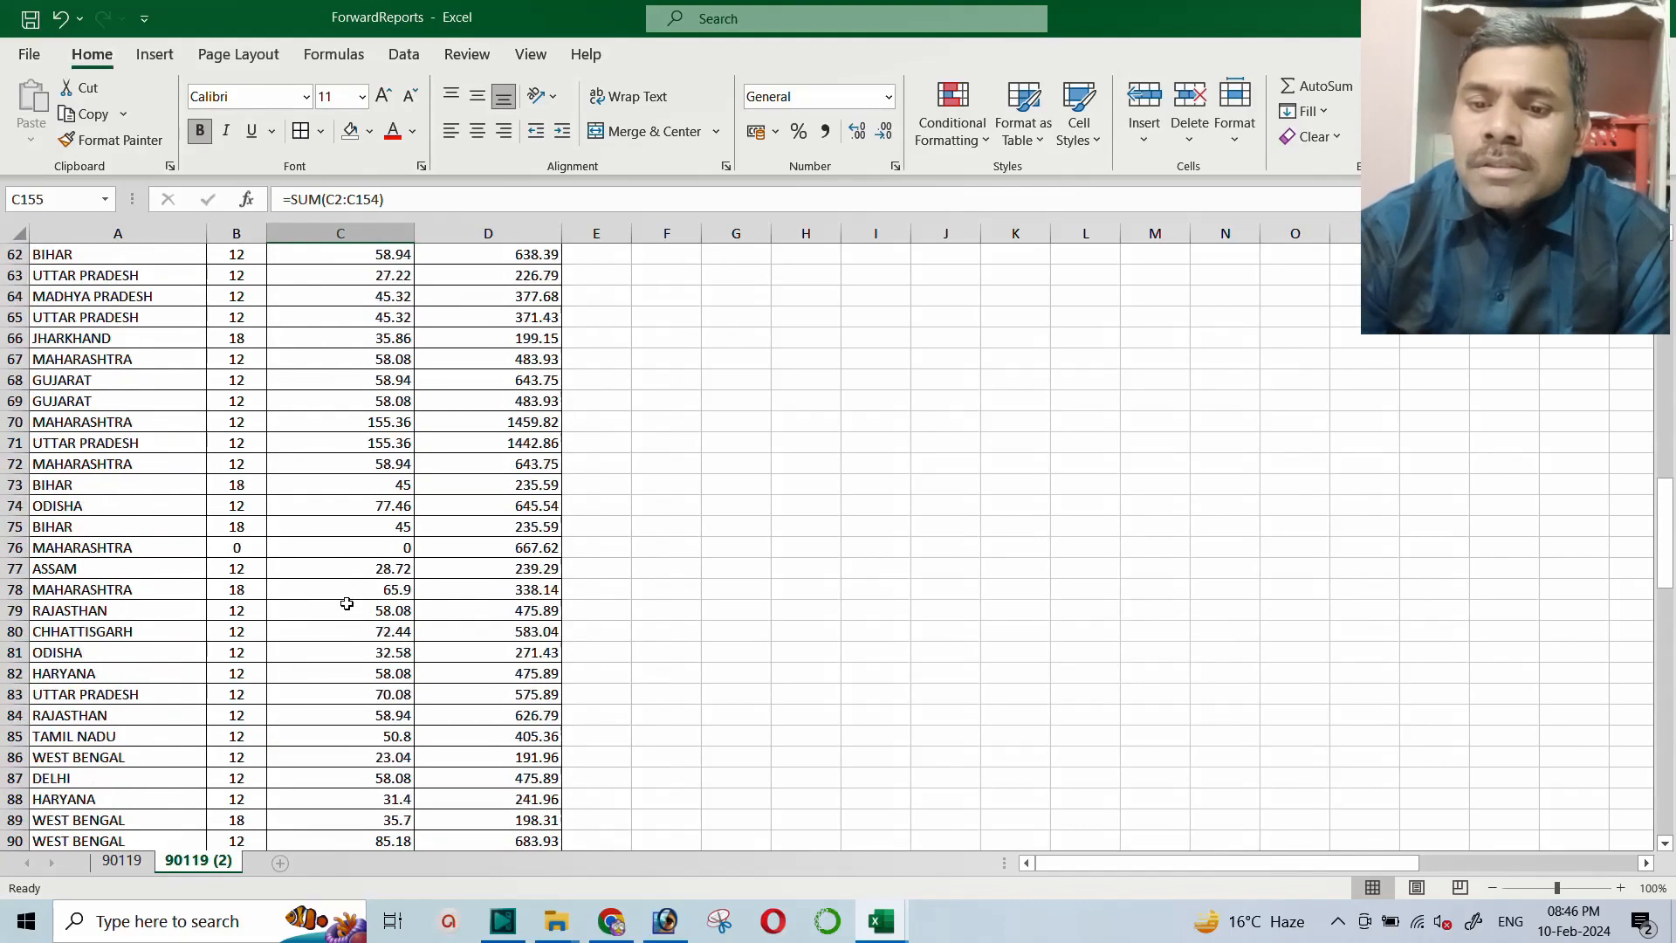
# Add filters to the header row and sort the sales data by end_customer_state_new from A to Z
pyautogui.scroll(12, 351, 602)
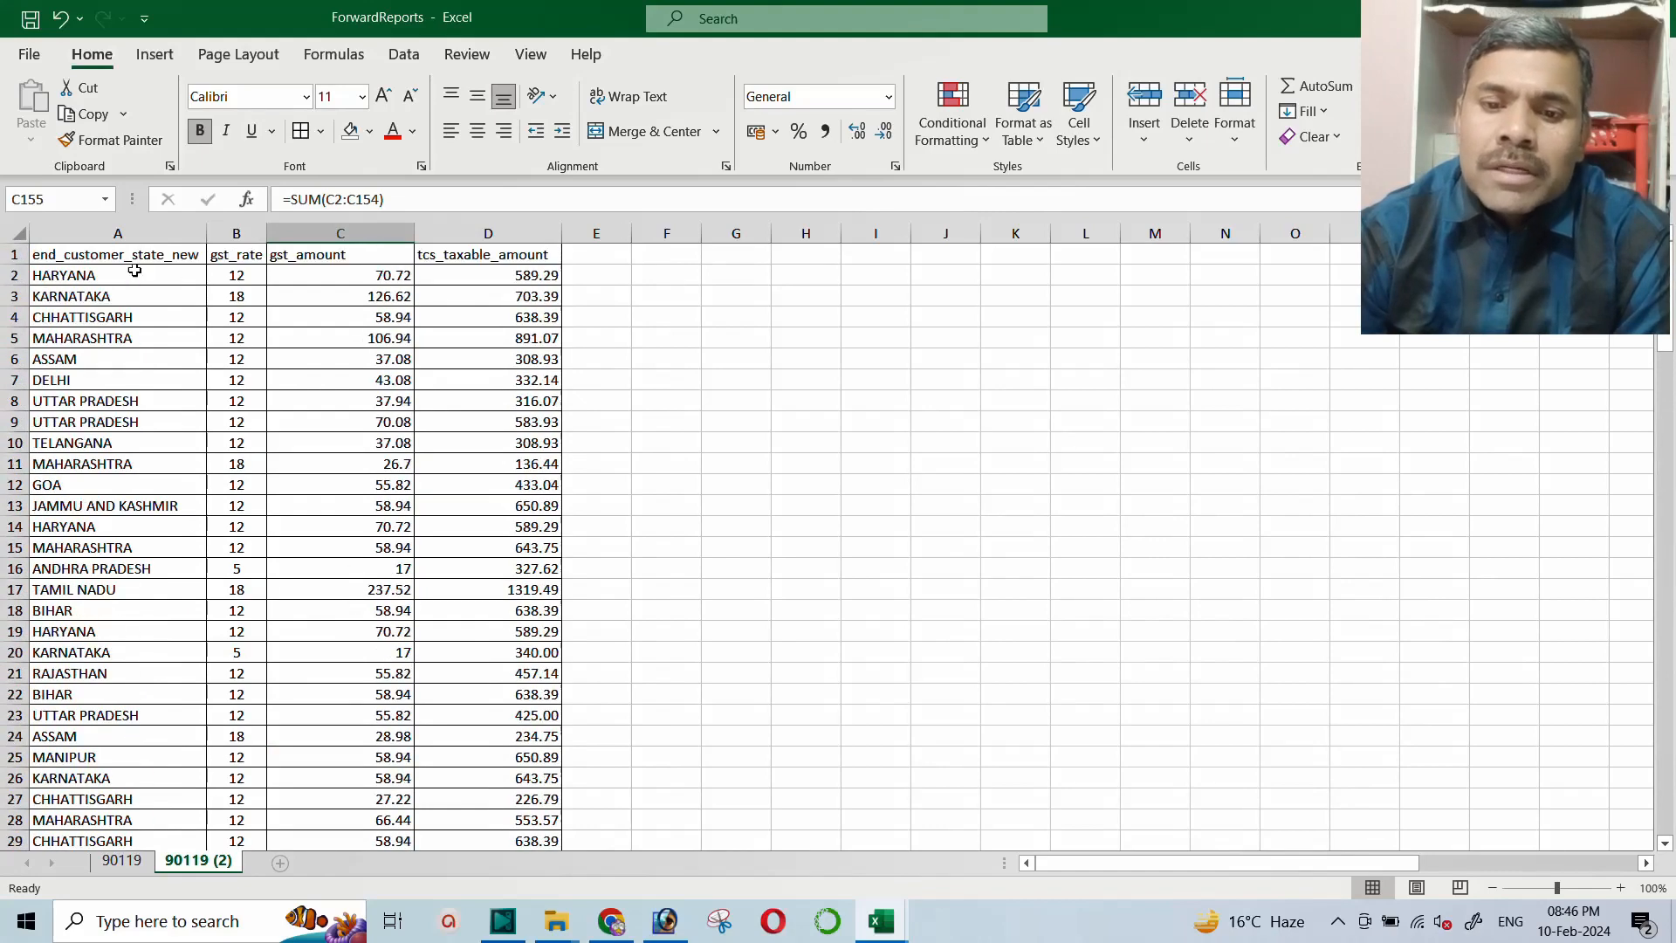
pyautogui.click(53, 256)
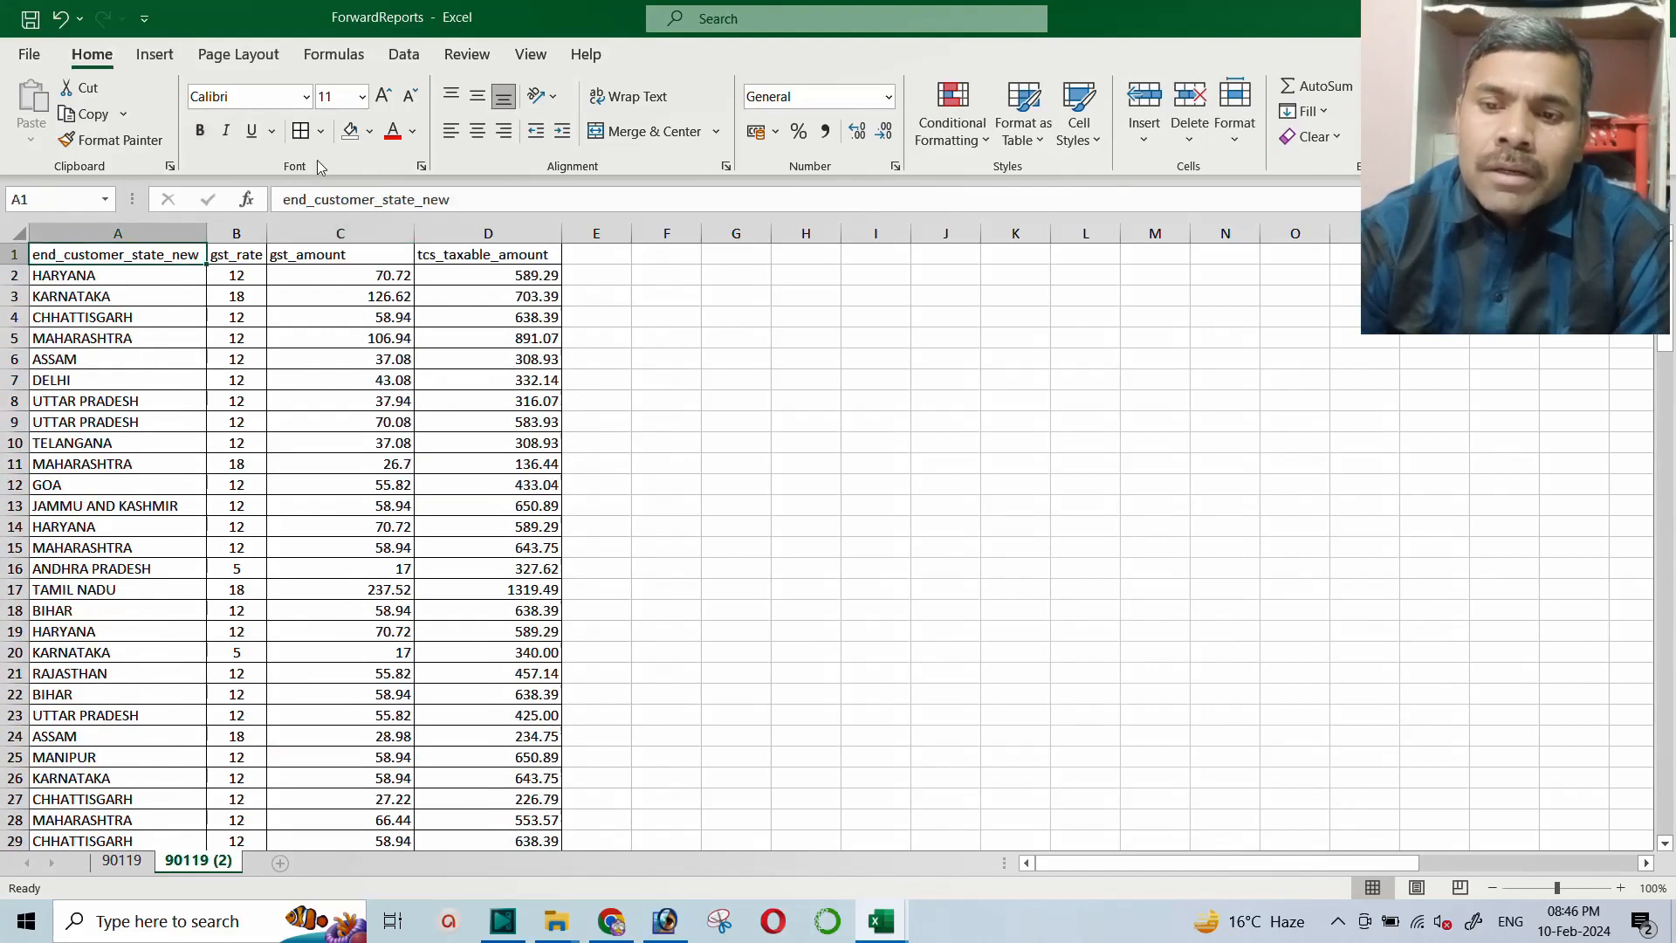
pyautogui.click(403, 54)
pyautogui.click(710, 109)
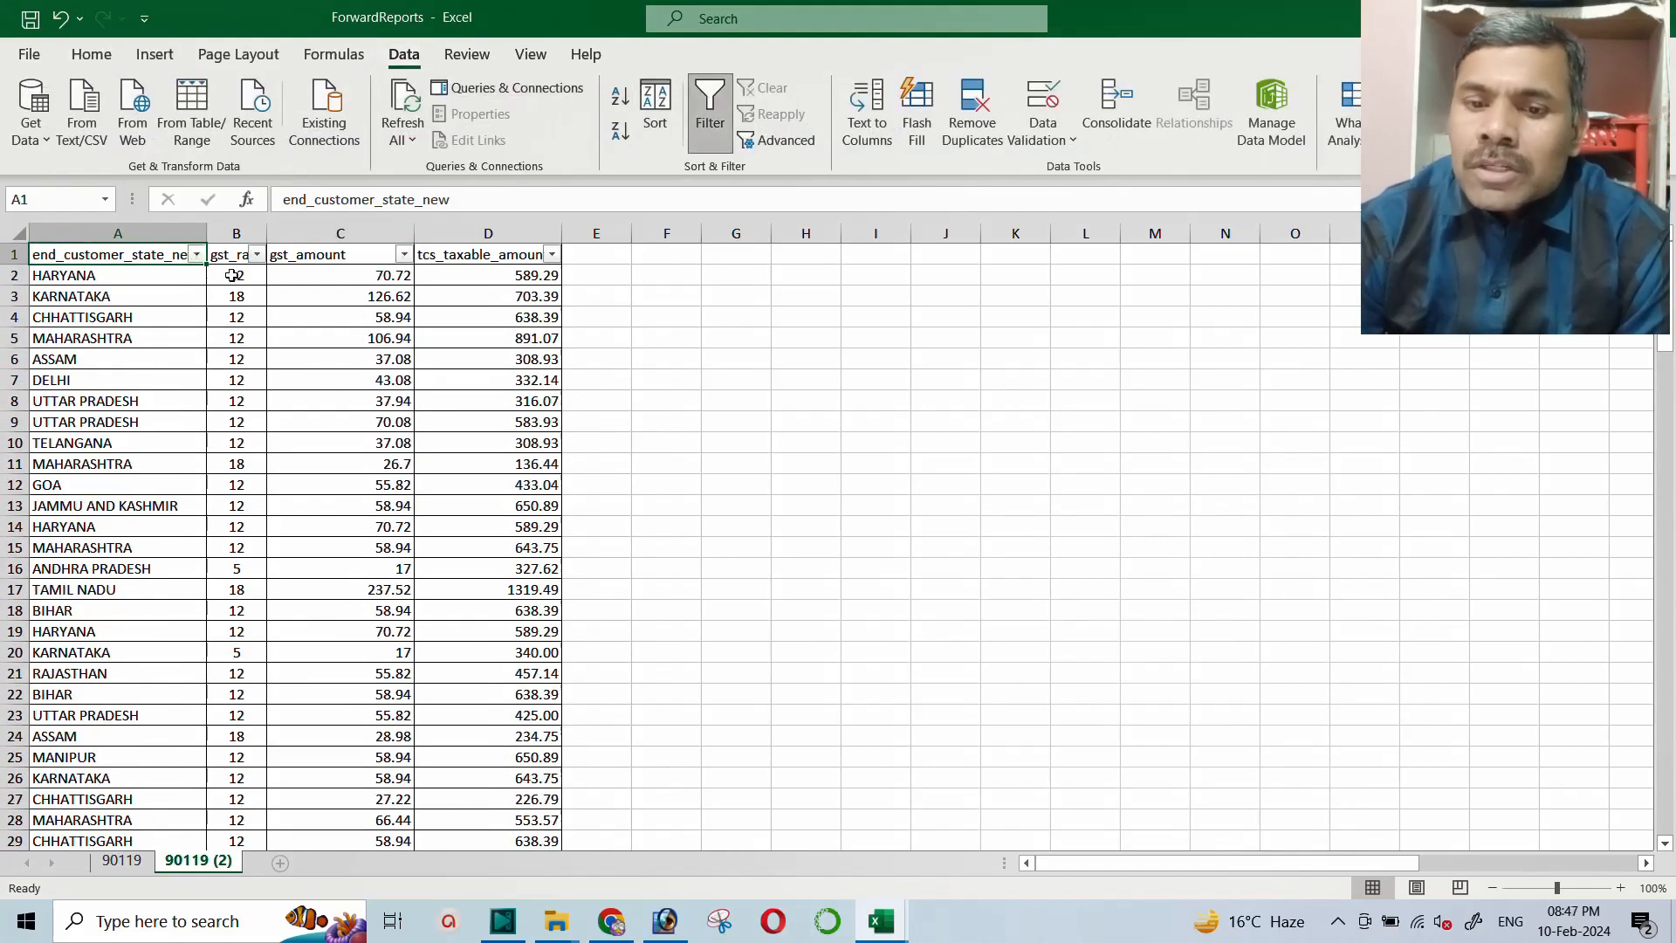
pyautogui.click(196, 254)
pyautogui.click(131, 290)
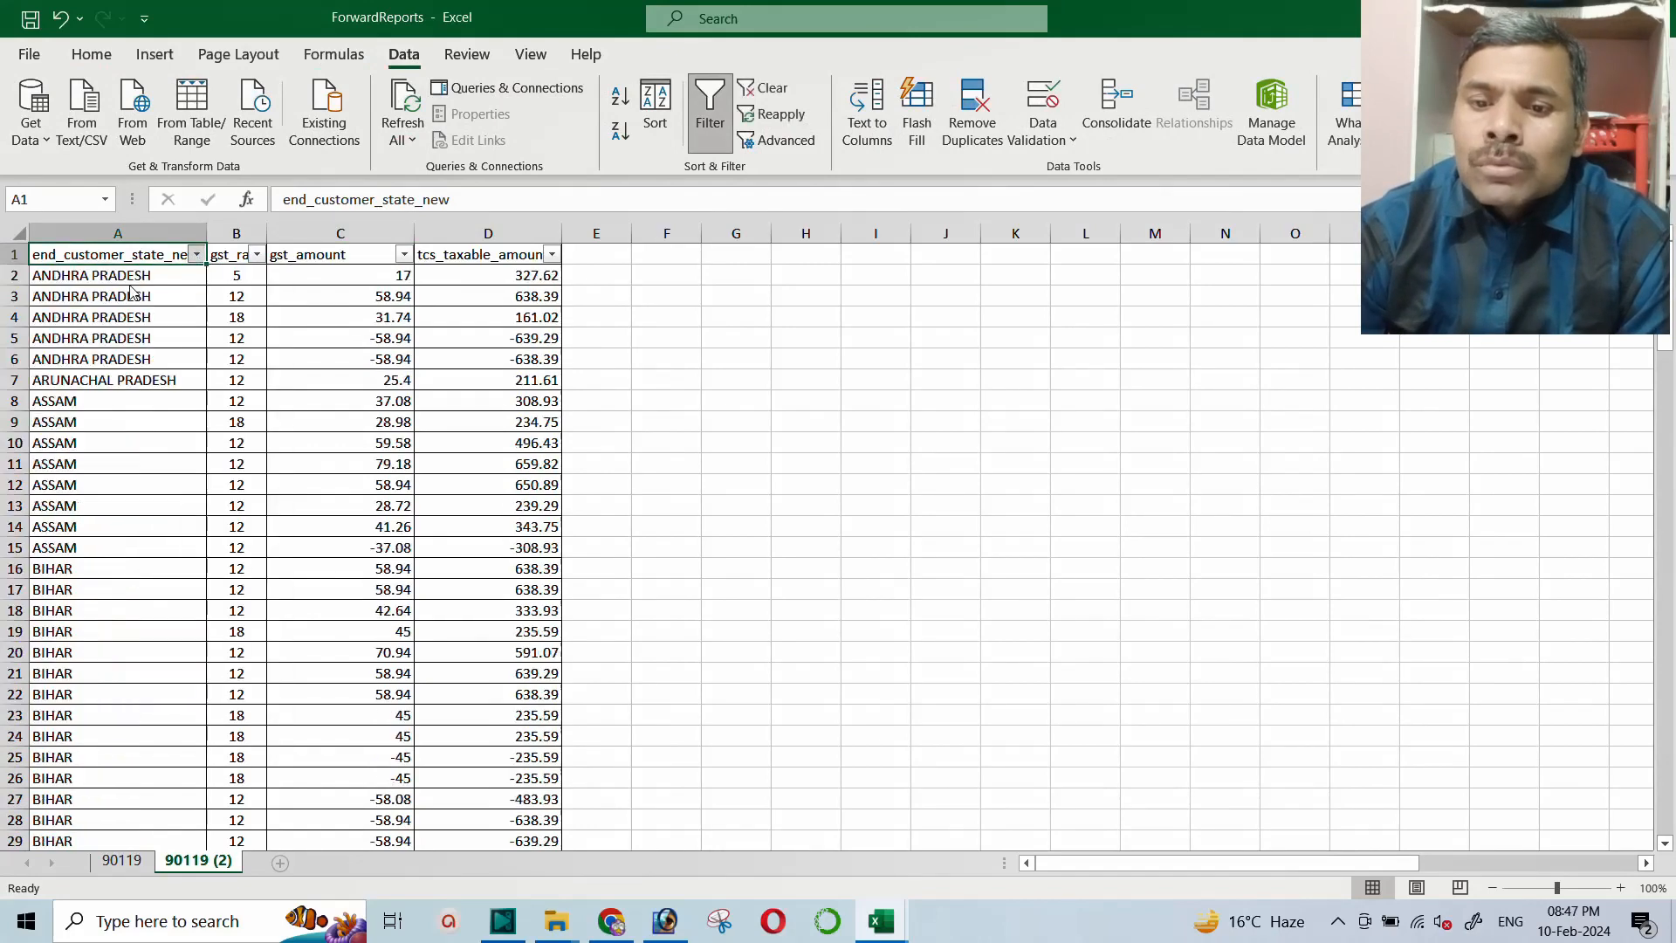
# Fill the DELHI rows, A43:D48, with the standard light green colour
pyautogui.scroll(-20, 244, 361)
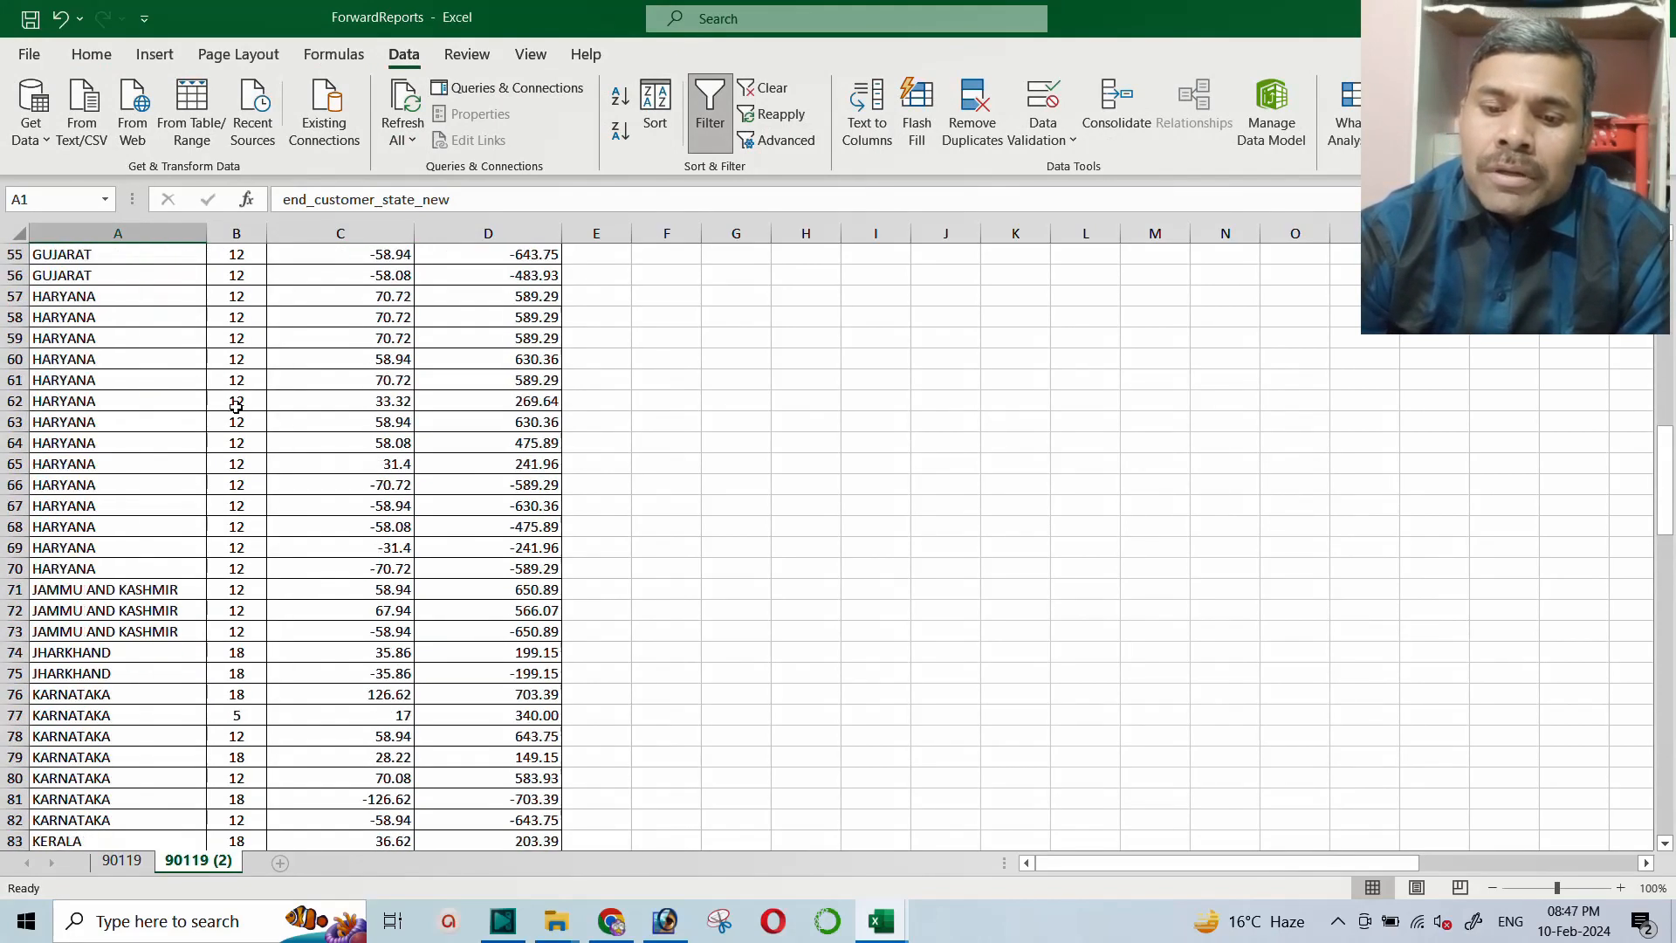
pyautogui.scroll(-20, 251, 418)
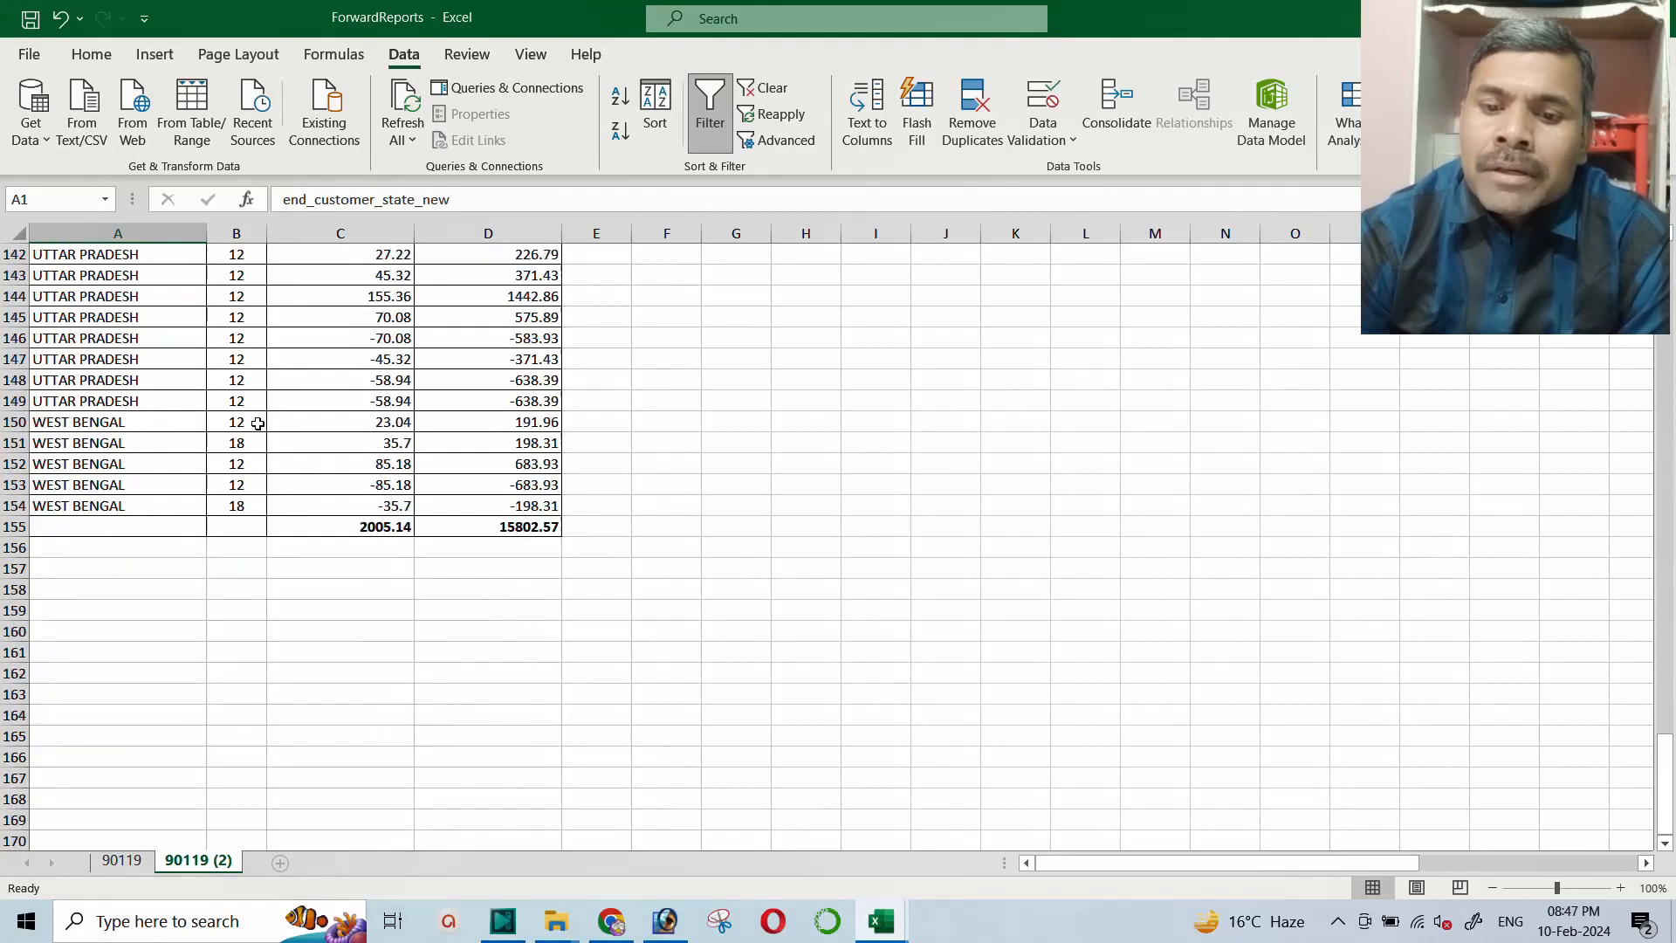
pyautogui.scroll(6, 250, 432)
pyautogui.scroll(20, 250, 432)
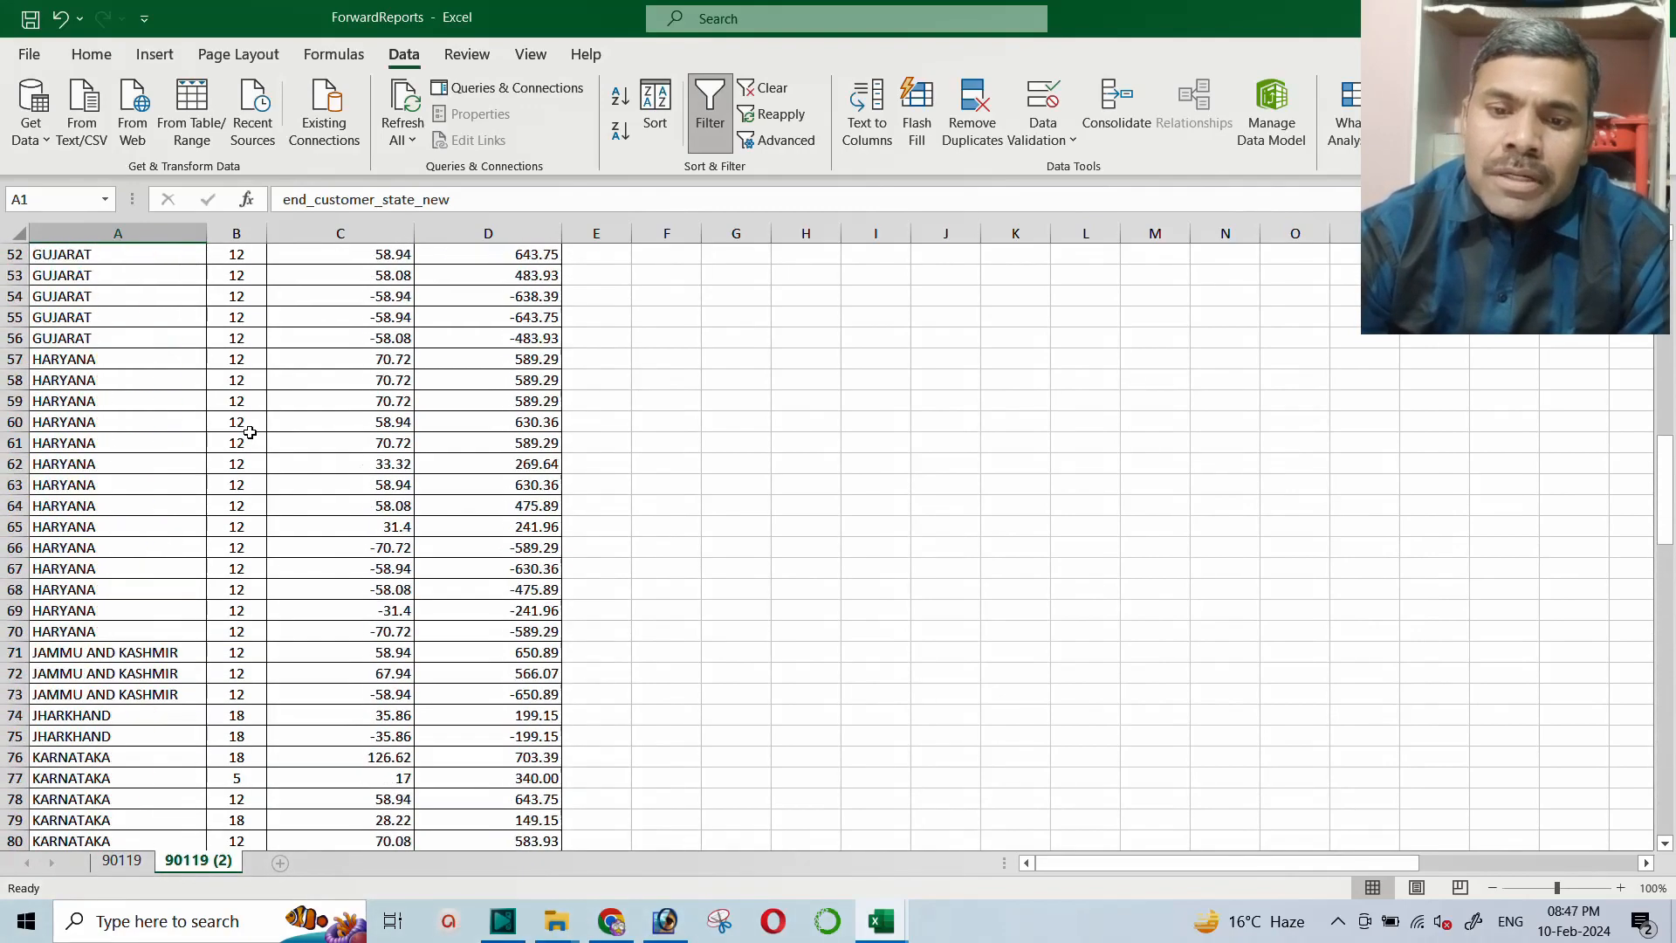
pyautogui.scroll(2, 250, 432)
pyautogui.moveTo(58, 514); pyautogui.dragTo(486, 611)
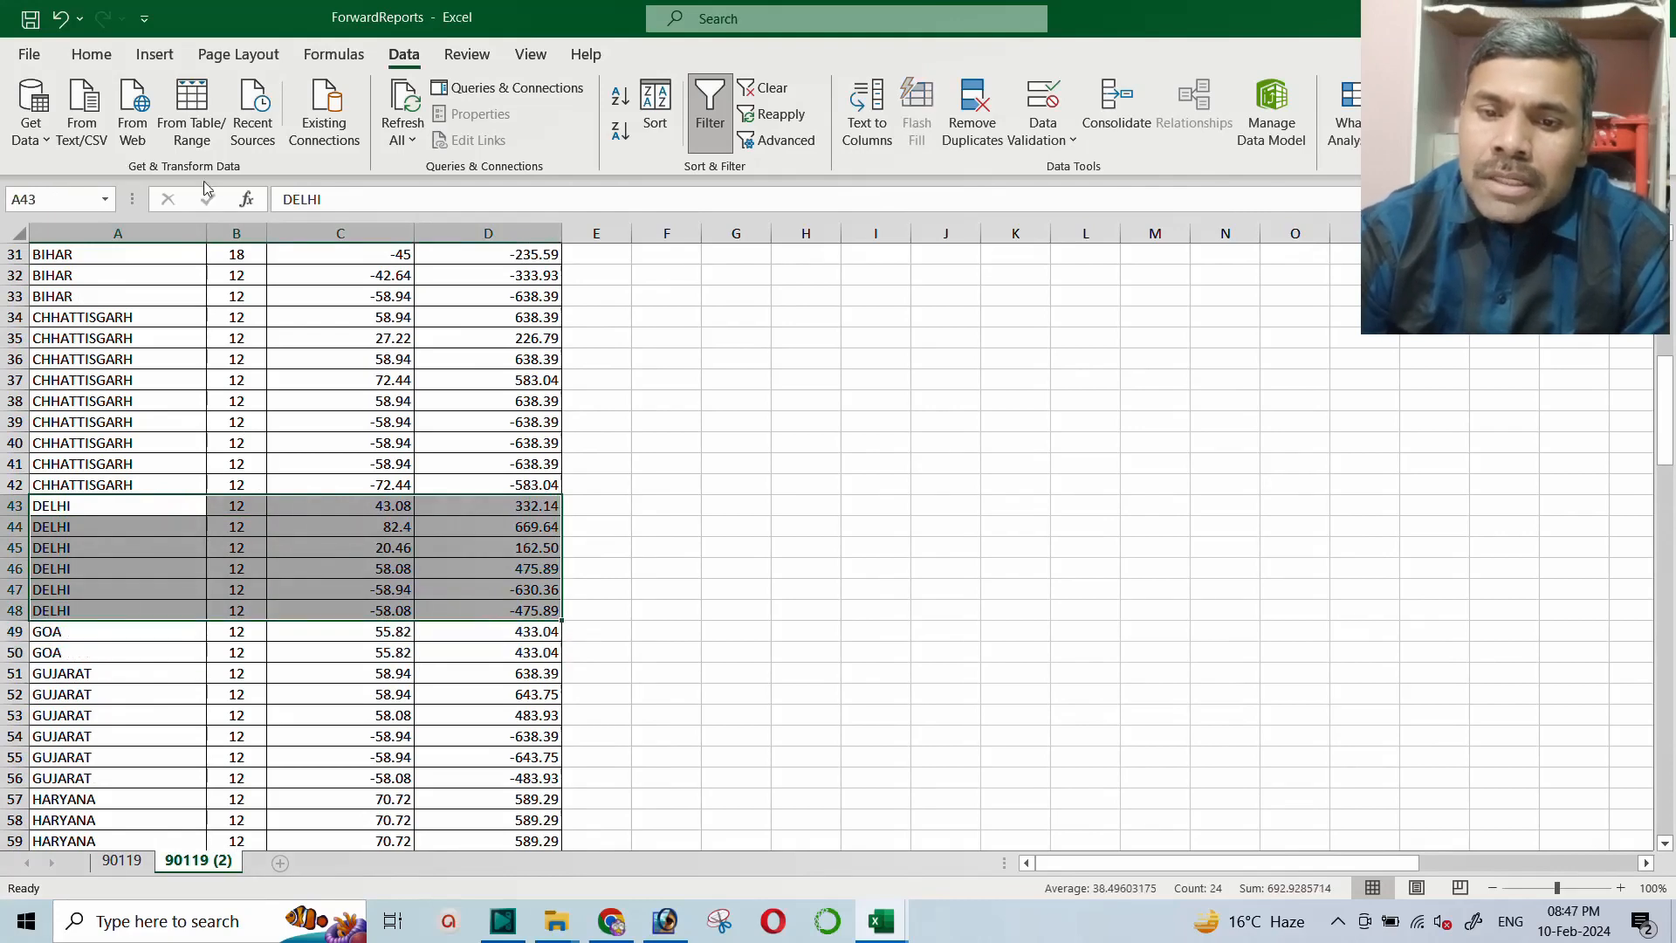
pyautogui.click(89, 57)
pyautogui.click(371, 138)
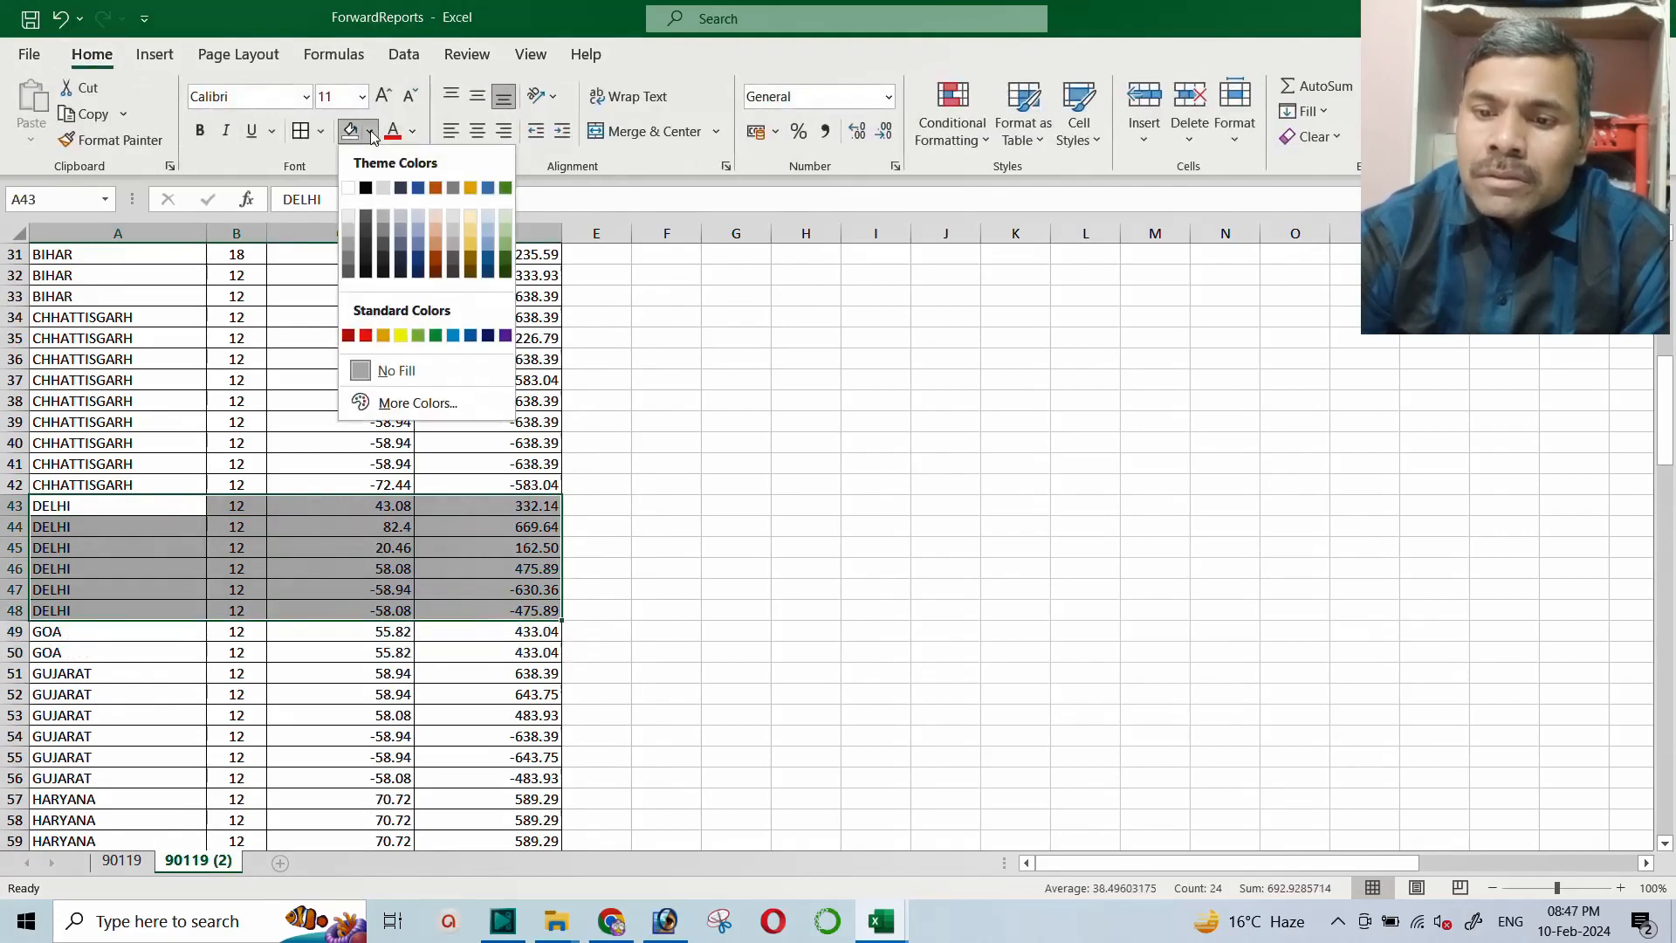
pyautogui.click(415, 344)
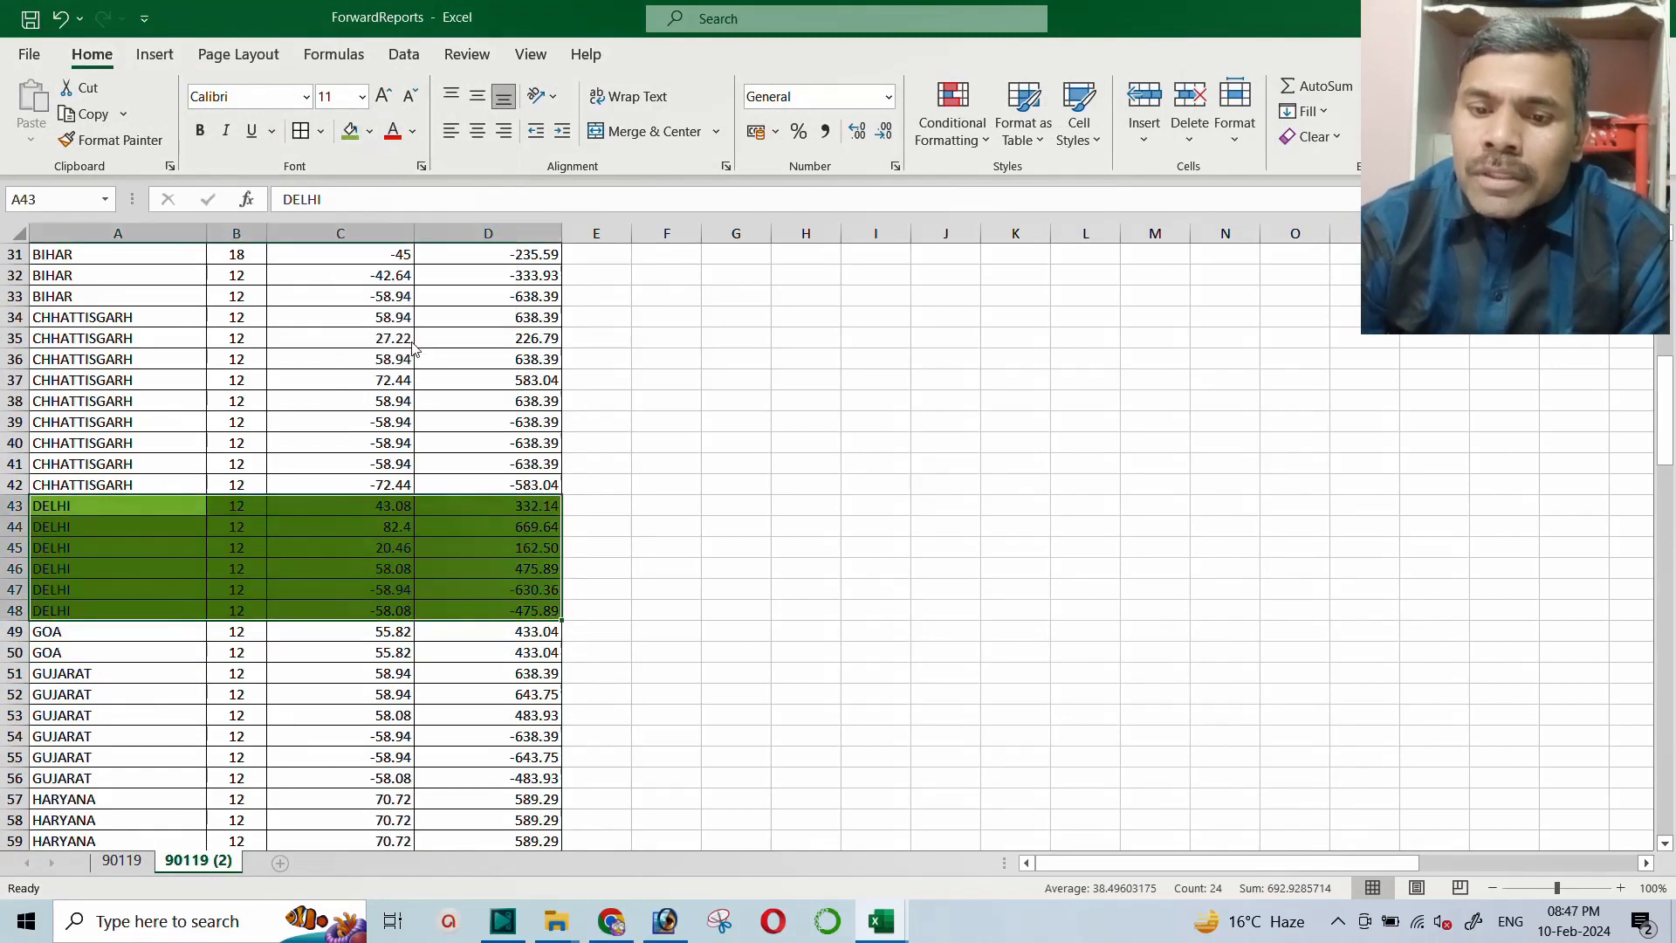
pyautogui.click(236, 514)
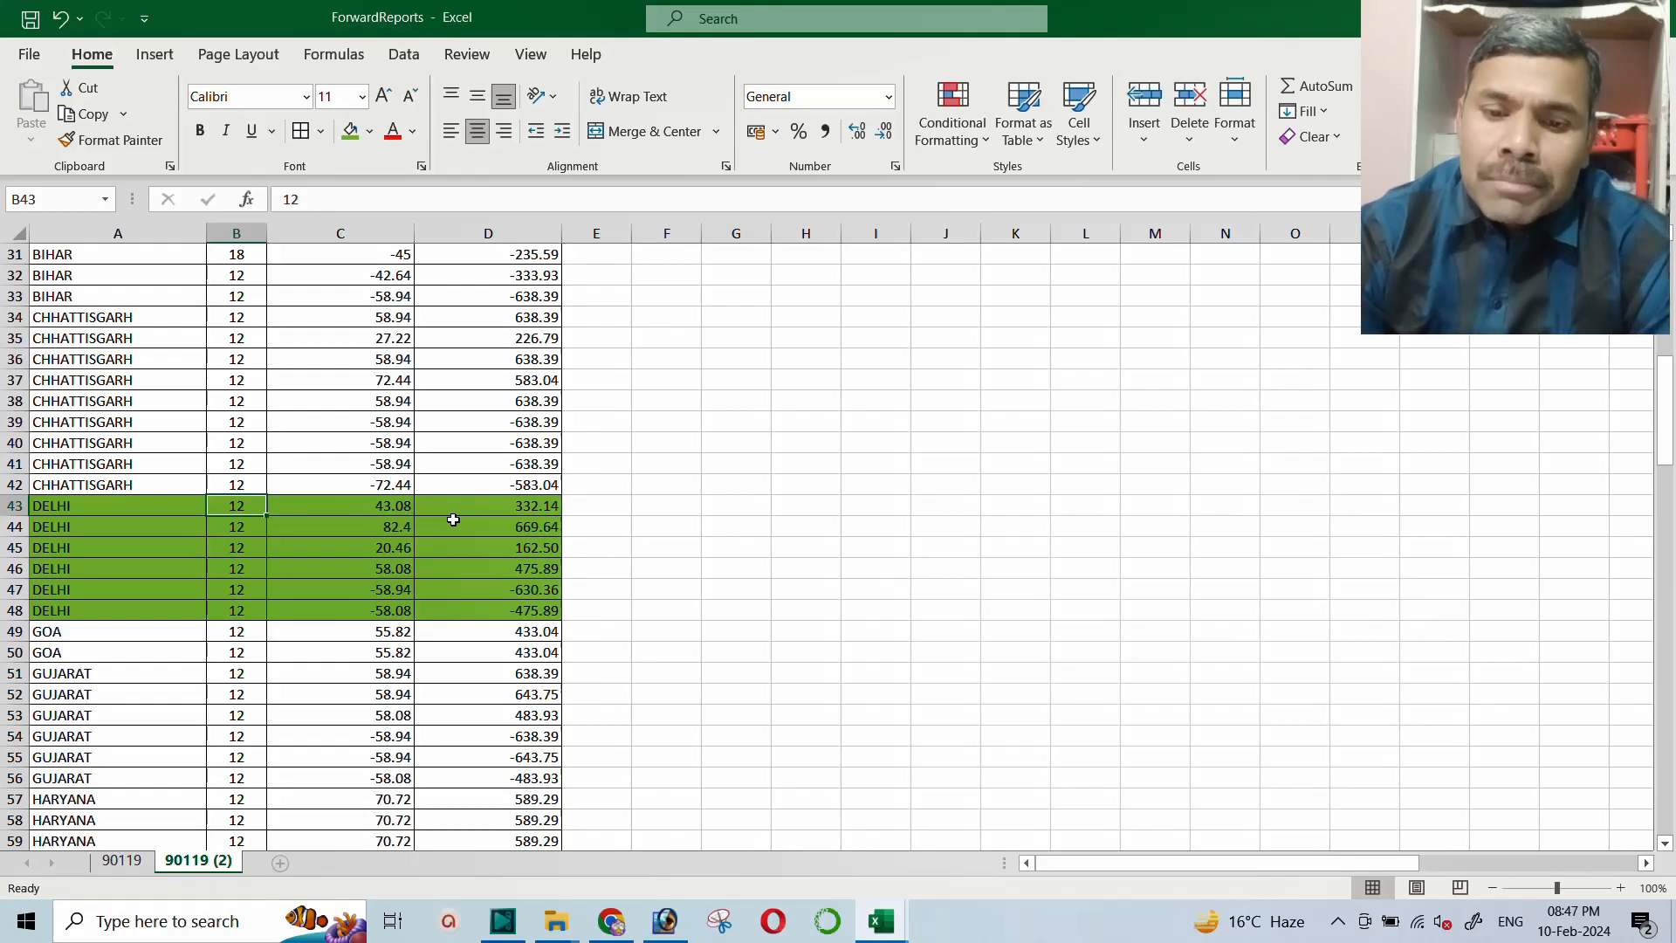
# Examine the state-sorted sales rows before and after the green DELHI block, down to the totals in row 155
pyautogui.scroll(10, 341, 541)
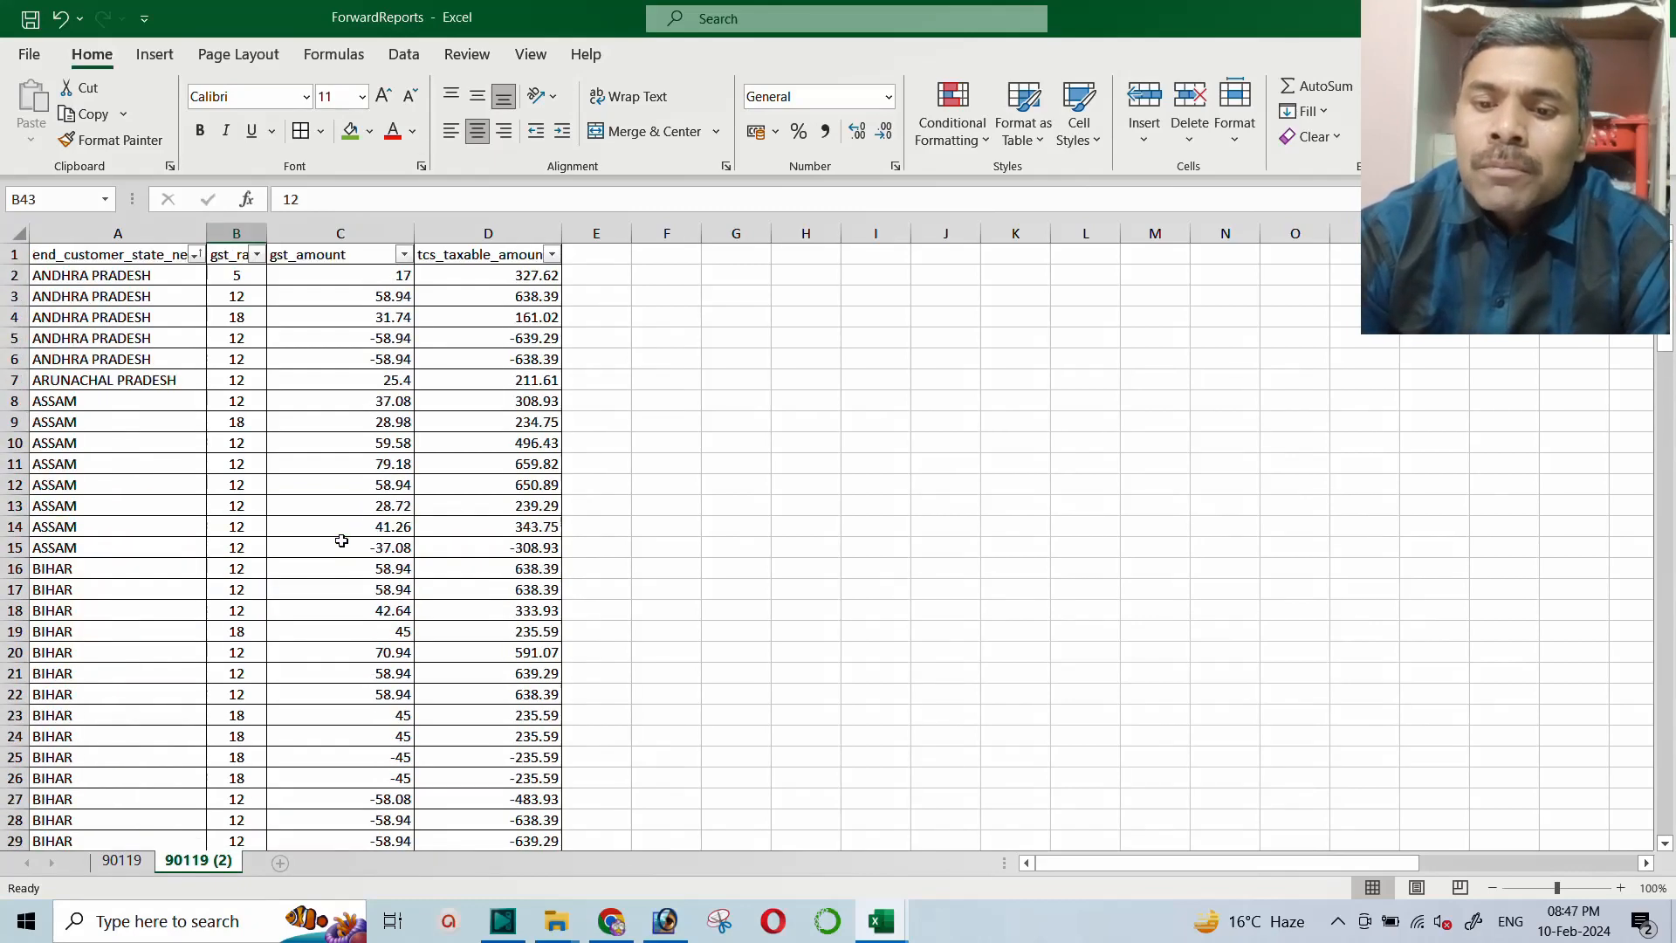
pyautogui.scroll(-9, 339, 503)
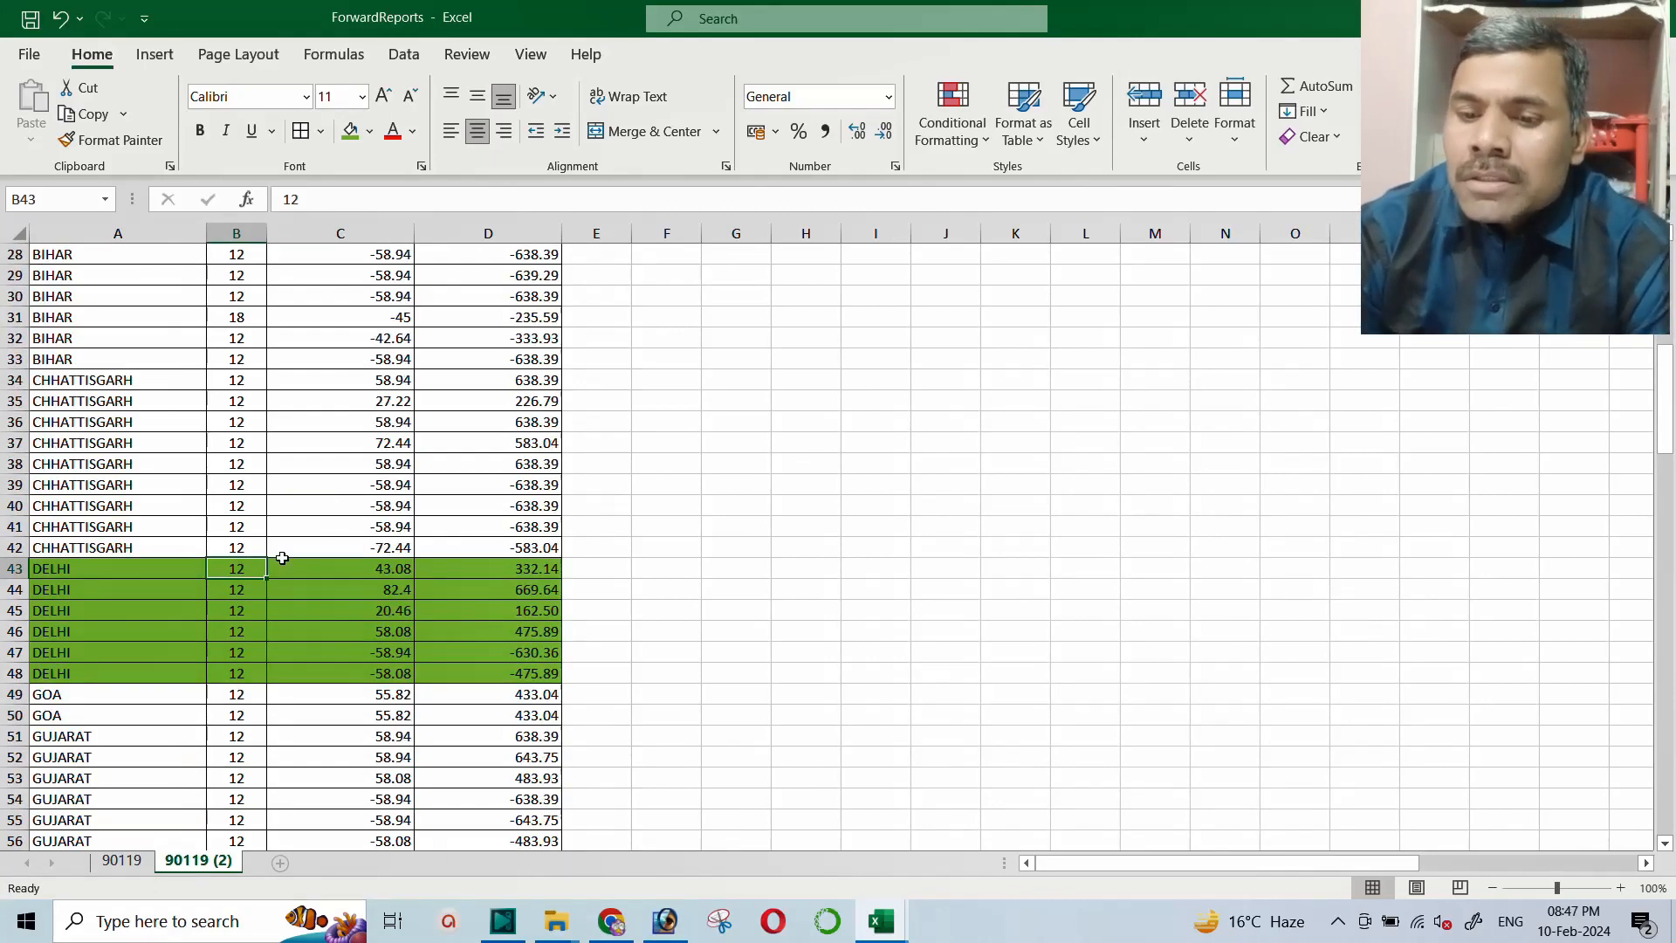
pyautogui.scroll(-15, 627, 545)
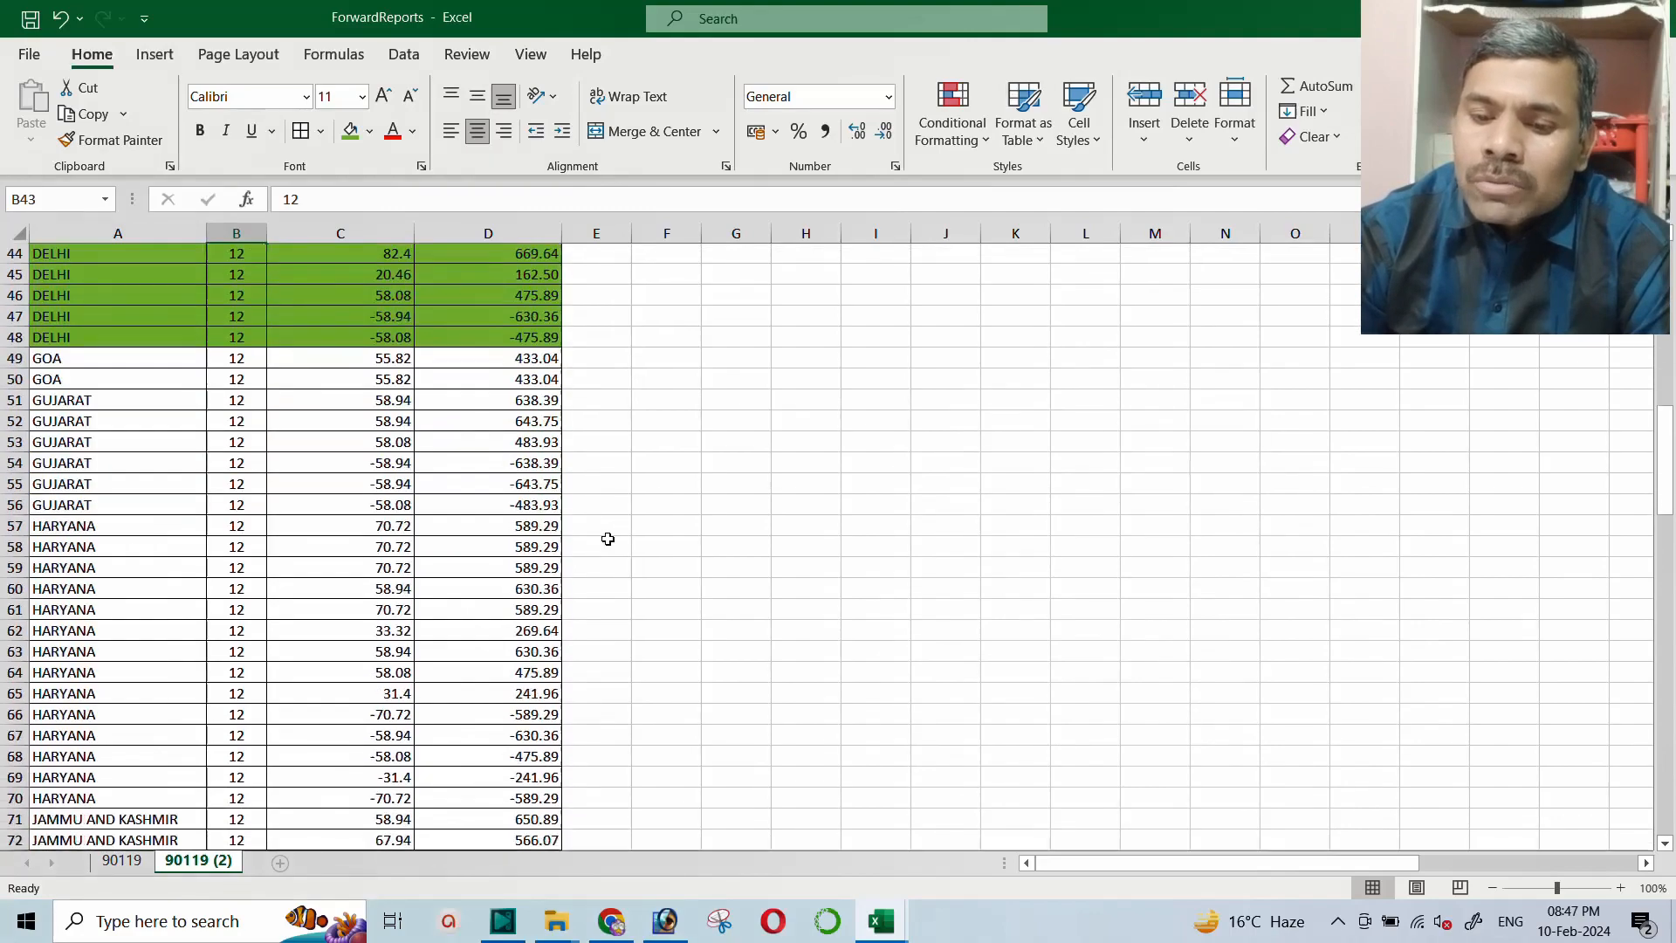
pyautogui.scroll(-20, 605, 538)
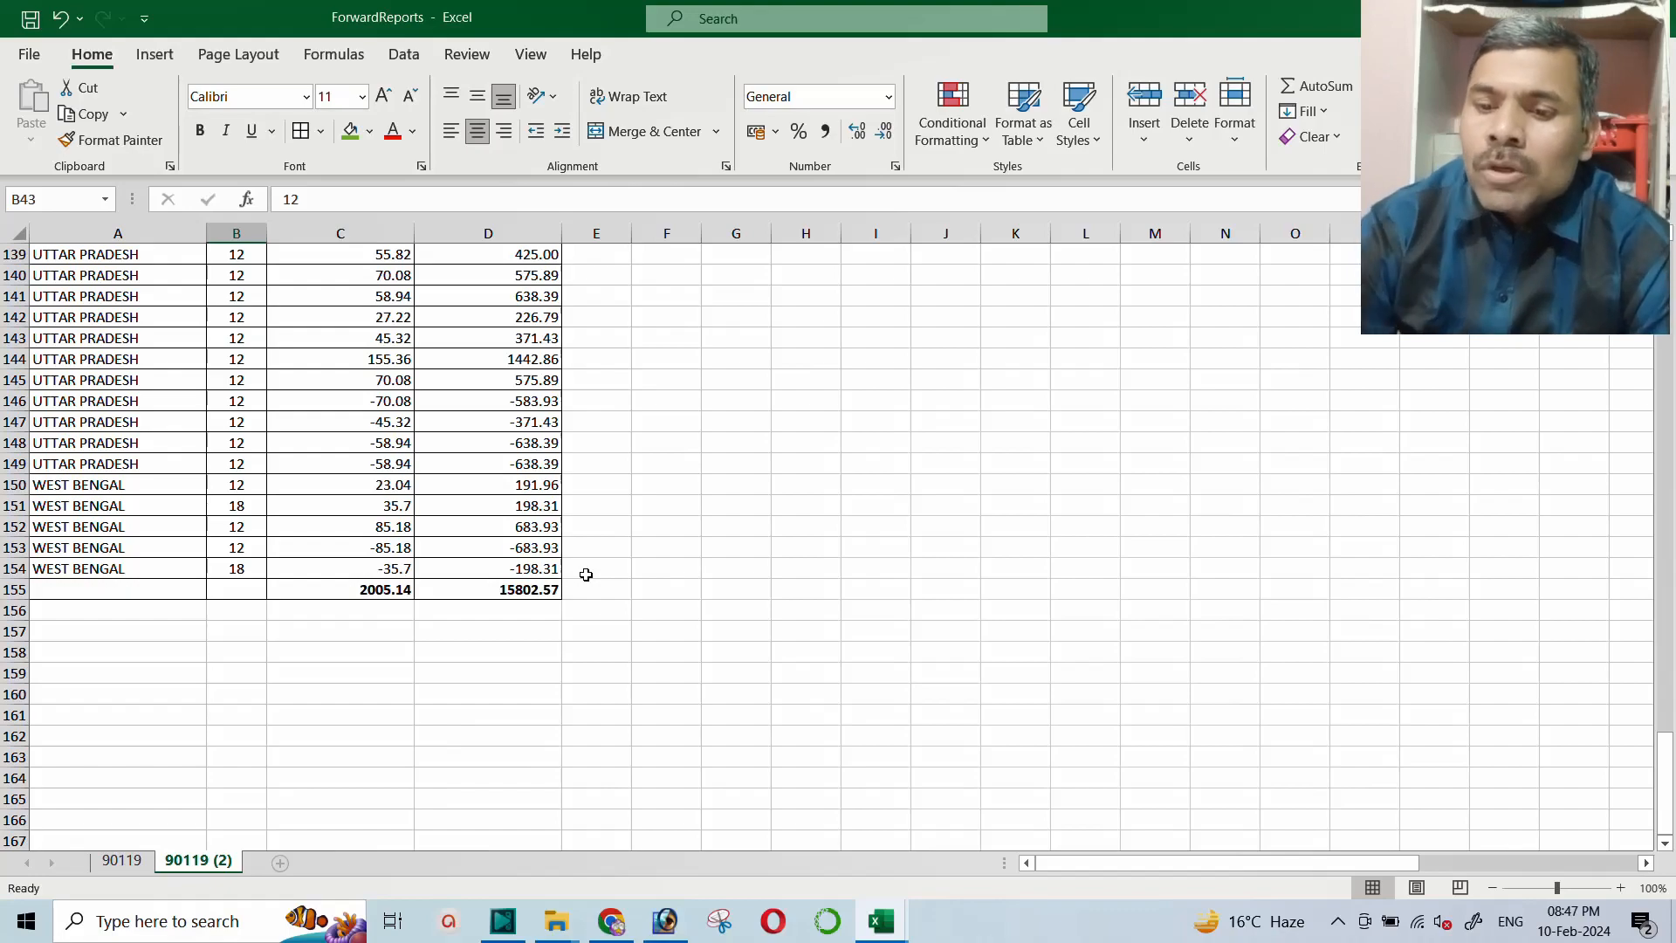
pyautogui.scroll(20, 599, 575)
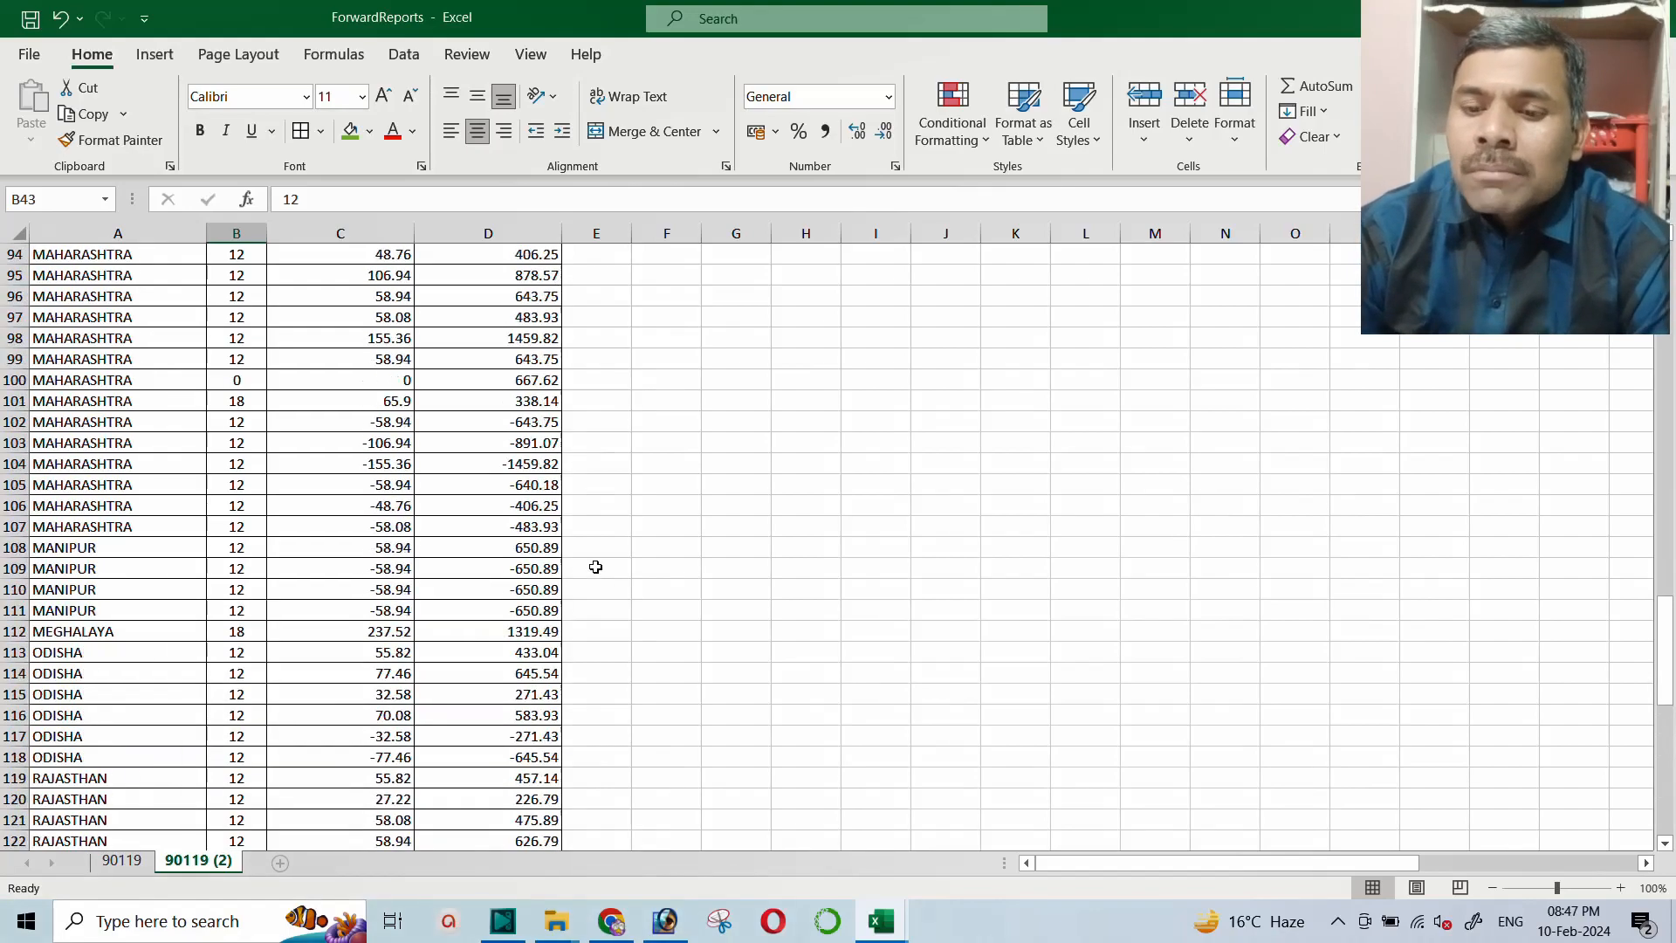
pyautogui.scroll(8, 598, 558)
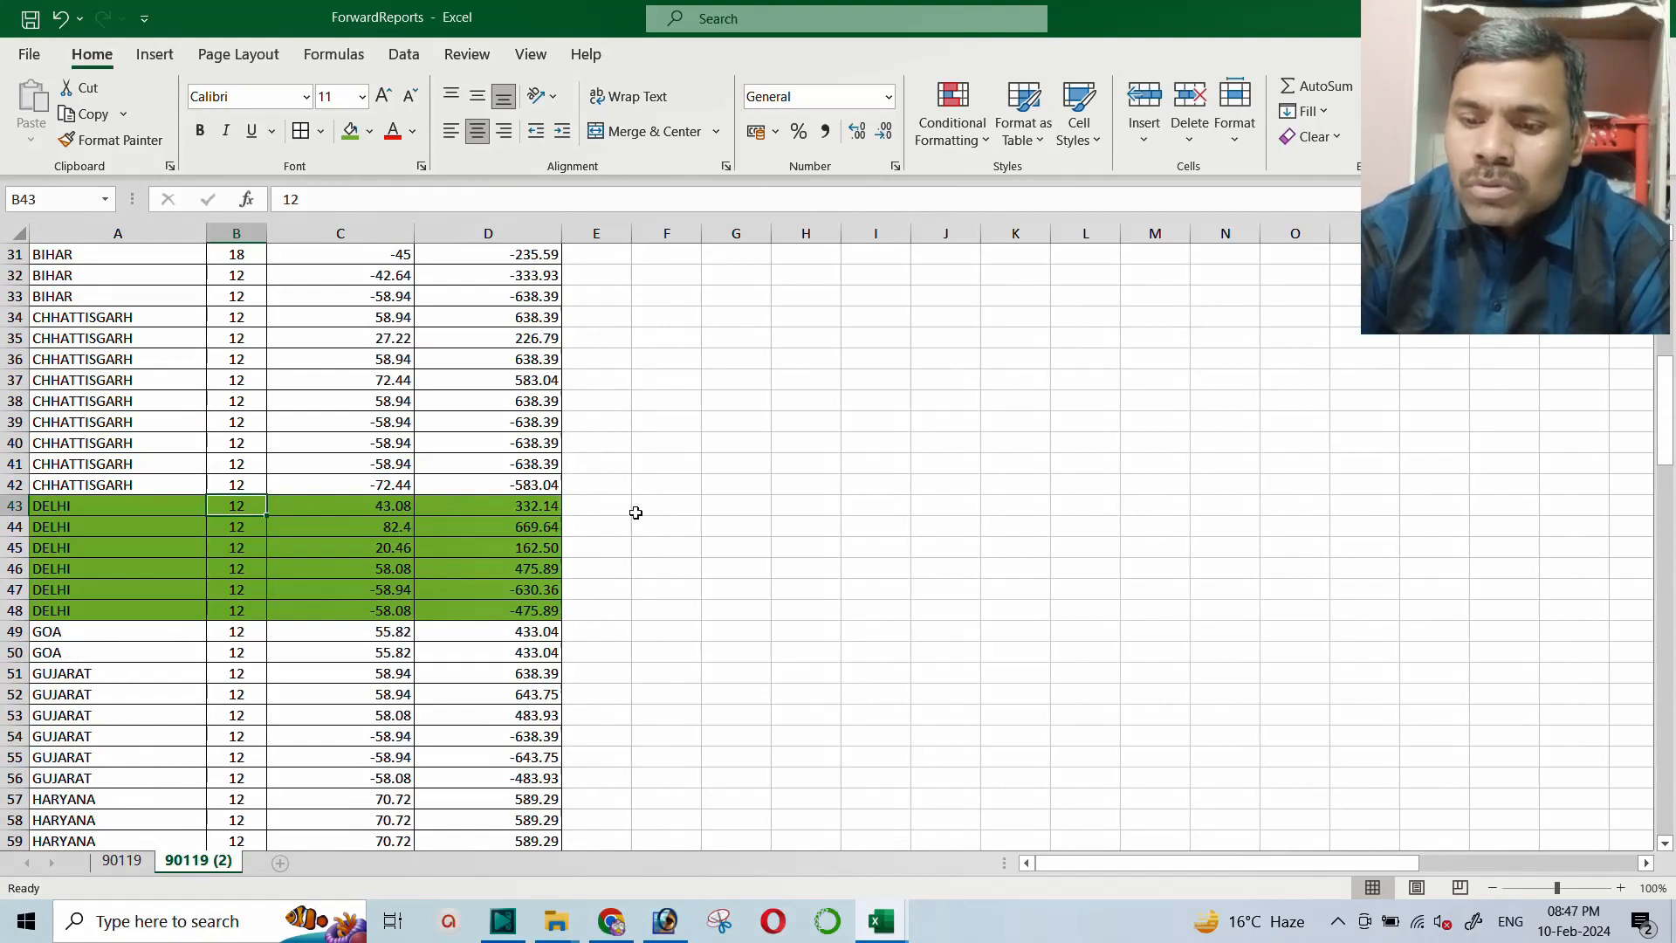
pyautogui.scroll(-20, 403, 572)
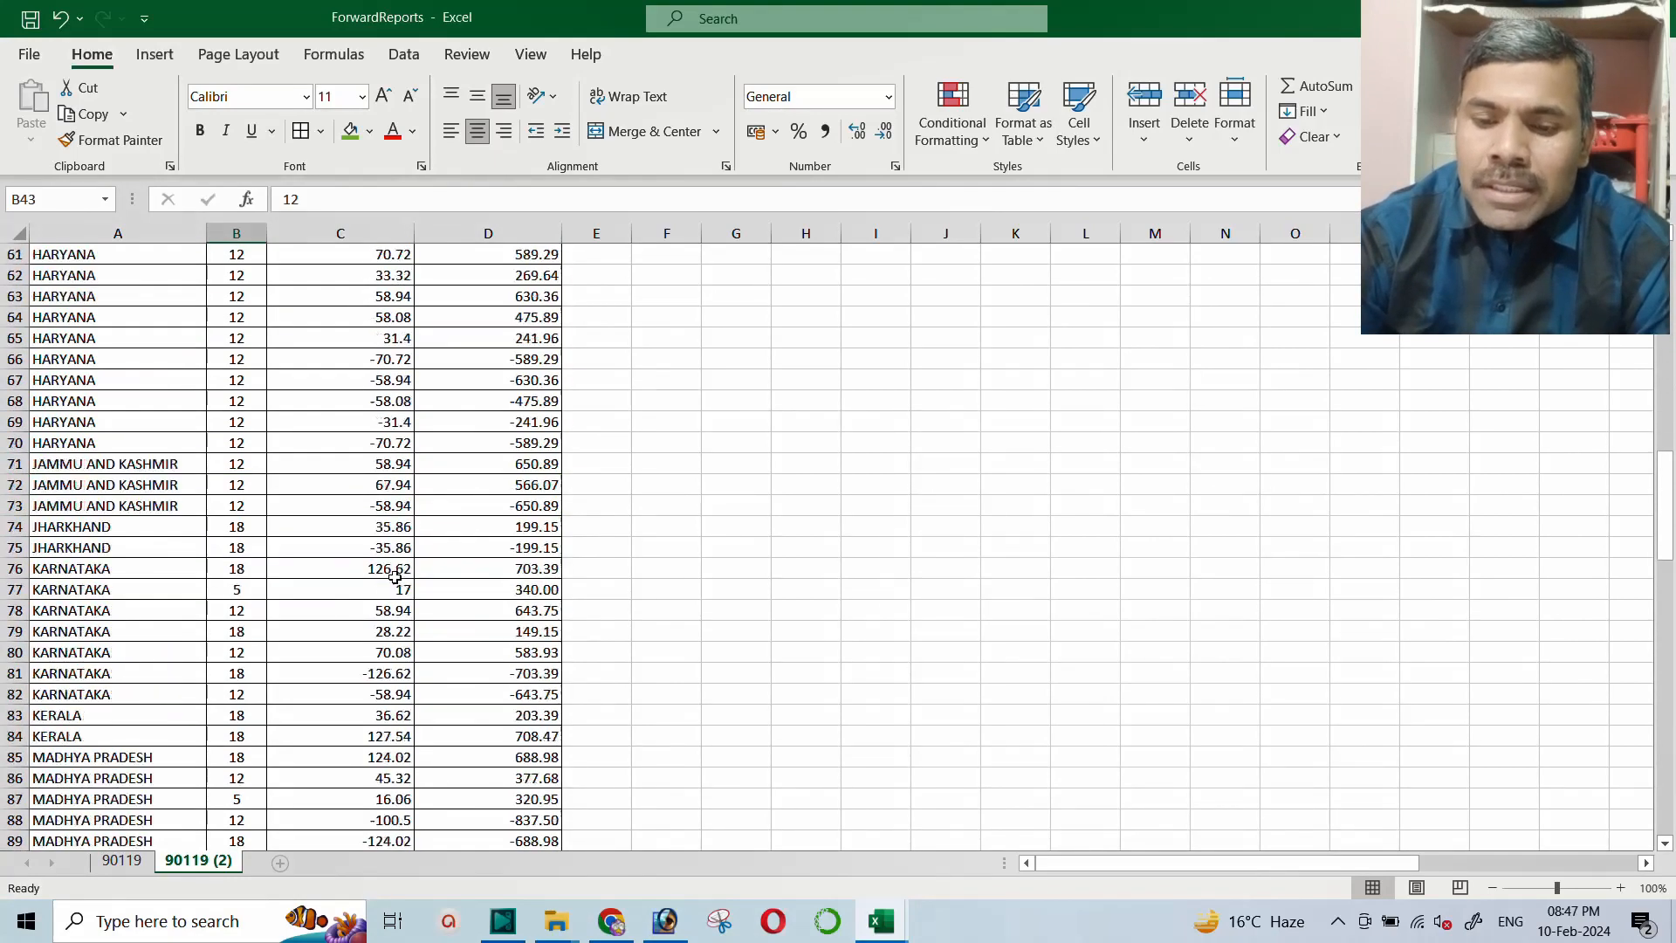
pyautogui.scroll(-13, 403, 574)
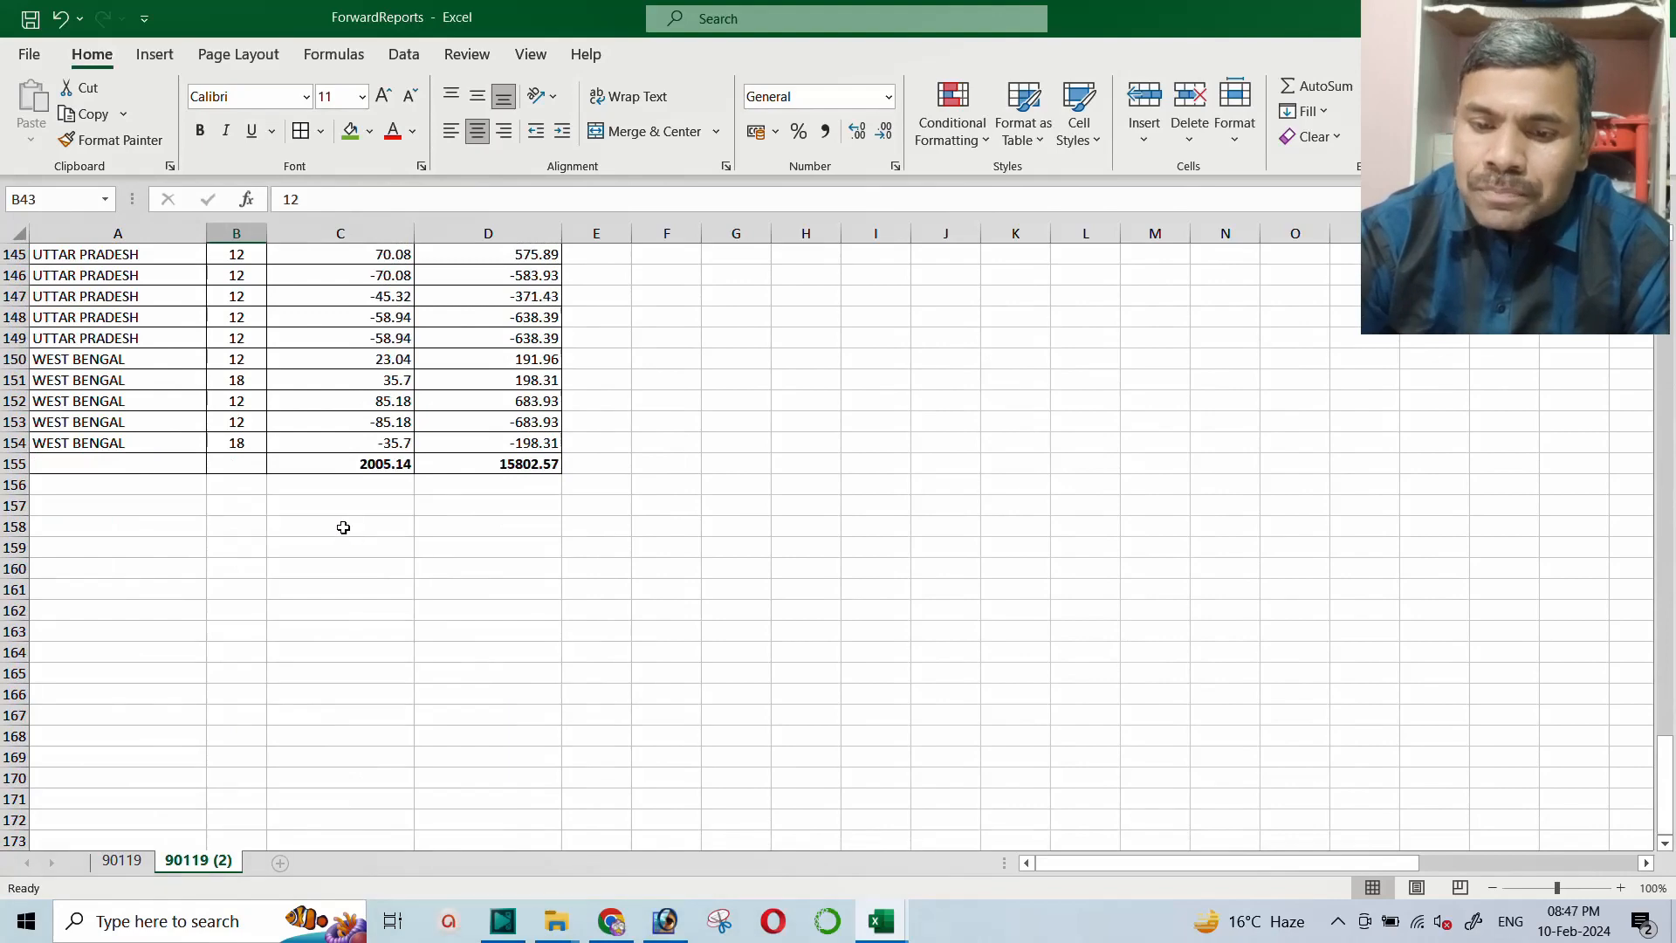
# Enter the label Local Sale in A157 and make A157:D157 bold
pyautogui.click(167, 508)
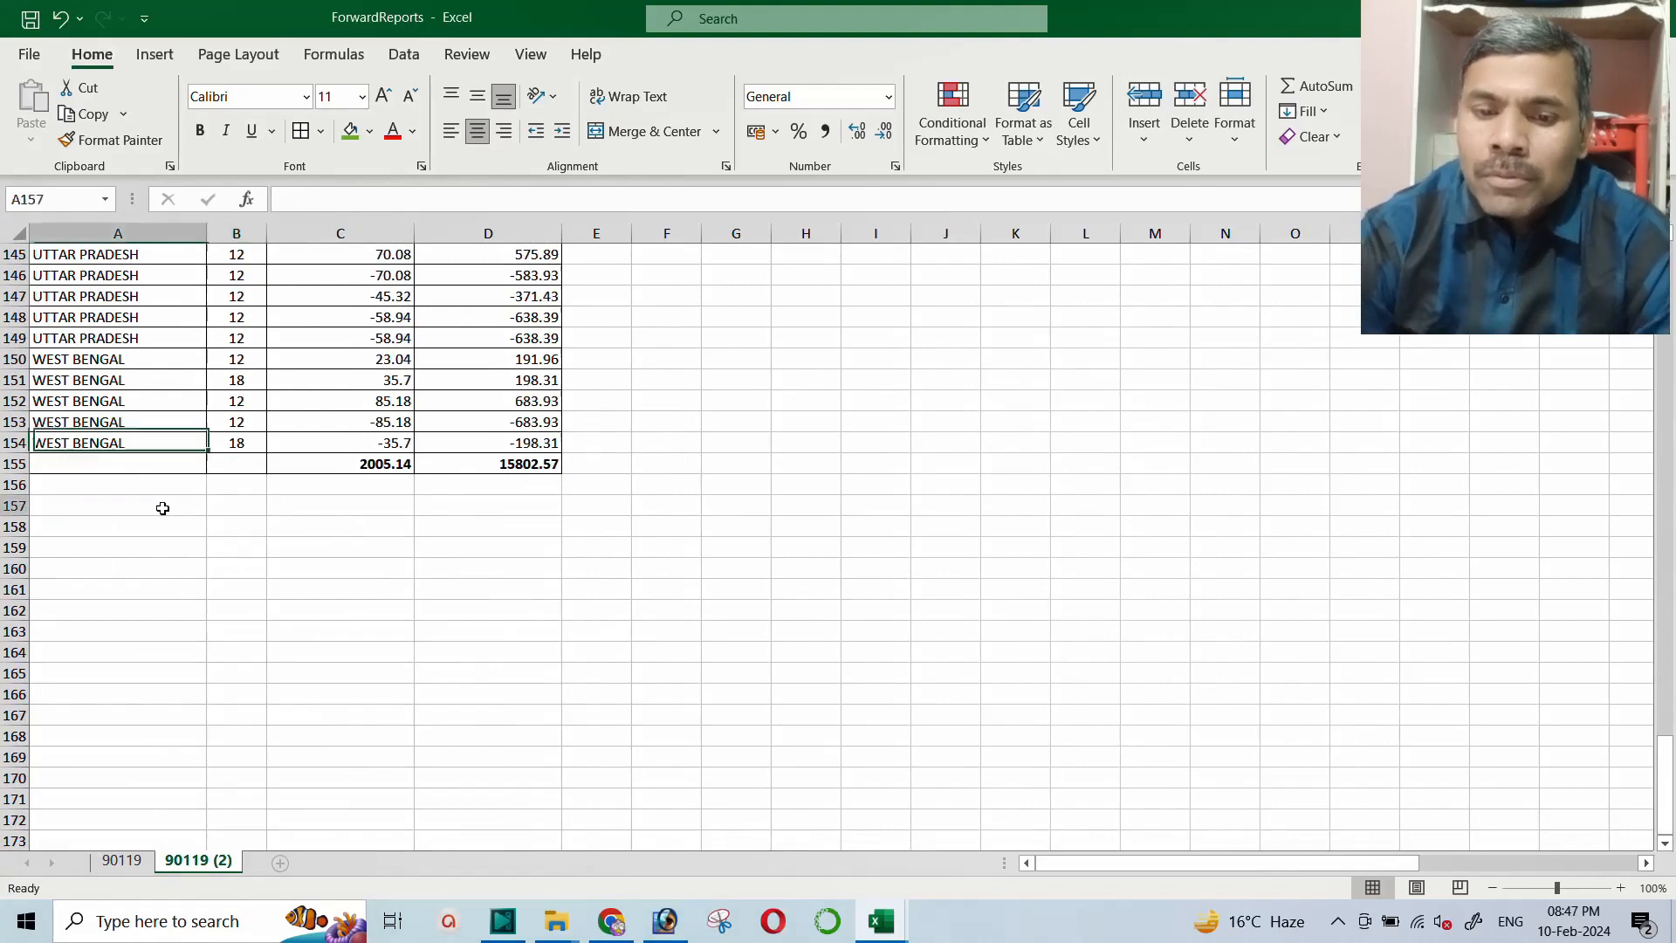
pyautogui.write('Loc')
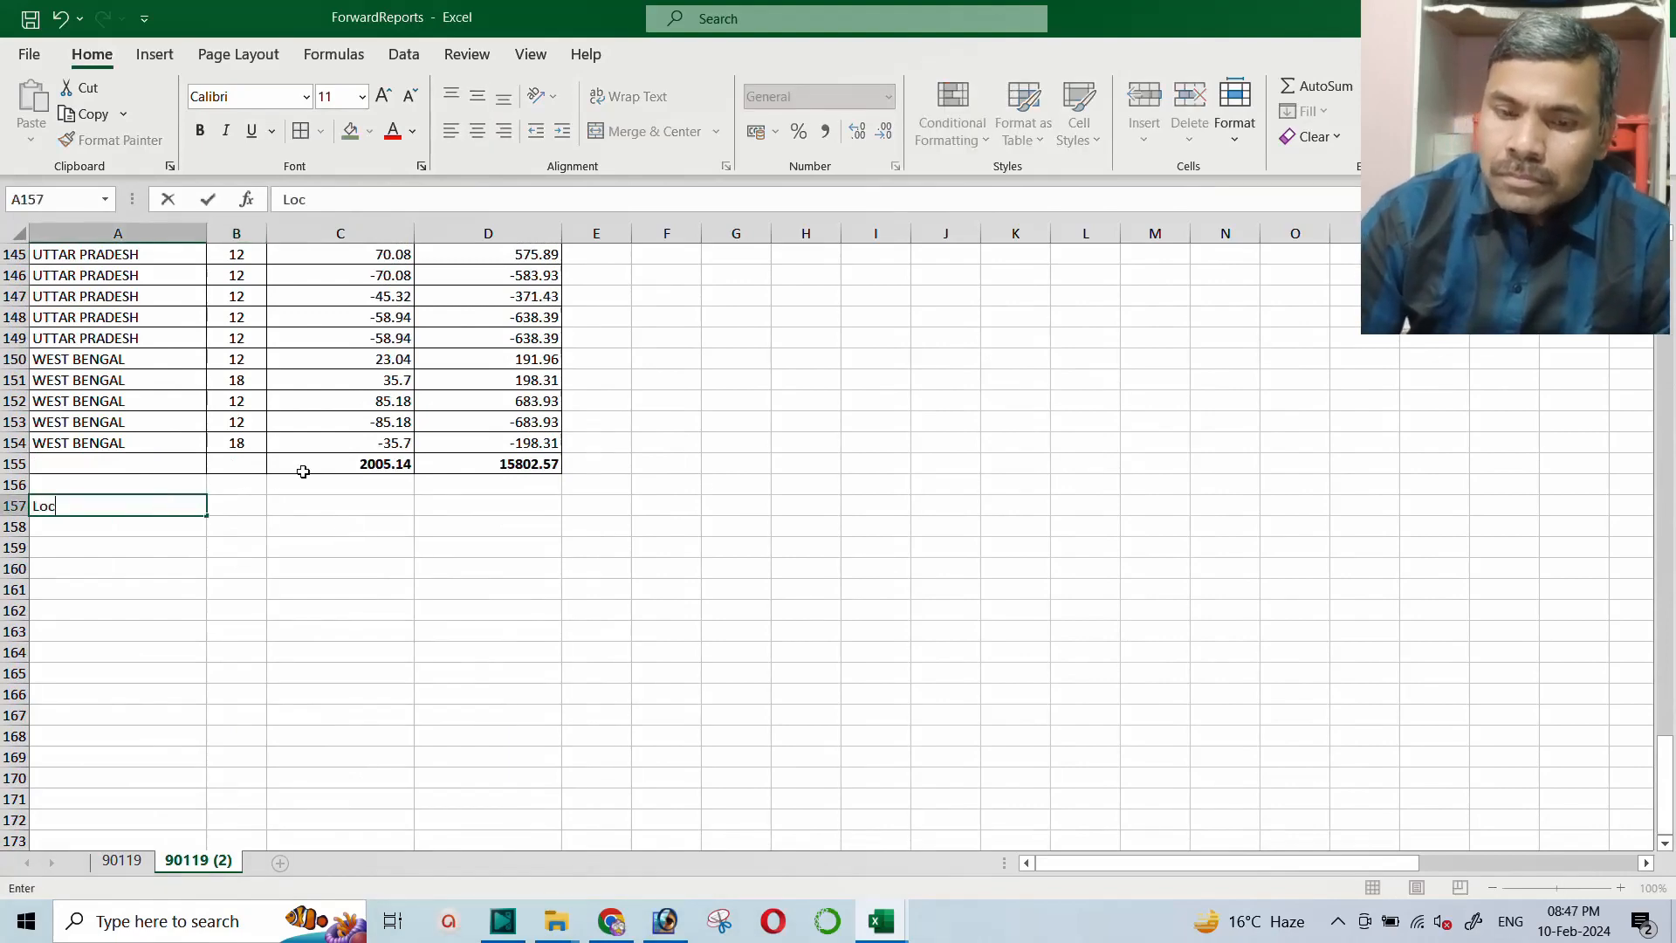
pyautogui.write('al Sal')
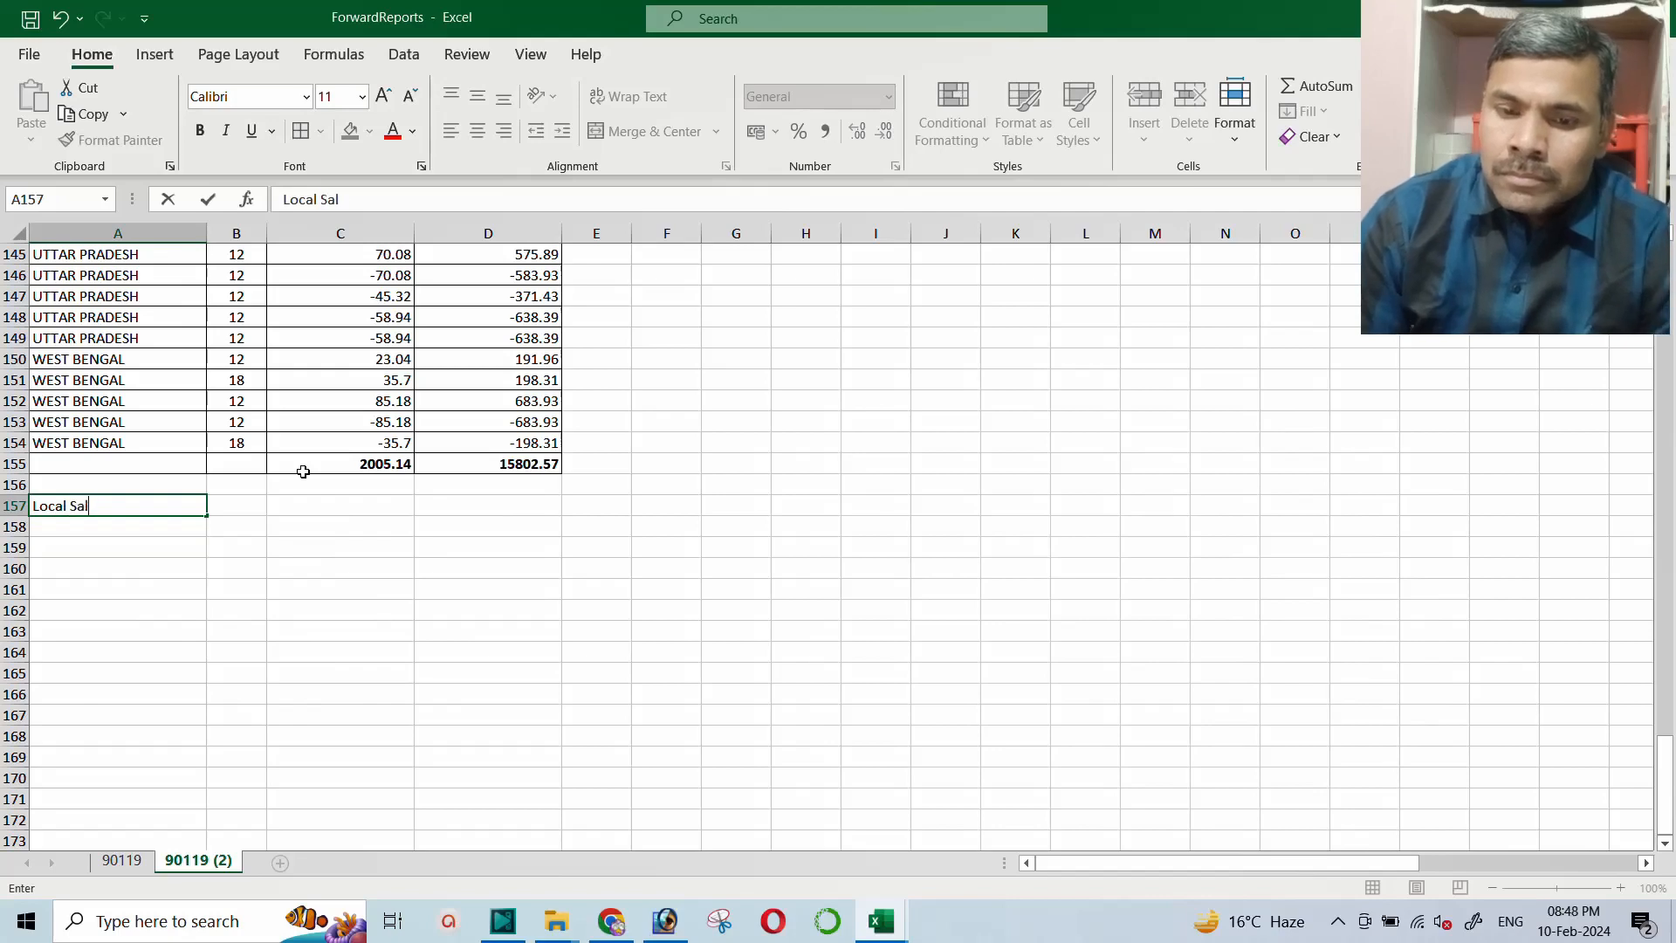
pyautogui.write('e')
pyautogui.press('Return')
pyautogui.press('Up')
pyautogui.hotkey('shift', 'Right')
pyautogui.hotkey('shift', 'Right')
pyautogui.hotkey('shift', 'Right')
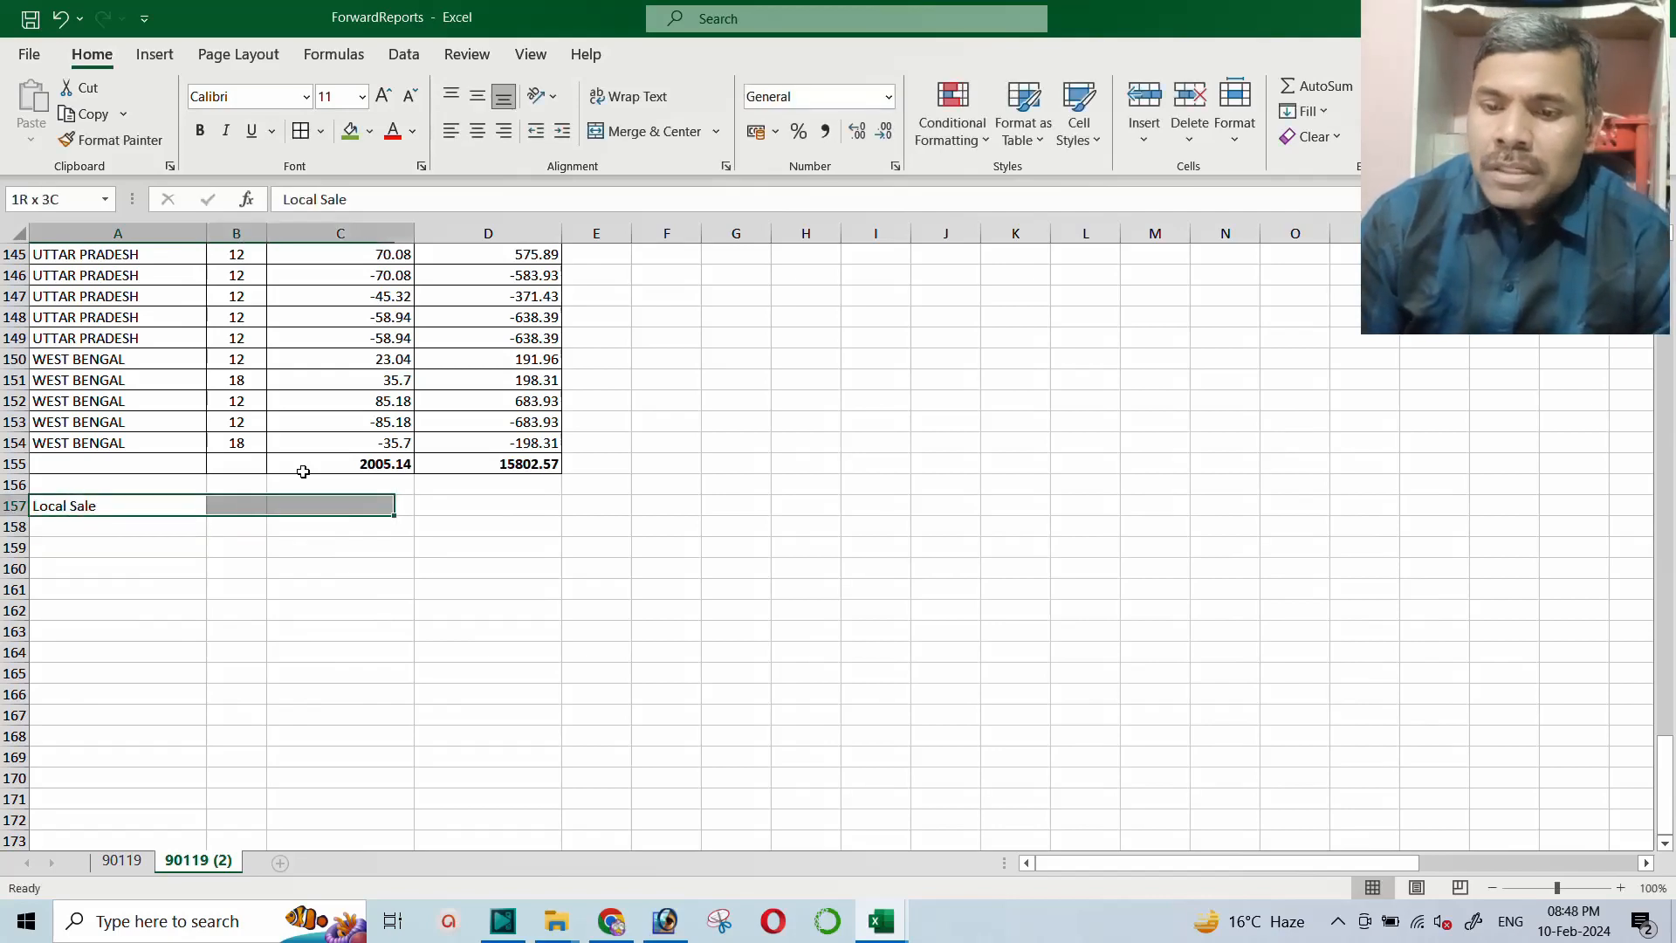
pyautogui.hotkey('ctrl', 'b')
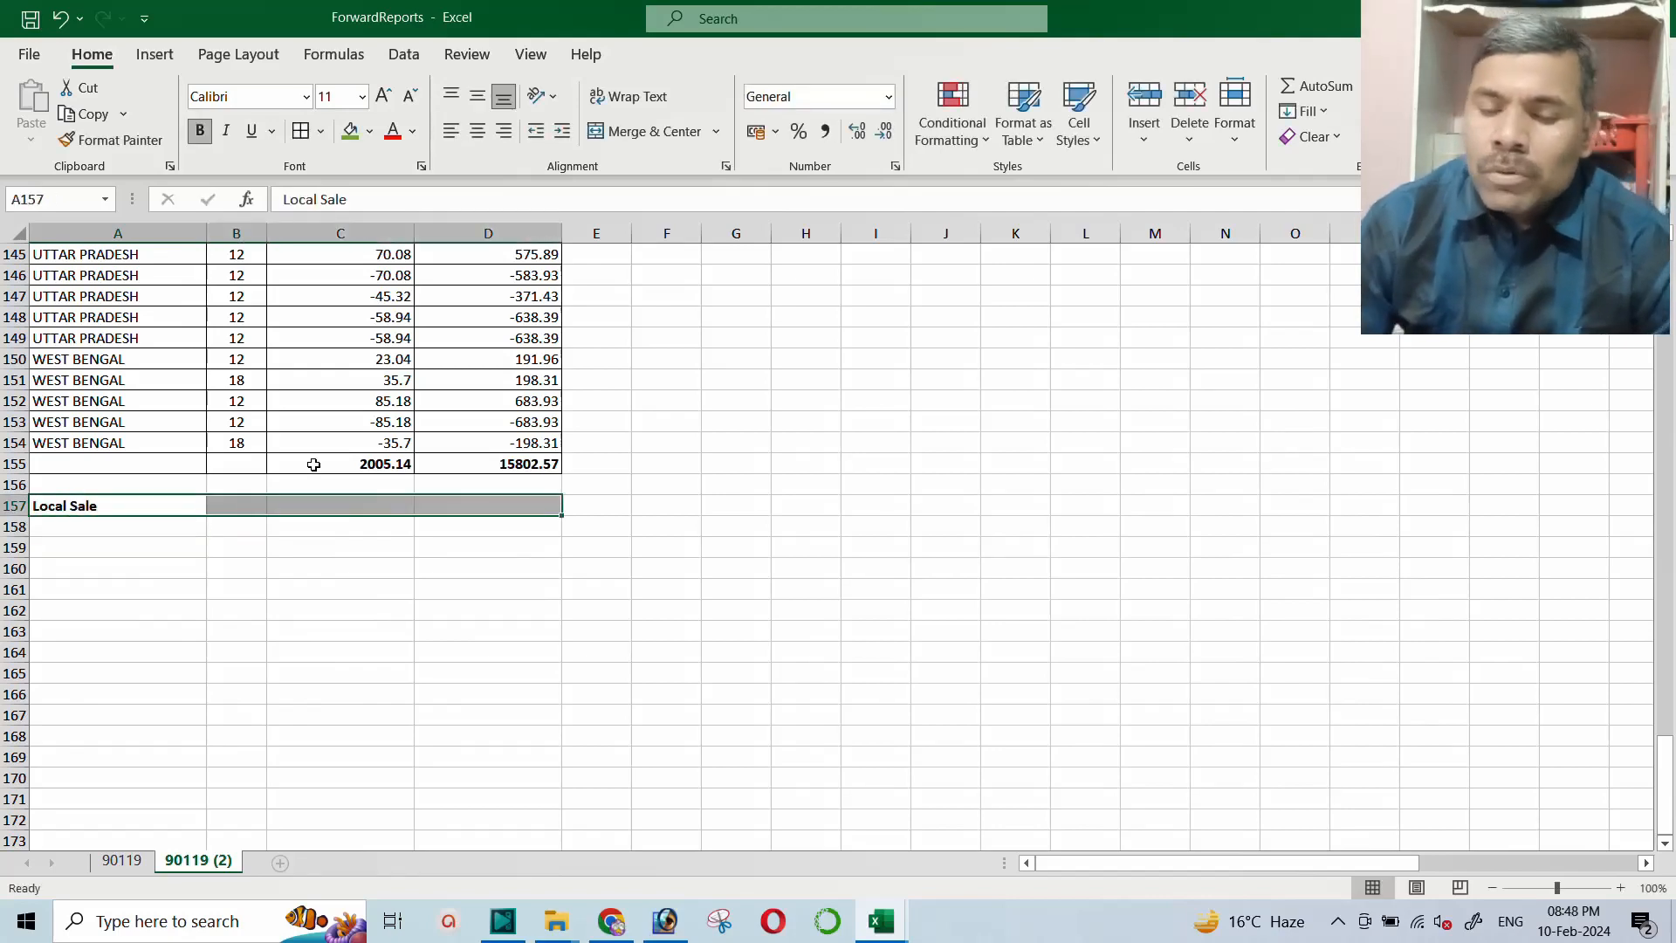
# Total the DELHI tcs_taxable_amount values in D157 with =SUM(D43:D48)
pyautogui.click(363, 505)
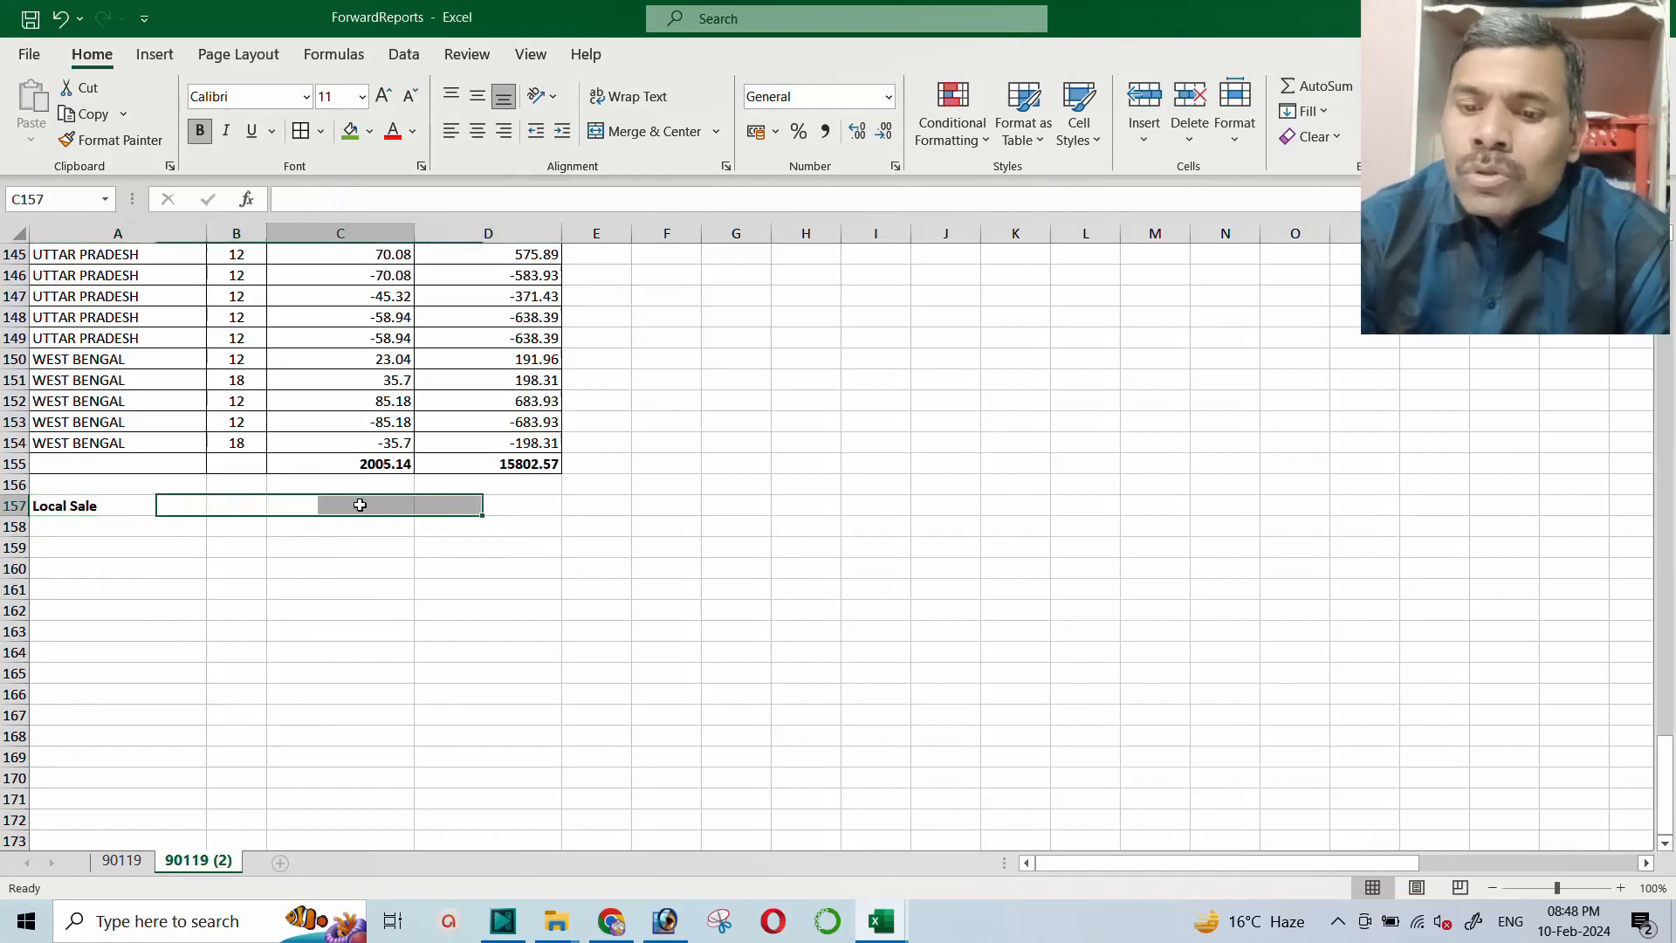
pyautogui.click(482, 506)
pyautogui.scroll(12, 463, 522)
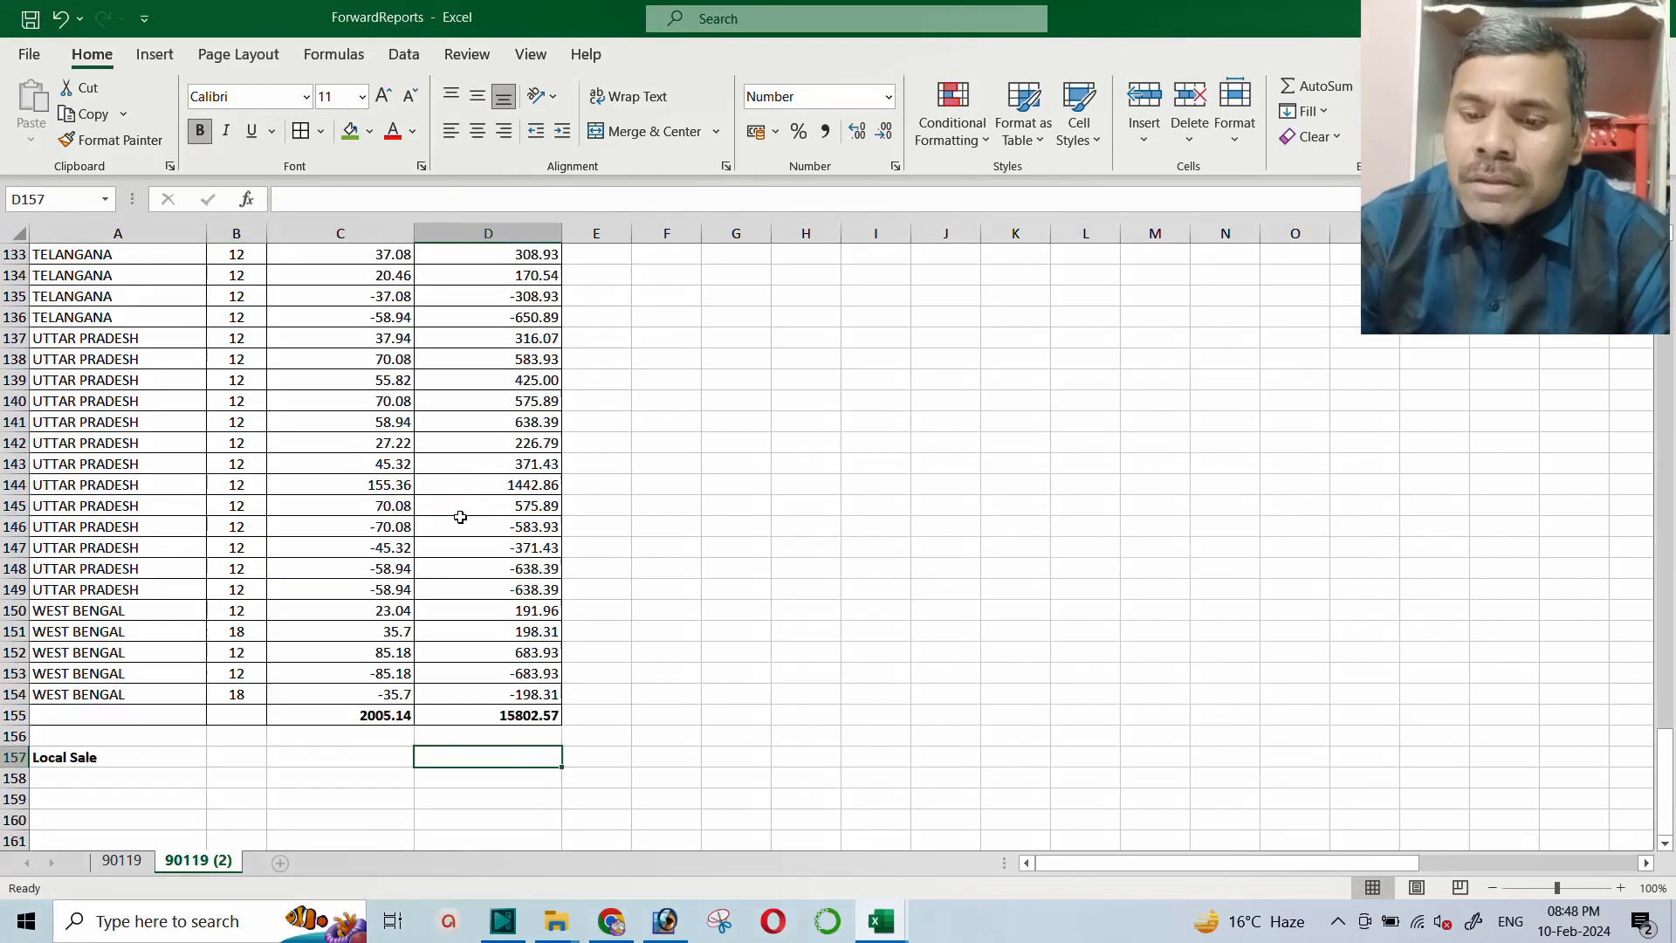
pyautogui.scroll(8, 494, 486)
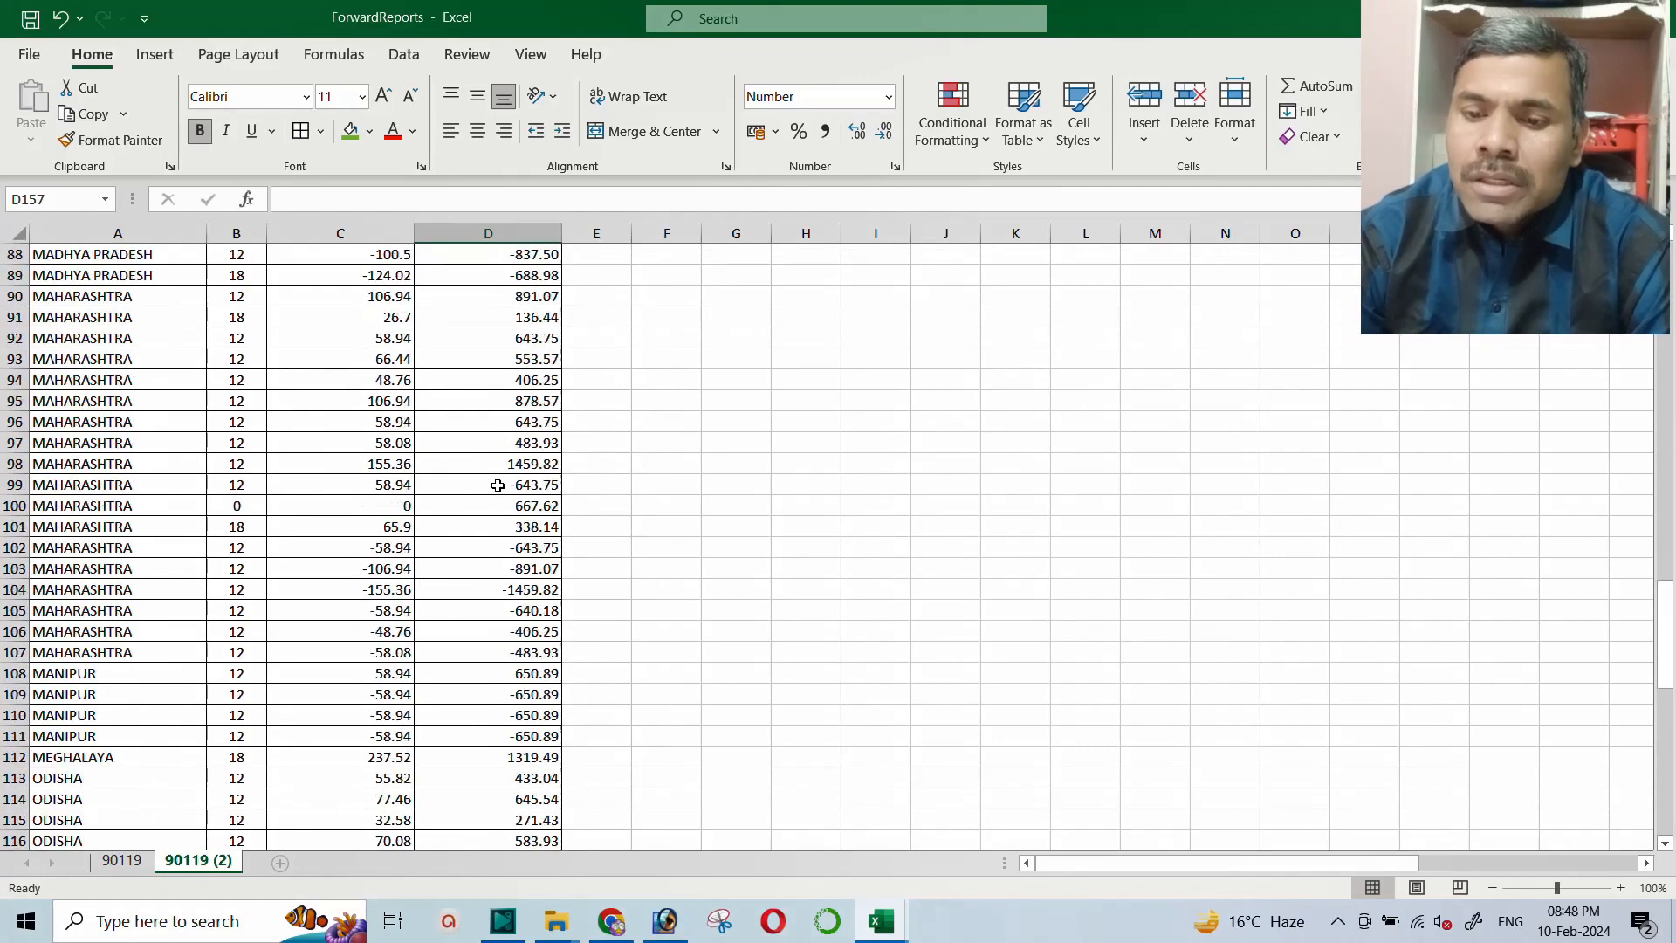
pyautogui.scroll(-18, 515, 467)
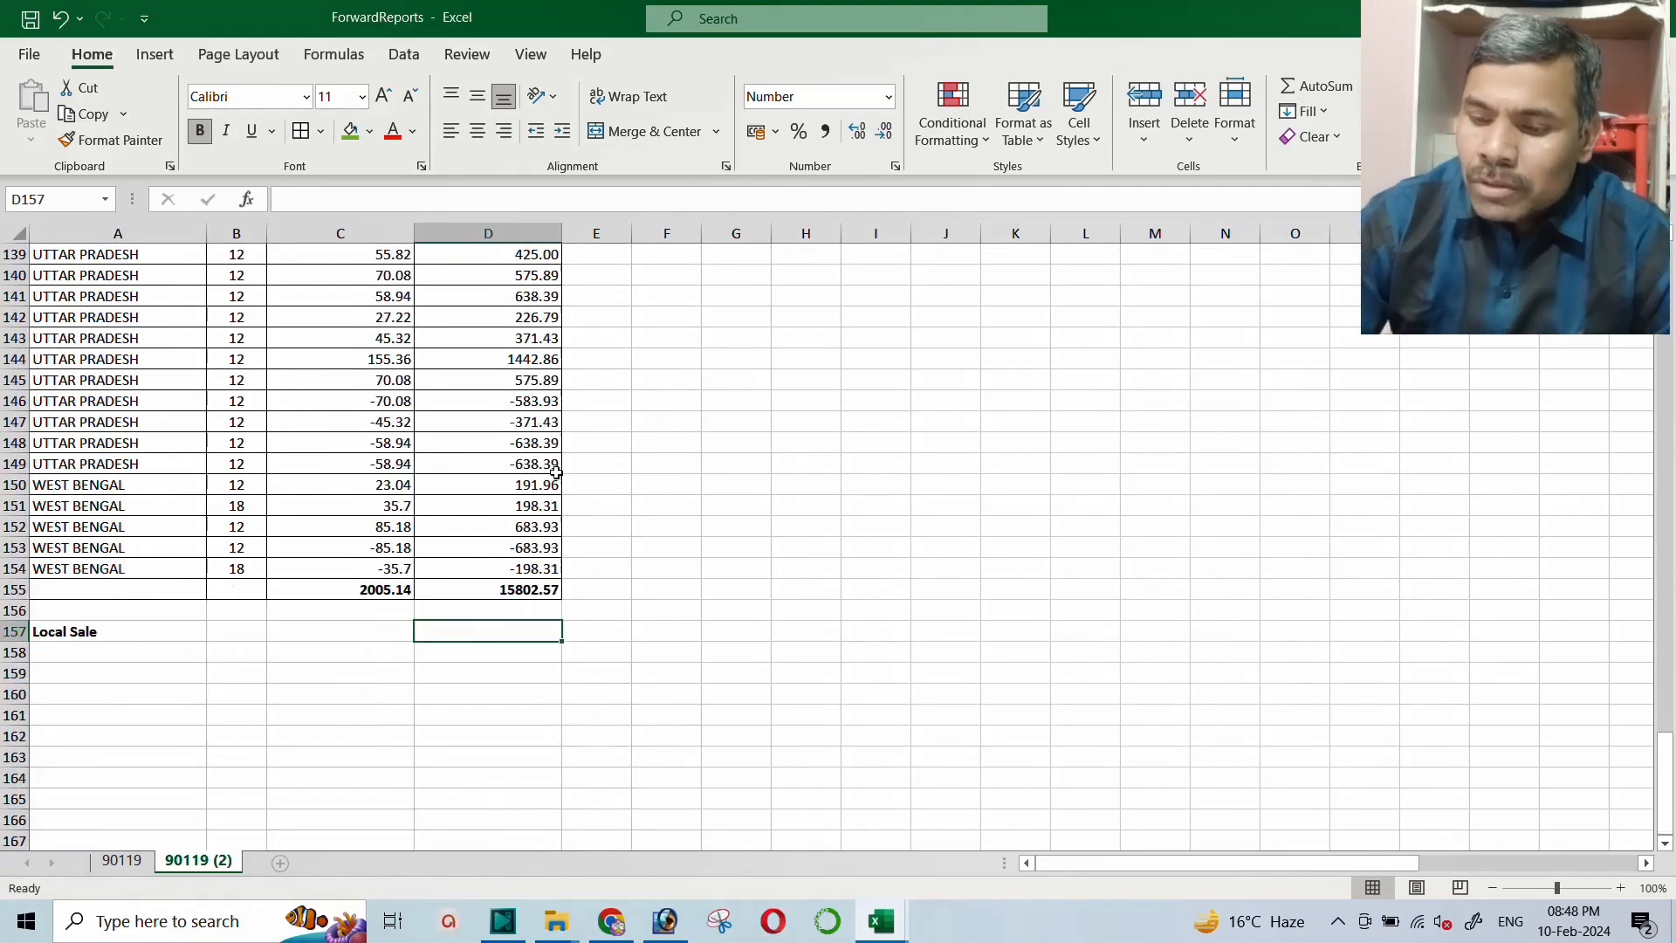
pyautogui.write('=sum')
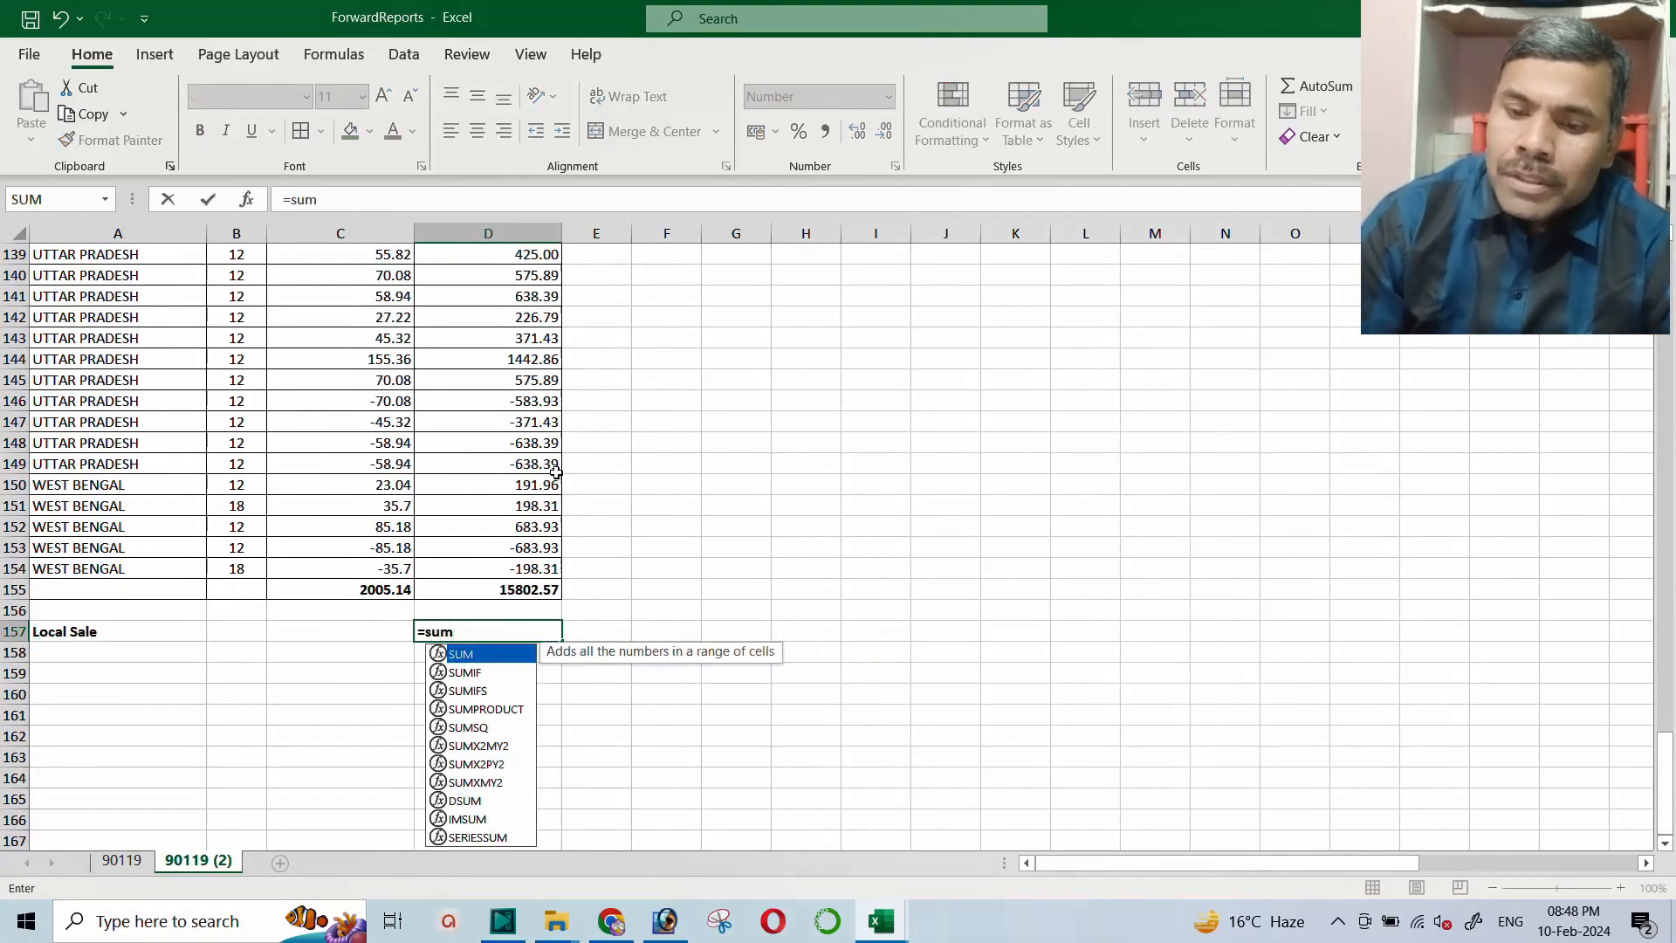
pyautogui.write('(')
pyautogui.scroll(20, 493, 432)
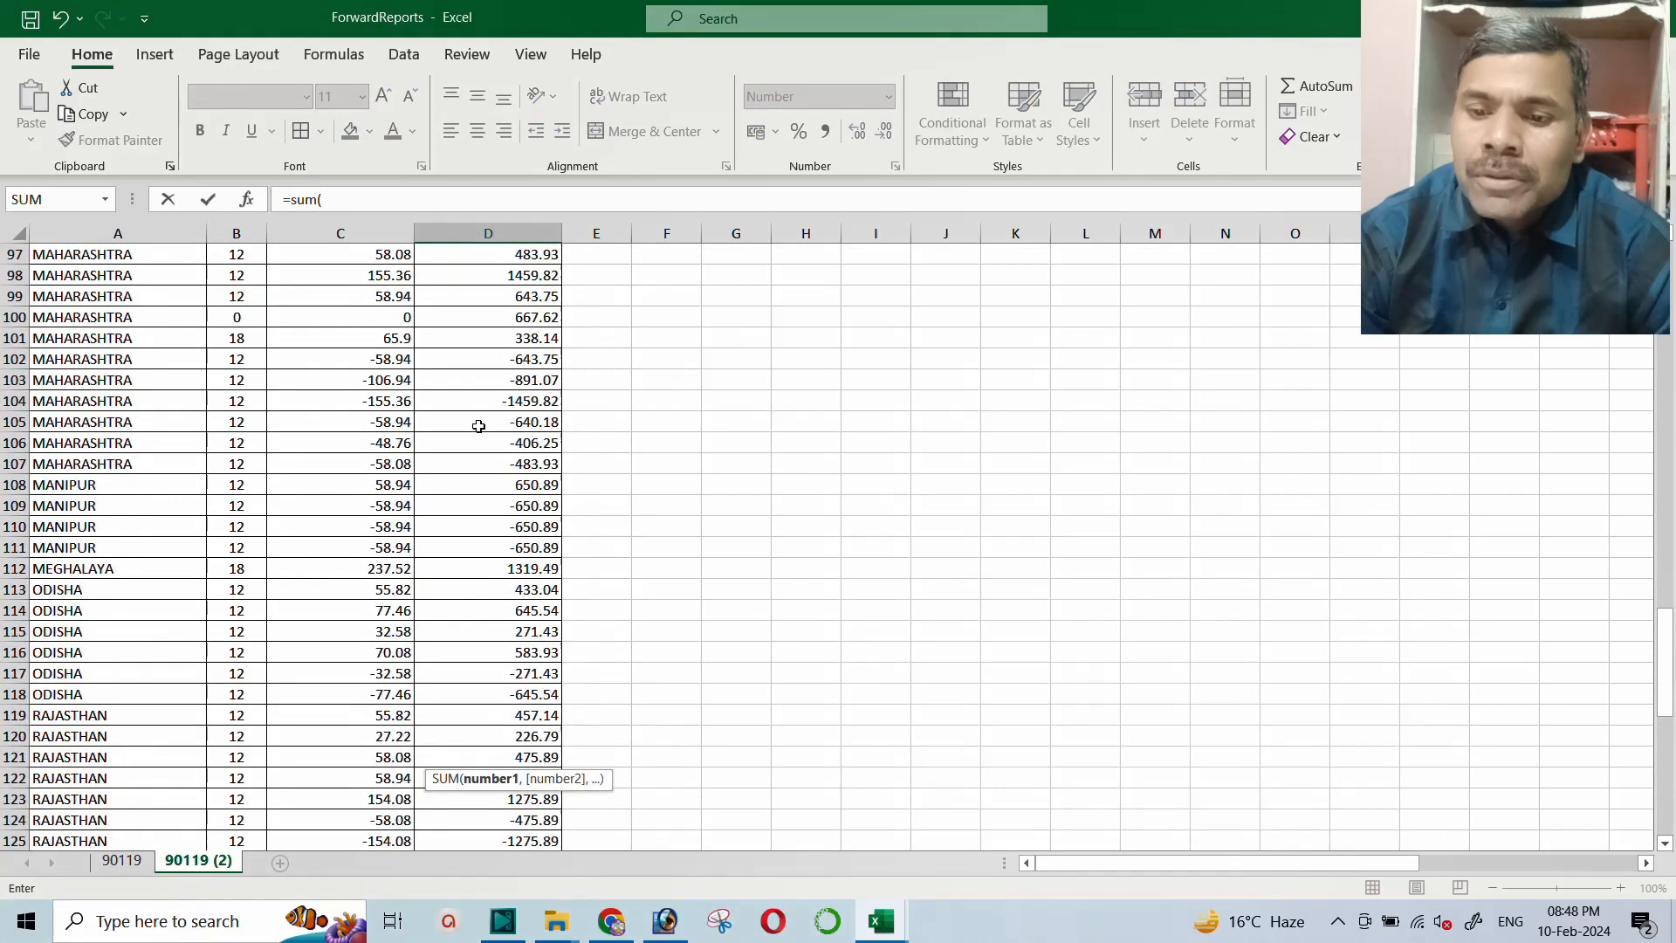
pyautogui.scroll(4, 493, 432)
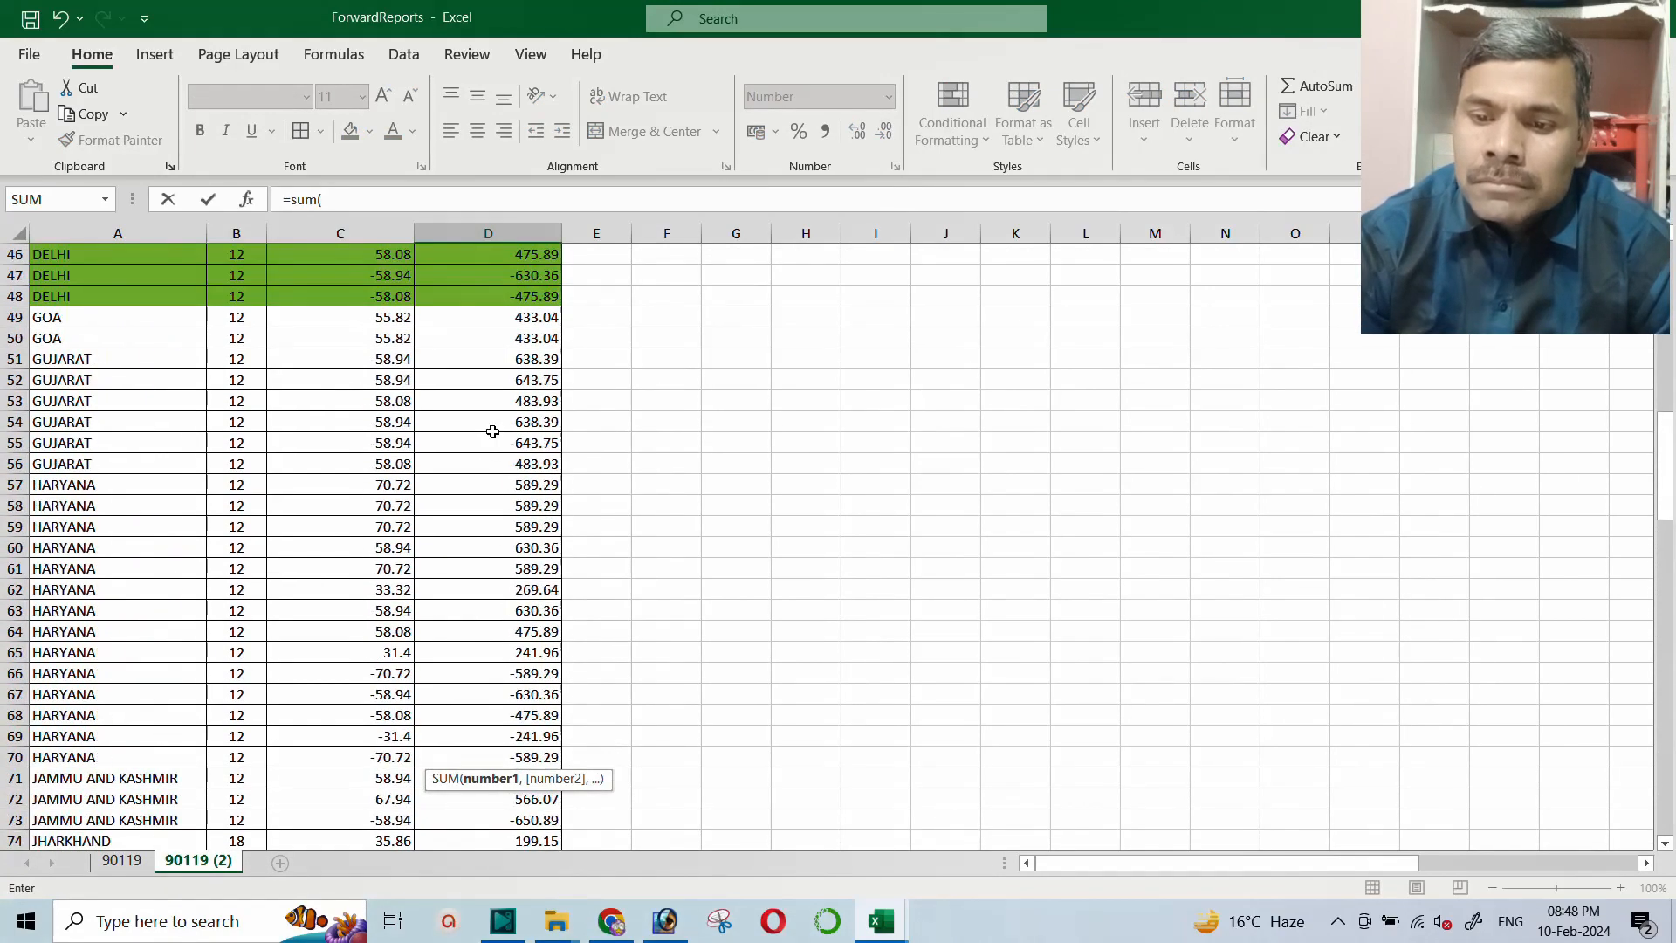
pyautogui.click(504, 323)
pyautogui.moveTo(504, 330); pyautogui.dragTo(506, 422)
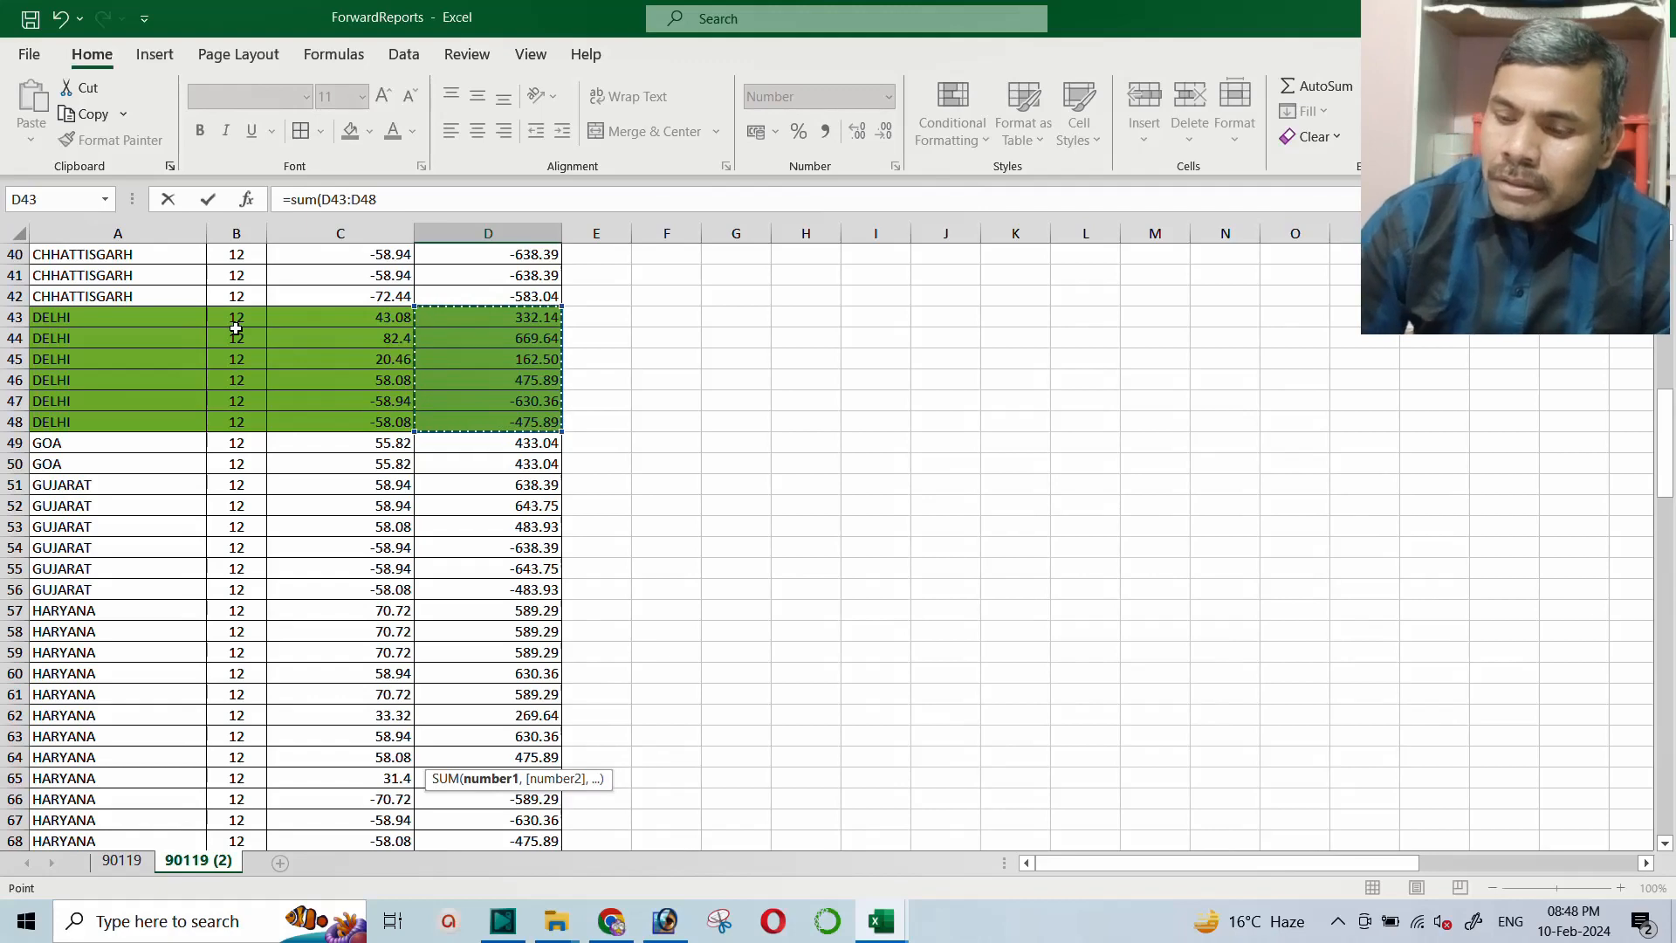
pyautogui.write(')')
pyautogui.press('Return')
pyautogui.scroll(-1, 279, 524)
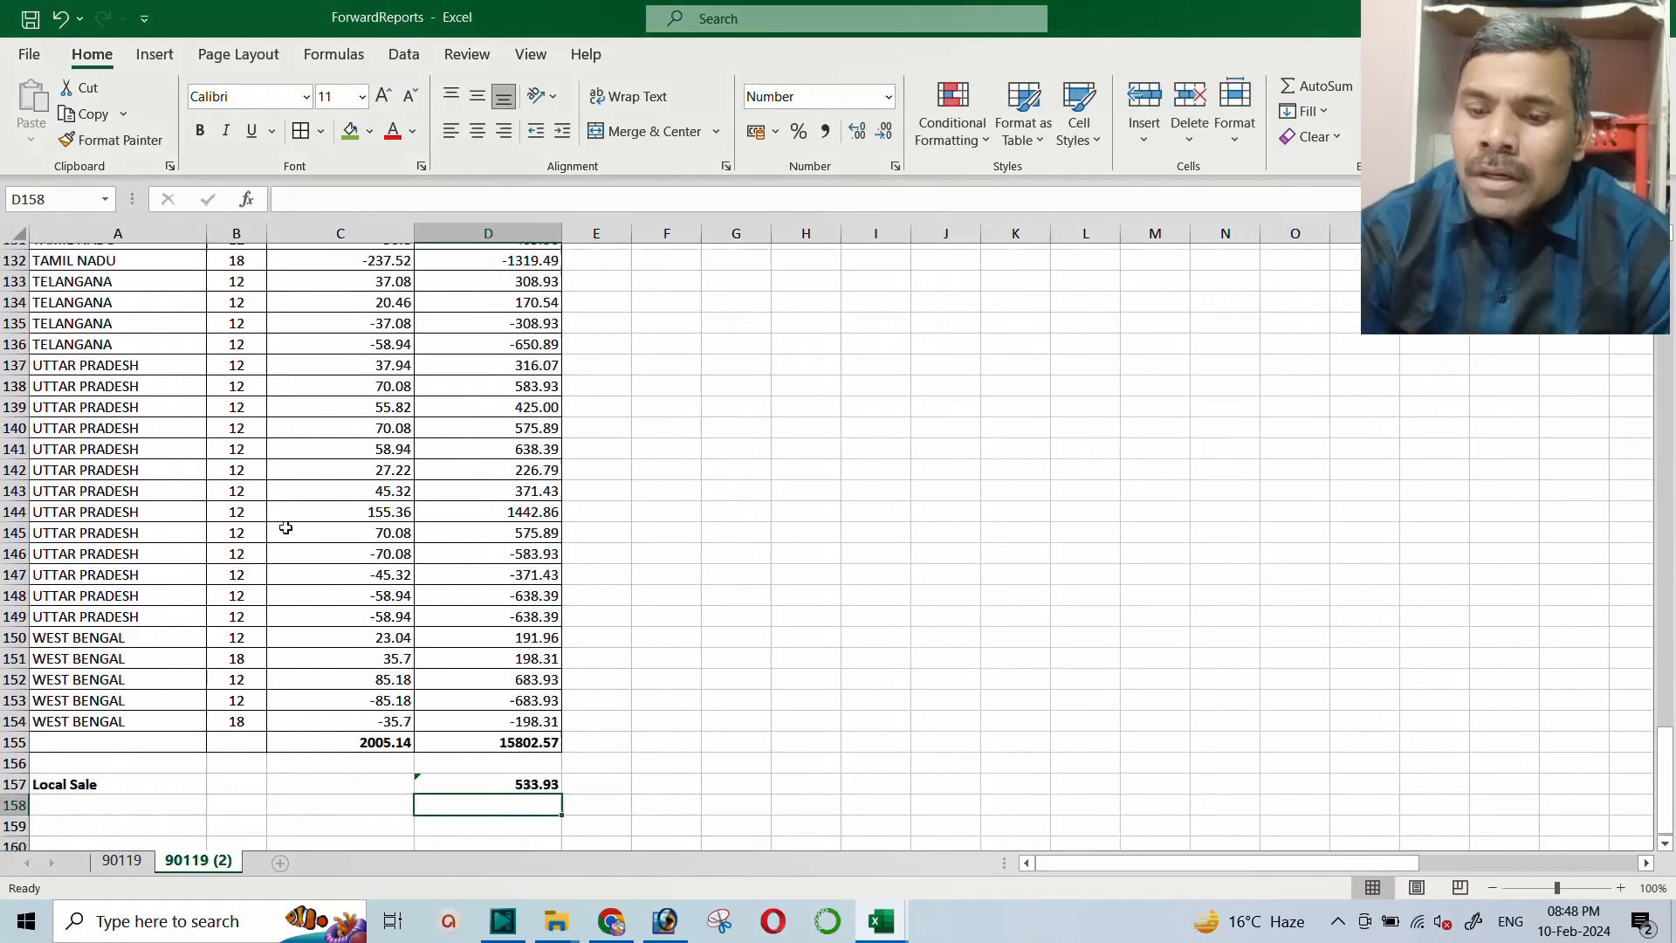
pyautogui.click(534, 758)
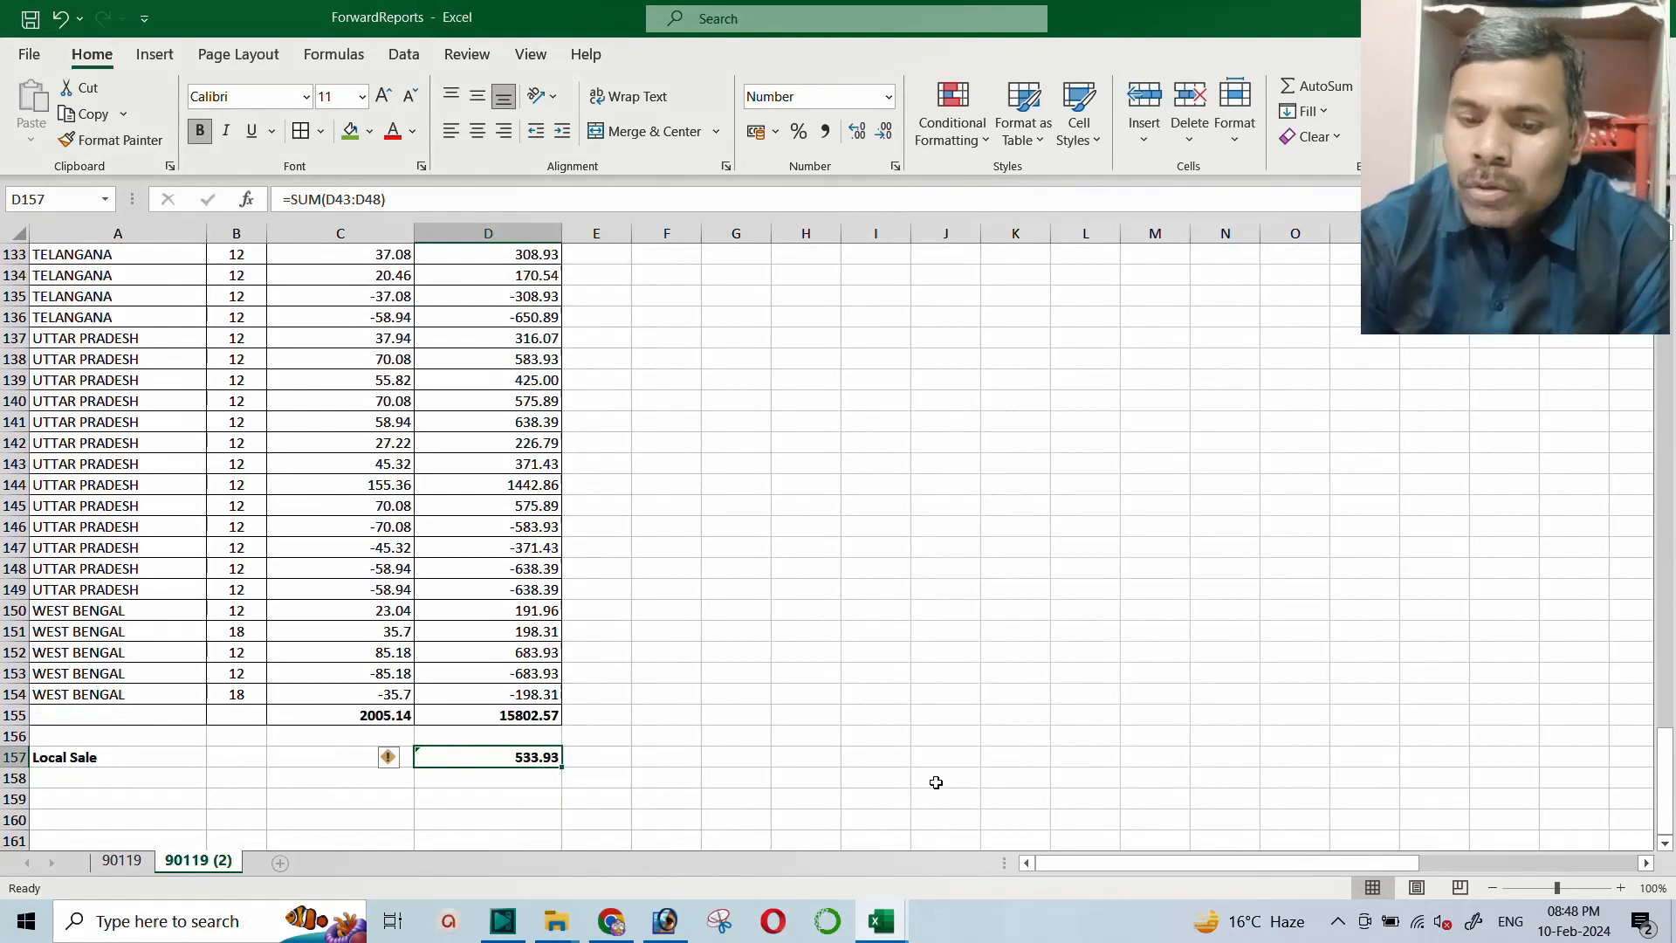
pyautogui.click(349, 757)
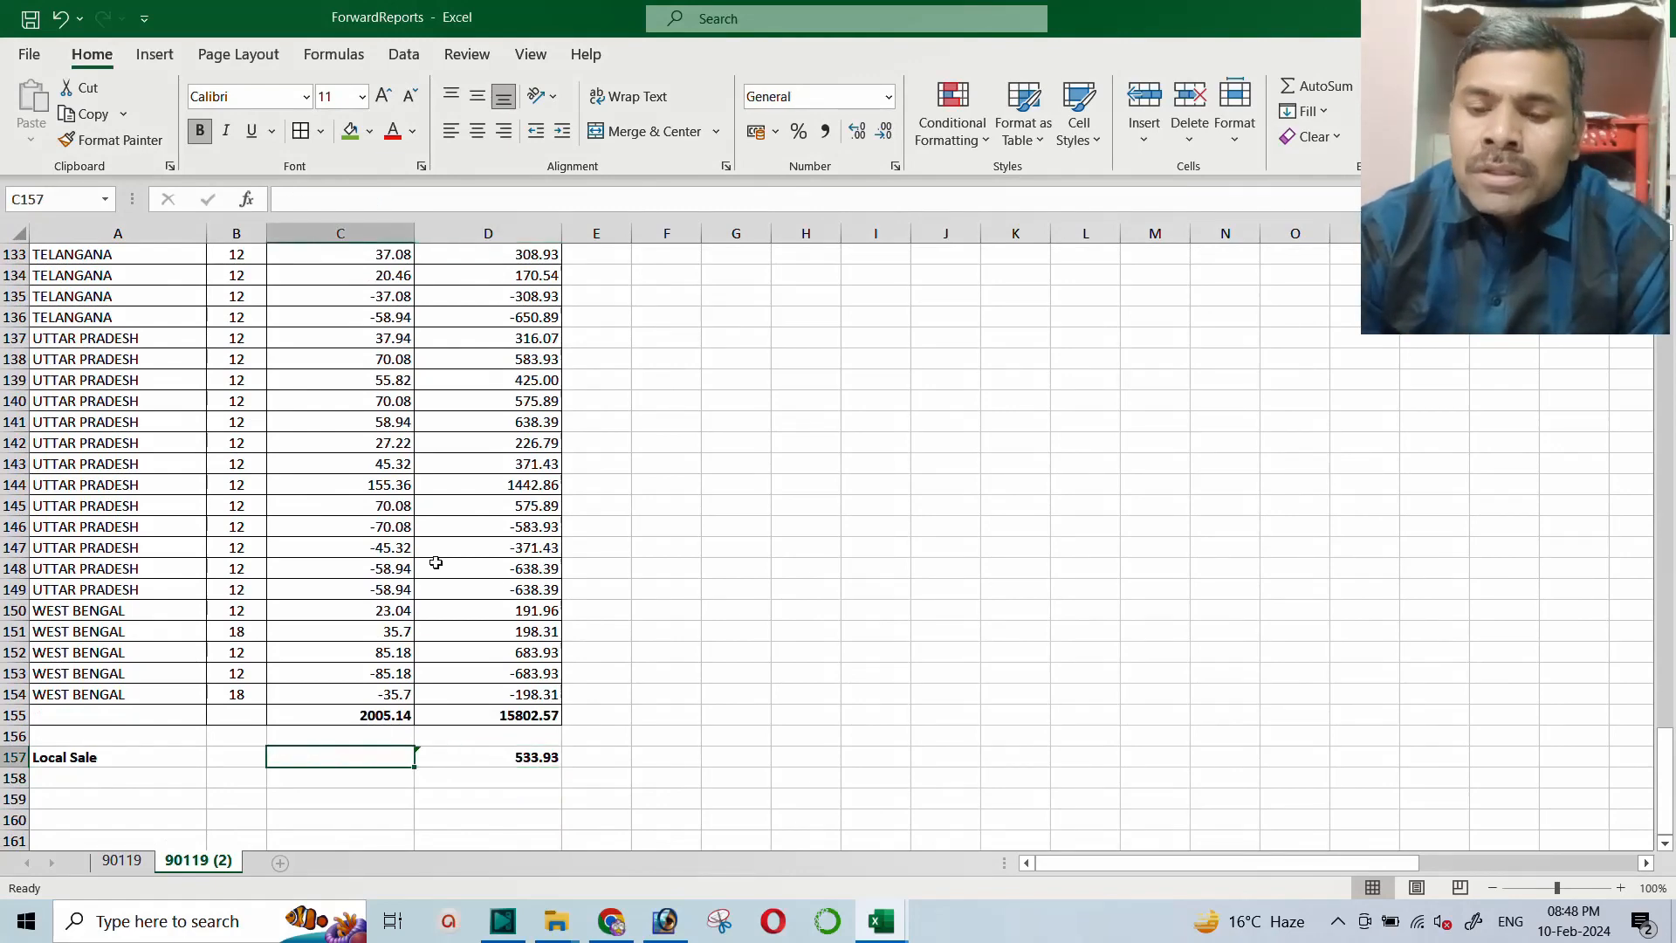
# Total the tax amounts of the green DELHI rows in C157 with =SUM(C43:C48)
pyautogui.scroll(9, 436, 562)
pyautogui.scroll(-8, 441, 550)
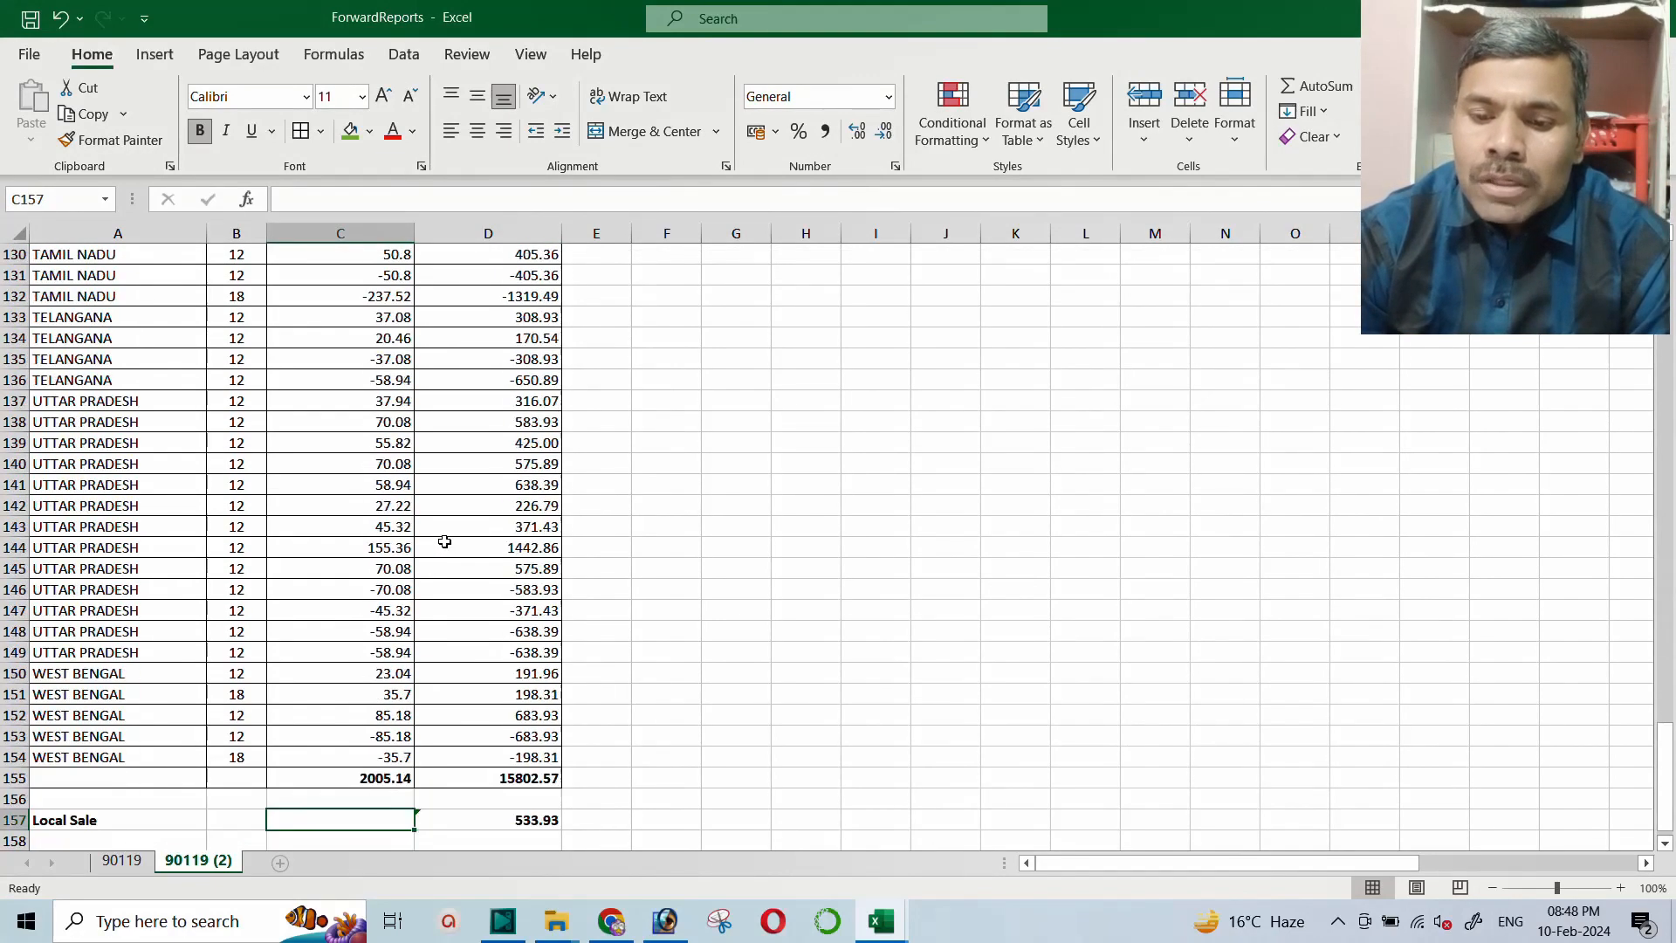
pyautogui.scroll(-4, 445, 542)
pyautogui.write('=s')
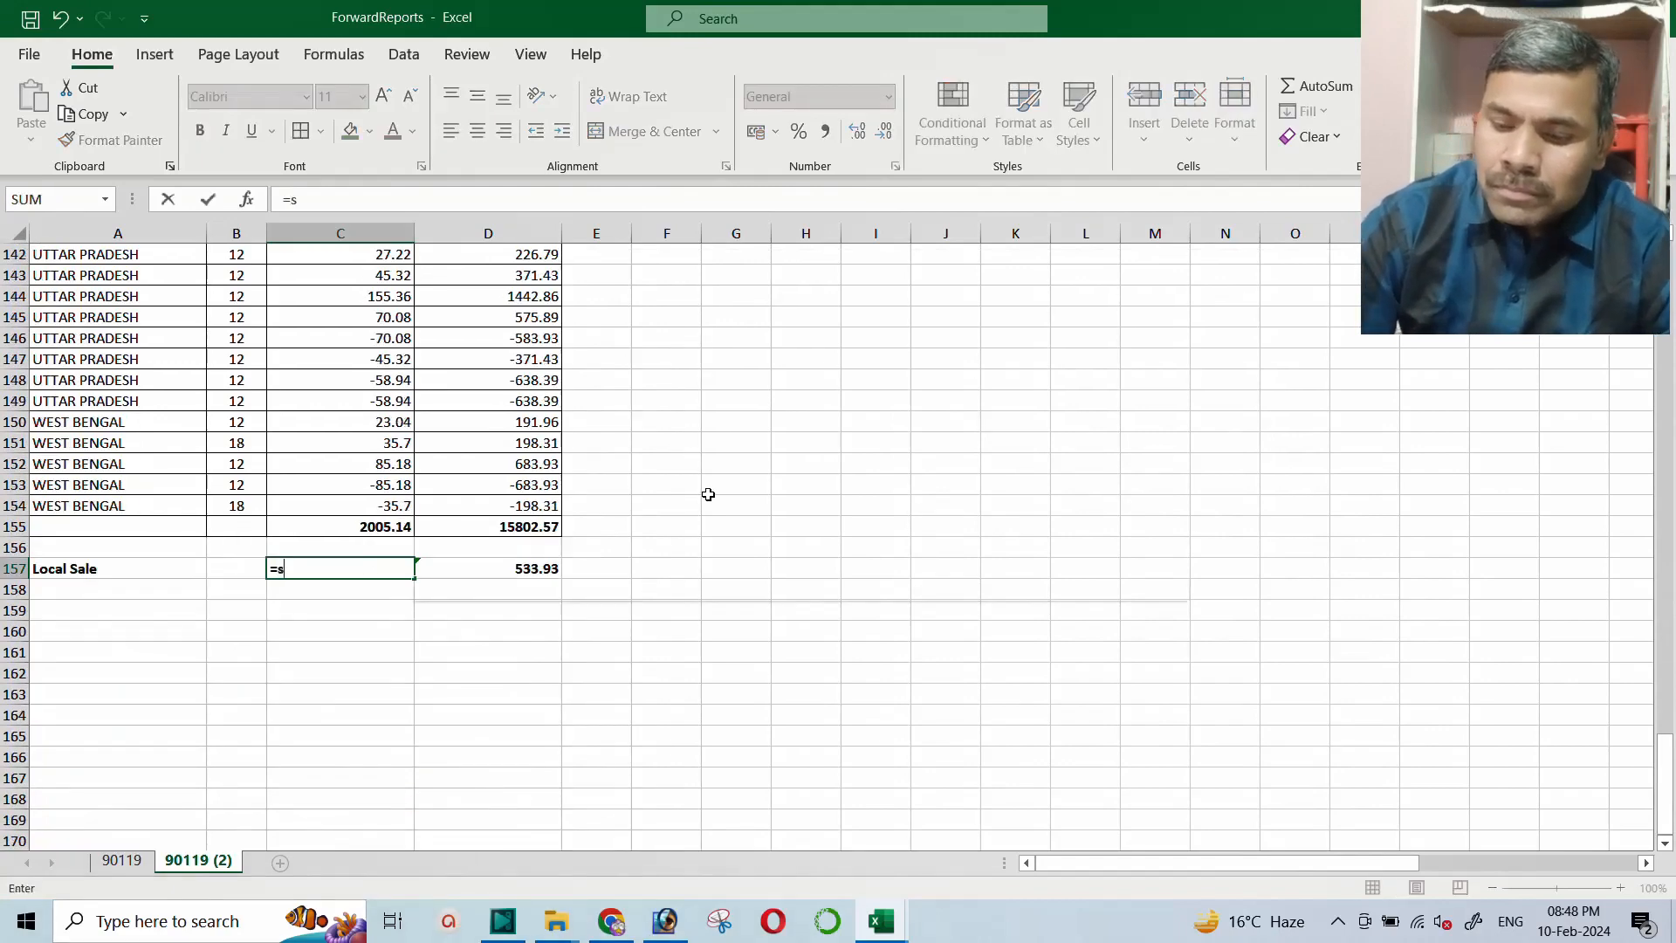
pyautogui.write('um(')
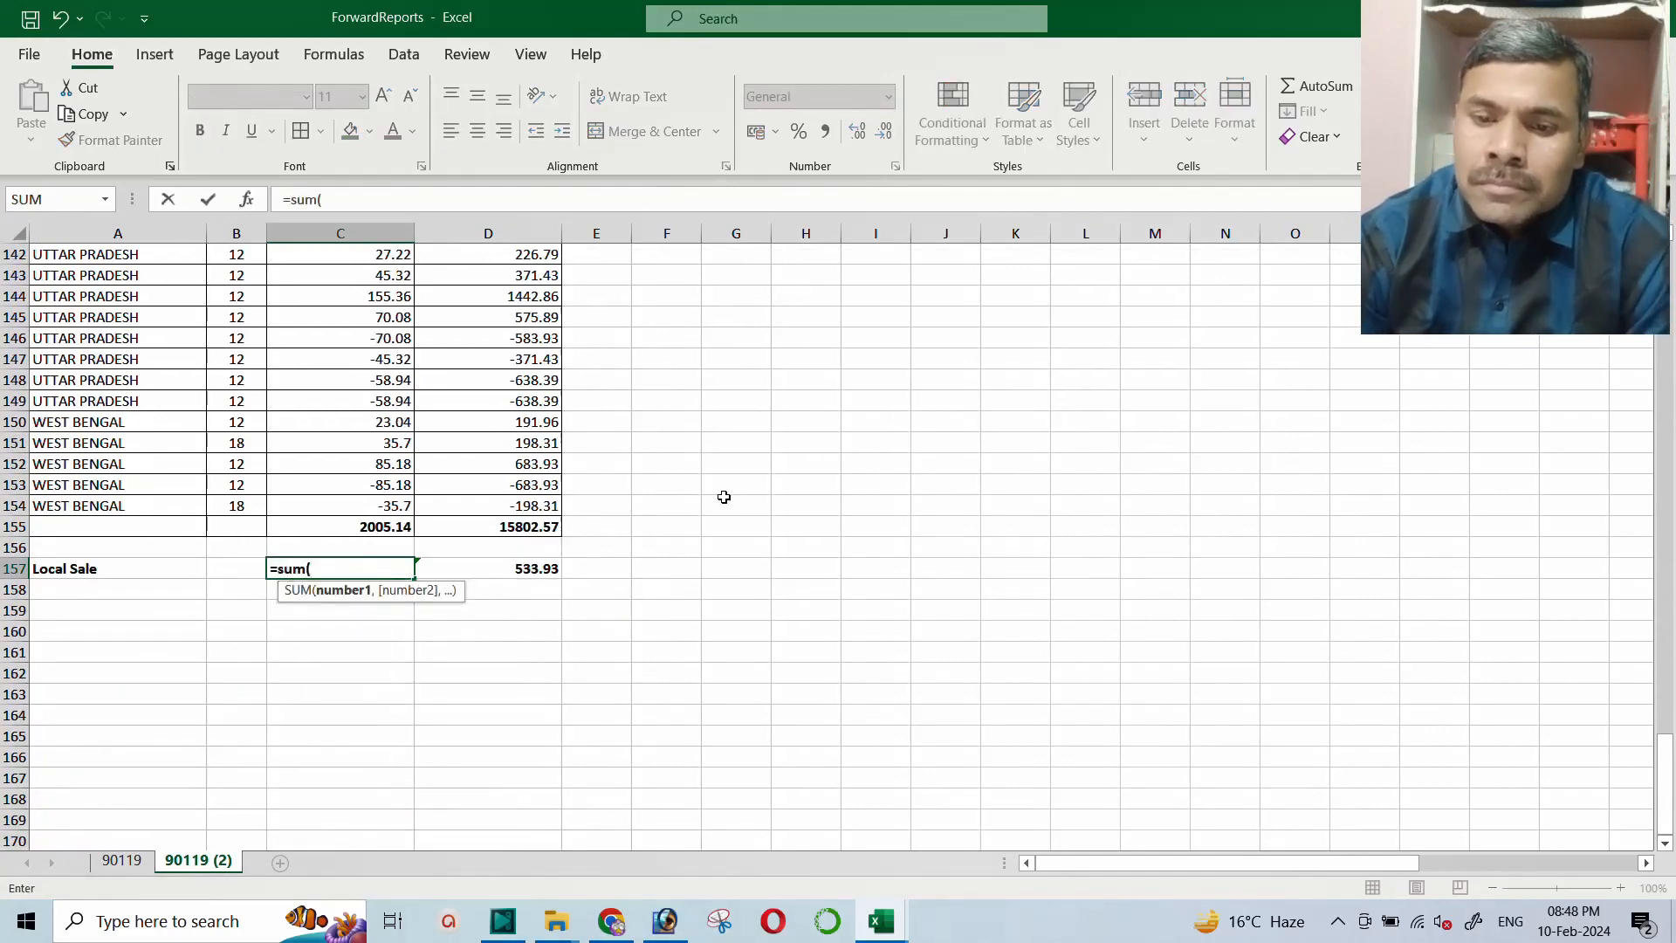
pyautogui.scroll(6, 328, 493)
pyautogui.scroll(20, 328, 493)
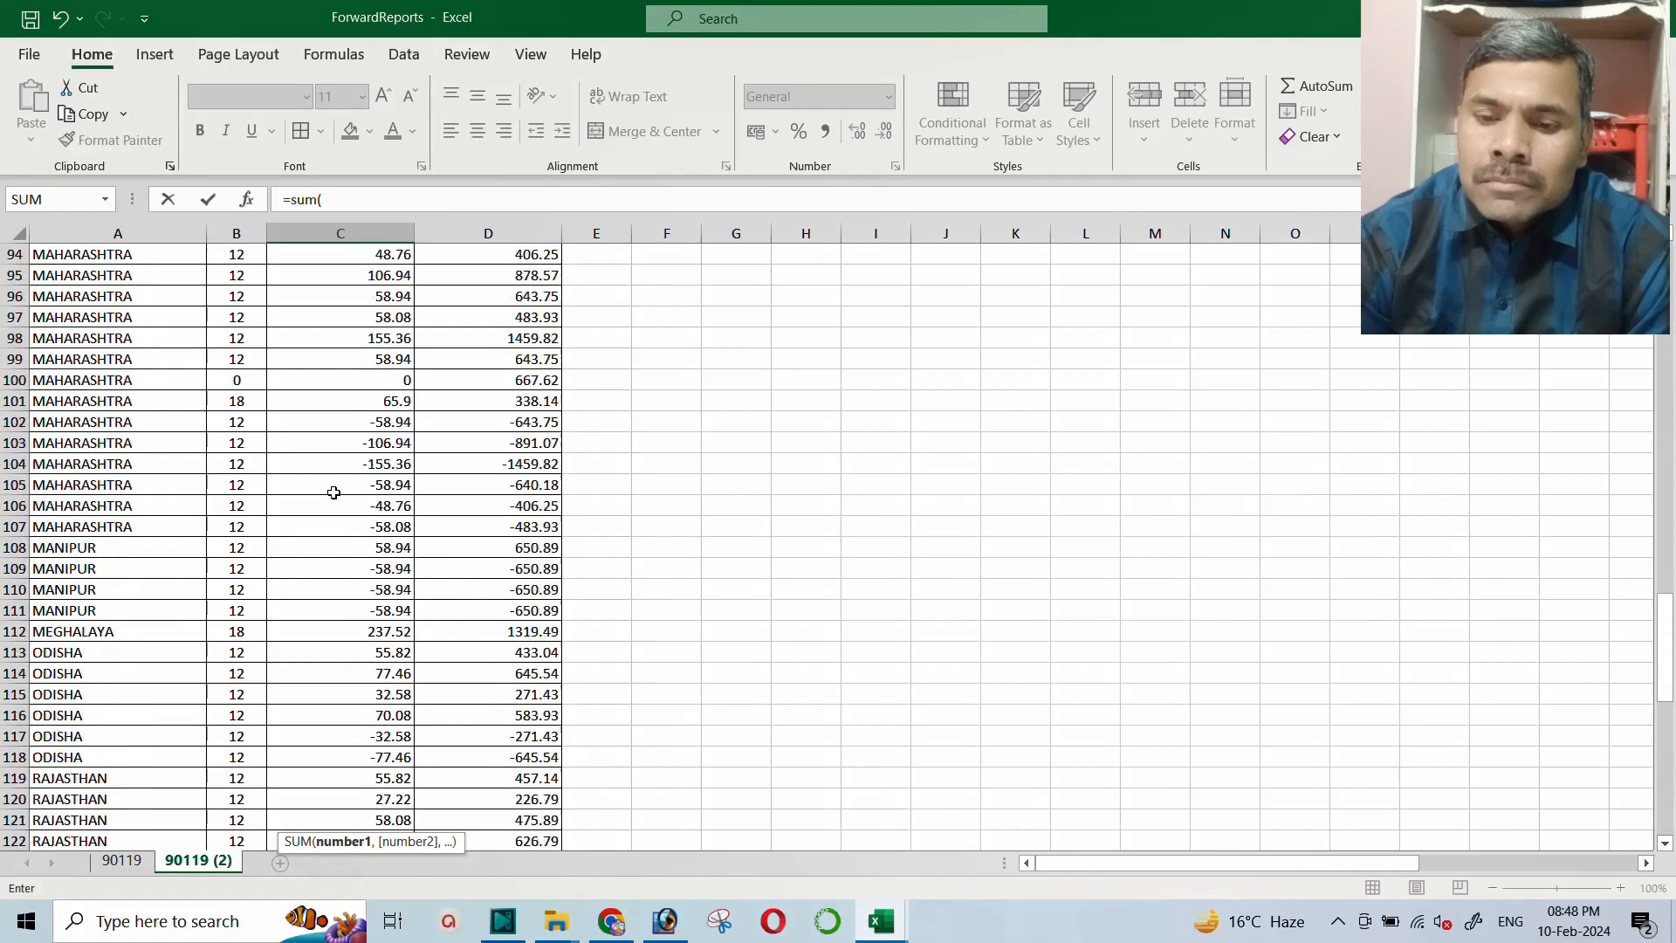
pyautogui.scroll(8, 342, 488)
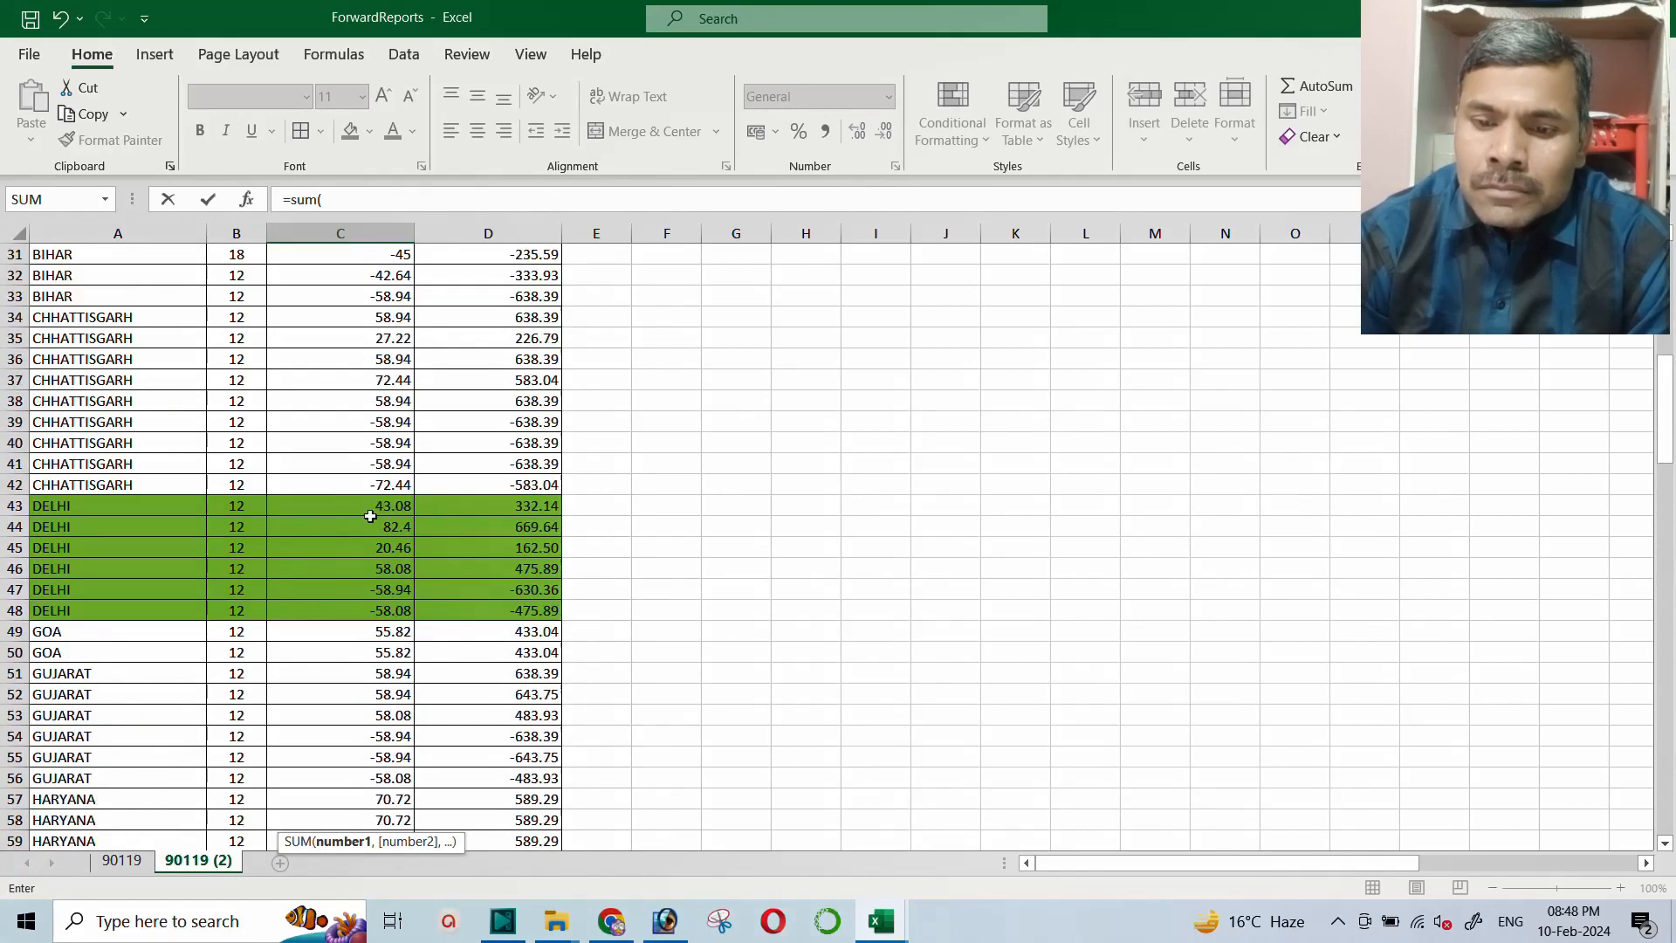
pyautogui.moveTo(344, 505); pyautogui.dragTo(354, 613)
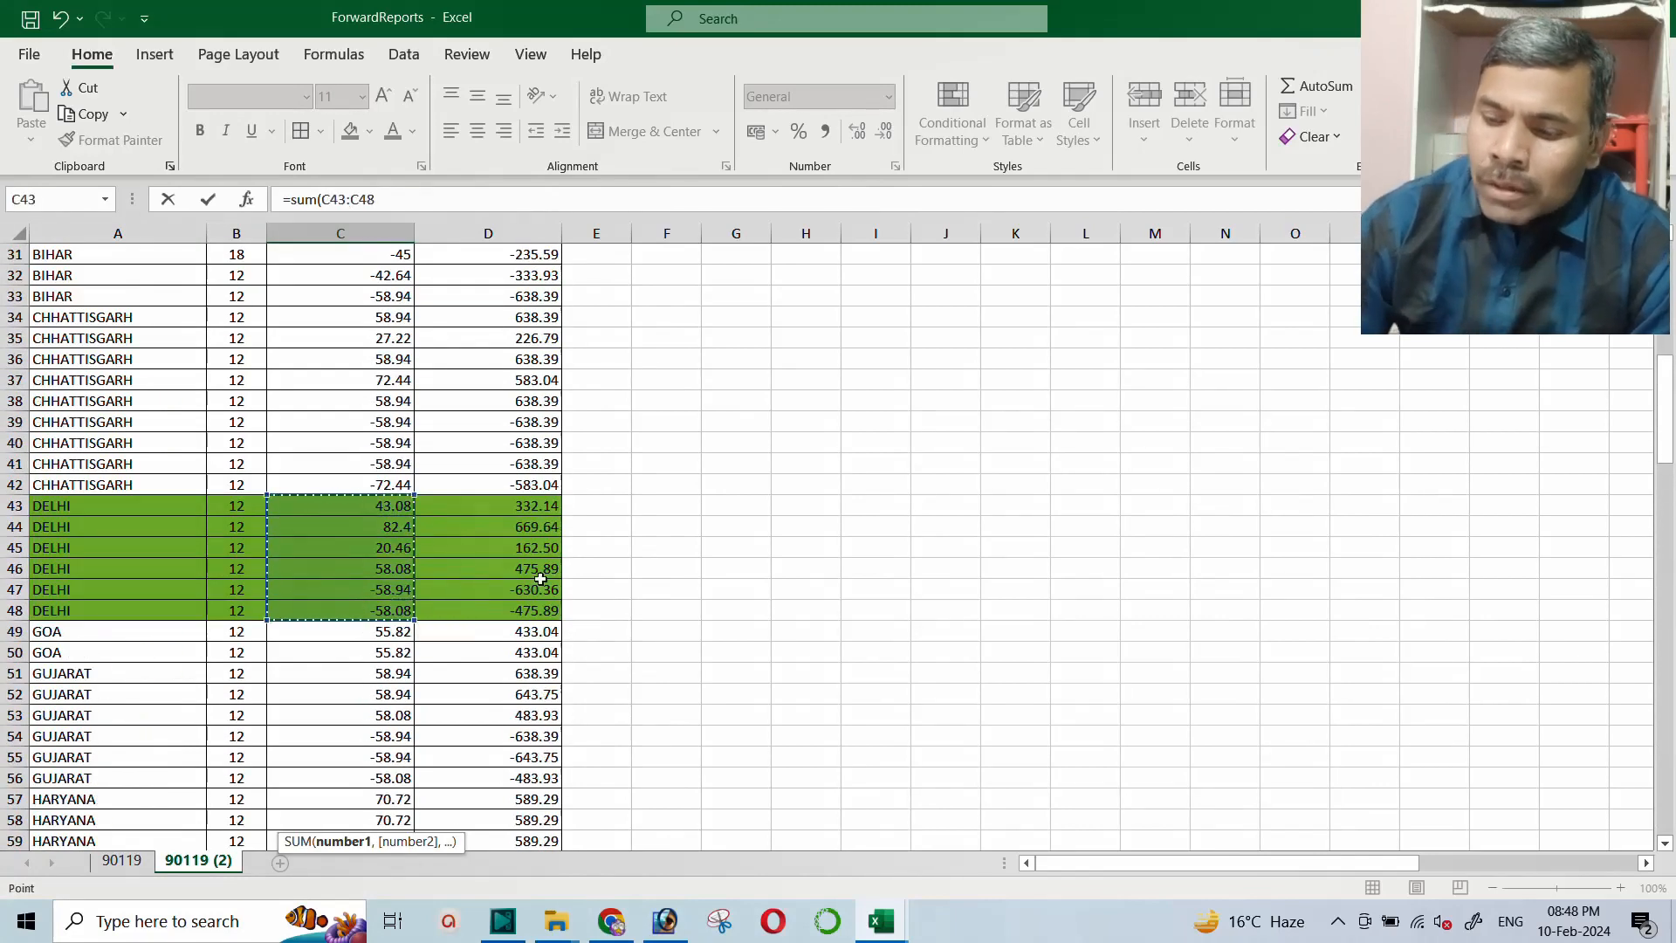
pyautogui.press('Return')
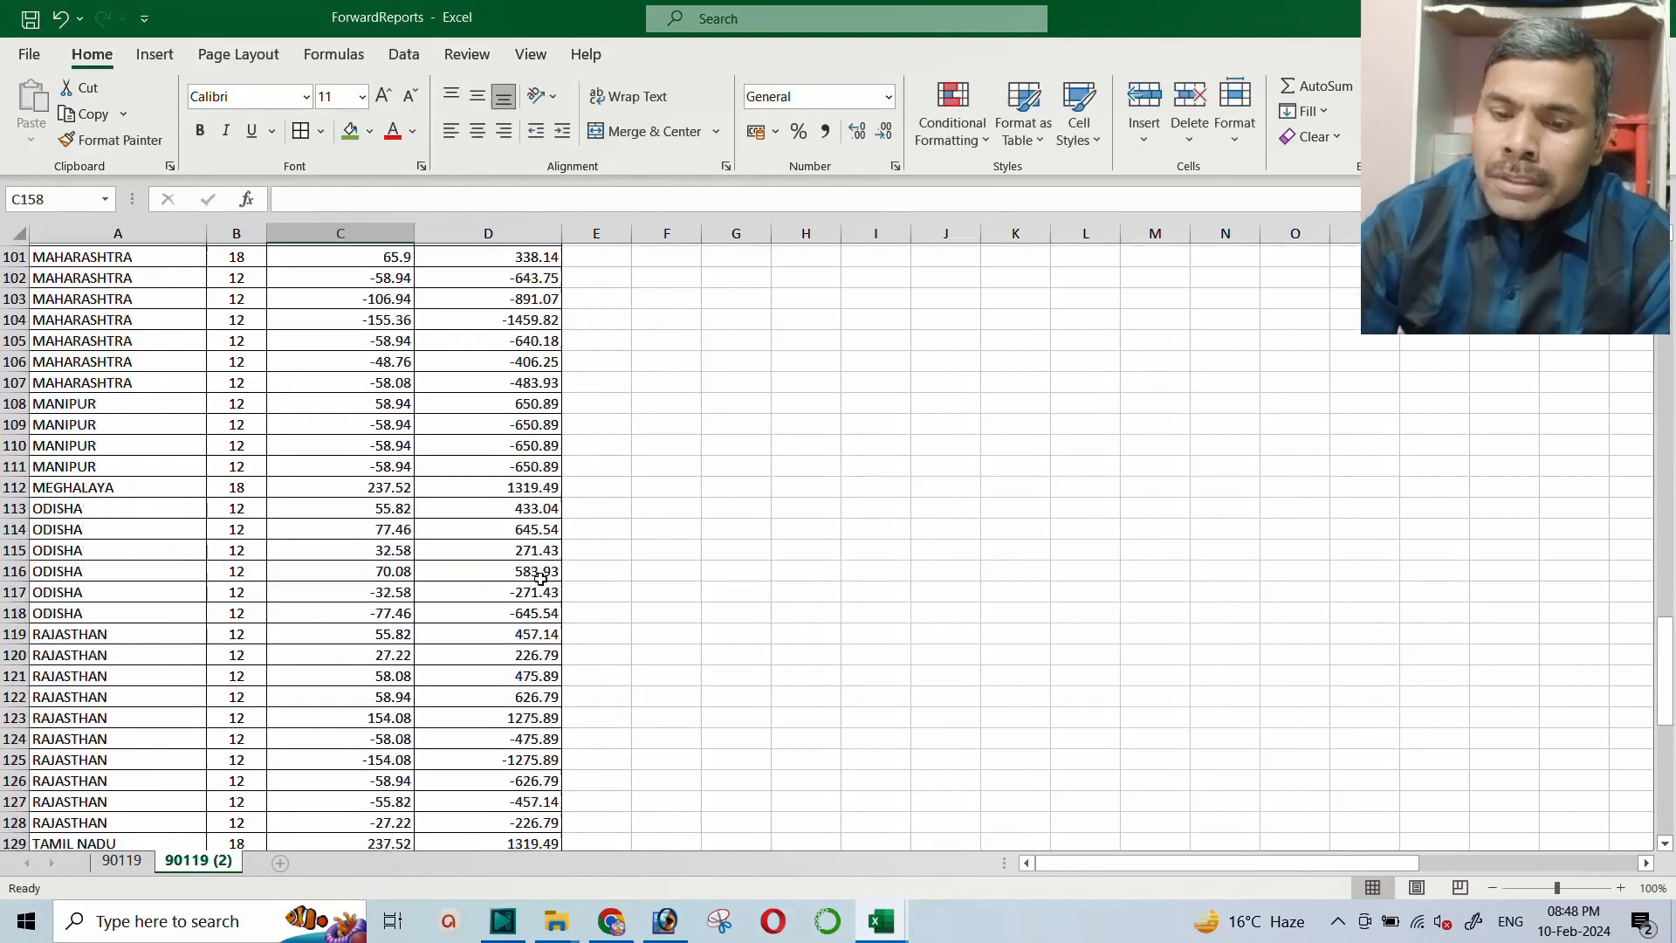
pyautogui.scroll(-1, 501, 589)
# Format the Local Sale tax total in C157 to show two decimal places
pyautogui.press('Up')
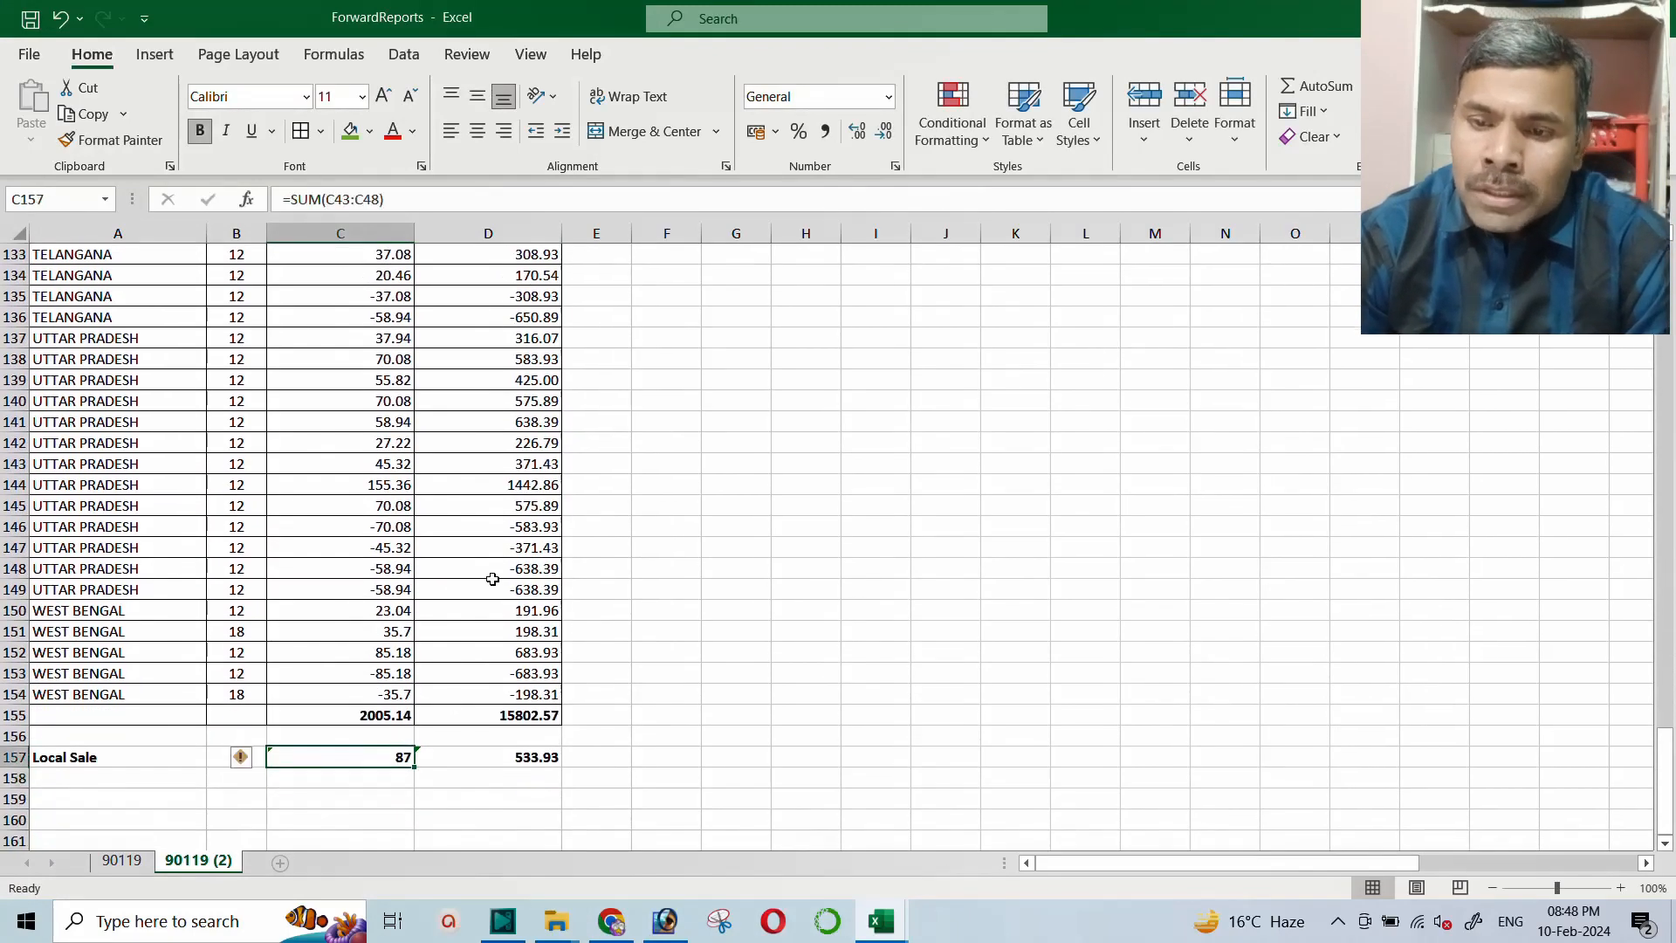
pyautogui.click(856, 133)
pyautogui.click(856, 133)
pyautogui.click(857, 133)
pyautogui.click(883, 131)
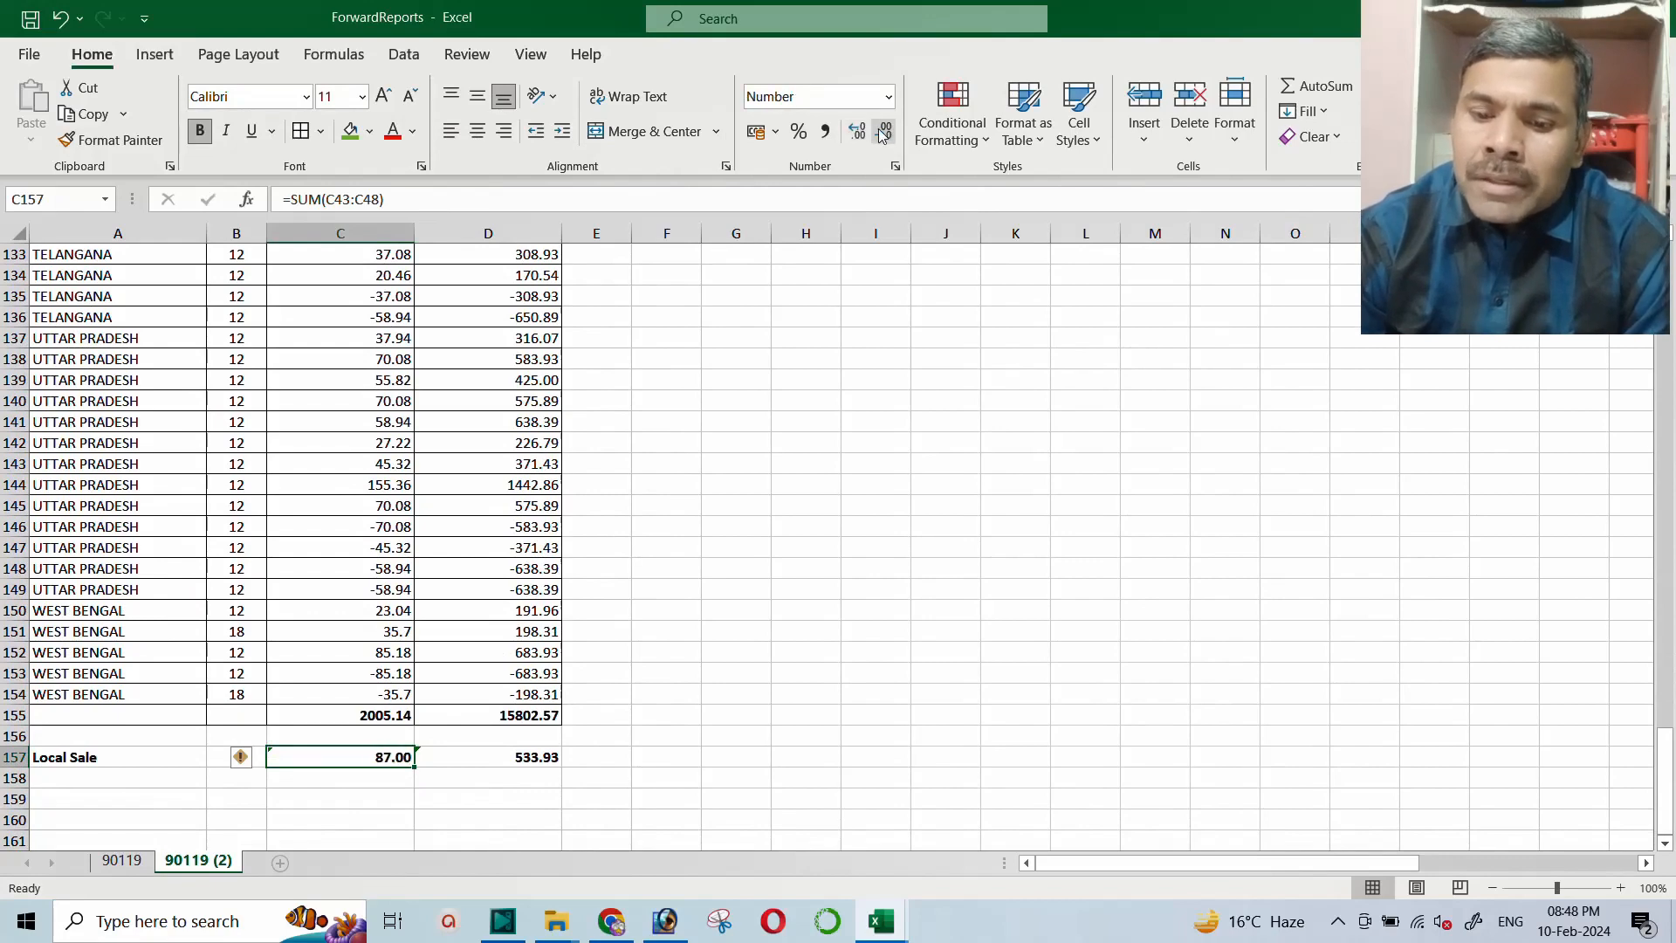
pyautogui.scroll(-1, 703, 422)
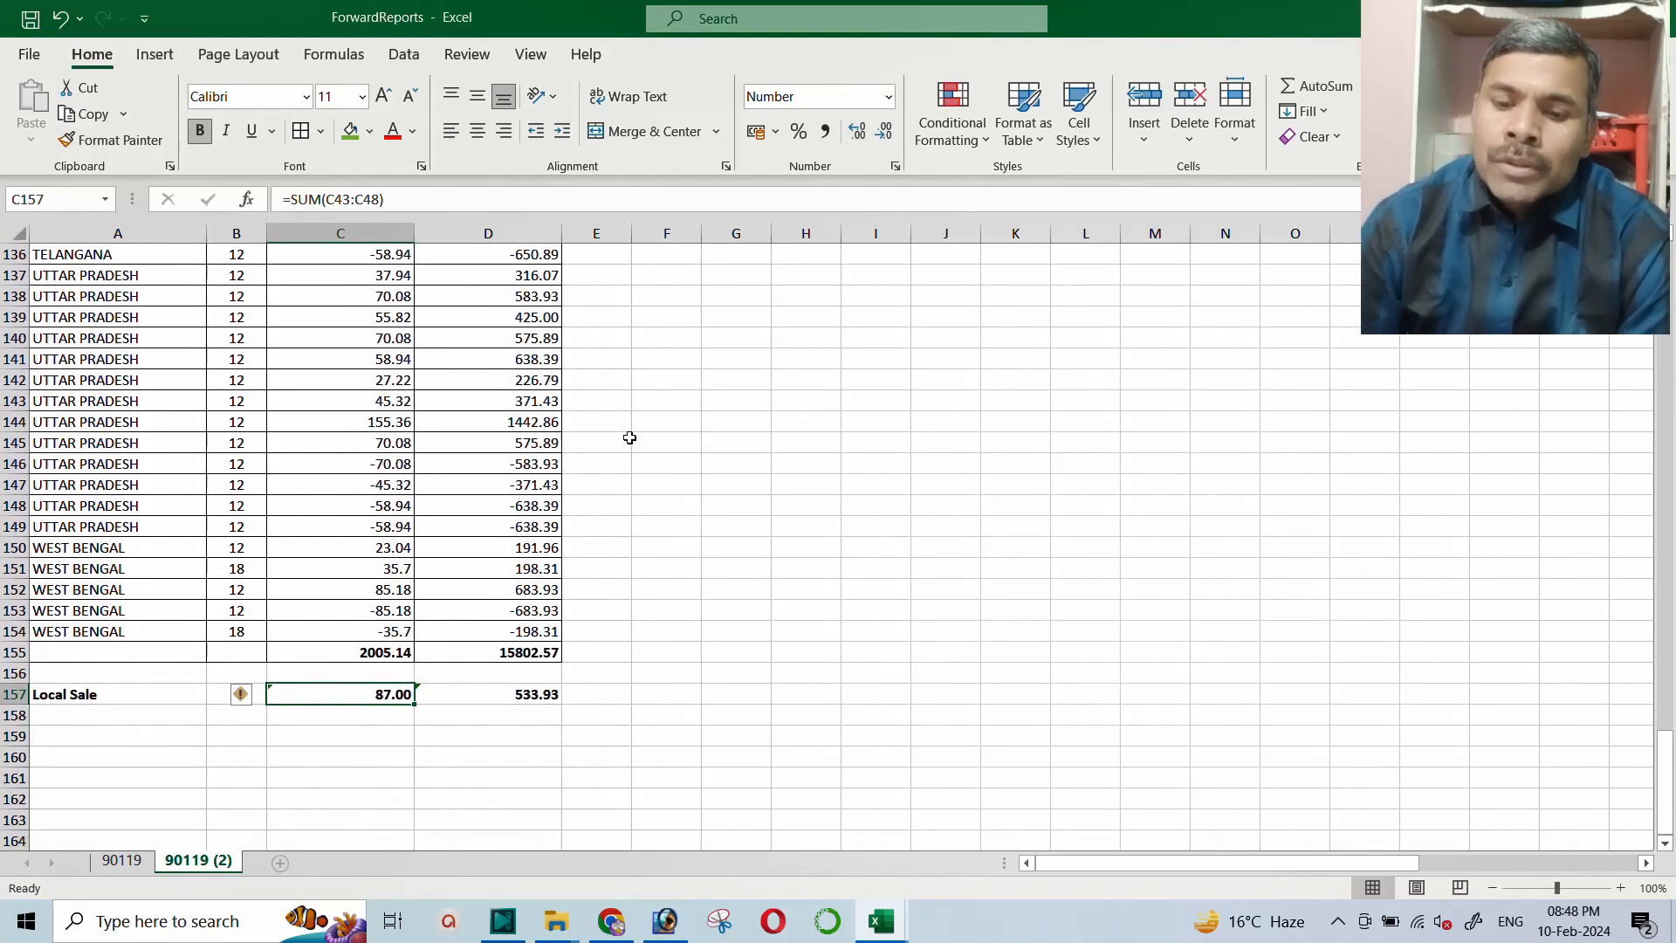
# Enter the headings SGST in F157 and CGST in G157, beside the Local Sale totals
pyautogui.press('Down')
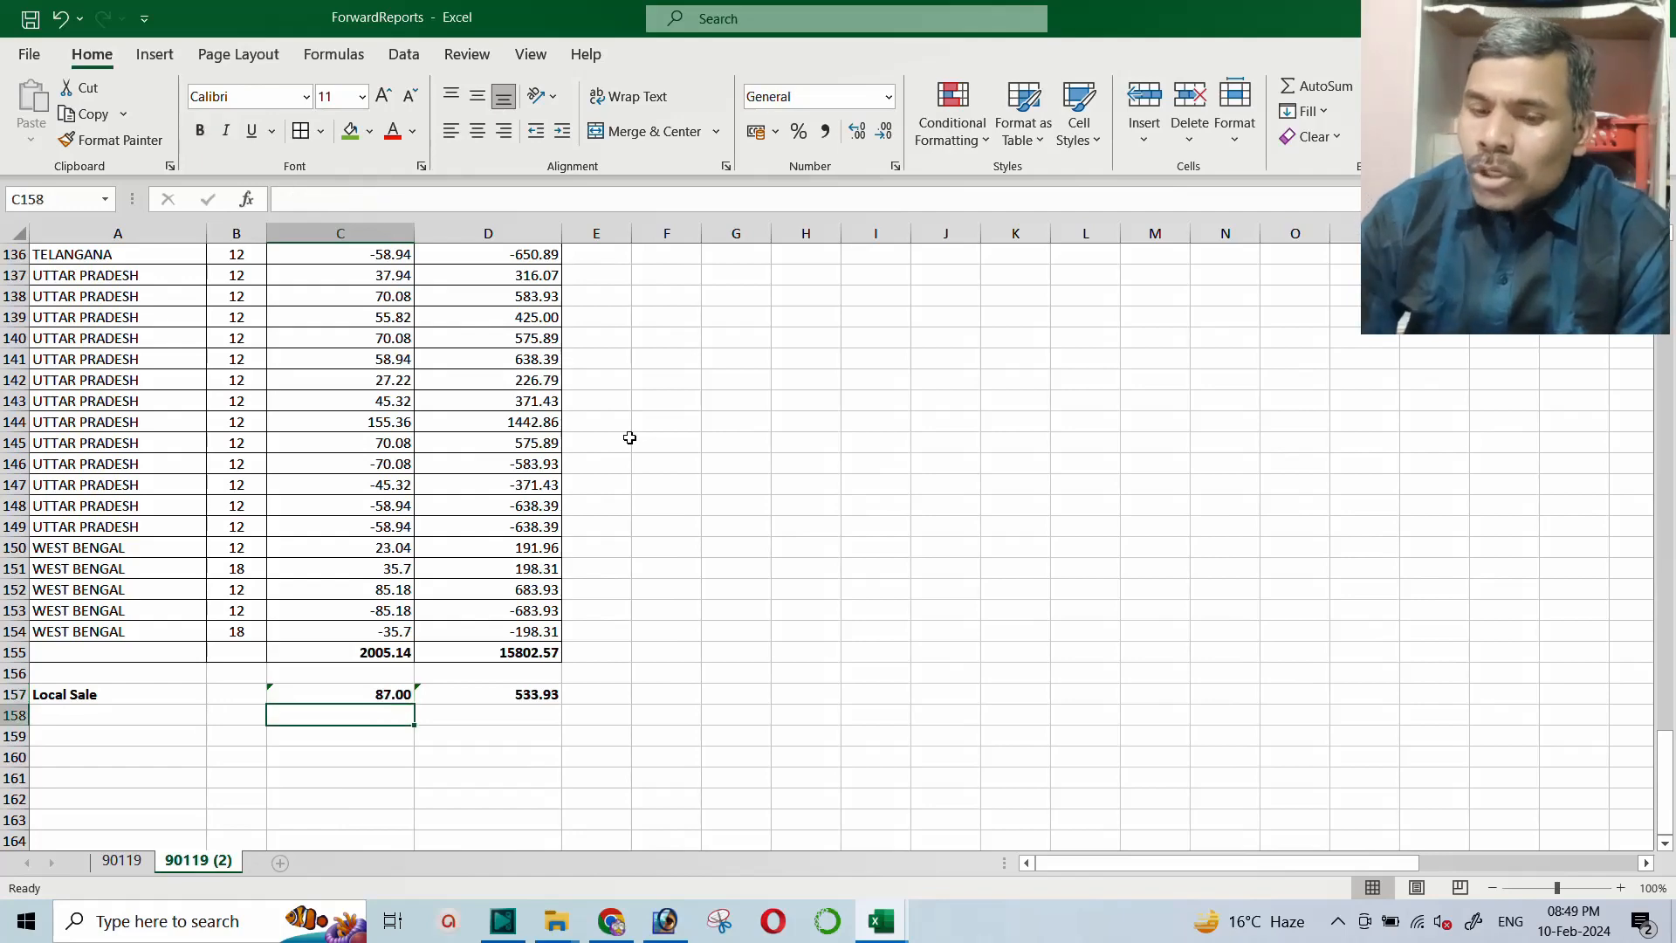
pyautogui.press('Down')
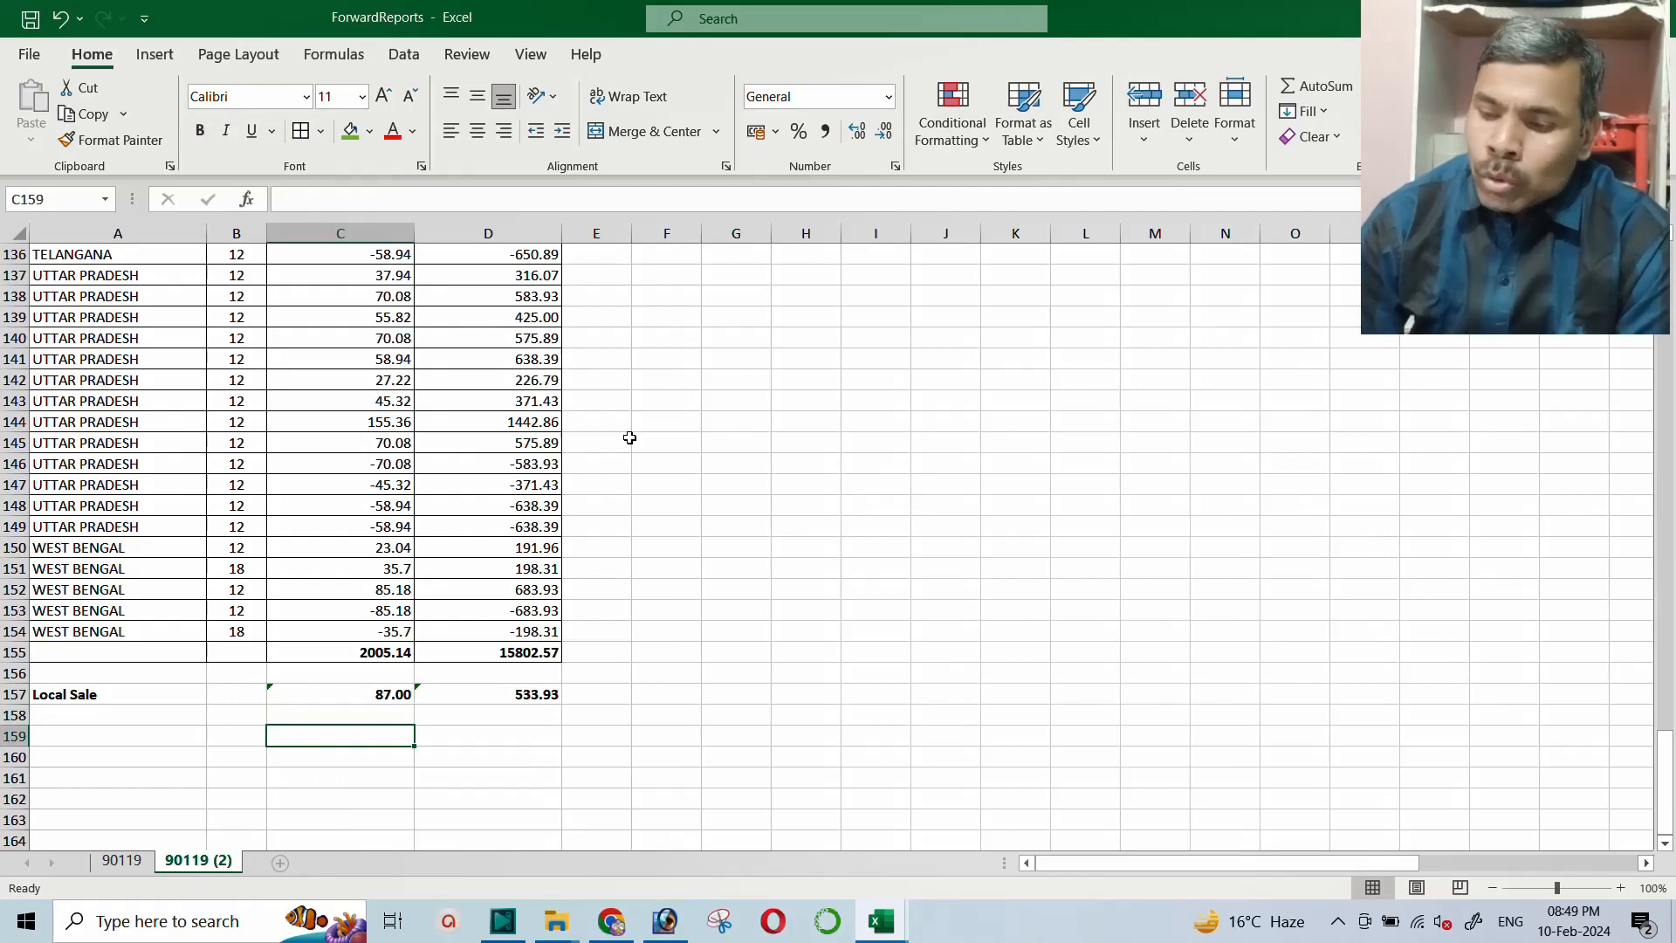
pyautogui.press('Up')
pyautogui.press('Up')
pyautogui.press('Right')
pyautogui.press('Right')
pyautogui.press('Right')
pyautogui.press('Right')
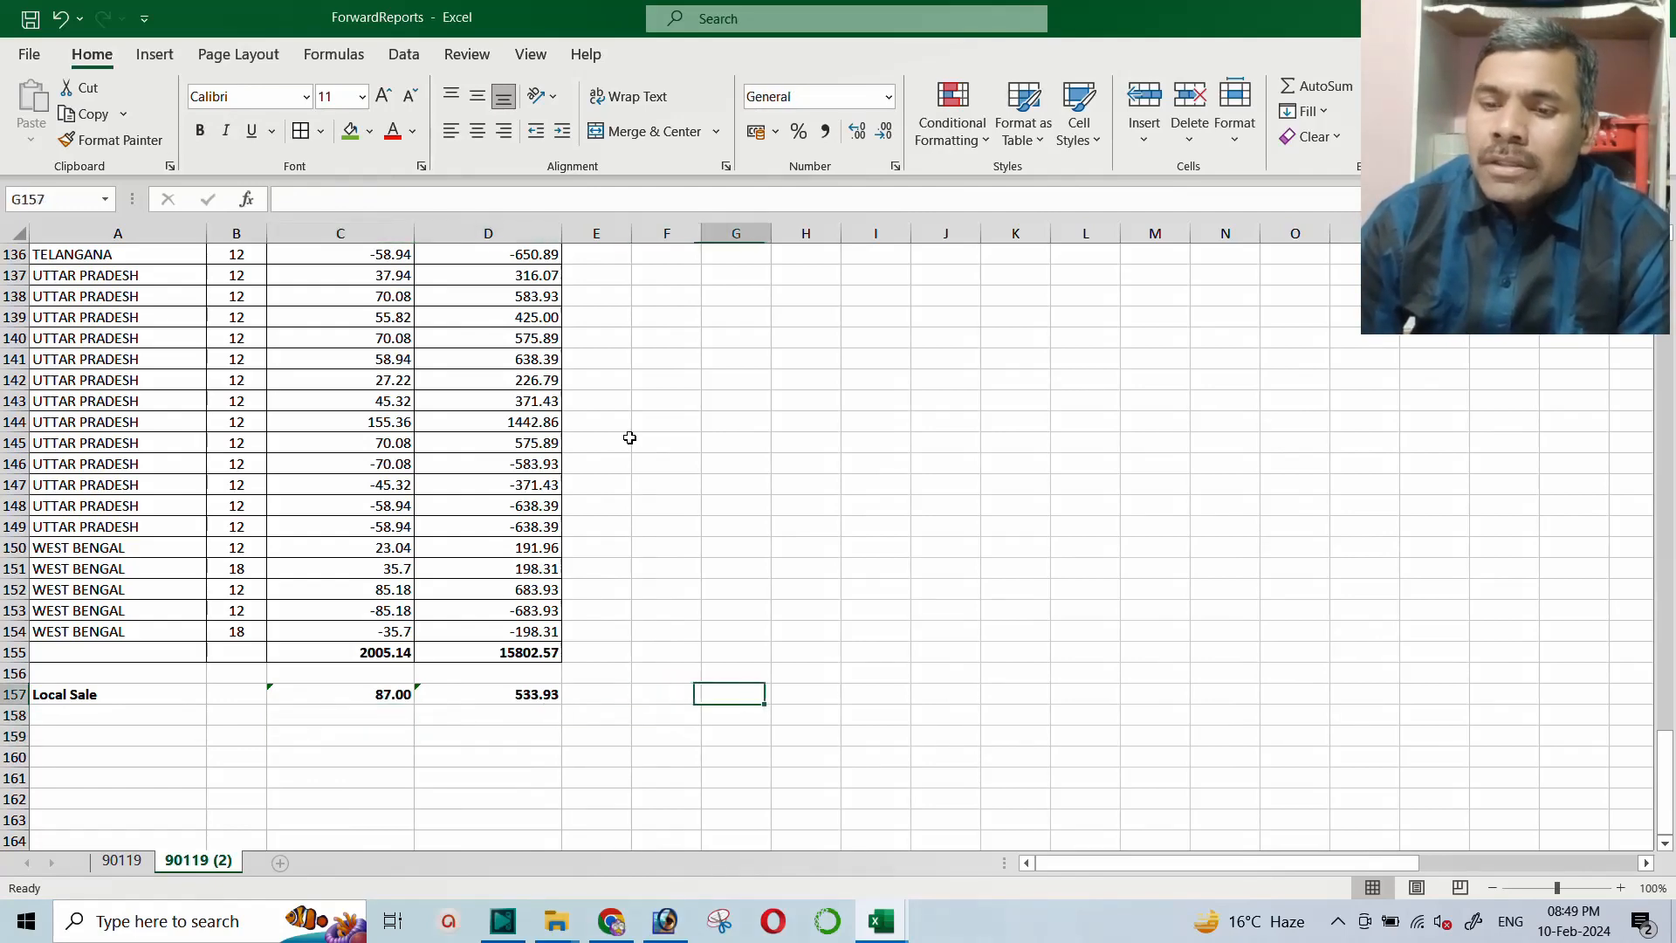
pyautogui.press('Left')
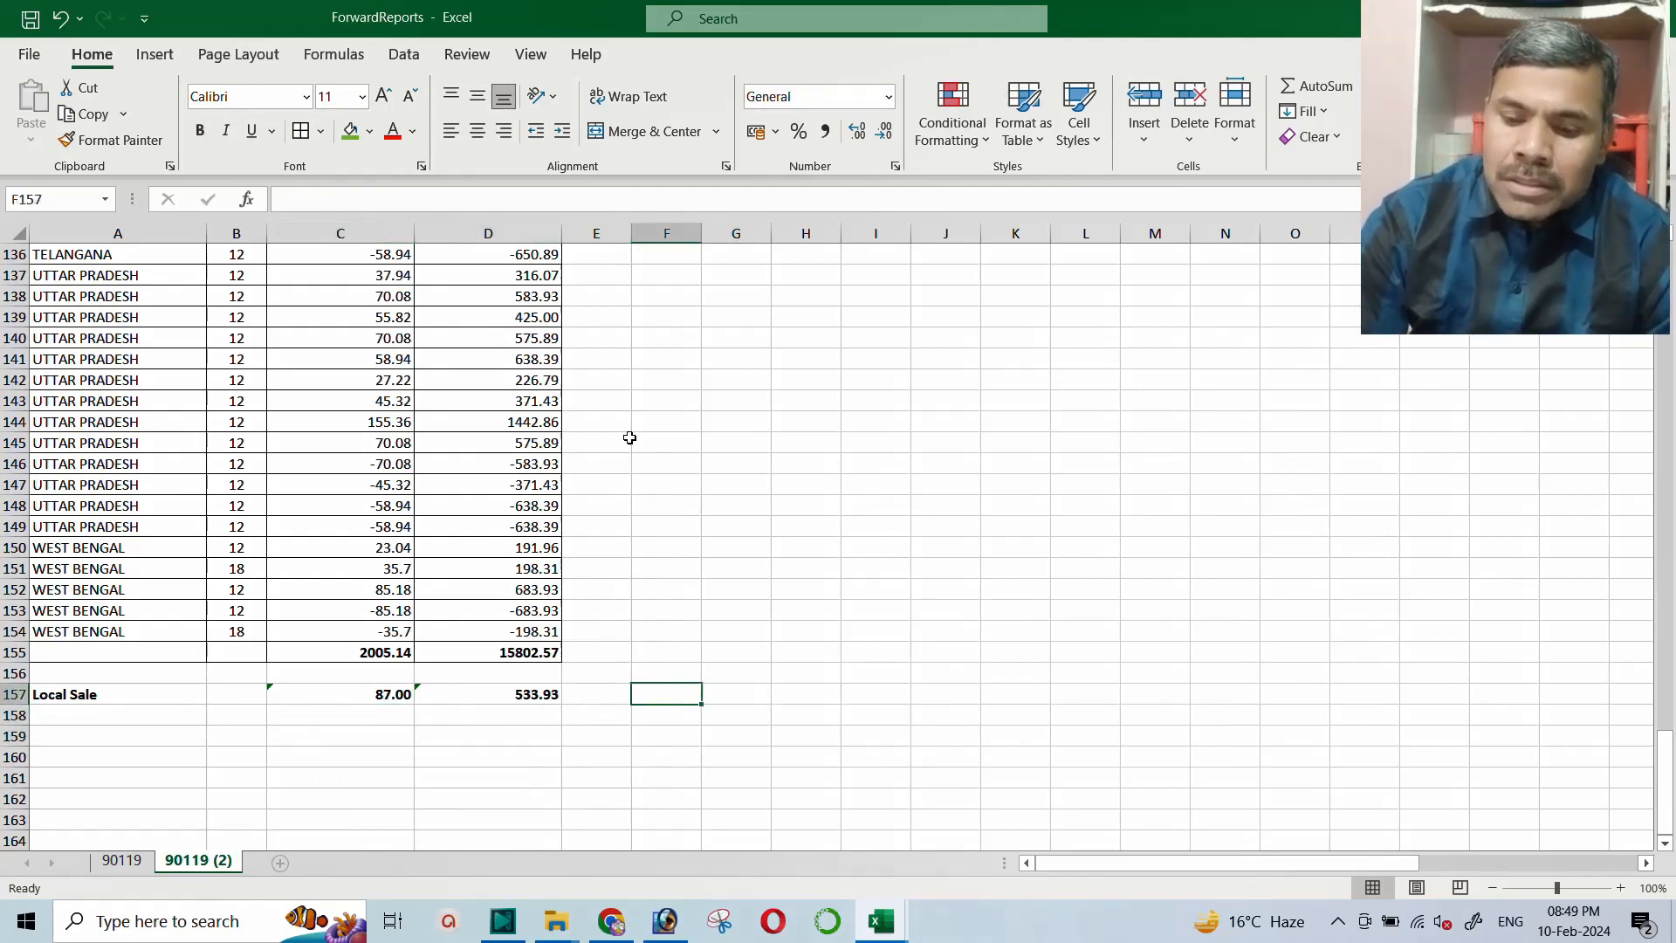
pyautogui.write('SGST')
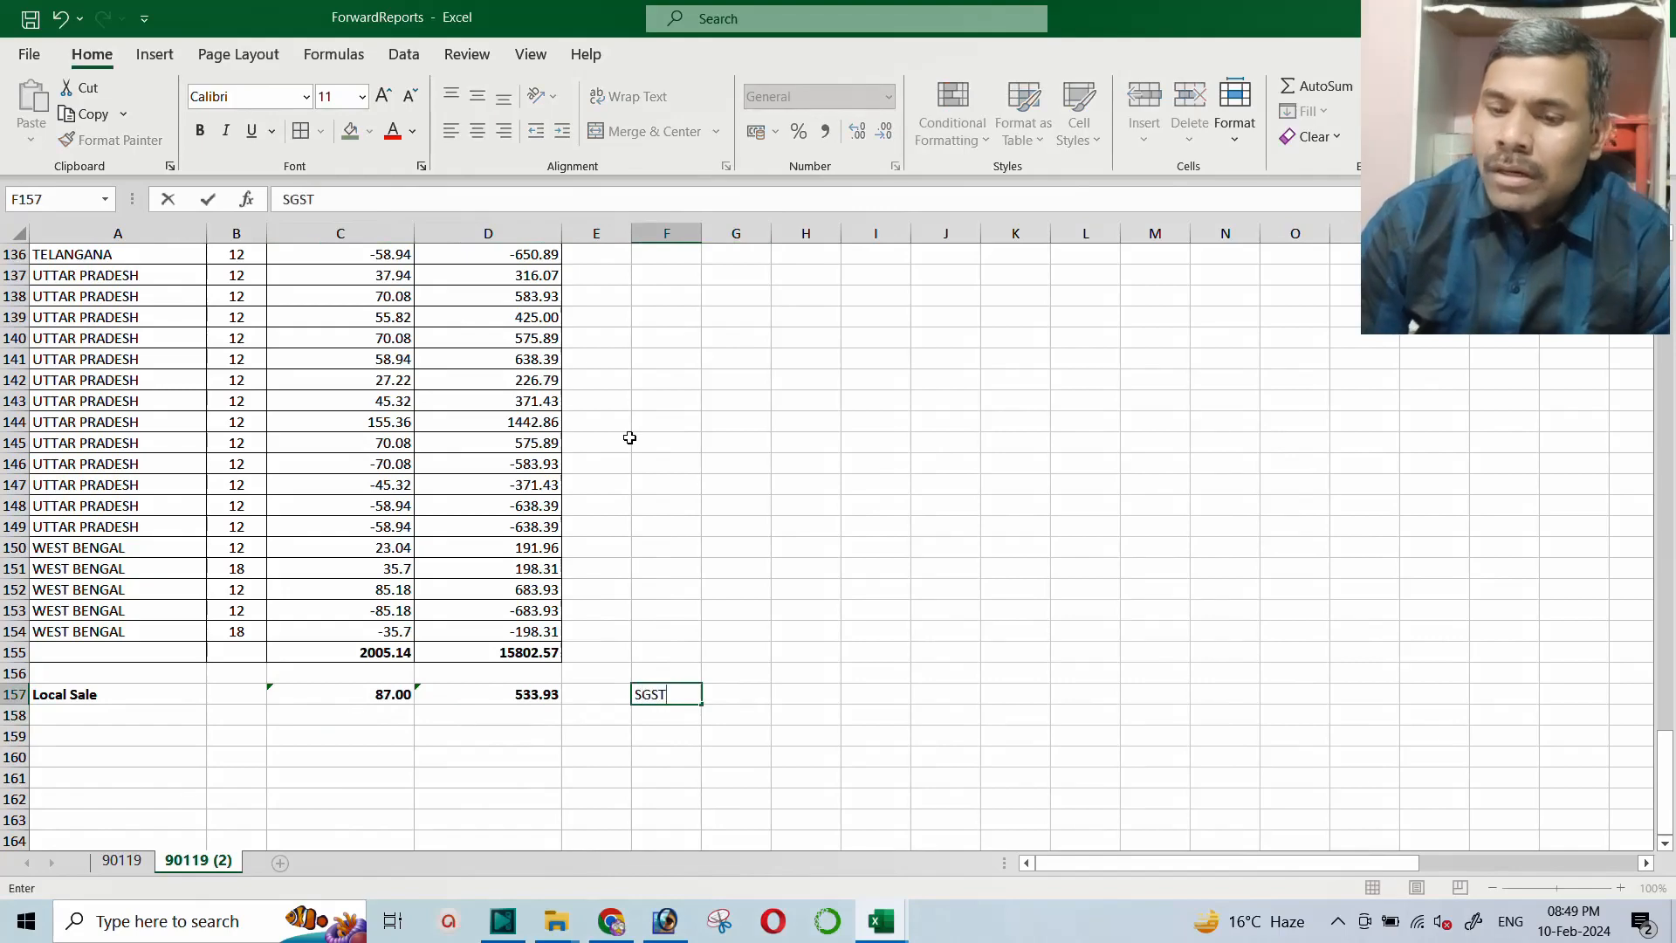
pyautogui.hotkey('ctrl', 'Return')
pyautogui.press('Right')
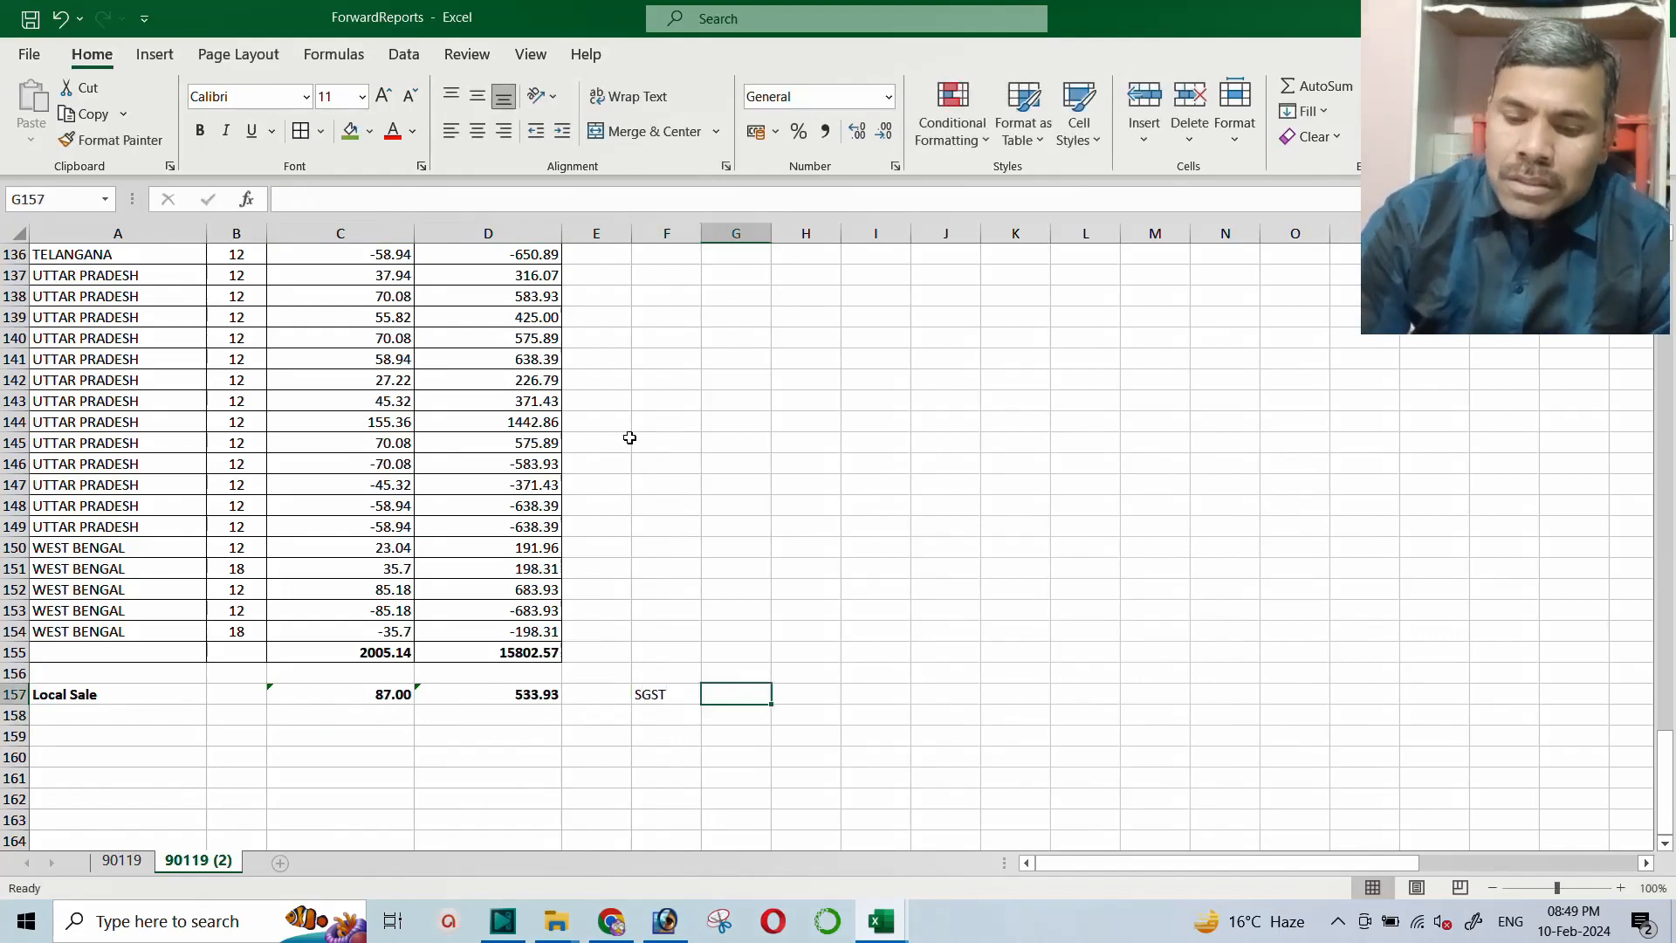
pyautogui.write('CGST')
pyautogui.press('Return')
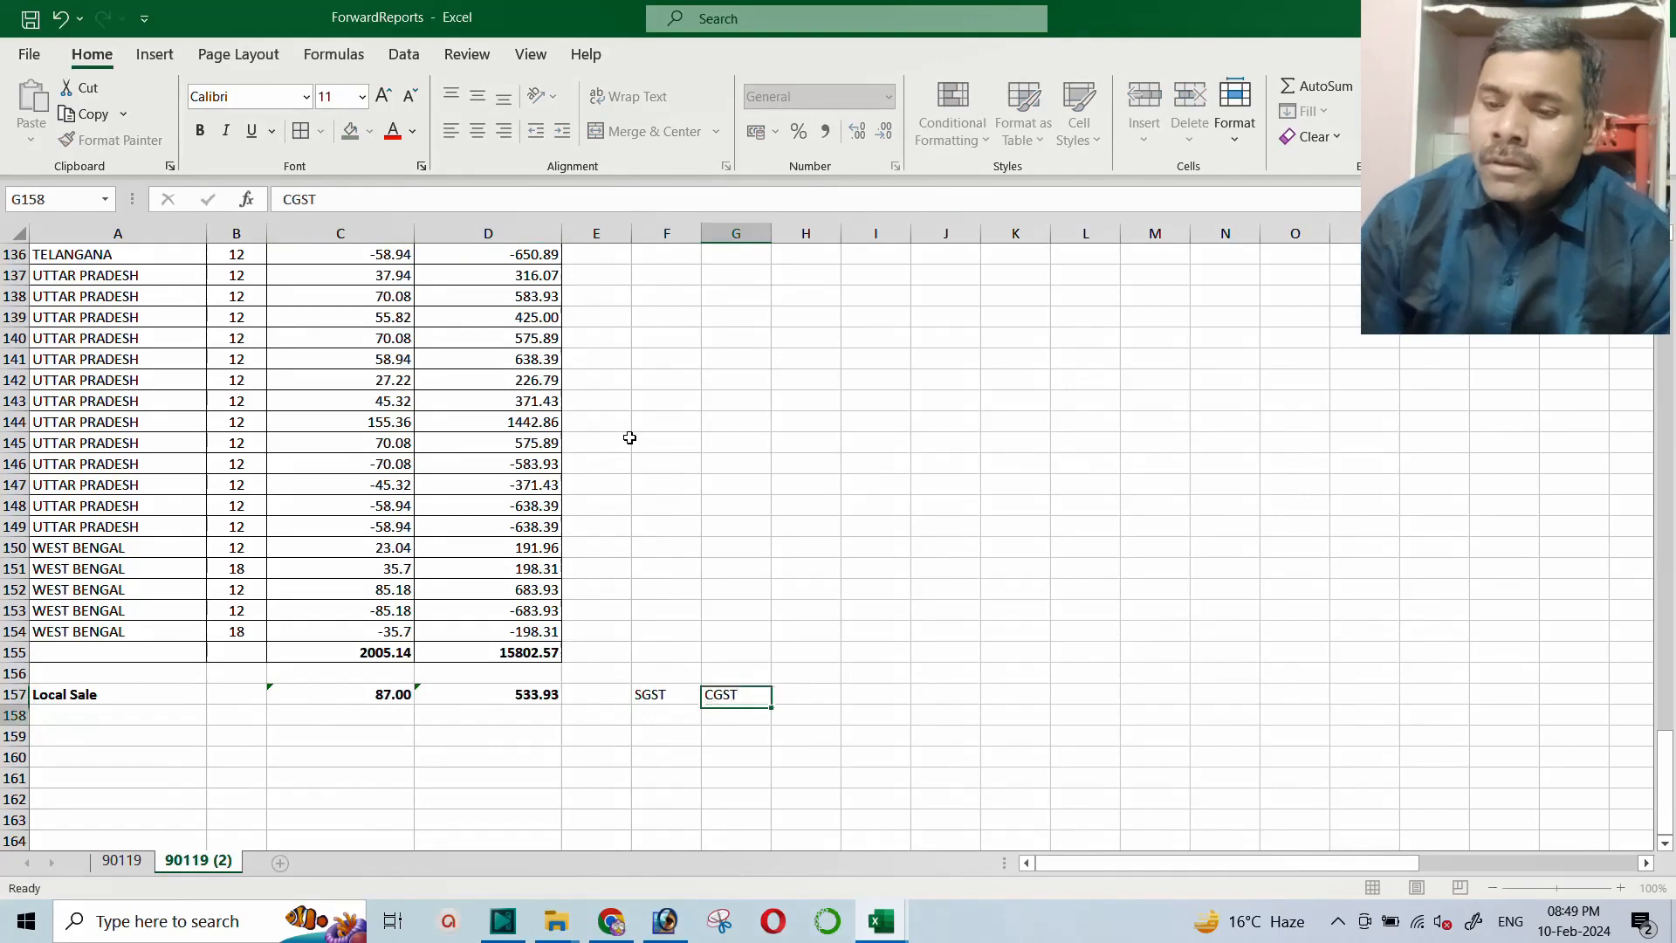
# Make the SGST and CGST headings in F157:G157 bold
pyautogui.press('Up')
pyautogui.press('Left')
pyautogui.press('Left')
pyautogui.press('Right')
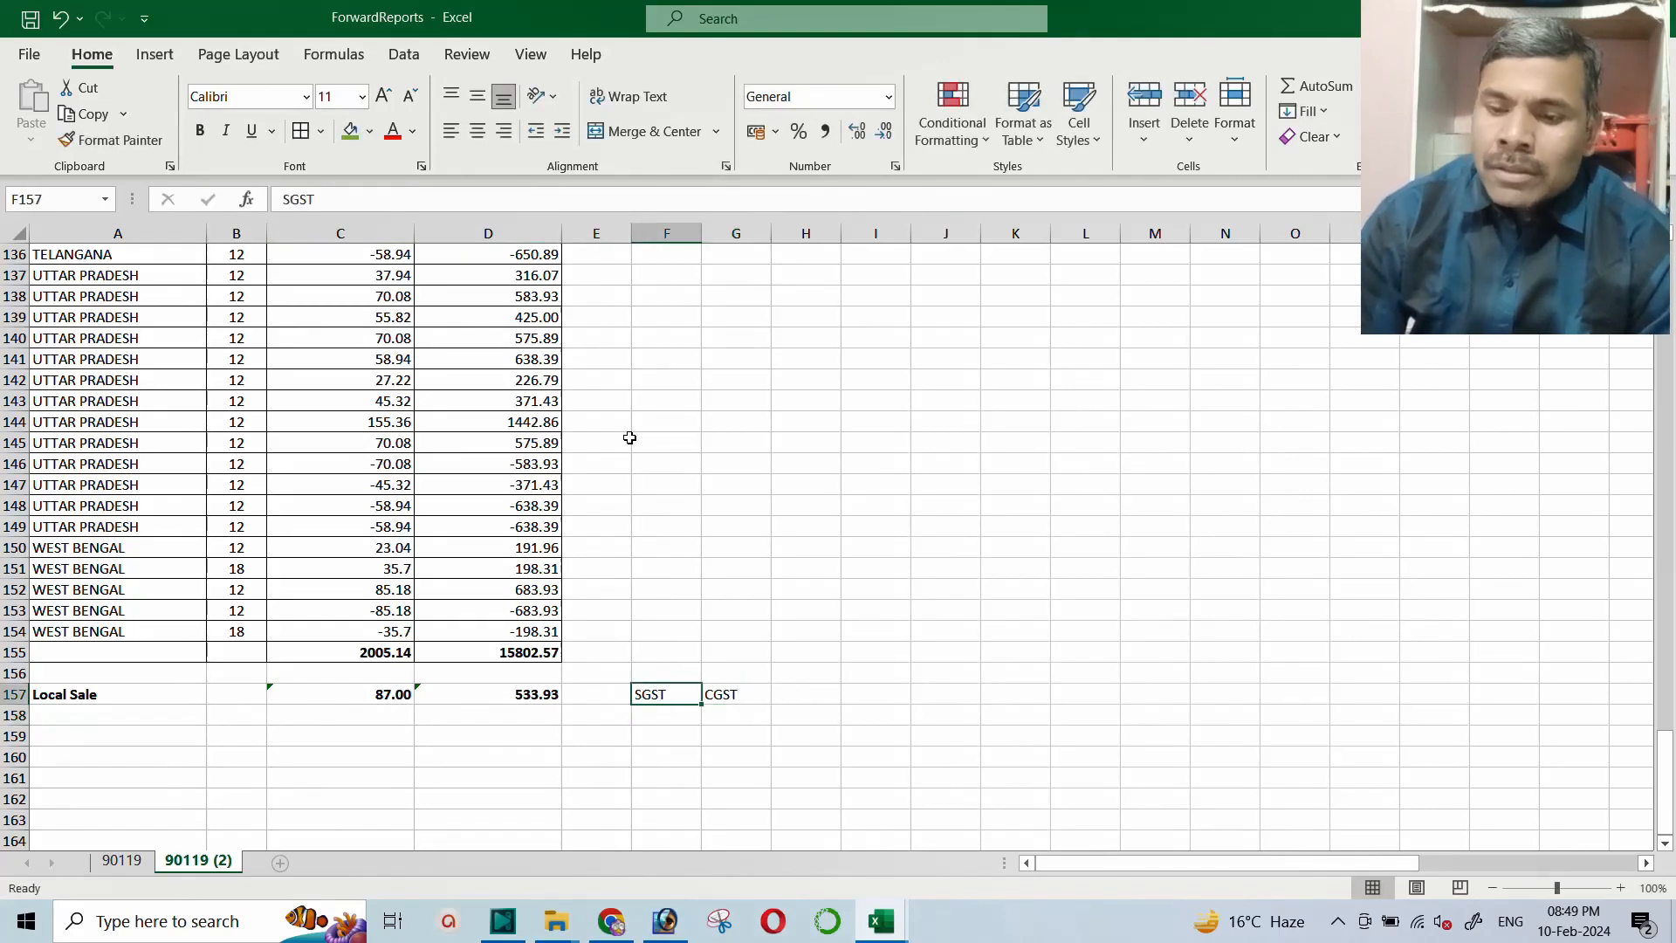
pyautogui.hotkey('shift', 'Right')
pyautogui.hotkey('ctrl', 'b')
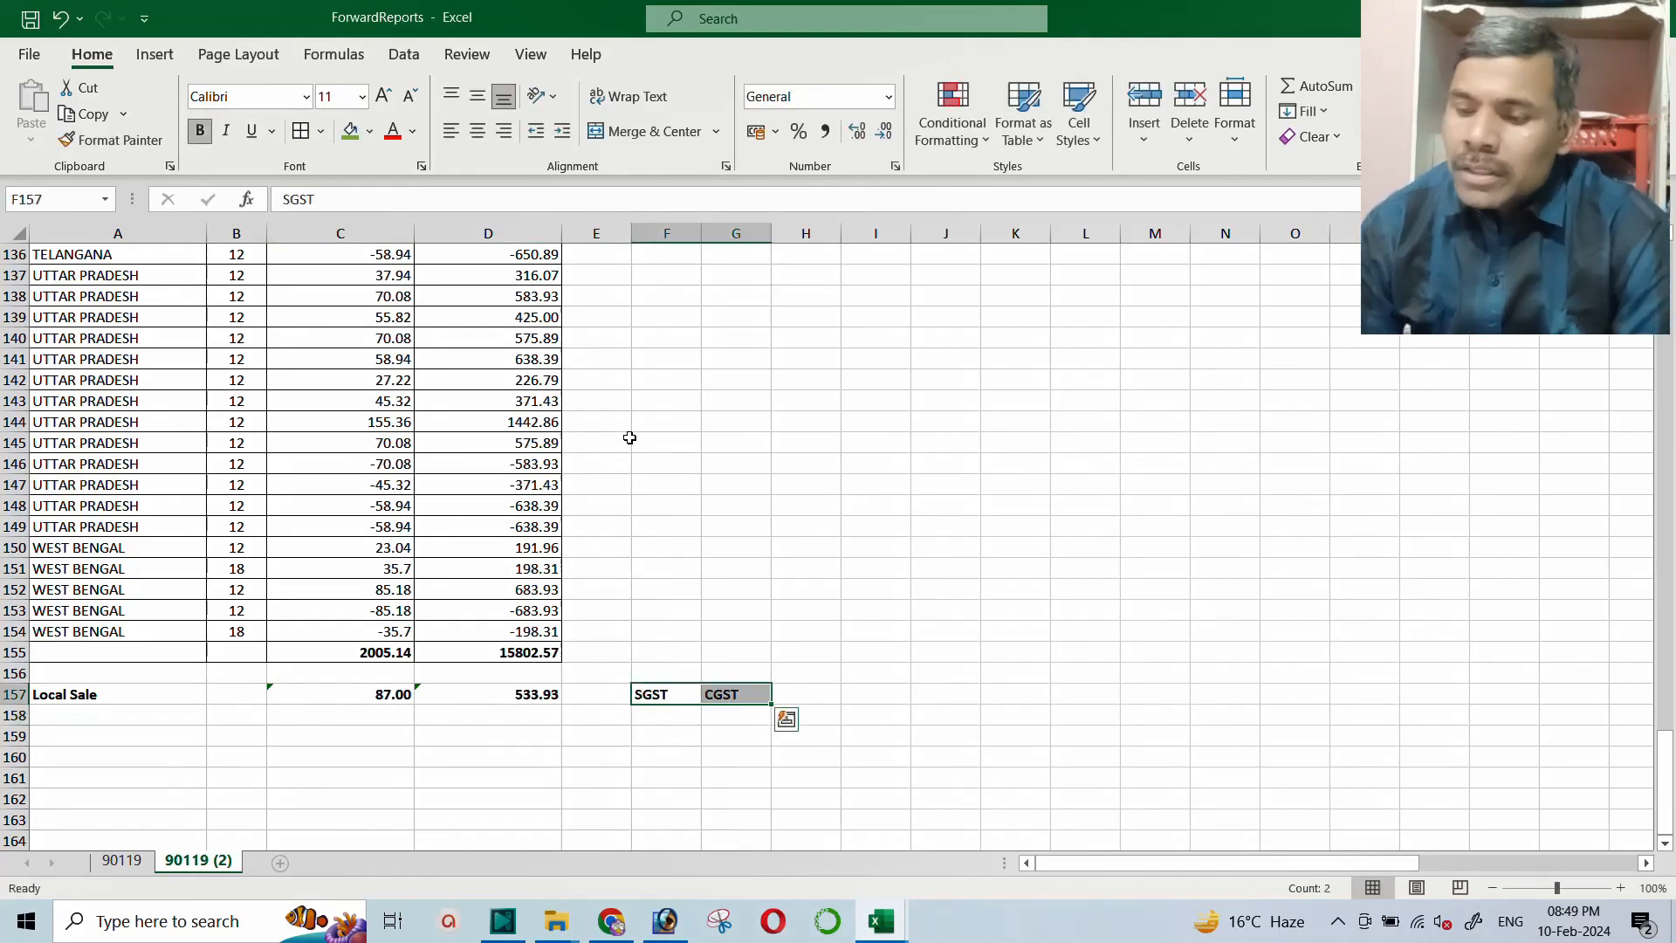
# Calculate the SGST share in F158 as half the Local Sale tax with =C157/2
pyautogui.press('Down')
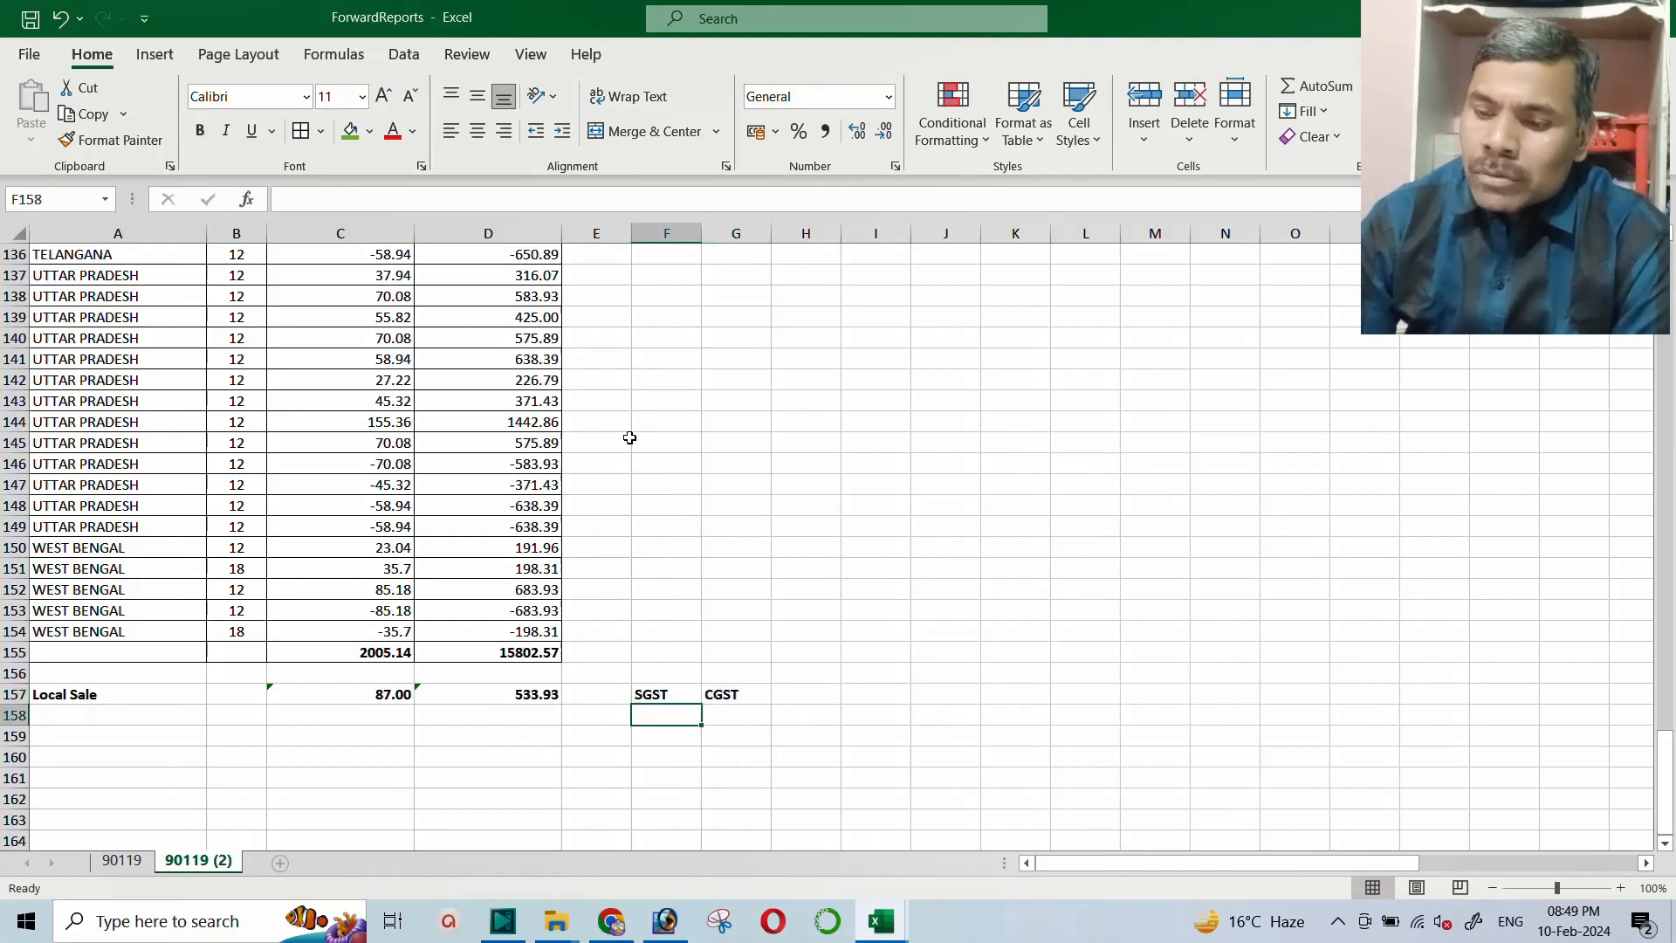
pyautogui.write('=')
pyautogui.press('Left')
pyautogui.press('Left')
pyautogui.press('Left')
pyautogui.press('Left')
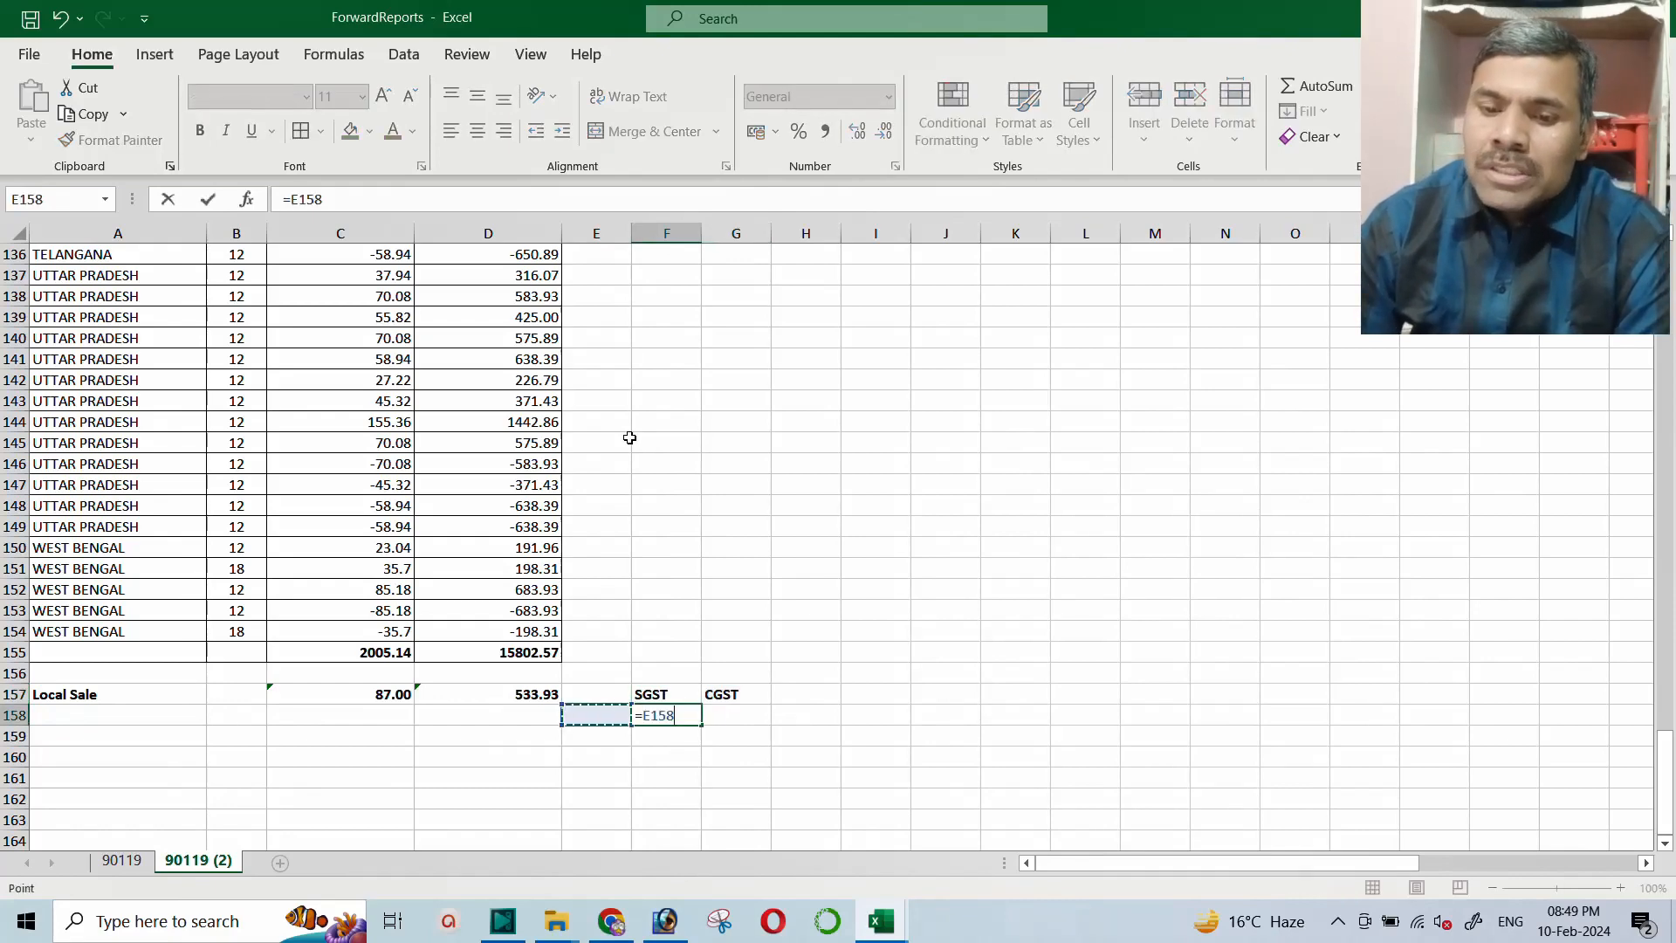
pyautogui.press('Right')
pyautogui.press('Up')
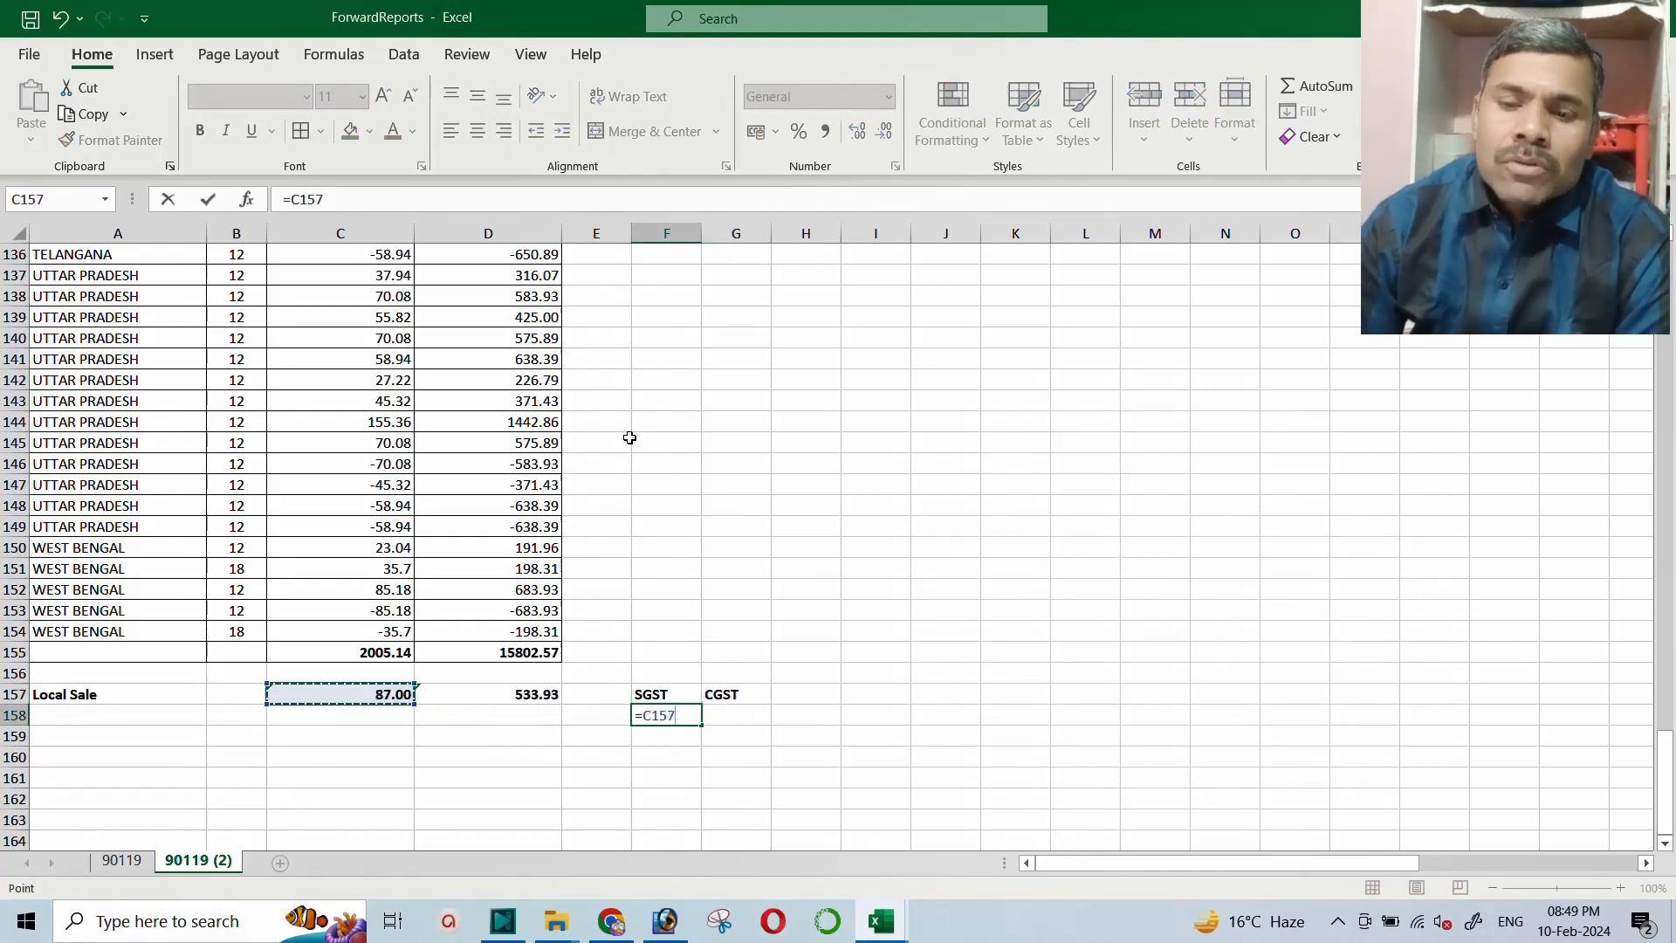
pyautogui.write('/2')
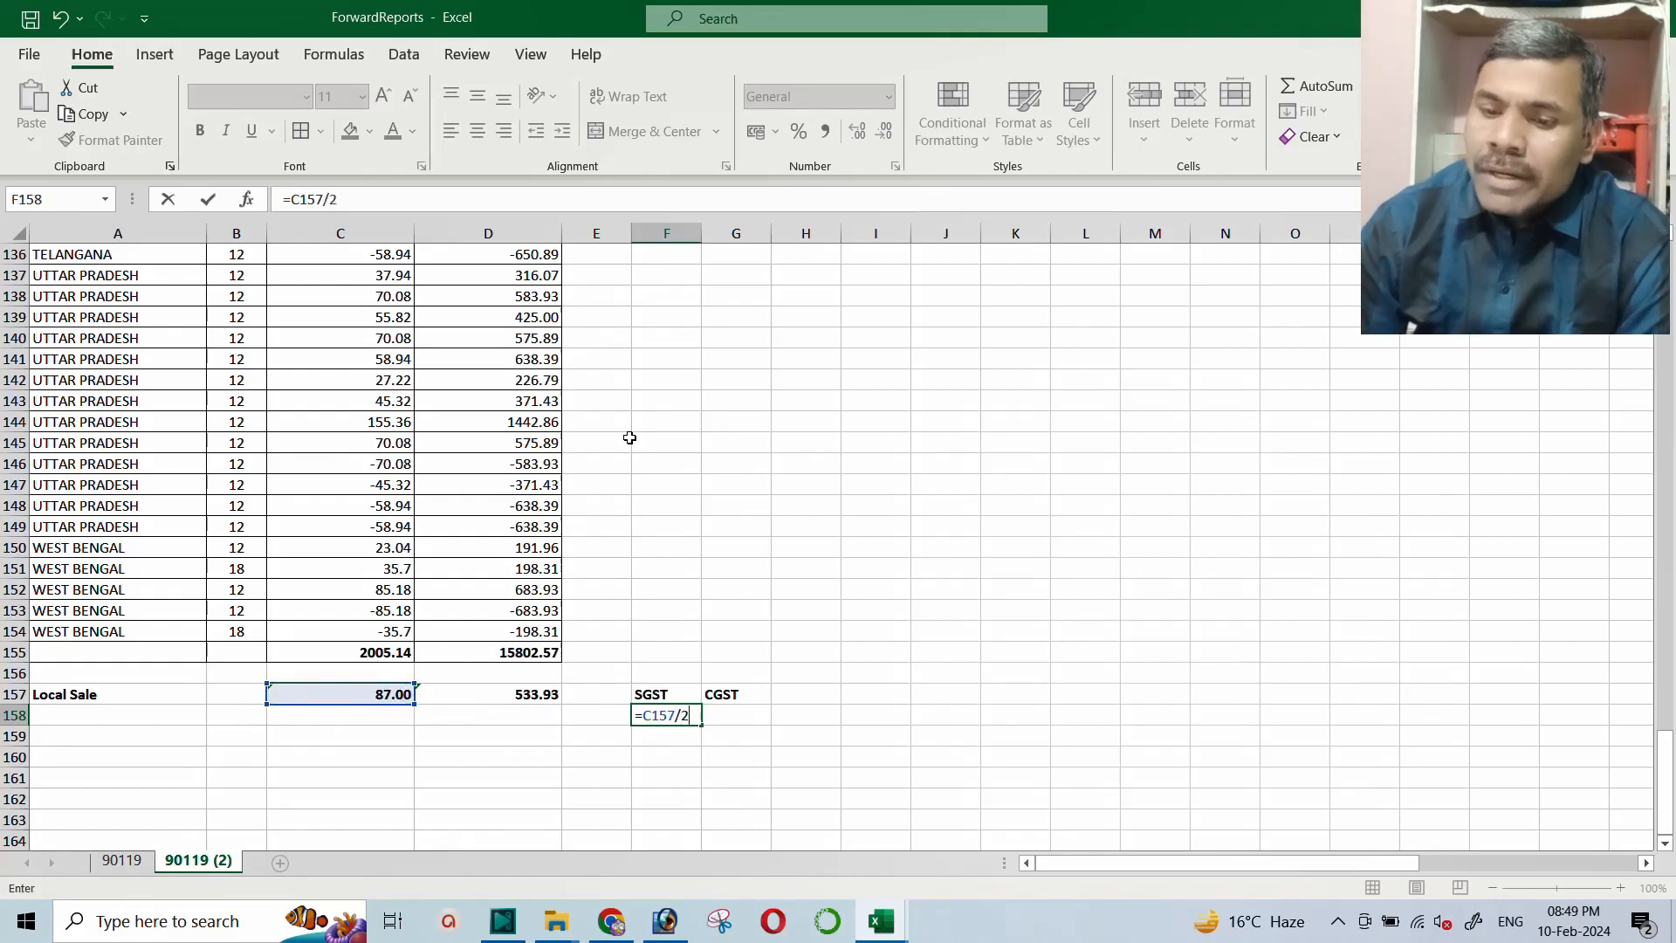
pyautogui.press('Return')
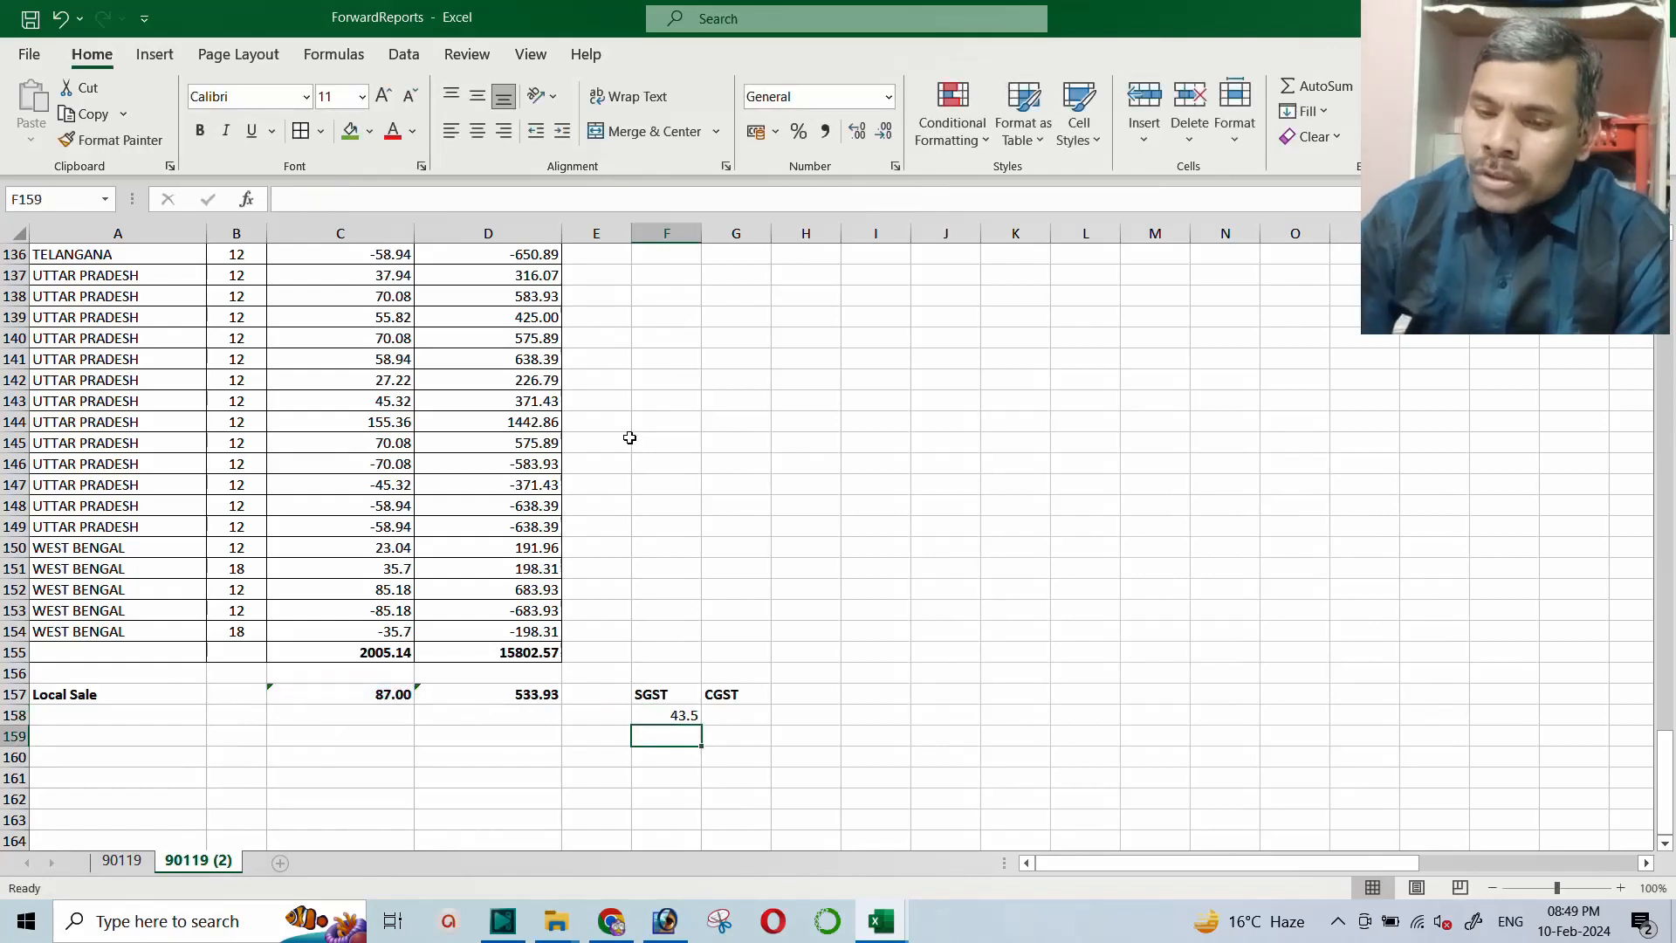
# Make the SGST amount in F158 bold and show it with two decimal places
pyautogui.press('Up')
pyautogui.hotkey('ctrl', 'b')
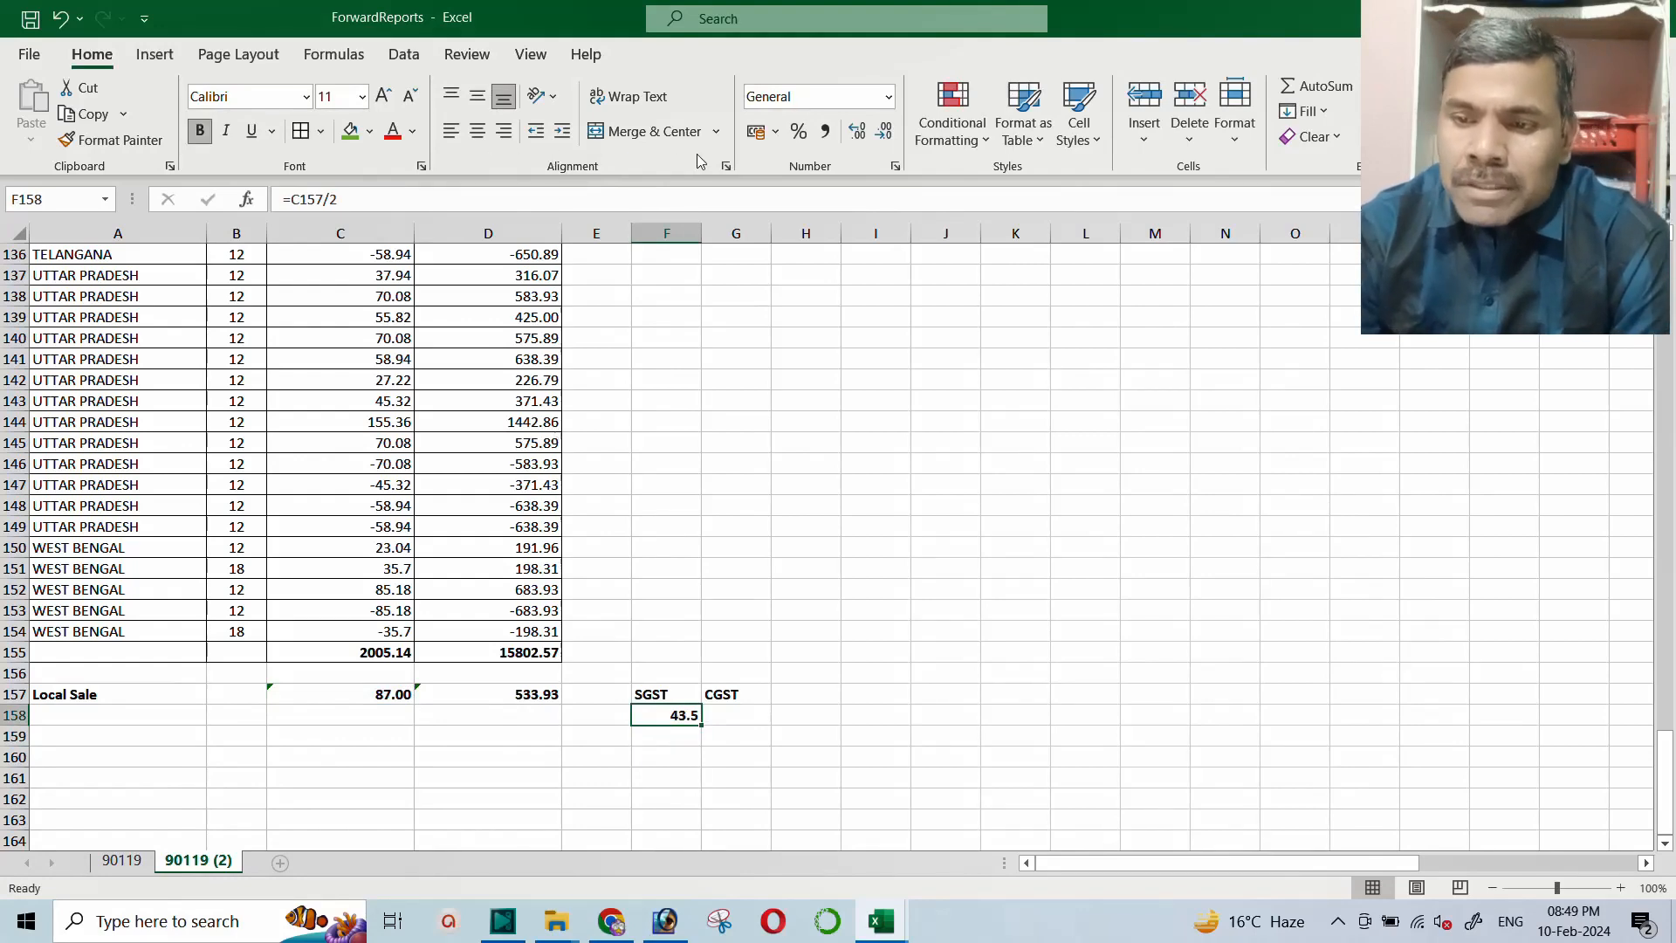
pyautogui.click(861, 131)
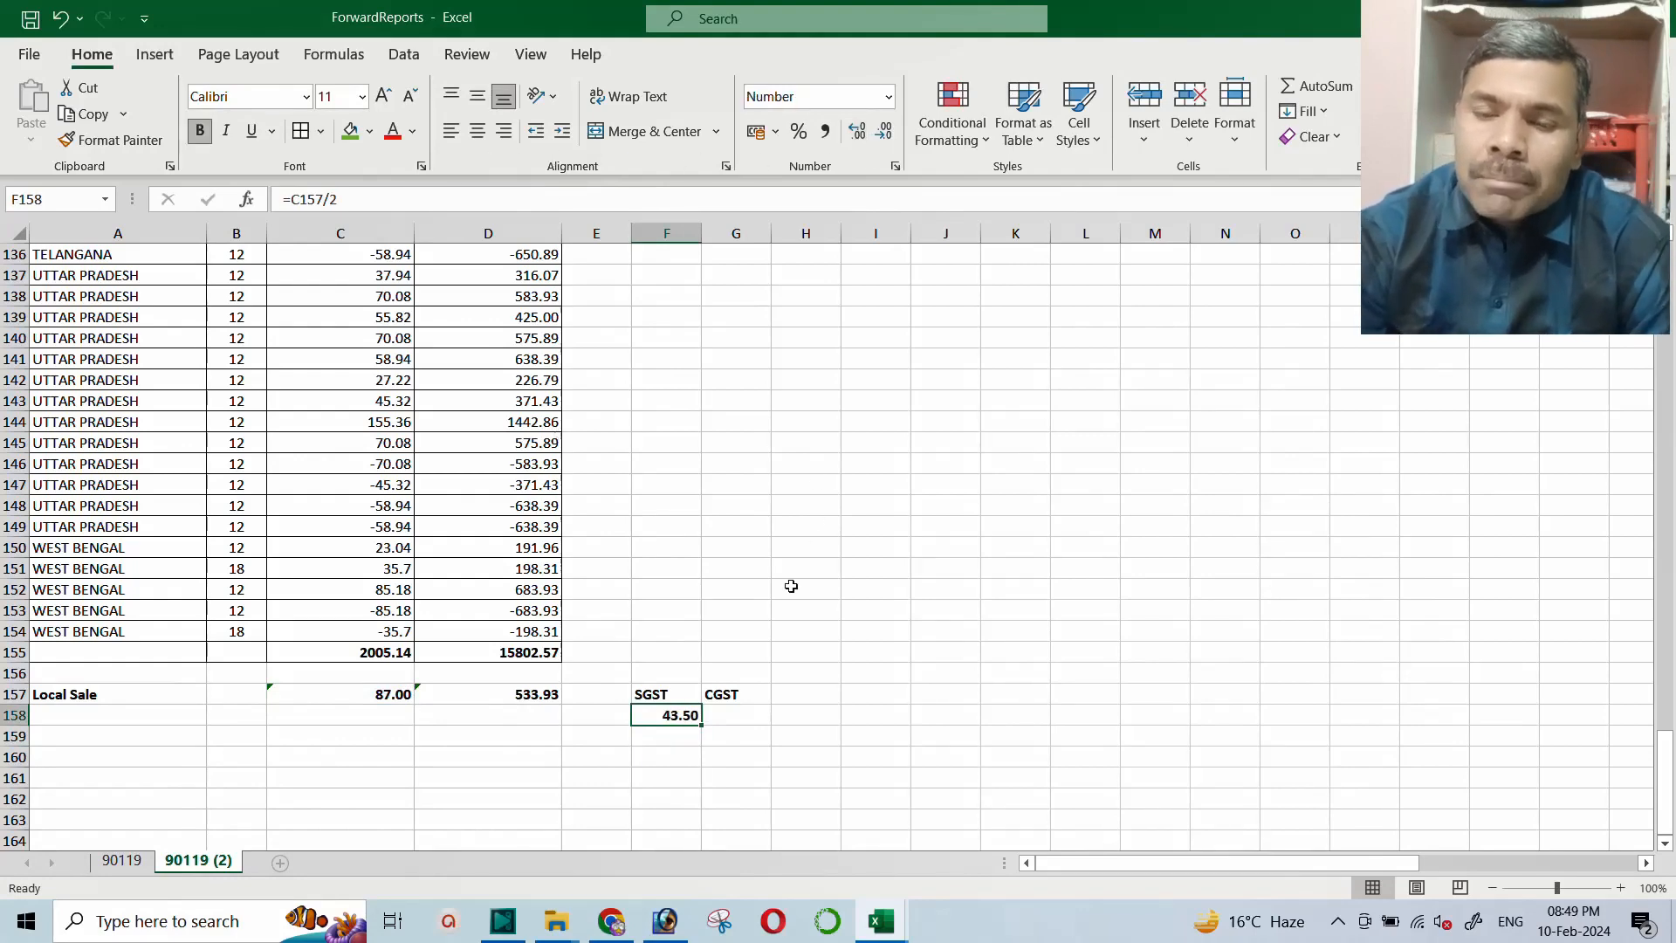
# Calculate the CGST share in G158 as half the Local Sale tax with =C157/2
pyautogui.click(724, 716)
pyautogui.write('=')
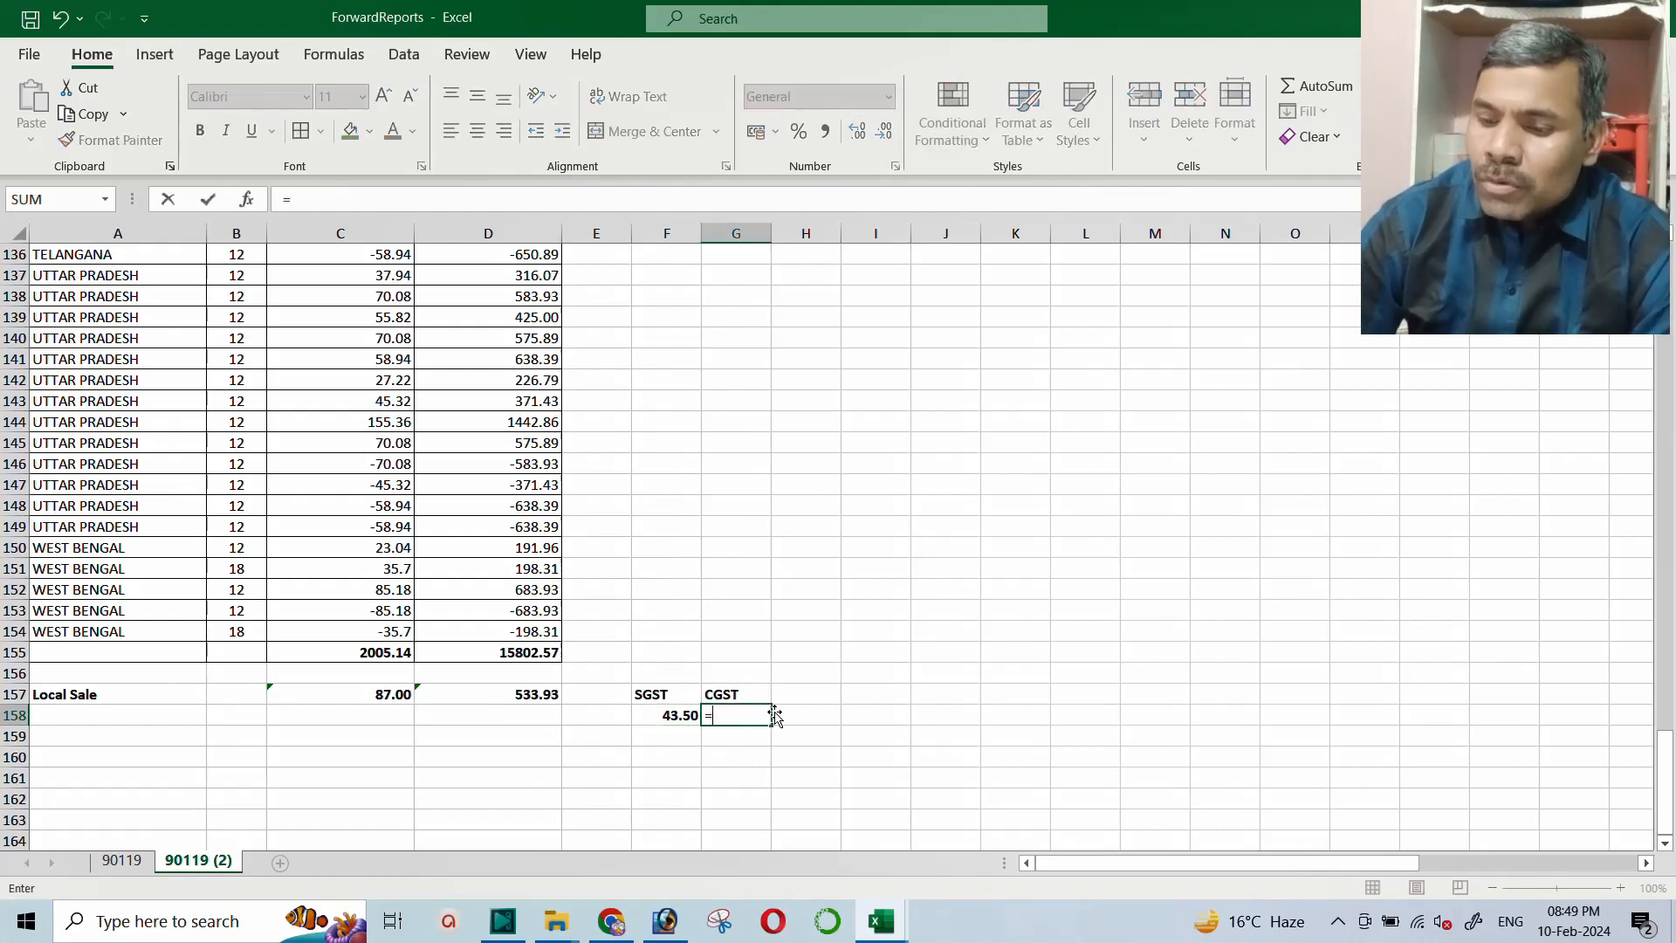
pyautogui.press('Up')
pyautogui.press('Left')
pyautogui.press('Left')
pyautogui.press('Left')
pyautogui.press('Left')
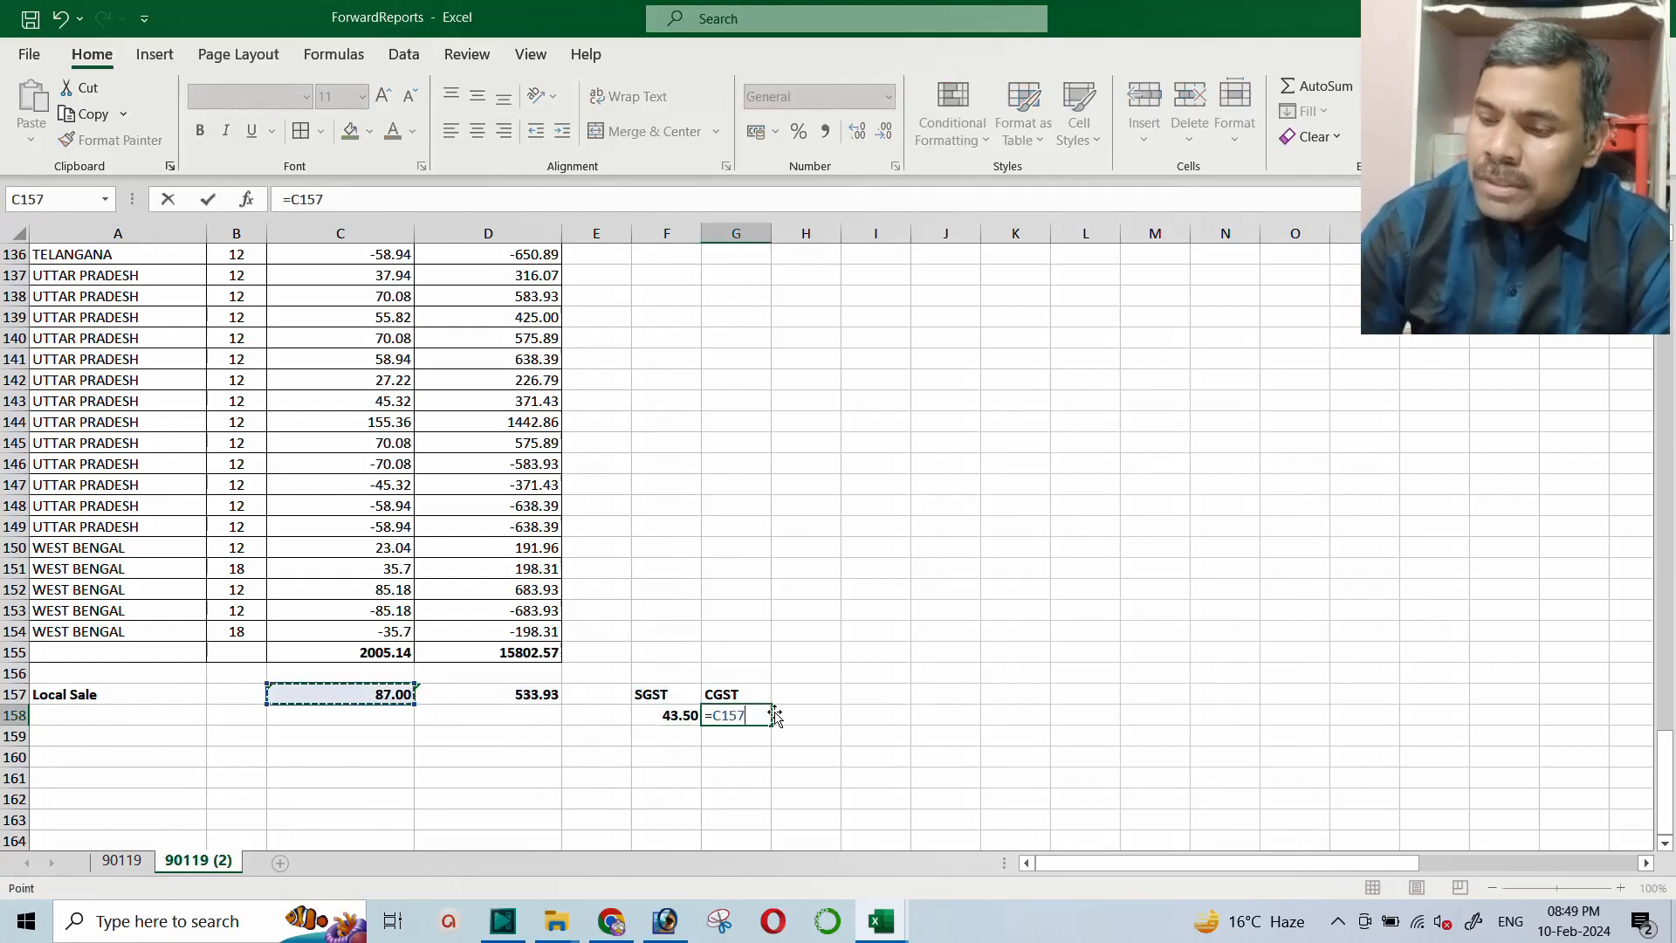
pyautogui.write('/2')
pyautogui.press('Return')
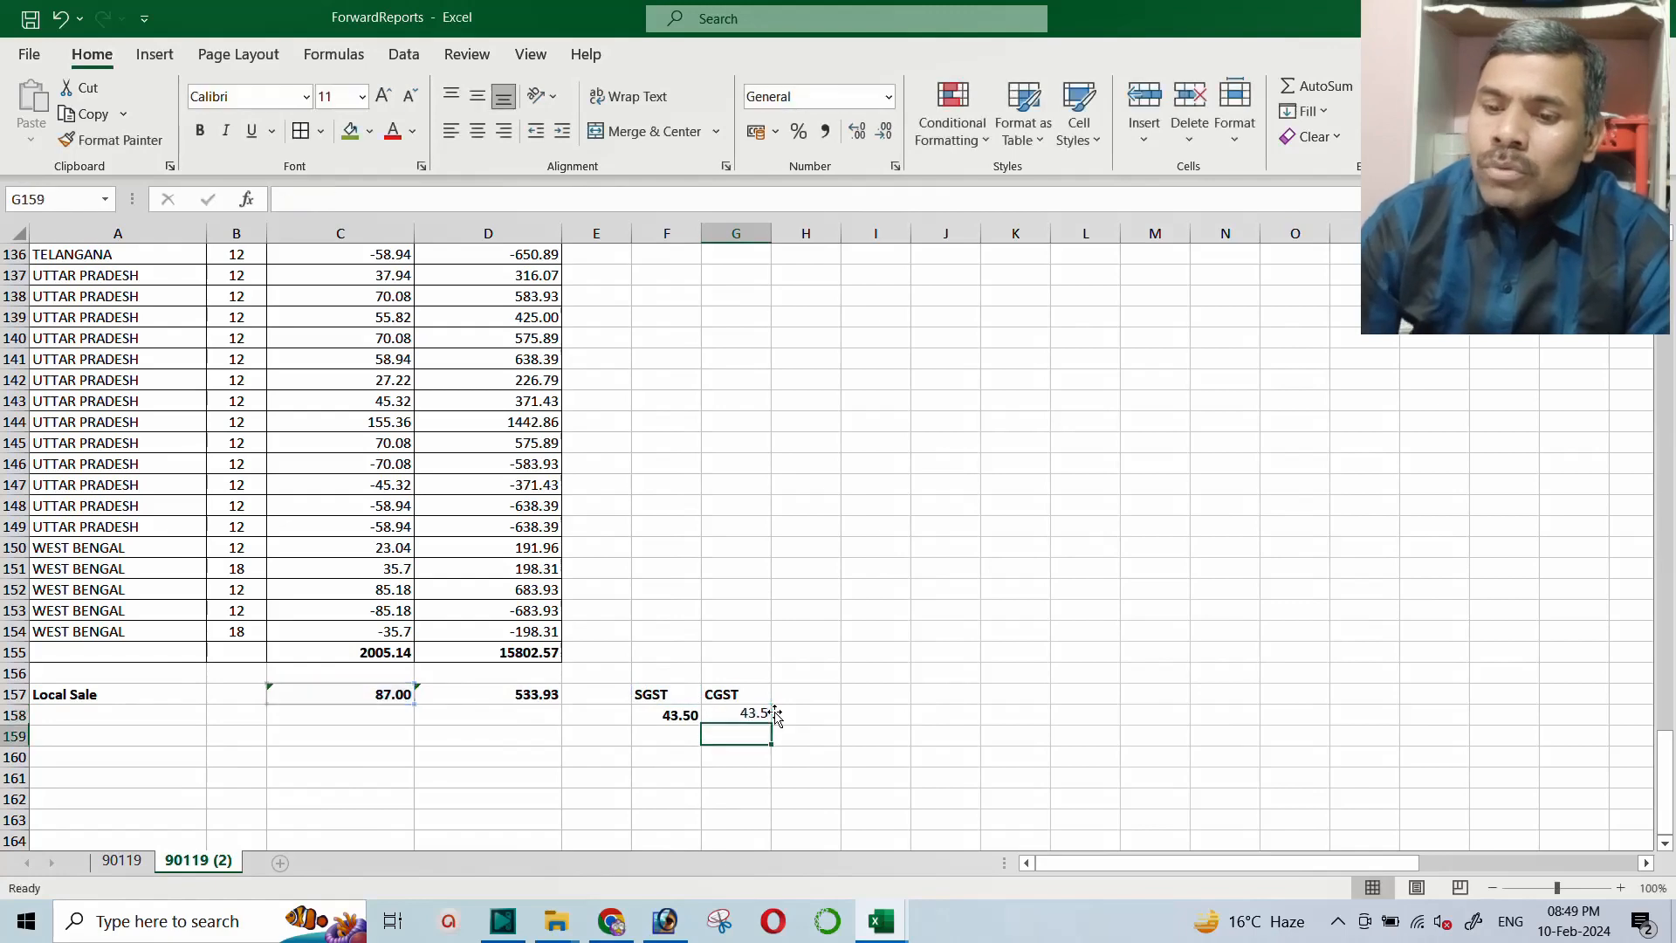
# Make the CGST amount in G158 bold and centre the SGST and CGST block F157:G158
pyautogui.click(724, 711)
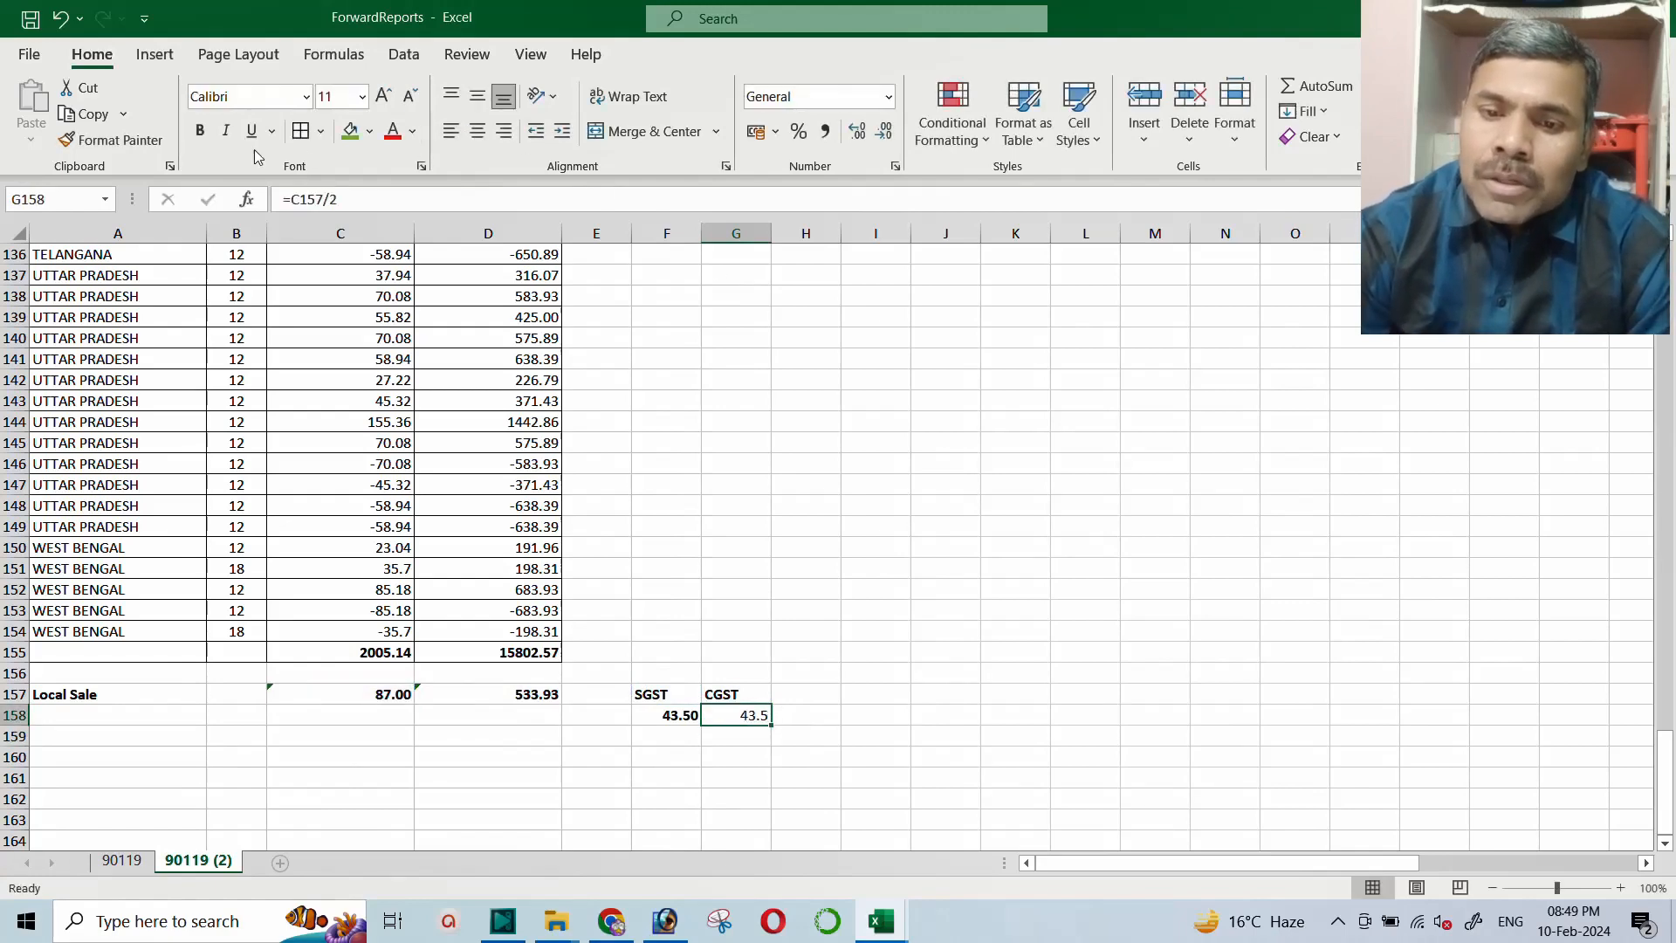
pyautogui.click(200, 131)
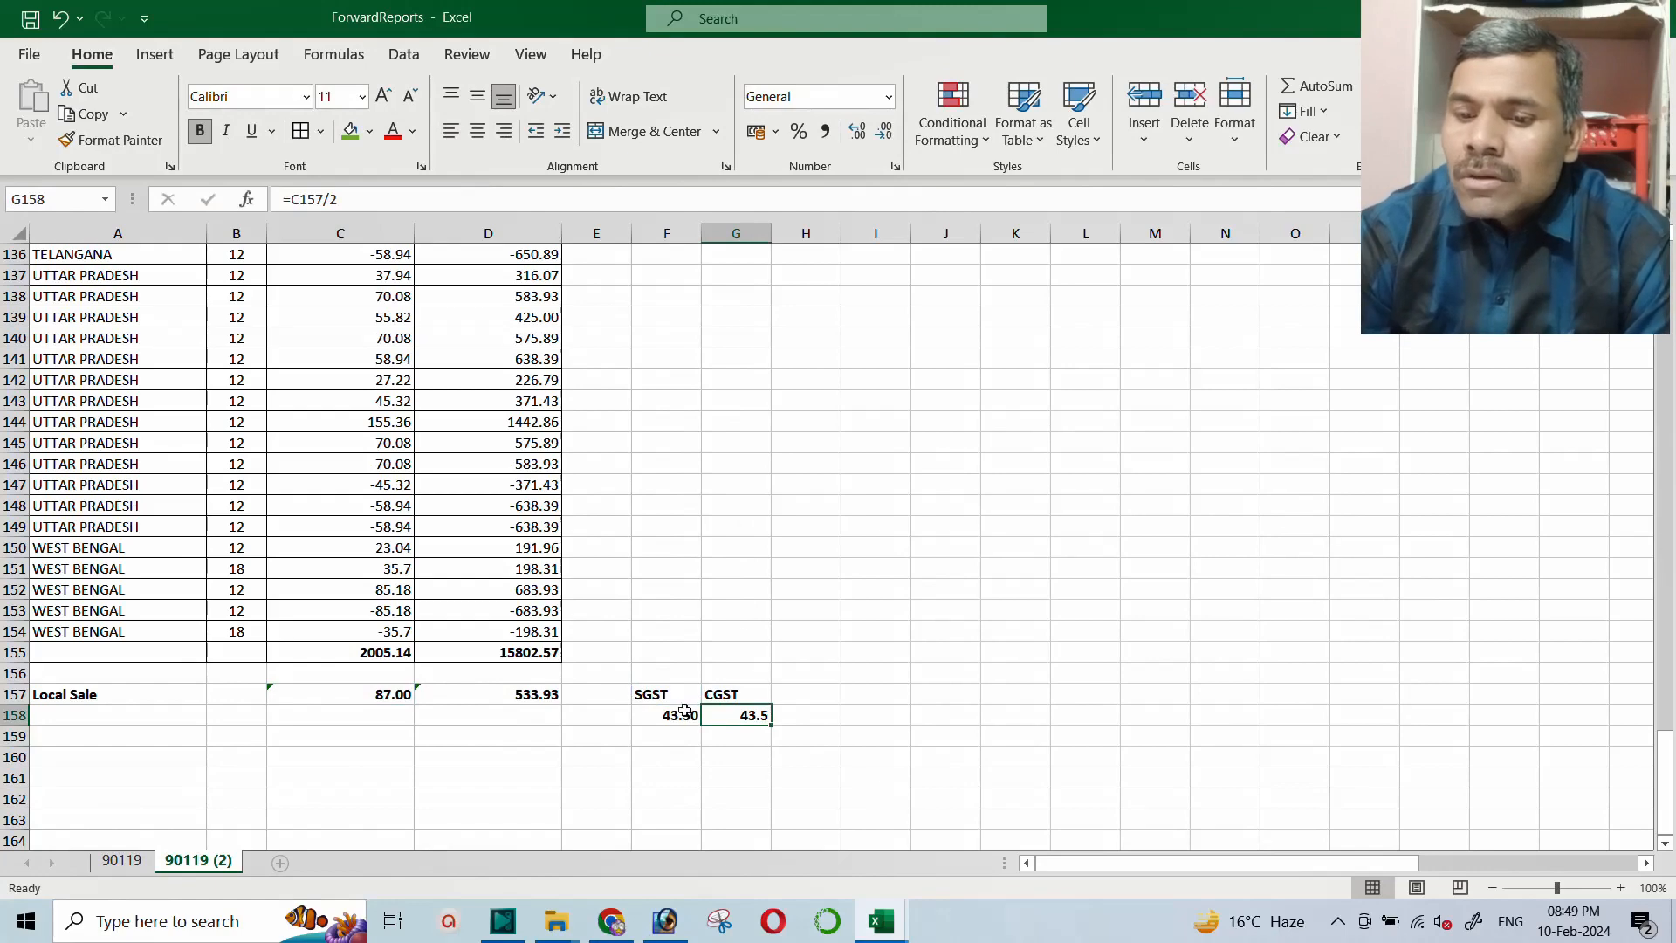
pyautogui.moveTo(653, 697); pyautogui.dragTo(736, 715)
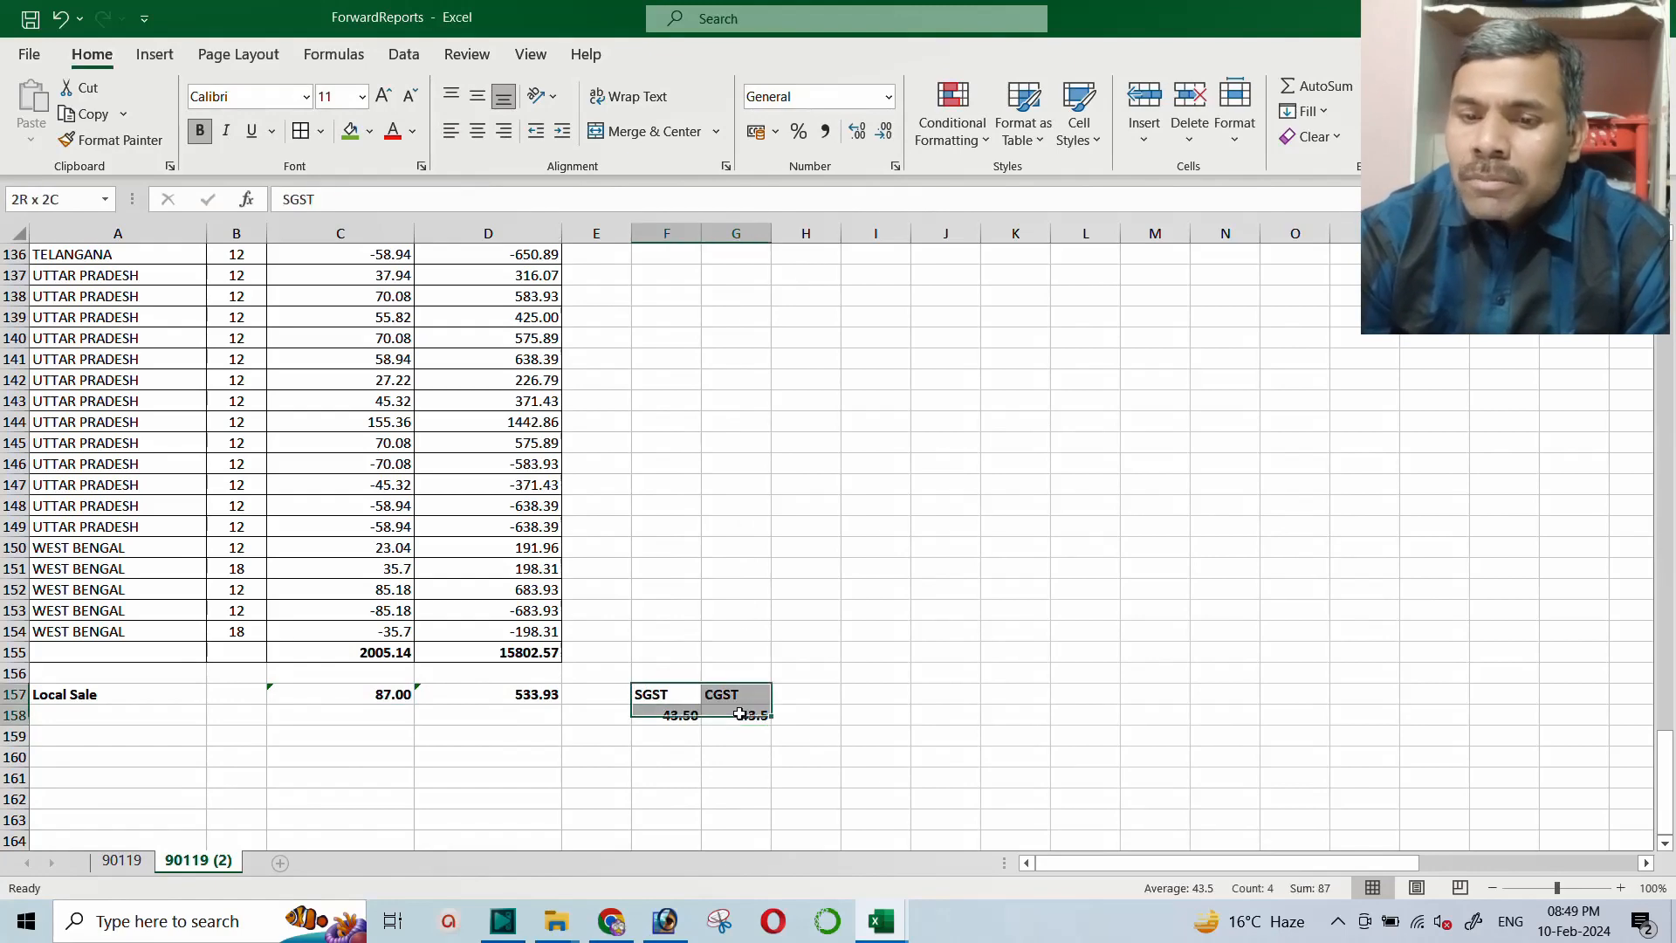
pyautogui.click(478, 133)
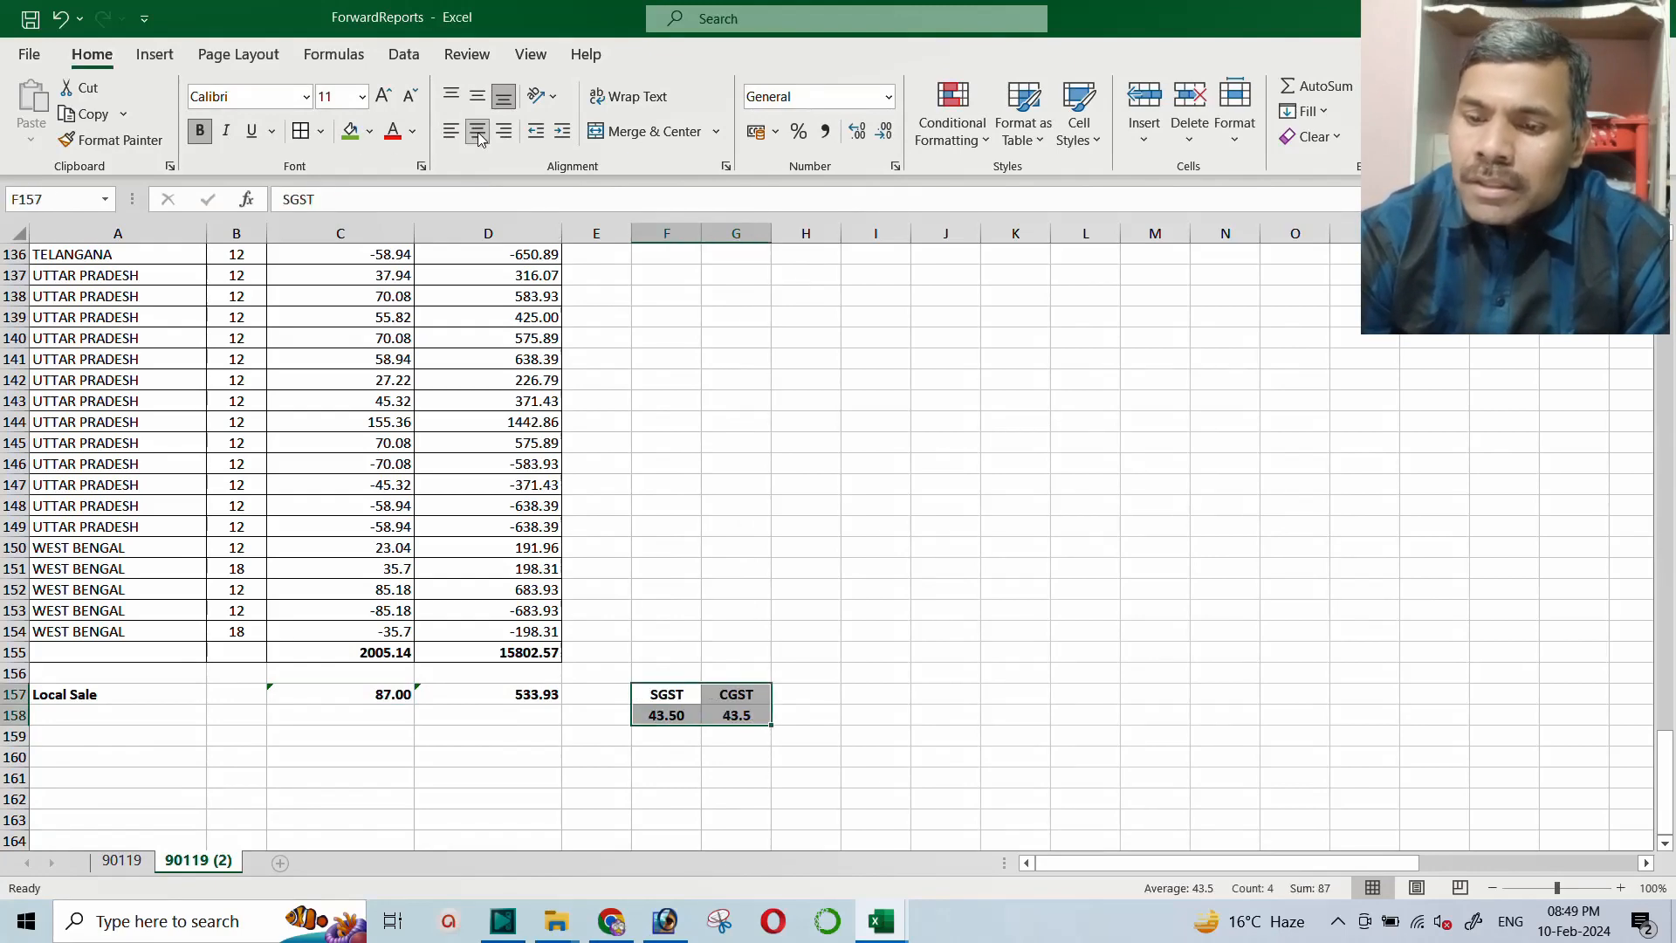
pyautogui.click(793, 695)
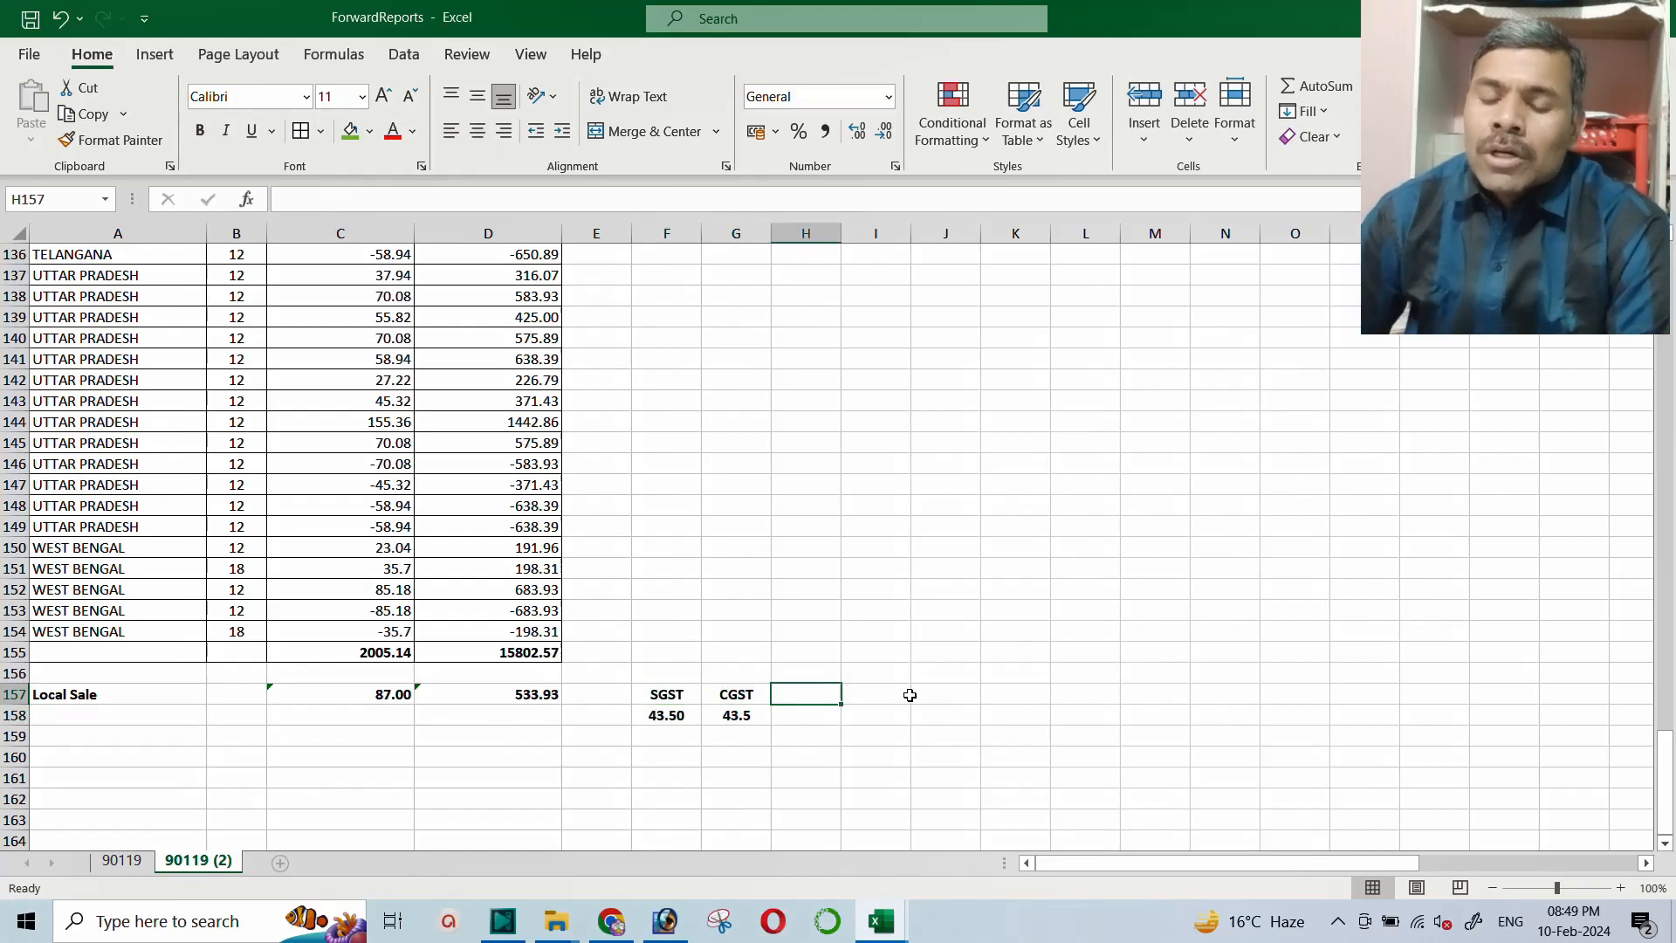
pyautogui.click(519, 698)
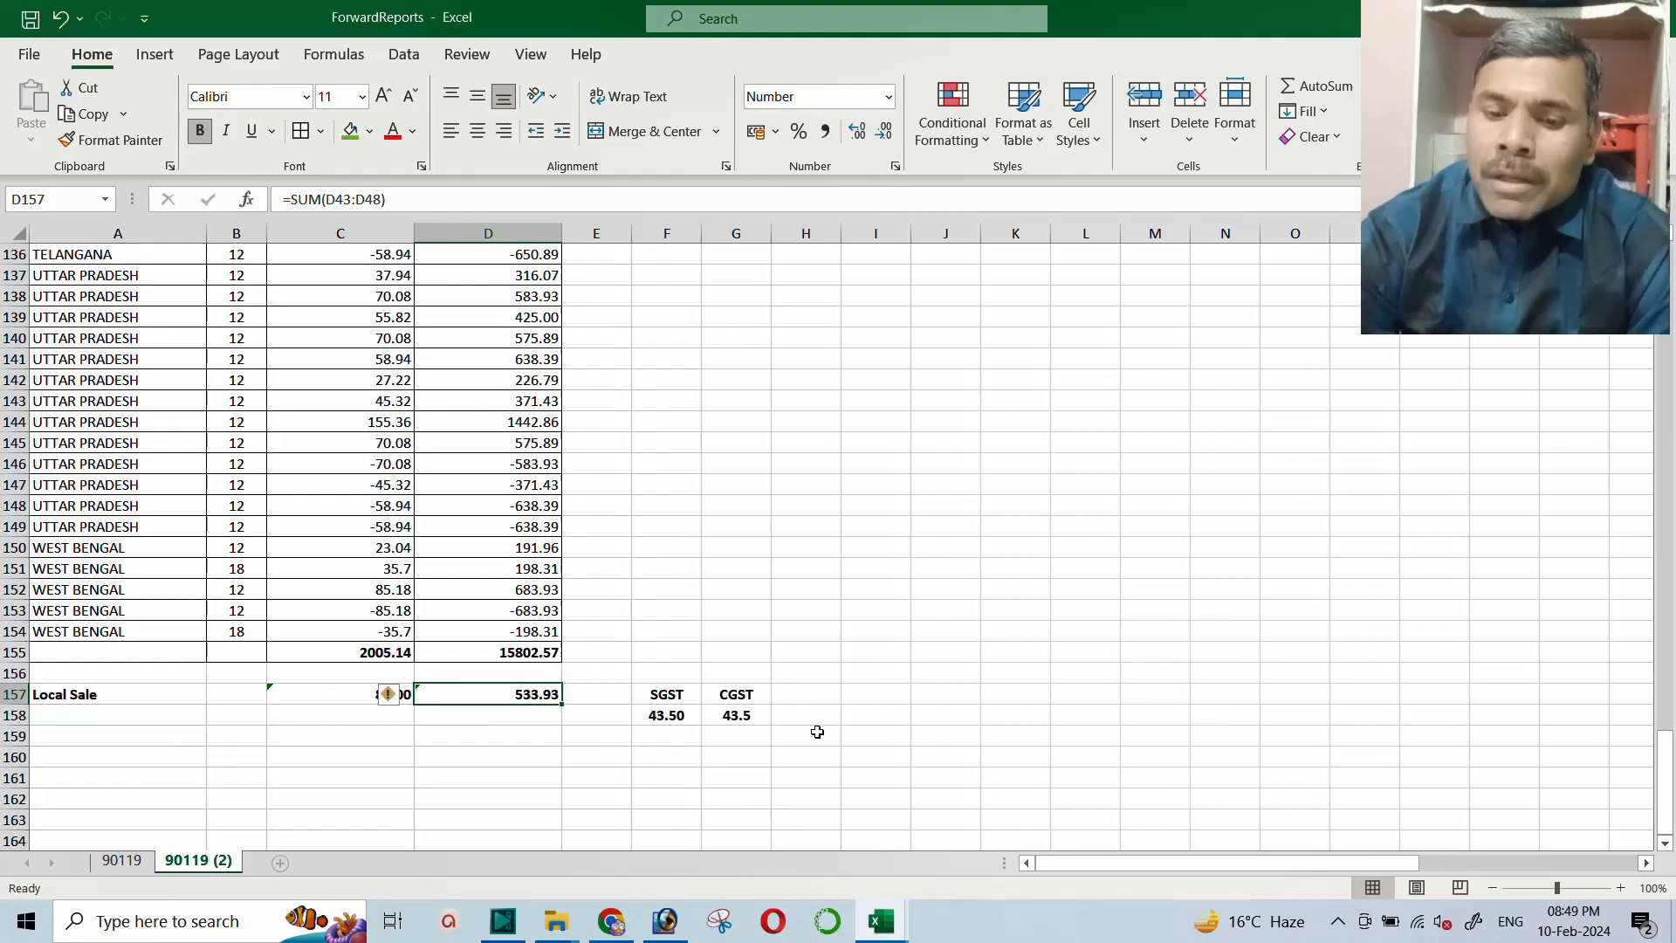
# Calculate the sale value excluding local sales in D159 with =D155-D157 and make it bold
pyautogui.click(490, 733)
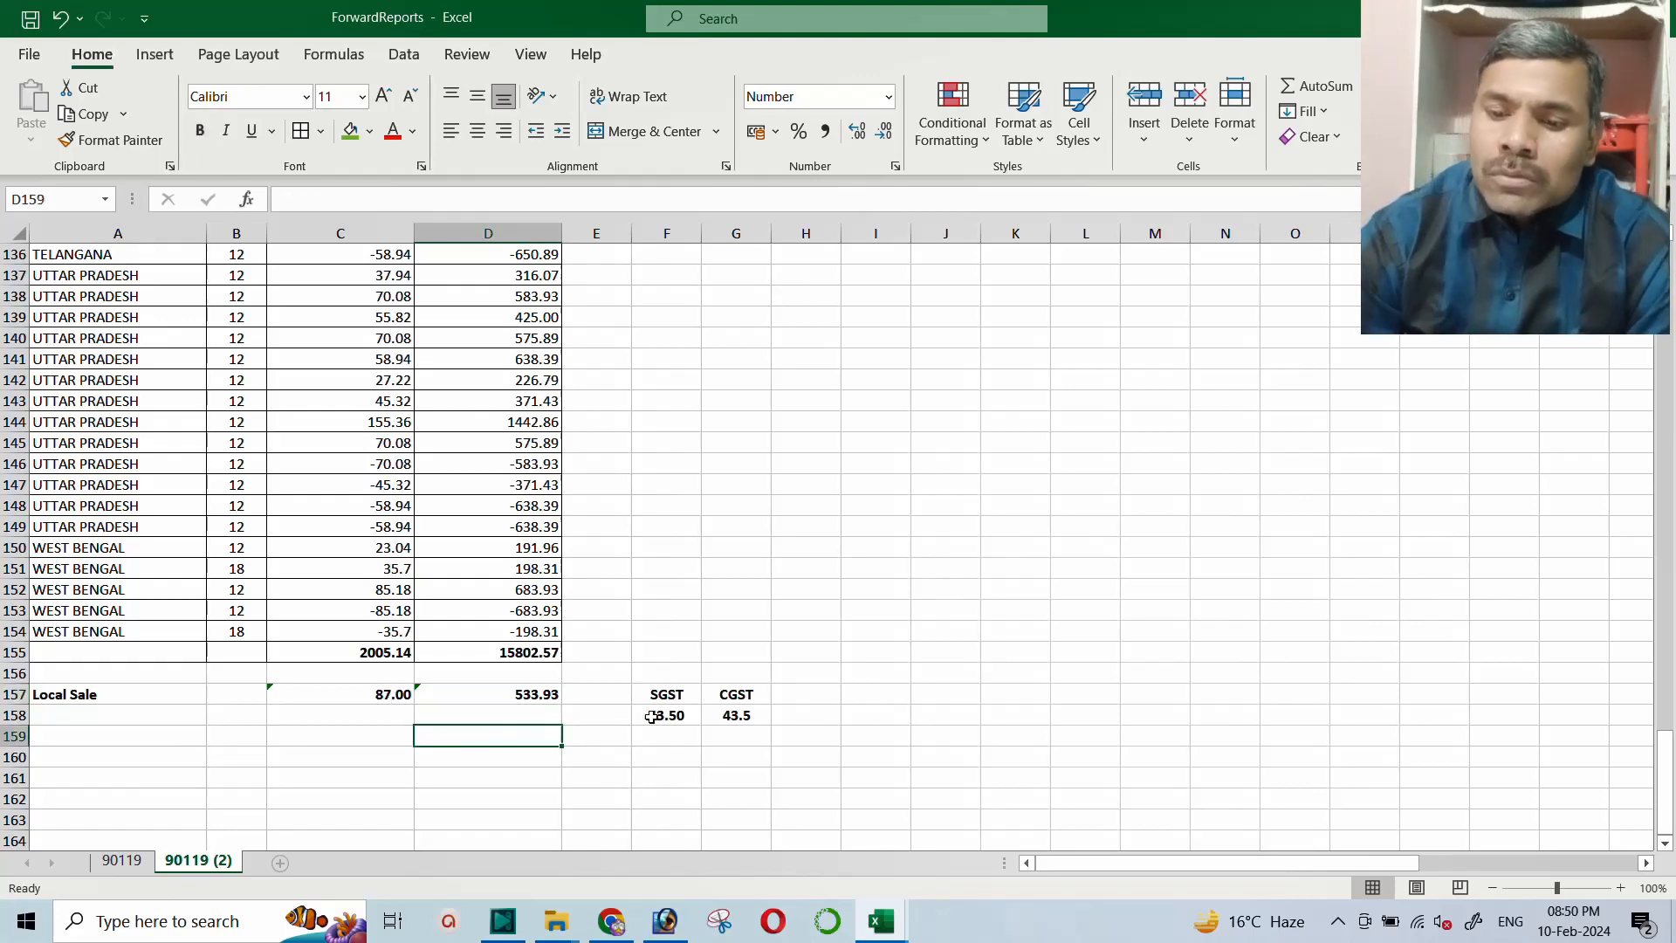
pyautogui.write('=')
pyautogui.press('Up')
pyautogui.press('Up')
pyautogui.press('Up')
pyautogui.press('Up')
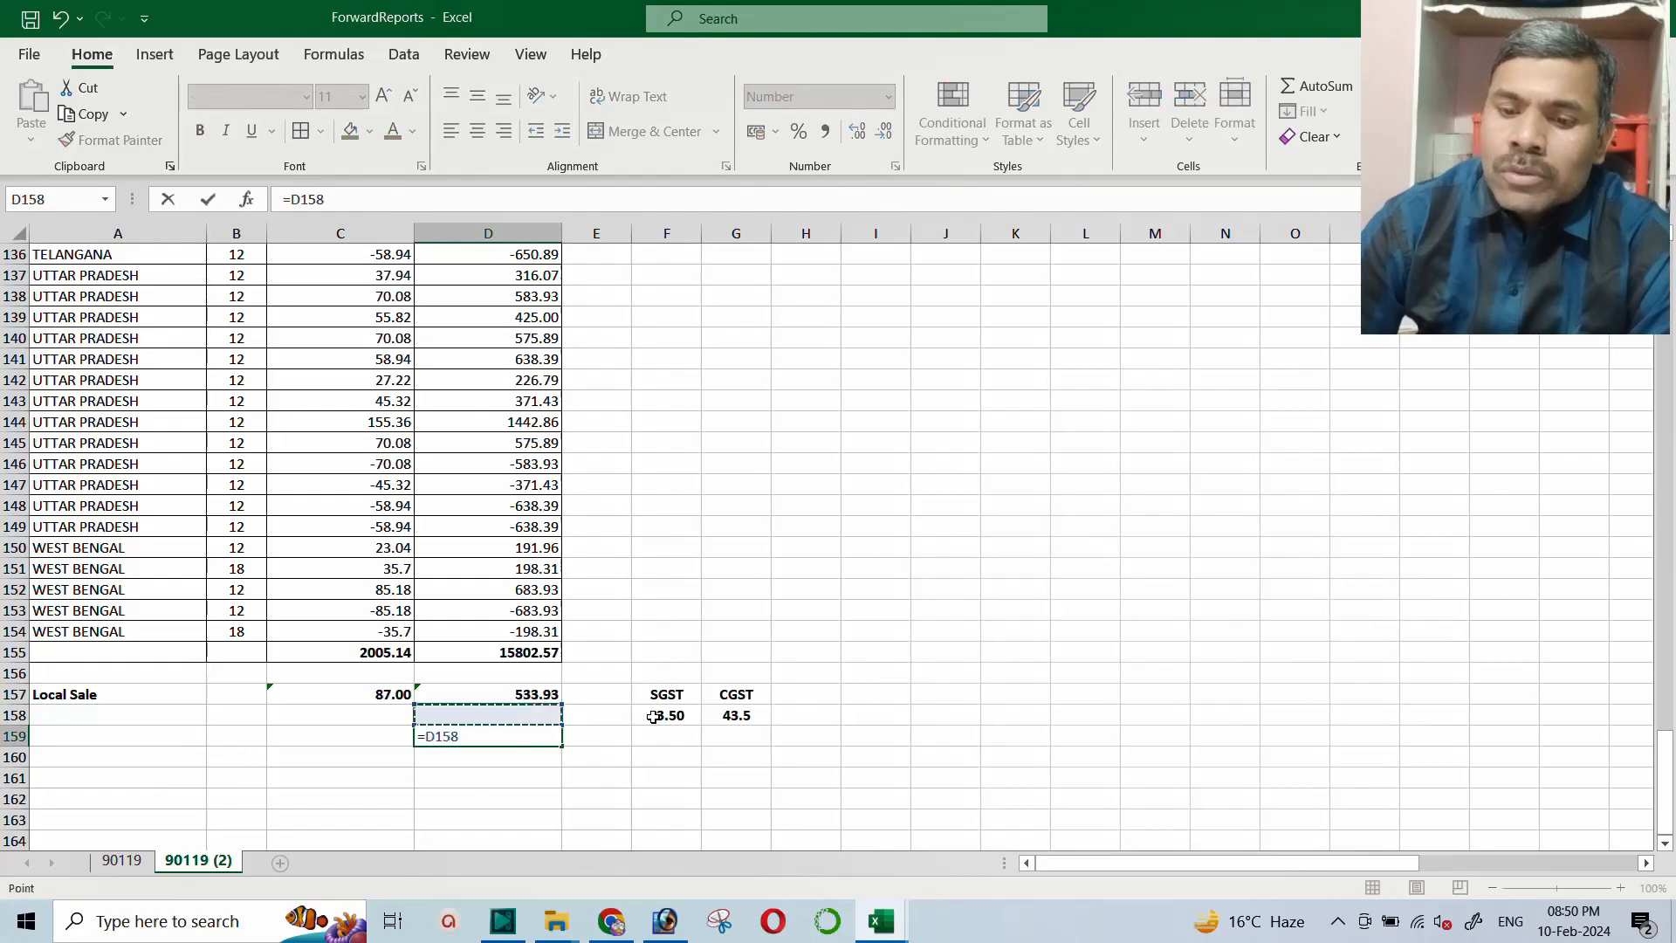
pyautogui.write('-')
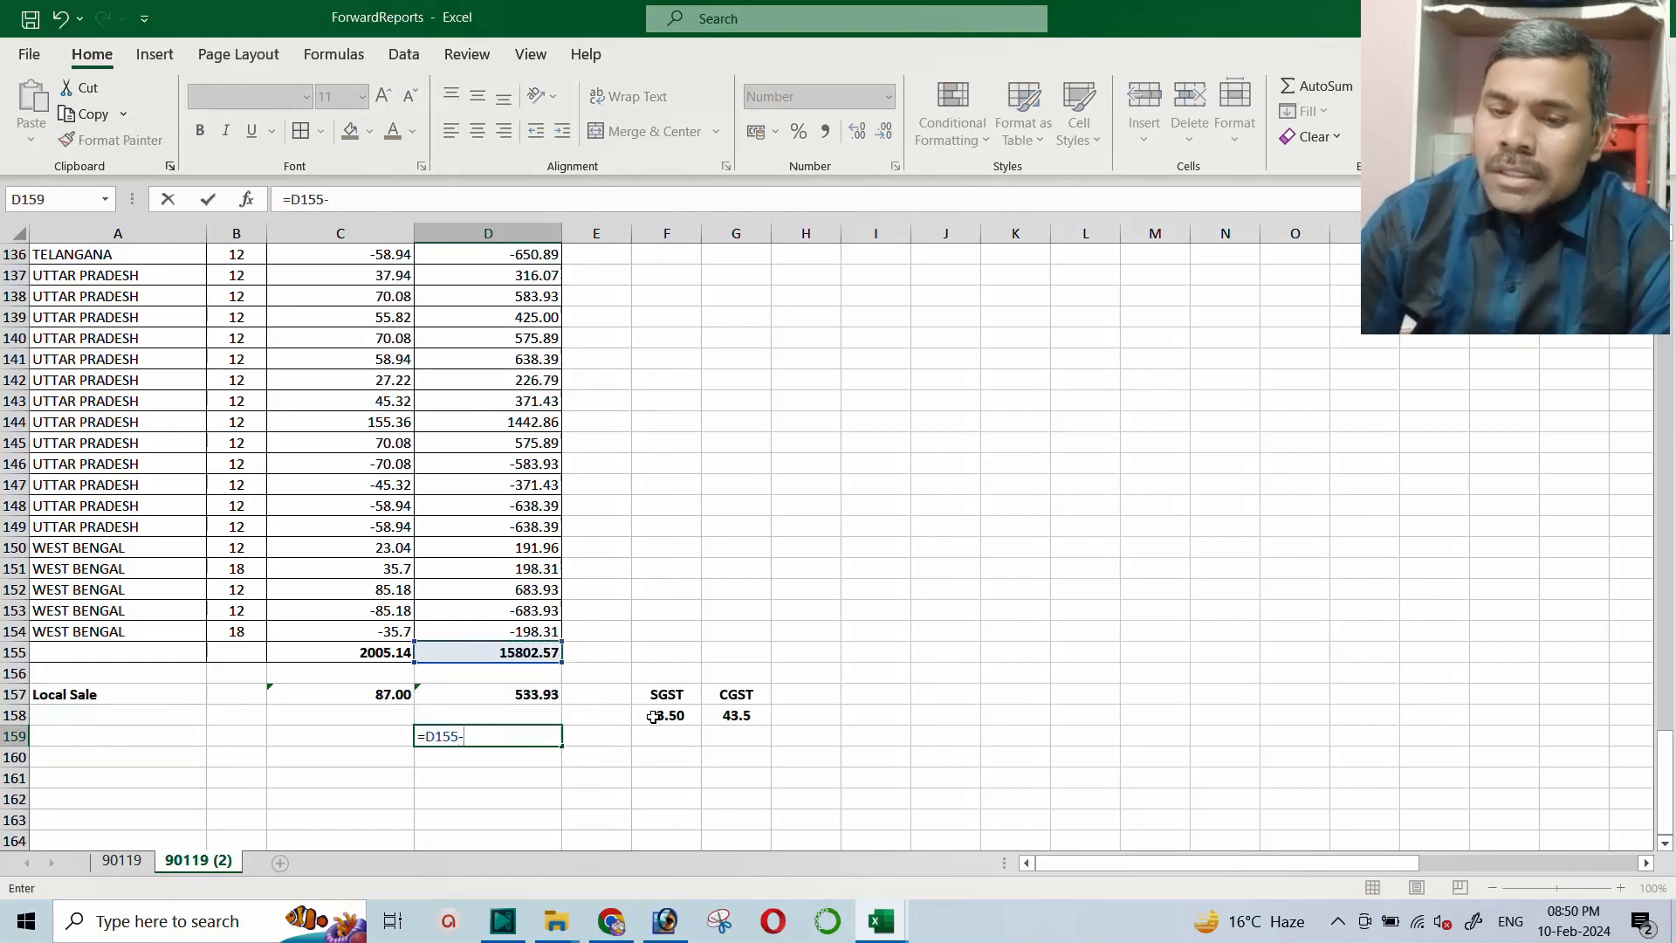
pyautogui.press('Up')
pyautogui.press('Up')
pyautogui.press('Return')
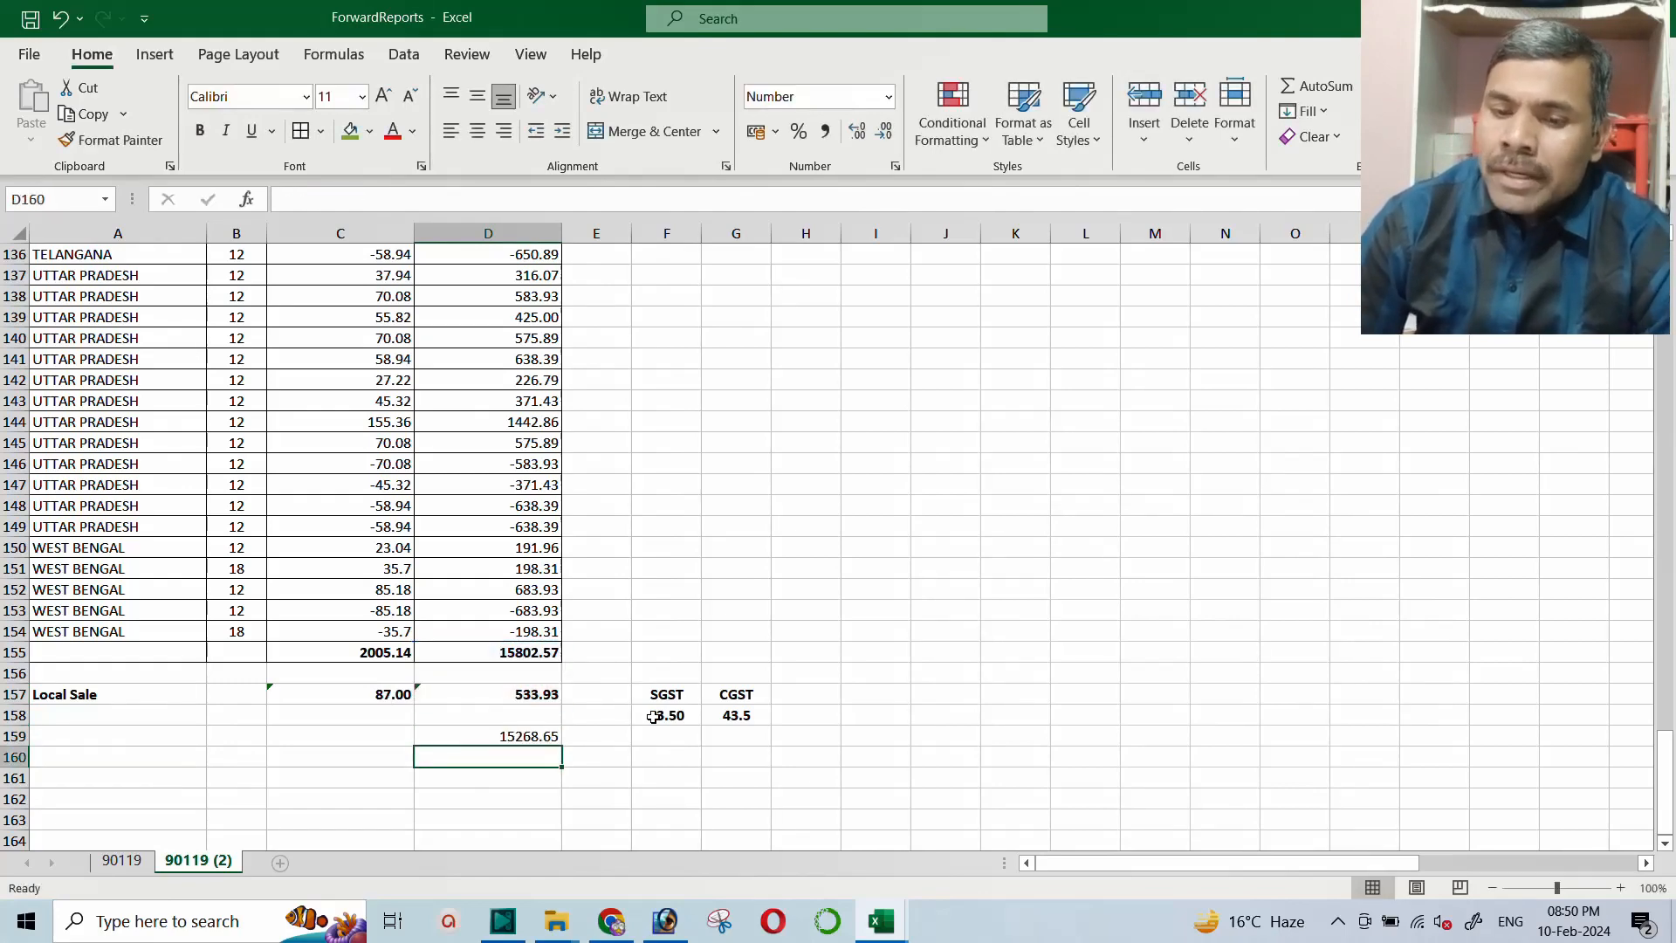
pyautogui.press('Up')
pyautogui.hotkey('ctrl', 'b')
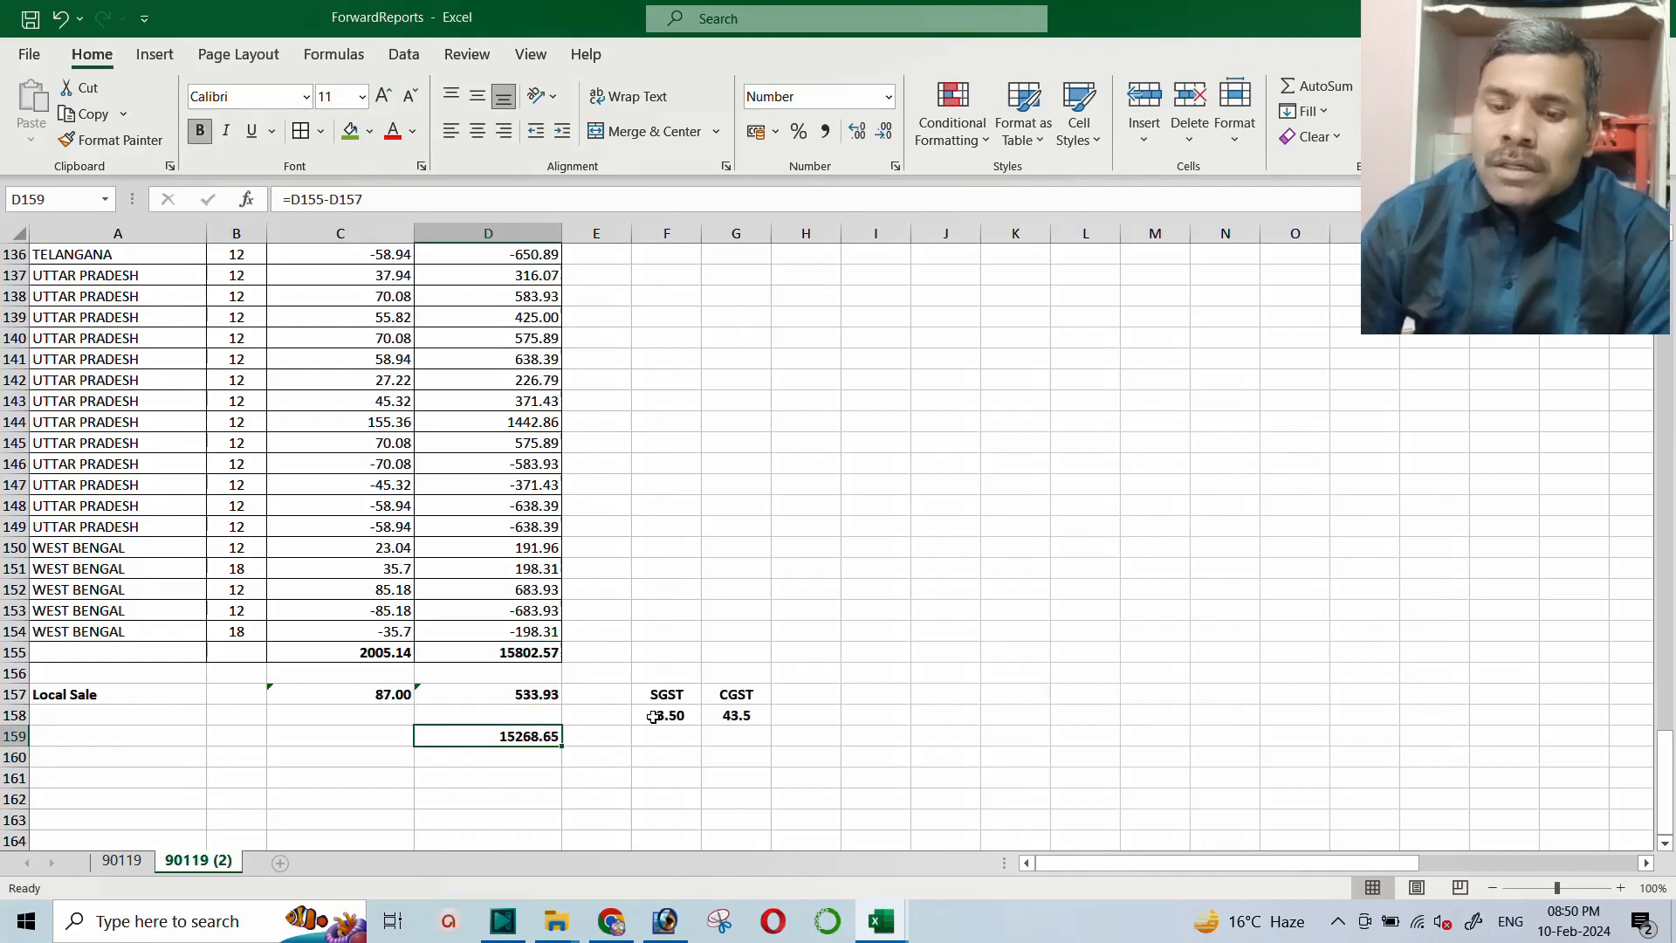
# Add a bold IGST heading in H157 beside the CGST heading
pyautogui.press('Left')
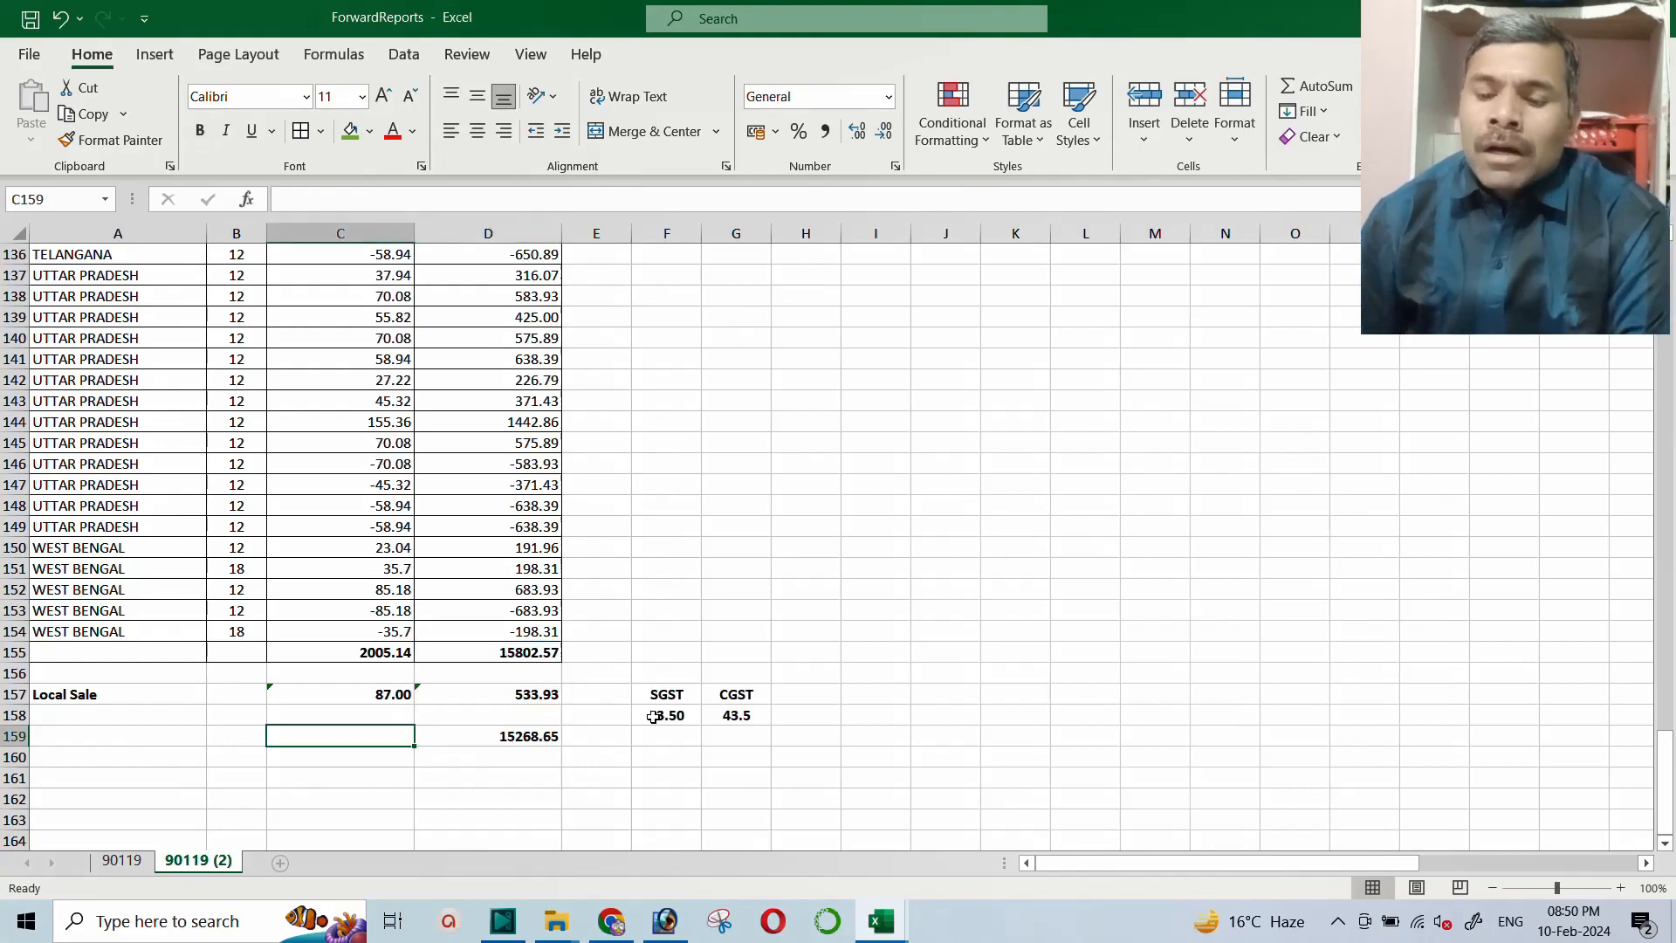
pyautogui.press('Right')
pyautogui.press('Right')
pyautogui.press('Right')
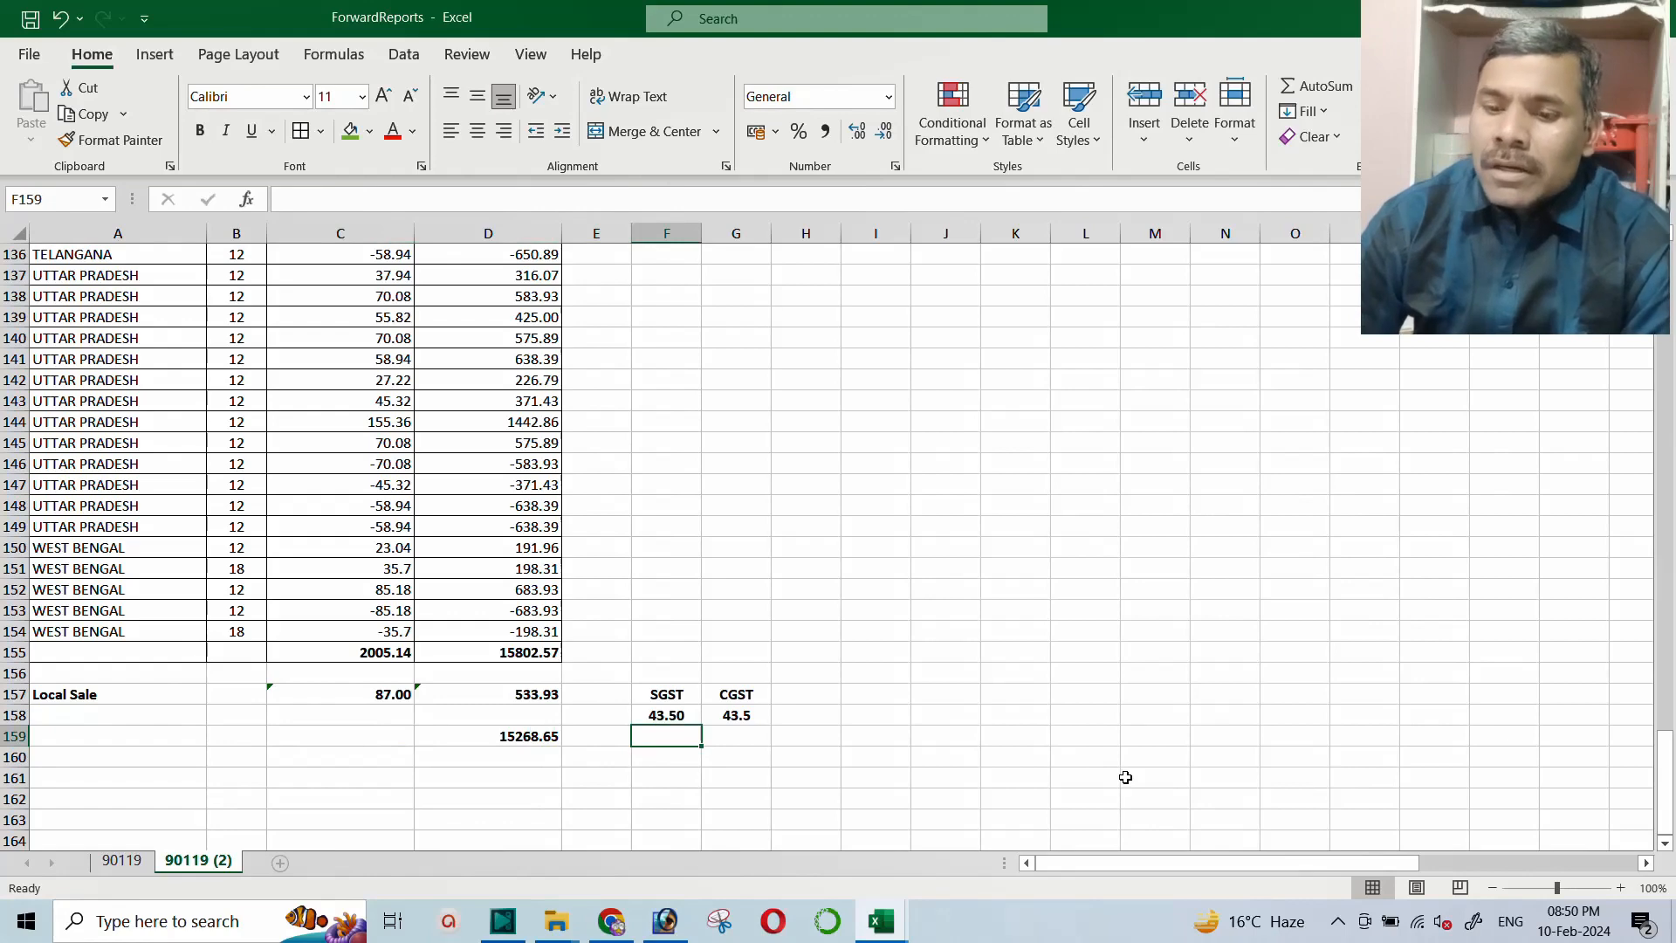
pyautogui.press('Up')
pyautogui.press('Right')
pyautogui.press('Right')
pyautogui.press('Up')
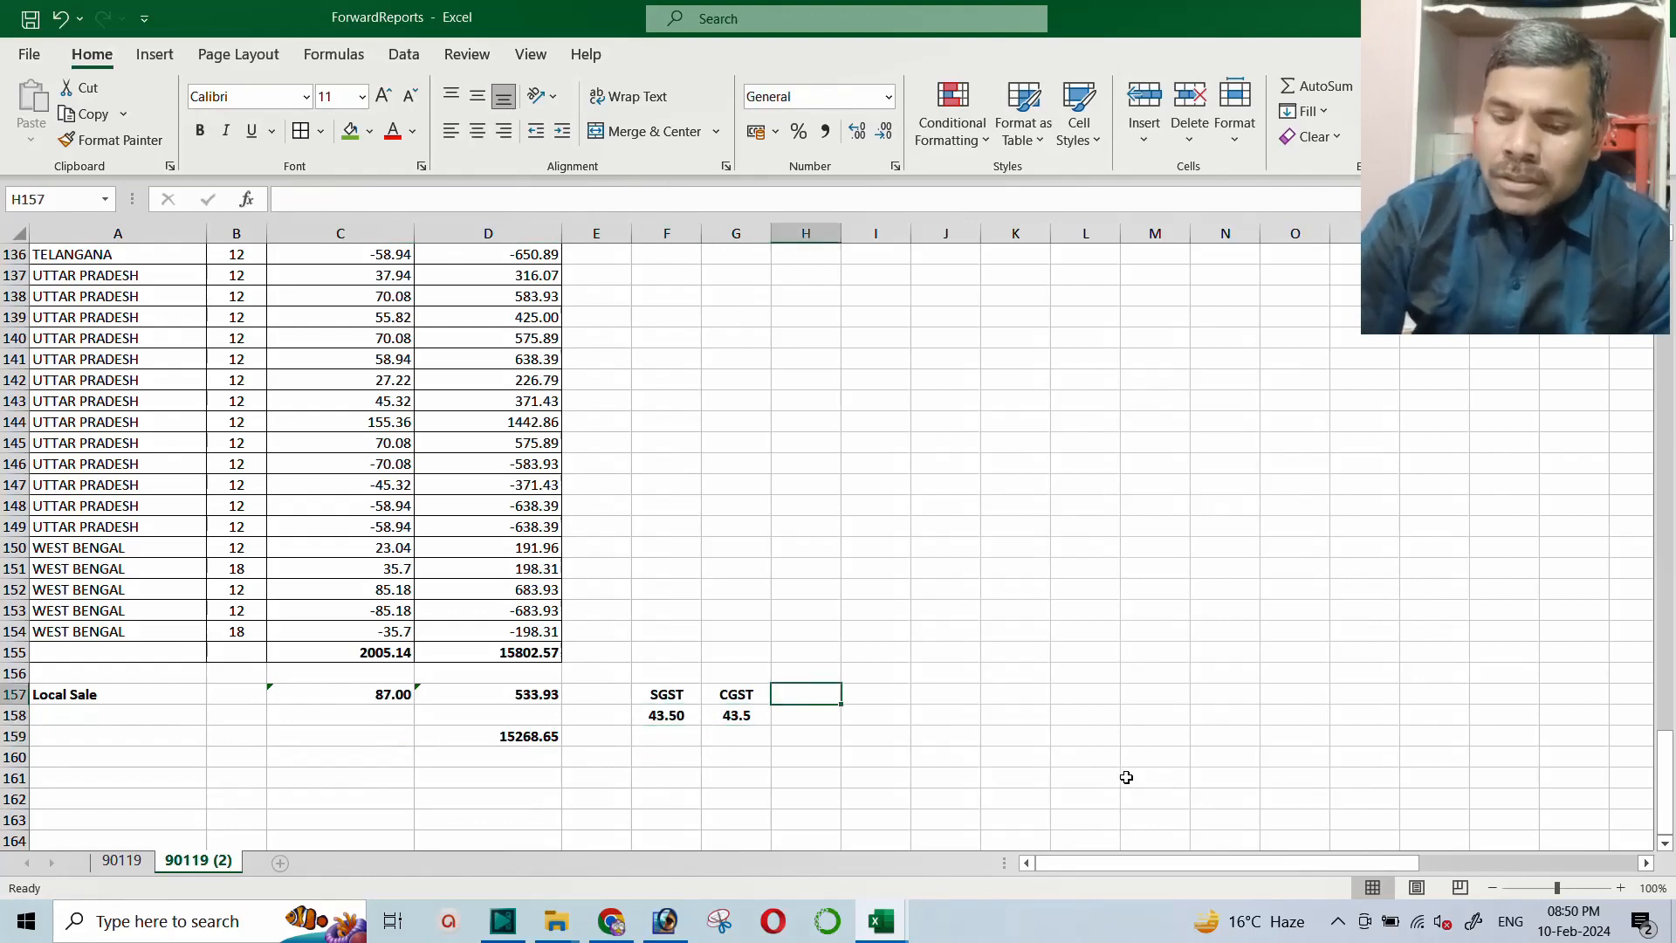
pyautogui.write('IGST')
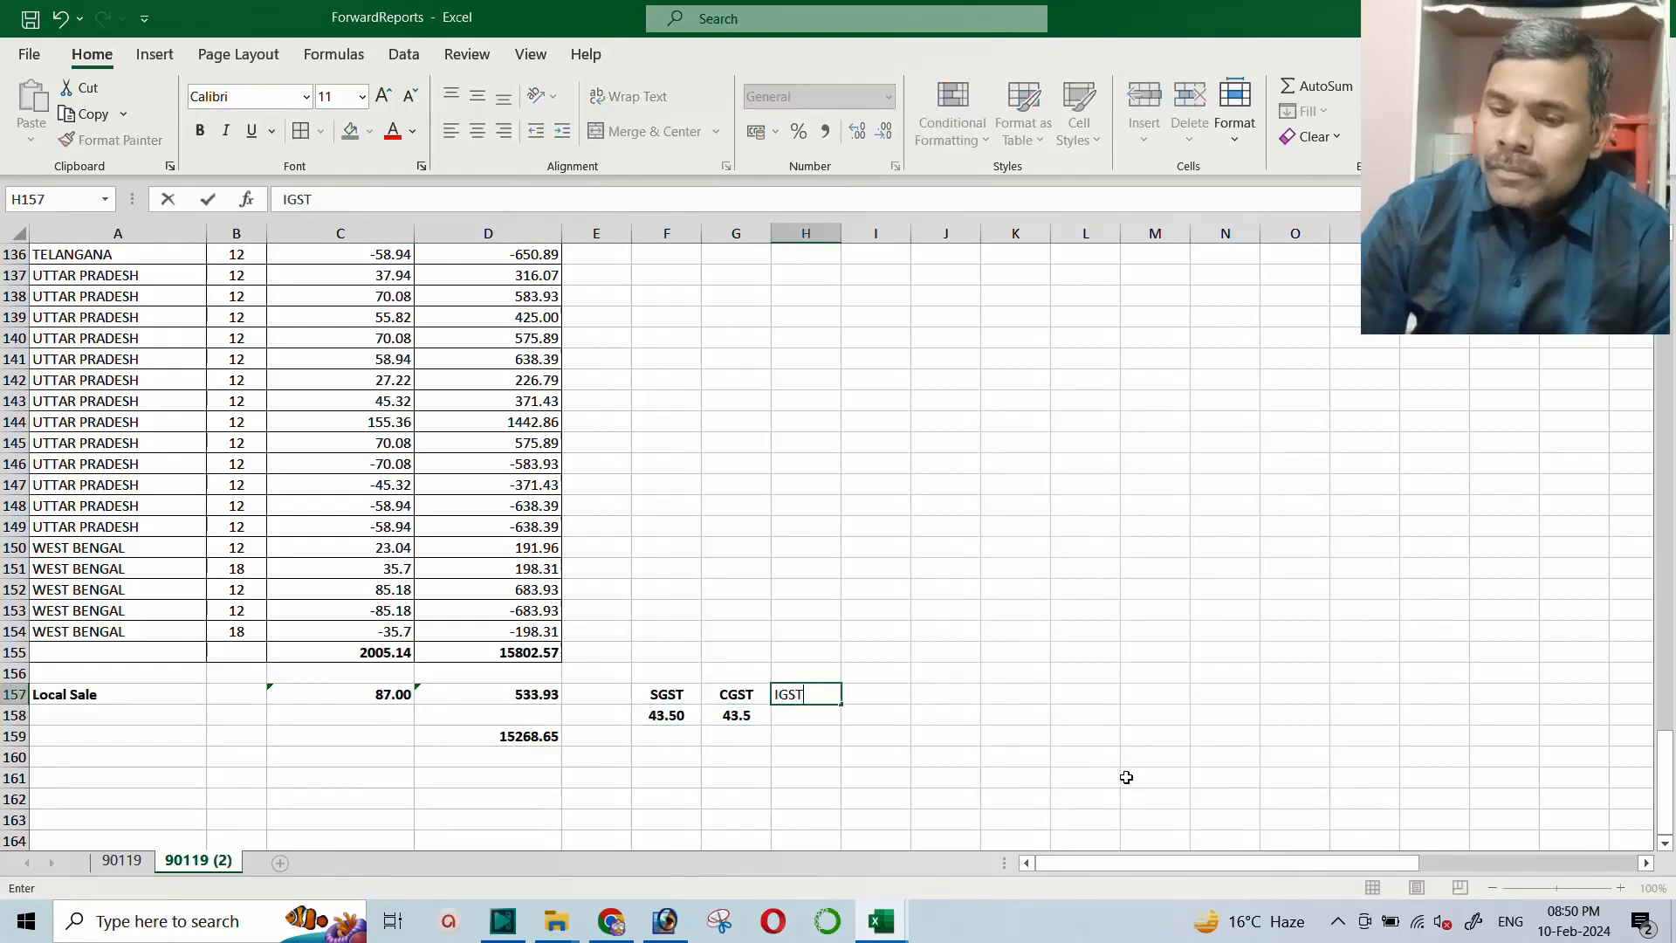
pyautogui.hotkey('ctrl', 'Return')
pyautogui.hotkey('ctrl', 'b')
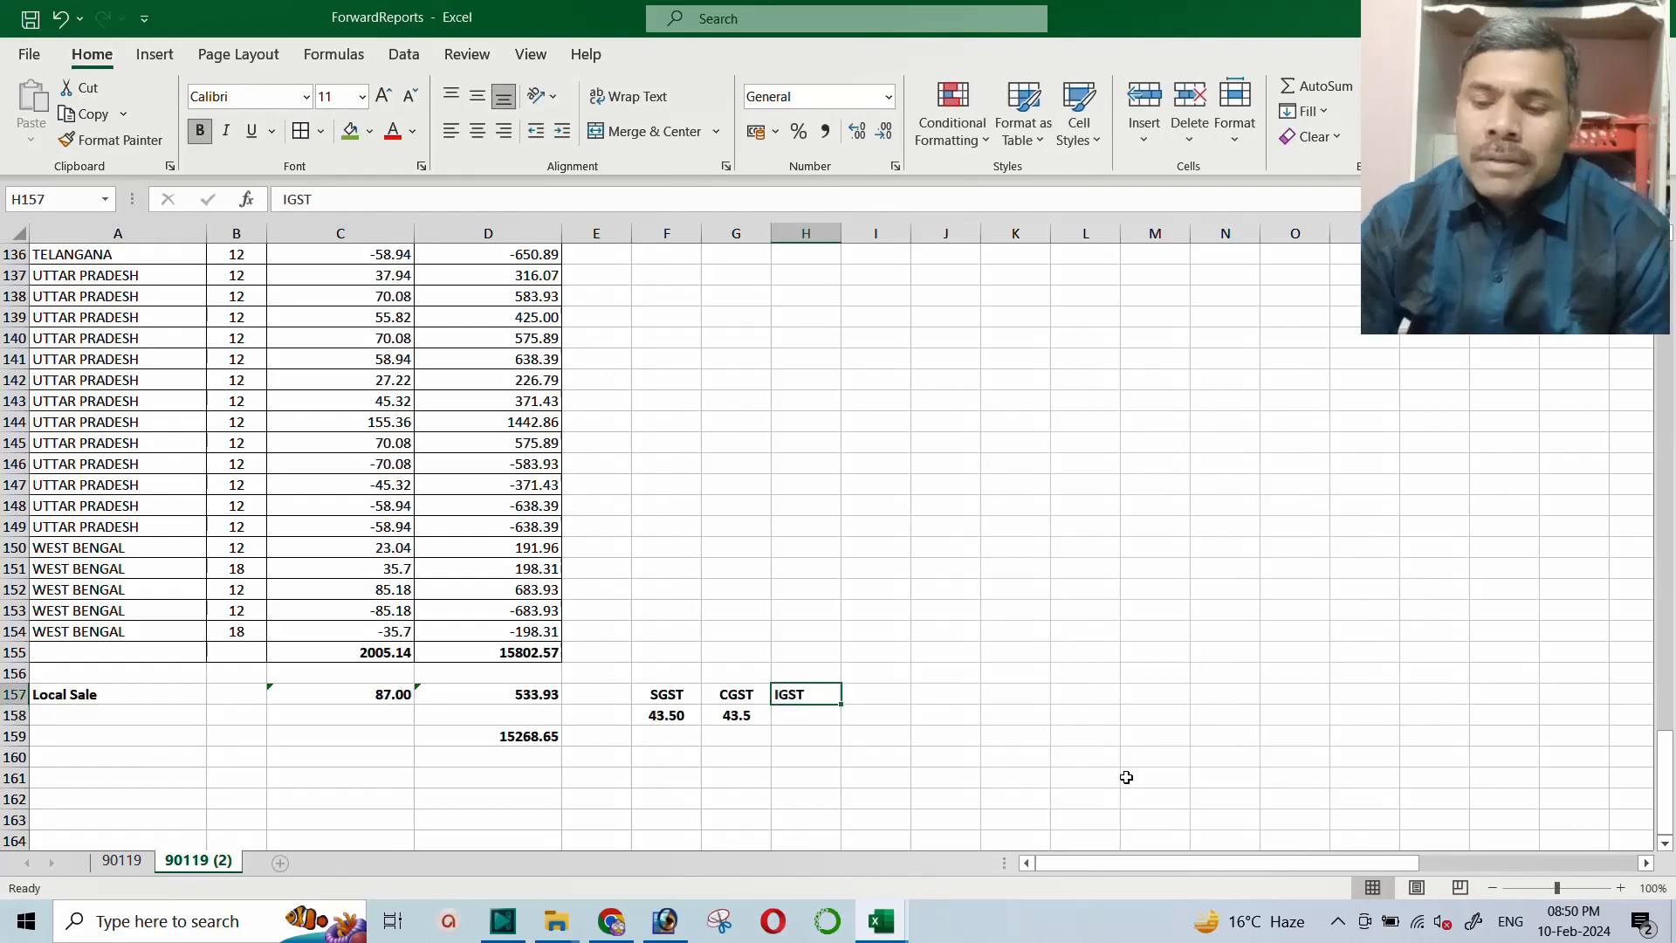
# Calculate the IGST amount in H158 as total tax minus Local Sale tax with =C155-C157
pyautogui.press('Down')
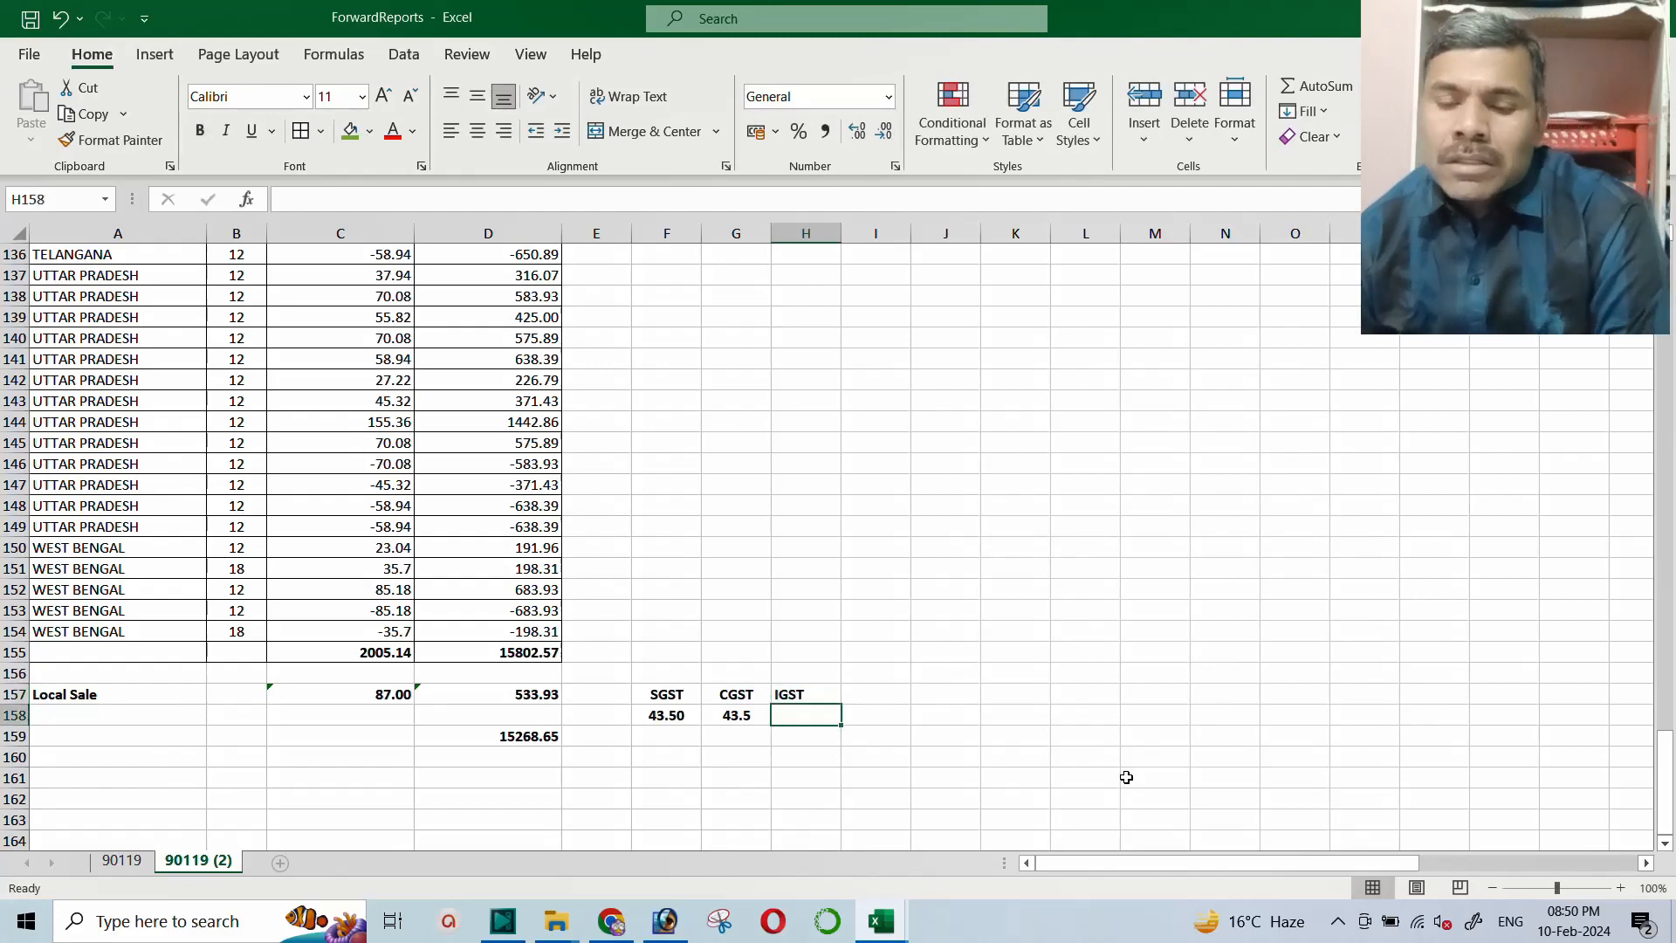
pyautogui.click(372, 652)
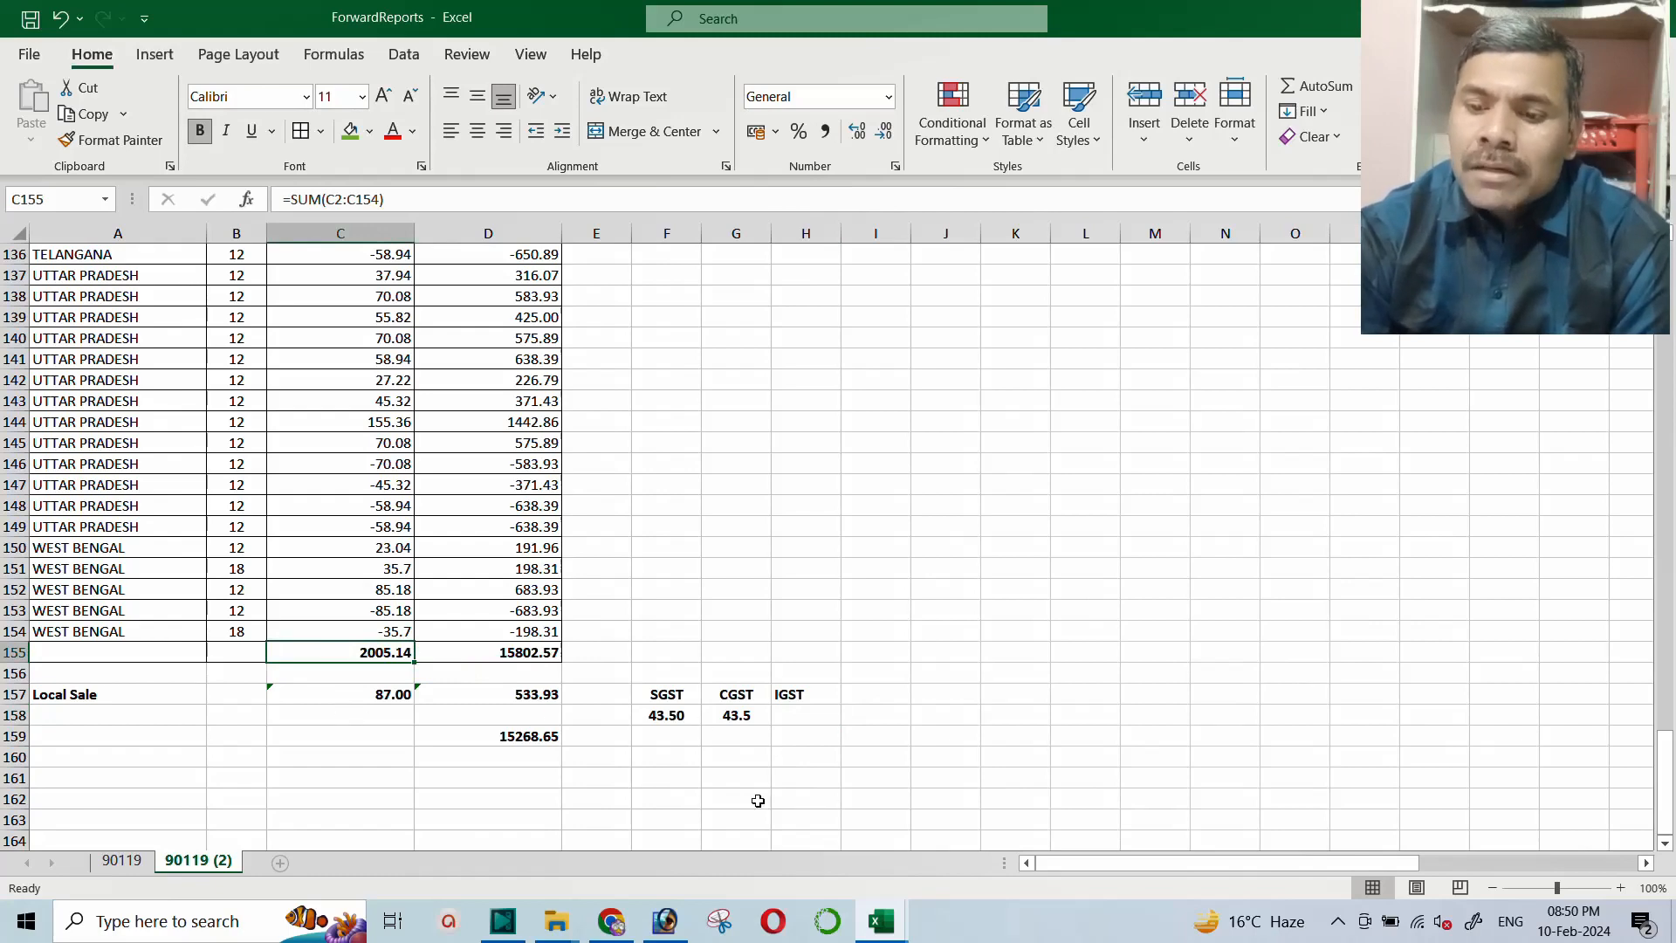
pyautogui.click(800, 717)
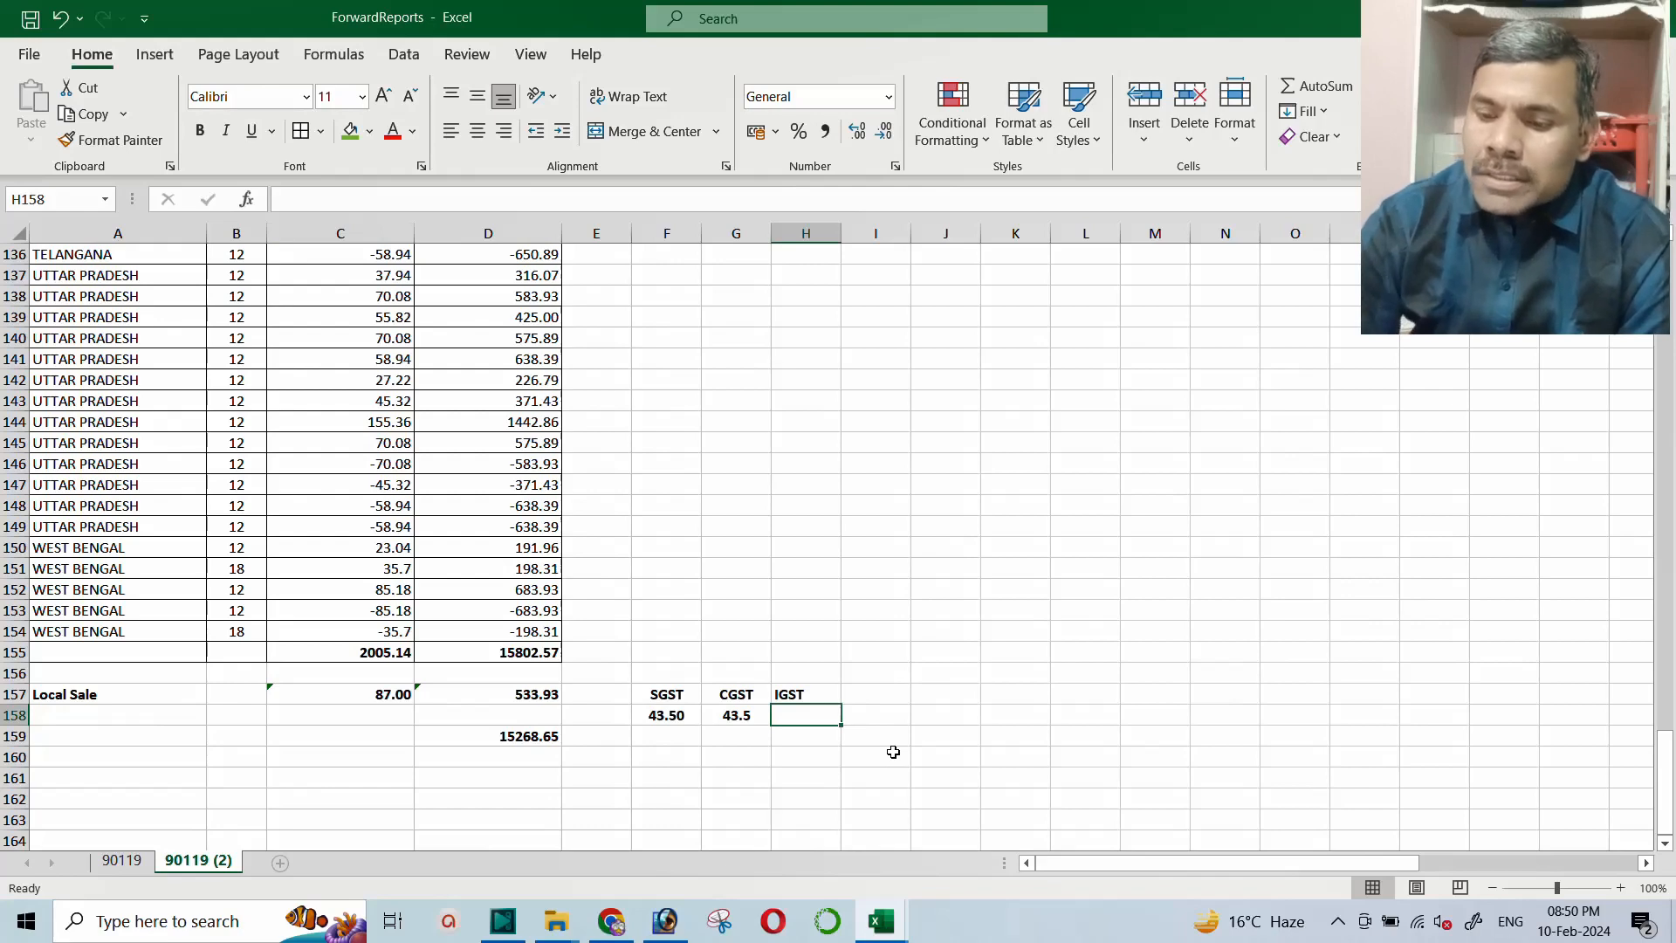
pyautogui.write('=')
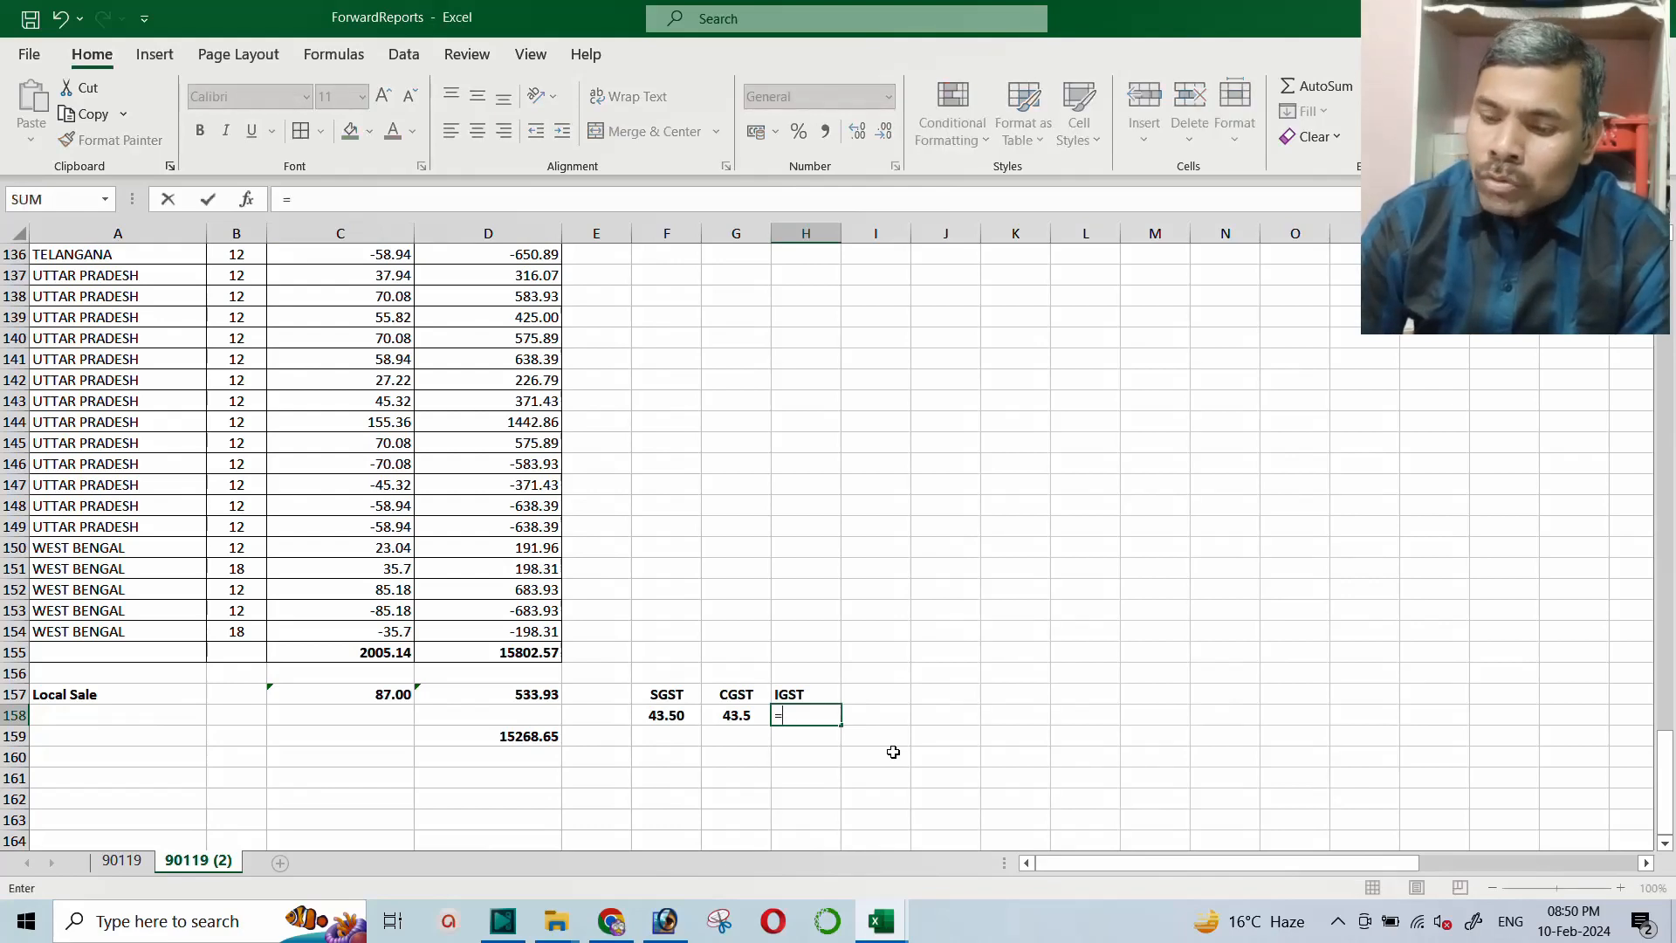
pyautogui.press('Left')
pyautogui.press('Left')
pyautogui.press('Left')
pyautogui.press('Left')
pyautogui.press('Left')
pyautogui.press('Left')
pyautogui.press('Up')
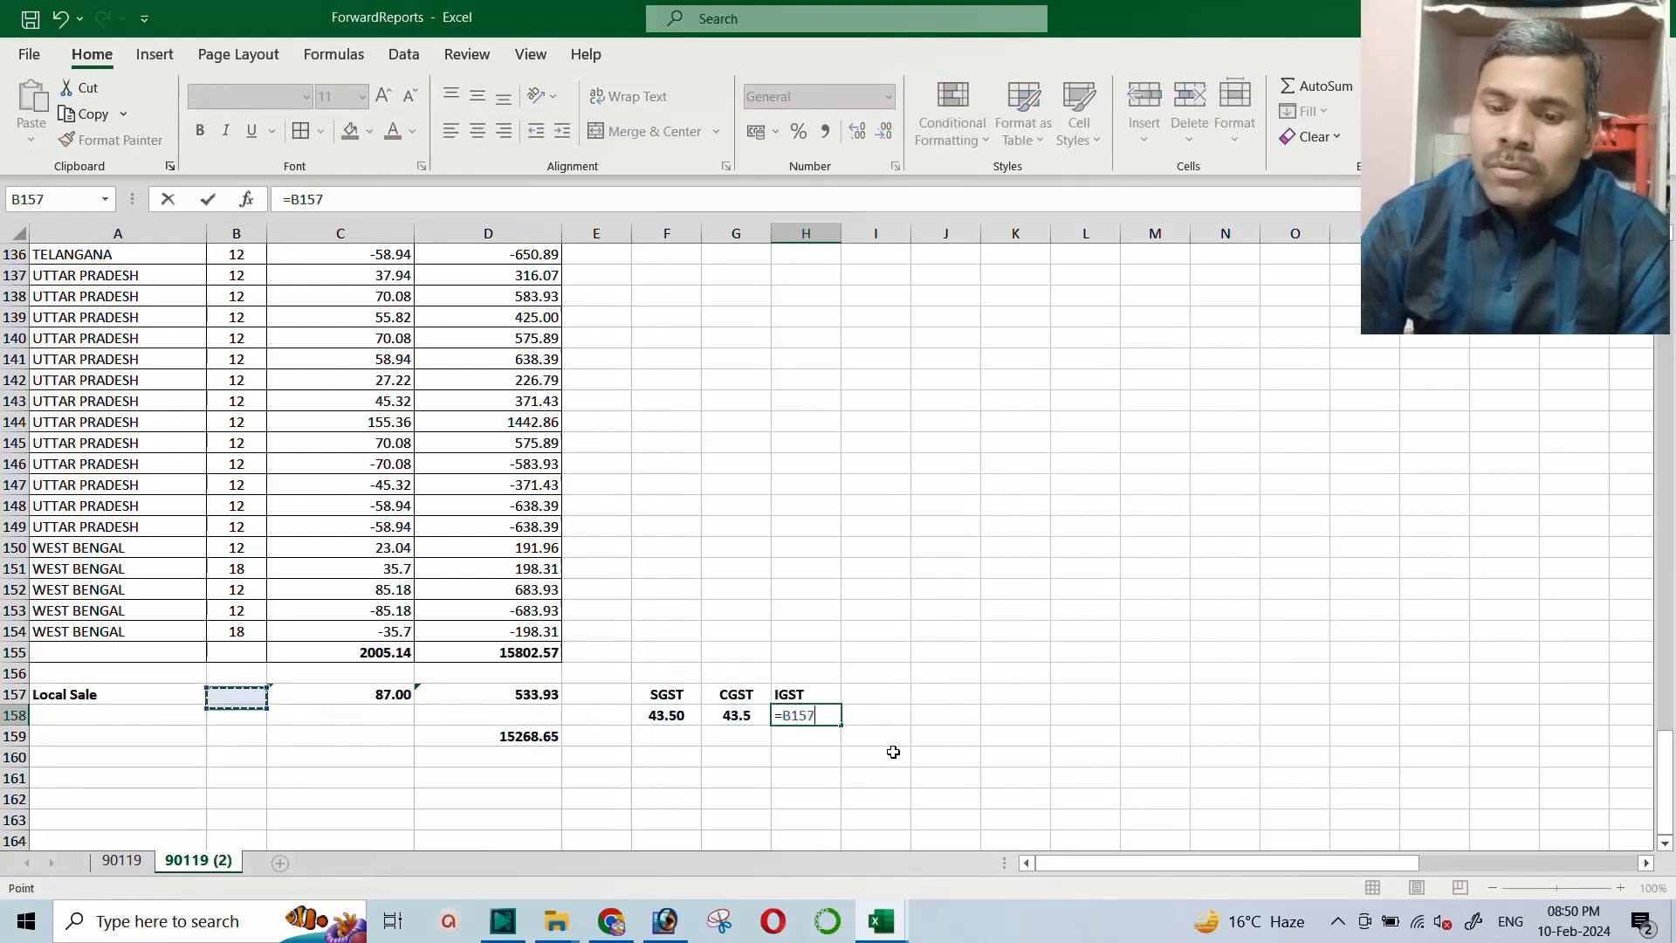
pyautogui.press('Right')
pyautogui.press('Up')
pyautogui.press('Up')
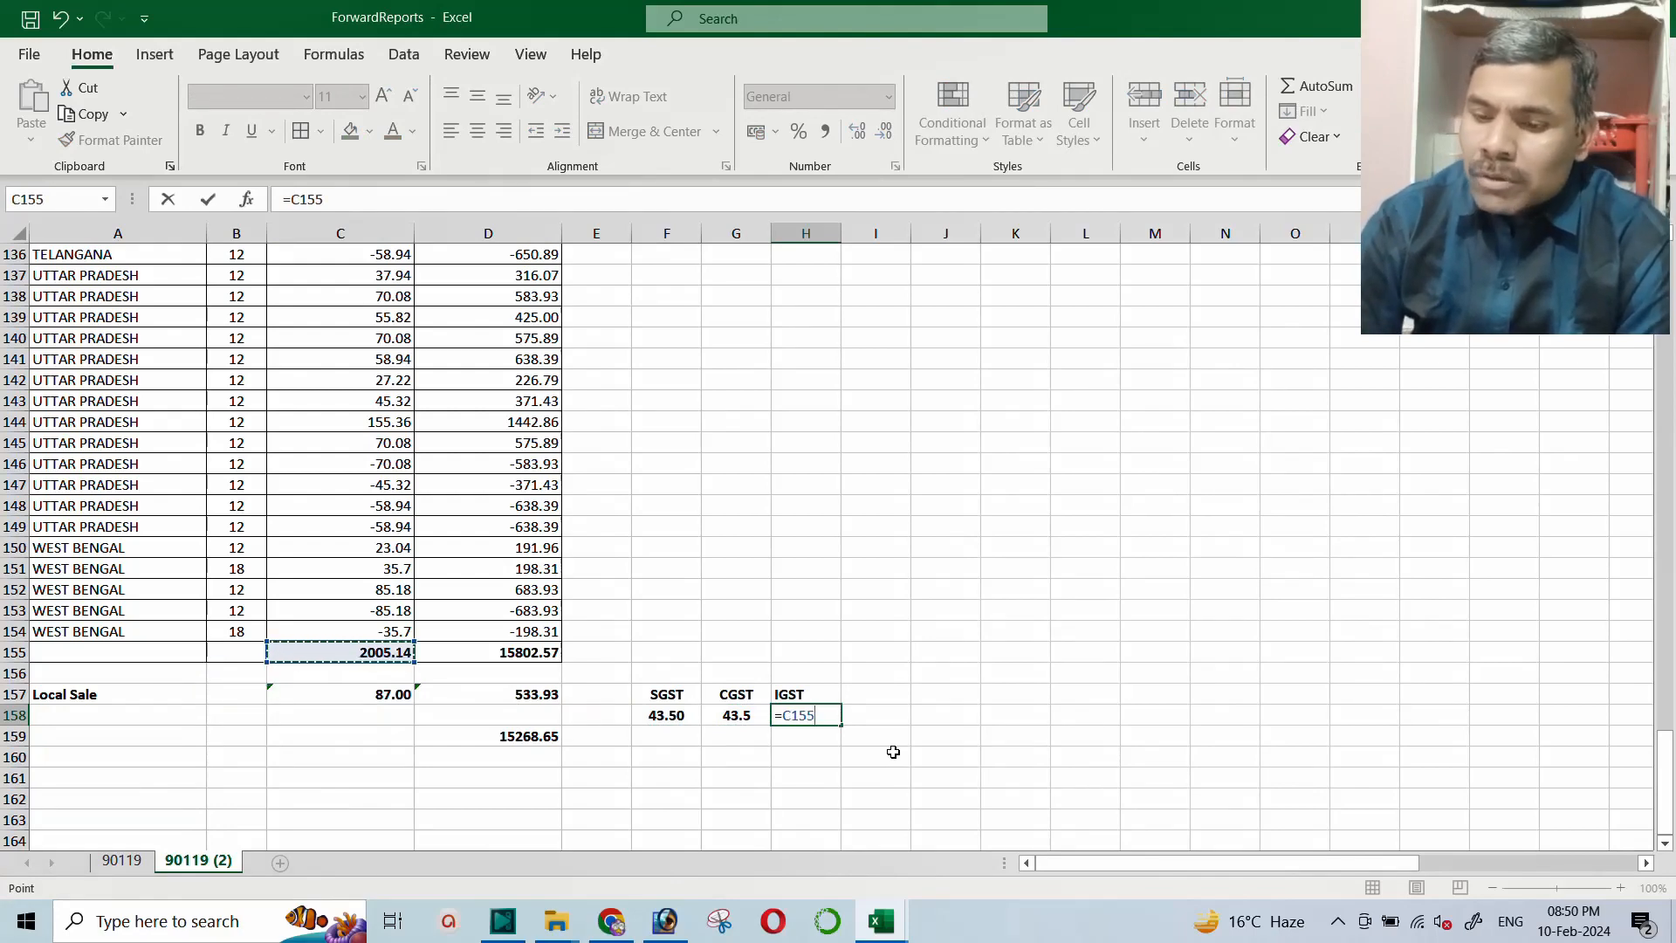
pyautogui.write('-')
pyautogui.press('Left')
pyautogui.press('Left')
pyautogui.press('Left')
pyautogui.press('Left')
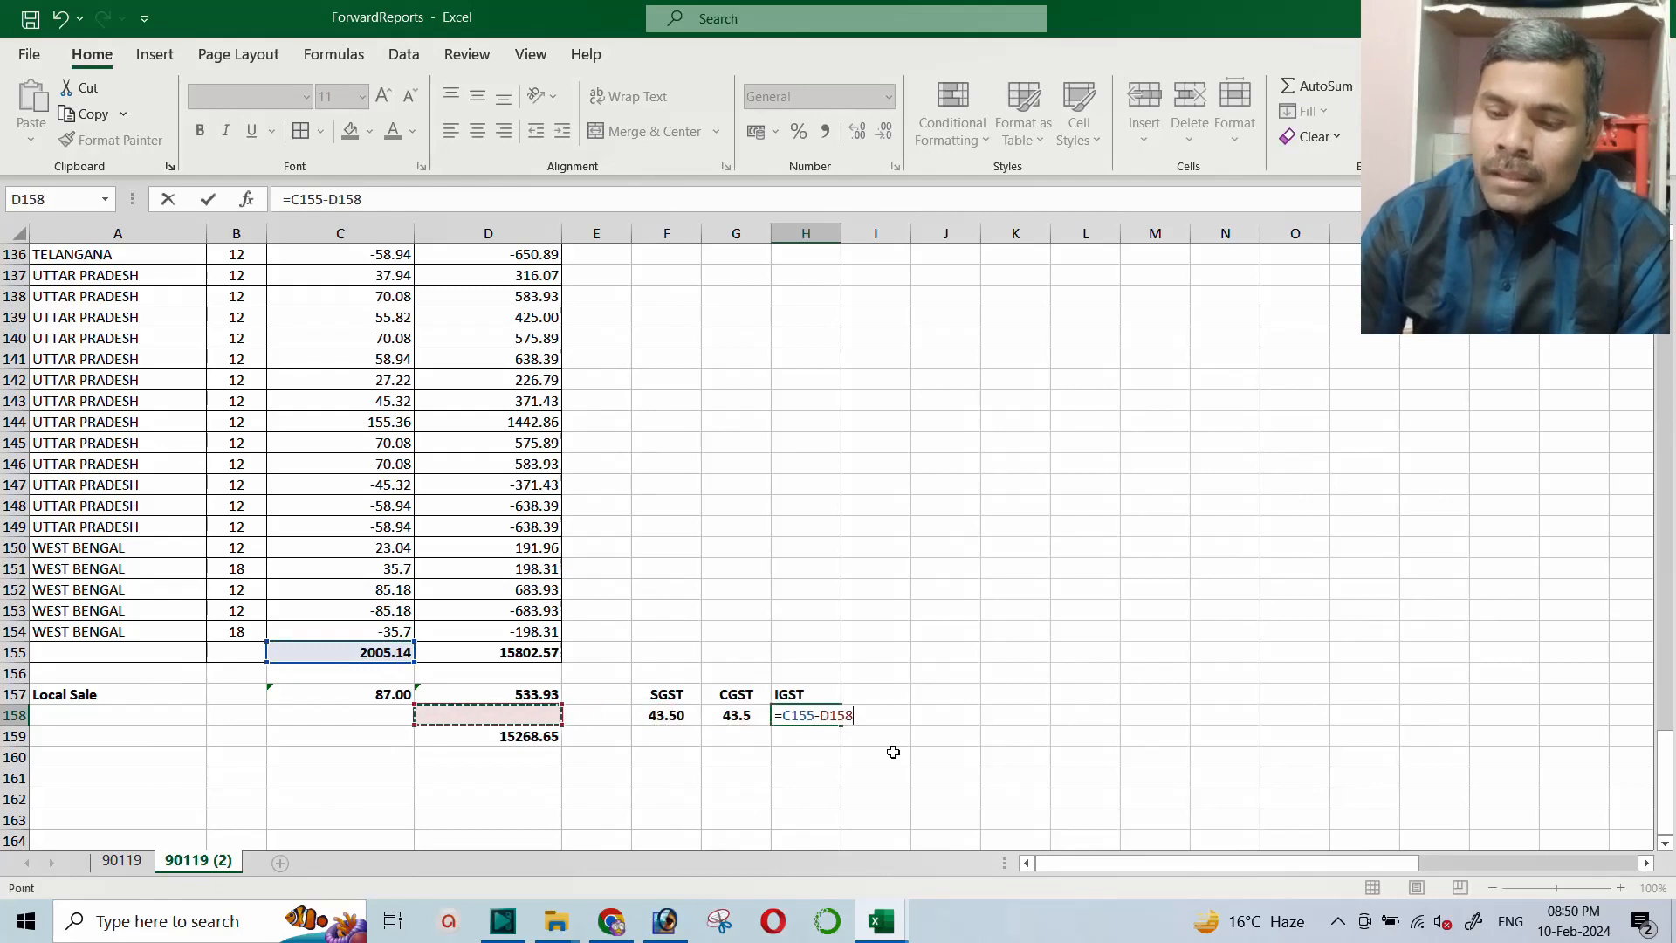
pyautogui.press('Left')
pyautogui.press('Left')
pyautogui.press('Right')
pyautogui.press('Up')
pyautogui.press('Return')
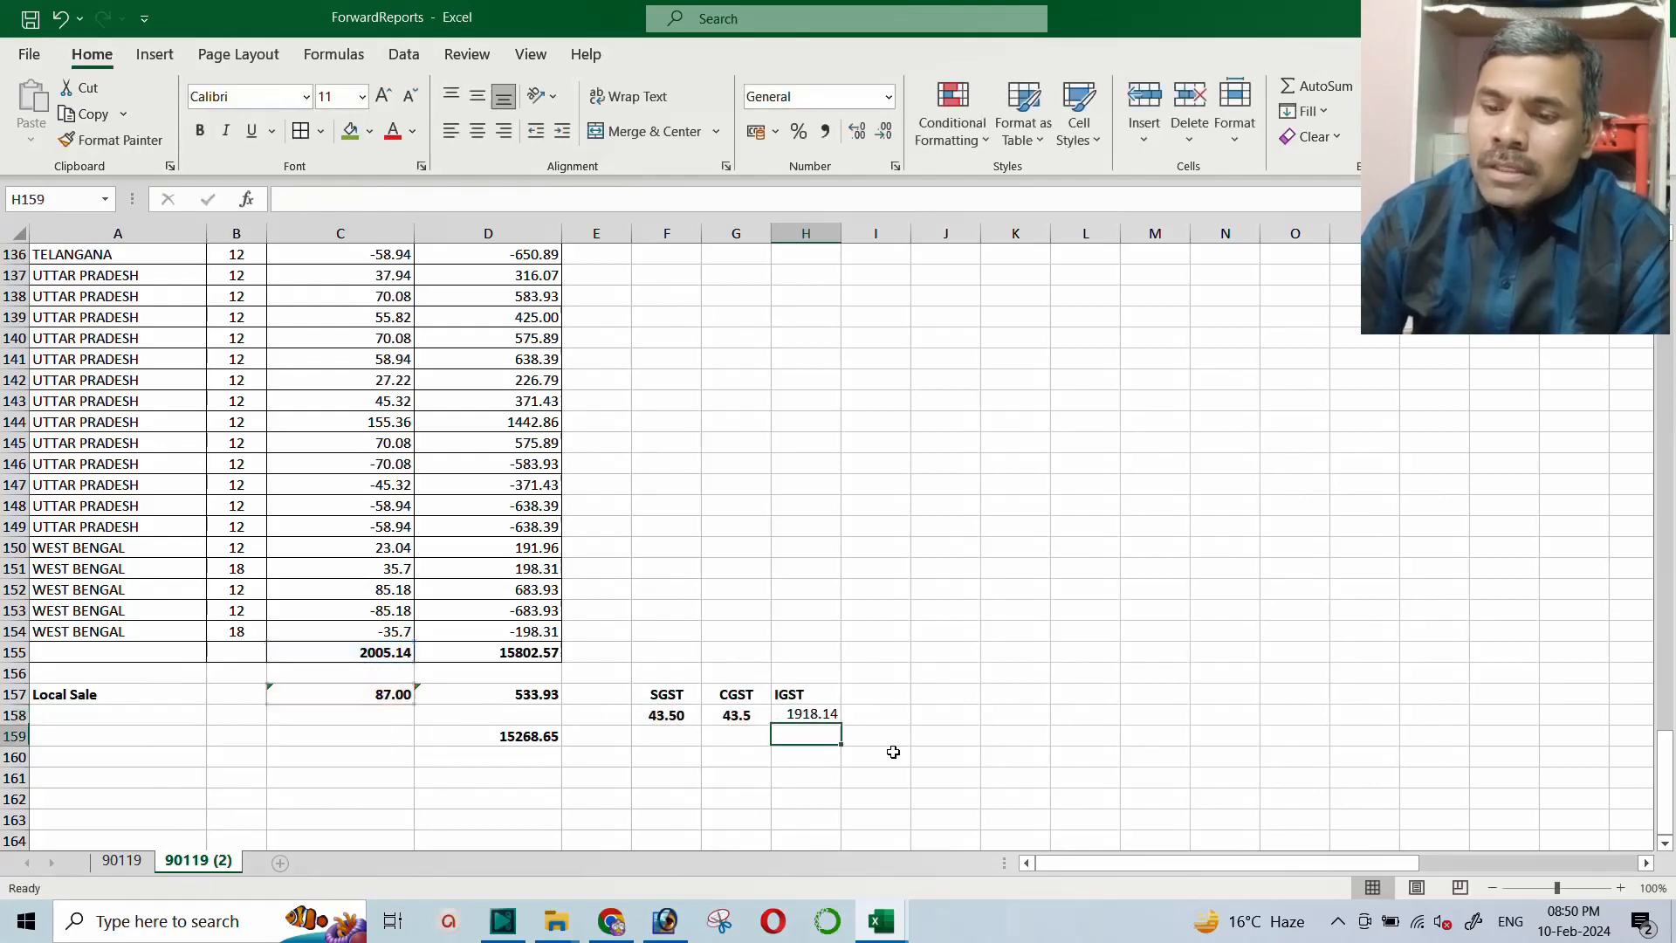
# Make the IGST amount in H158 bold and centre the IGST heading in H157
pyautogui.press('Up')
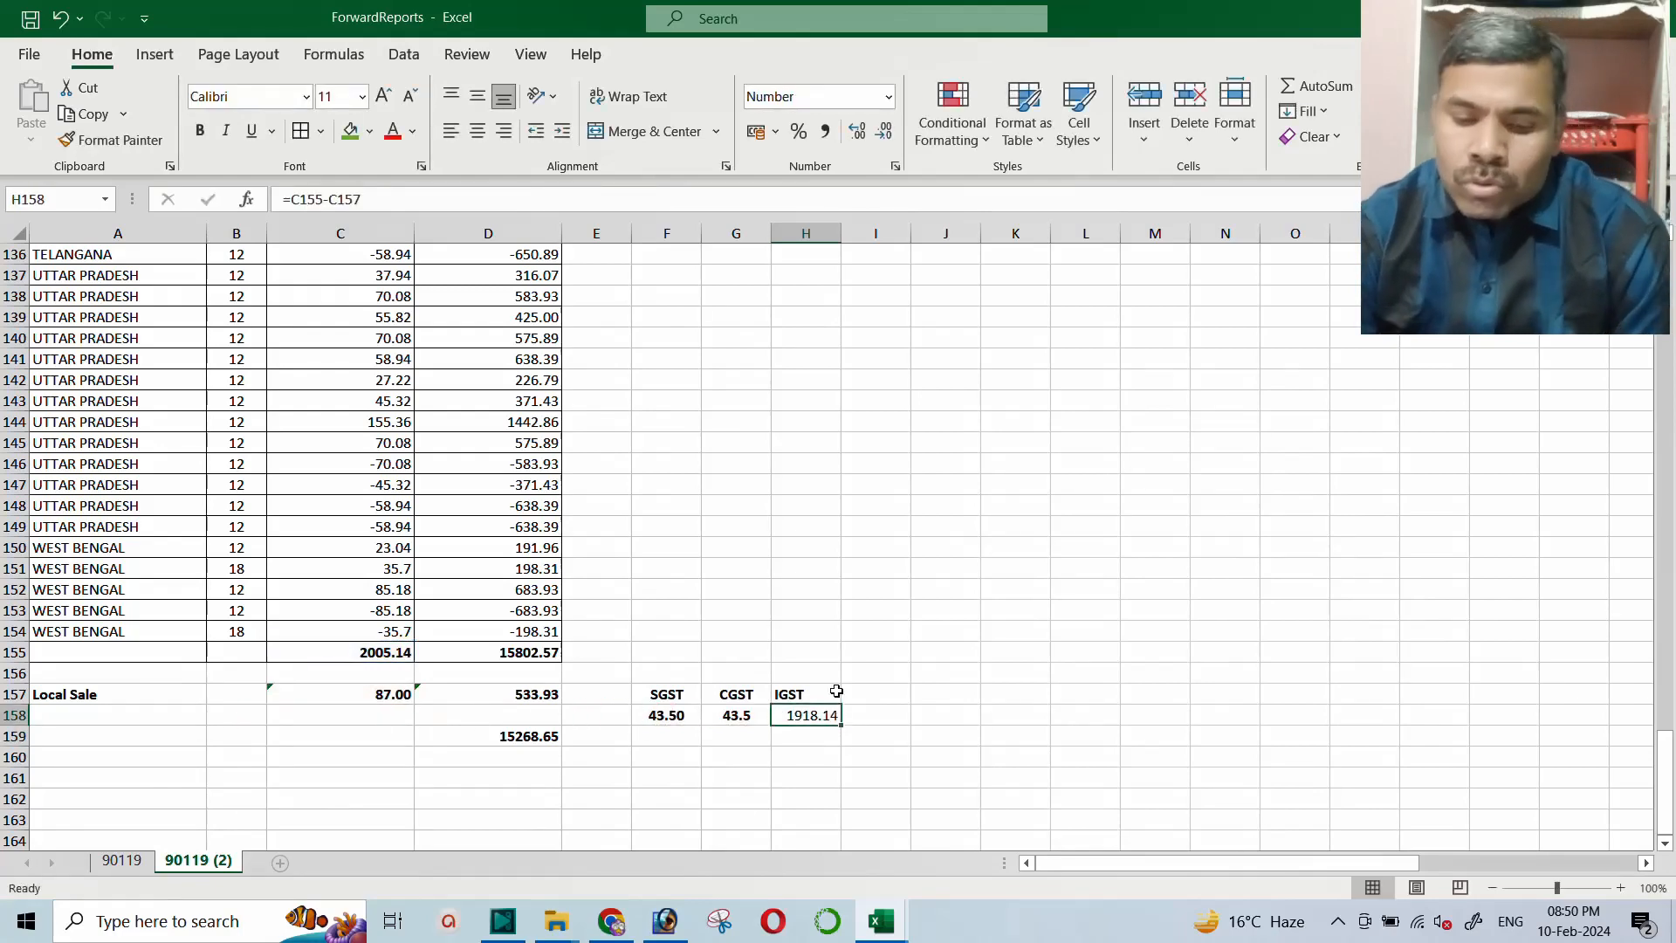
pyautogui.hotkey('ctrl', 'b')
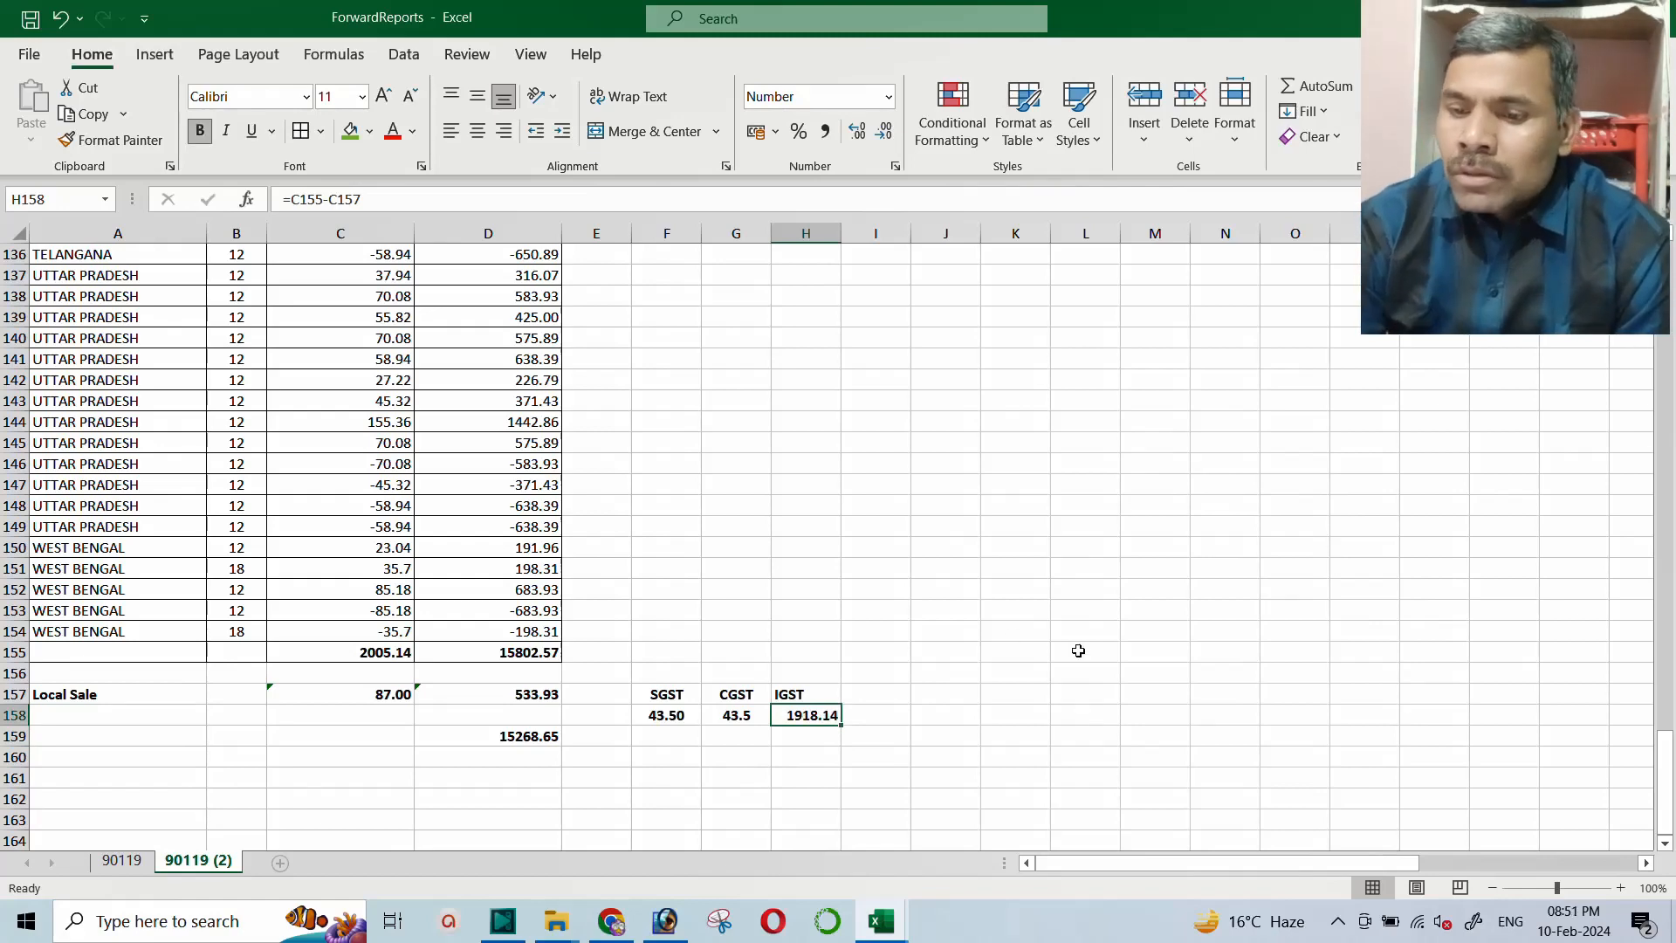
pyautogui.click(799, 694)
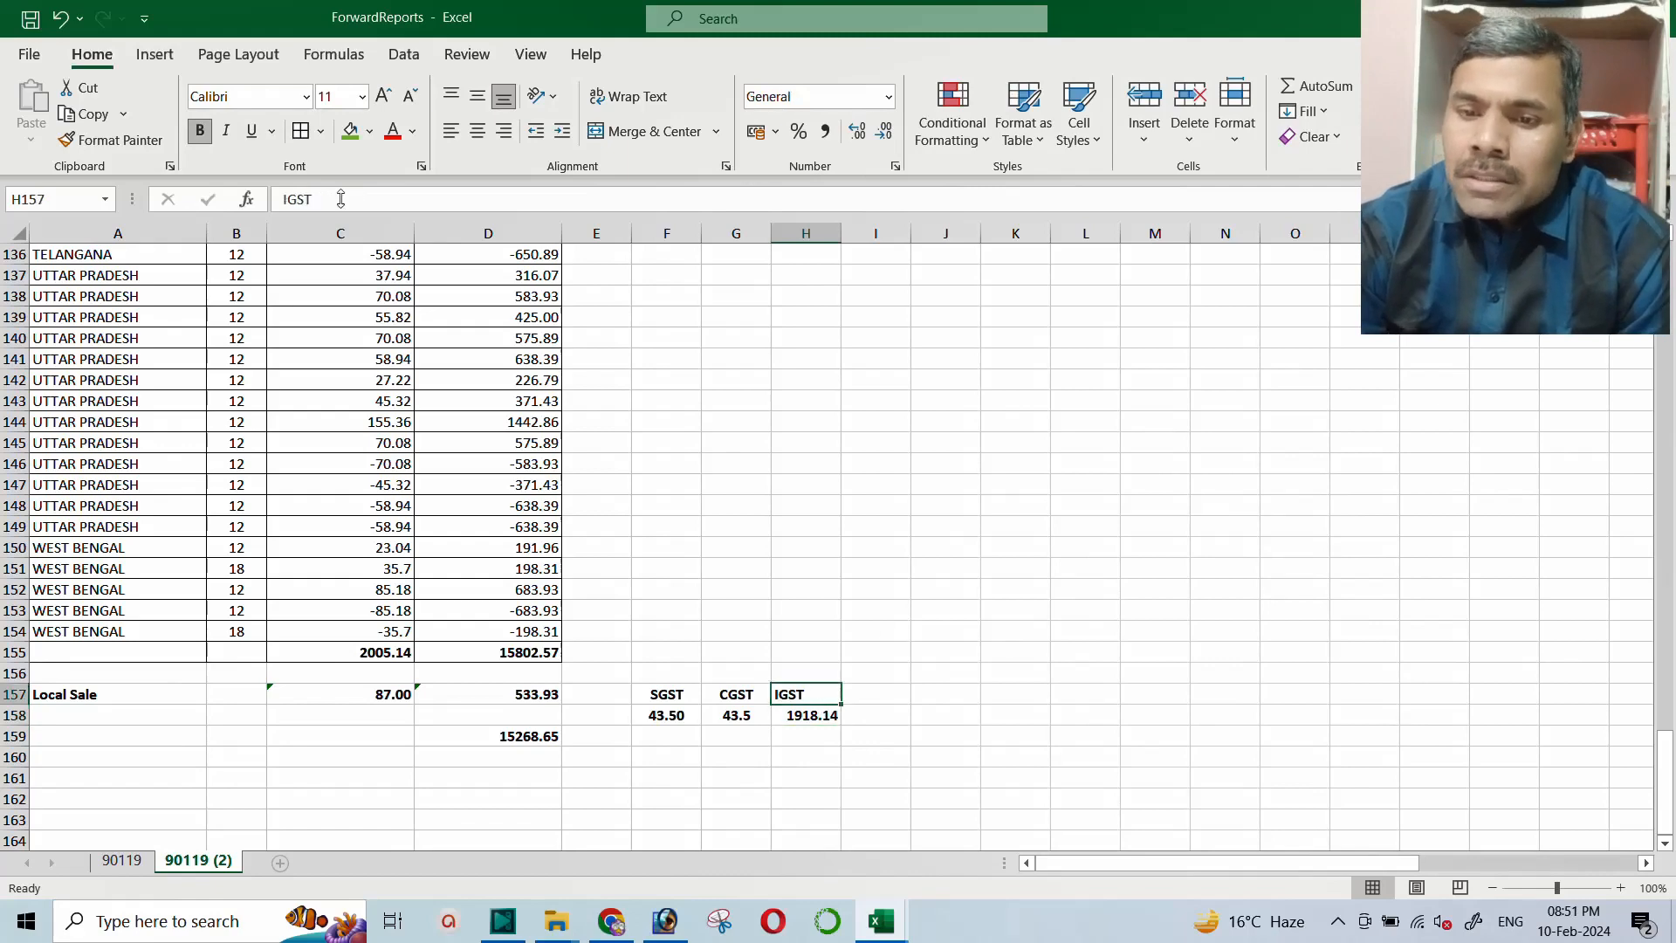
pyautogui.click(477, 131)
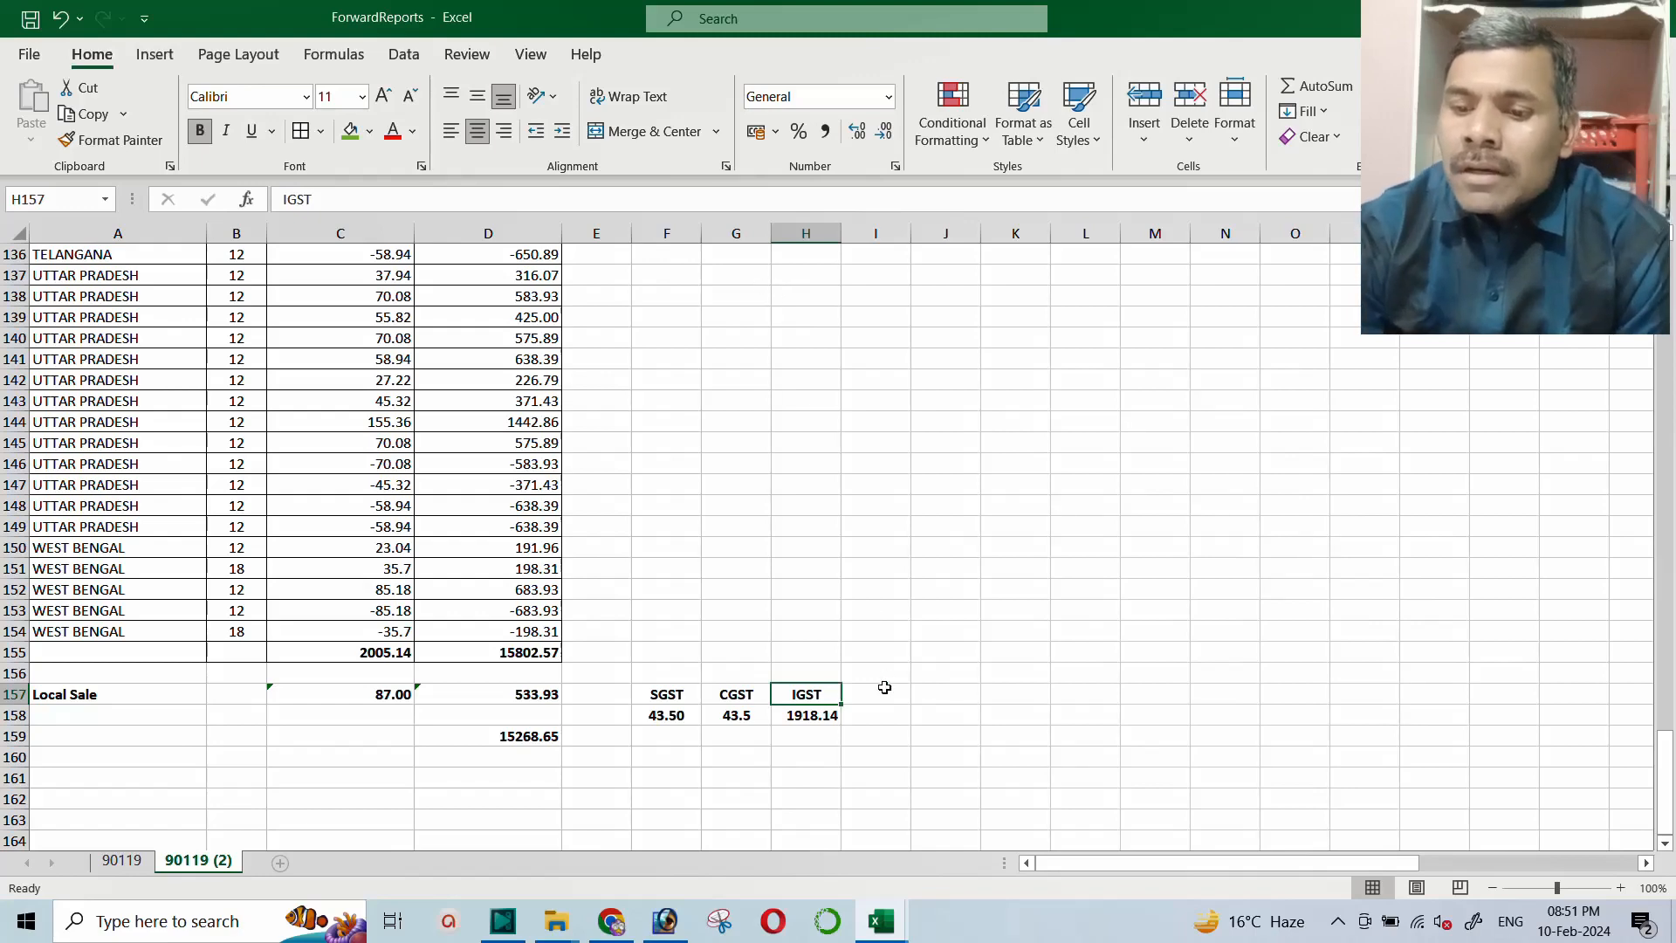
pyautogui.click(882, 691)
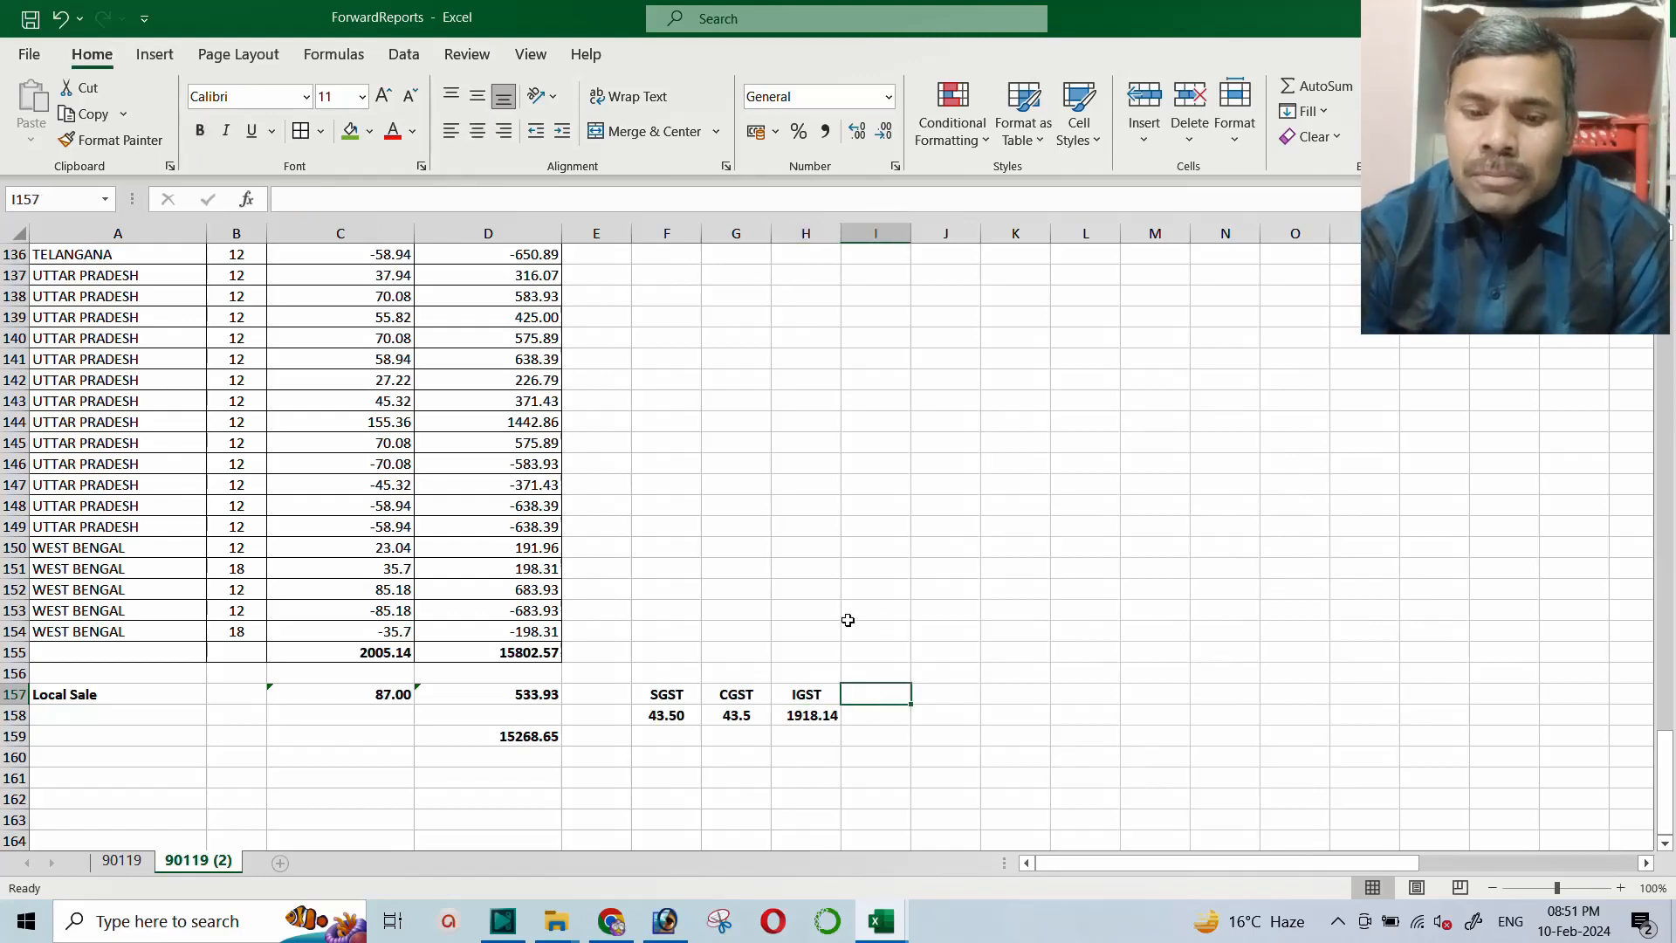
# Apply all borders to the Local Sale and GST split block A157:H159
pyautogui.moveTo(68, 696); pyautogui.dragTo(811, 740)
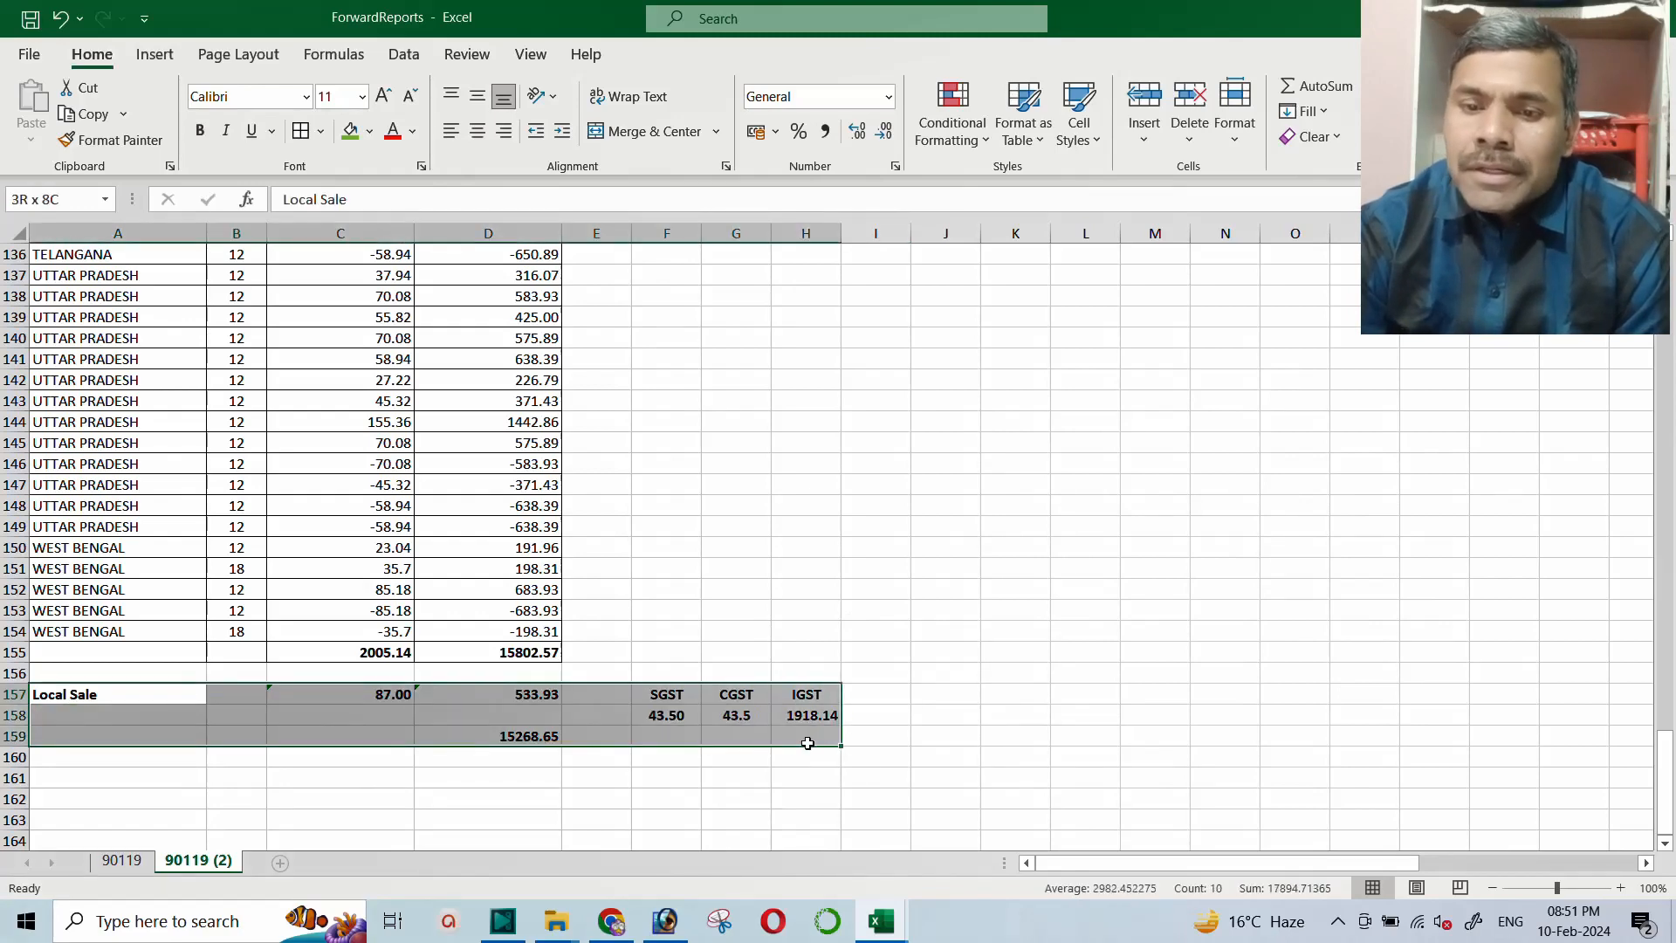
pyautogui.click(300, 131)
pyautogui.click(873, 524)
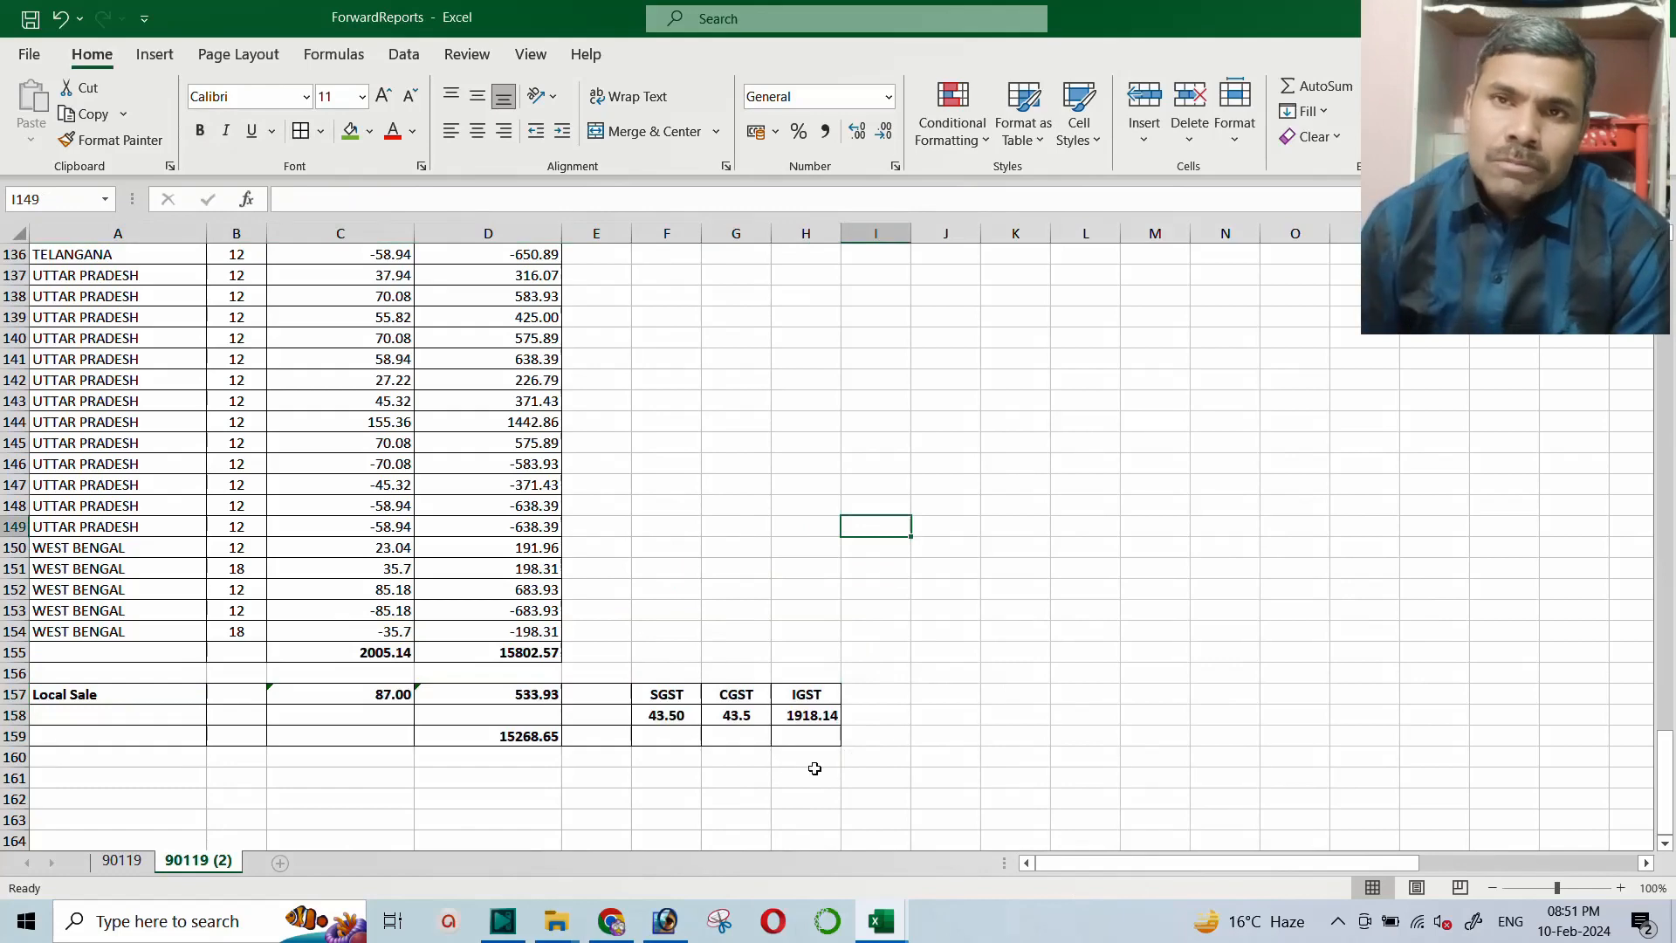
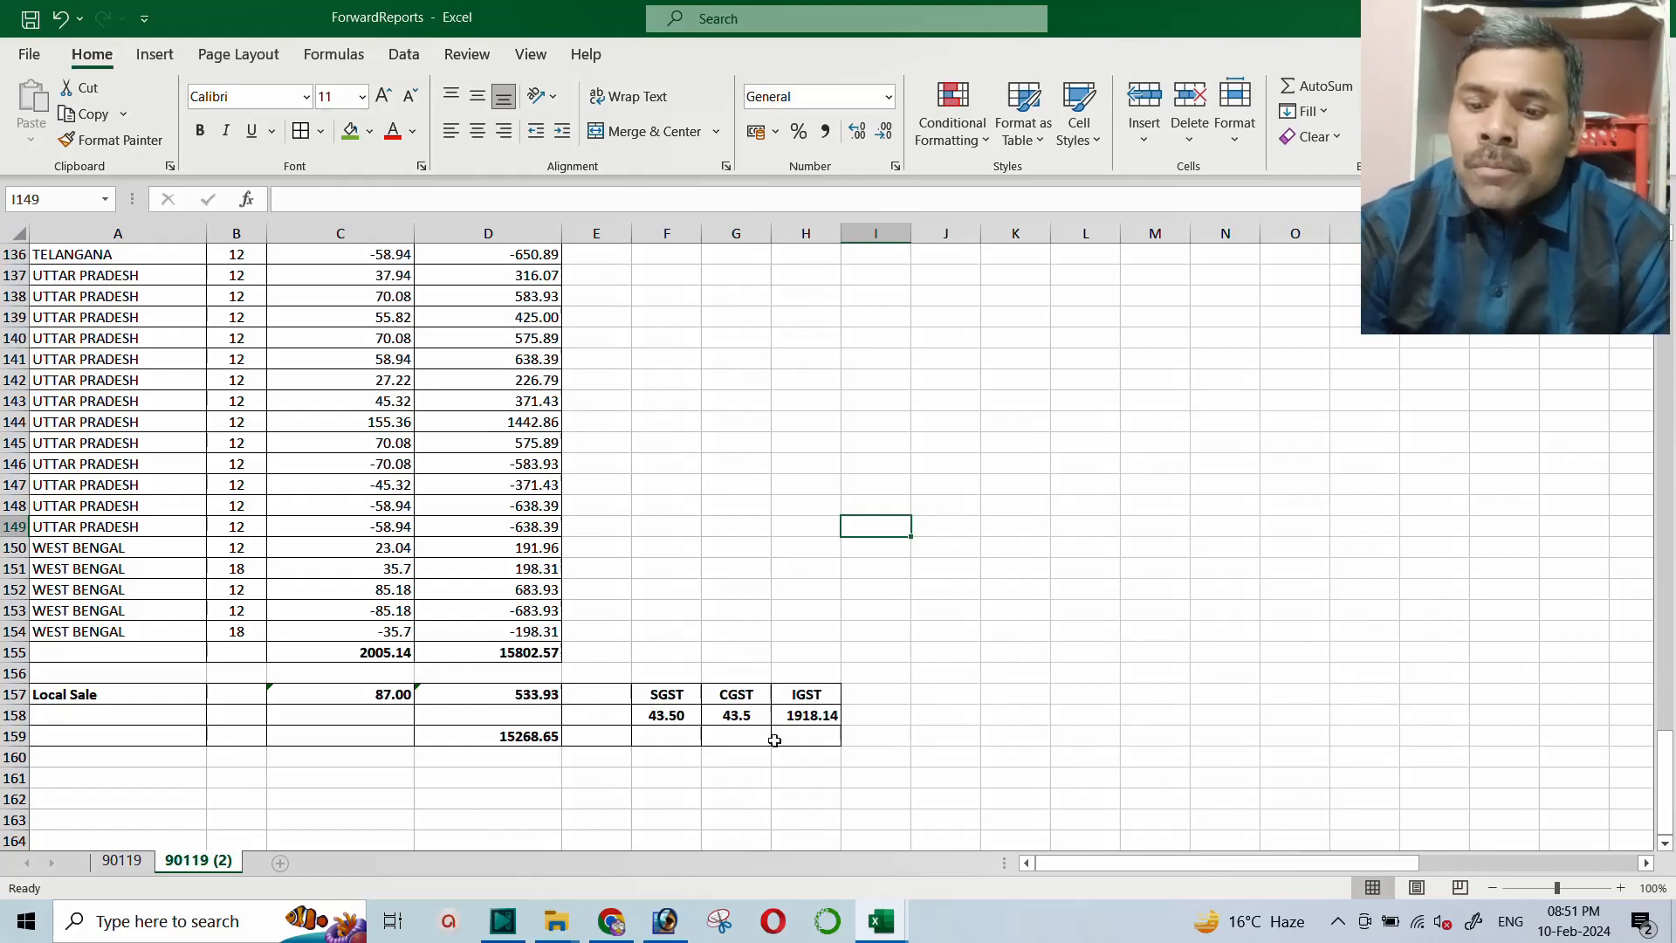
pyautogui.click(510, 739)
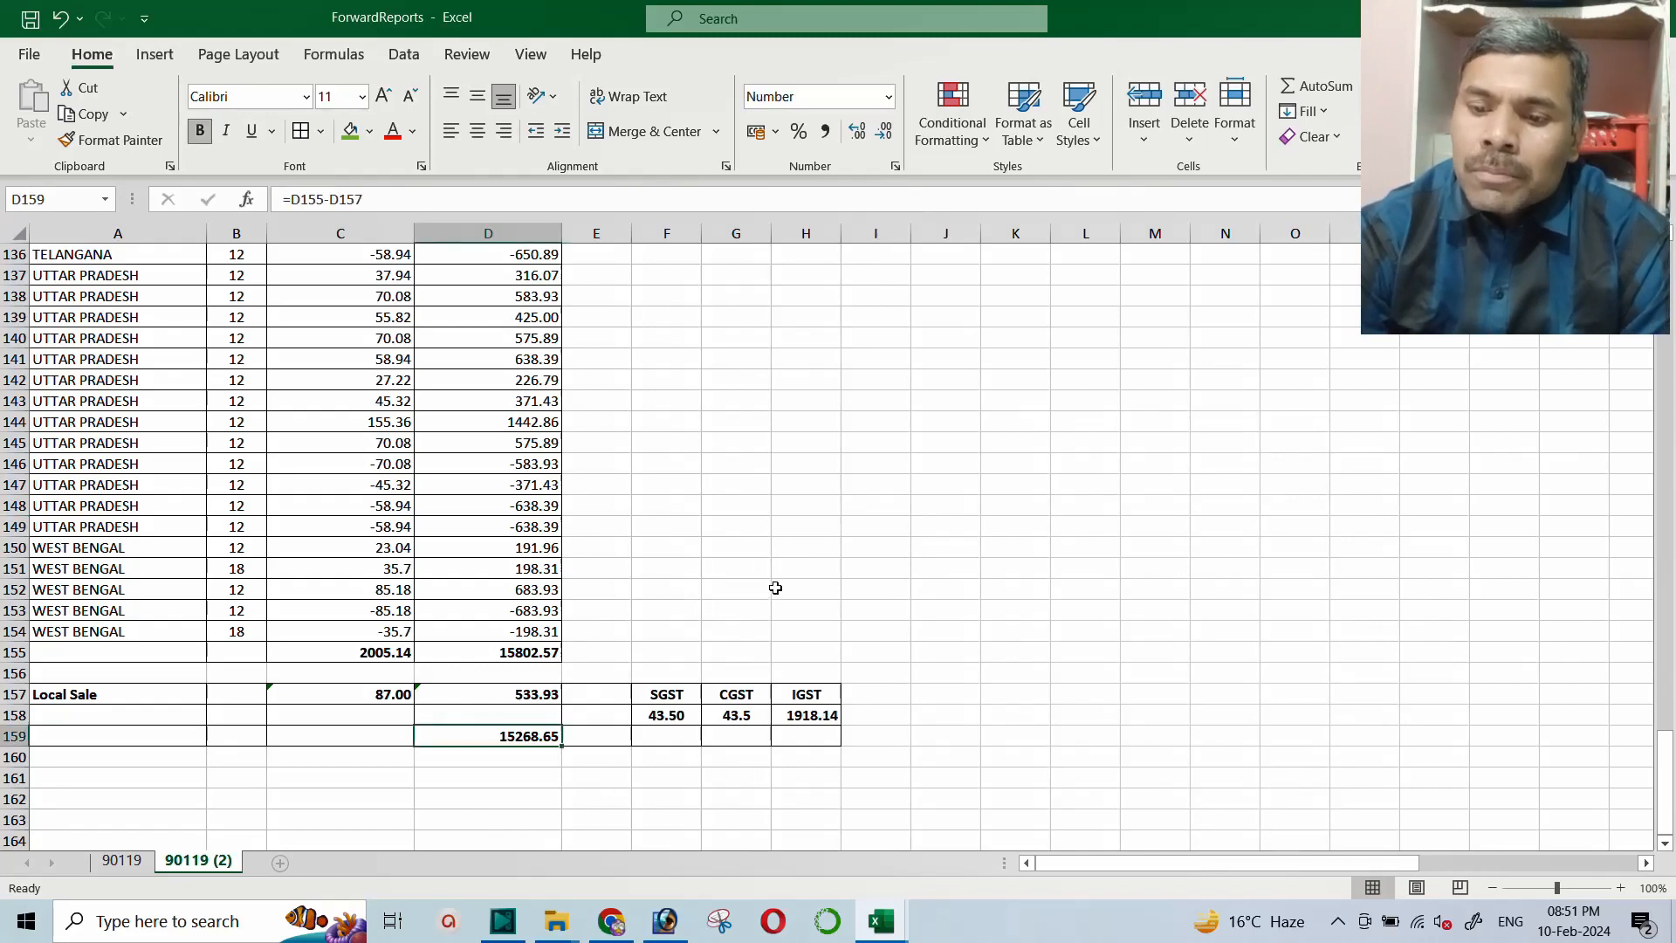
pyautogui.click(756, 606)
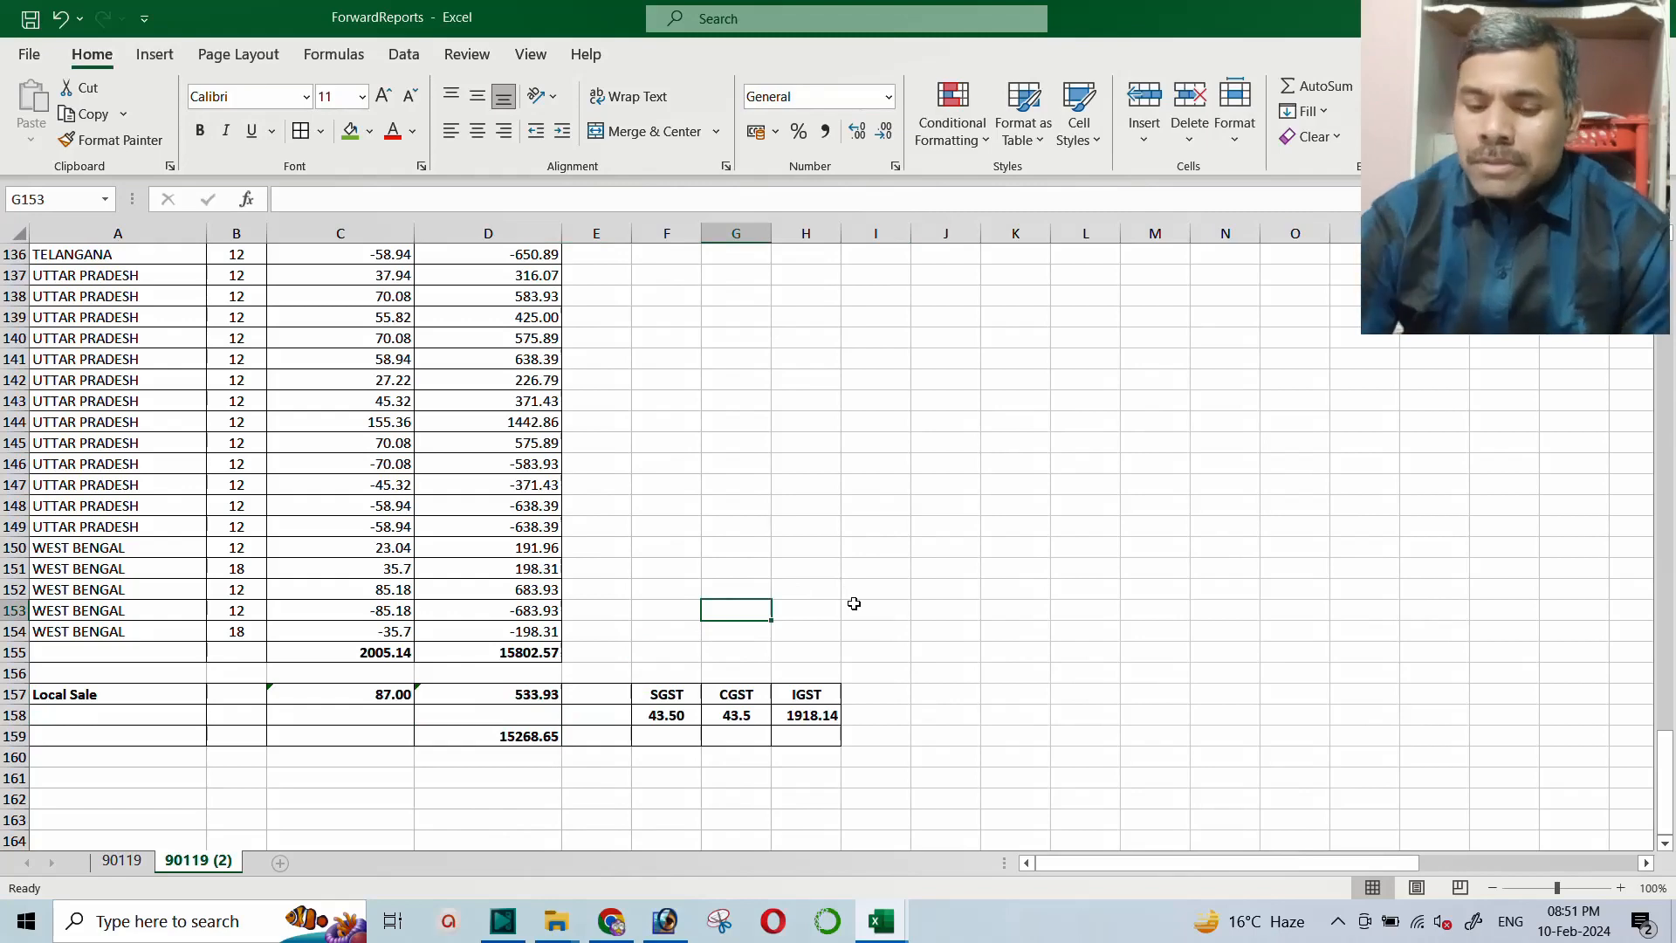
# Switch to the Goods and Services Tax portal in Chrome and log in to the taxpayer account
pyautogui.hotkey('alt', 'Tab')
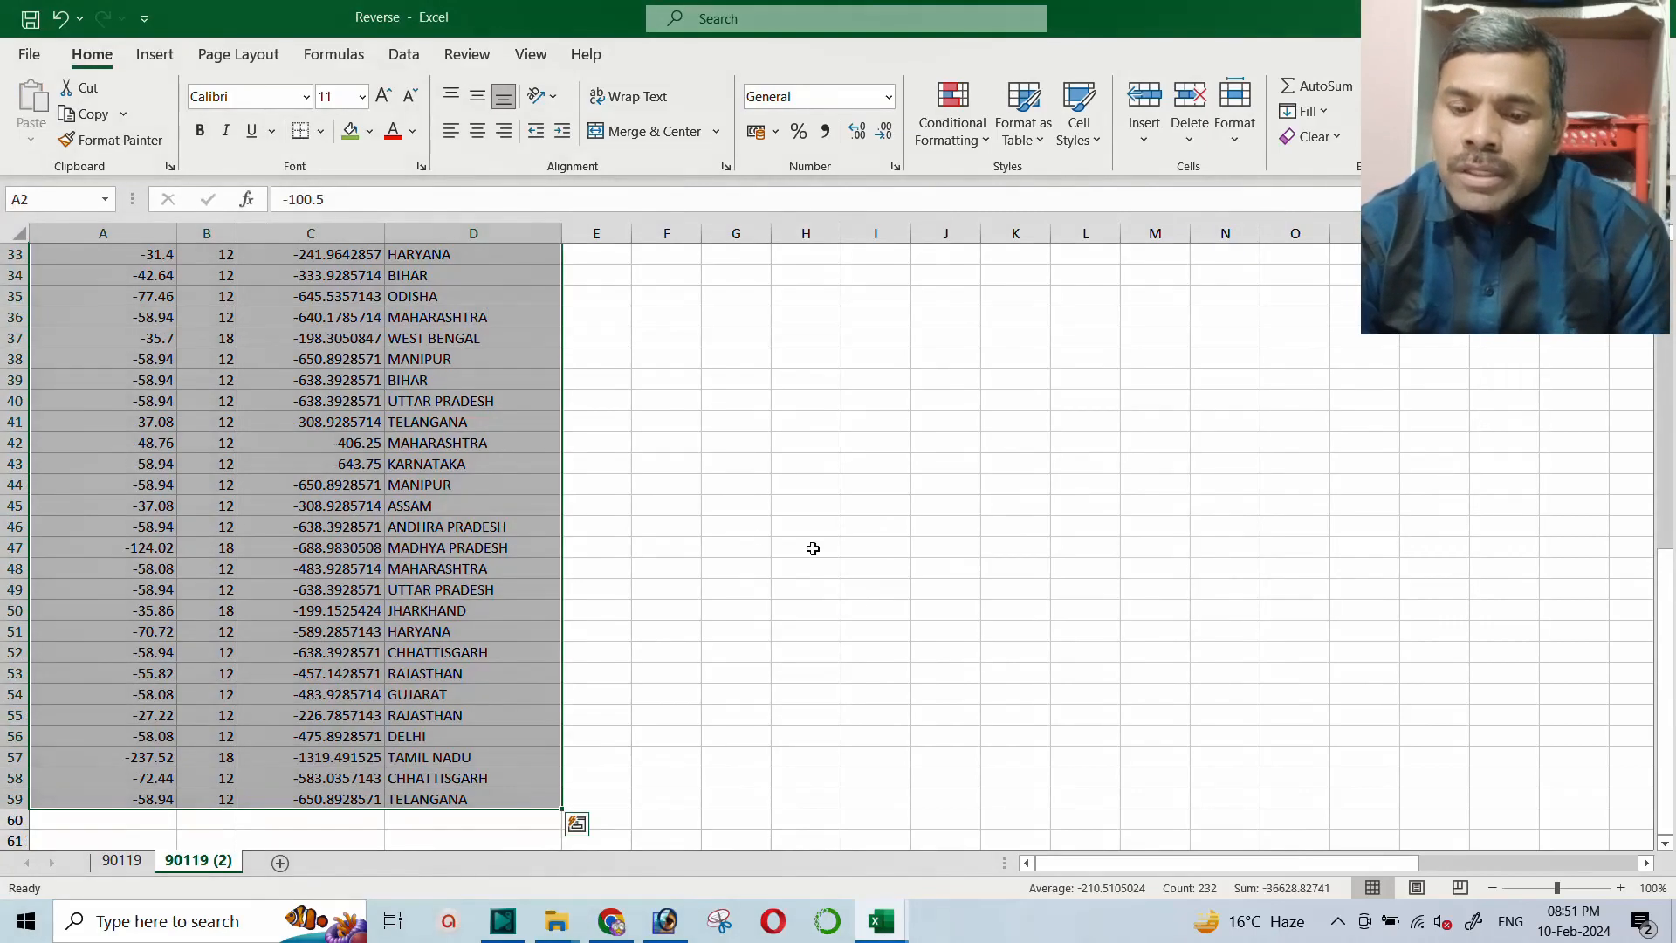
pyautogui.click(601, 930)
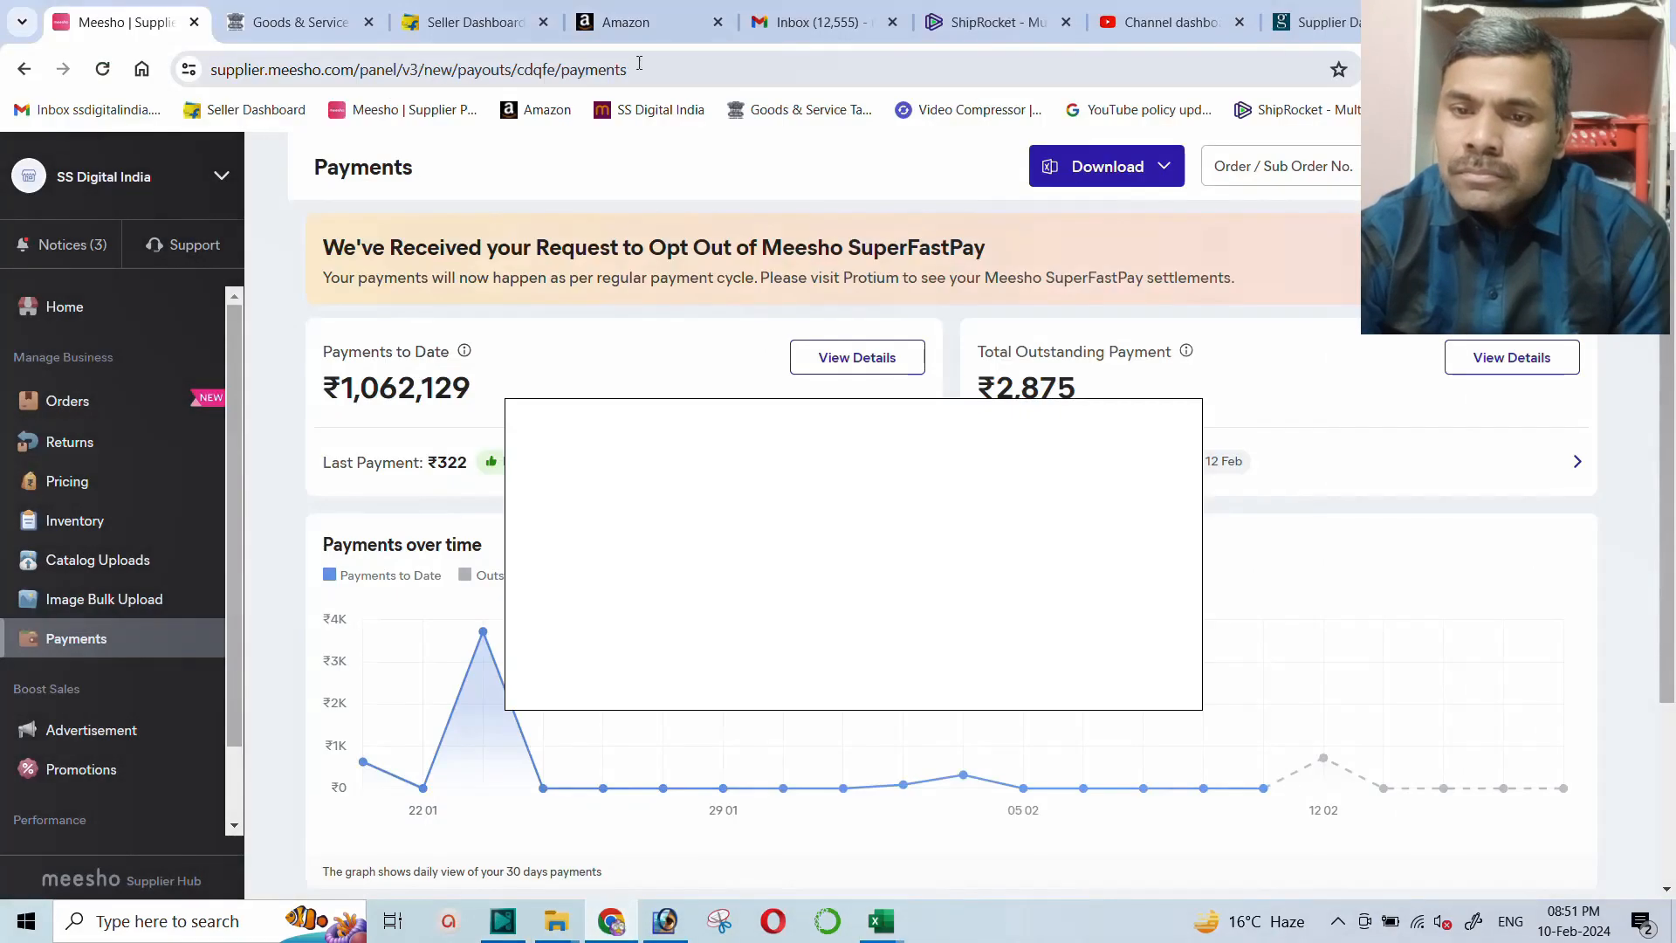
pyautogui.click(317, 24)
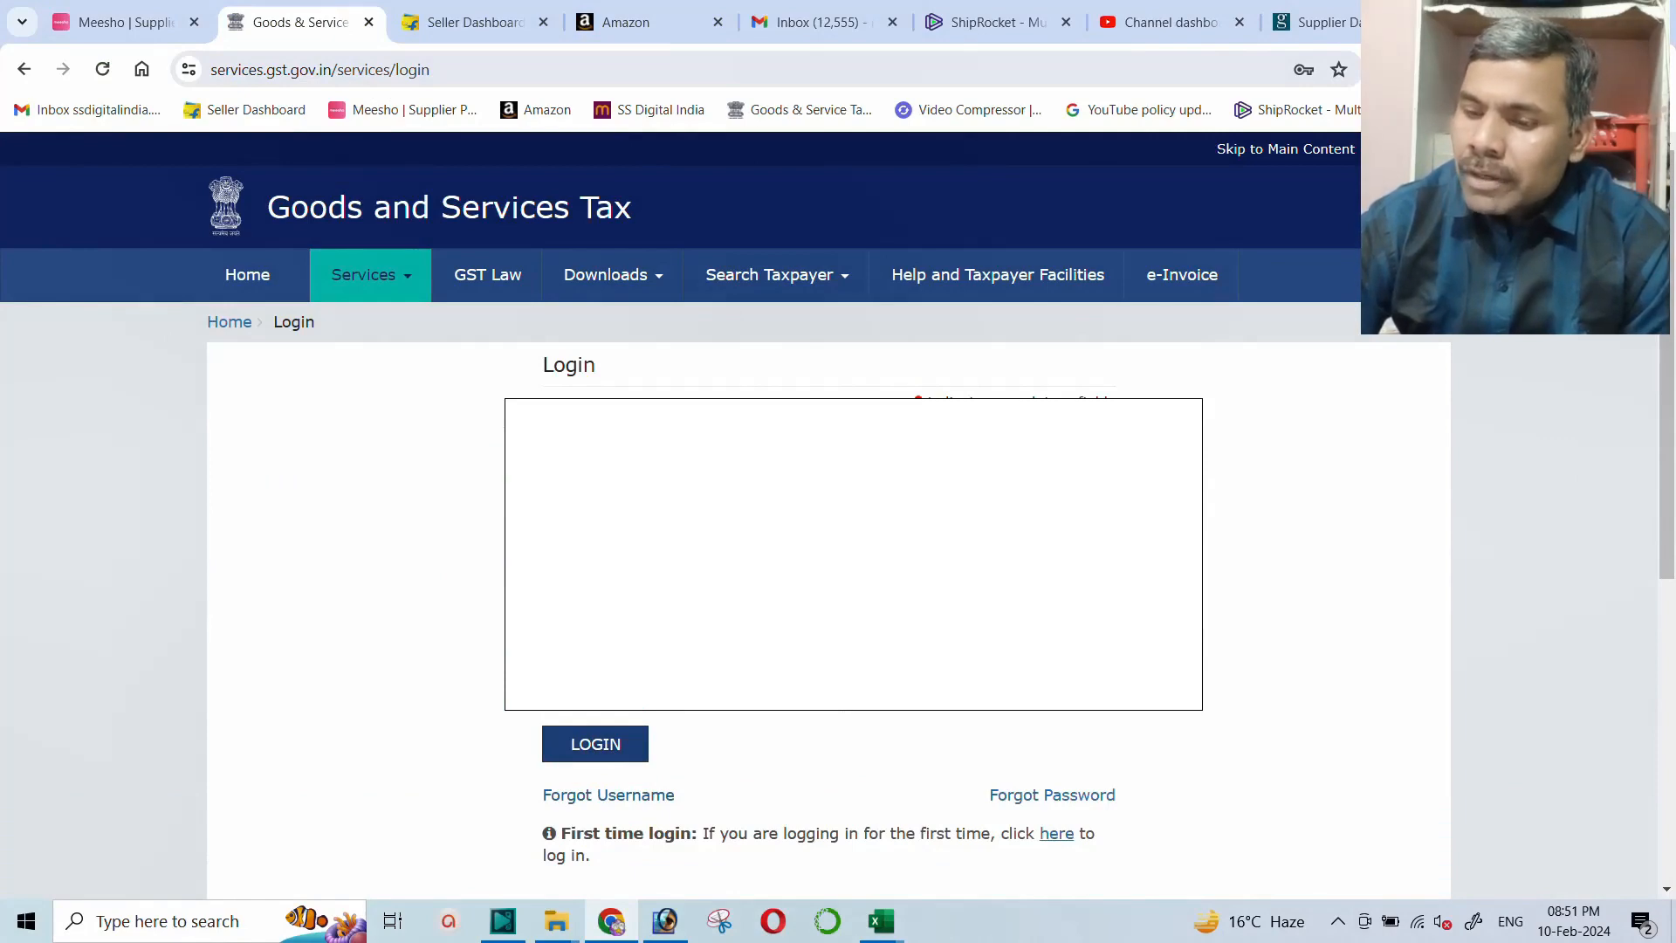
pyautogui.click(575, 761)
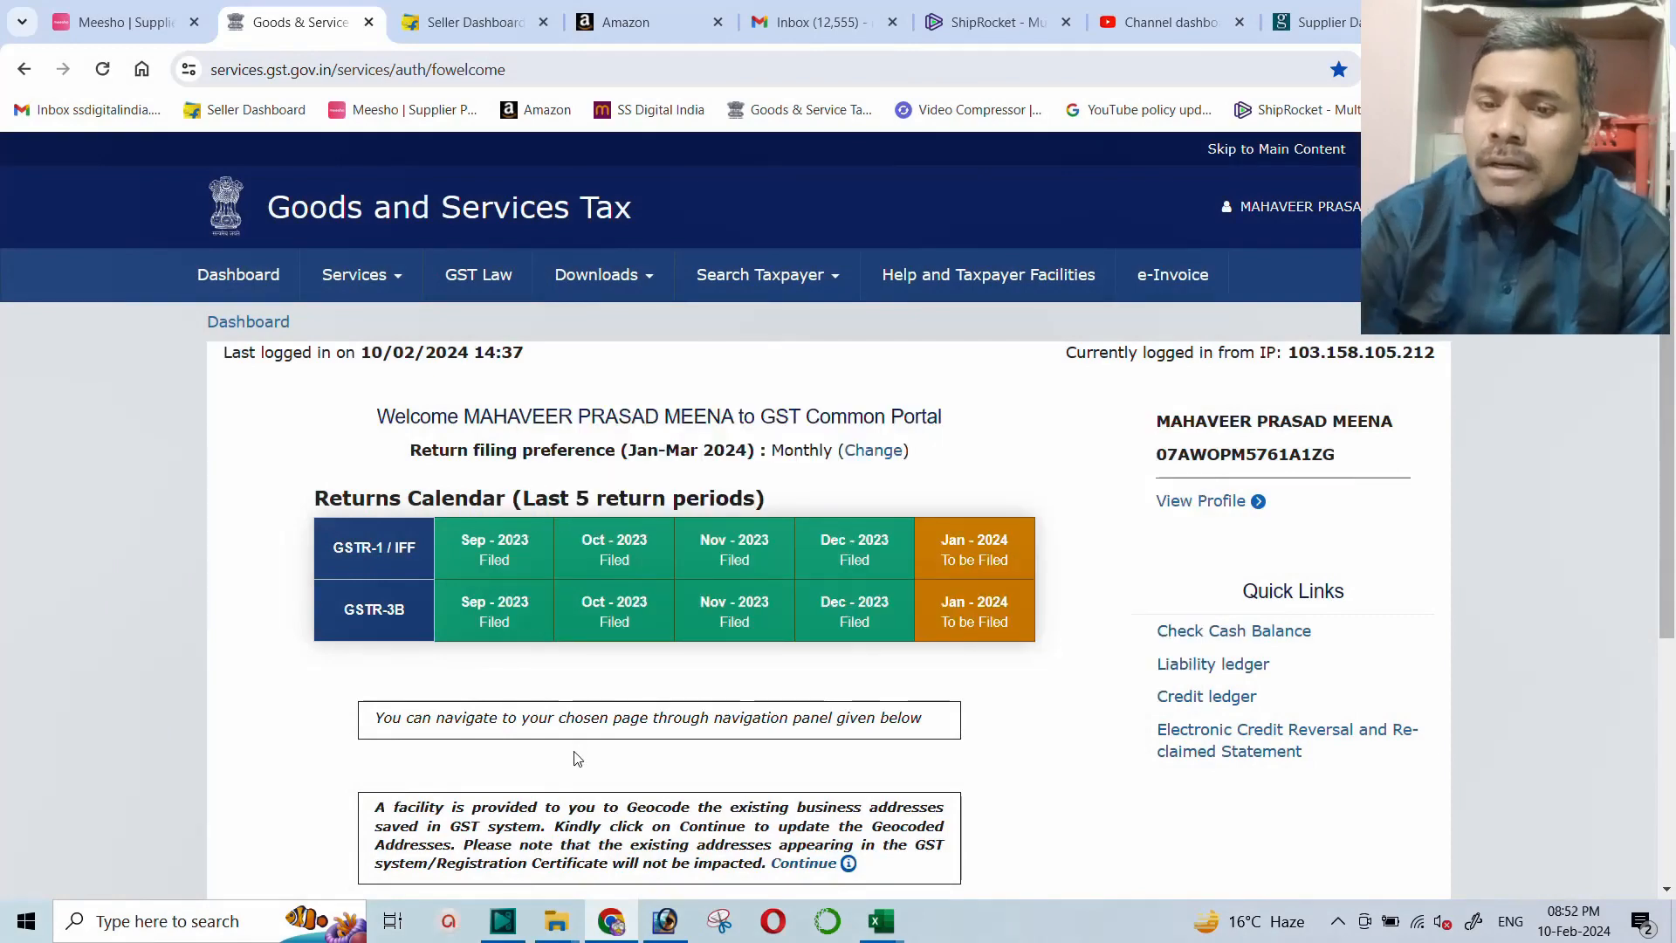
# Open the TDS and TCS credit received page among the portal's returns services
pyautogui.moveTo(368, 278)
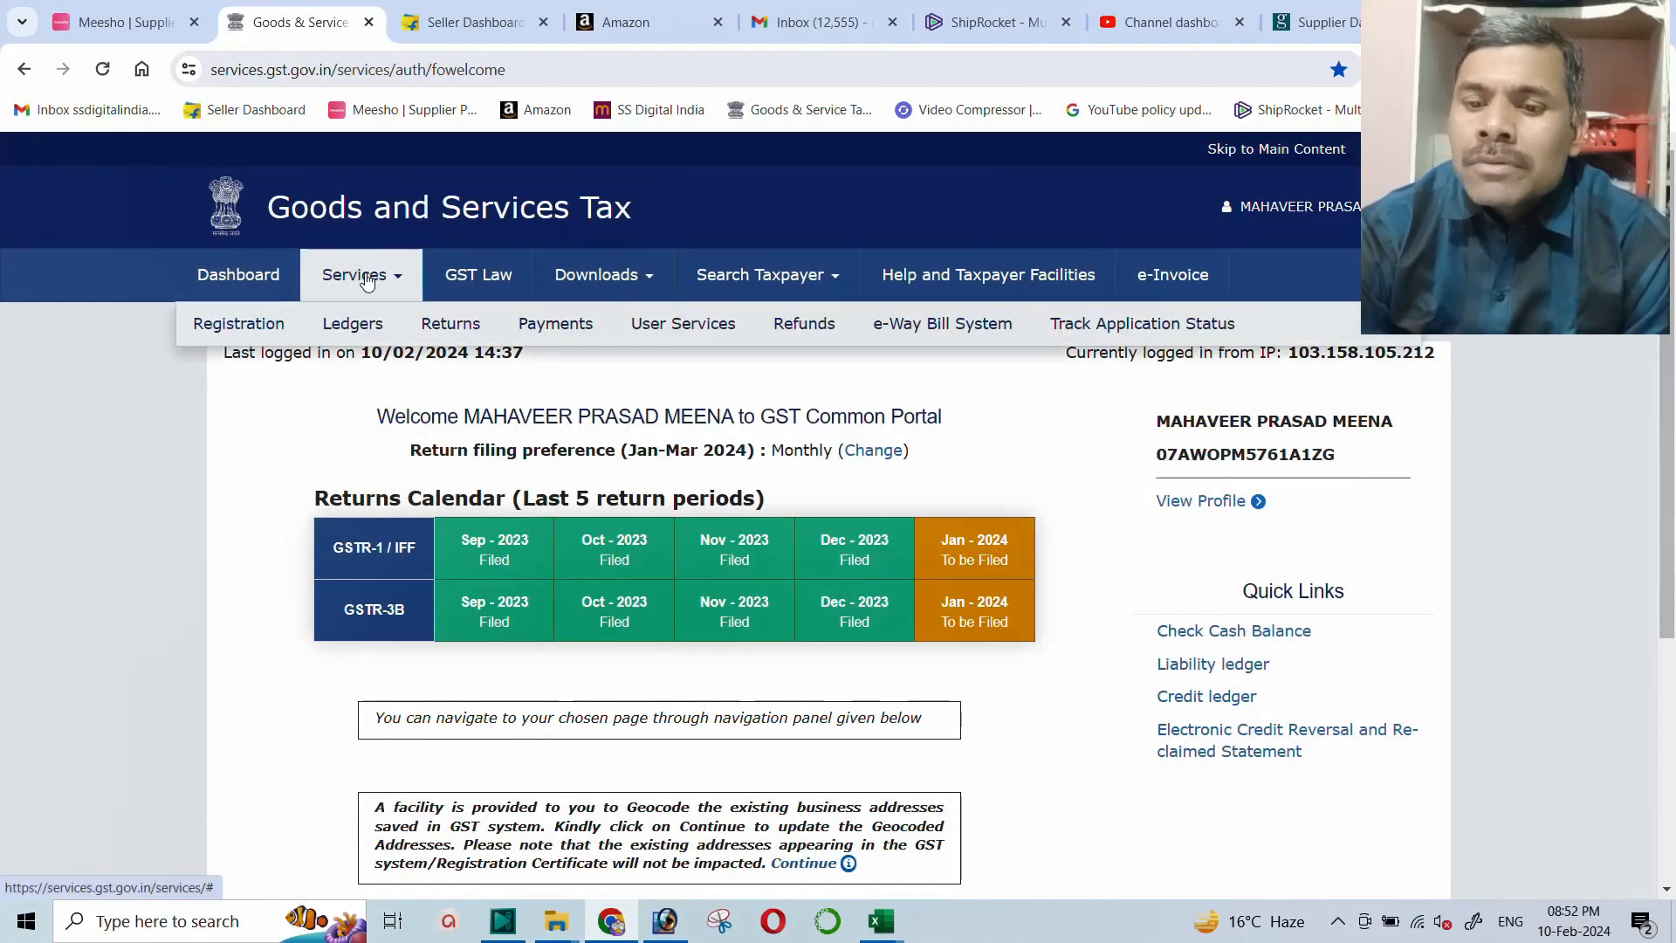
pyautogui.moveTo(437, 340)
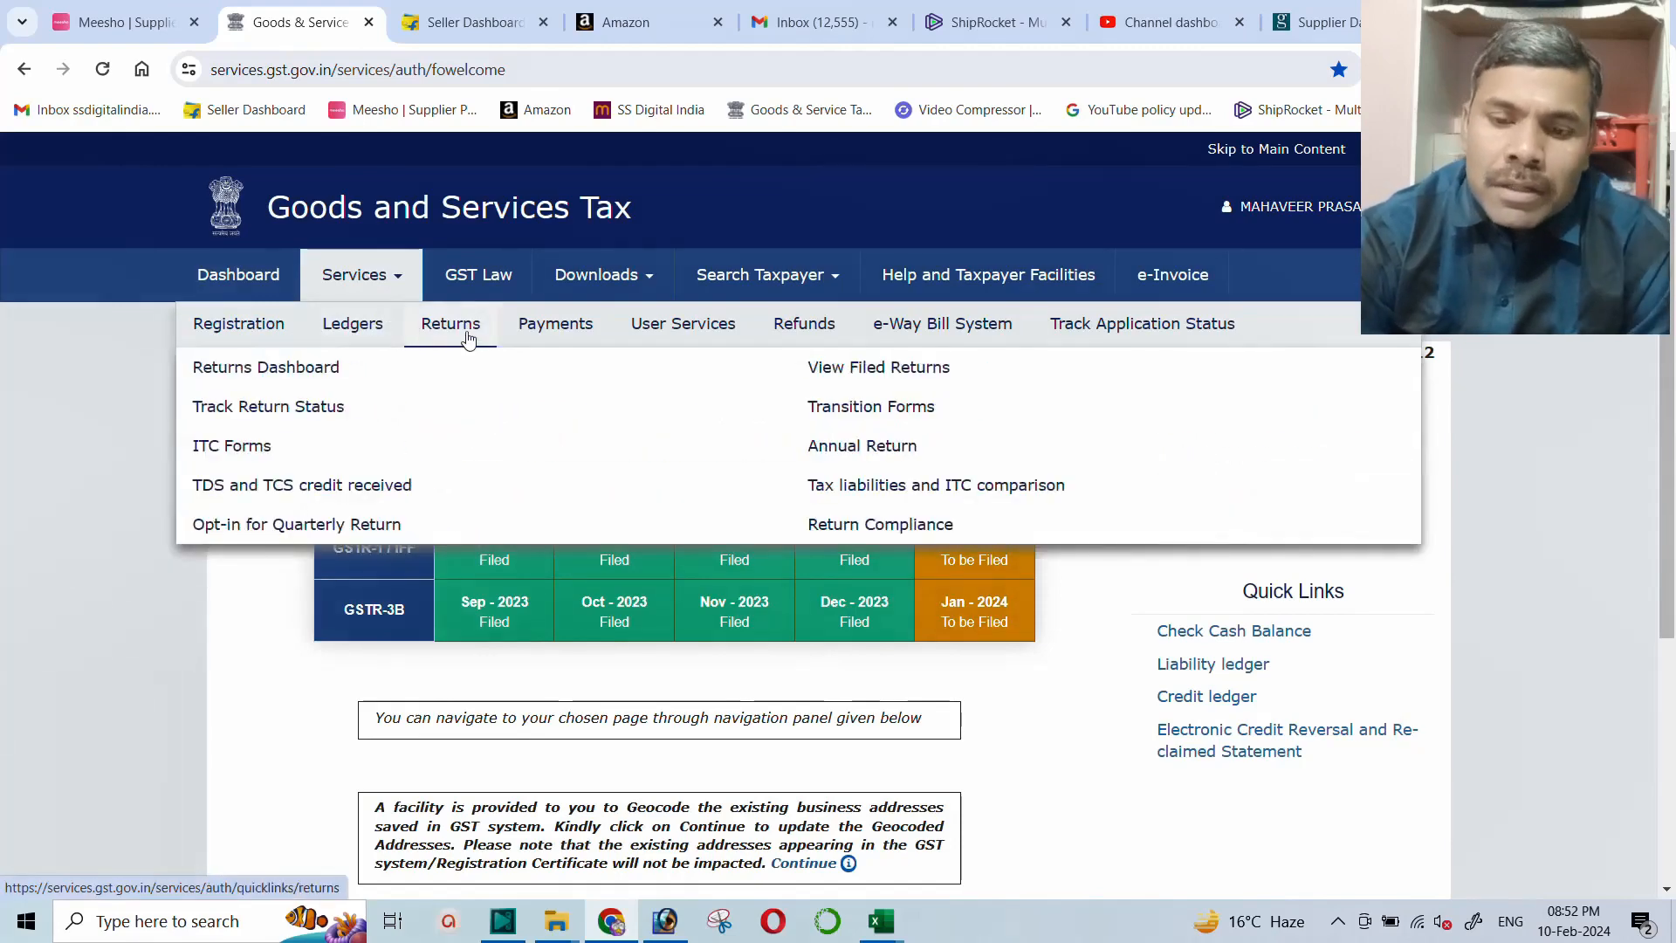
pyautogui.click(257, 484)
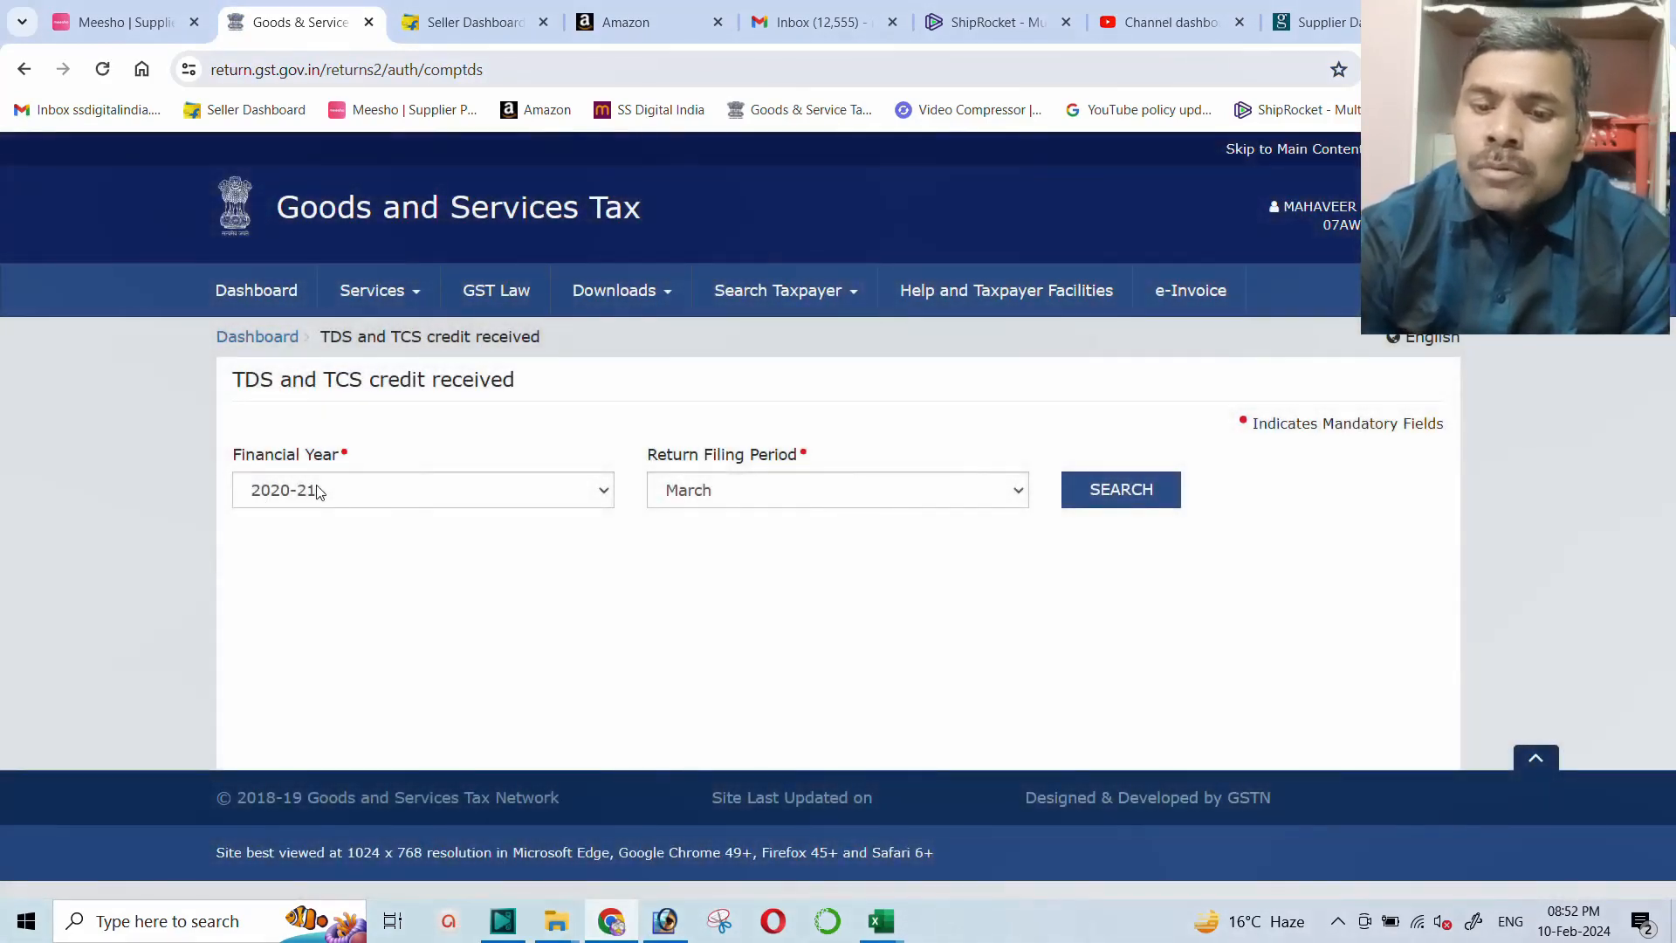
# Search the TDS and TCS credit records for financial year 2023-24 and the January filing period
pyautogui.click(319, 491)
pyautogui.click(288, 580)
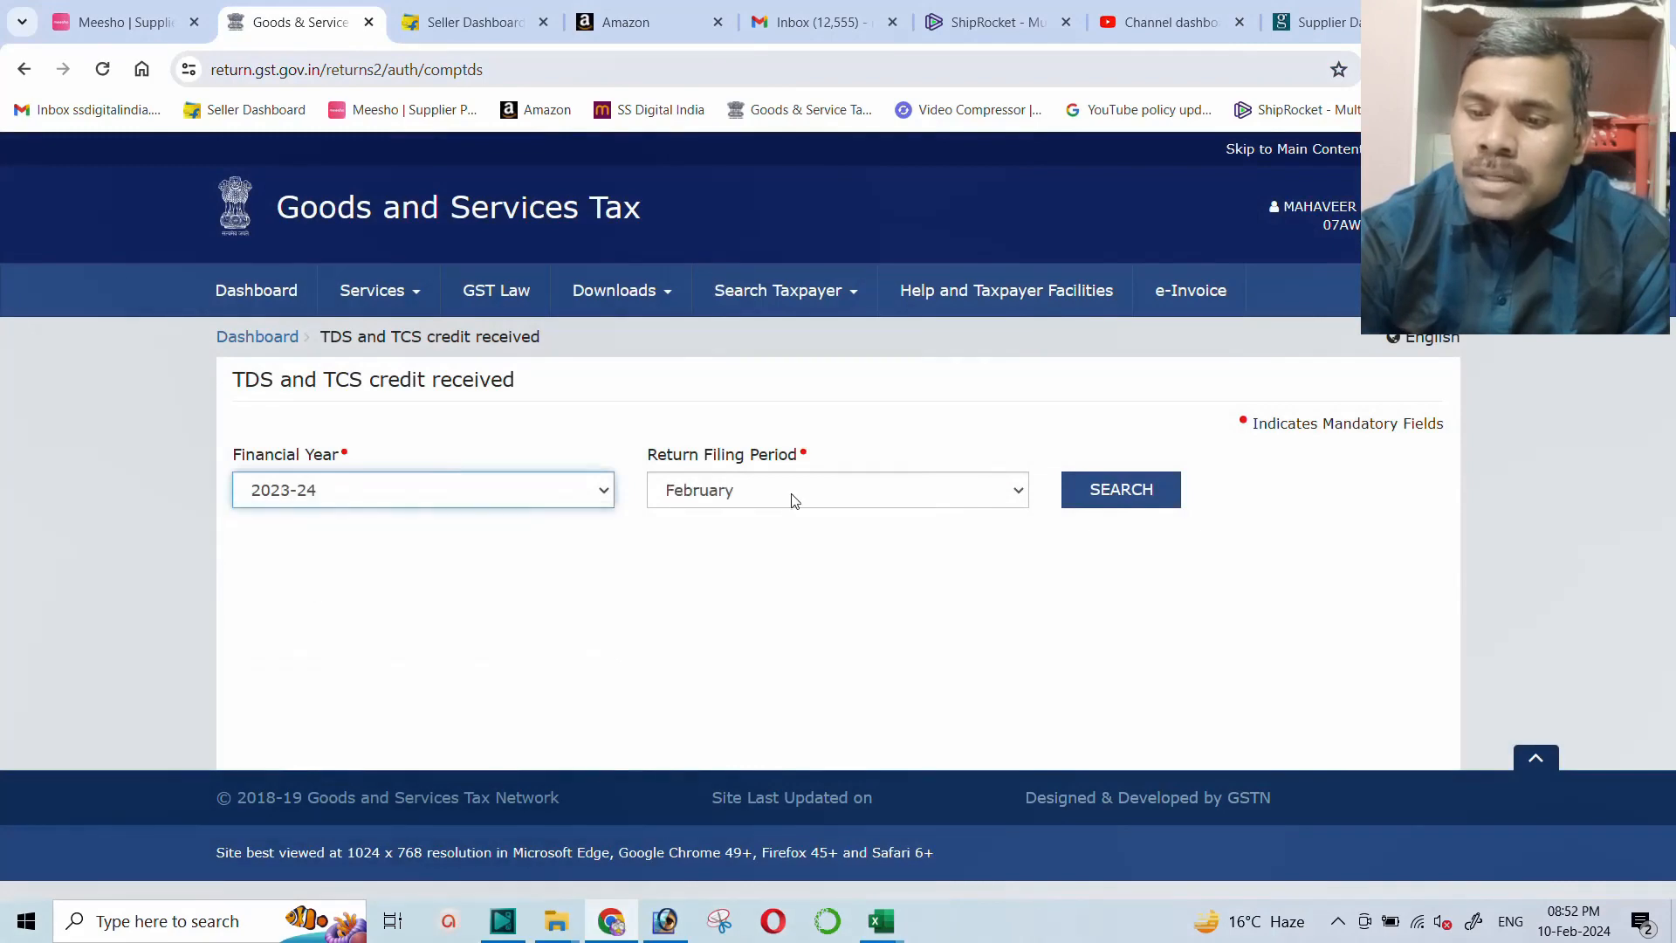
pyautogui.click(793, 499)
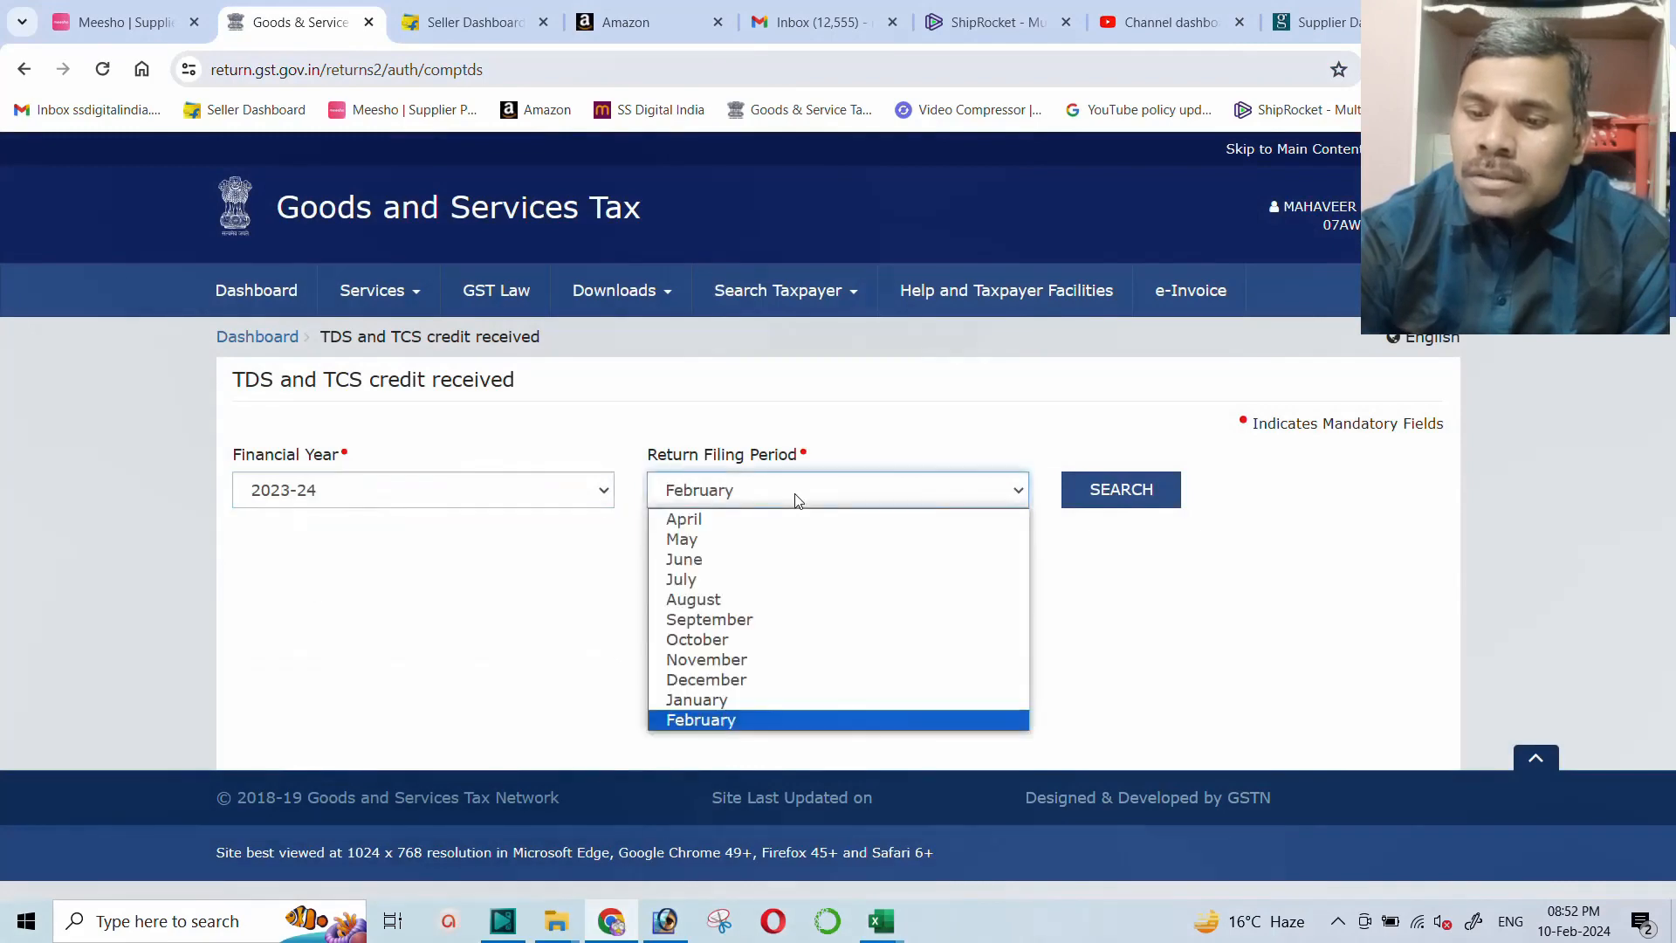
pyautogui.click(707, 699)
pyautogui.click(1101, 491)
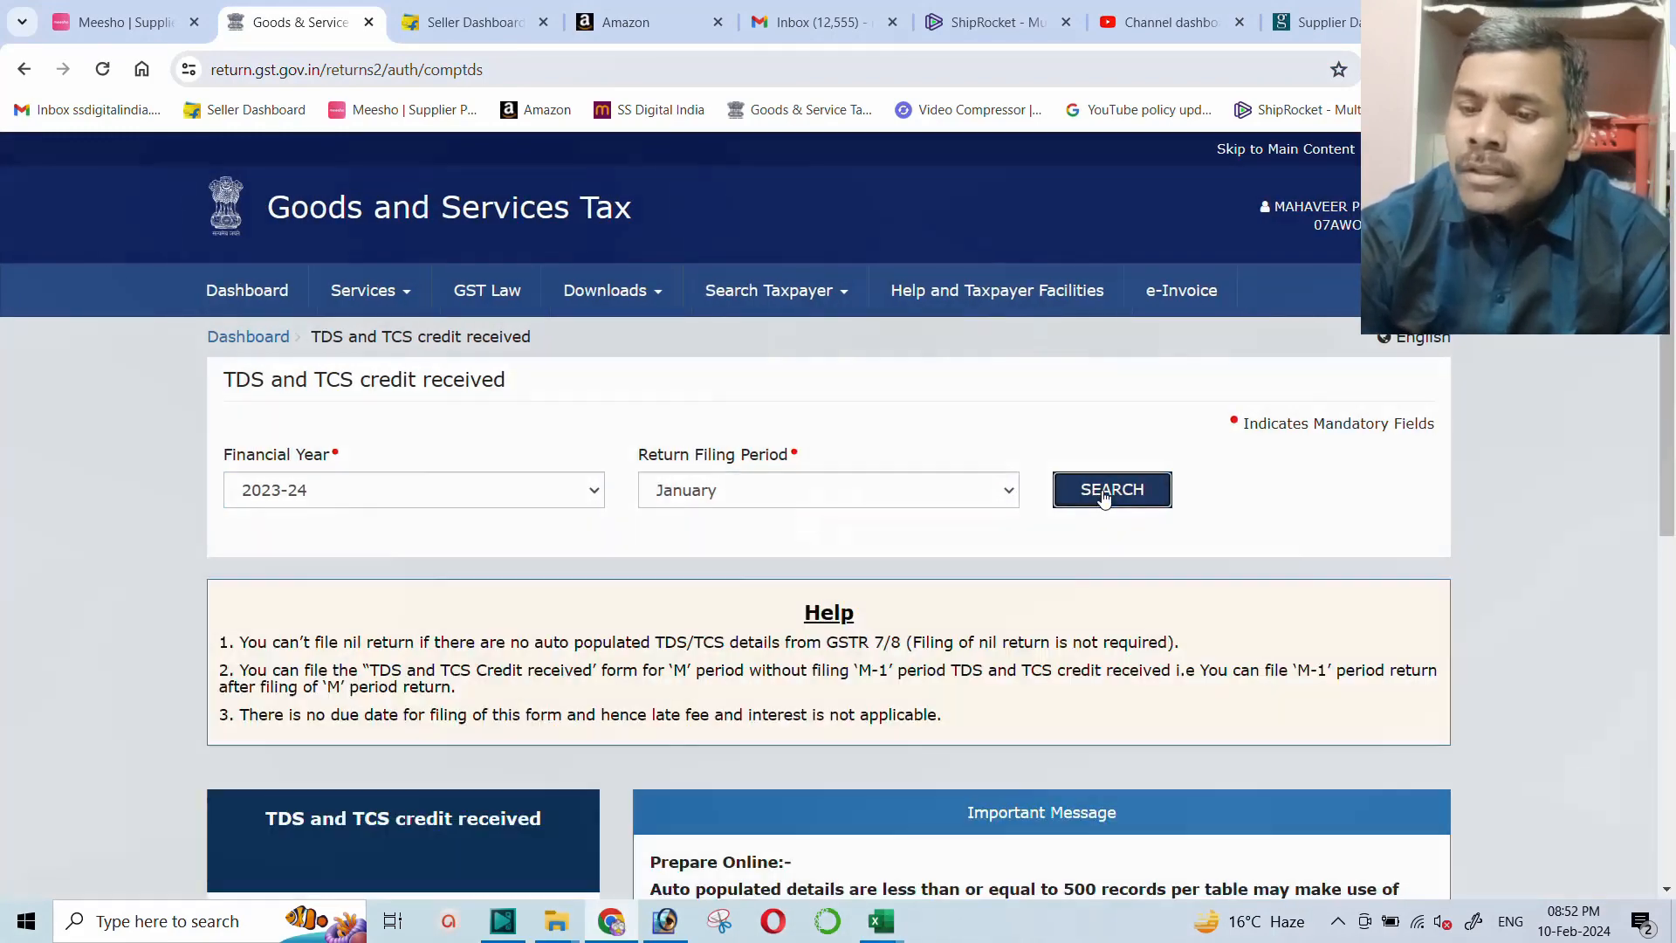
# Start preparing the TDS and TCS credit form online and open the TCS Credit received records
pyautogui.scroll(-5, 721, 495)
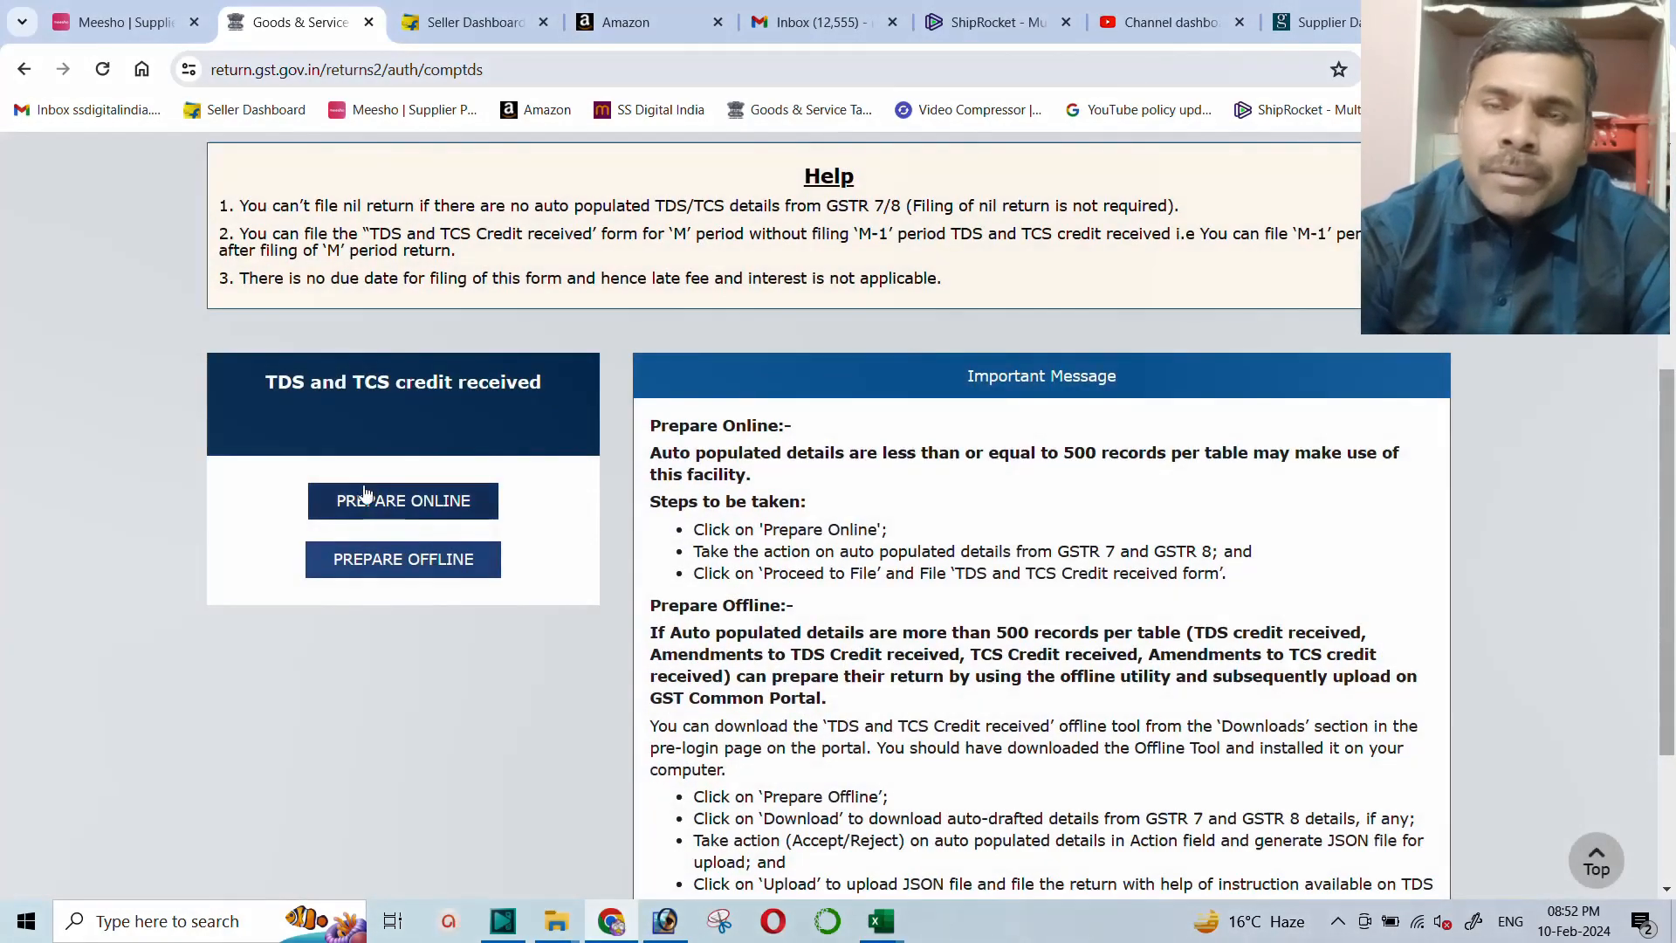
pyautogui.click(371, 504)
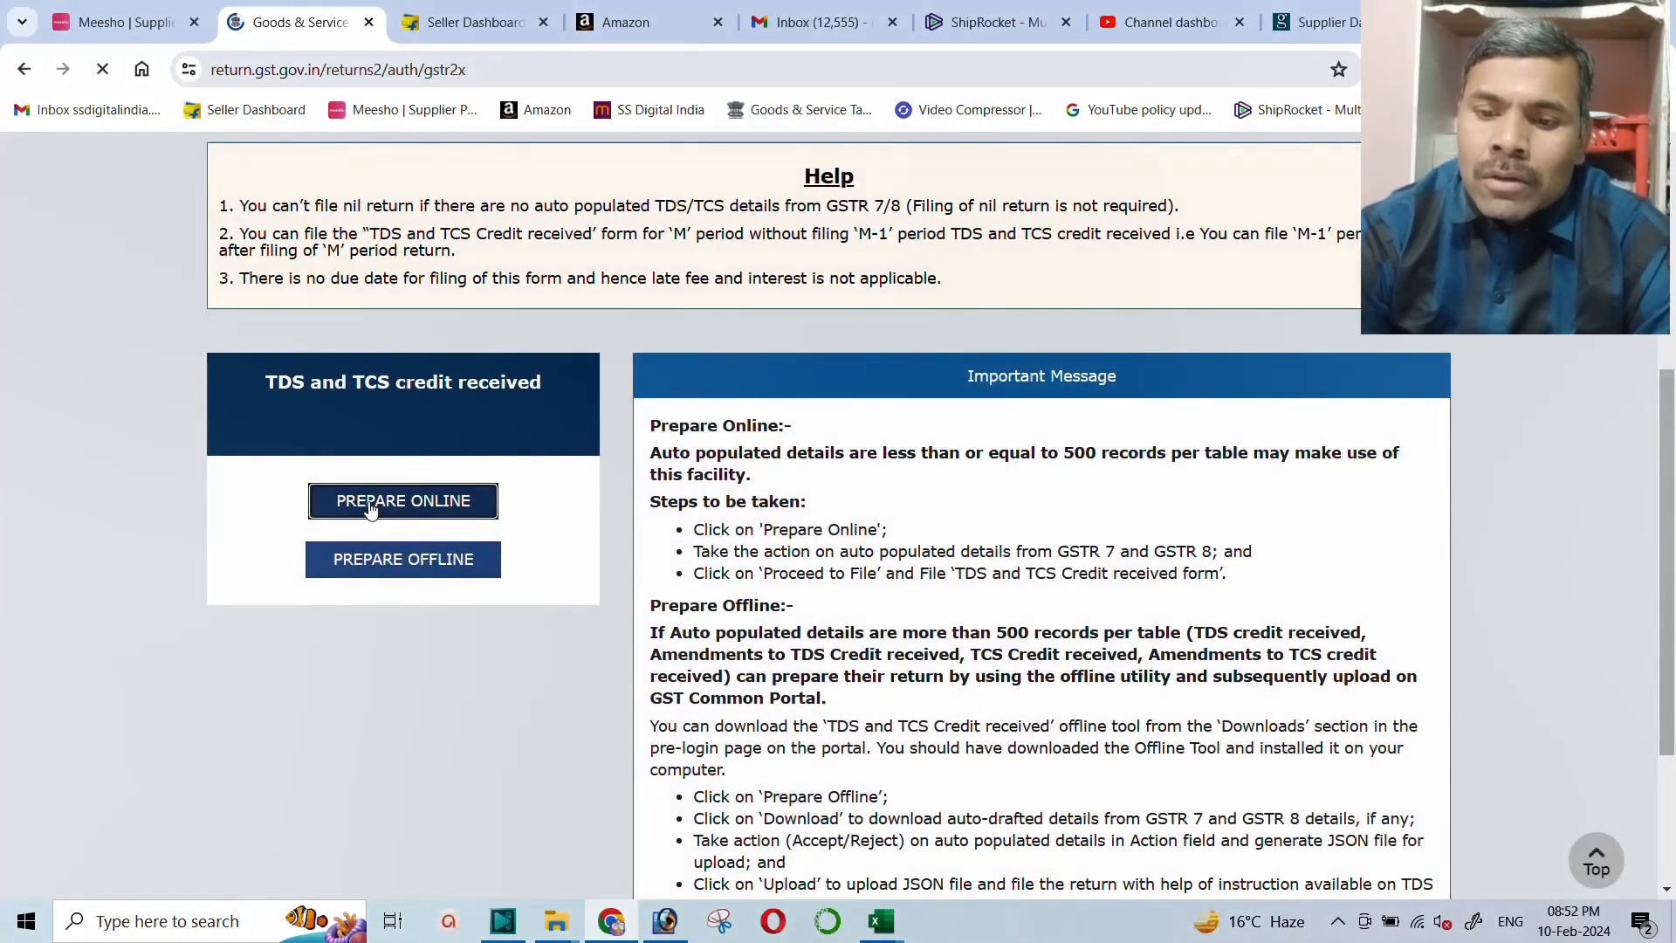
pyautogui.scroll(-10, 646, 450)
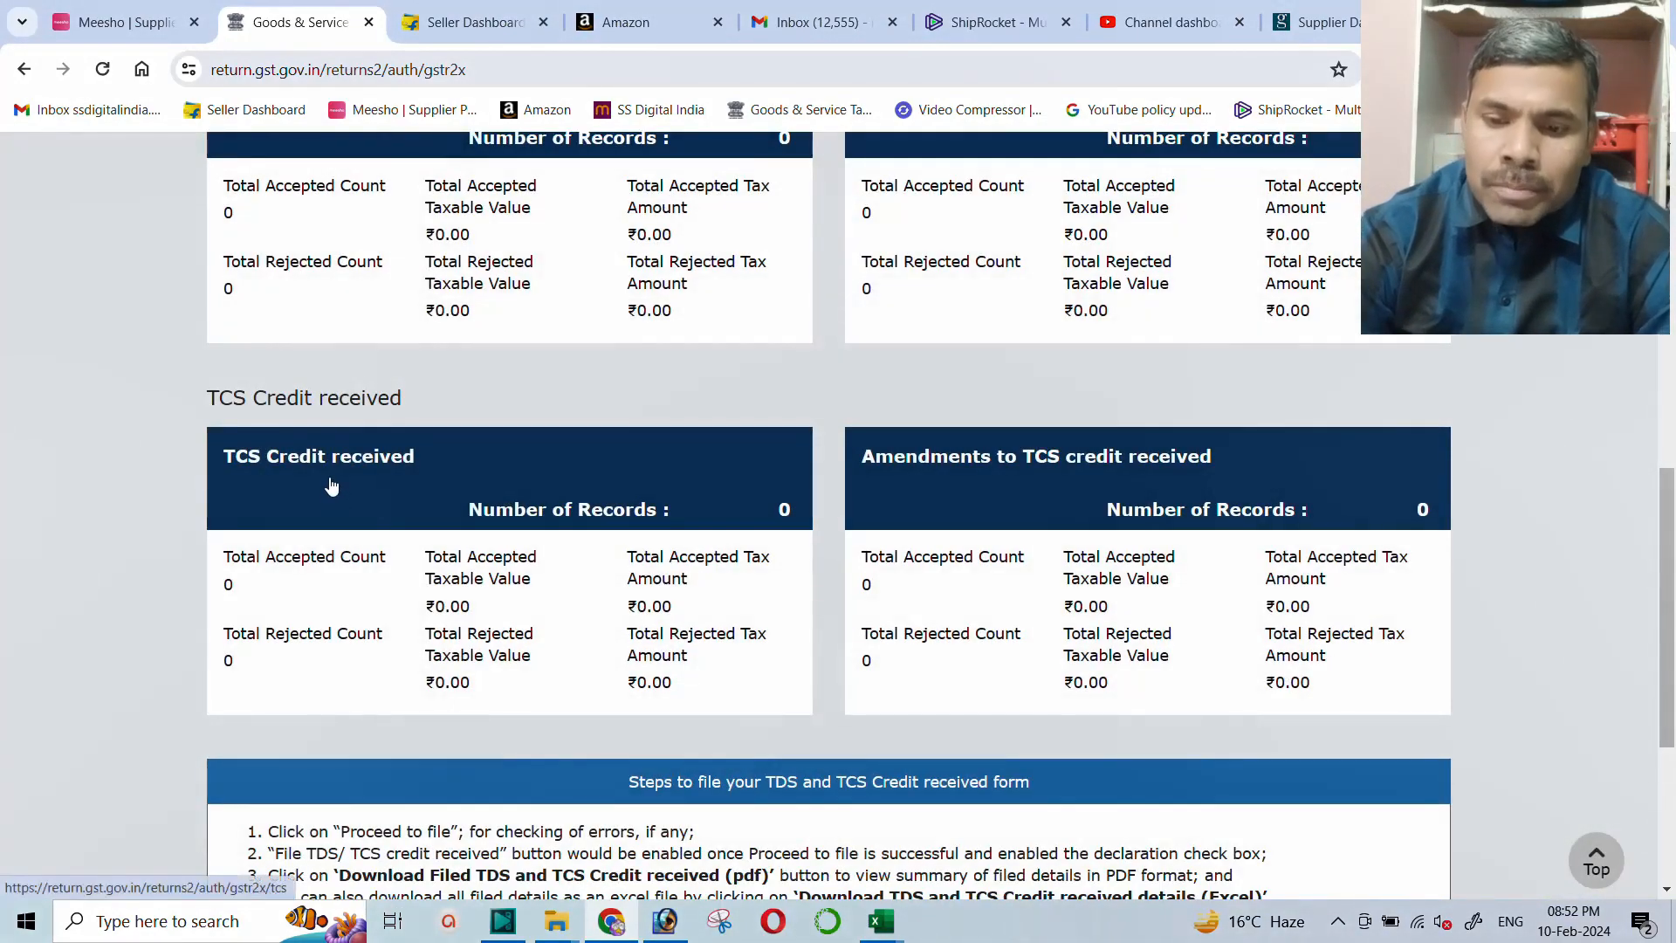
pyautogui.click(316, 470)
pyautogui.scroll(-2, 316, 459)
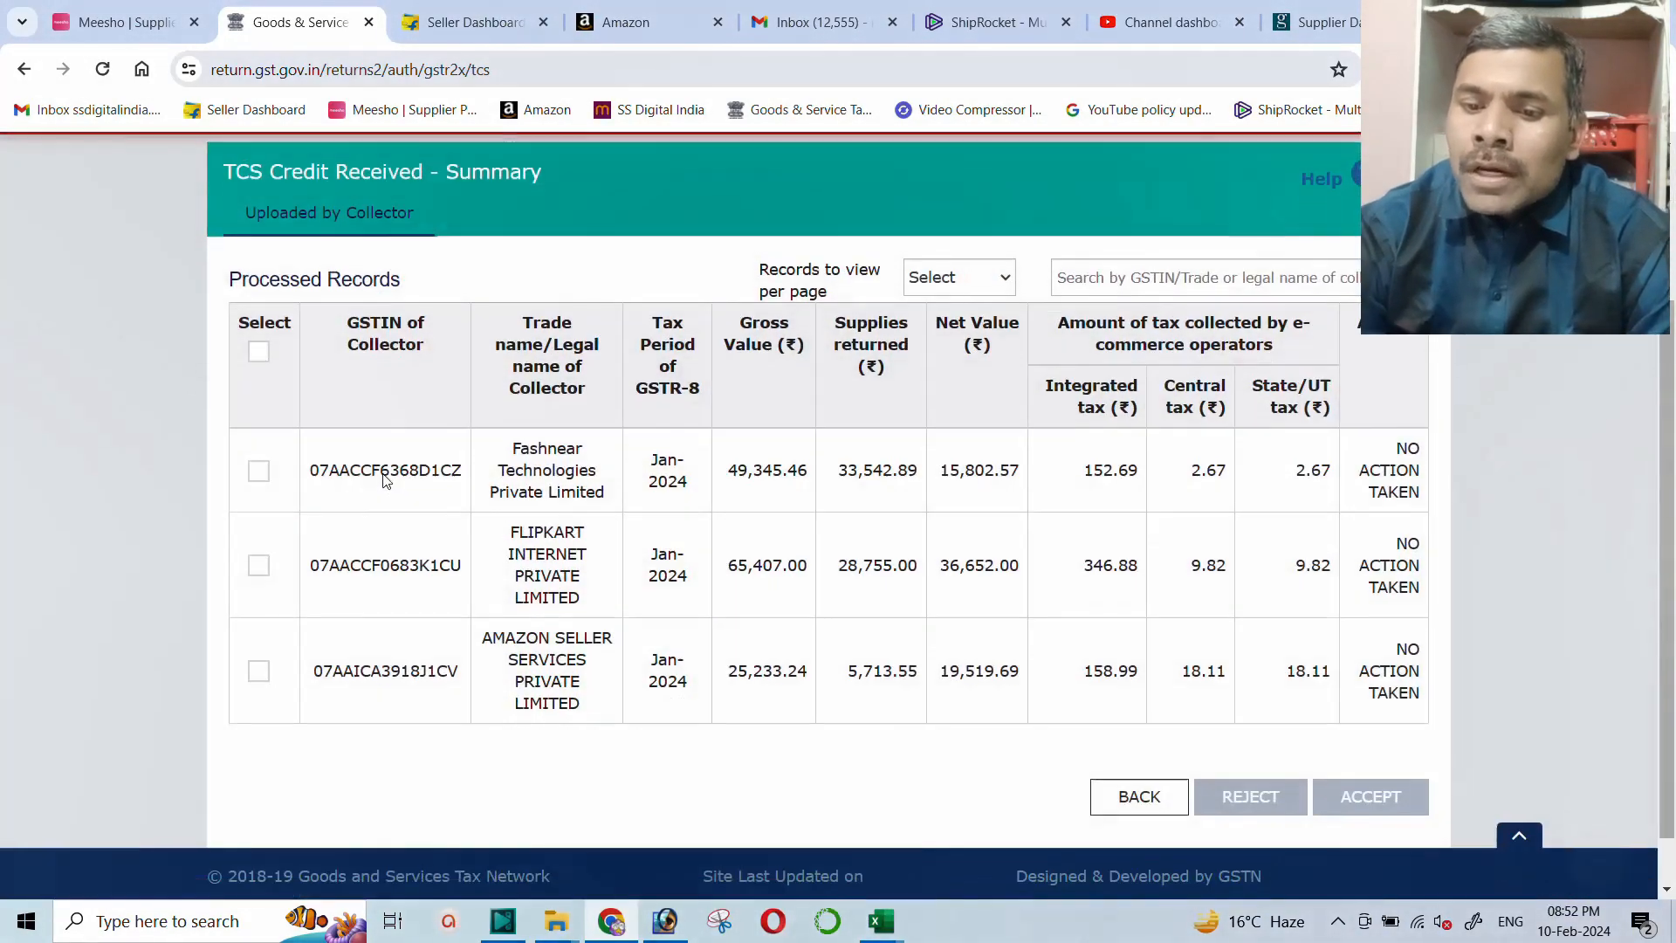
# Examine the collectors' trade names in the TCS credit records: Fashnear Technologies, Flipkart Internet and Amazon Seller Services
pyautogui.scroll(1, 527, 512)
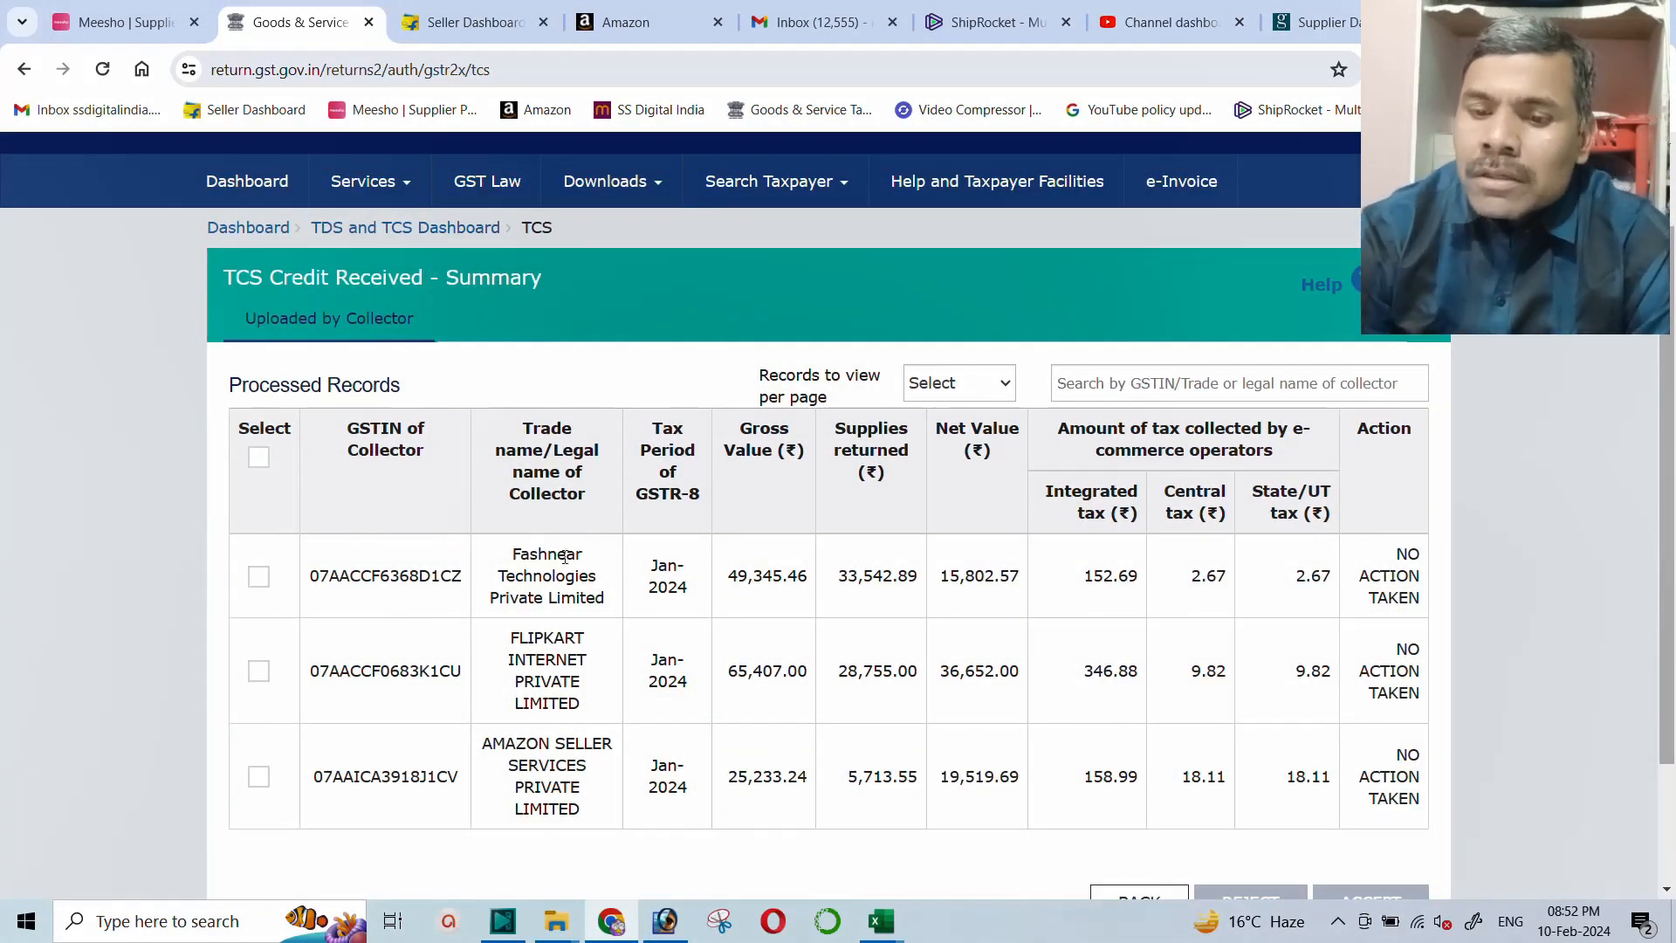
pyautogui.moveTo(512, 553); pyautogui.dragTo(603, 599)
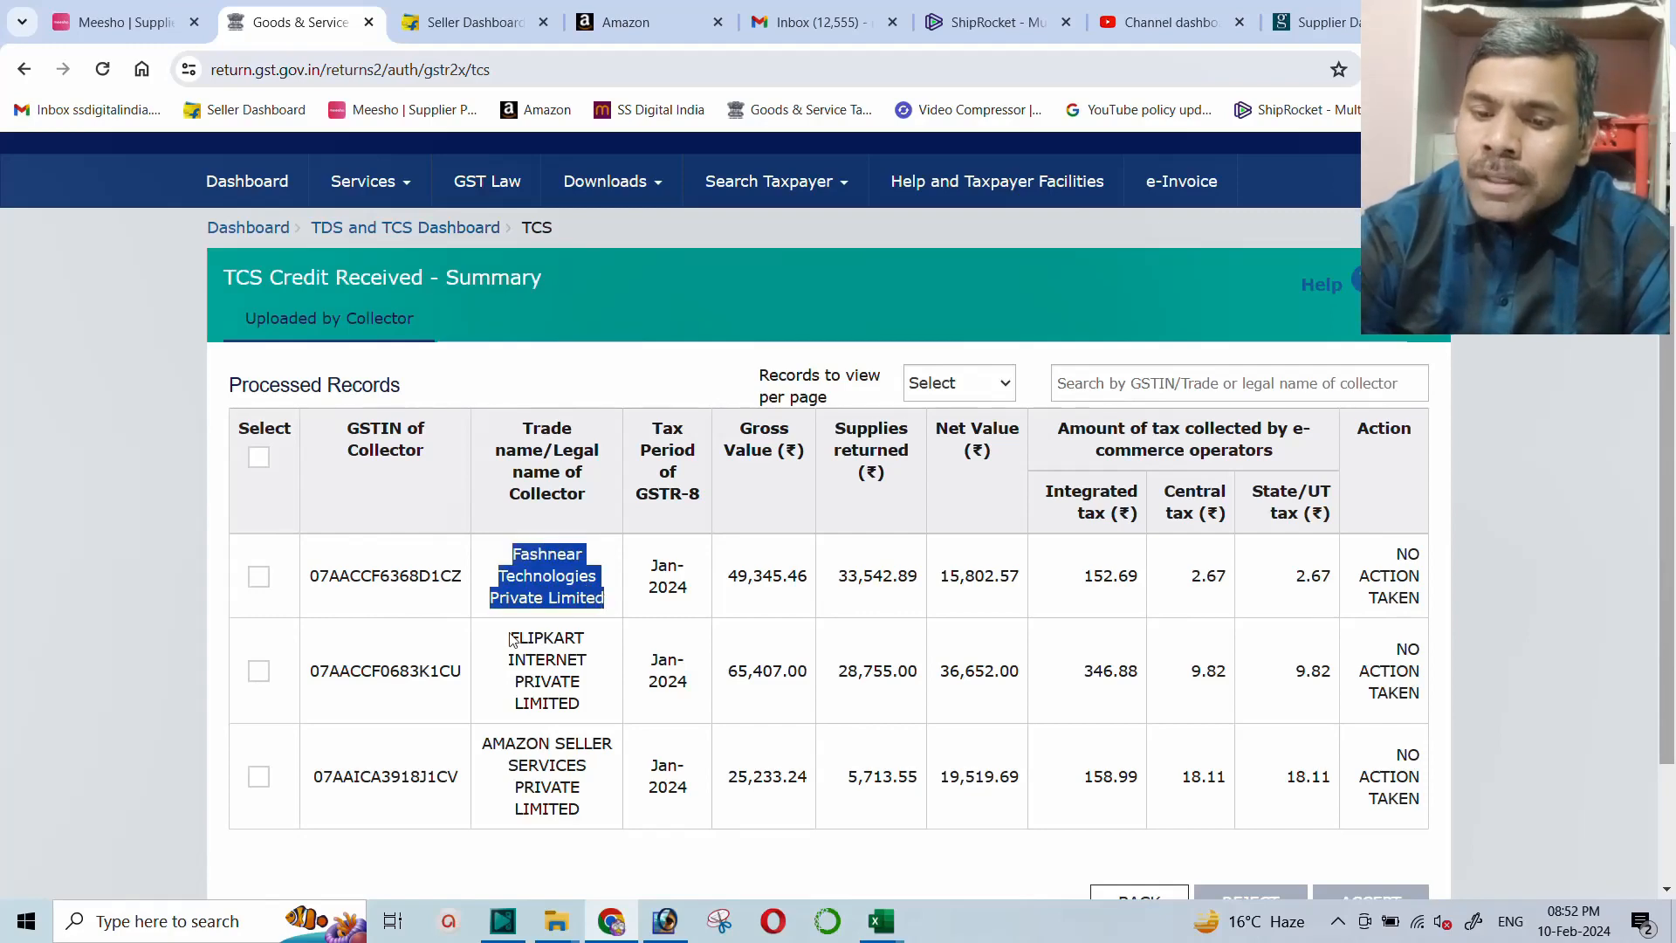
pyautogui.moveTo(512, 639); pyautogui.dragTo(672, 665)
pyautogui.moveTo(482, 743); pyautogui.dragTo(612, 787)
pyautogui.click(533, 567)
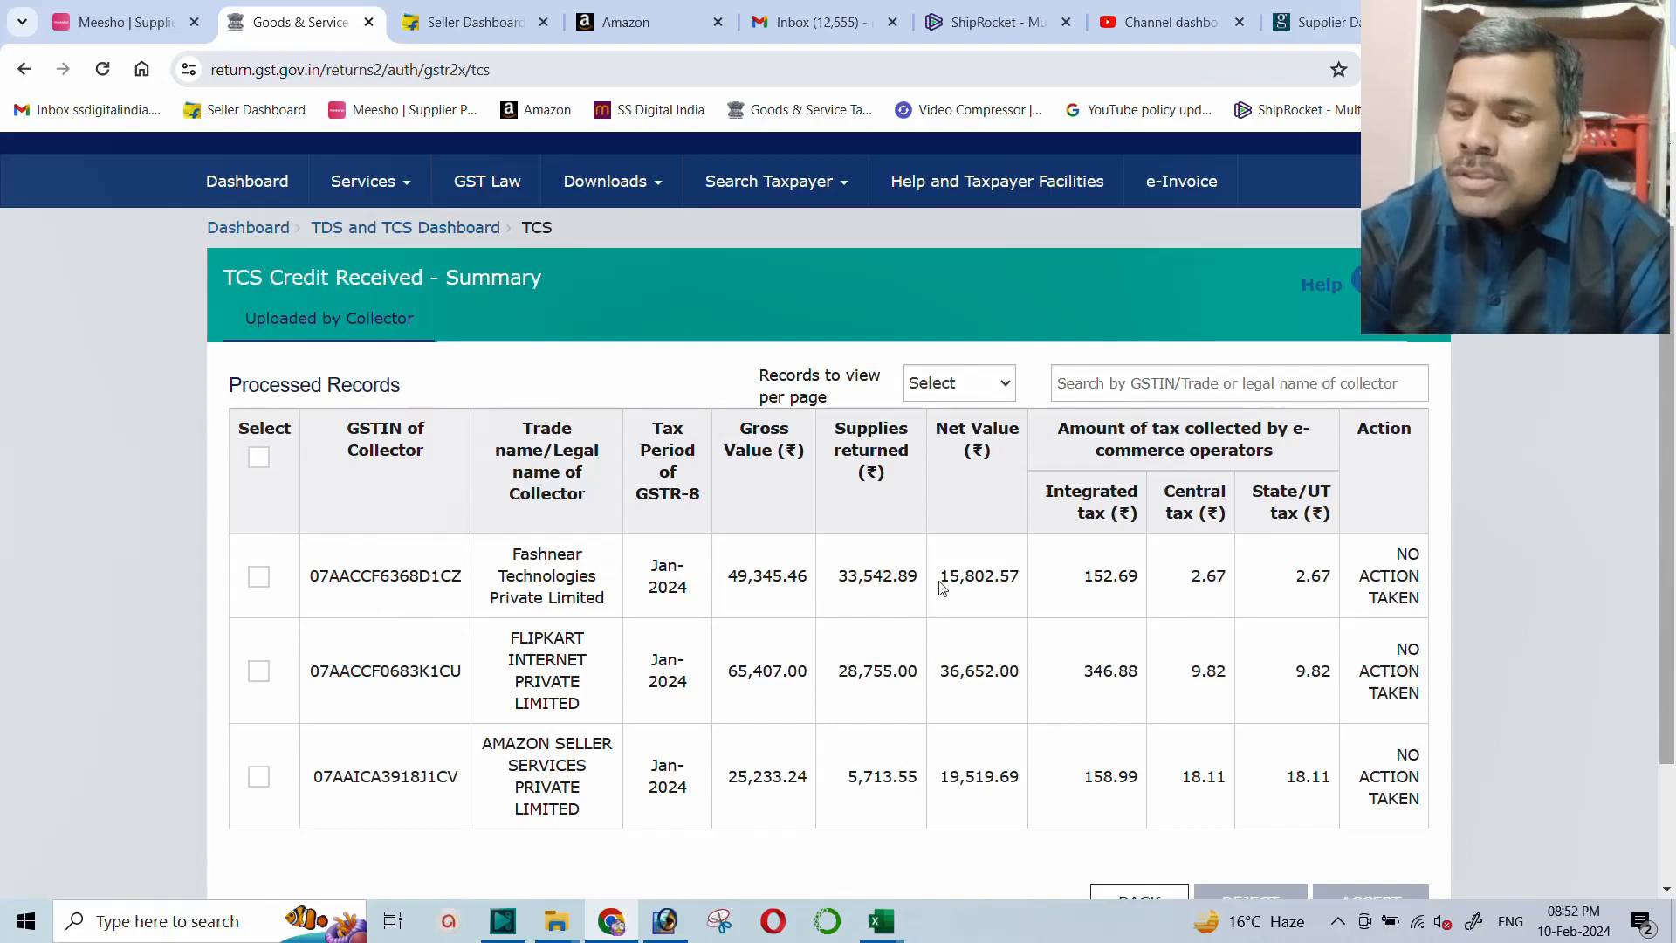
# Examine the gross value, supplies returned and net value in the Fashnear Technologies record
pyautogui.moveTo(942, 585); pyautogui.dragTo(1028, 584)
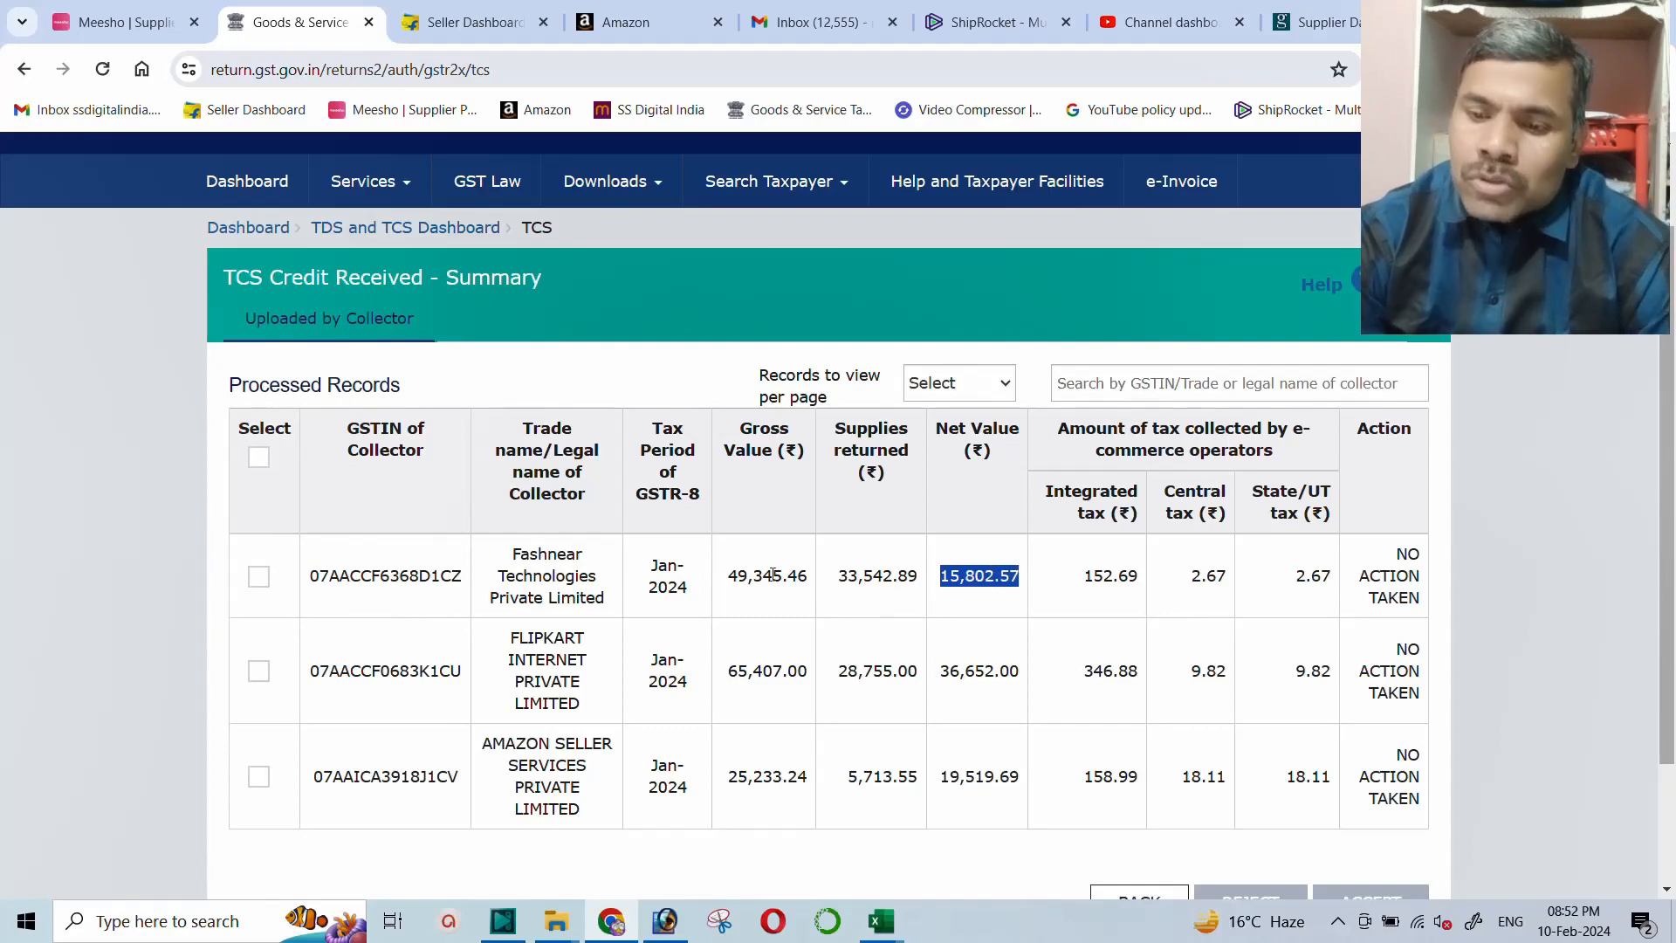
pyautogui.moveTo(731, 576); pyautogui.dragTo(821, 580)
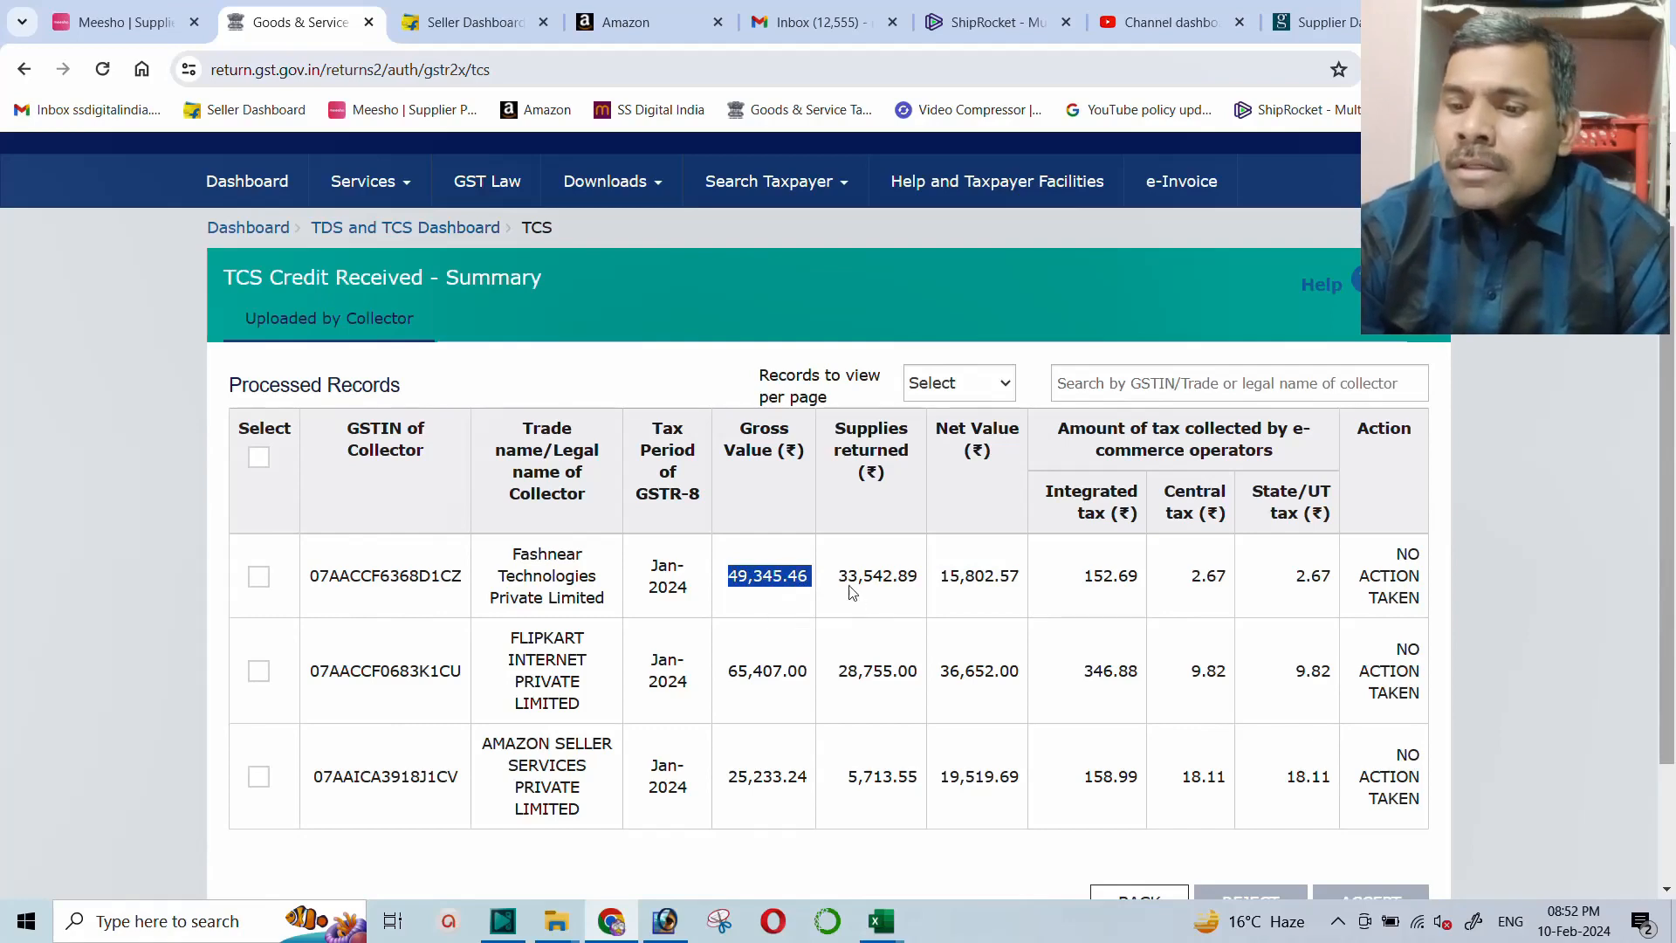
pyautogui.click(882, 592)
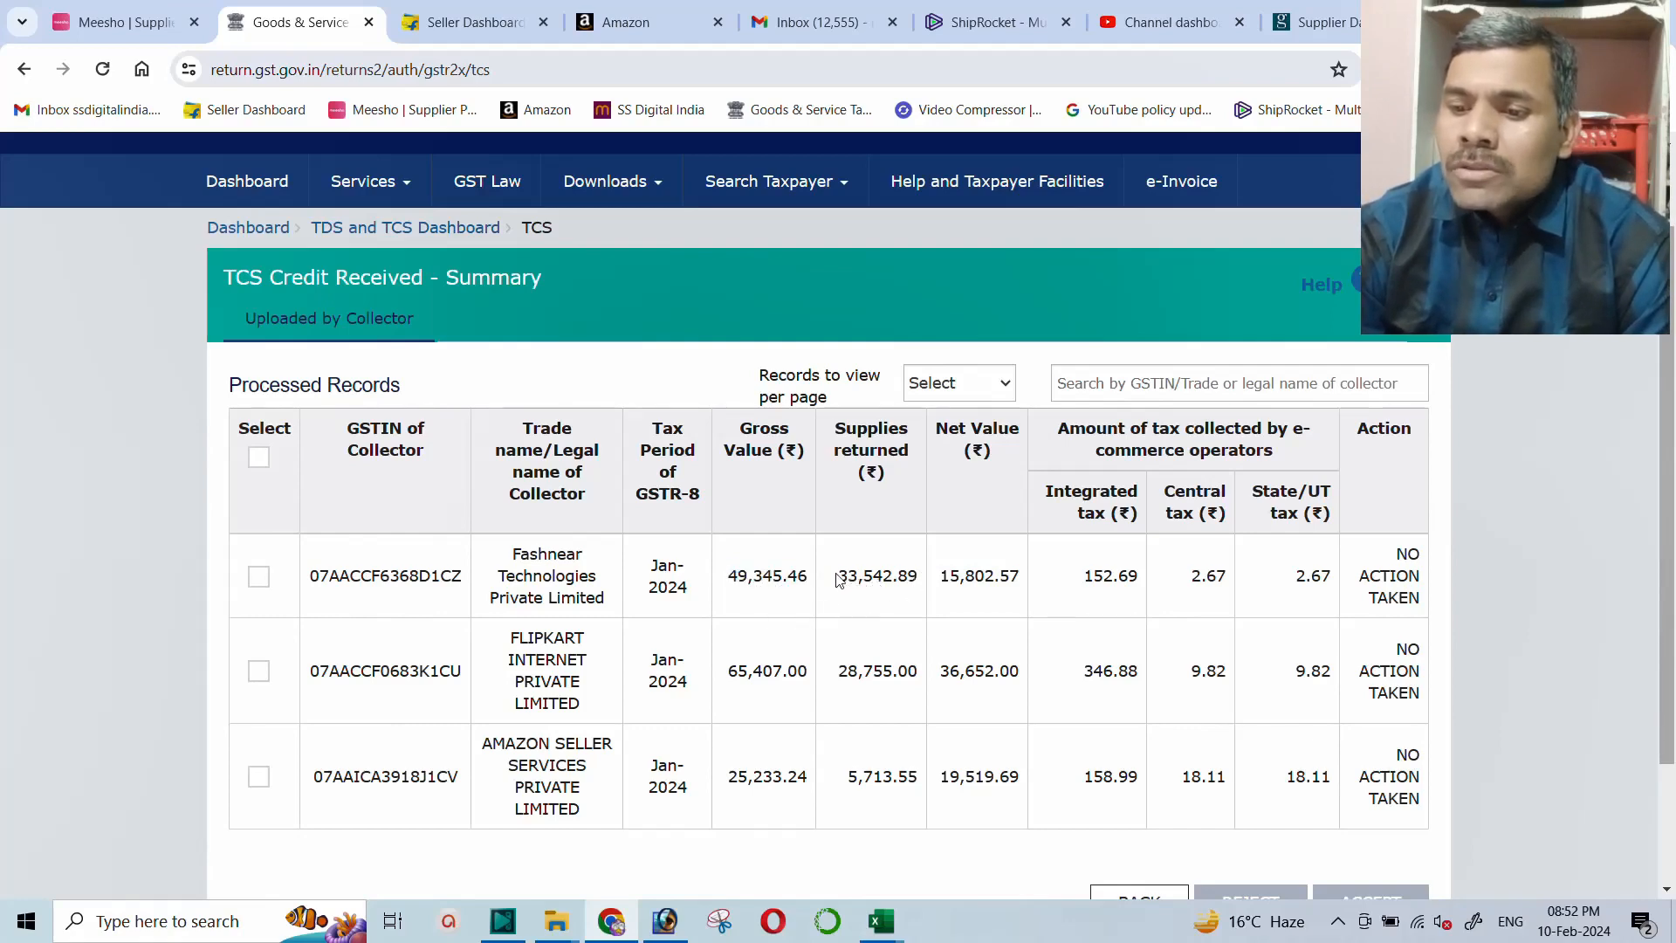
pyautogui.moveTo(838, 580); pyautogui.dragTo(931, 582)
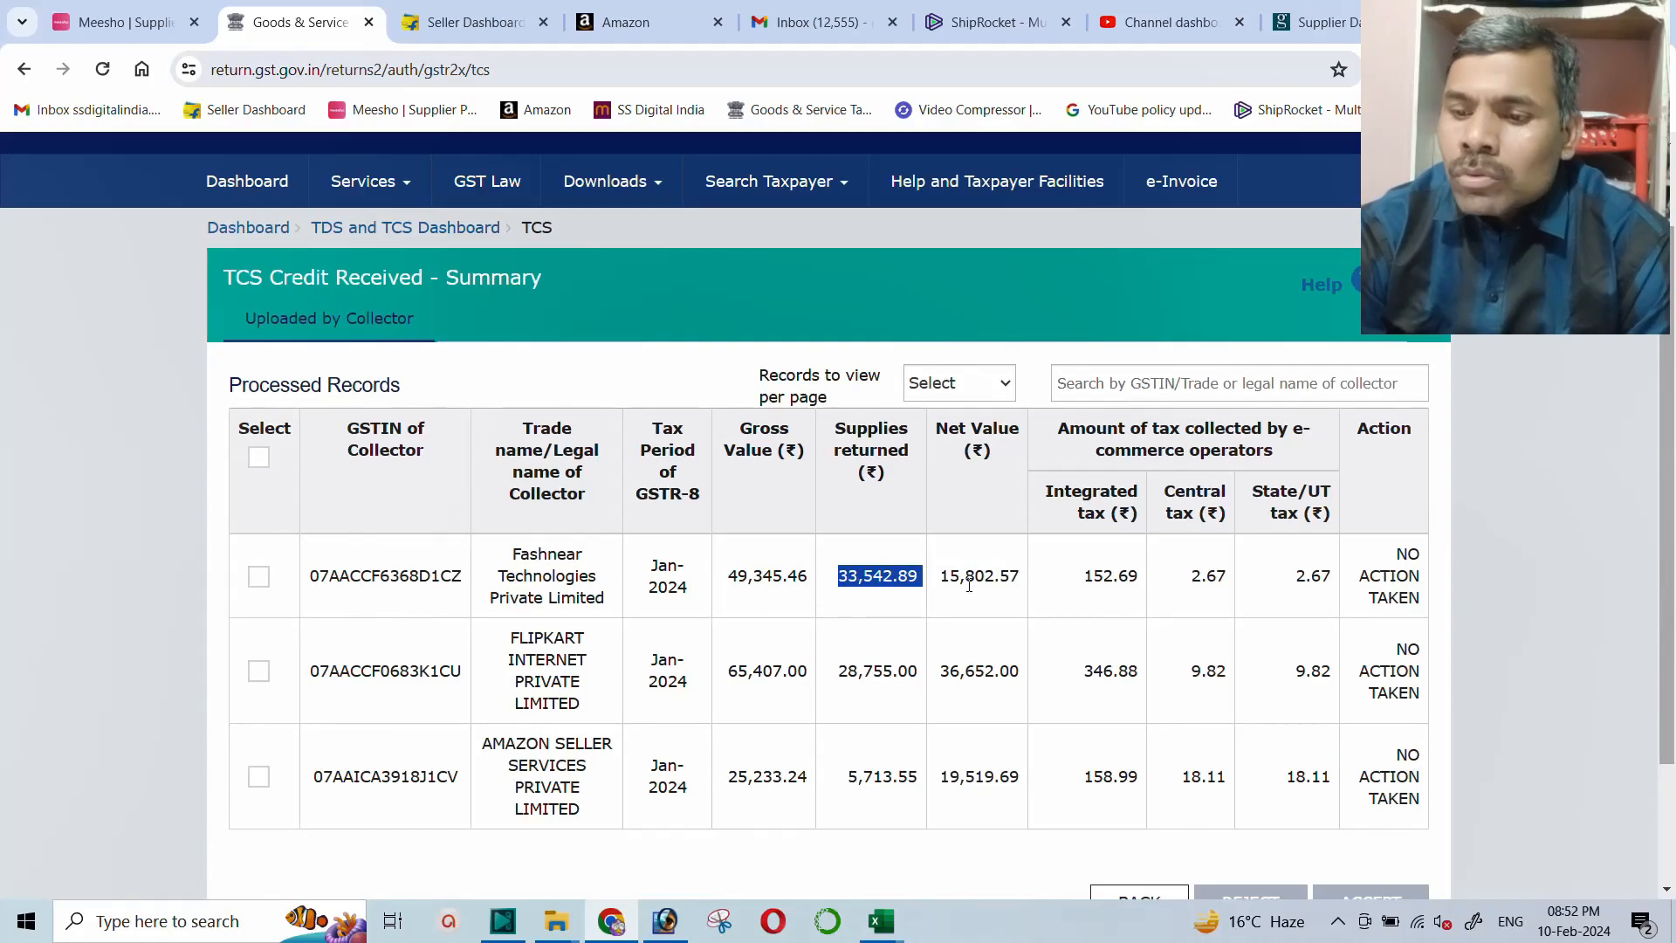
pyautogui.click(951, 578)
pyautogui.moveTo(941, 580); pyautogui.dragTo(1033, 582)
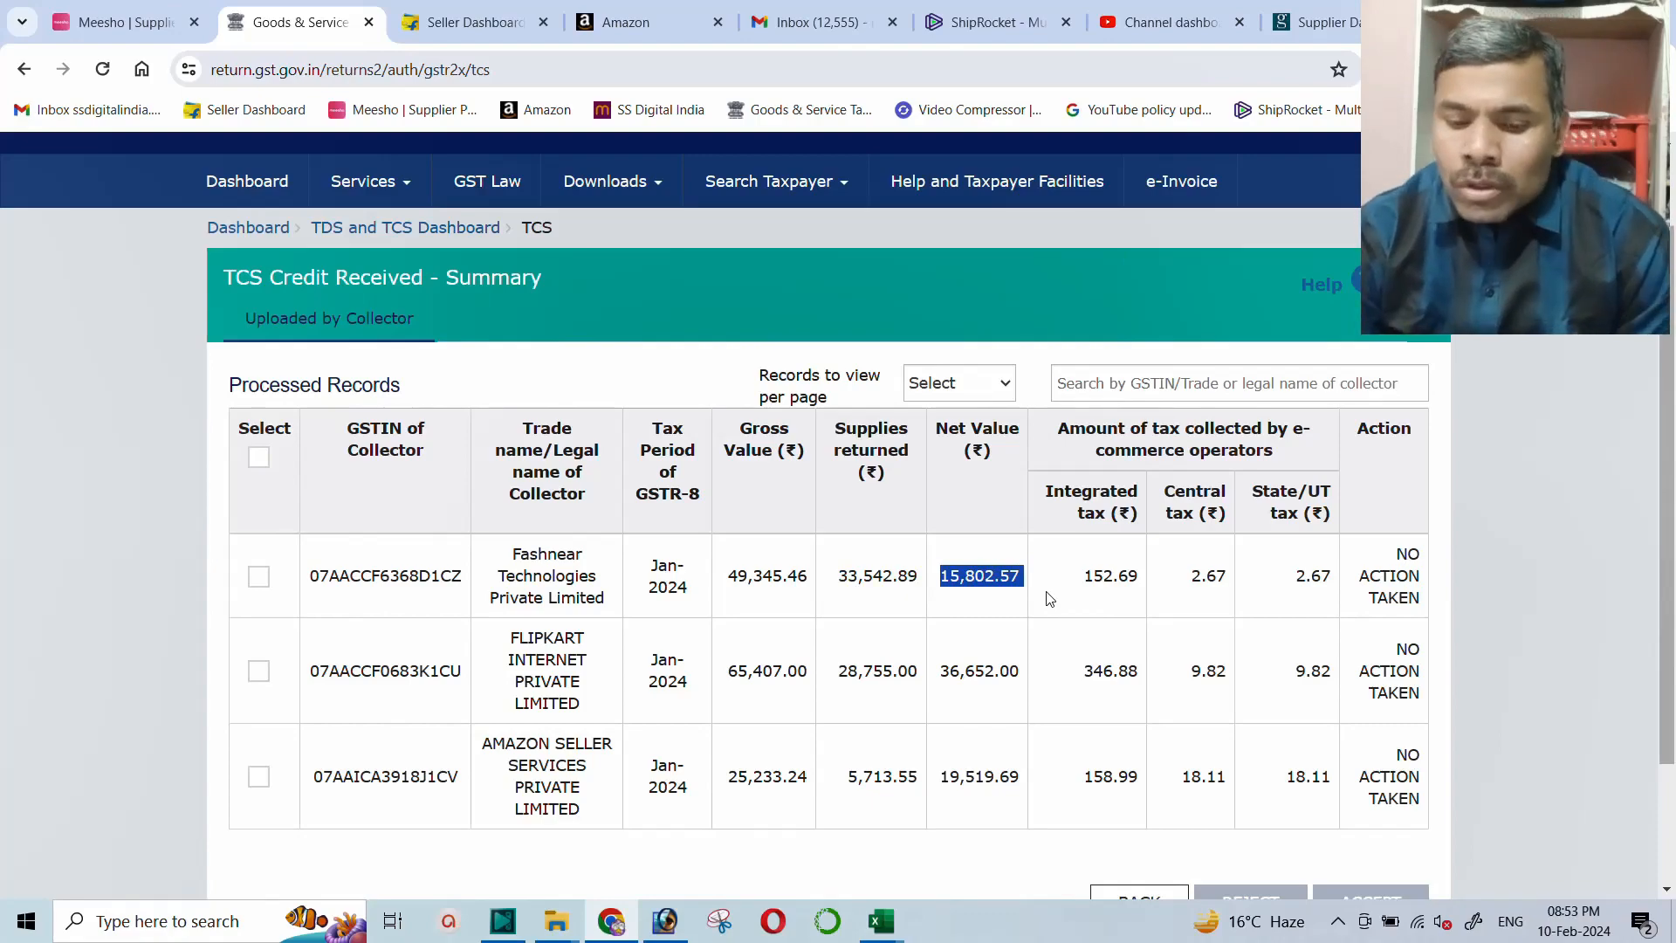
# Switch to the ForwardReports workbook in Excel and fill the taxable total in D155 with green
pyautogui.hotkey('alt', 'Tab')
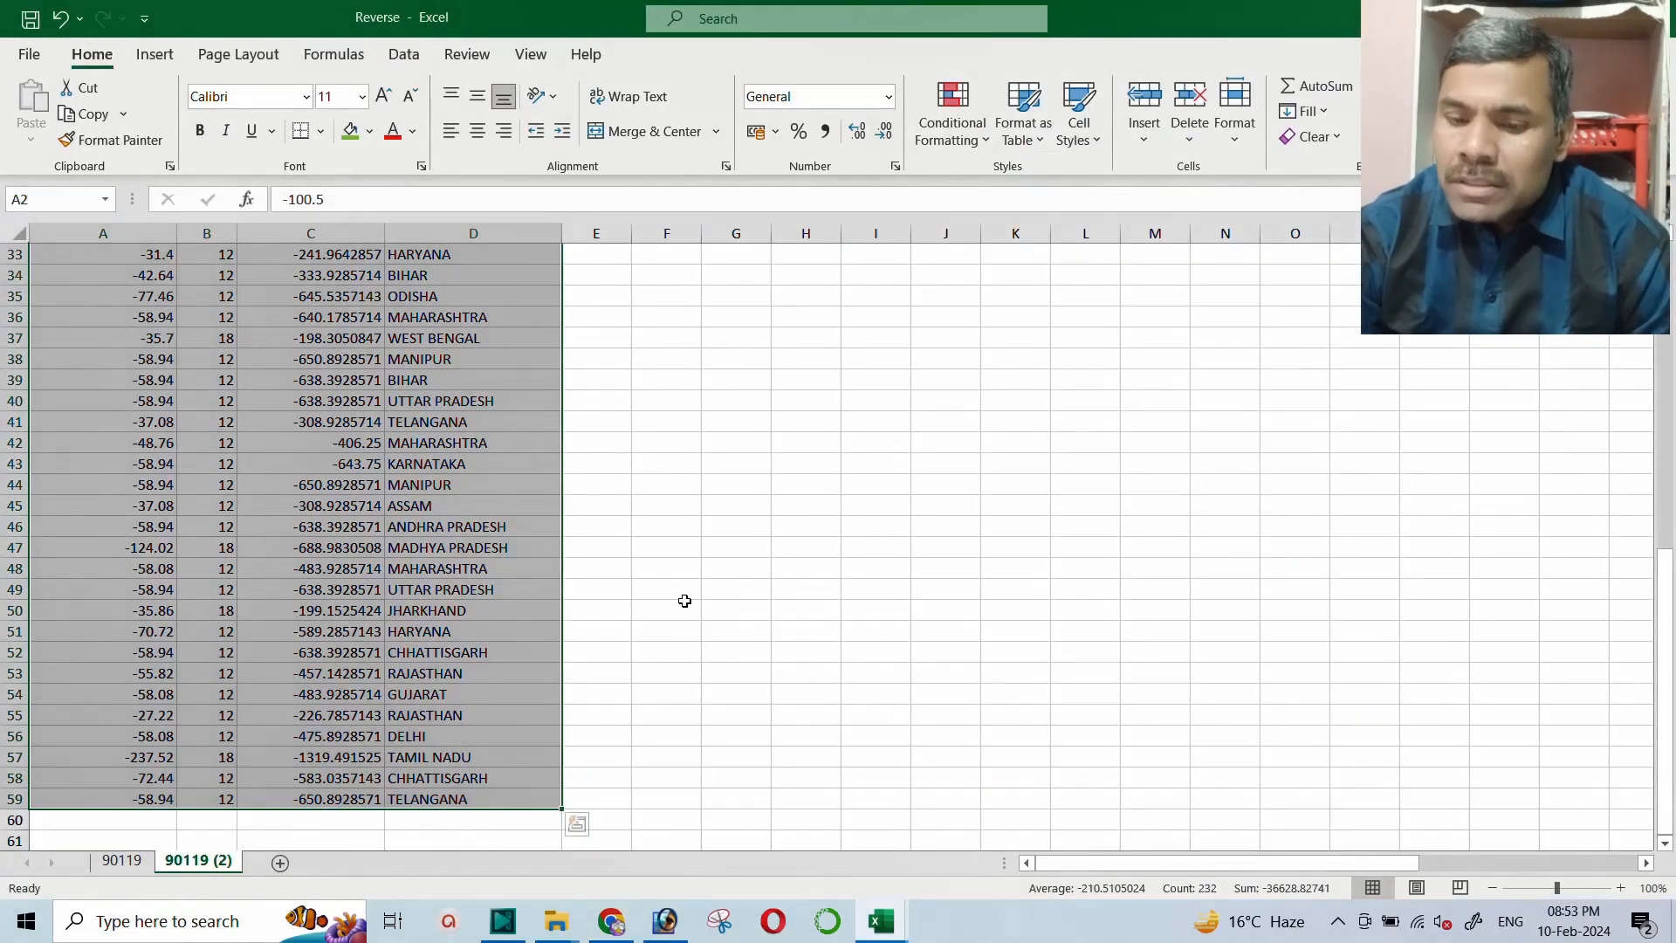
pyautogui.moveTo(885, 908)
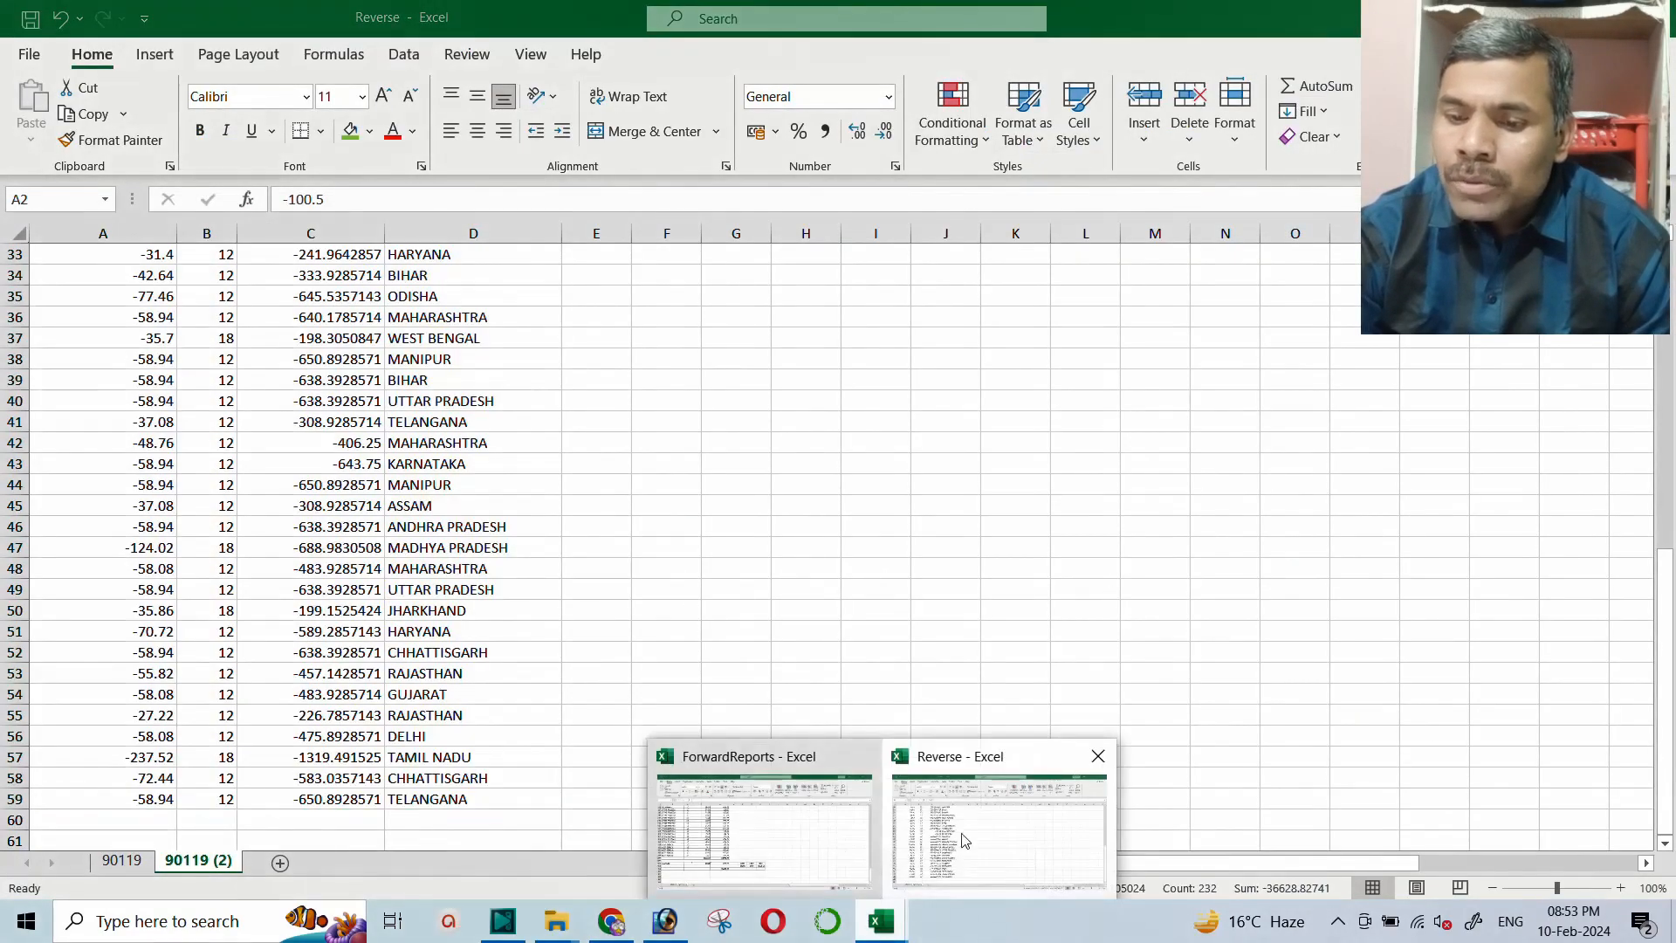
pyautogui.click(808, 829)
pyautogui.click(494, 651)
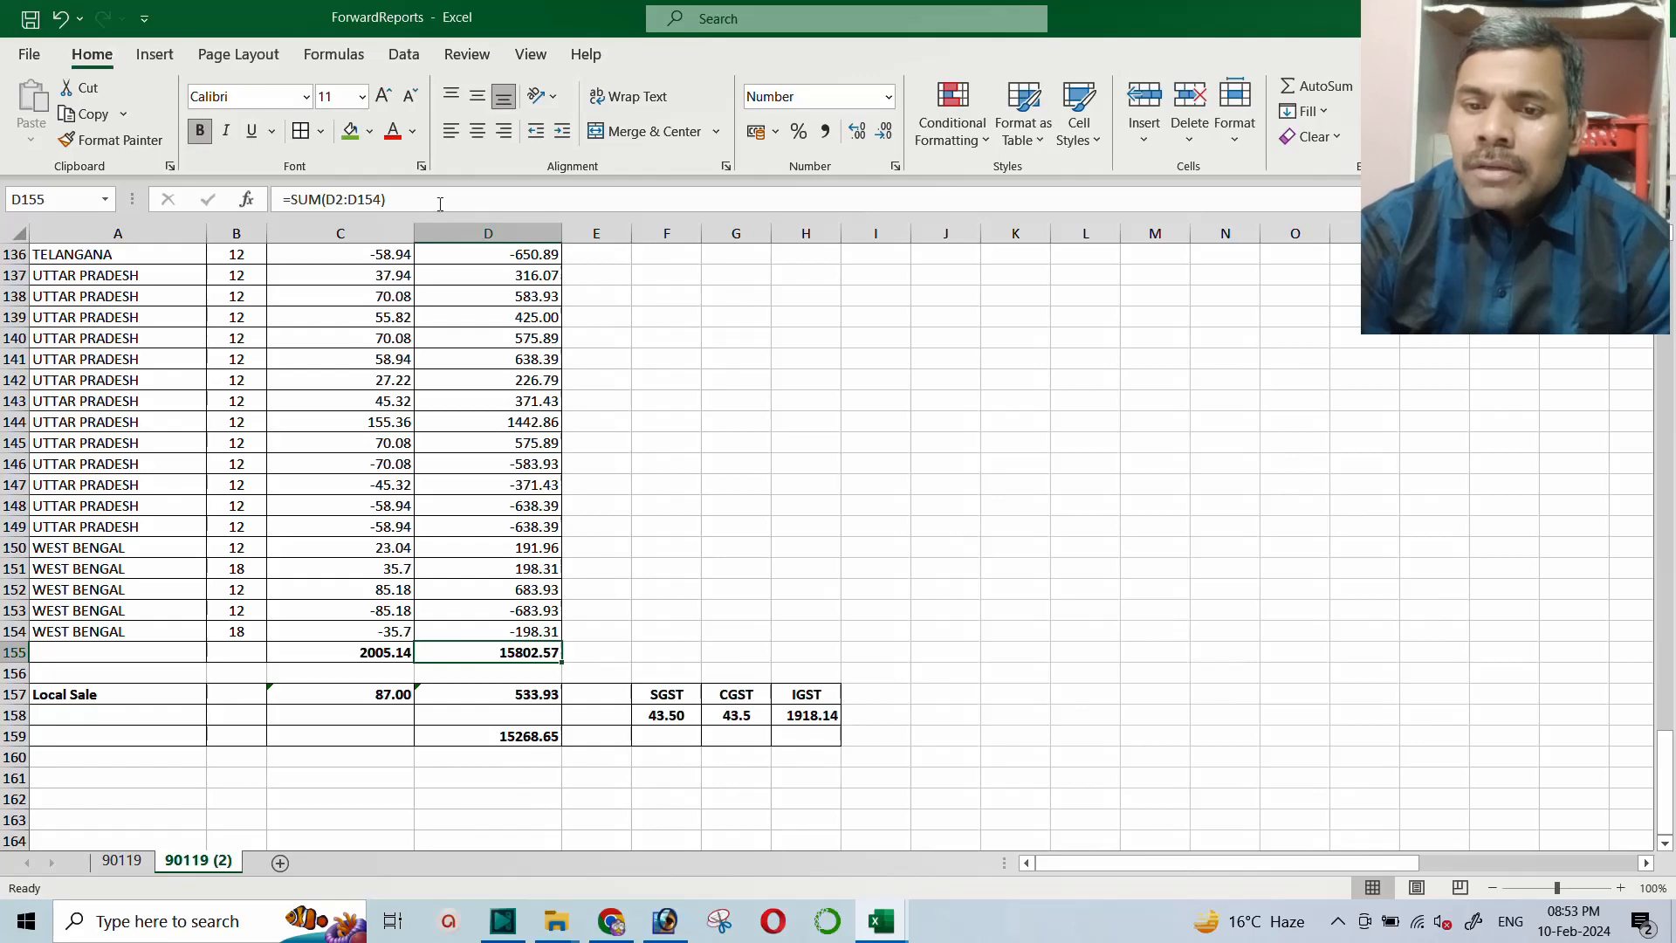
pyautogui.click(350, 131)
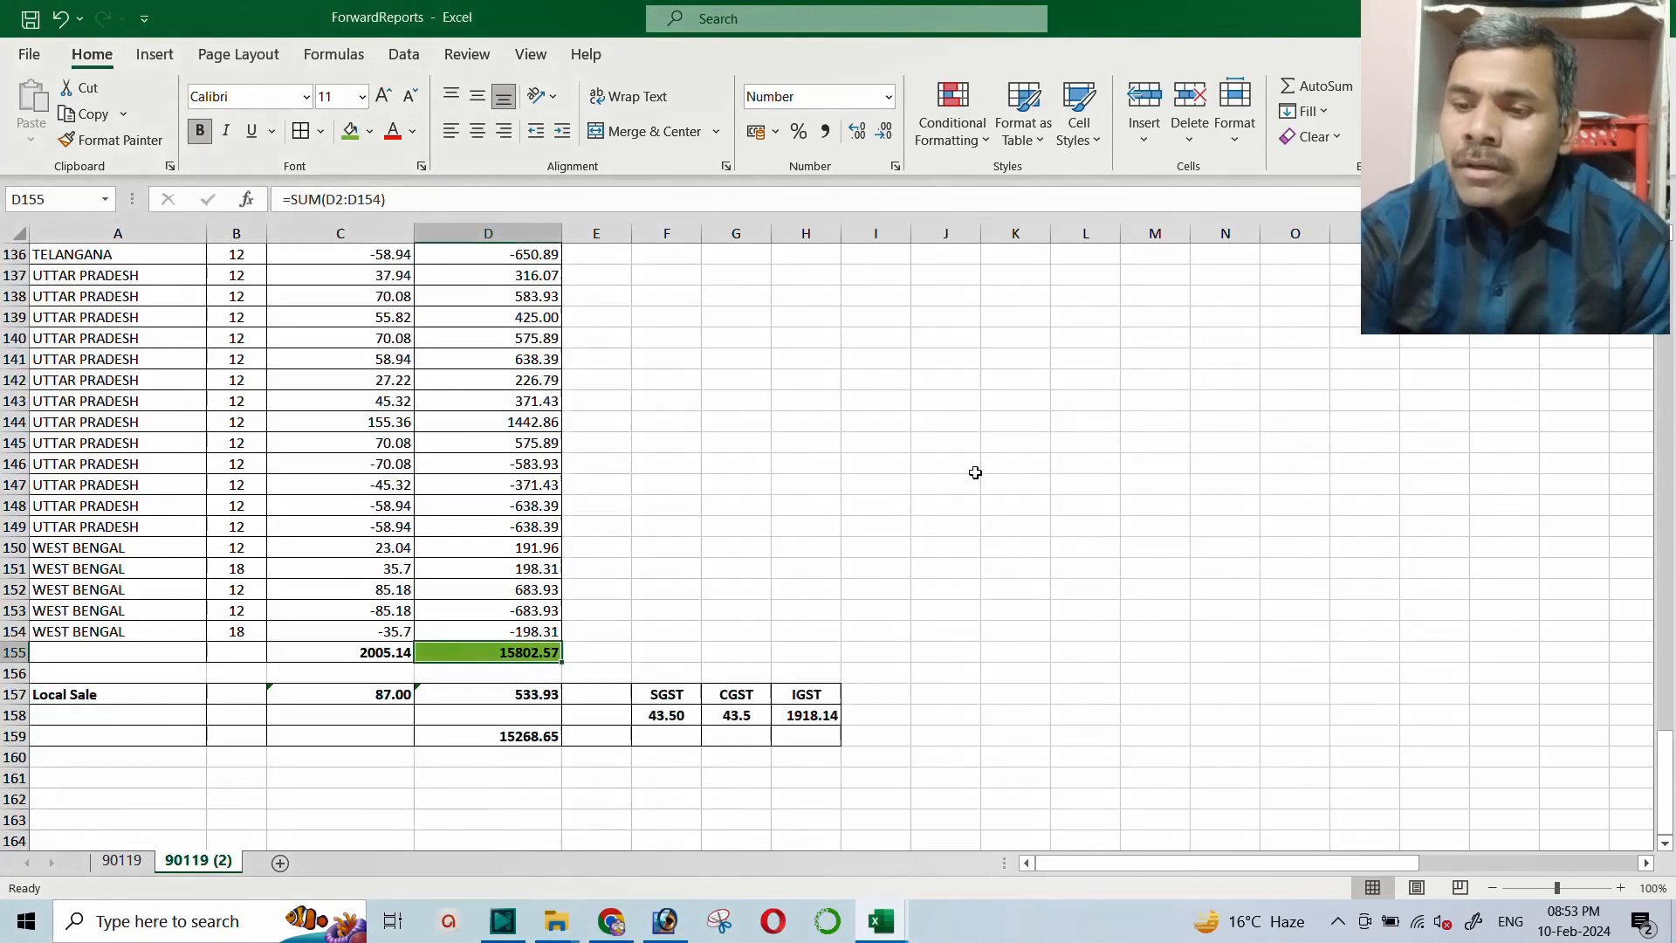
# Compare Fashnear's net value on the GST portal in Chrome with D155 in Excel, and check its integrated tax amount
pyautogui.hotkey('alt', 'Tab')
pyautogui.hotkey('alt', 'Tab')
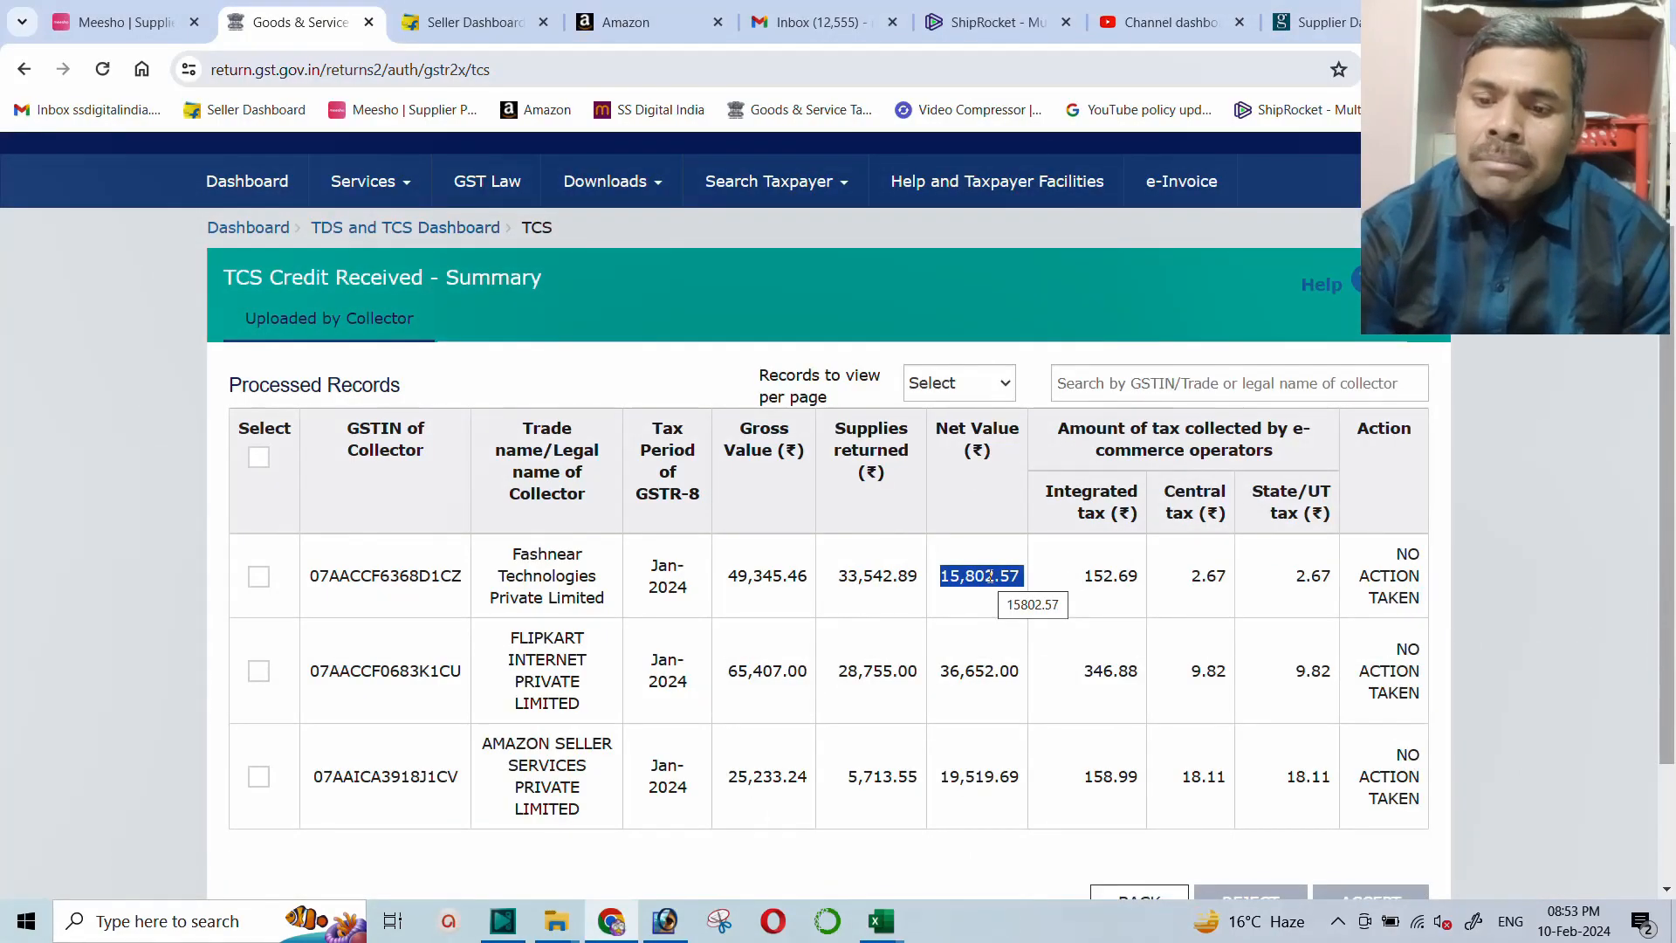
pyautogui.hotkey('alt', 'Tab')
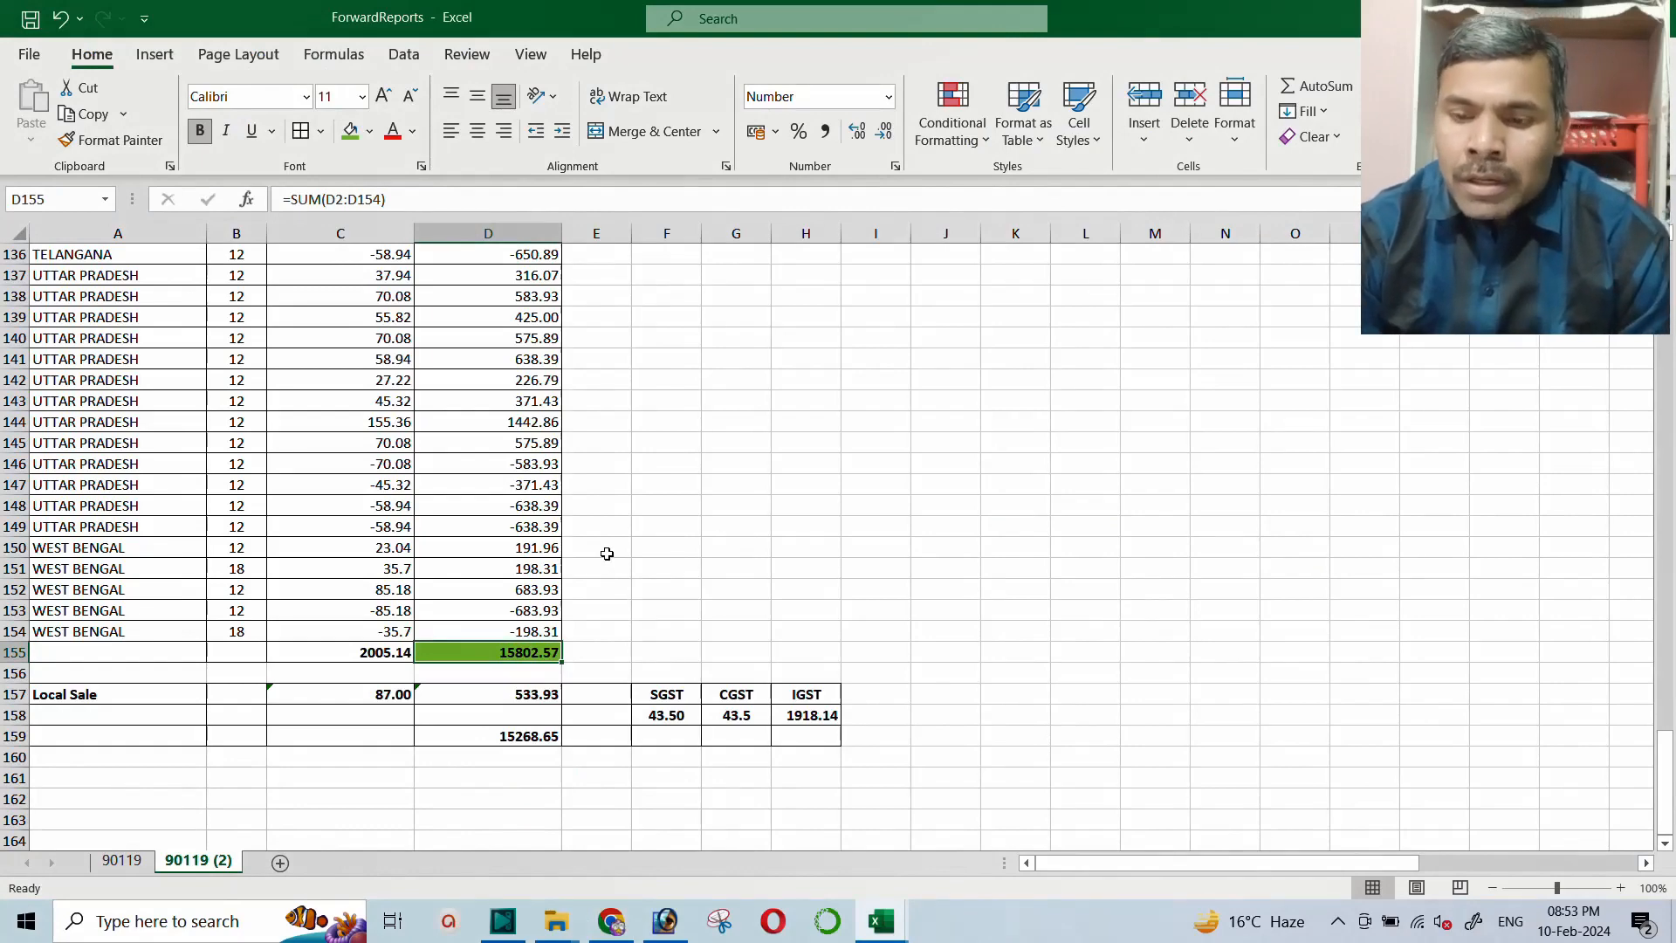
pyautogui.hotkey('alt', 'Tab')
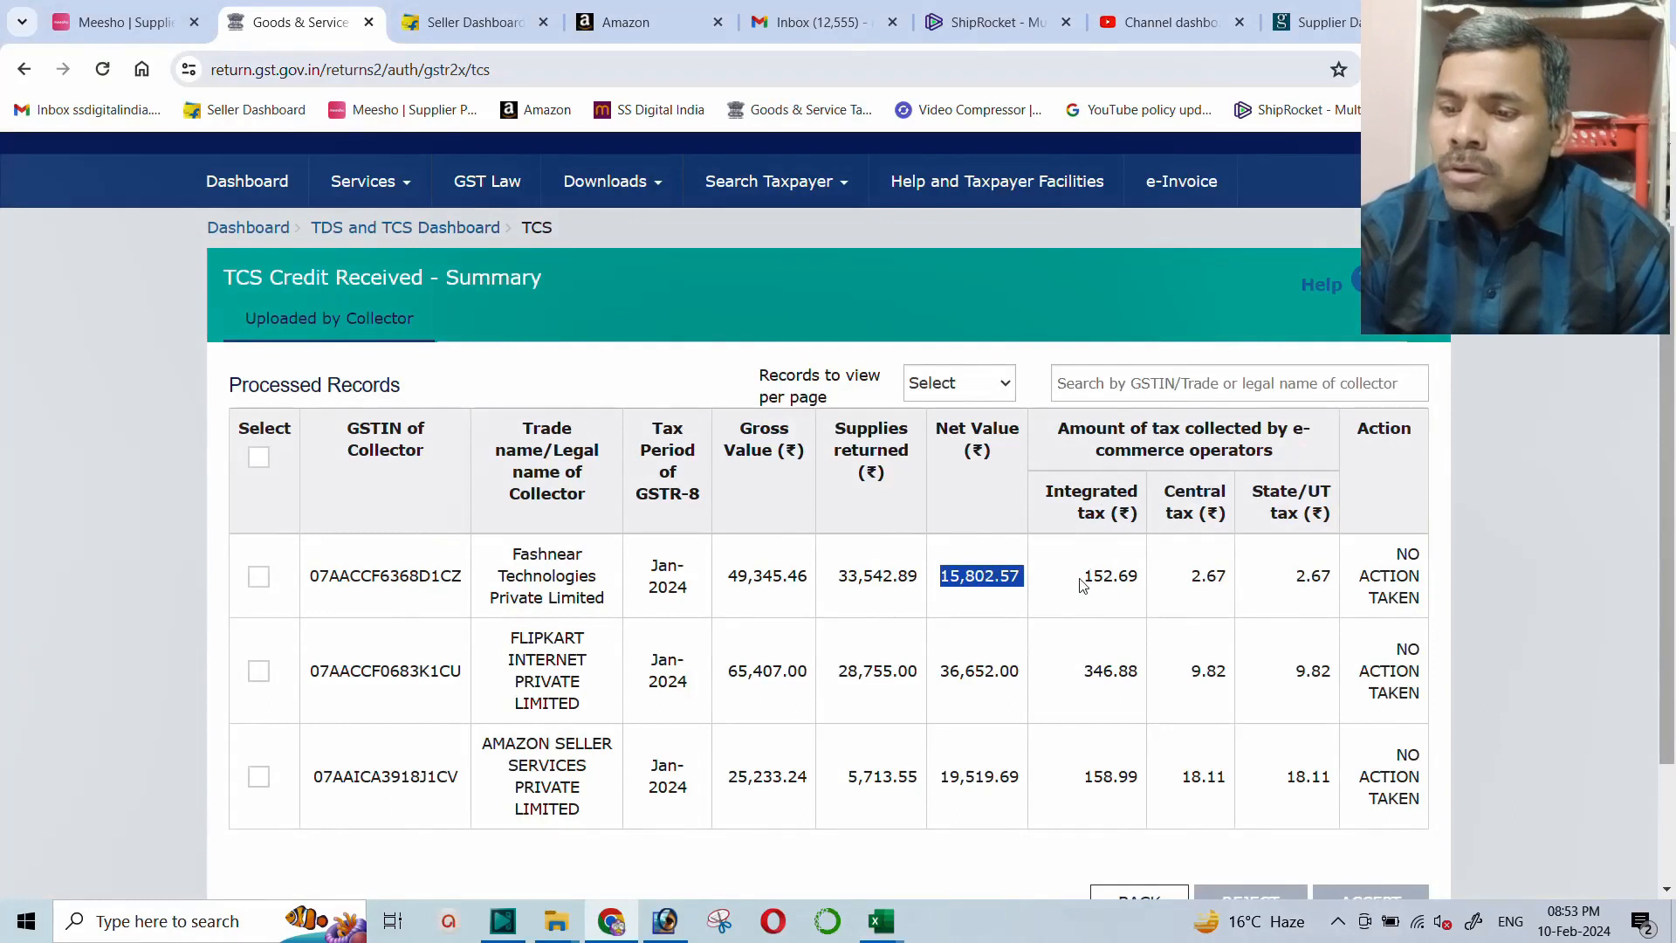
pyautogui.moveTo(1088, 575); pyautogui.dragTo(1125, 574)
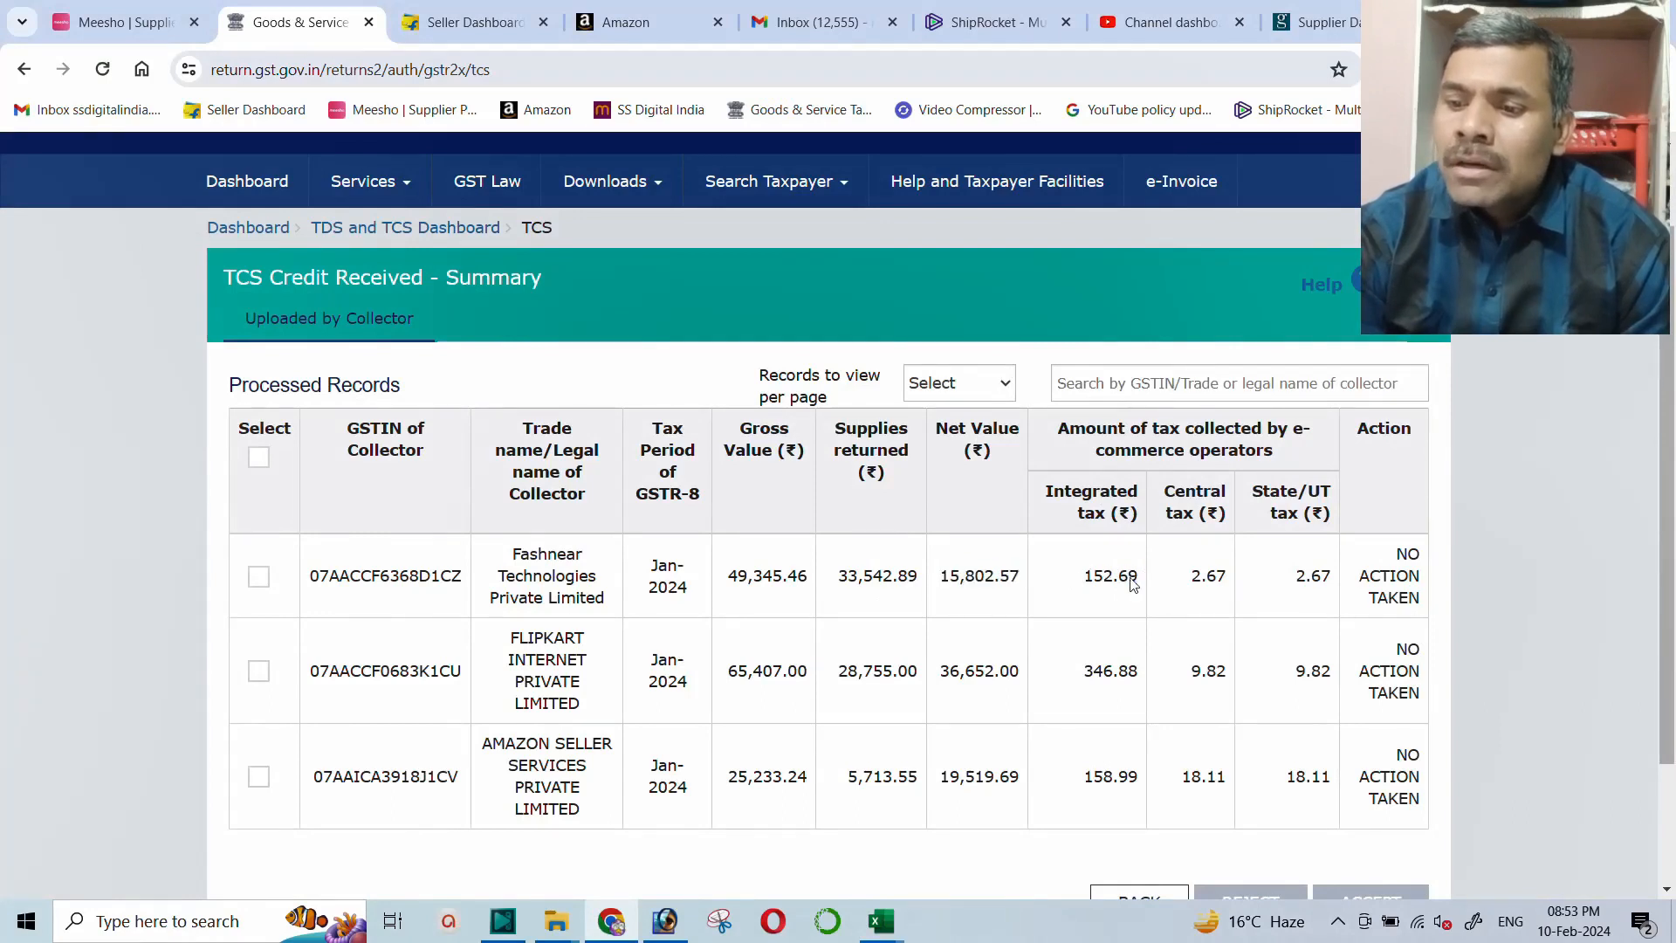
pyautogui.doubleClick(1110, 575)
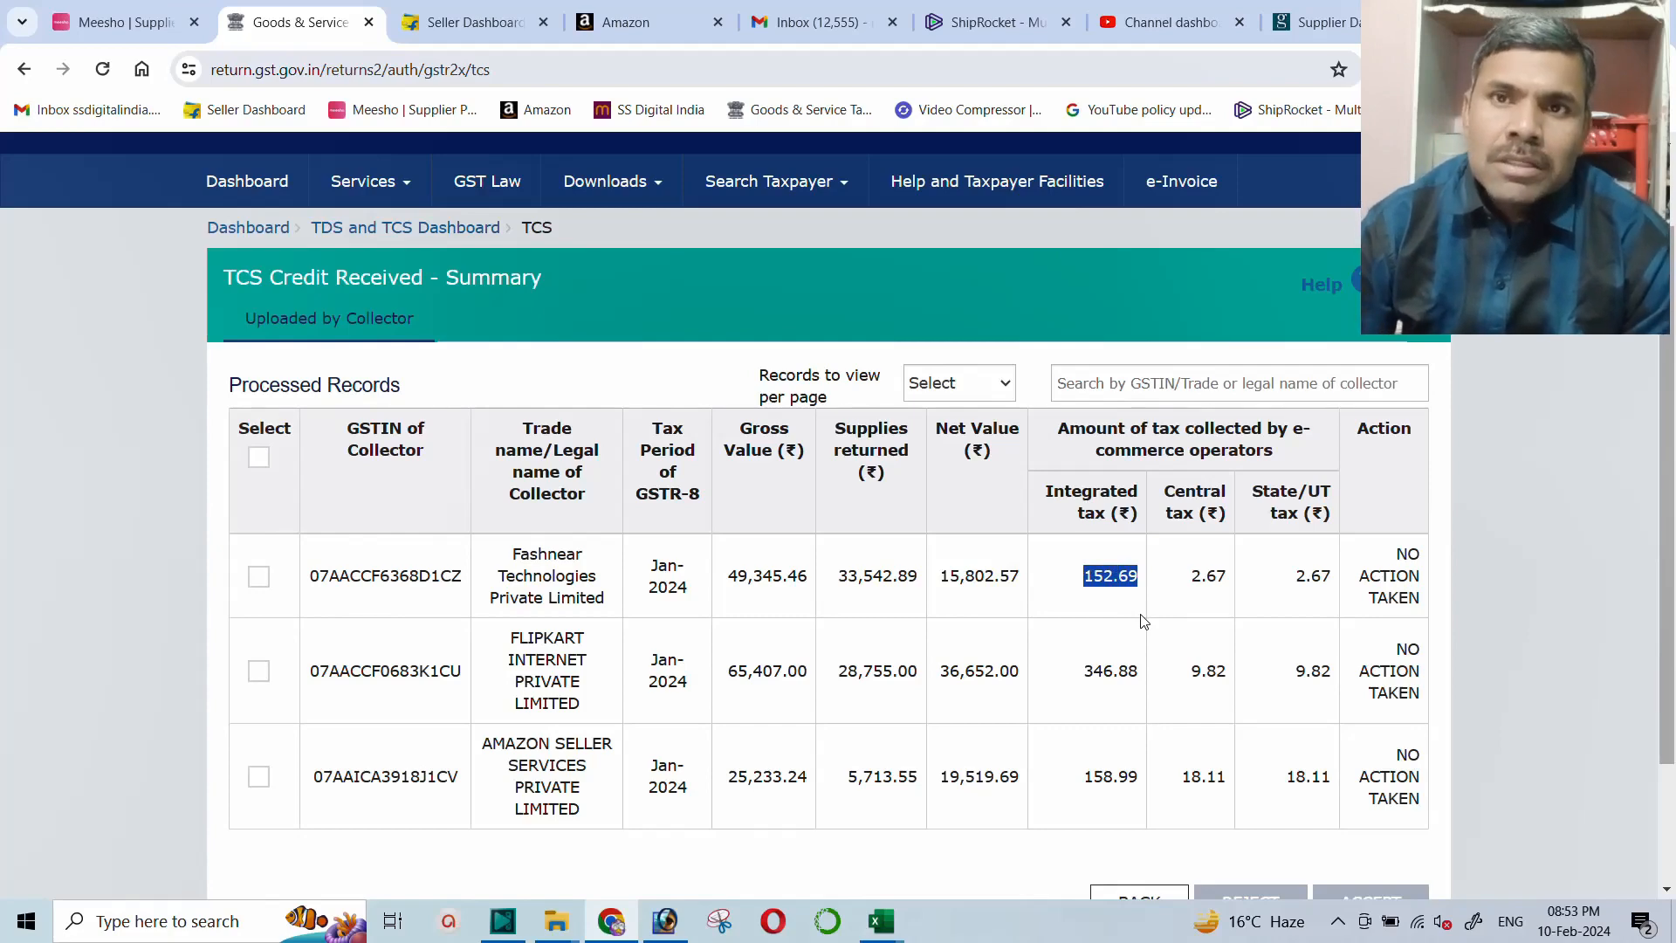
# Switch to the ForwardReports workbook in Excel and calculate 1% of the interstate sale in D161 with =D159*1%
pyautogui.hotkey('alt', 'Tab')
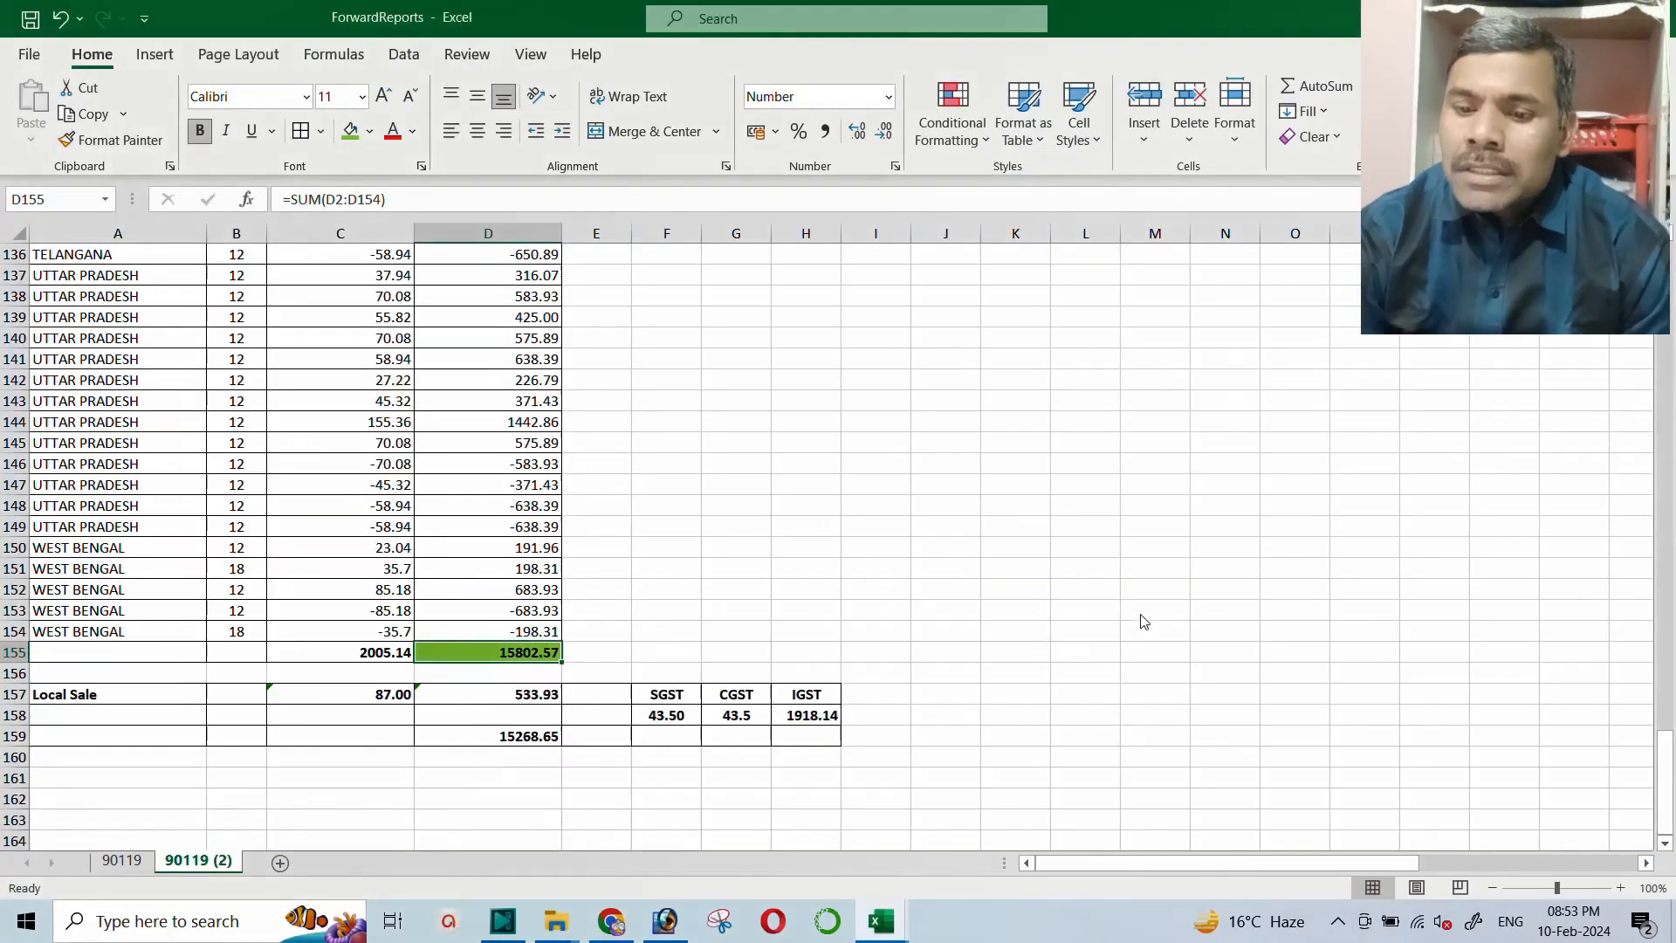
pyautogui.click(508, 738)
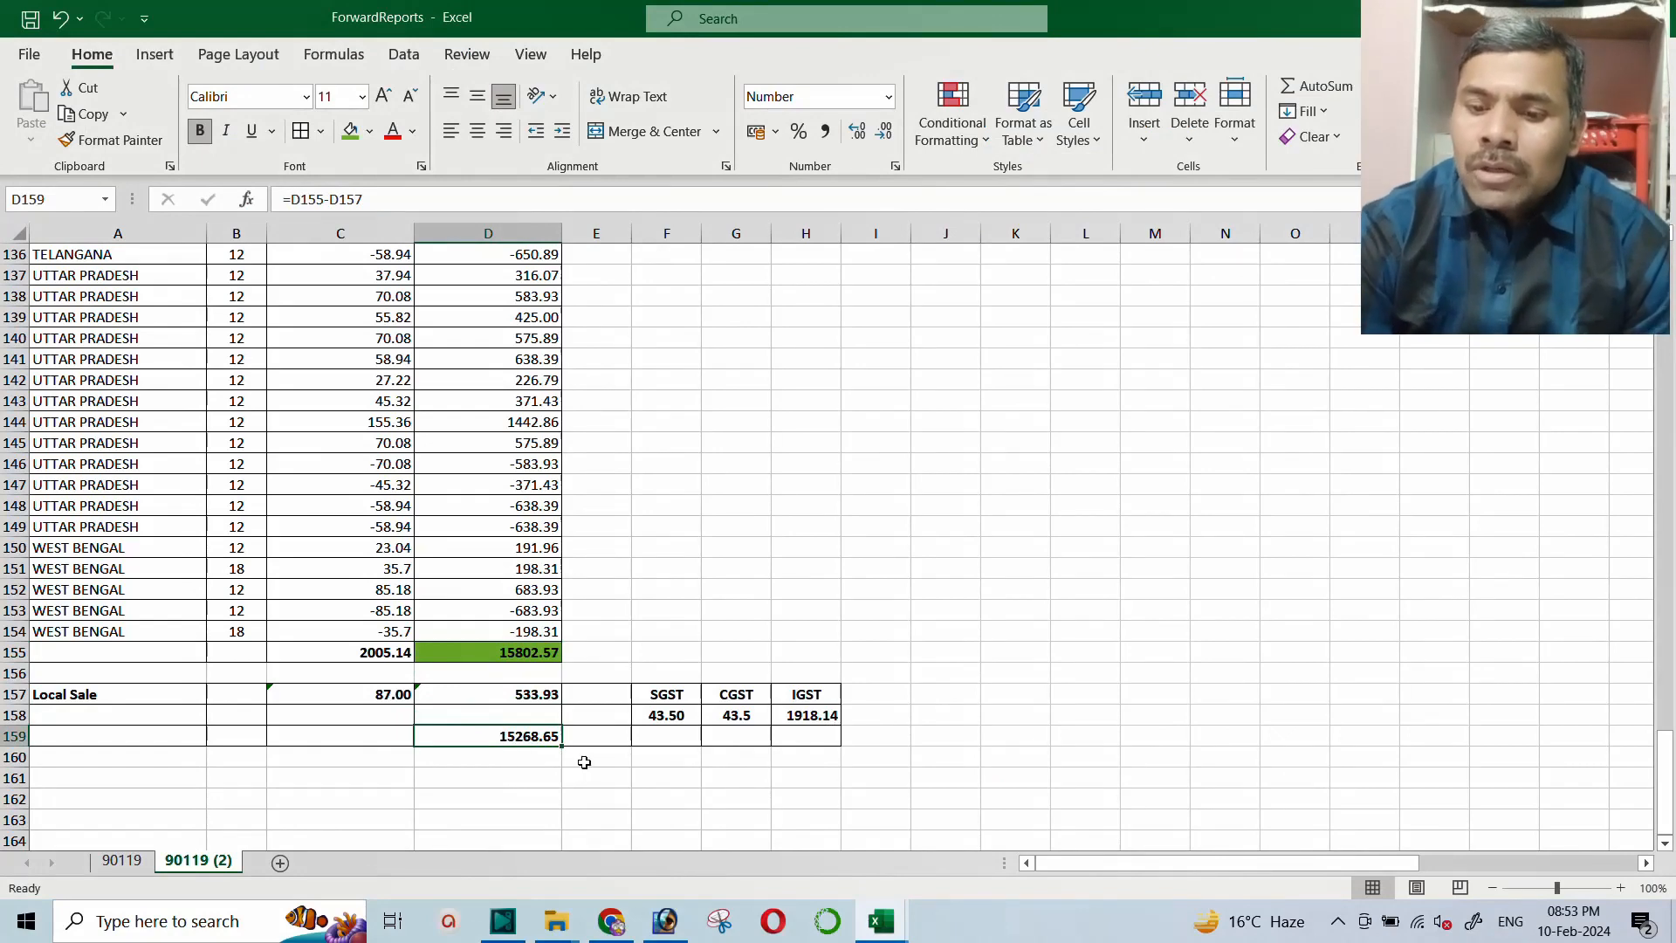
pyautogui.press('Down')
pyautogui.press('Down')
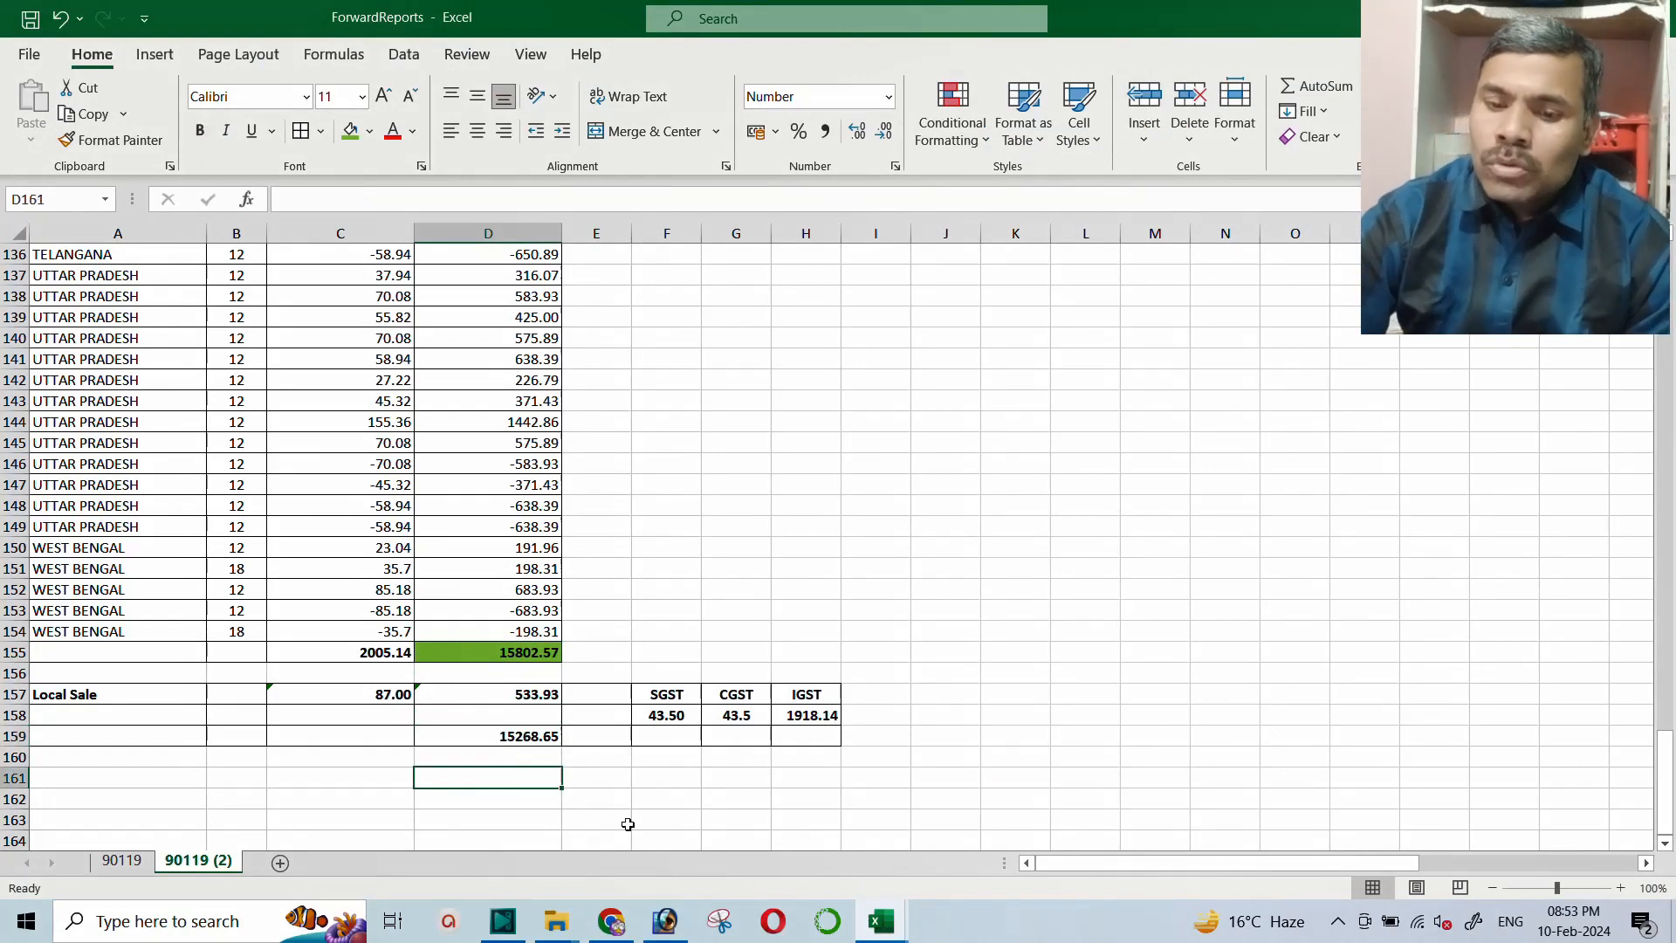
pyautogui.write('=')
pyautogui.press('Up')
pyautogui.press('Up')
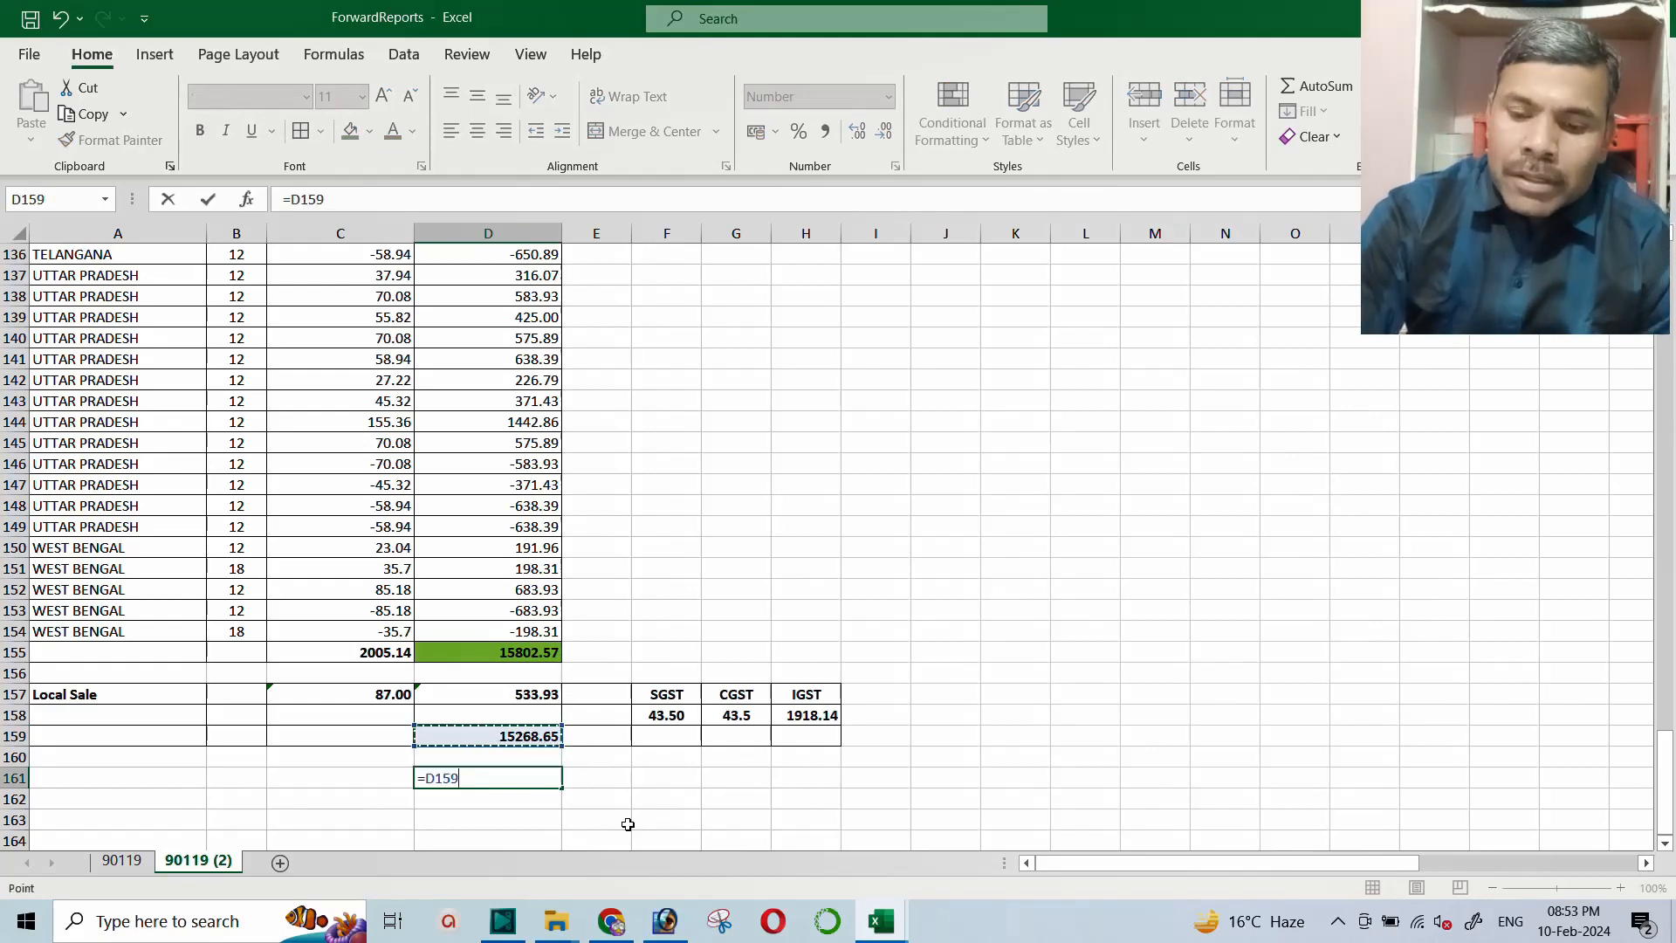
pyautogui.write('*')
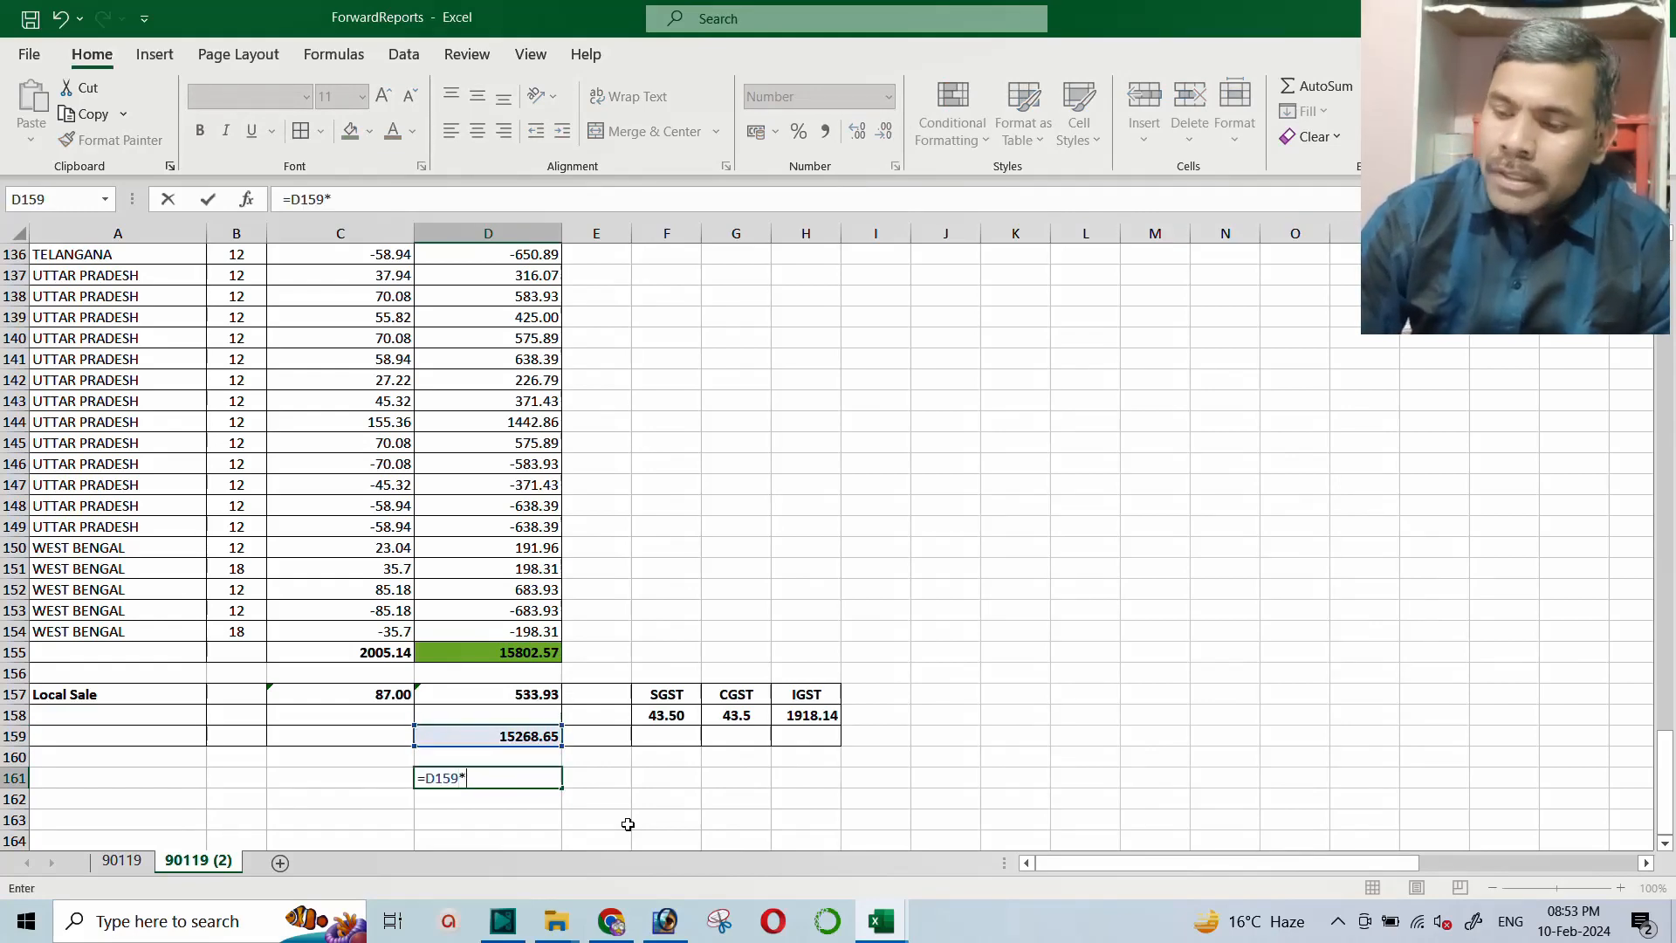
pyautogui.write('1')
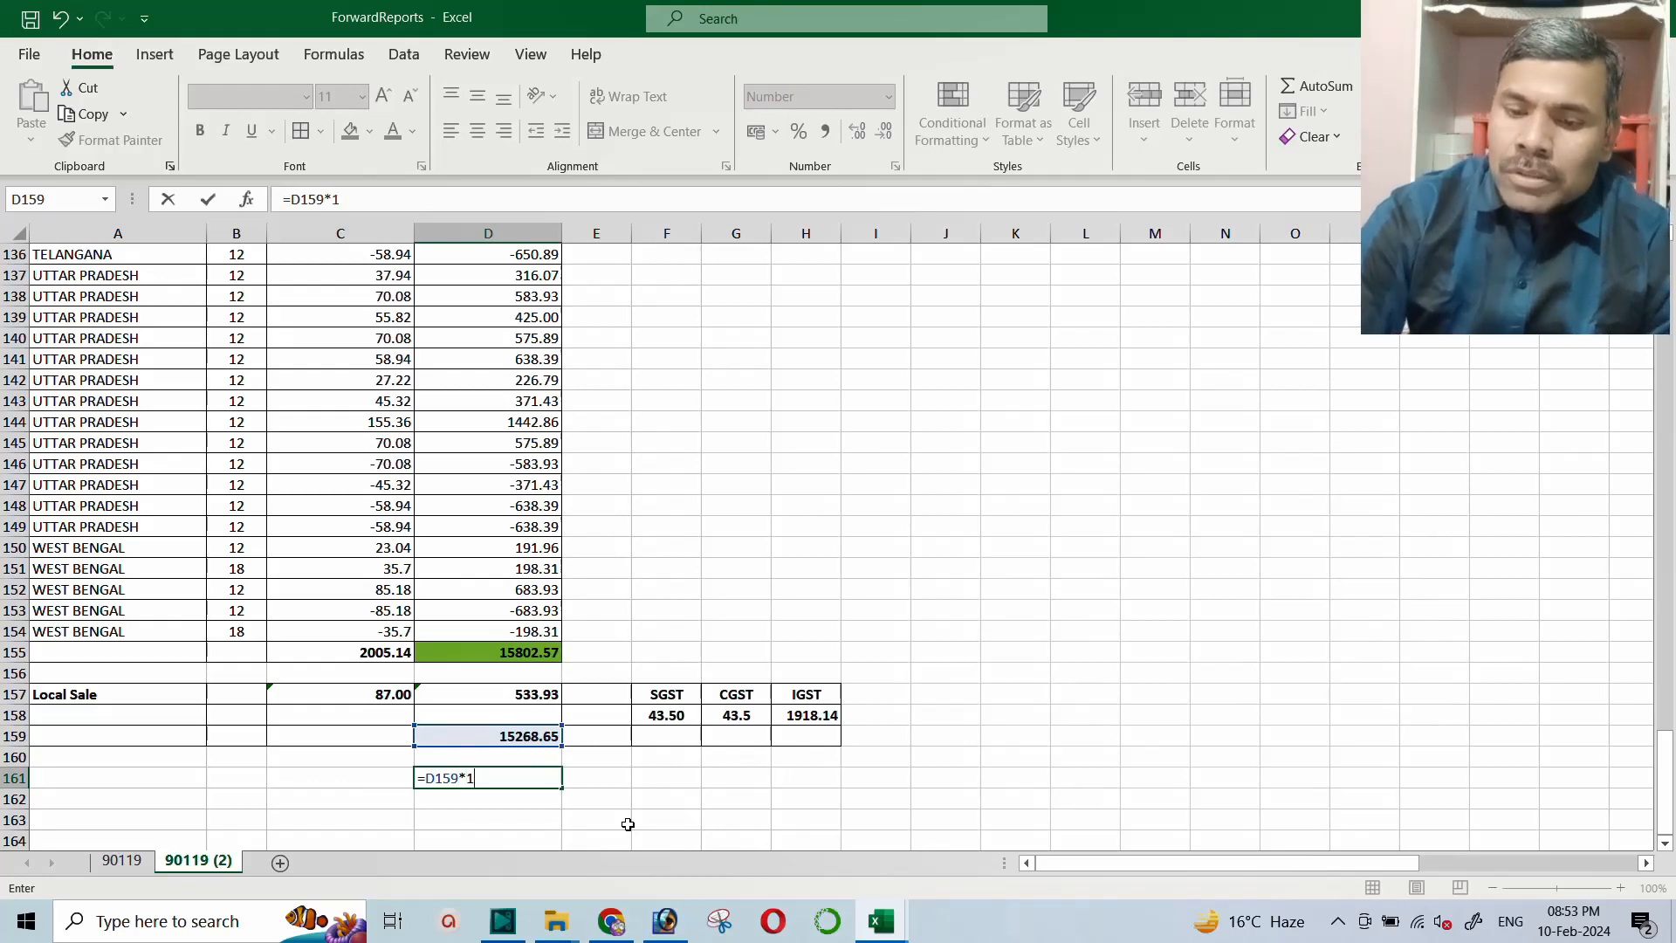
pyautogui.write('%')
pyautogui.press('Return')
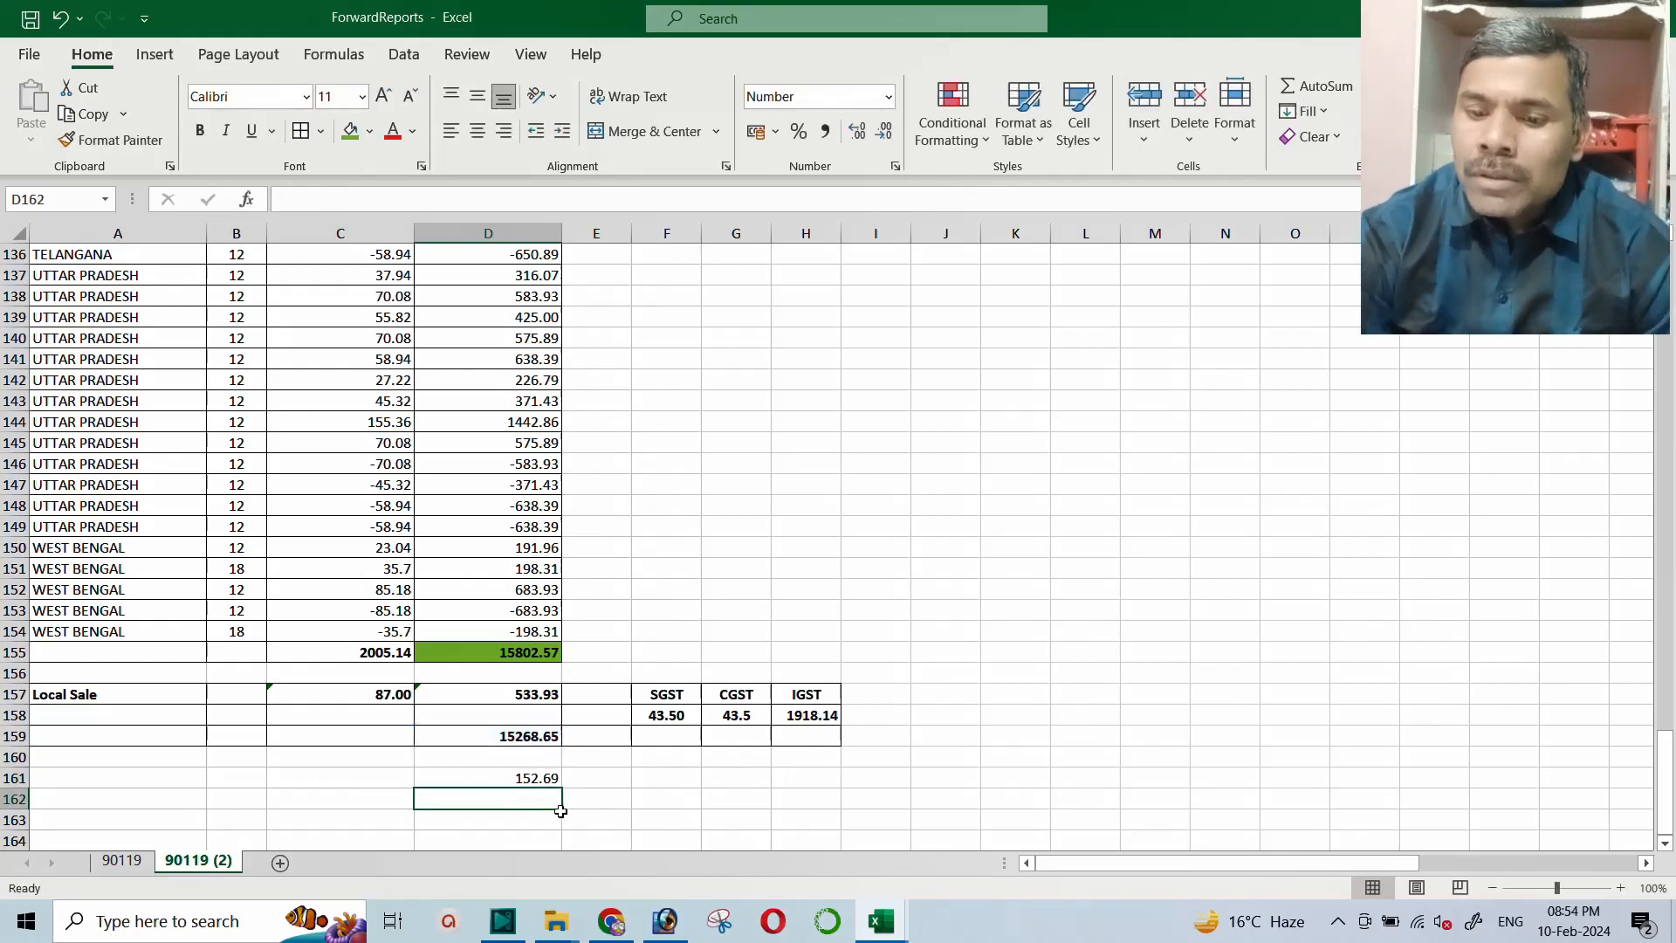
# Make the amount in D161 bold and enter the label TCS beside it in C161
pyautogui.click(529, 782)
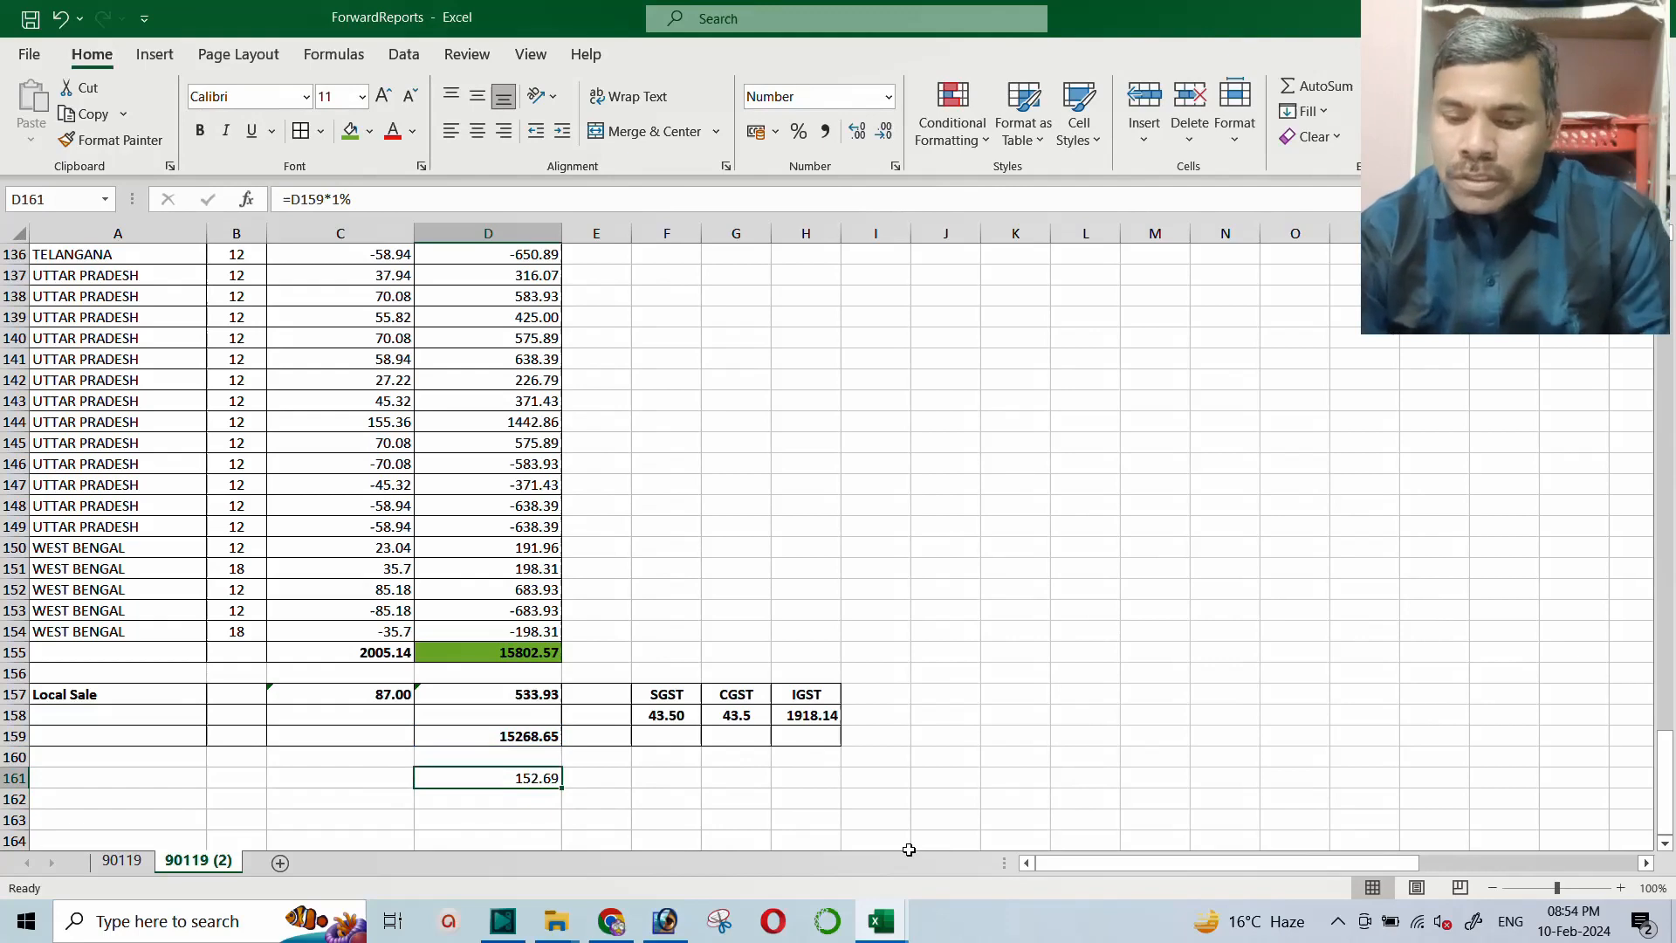
pyautogui.click(360, 774)
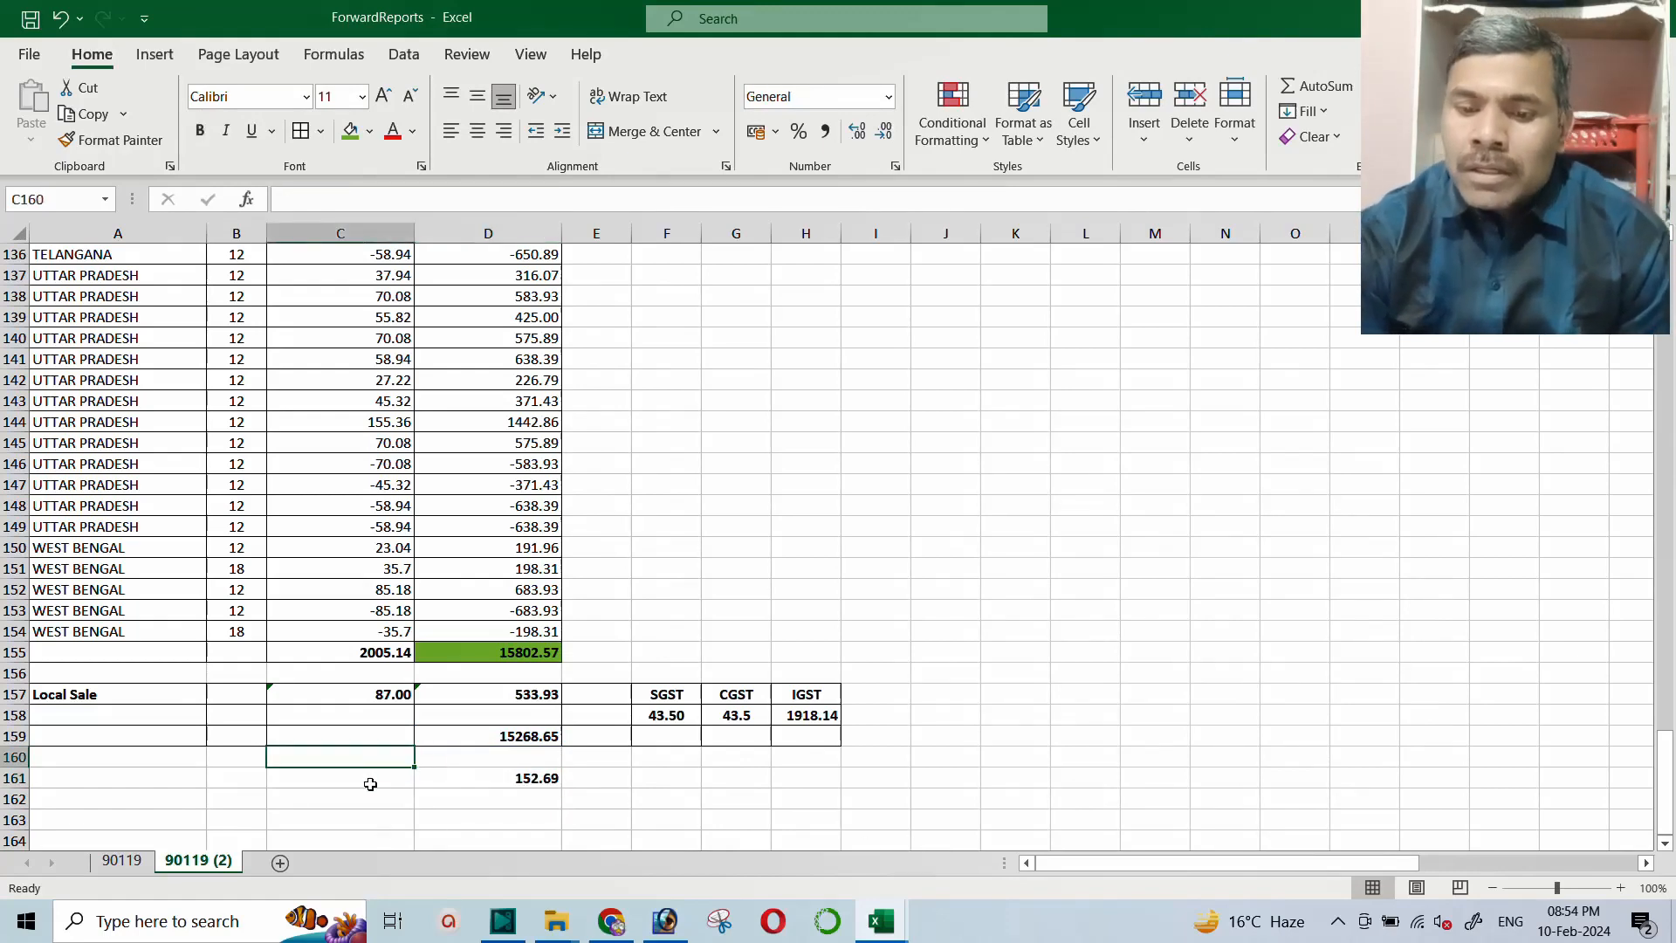
pyautogui.write('TCS')
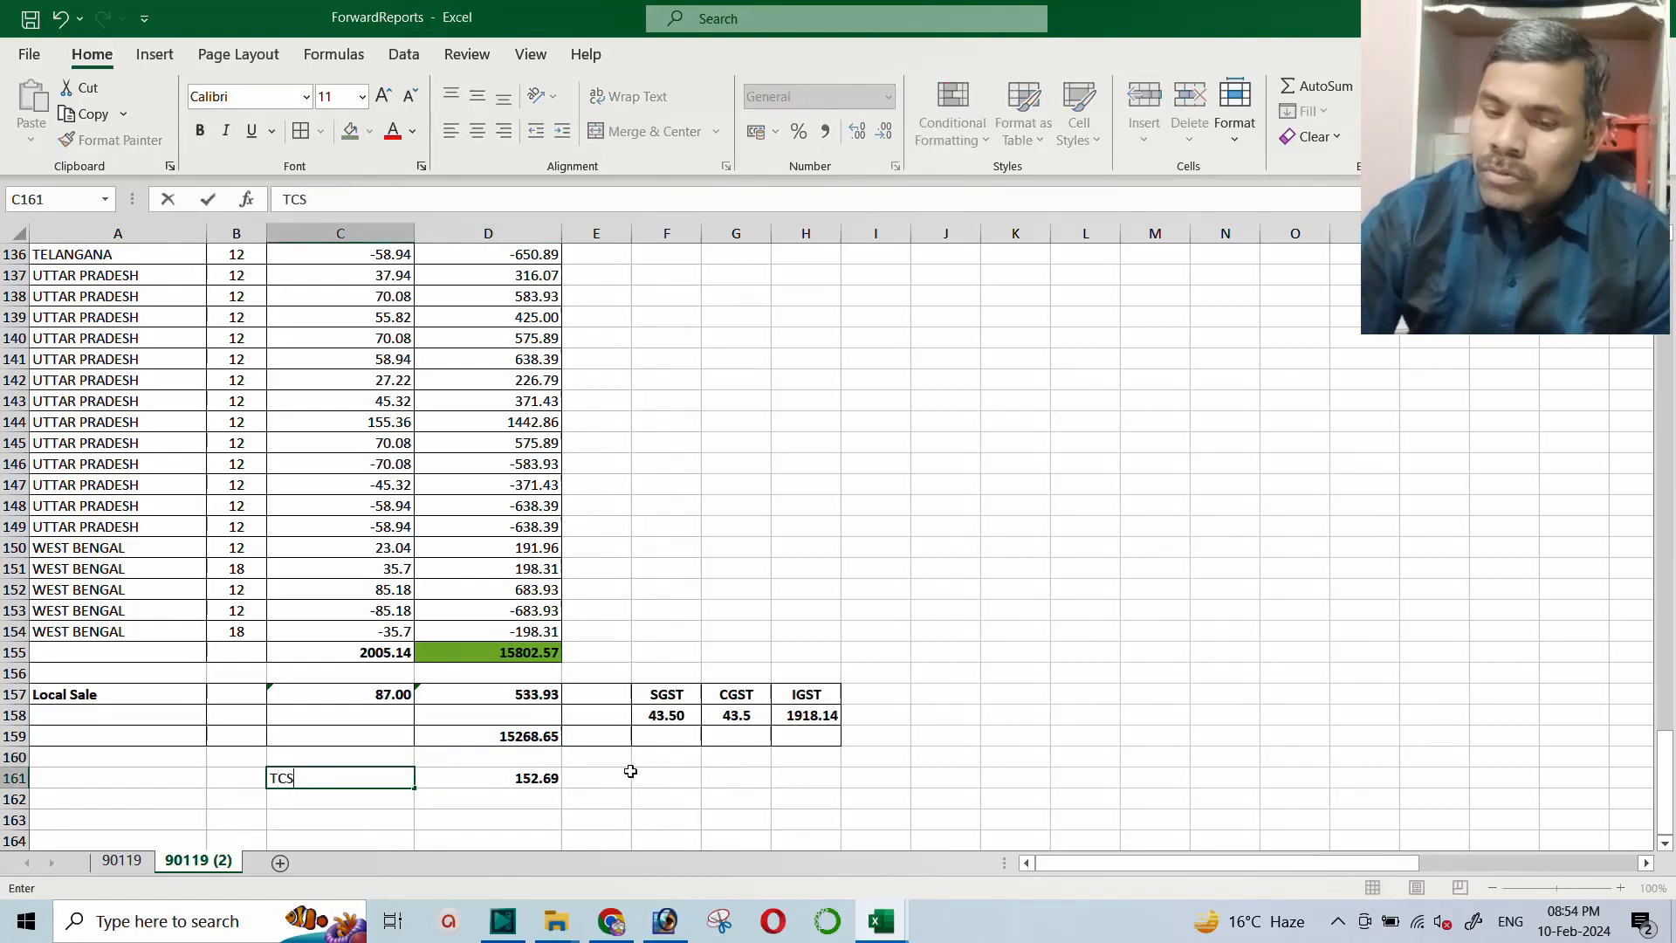
pyautogui.press('Return')
pyautogui.click(358, 777)
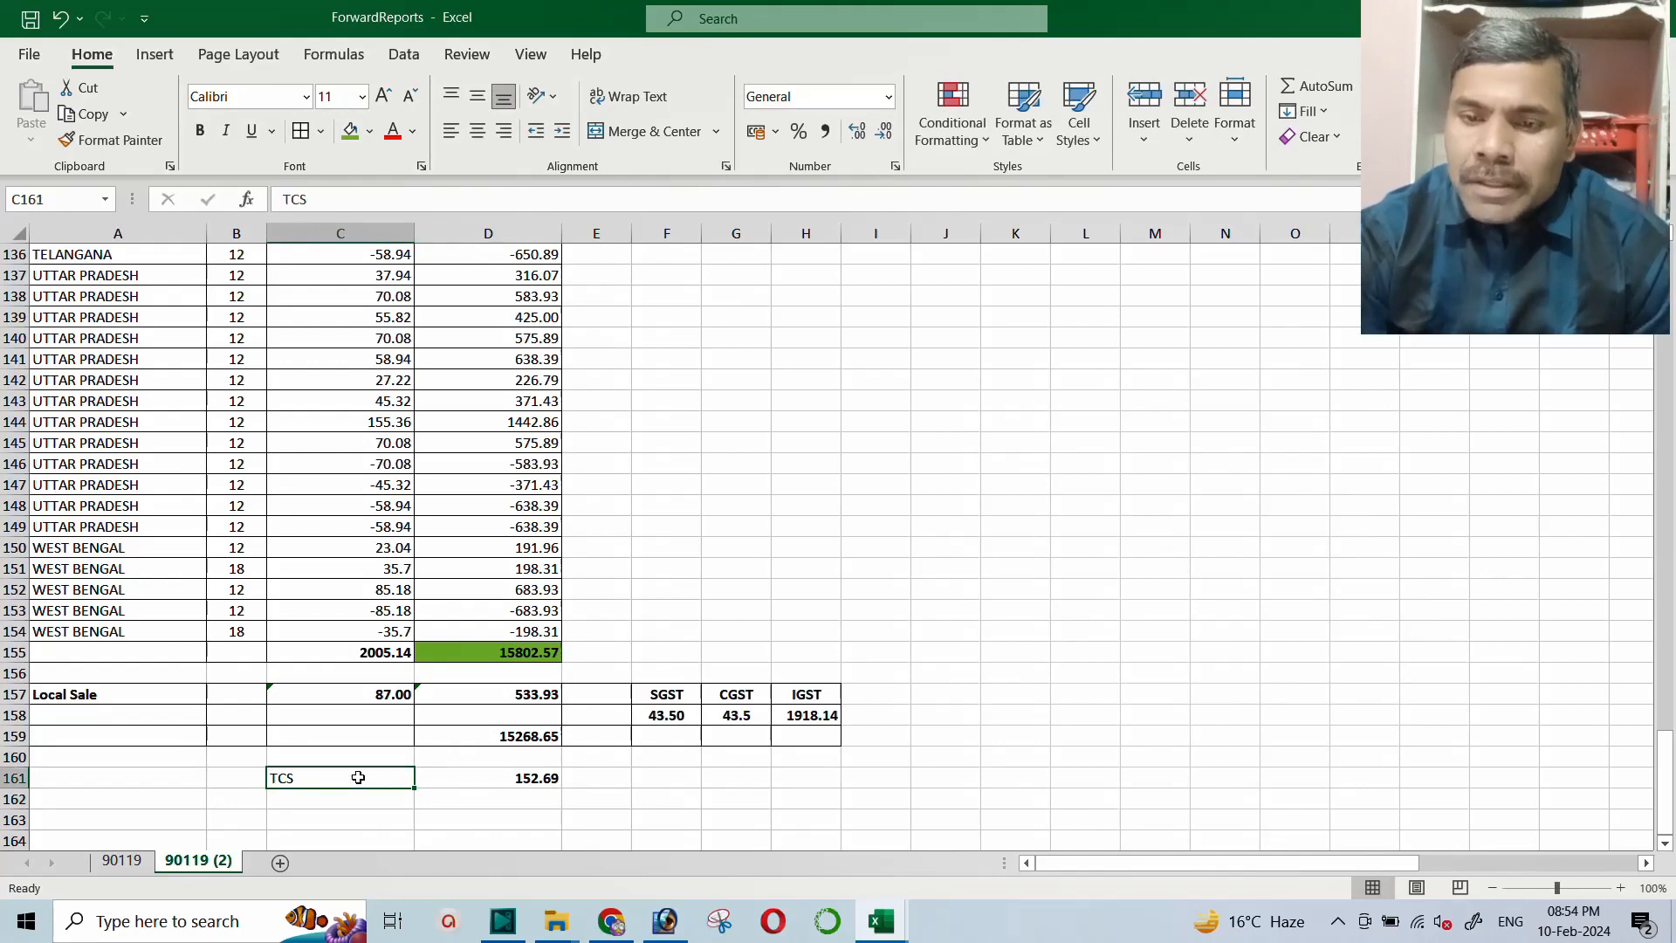
# Right-align and bold the TCS label in C161, and check Fashnear's integrated tax on the GST portal in Chrome
pyautogui.click(504, 132)
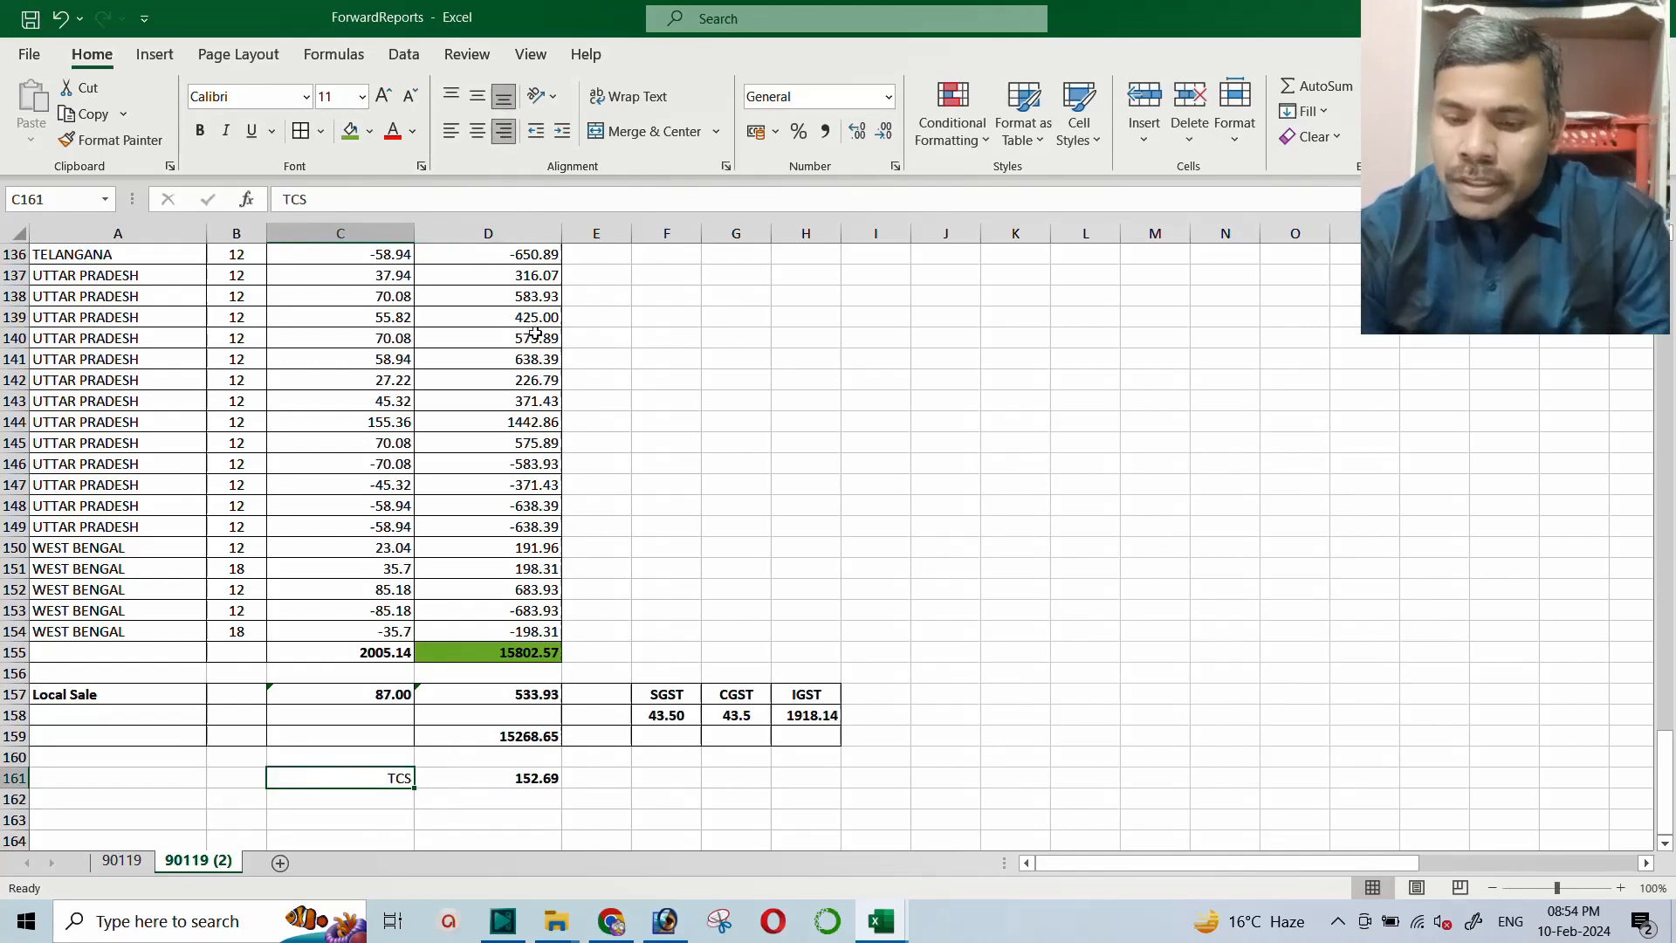
pyautogui.hotkey('alt', 'Tab')
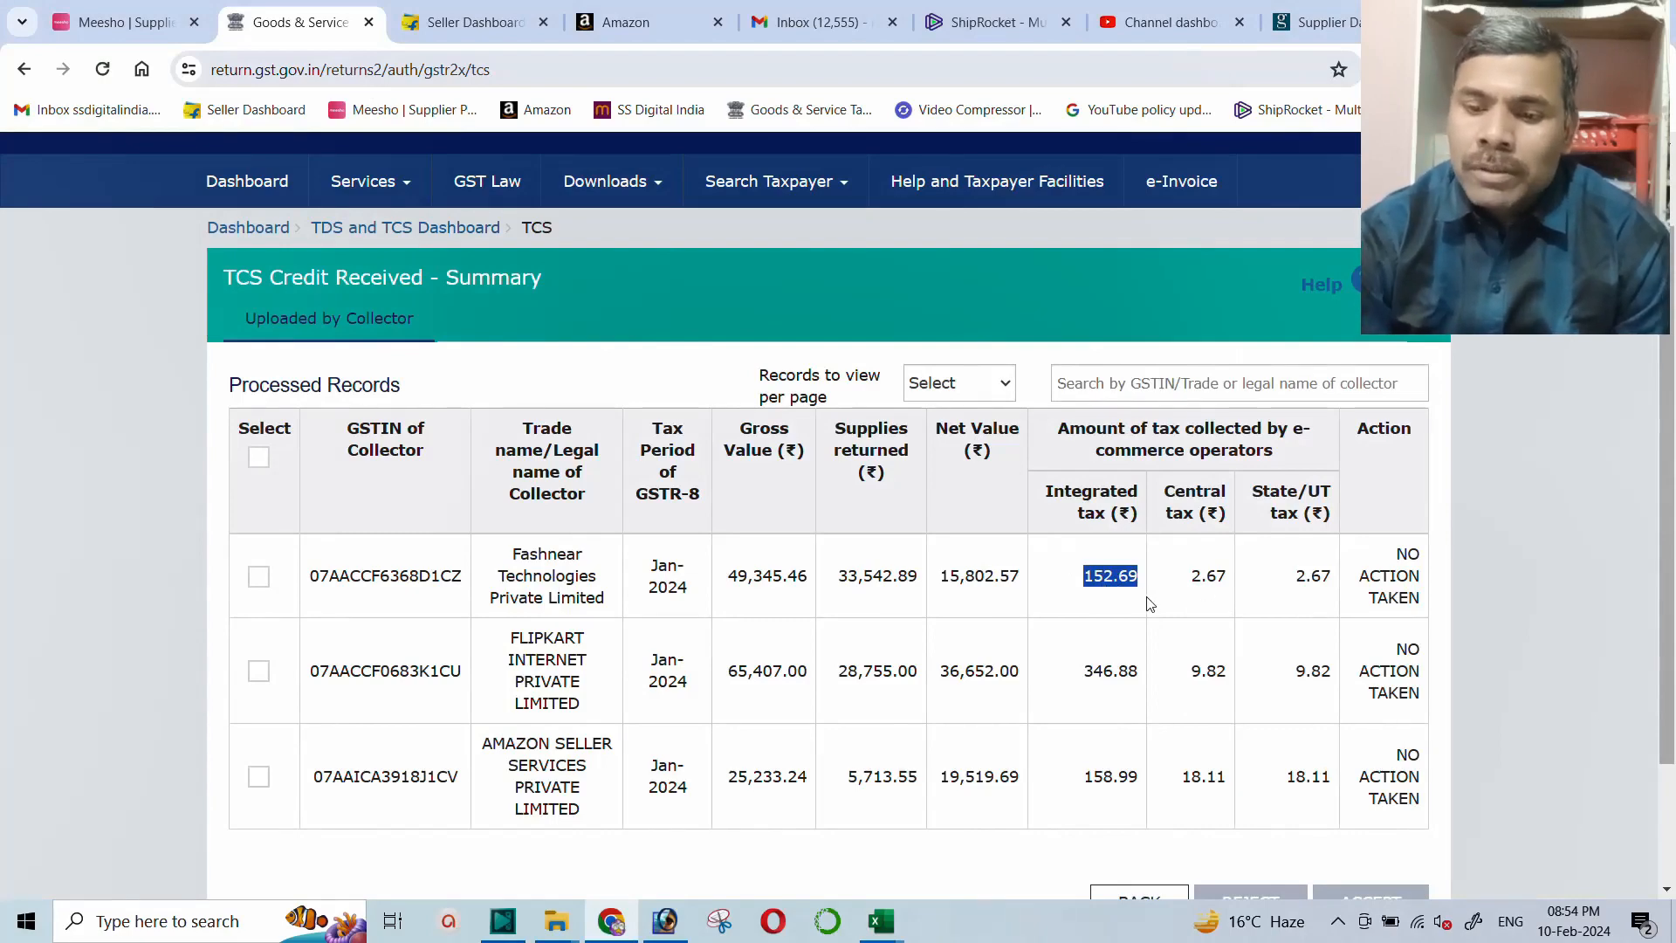
pyautogui.hotkey('alt', 'Tab')
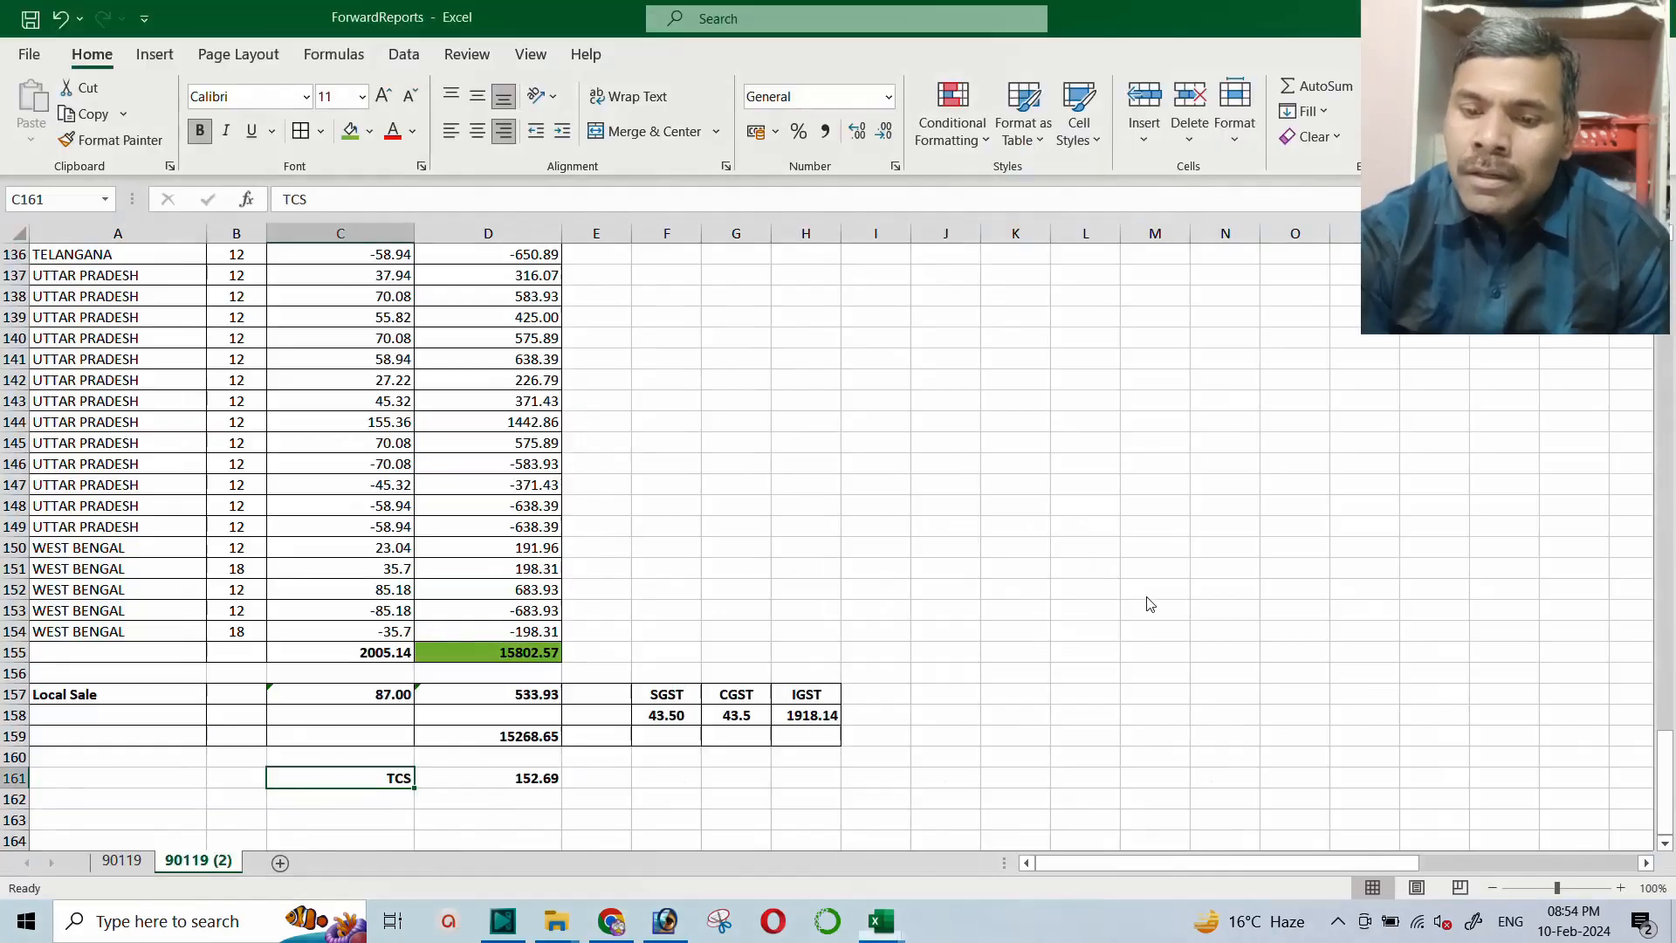
pyautogui.click(648, 778)
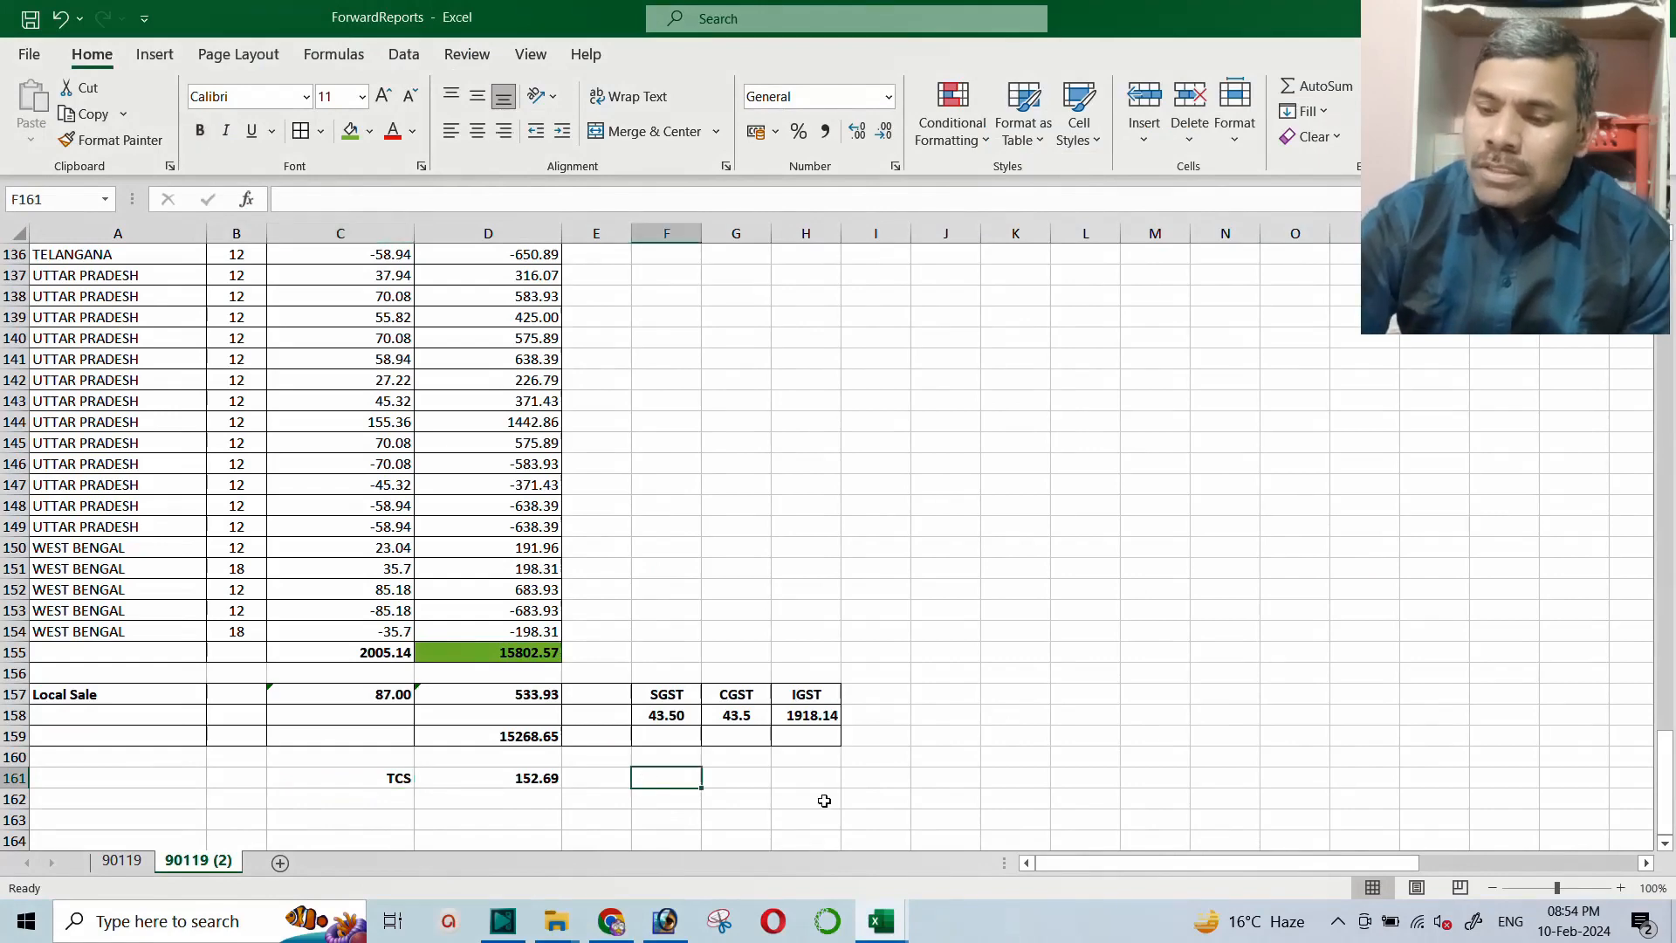
pyautogui.write('=')
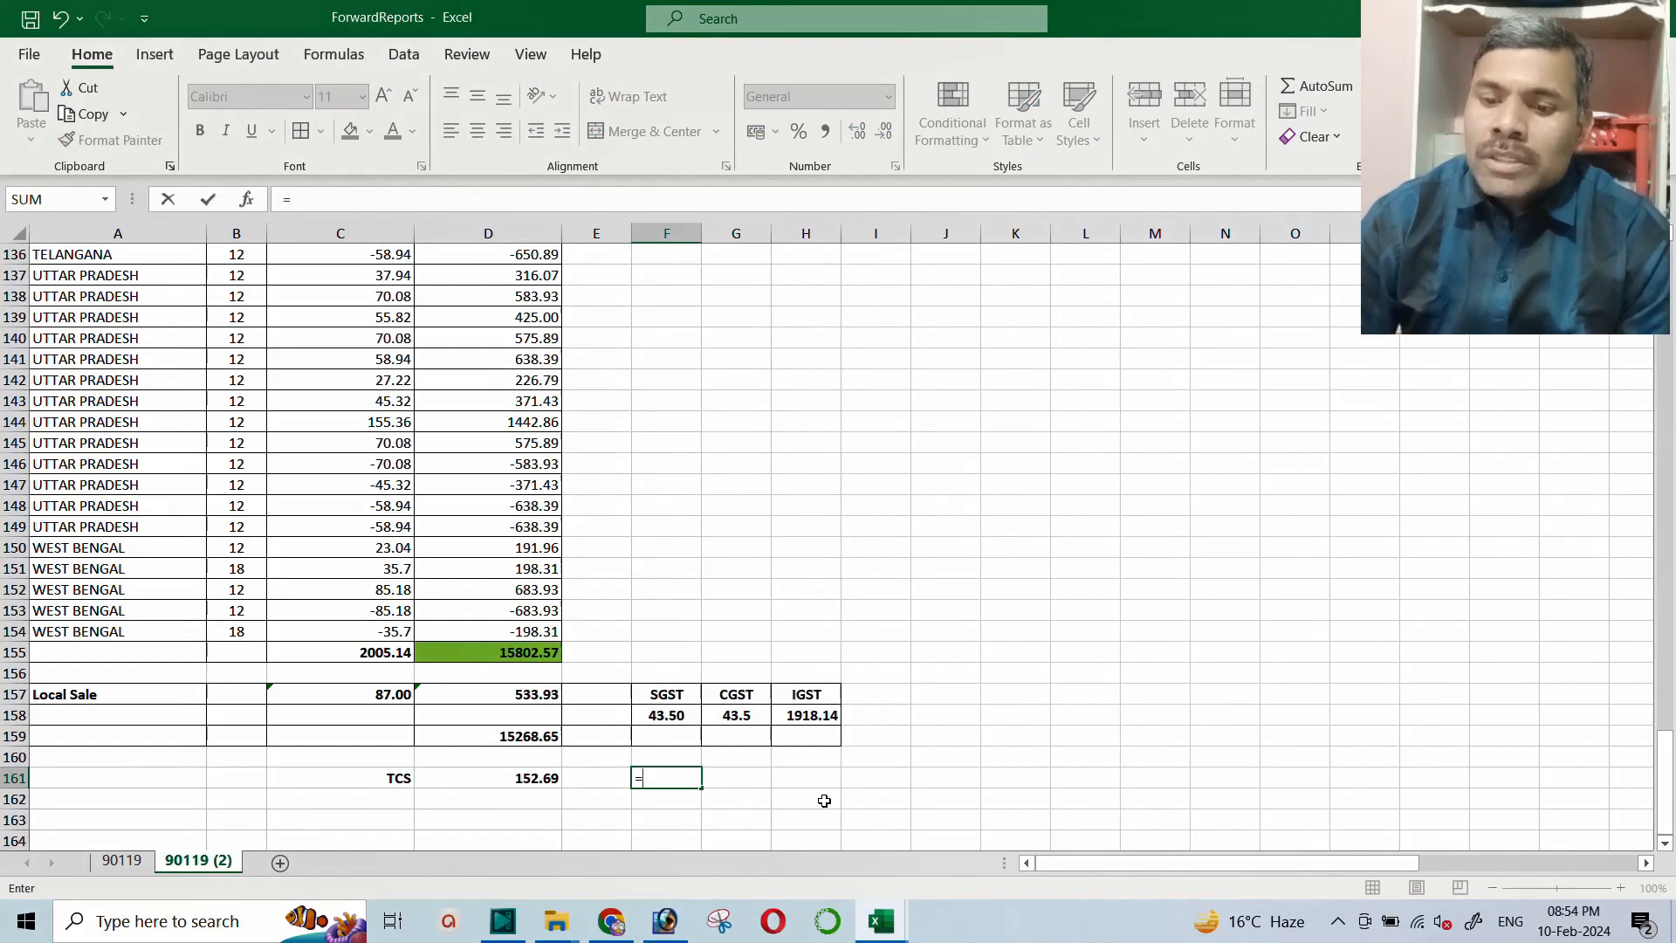
pyautogui.press('Up')
pyautogui.press('Up')
pyautogui.press('Up')
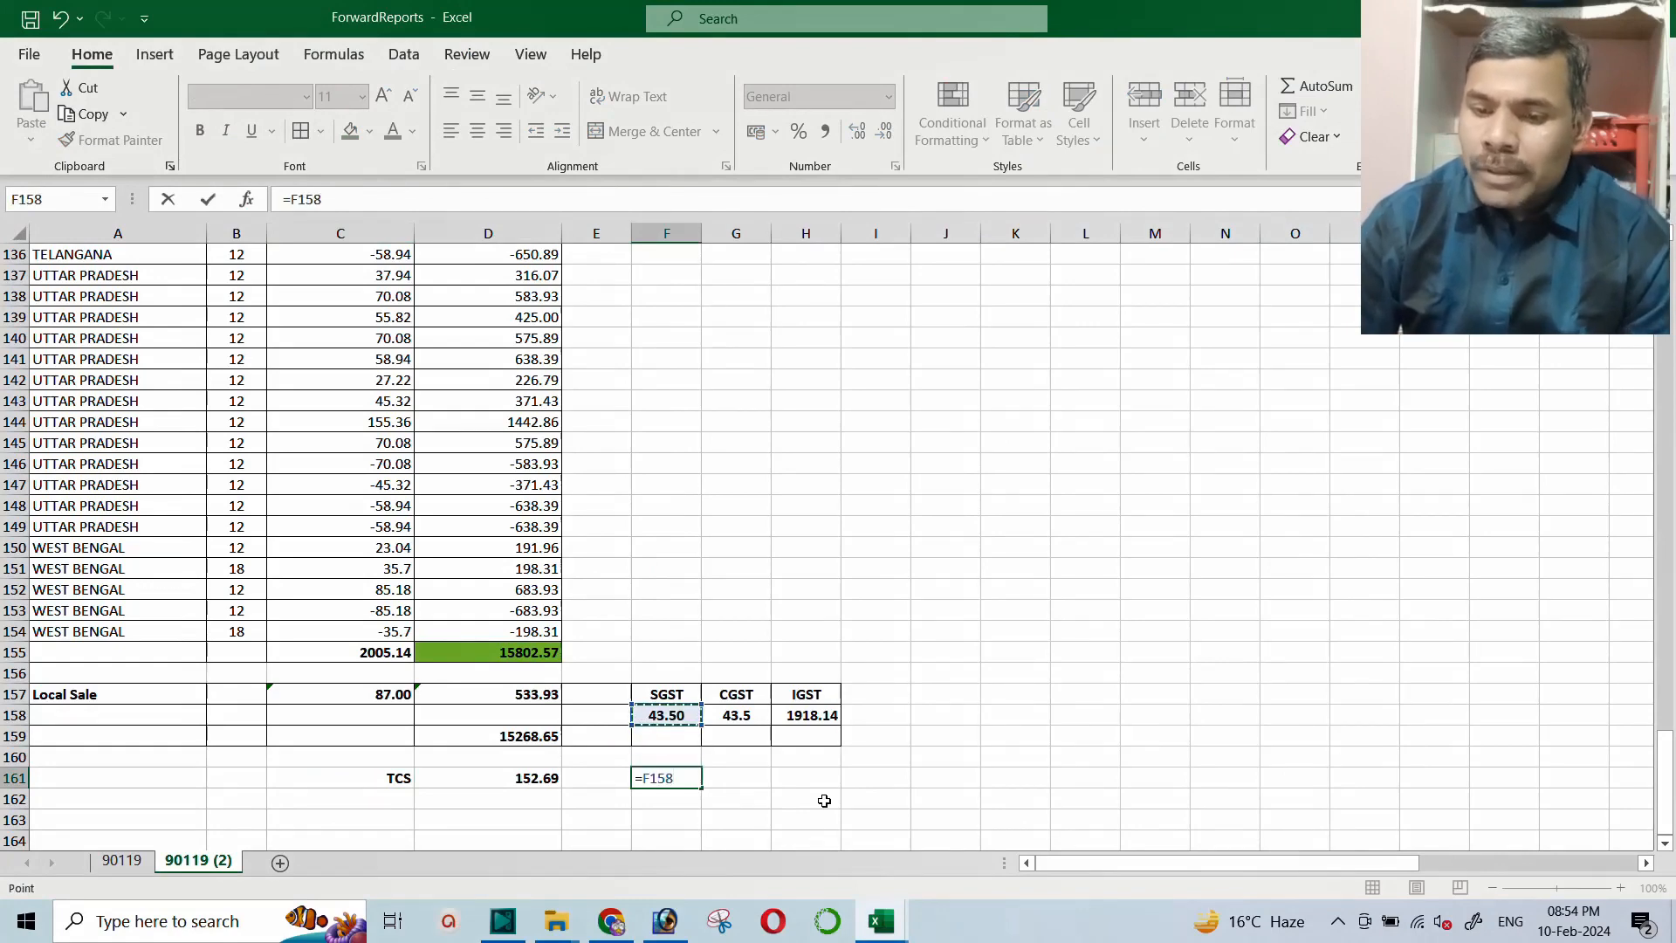
pyautogui.hotkey('ctrl', 'Return')
pyautogui.press('Escape')
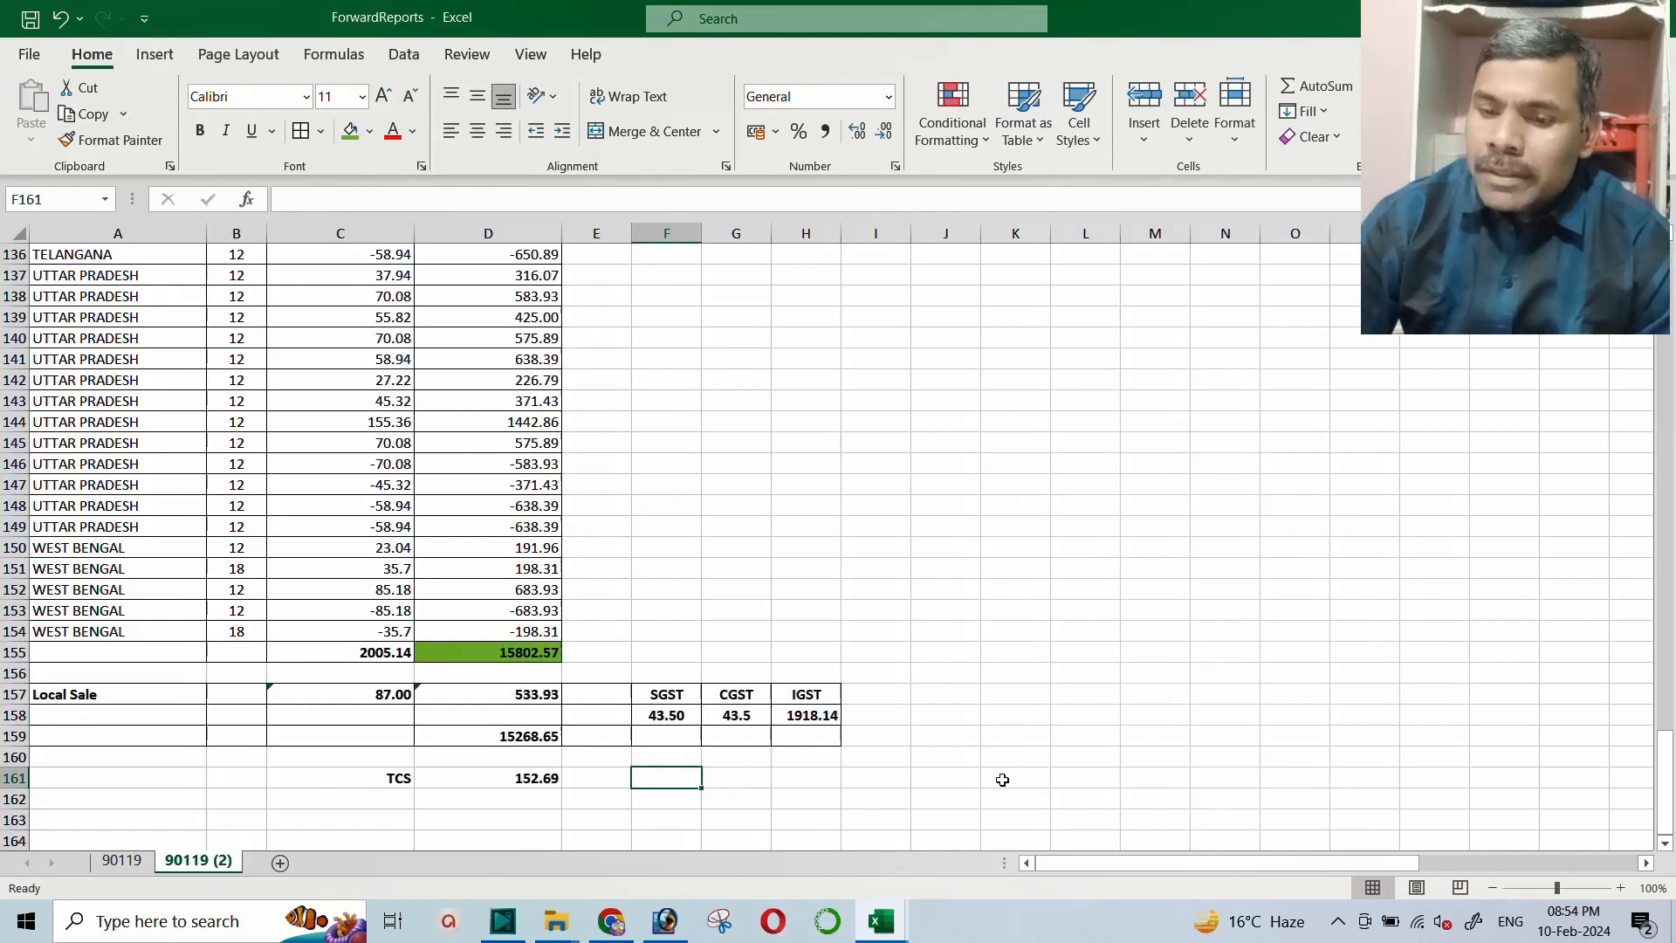
# Calculate half of the local sale amount in F155 with =D157/2
pyautogui.press('Up')
pyautogui.press('Up')
pyautogui.press('Up')
pyautogui.press('Up')
pyautogui.press('Up')
pyautogui.press('Up')
pyautogui.write('=')
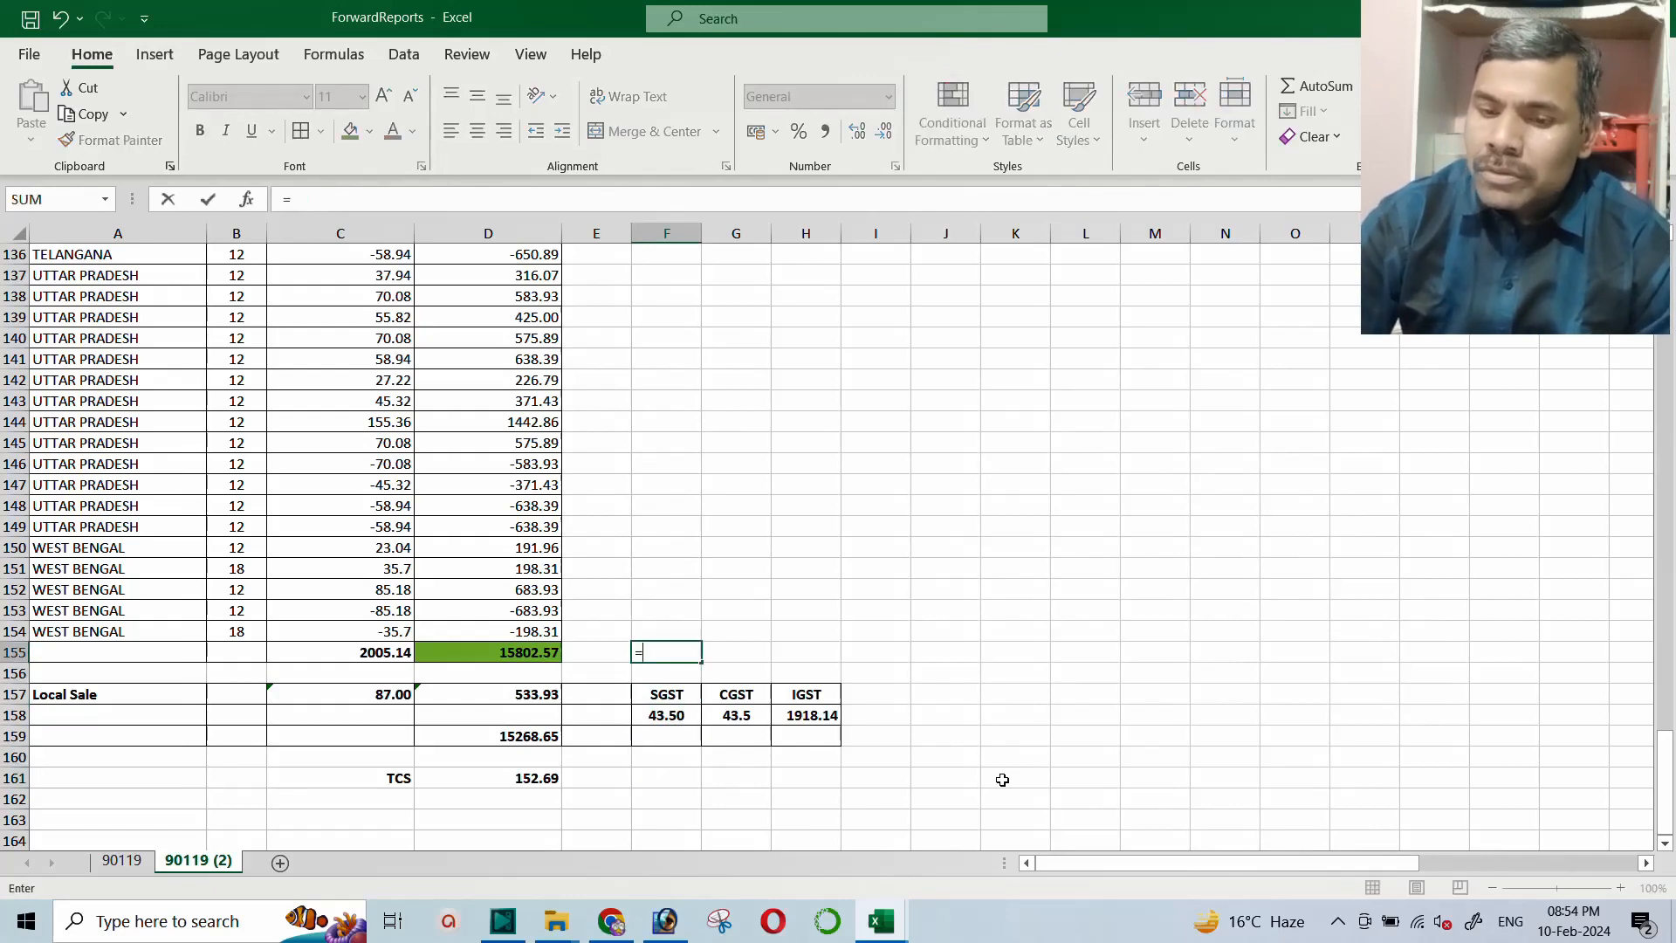
pyautogui.press('Left')
pyautogui.press('Left')
pyautogui.press('Down')
pyautogui.press('Down')
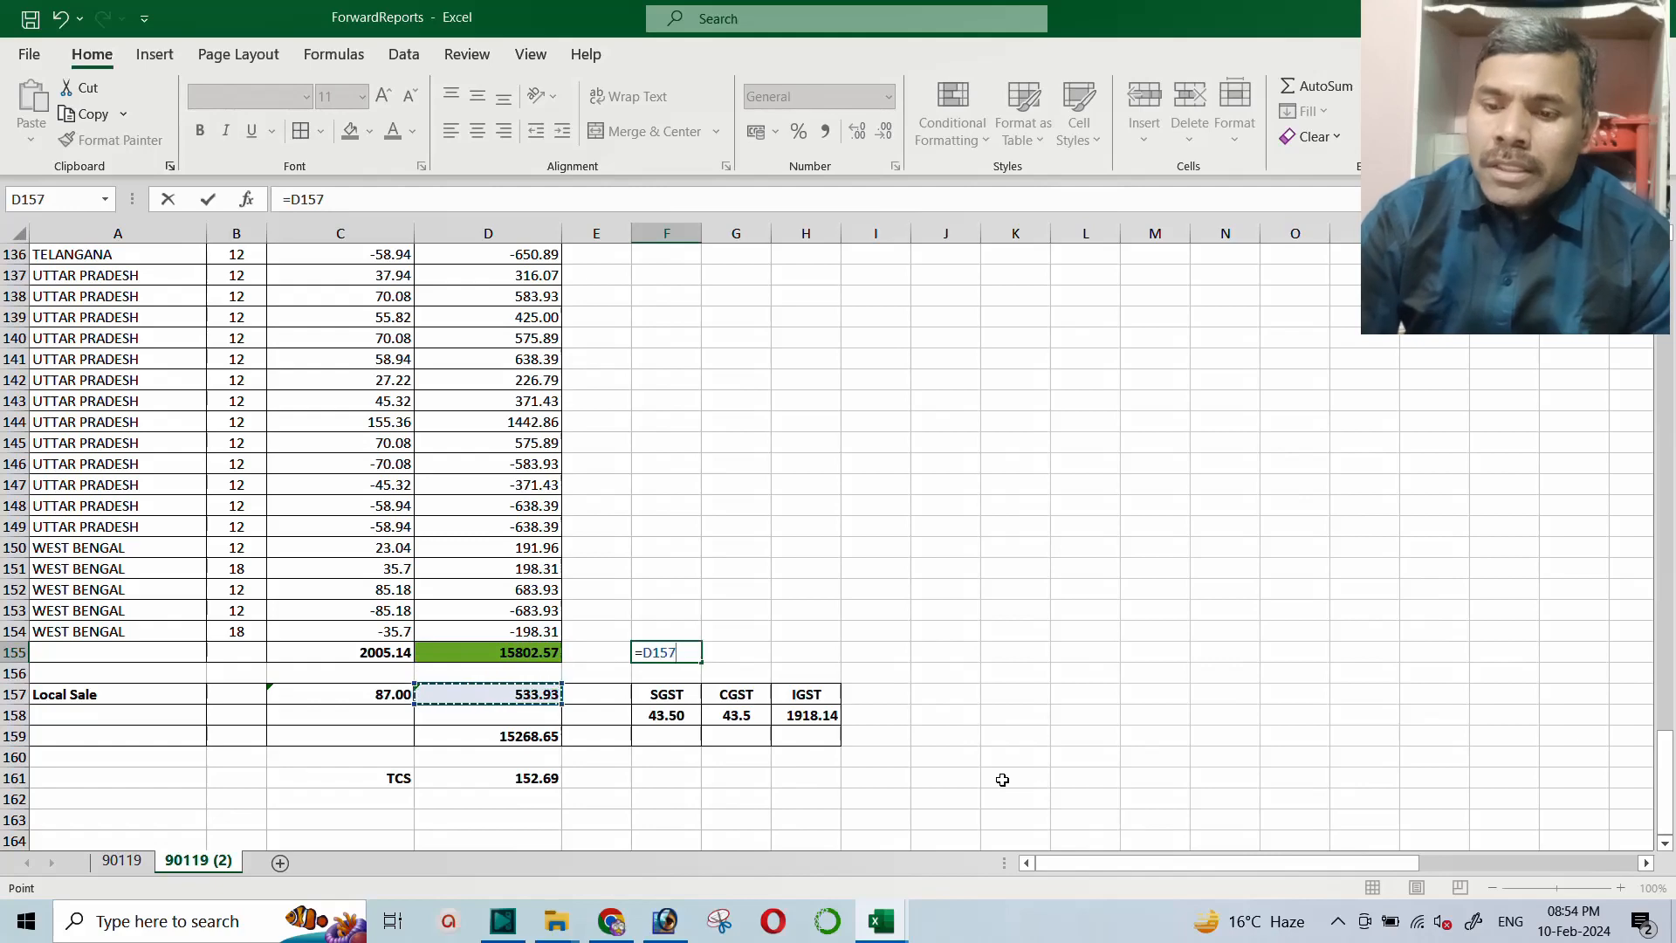
pyautogui.write('/2')
pyautogui.press('Return')
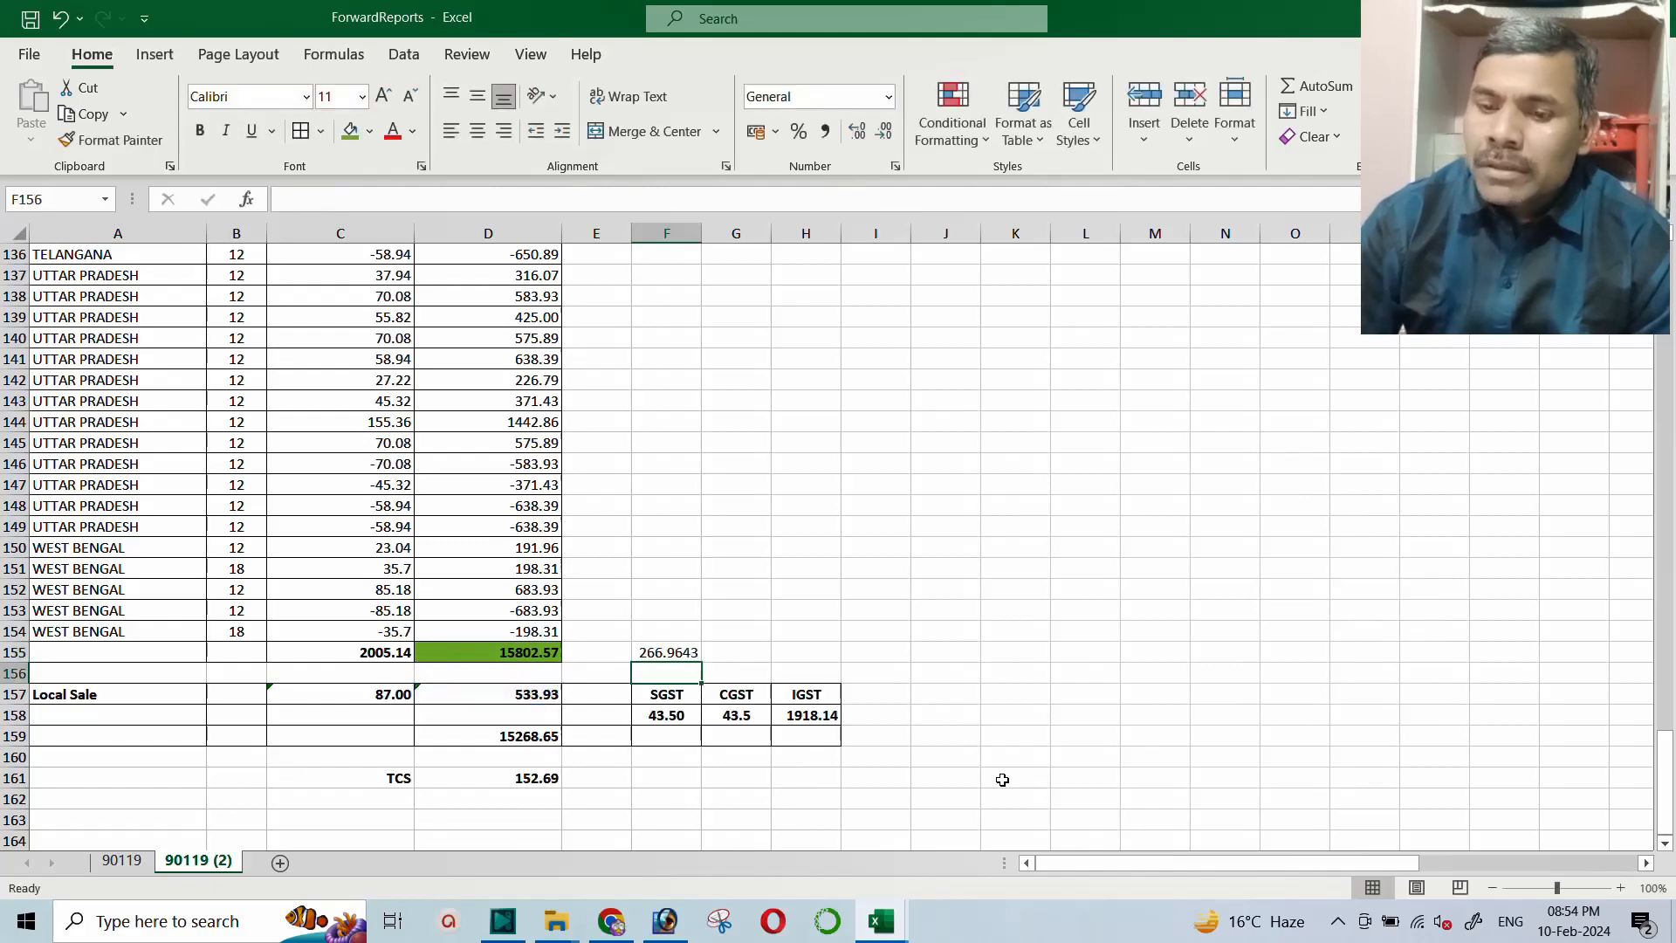
# Format the halved local sale in F155 to two decimal places and make it bold
pyautogui.press('Up')
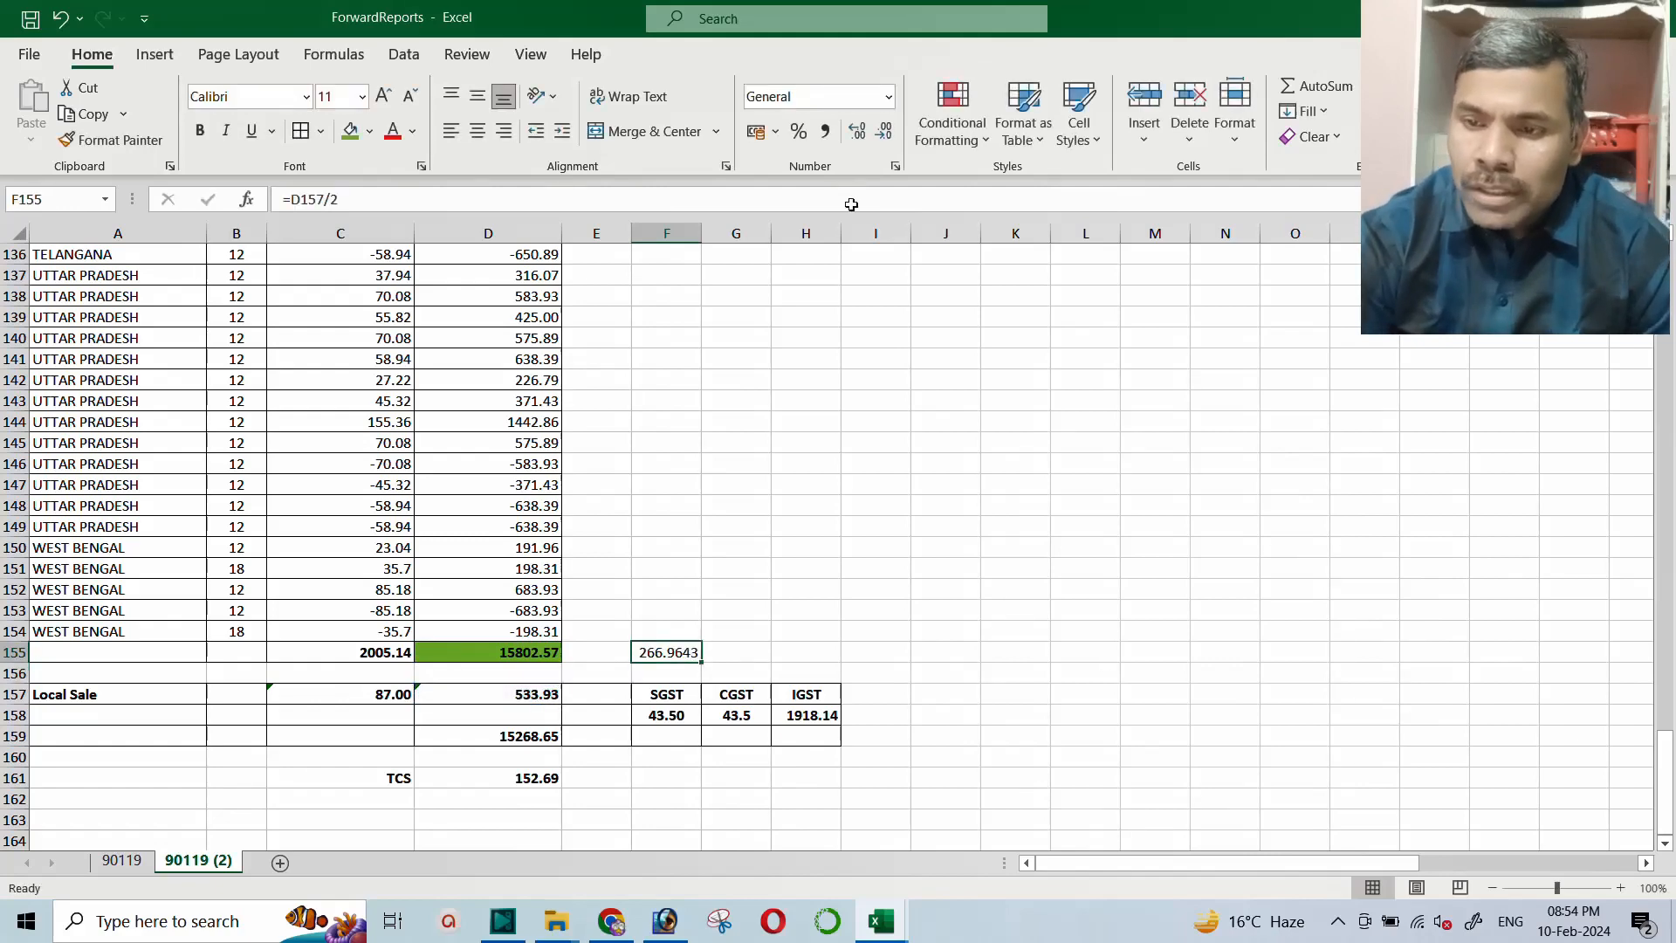
pyautogui.click(879, 140)
pyautogui.click(879, 139)
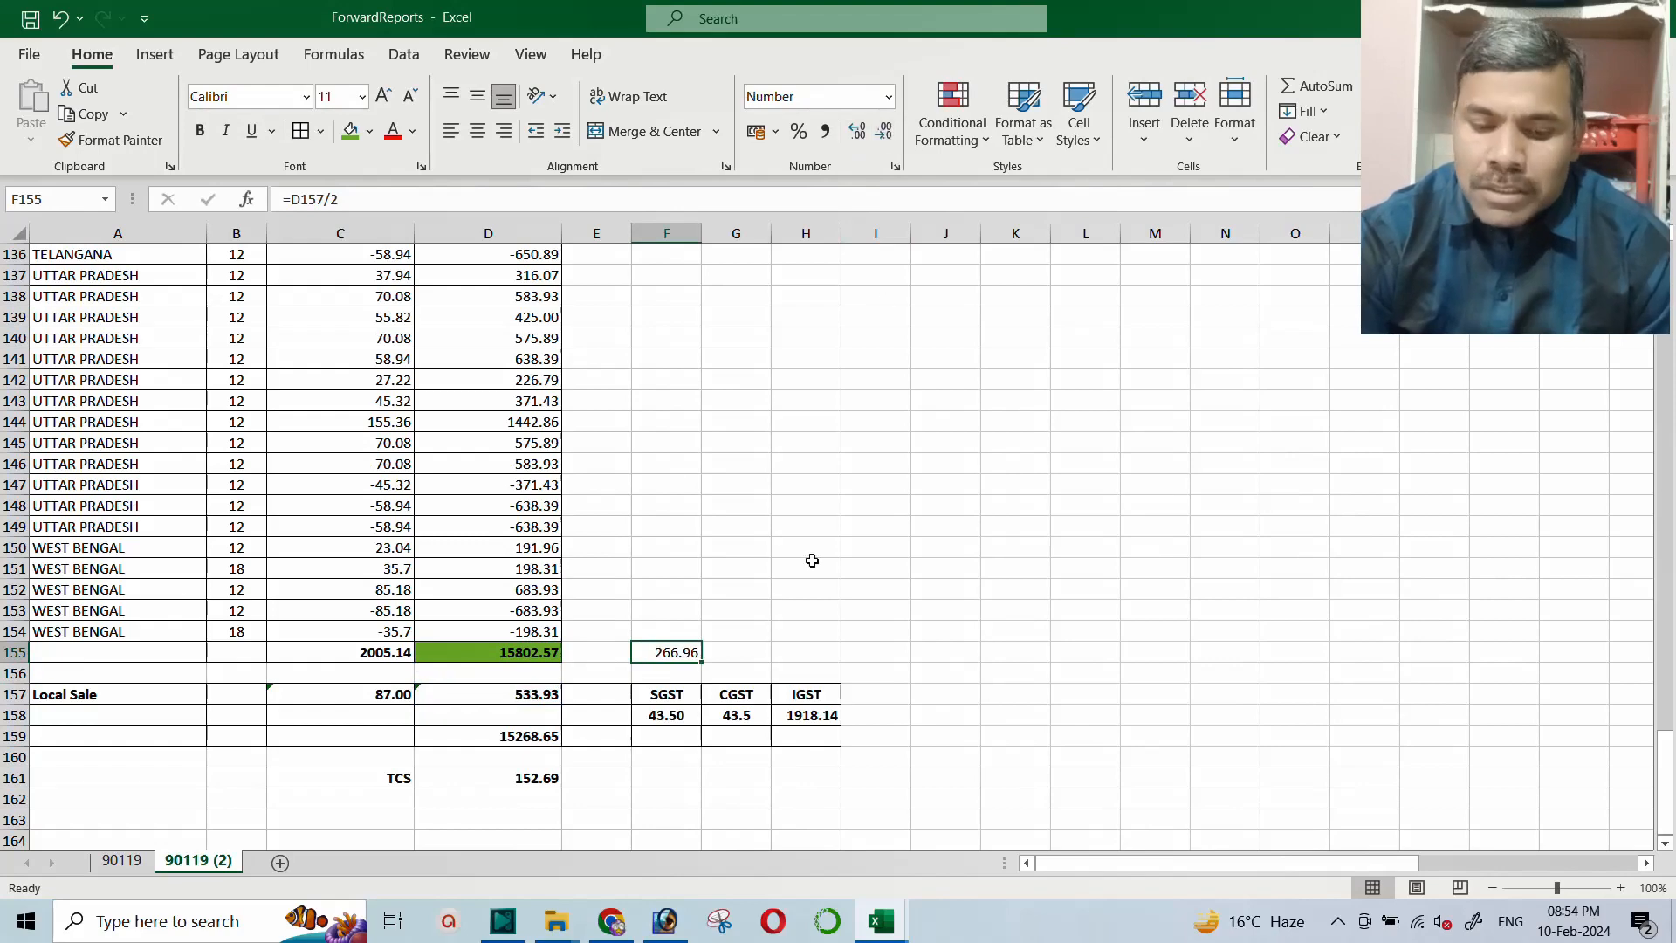
pyautogui.hotkey('ctrl', 'b')
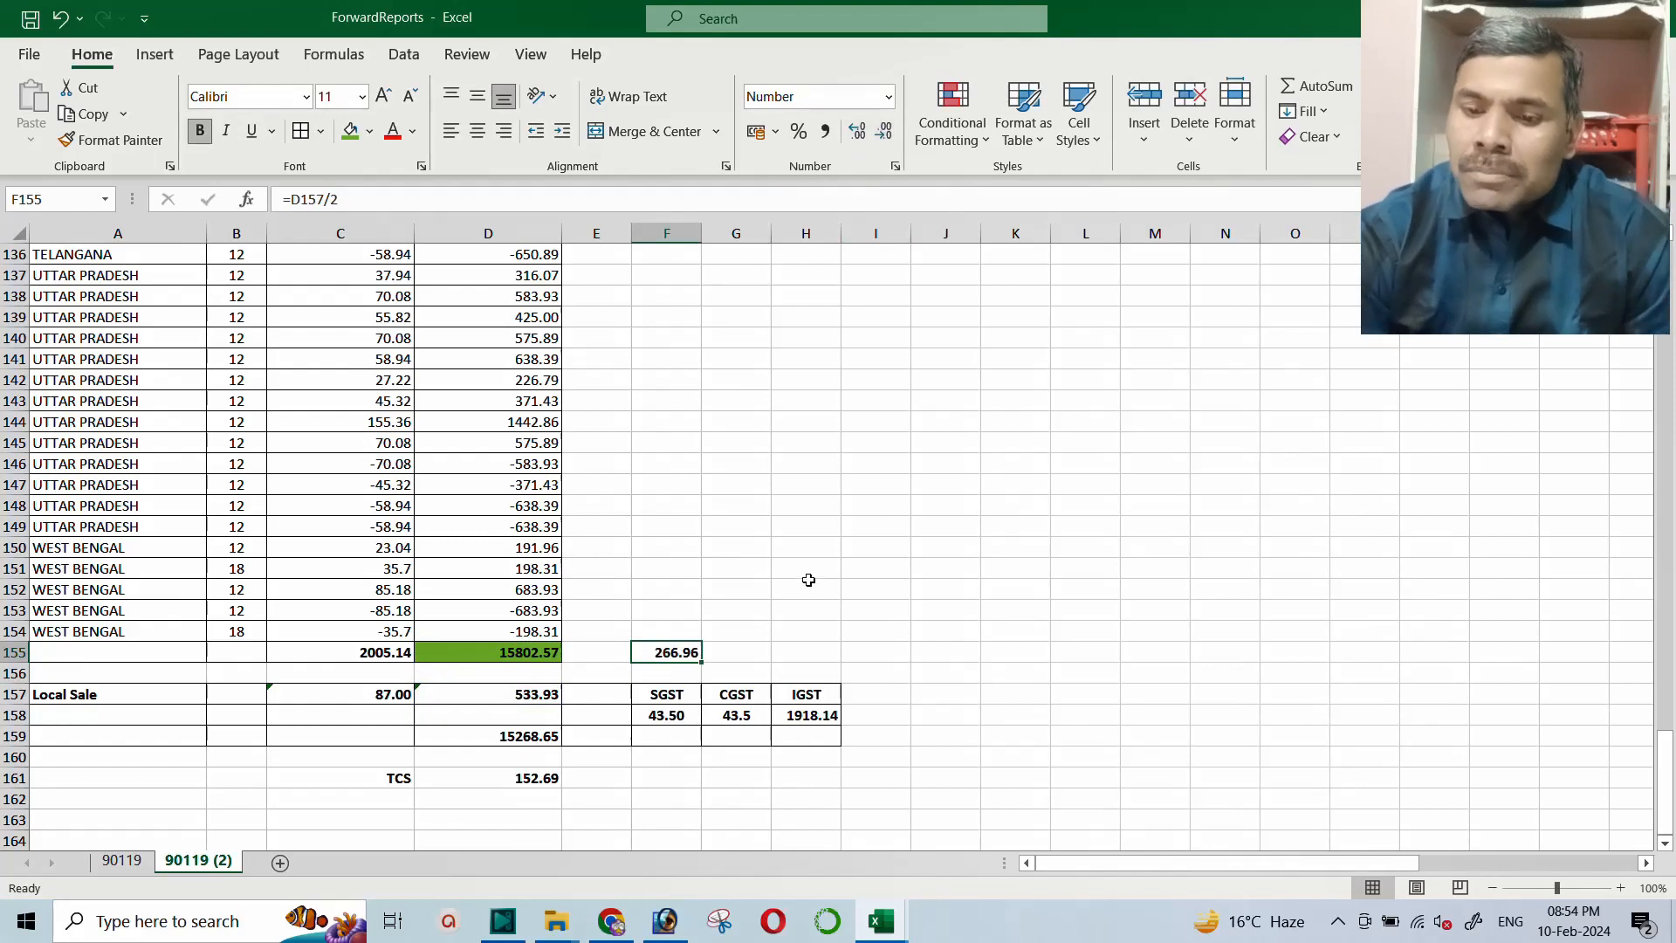
# Calculate the SGST share of TCS in F161 with =F155*1%
pyautogui.click(662, 774)
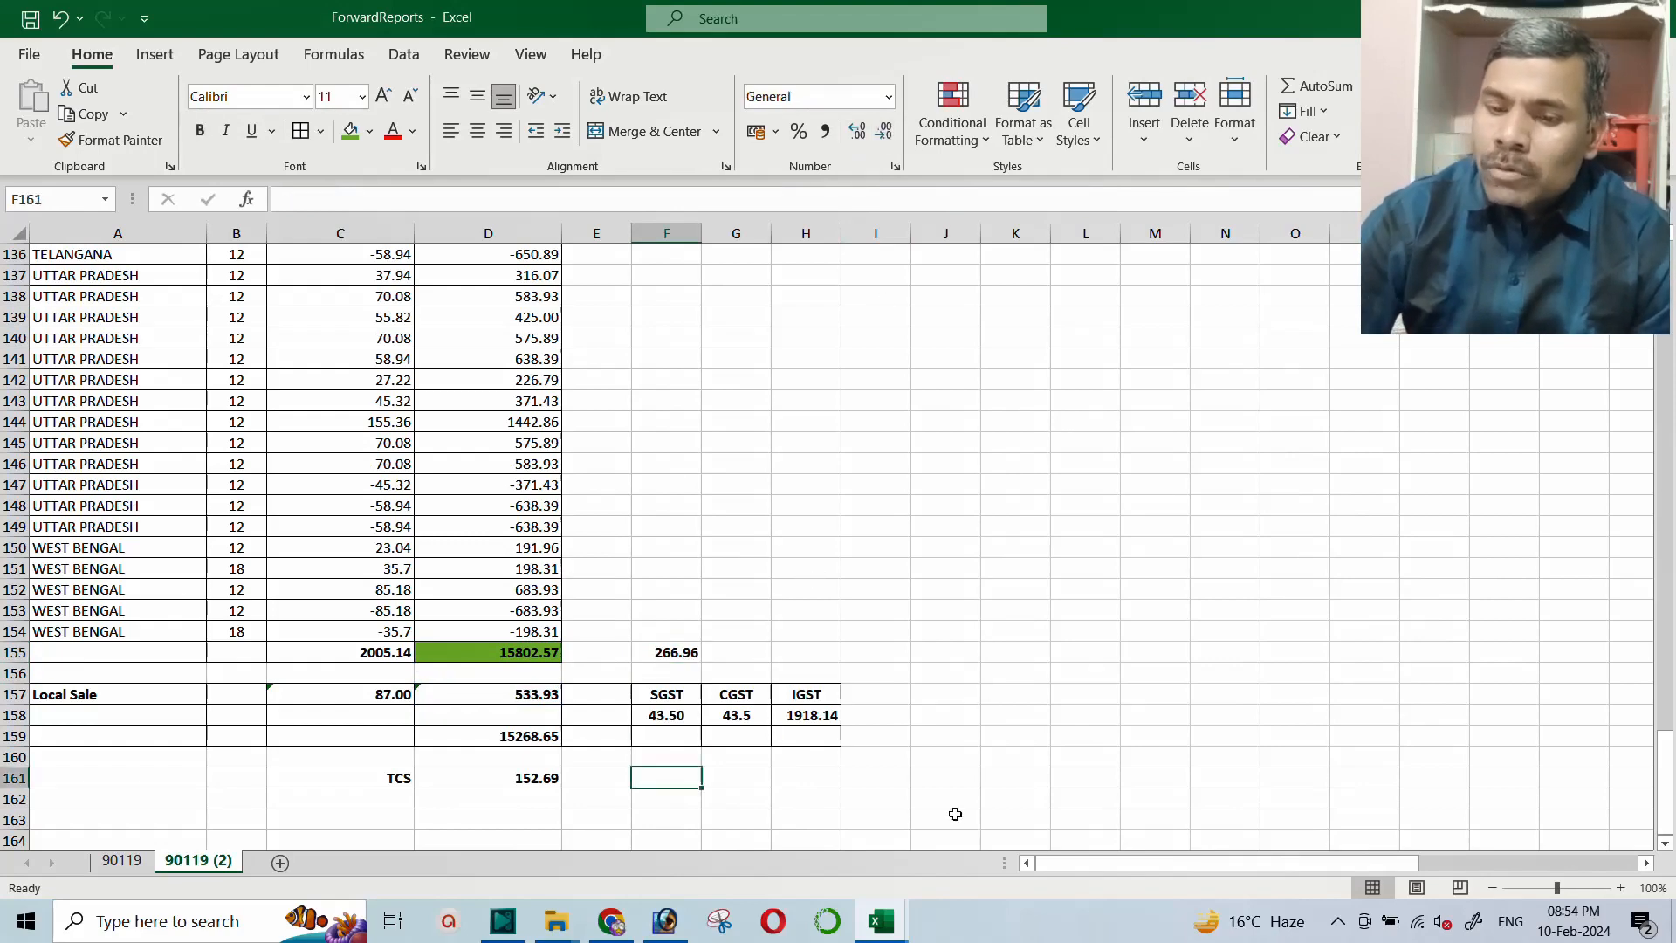
pyautogui.write('=')
pyautogui.press('Up')
pyautogui.press('Up')
pyautogui.press('Up')
pyautogui.press('Up')
pyautogui.press('Up')
pyautogui.press('Up')
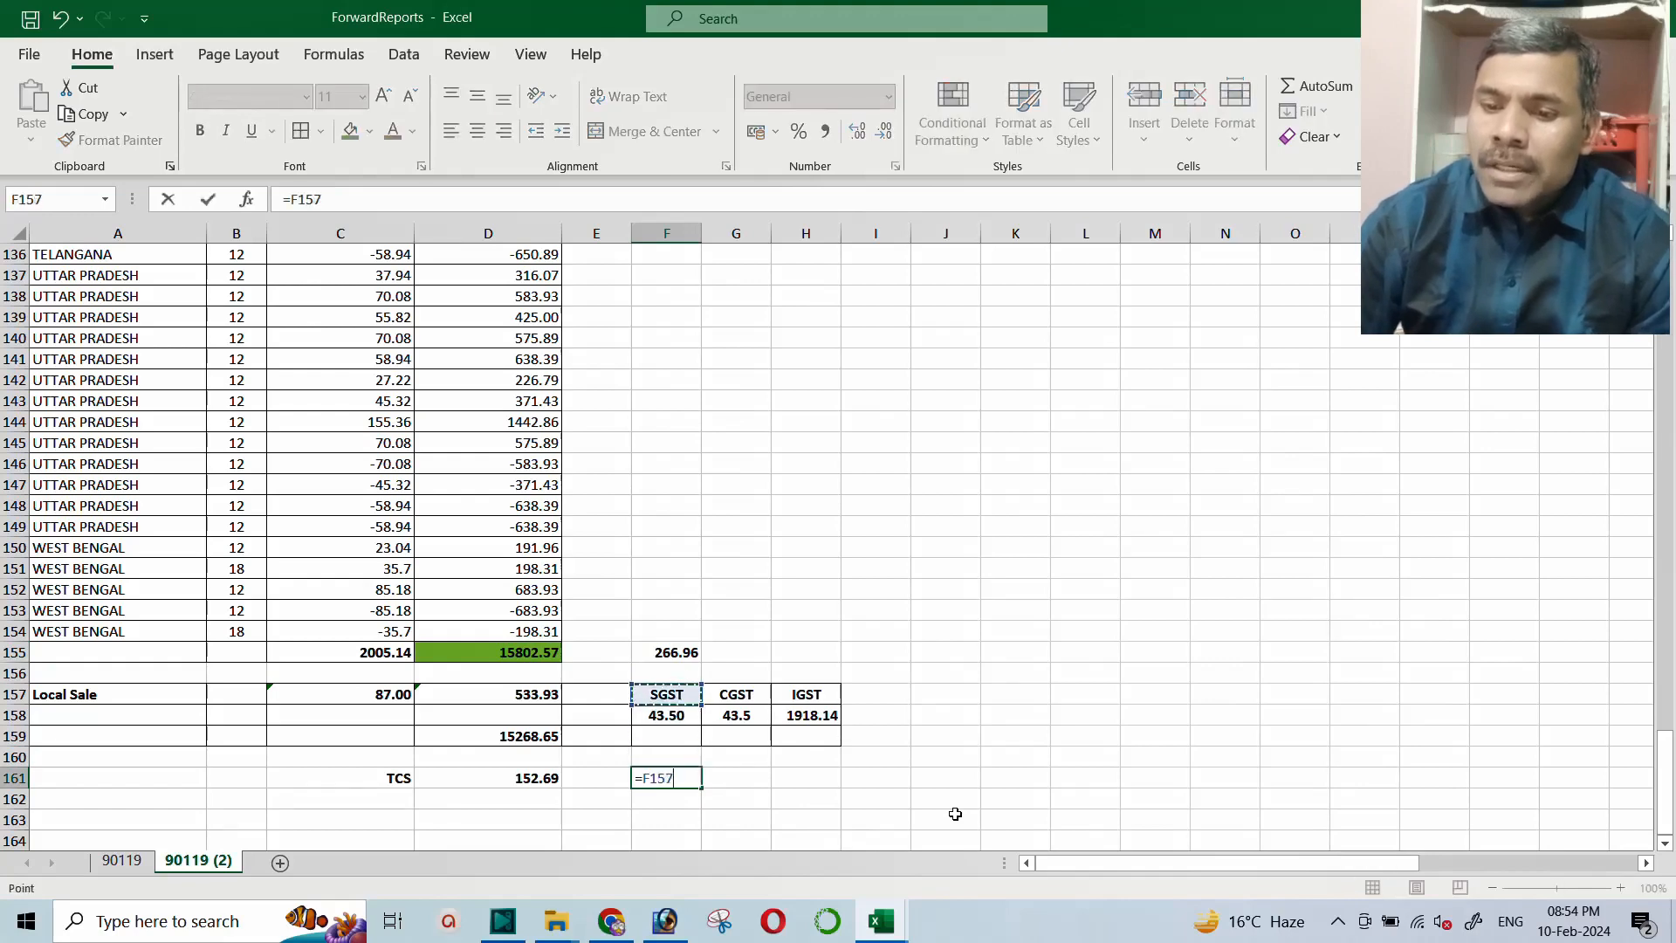
pyautogui.write('%')
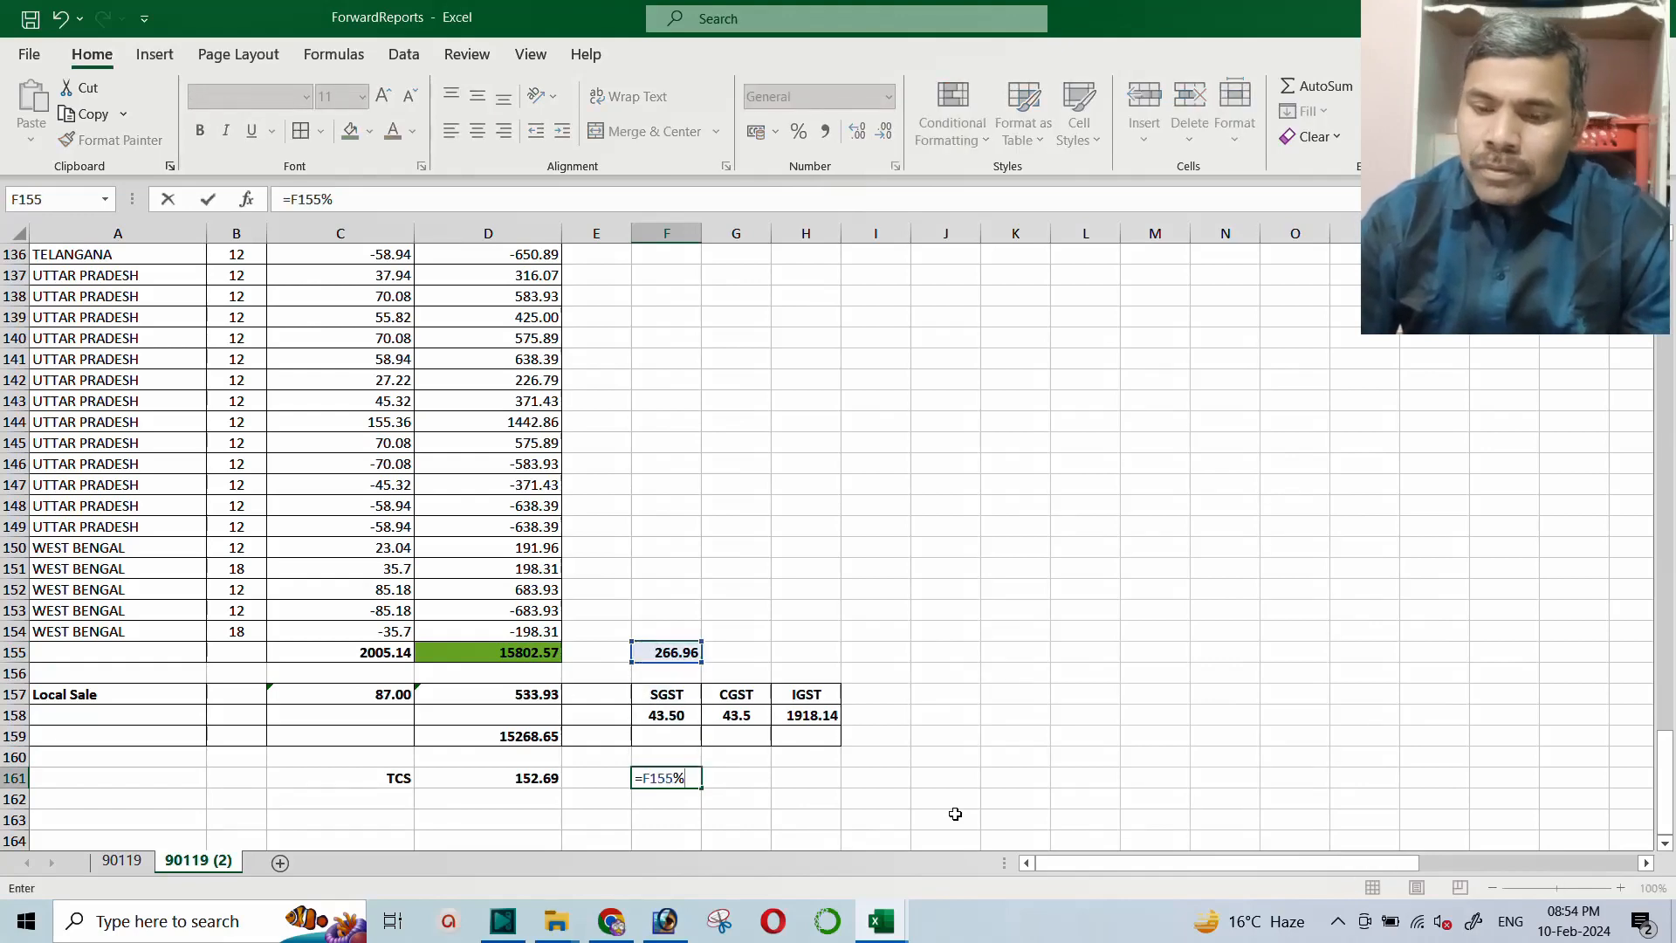
pyautogui.press('BackSpace')
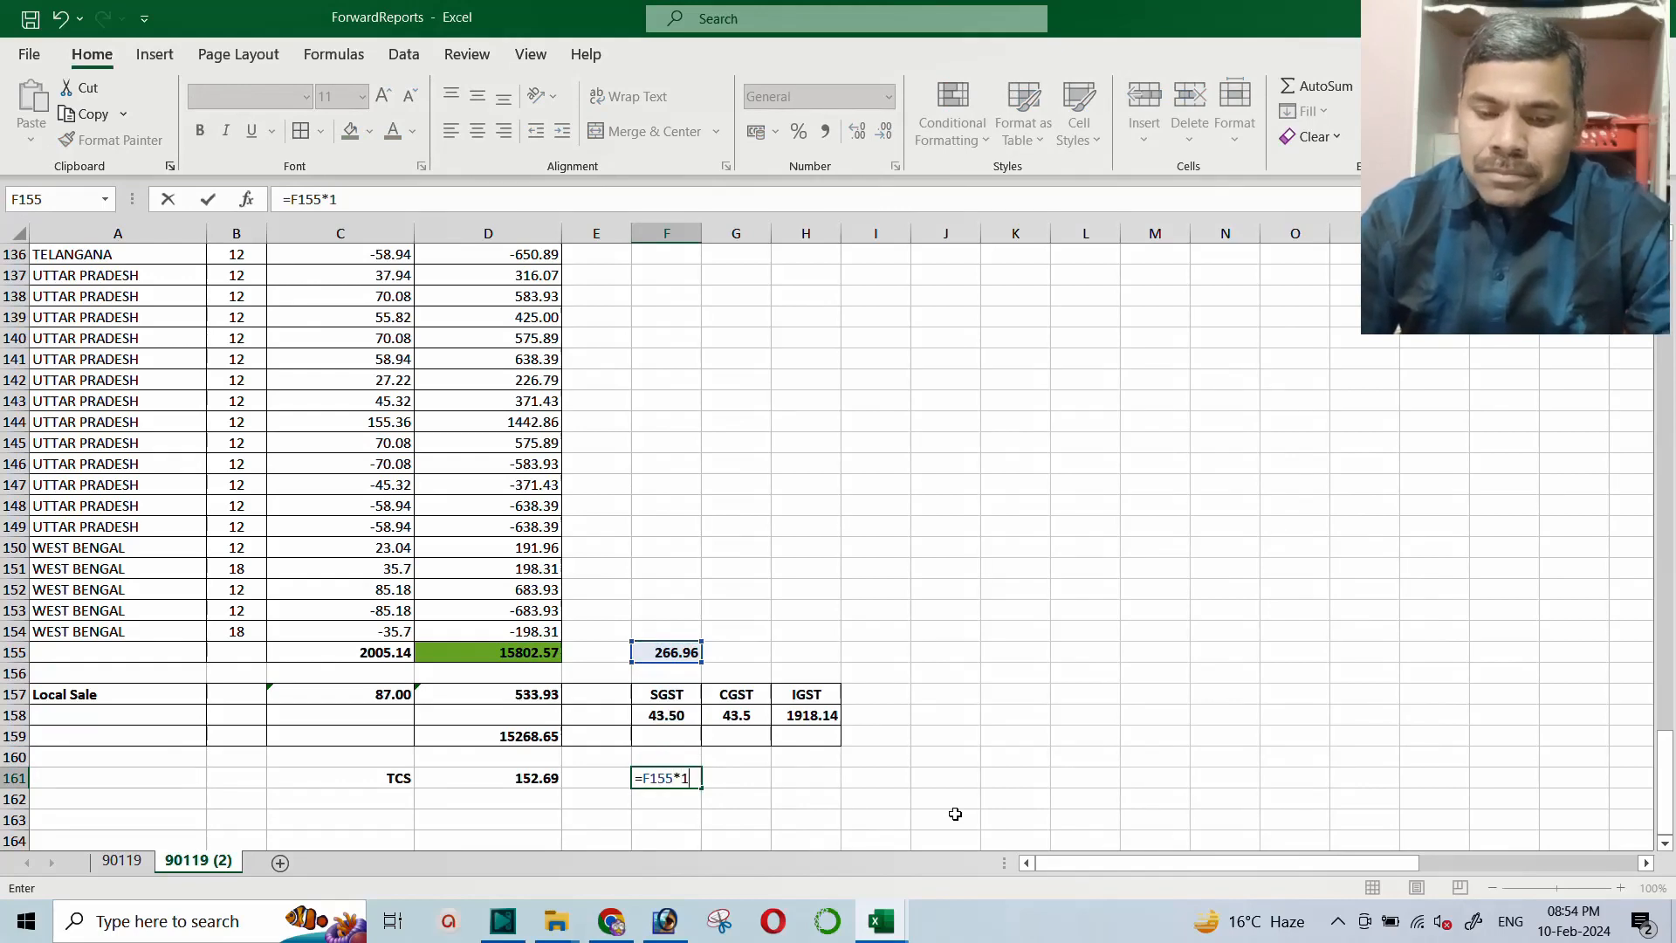
pyautogui.write('*1%')
pyautogui.press('Return')
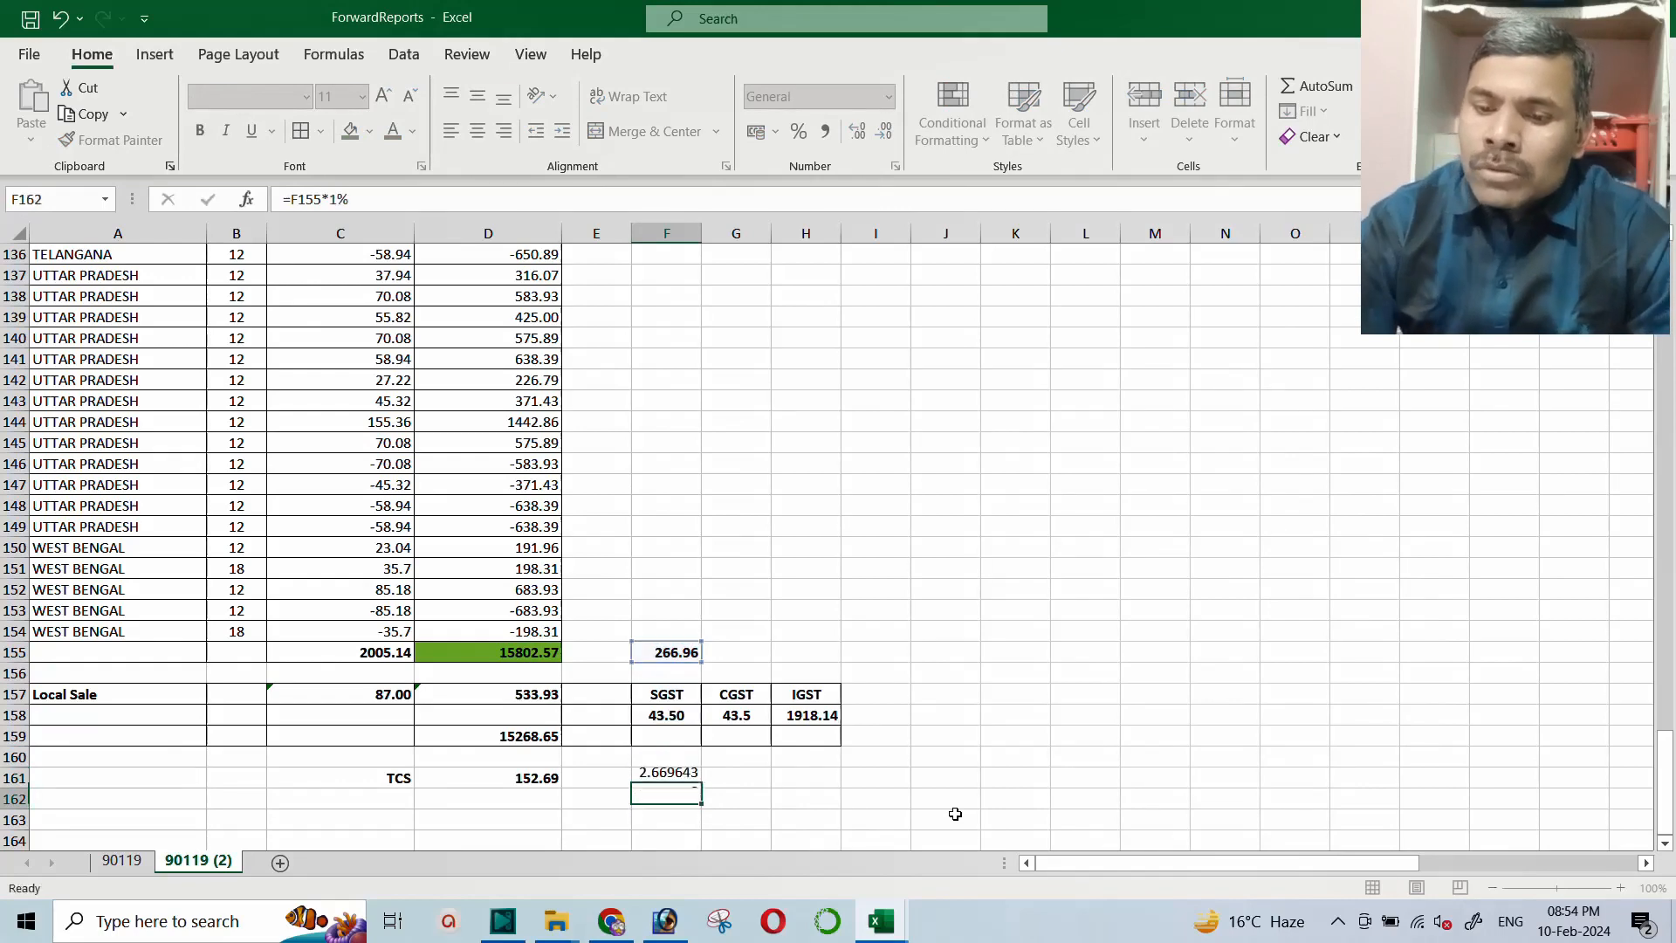
# Format the amount in F161 to two decimal places and make it bold
pyautogui.click(679, 779)
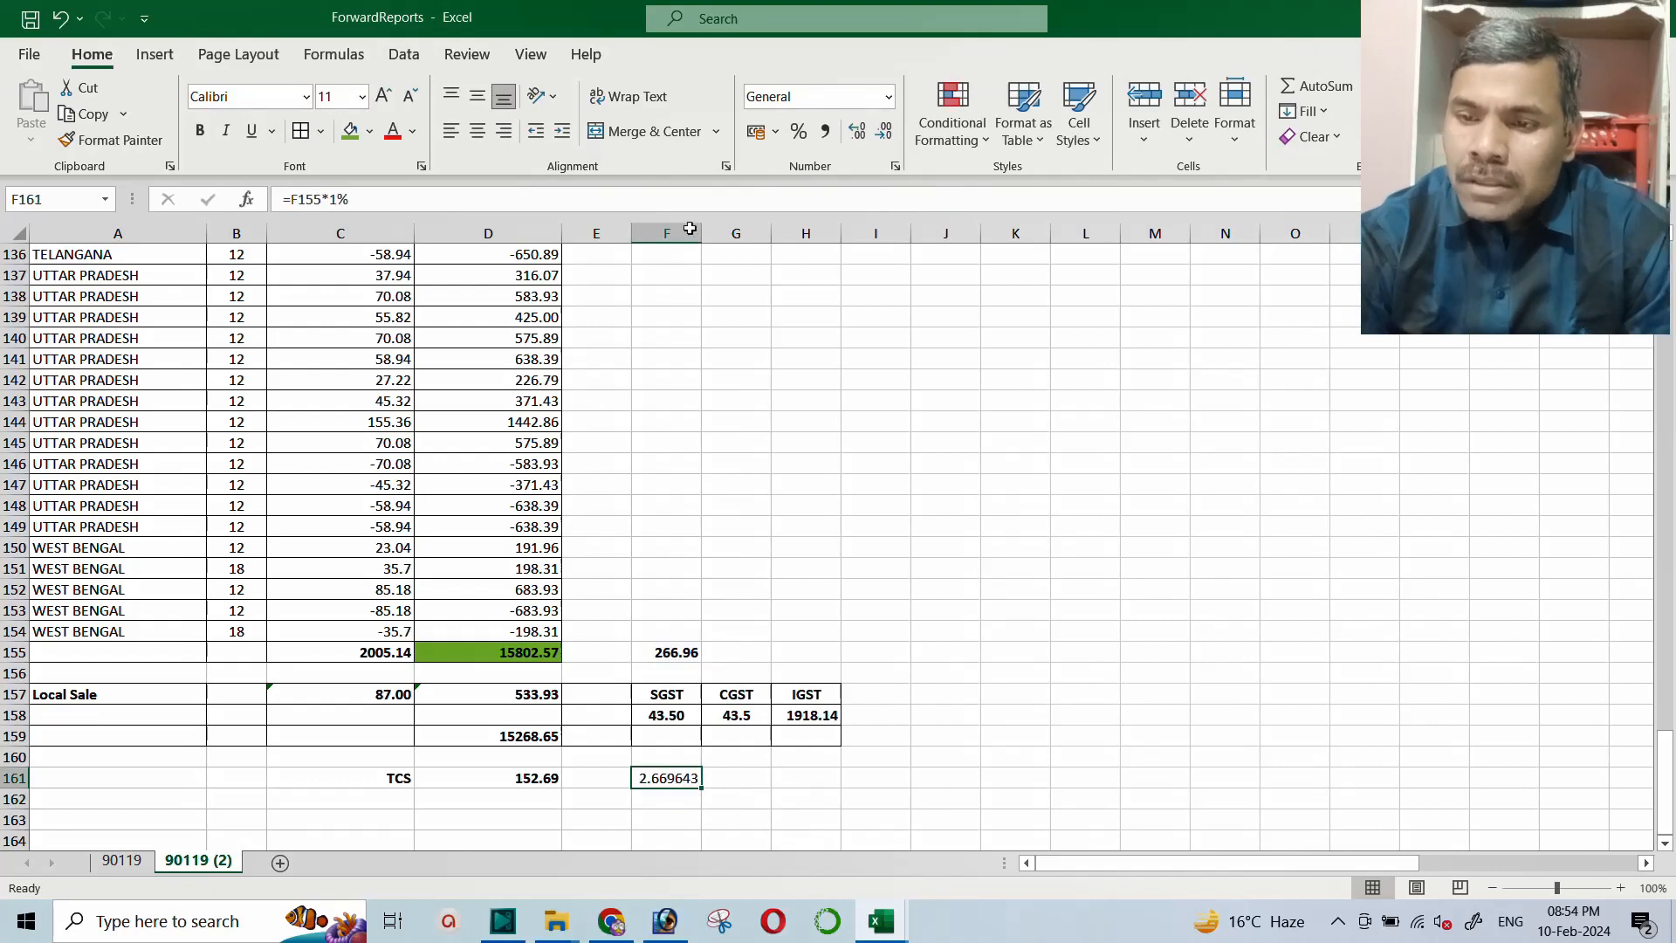
pyautogui.click(886, 131)
pyautogui.click(886, 131)
pyautogui.click(886, 131)
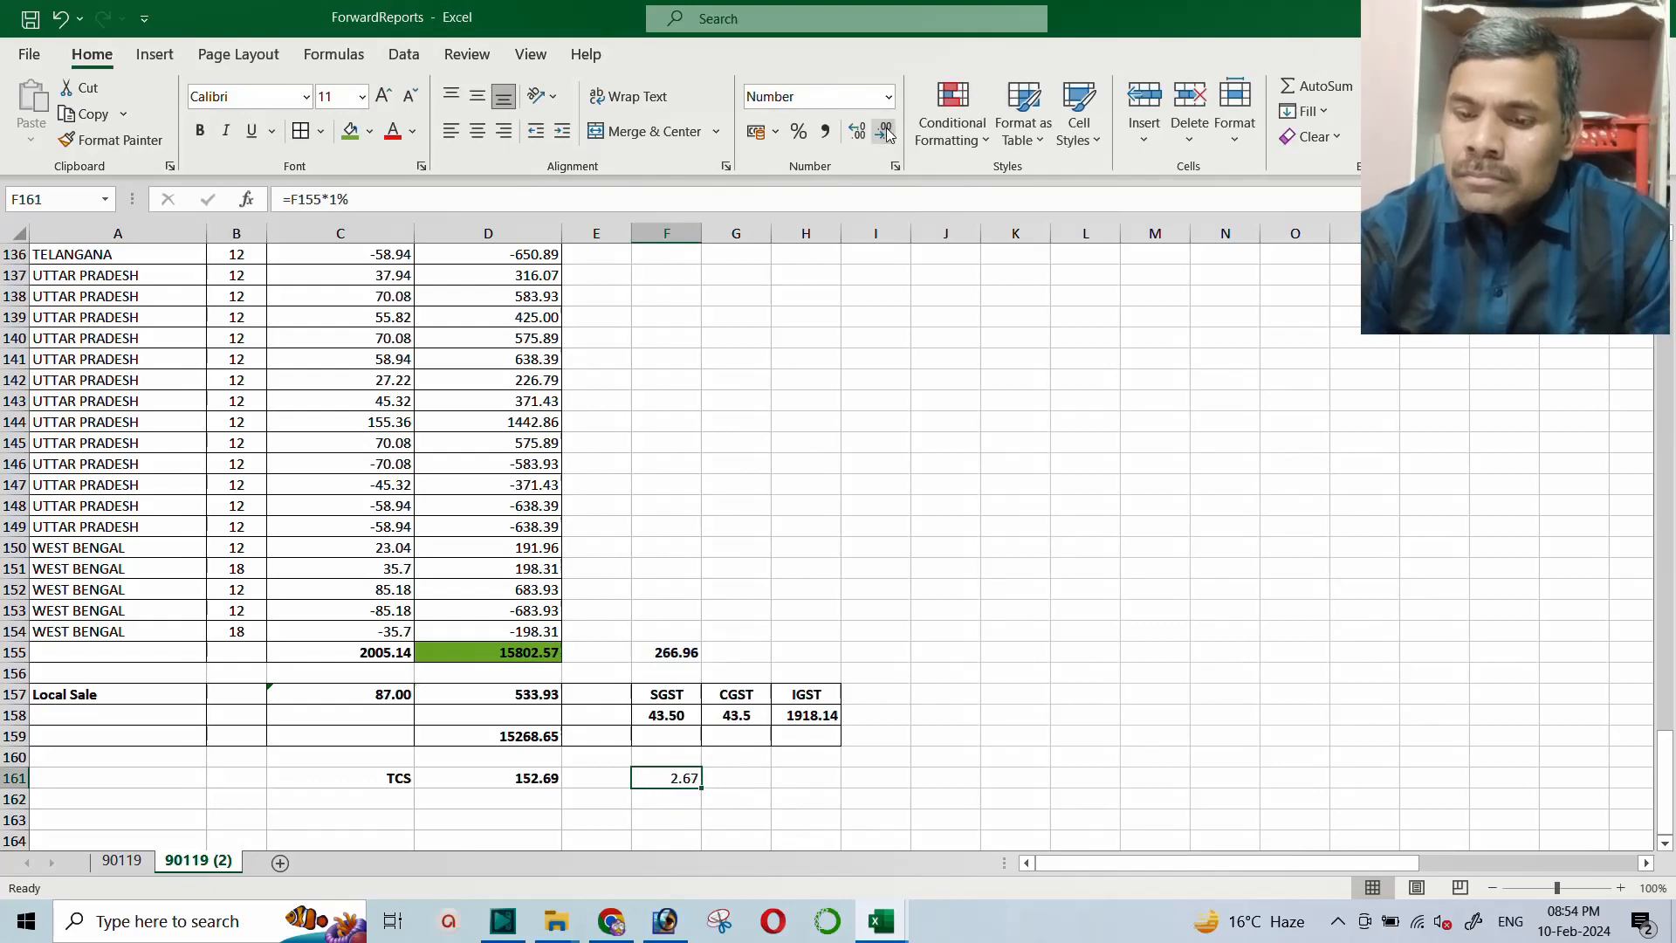
pyautogui.click(886, 131)
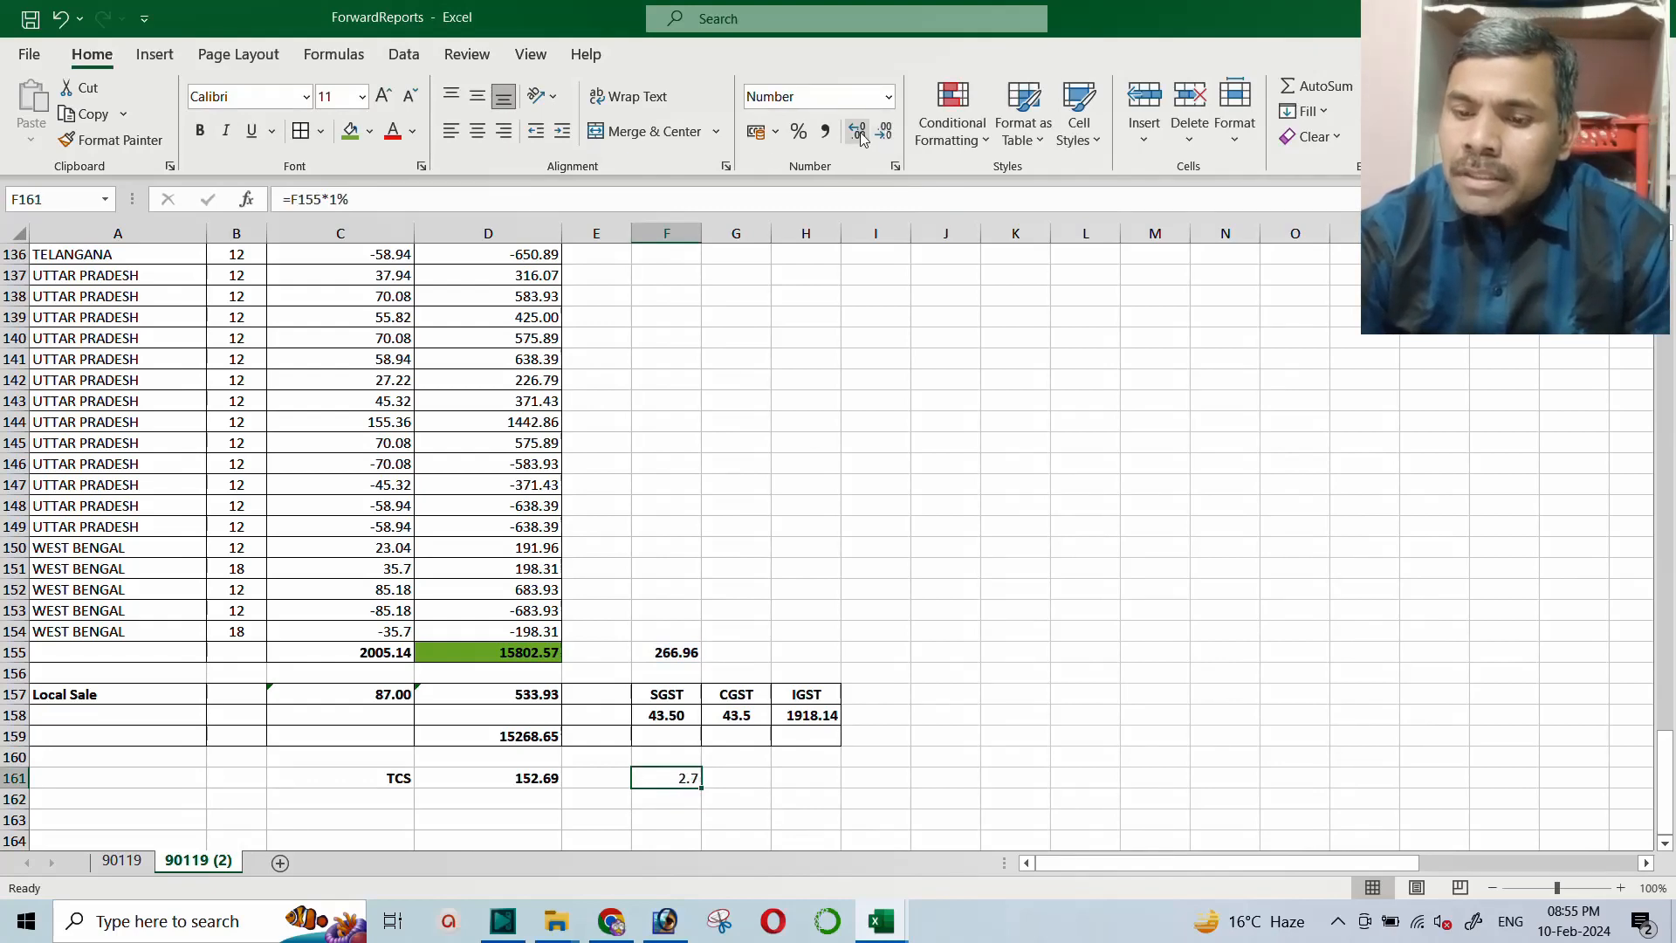
pyautogui.click(859, 135)
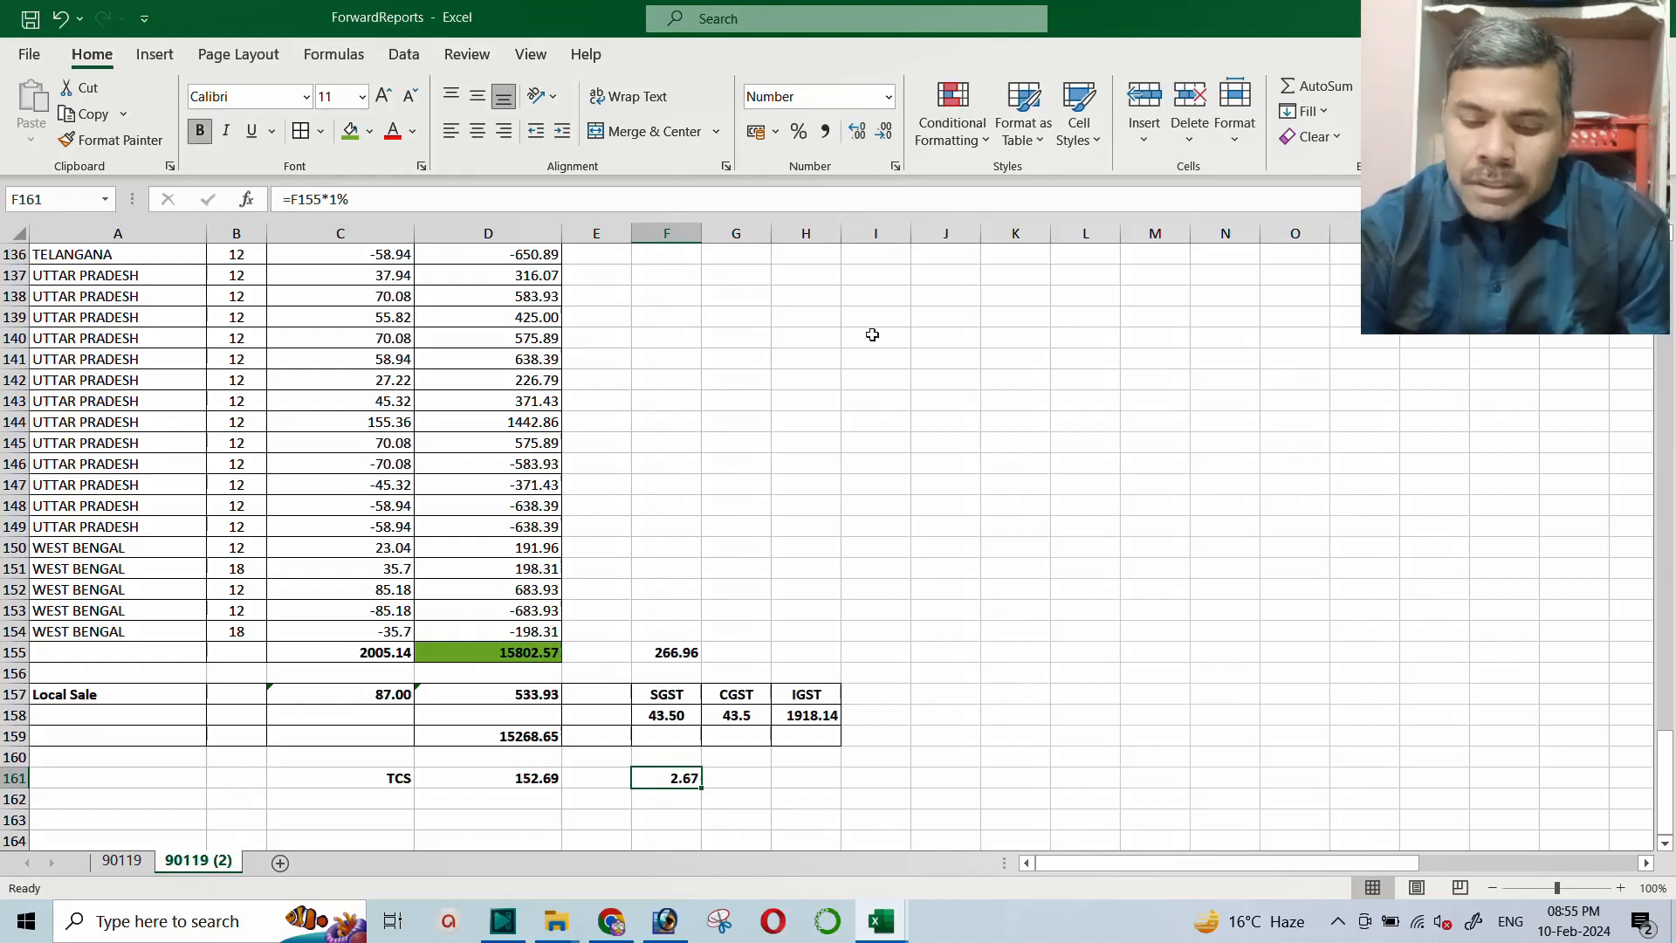
# Check F161 against Fashnear's central tax on the GST portal in Chrome, and return to the ForwardReports workbook in Excel
pyautogui.hotkey('alt', 'Tab')
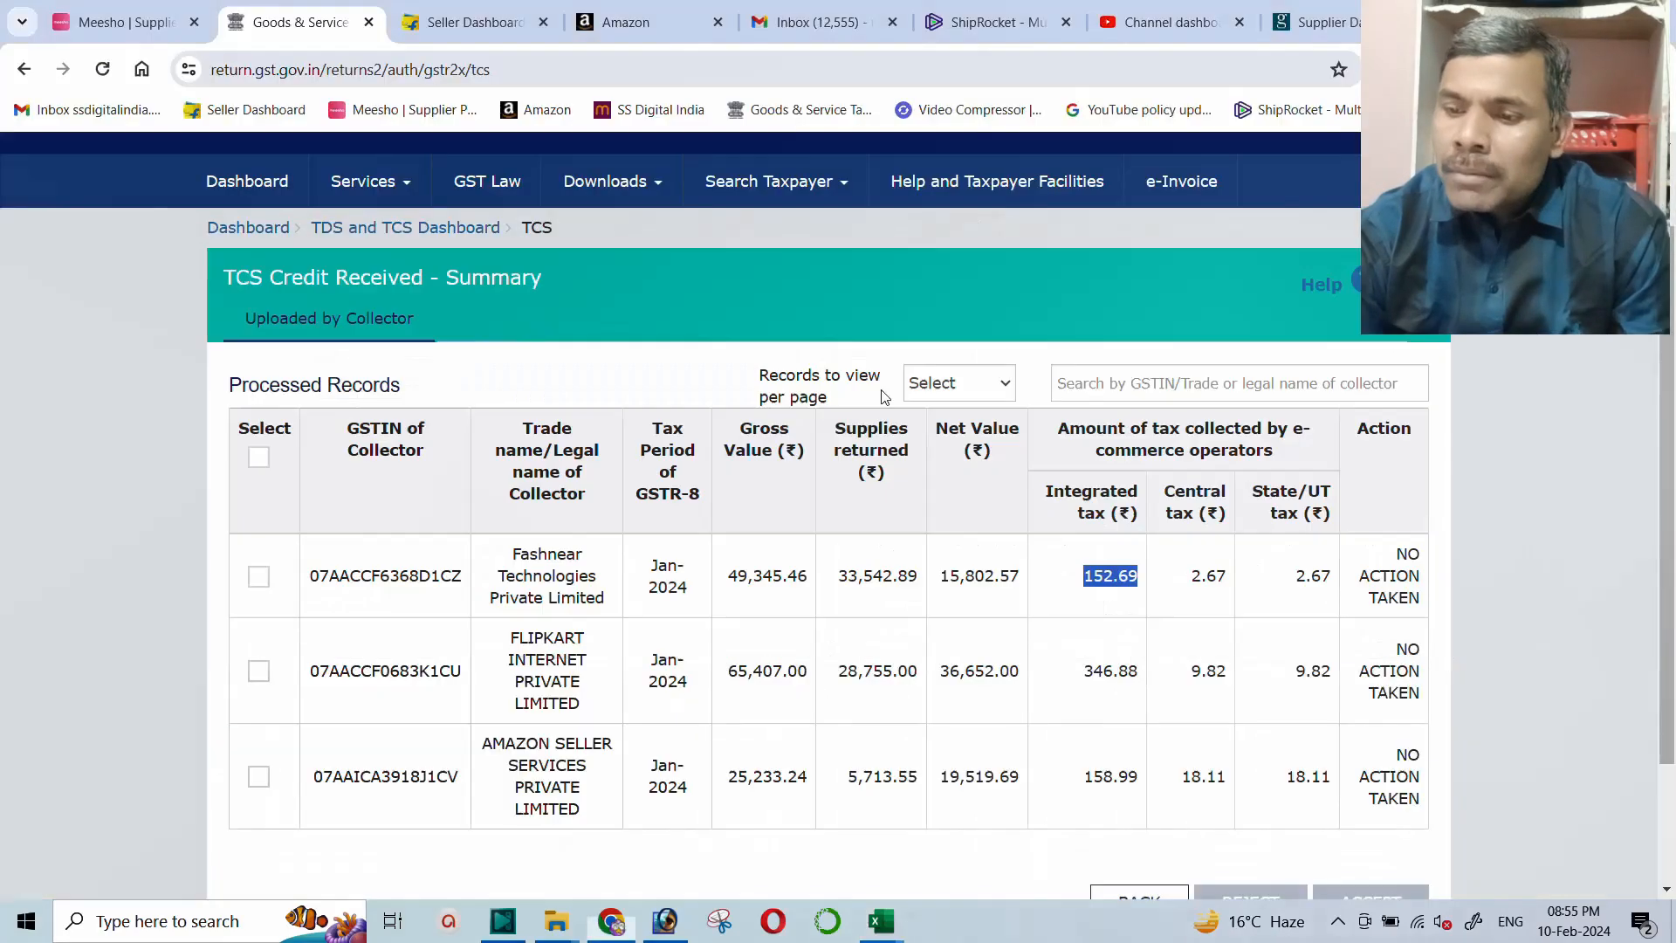
pyautogui.doubleClick(1208, 576)
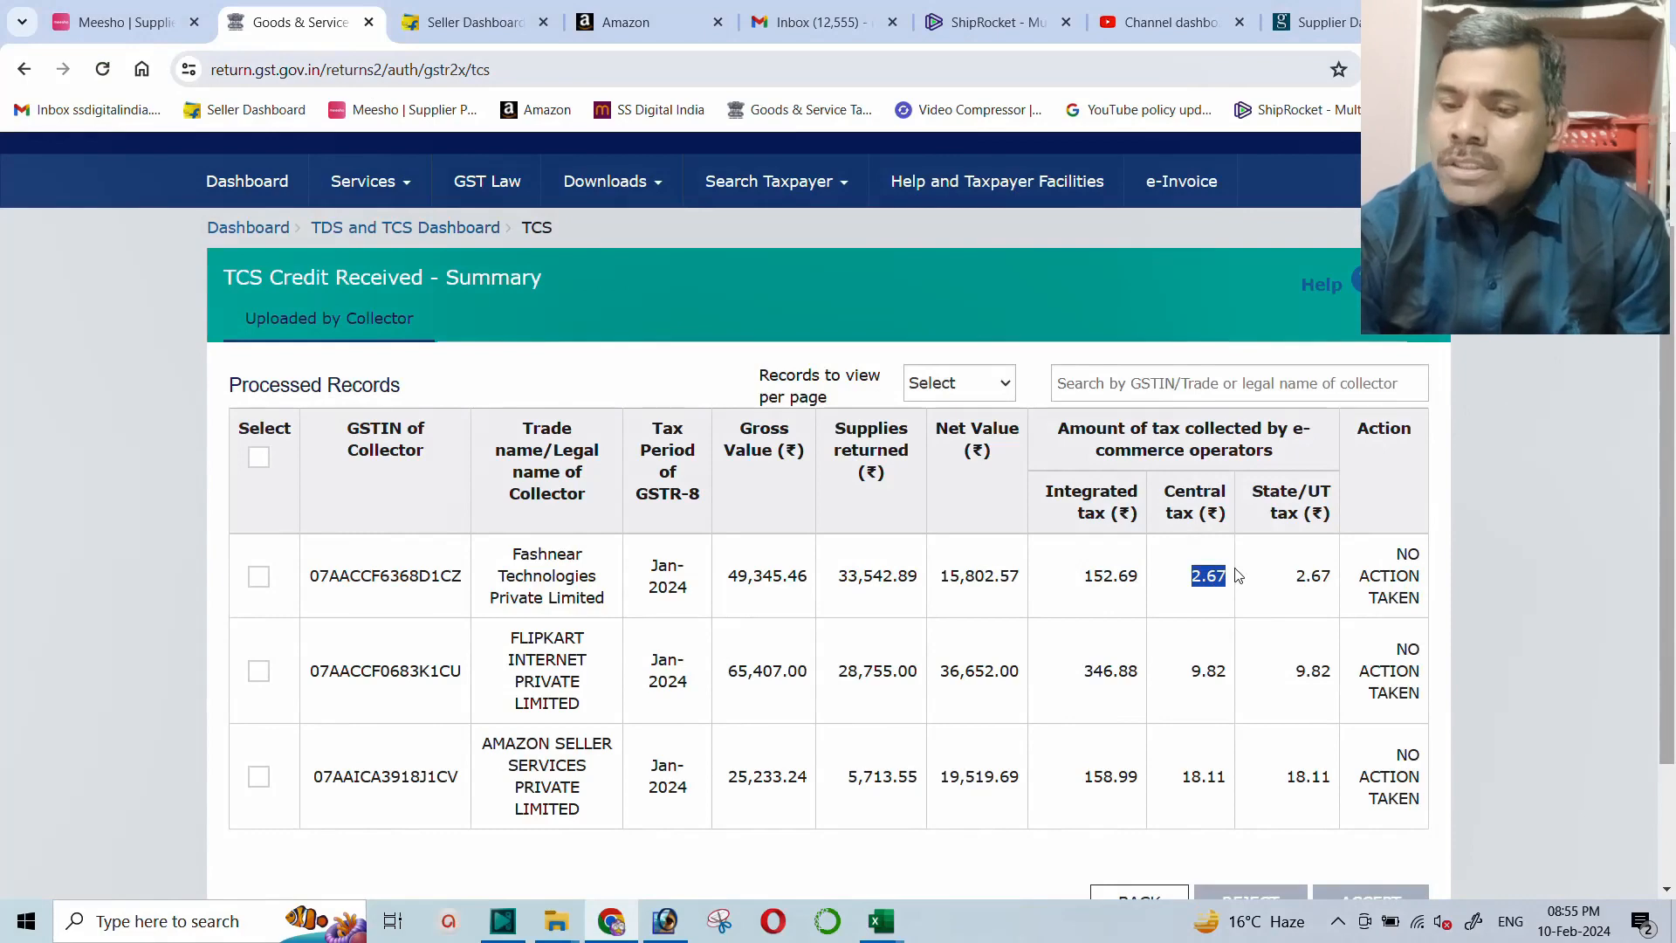
pyautogui.hotkey('alt', 'Tab')
# Calculate the CGST share of TCS in G161 with =F155*1%
pyautogui.click(727, 777)
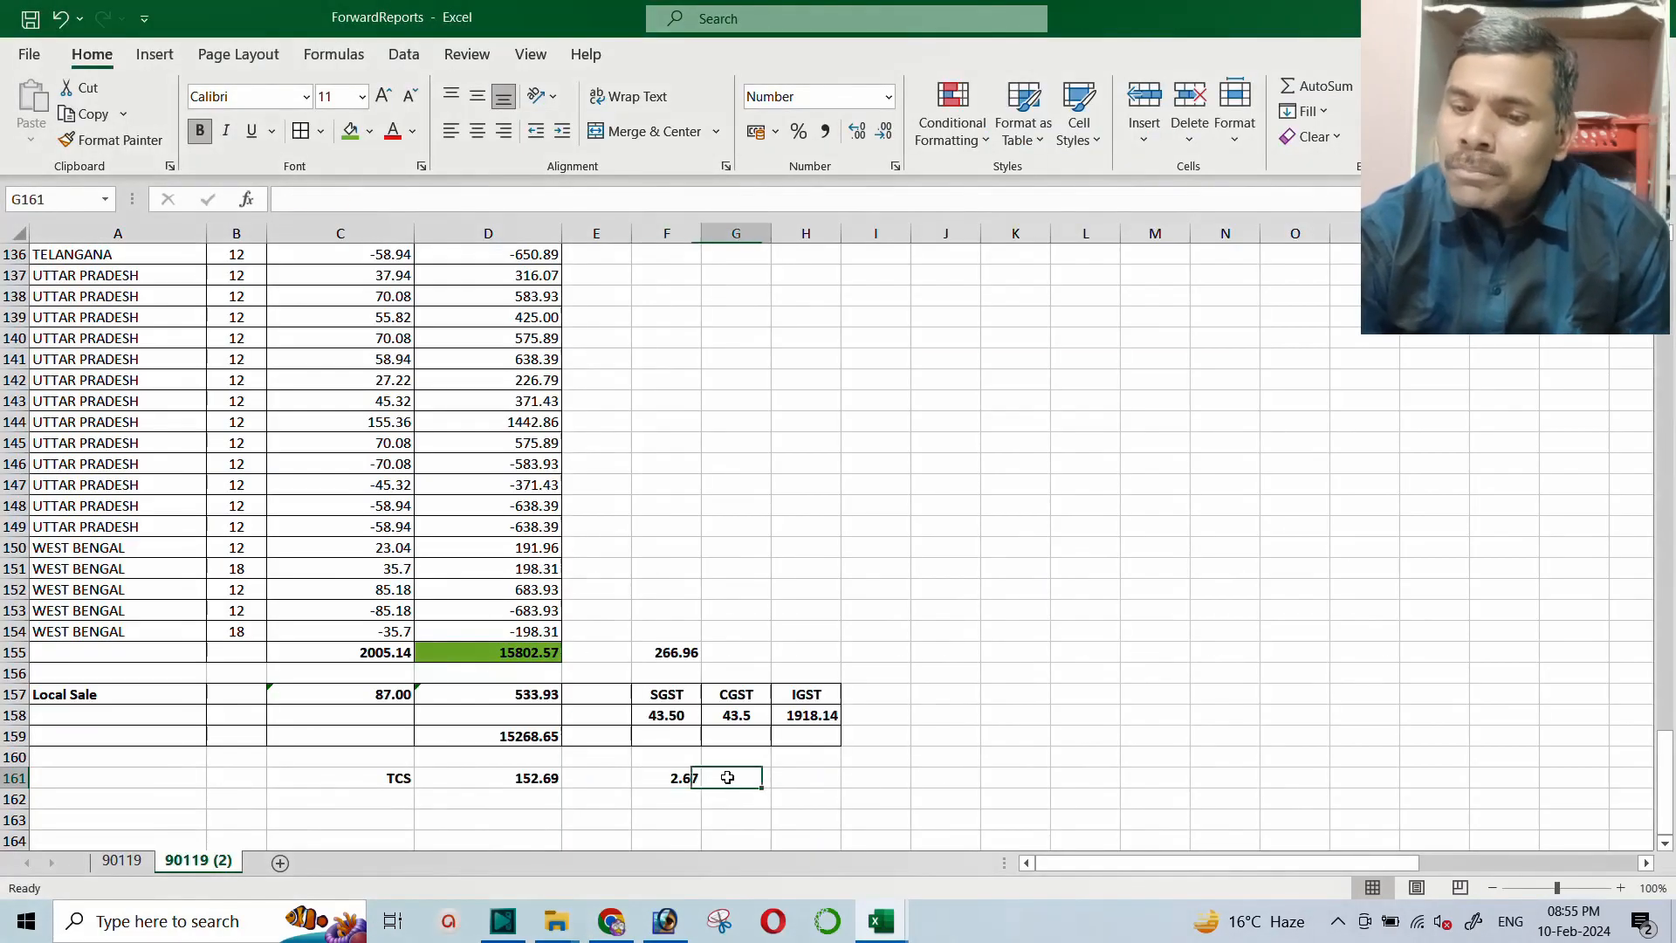
pyautogui.write('=')
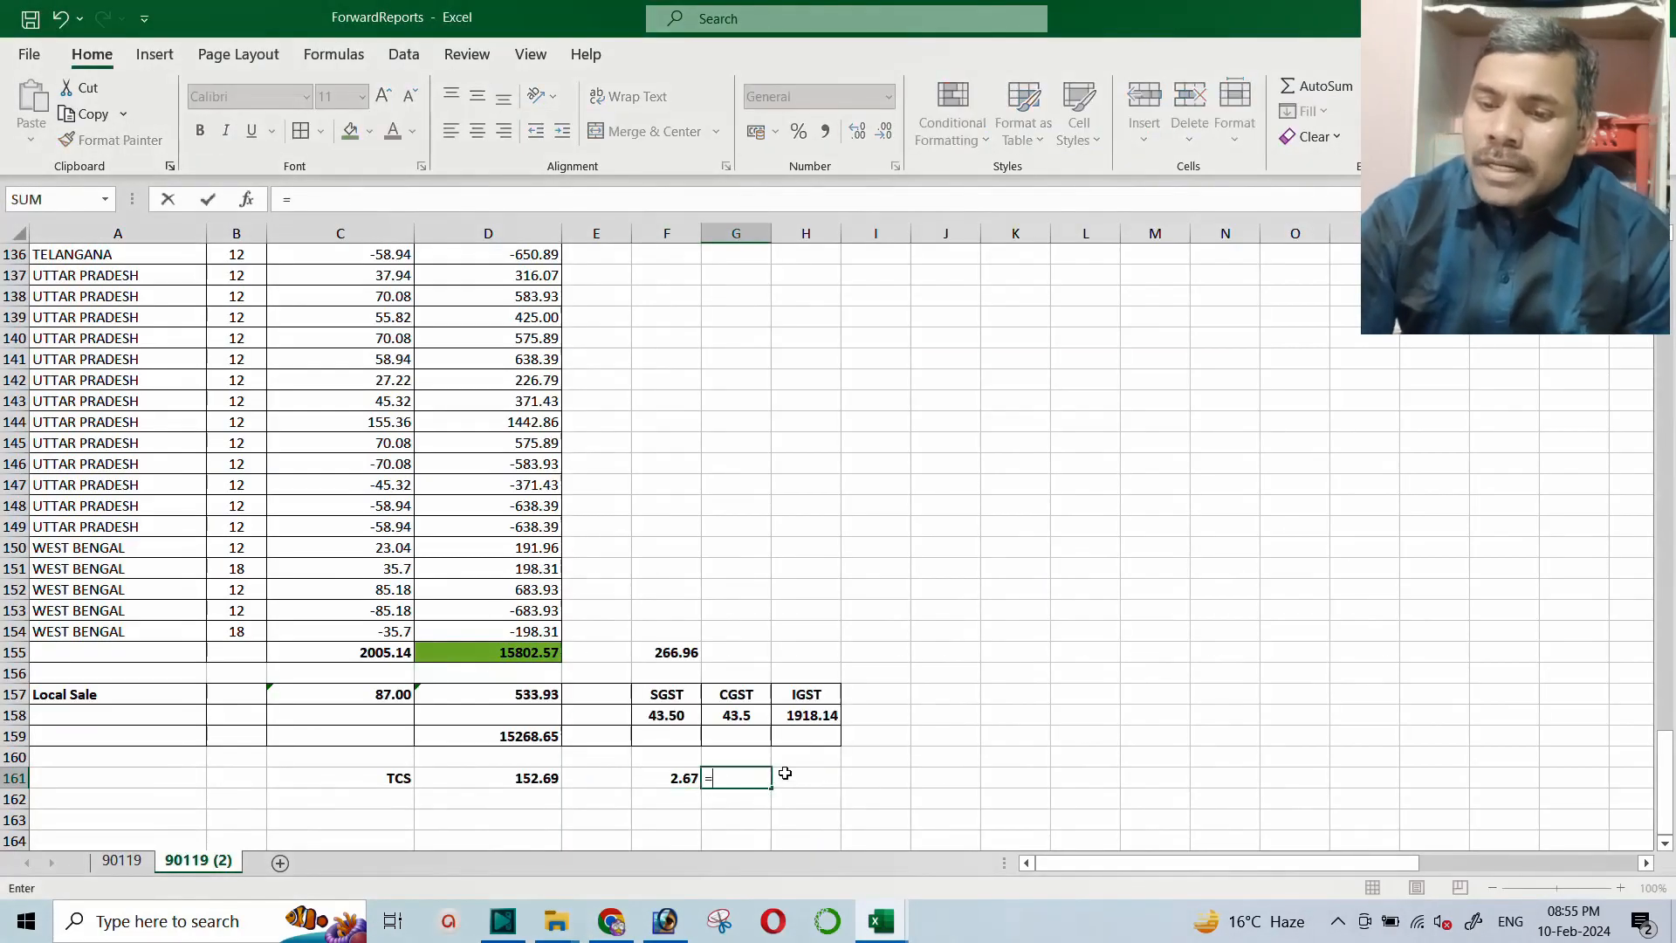
pyautogui.write('=')
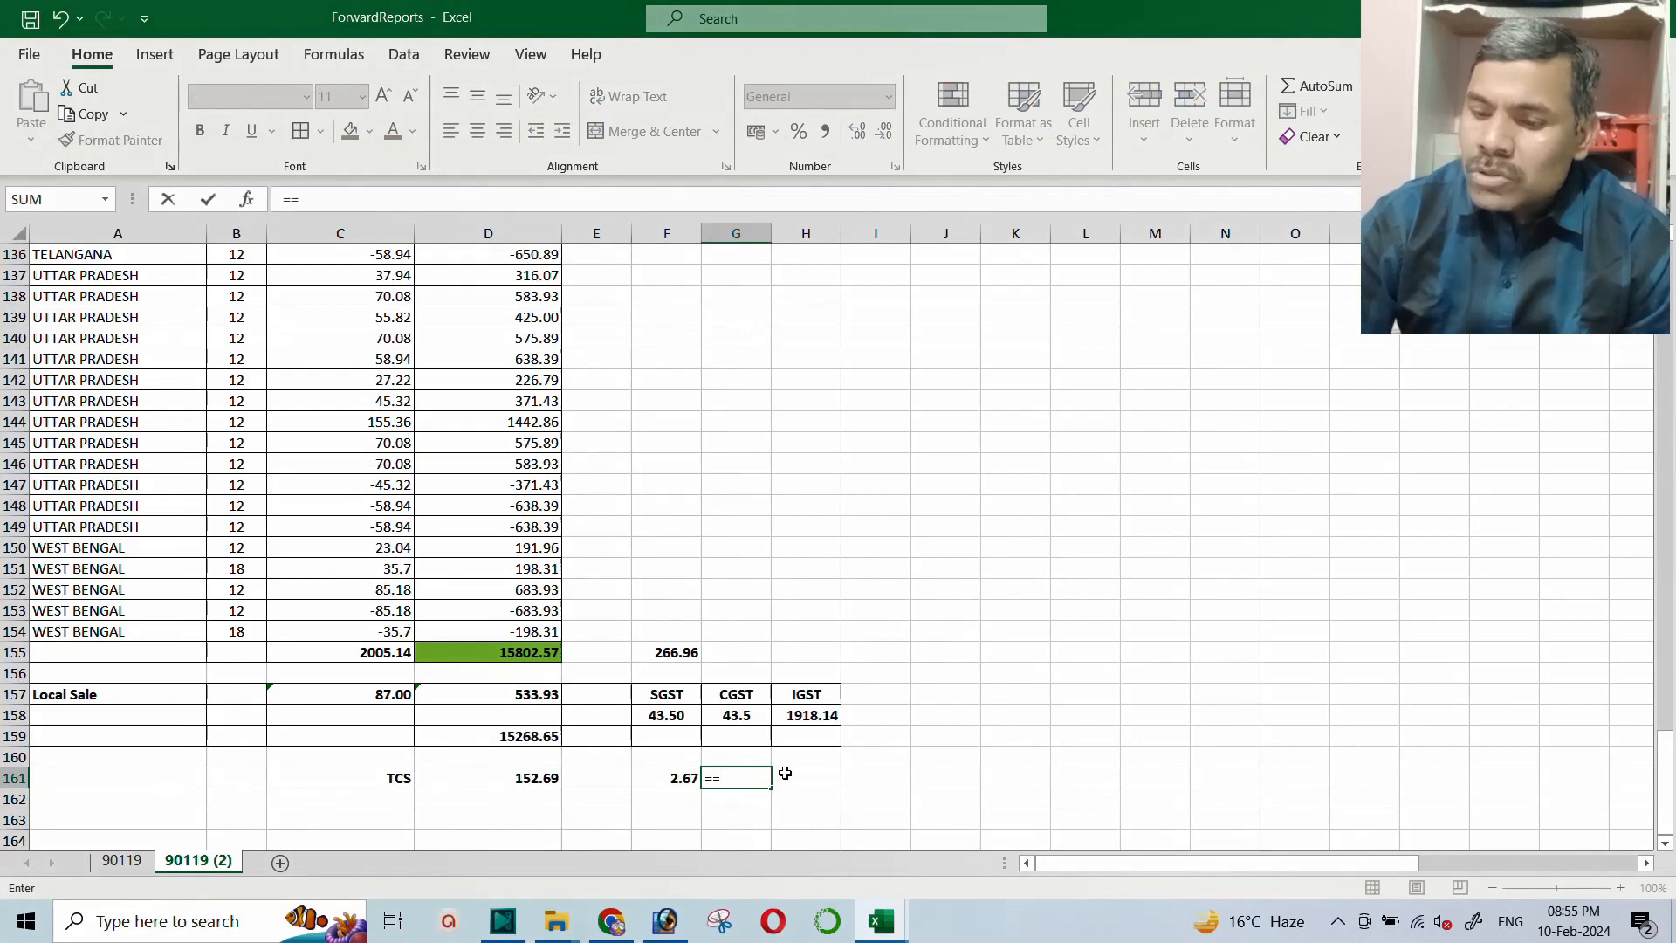
pyautogui.press('Up')
pyautogui.press('Up')
pyautogui.press('Up')
pyautogui.press('Up')
pyautogui.press('Up')
pyautogui.press('Up')
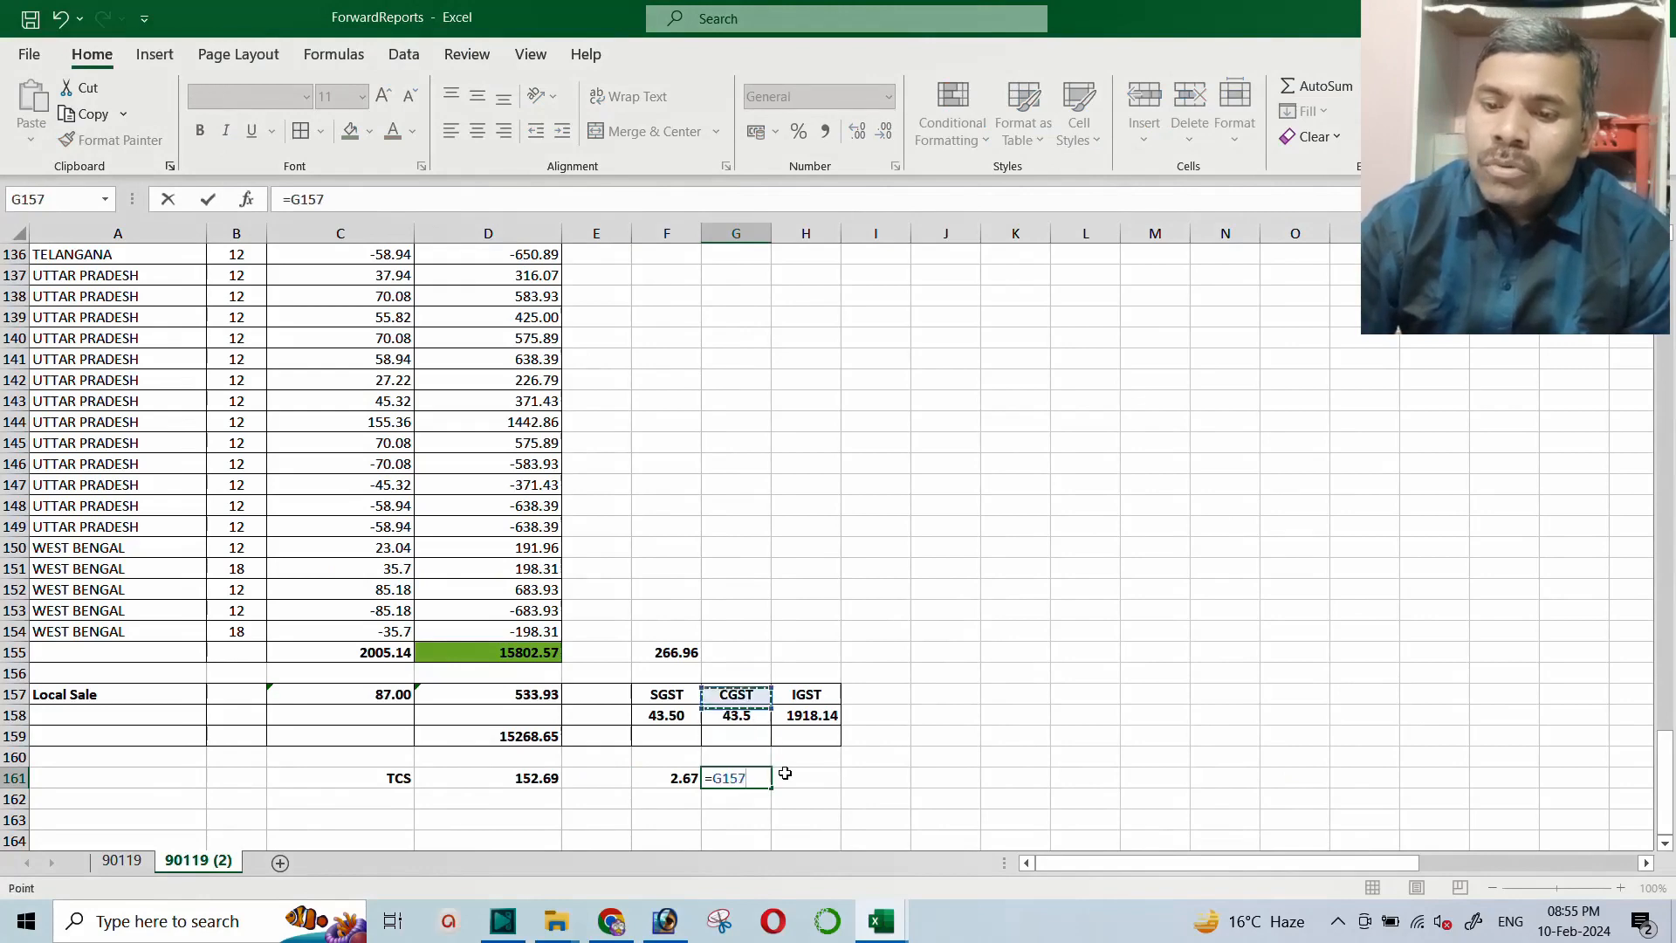
pyautogui.press('Left')
pyautogui.write('/')
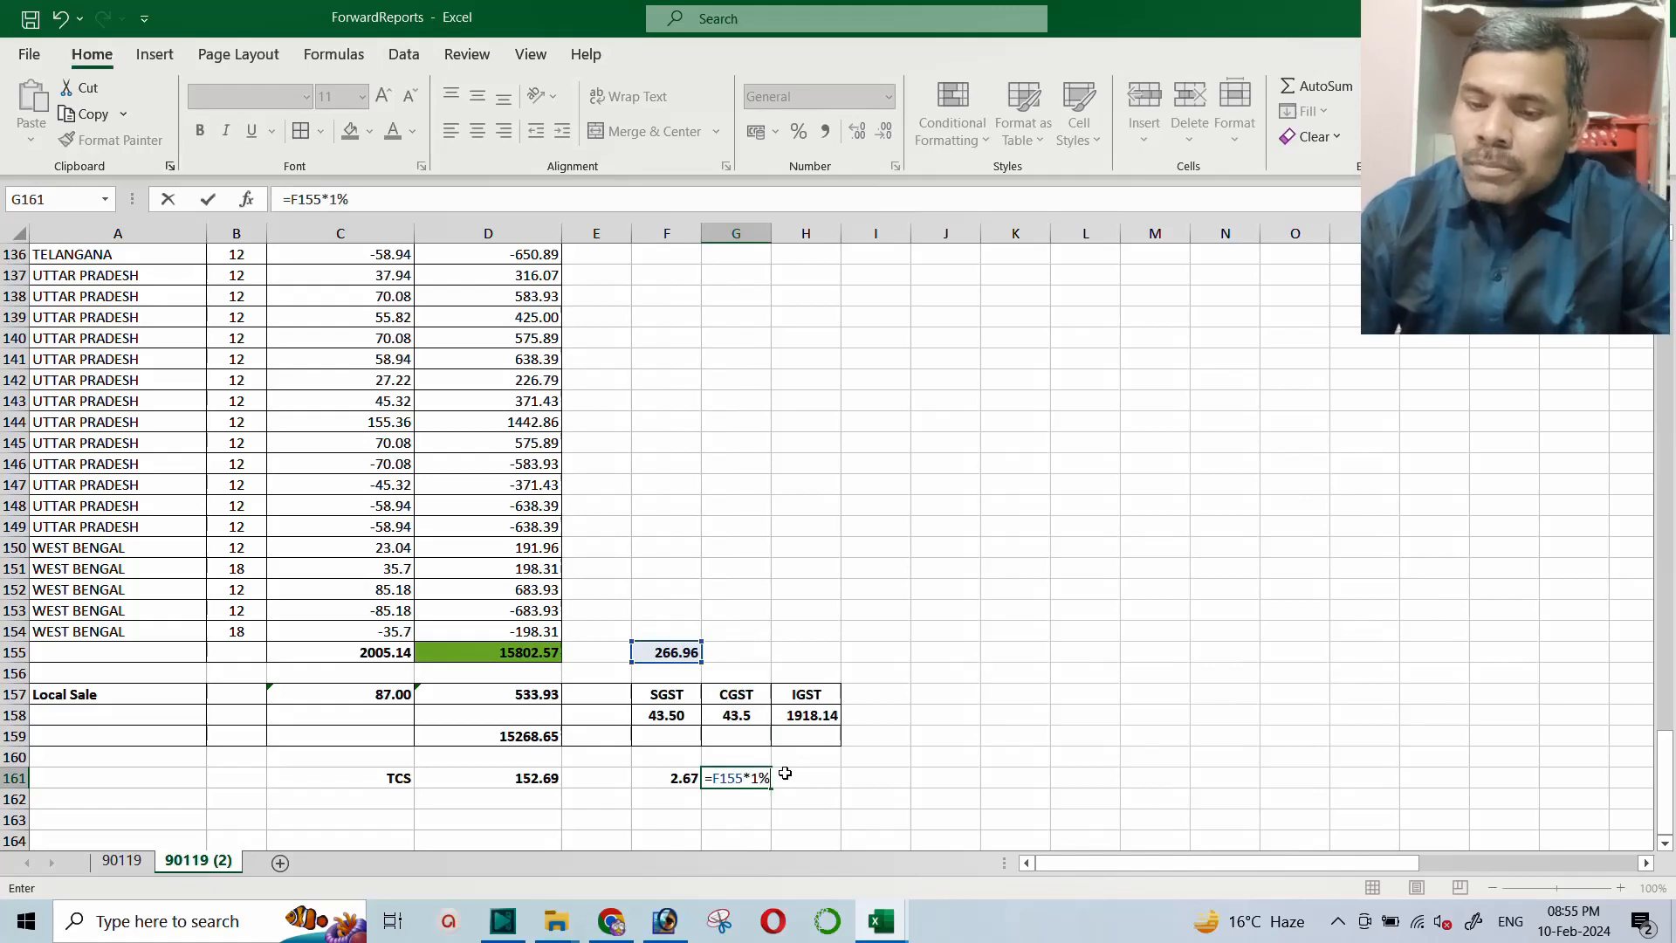
pyautogui.press('Return')
# Format the amount in G161 to two decimal places and make it bold
pyautogui.click(745, 782)
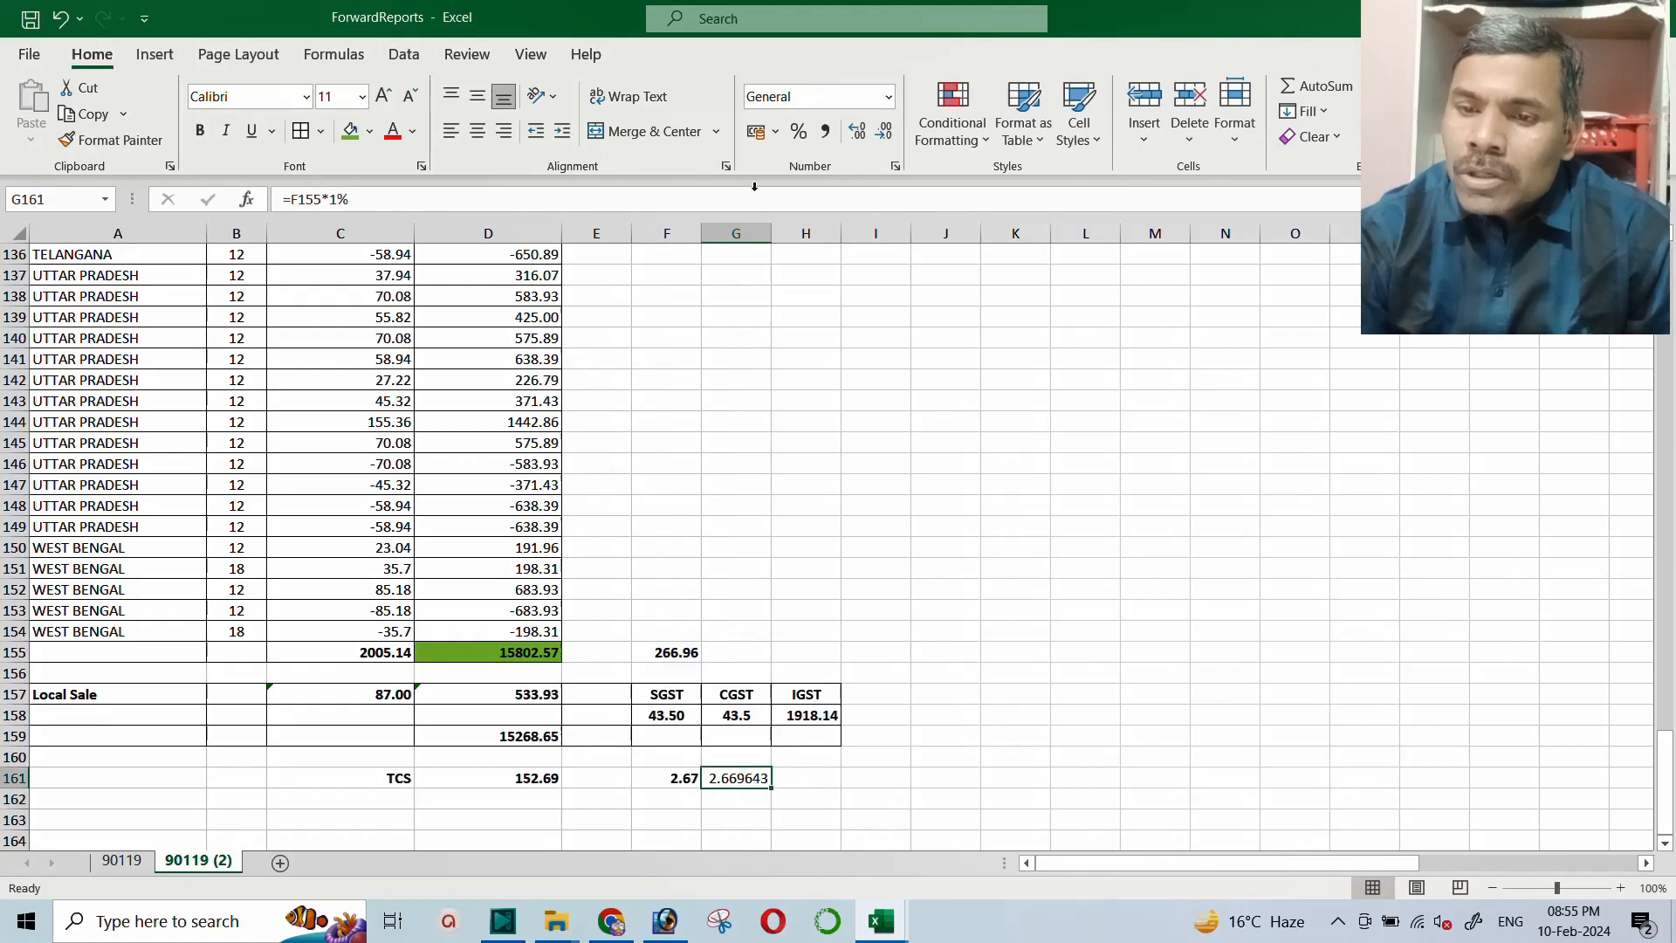
pyautogui.click(884, 131)
pyautogui.click(884, 131)
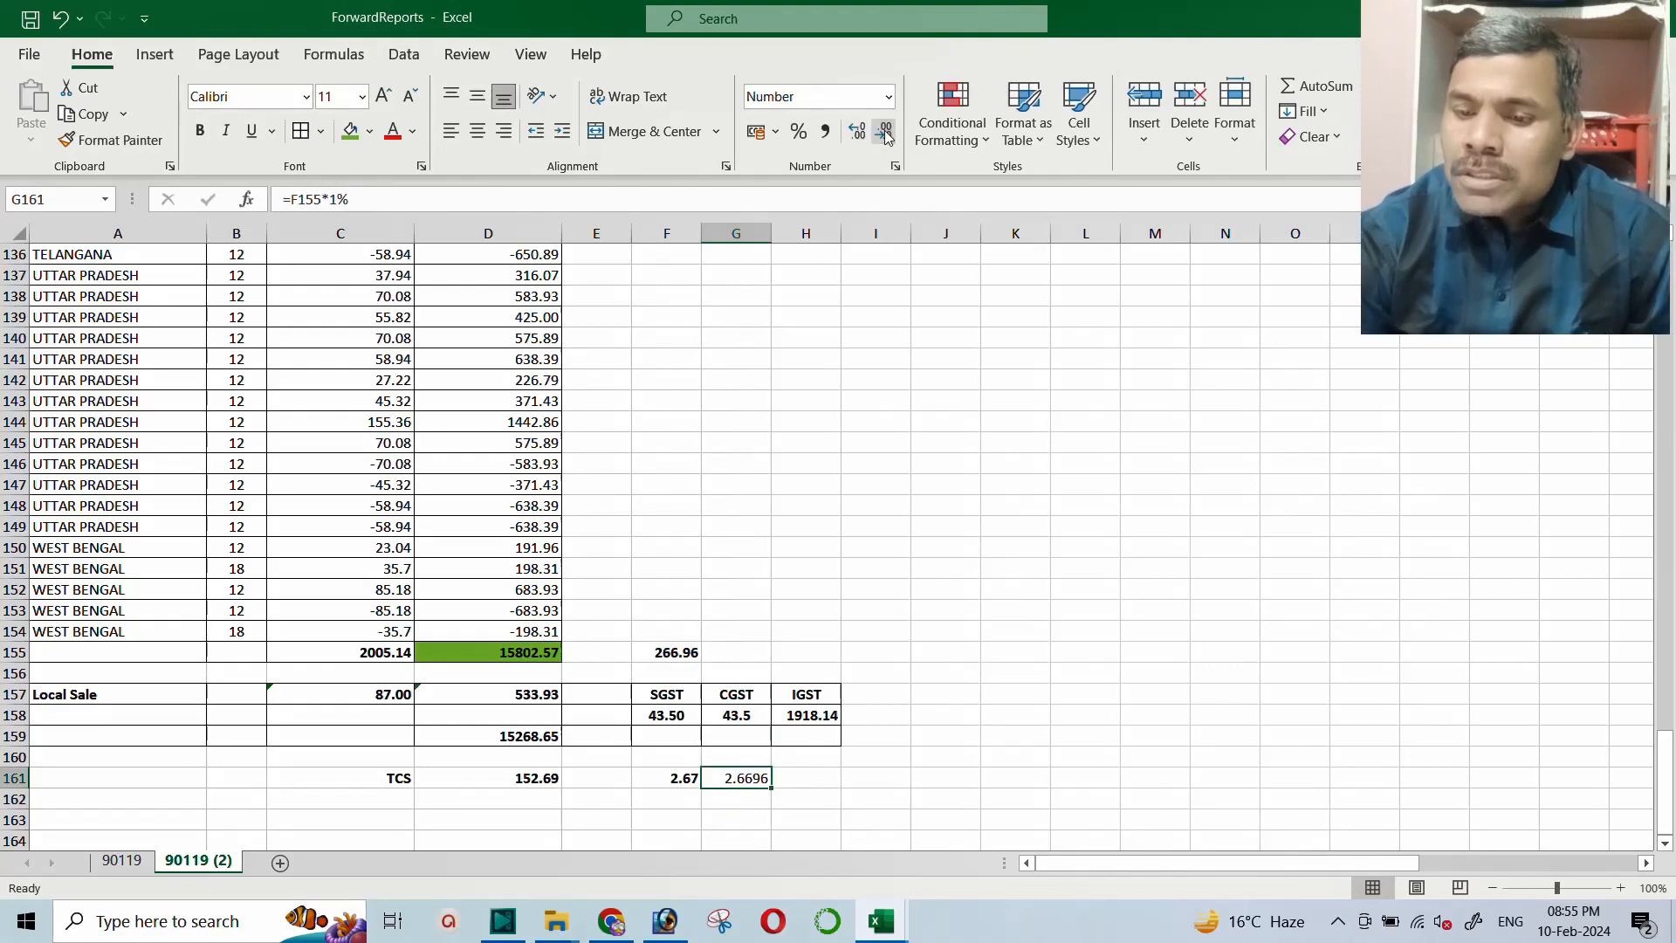
pyautogui.click(884, 131)
pyautogui.click(884, 131)
pyautogui.click(855, 131)
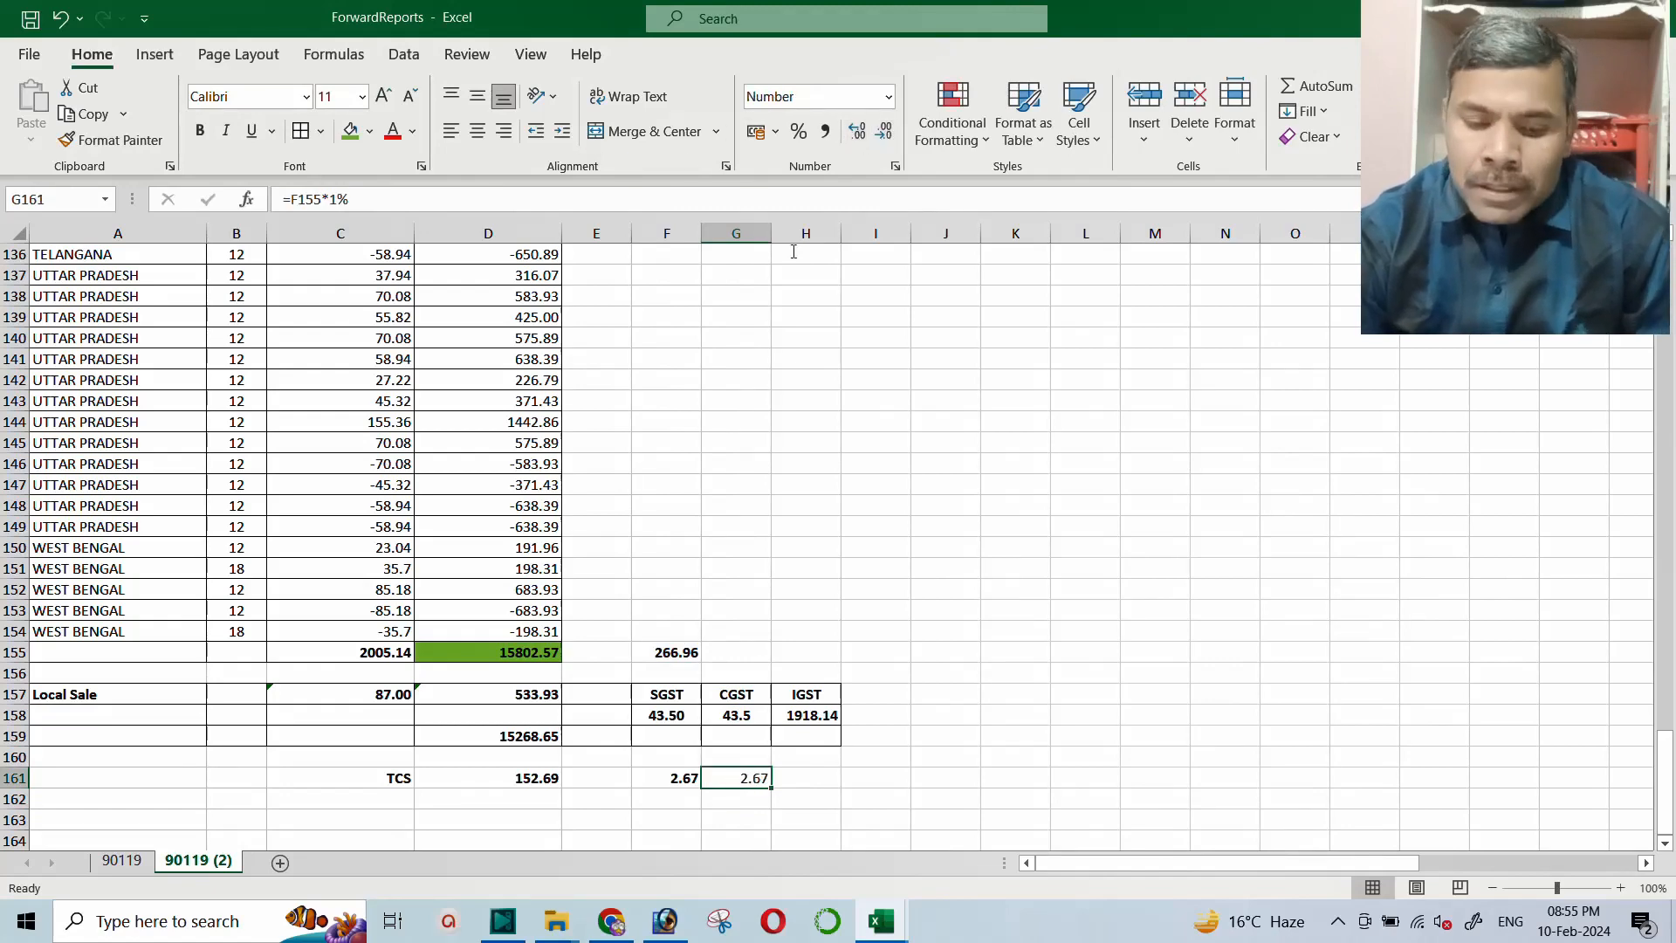
pyautogui.hotkey('ctrl', 'b')
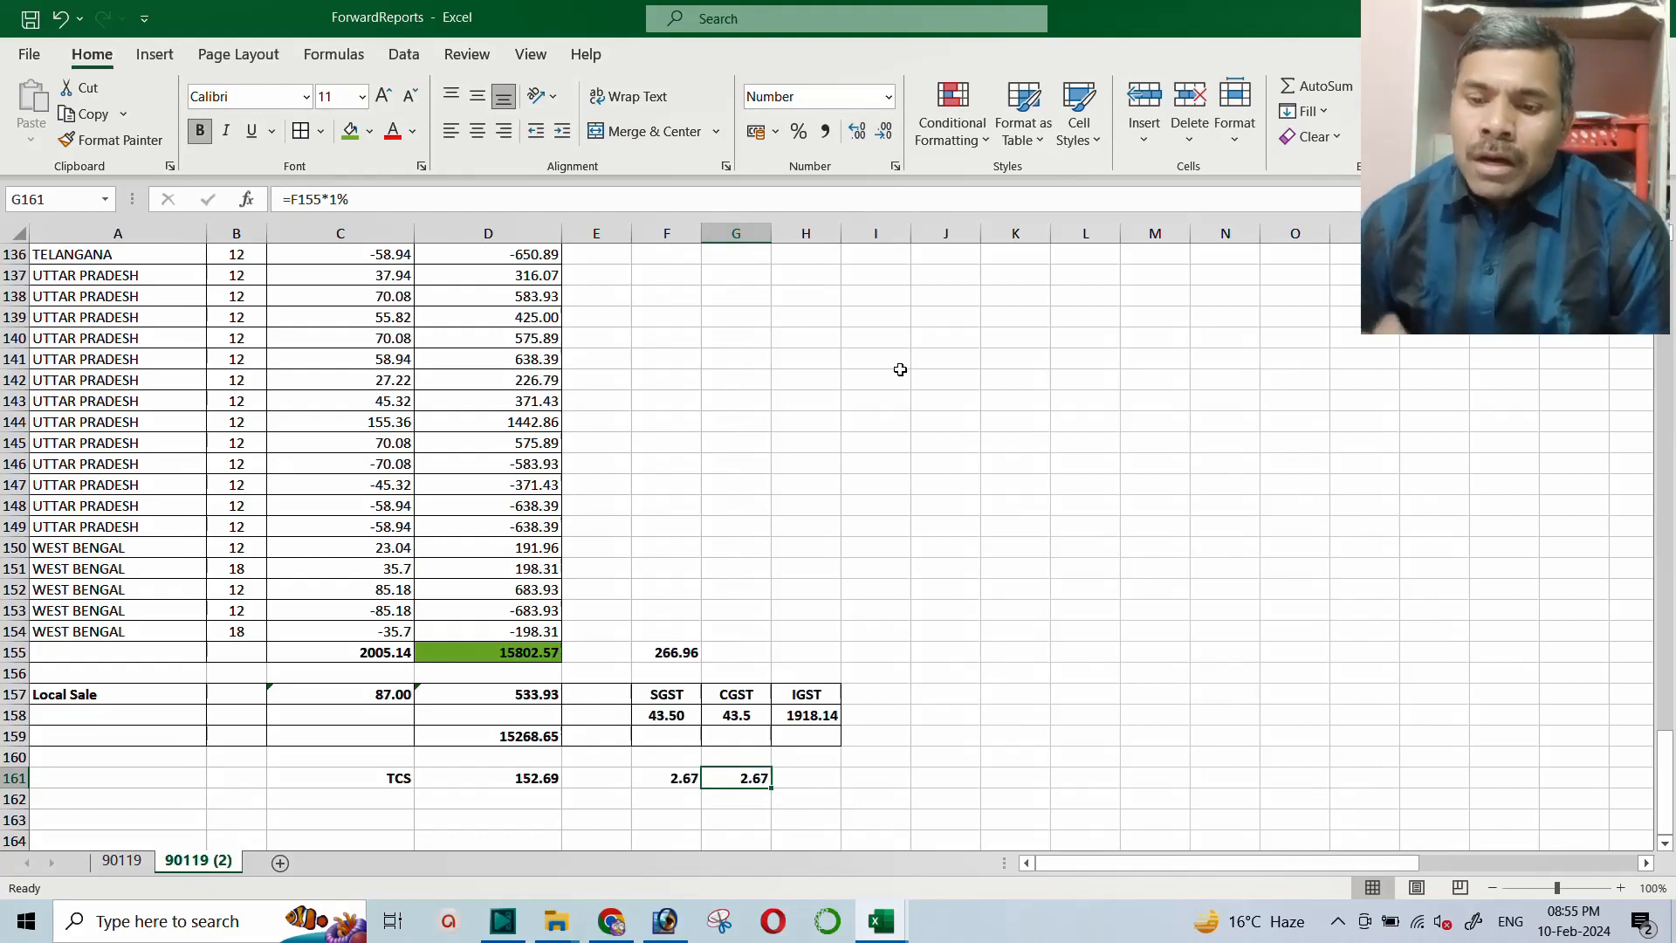
# Switch to the GST portal in Chrome, leave the TCS credit summary, and open the File Returns page from the dashboard
pyautogui.hotkey('alt', 'Tab')
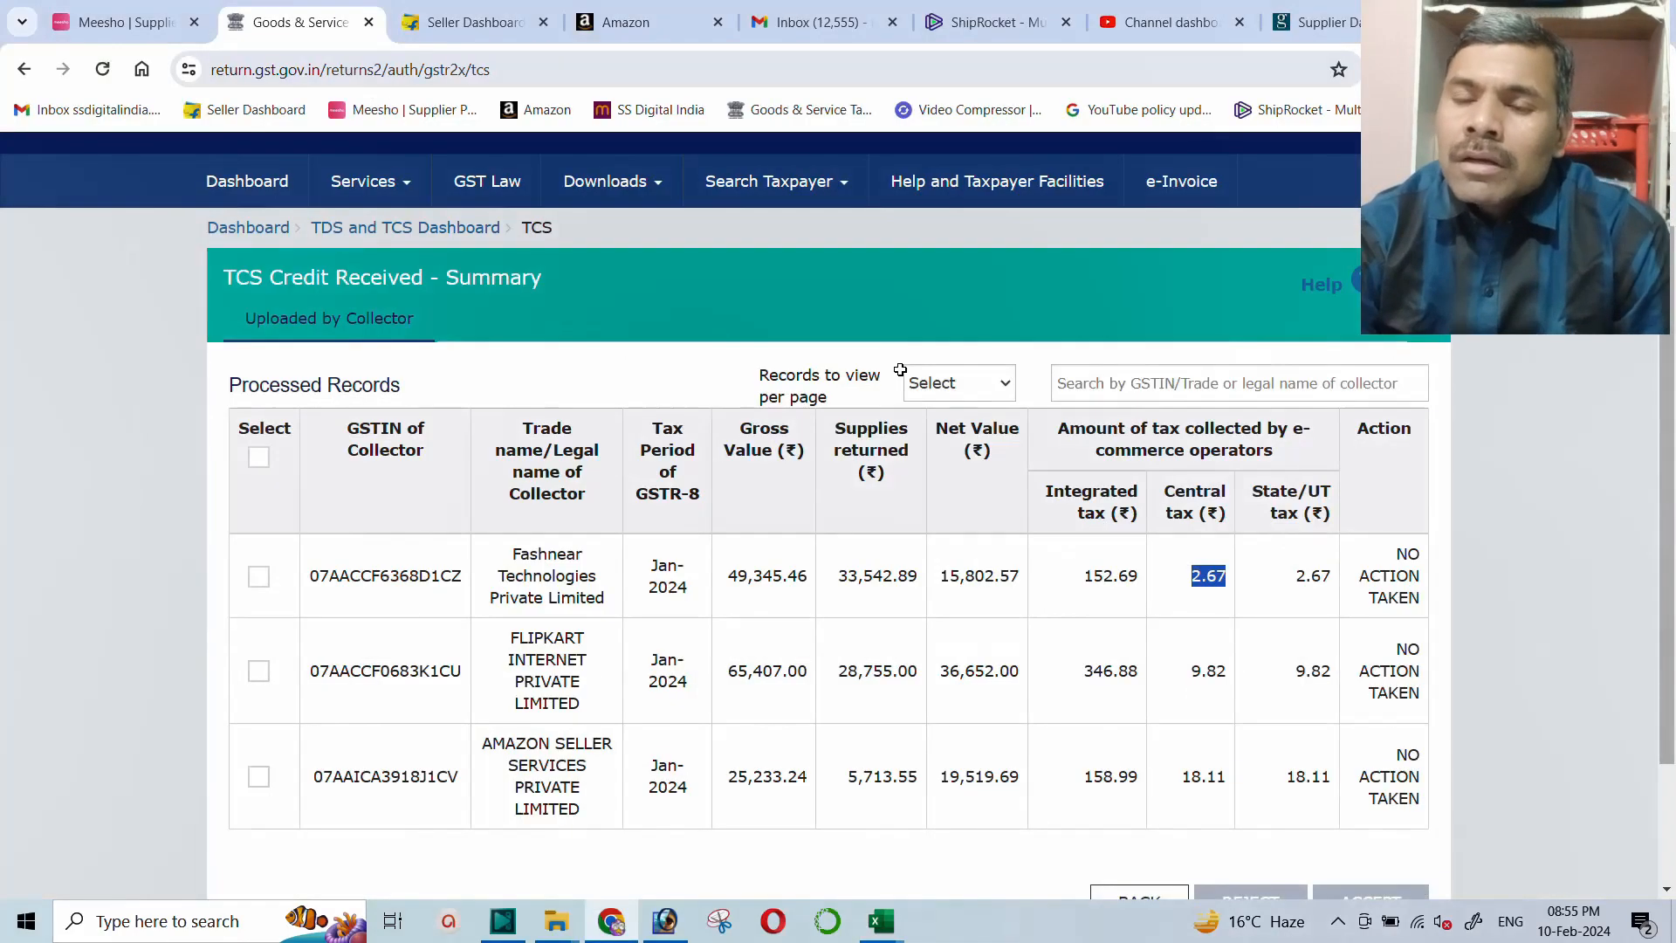
pyautogui.scroll(-2, 1126, 650)
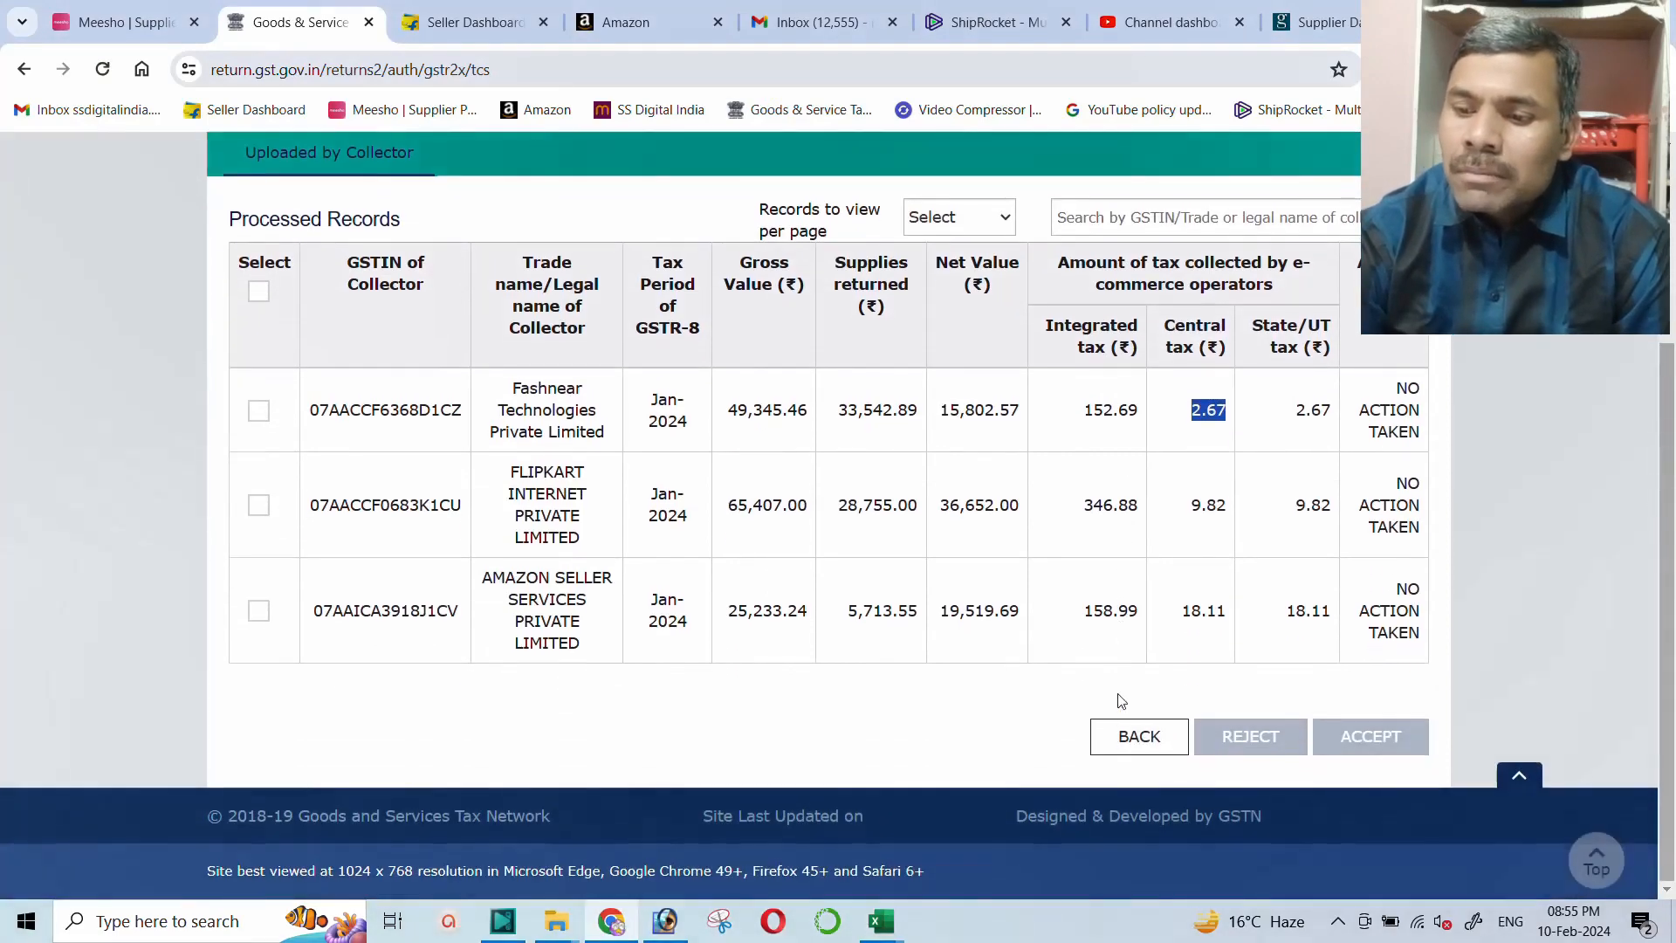
pyautogui.click(1125, 733)
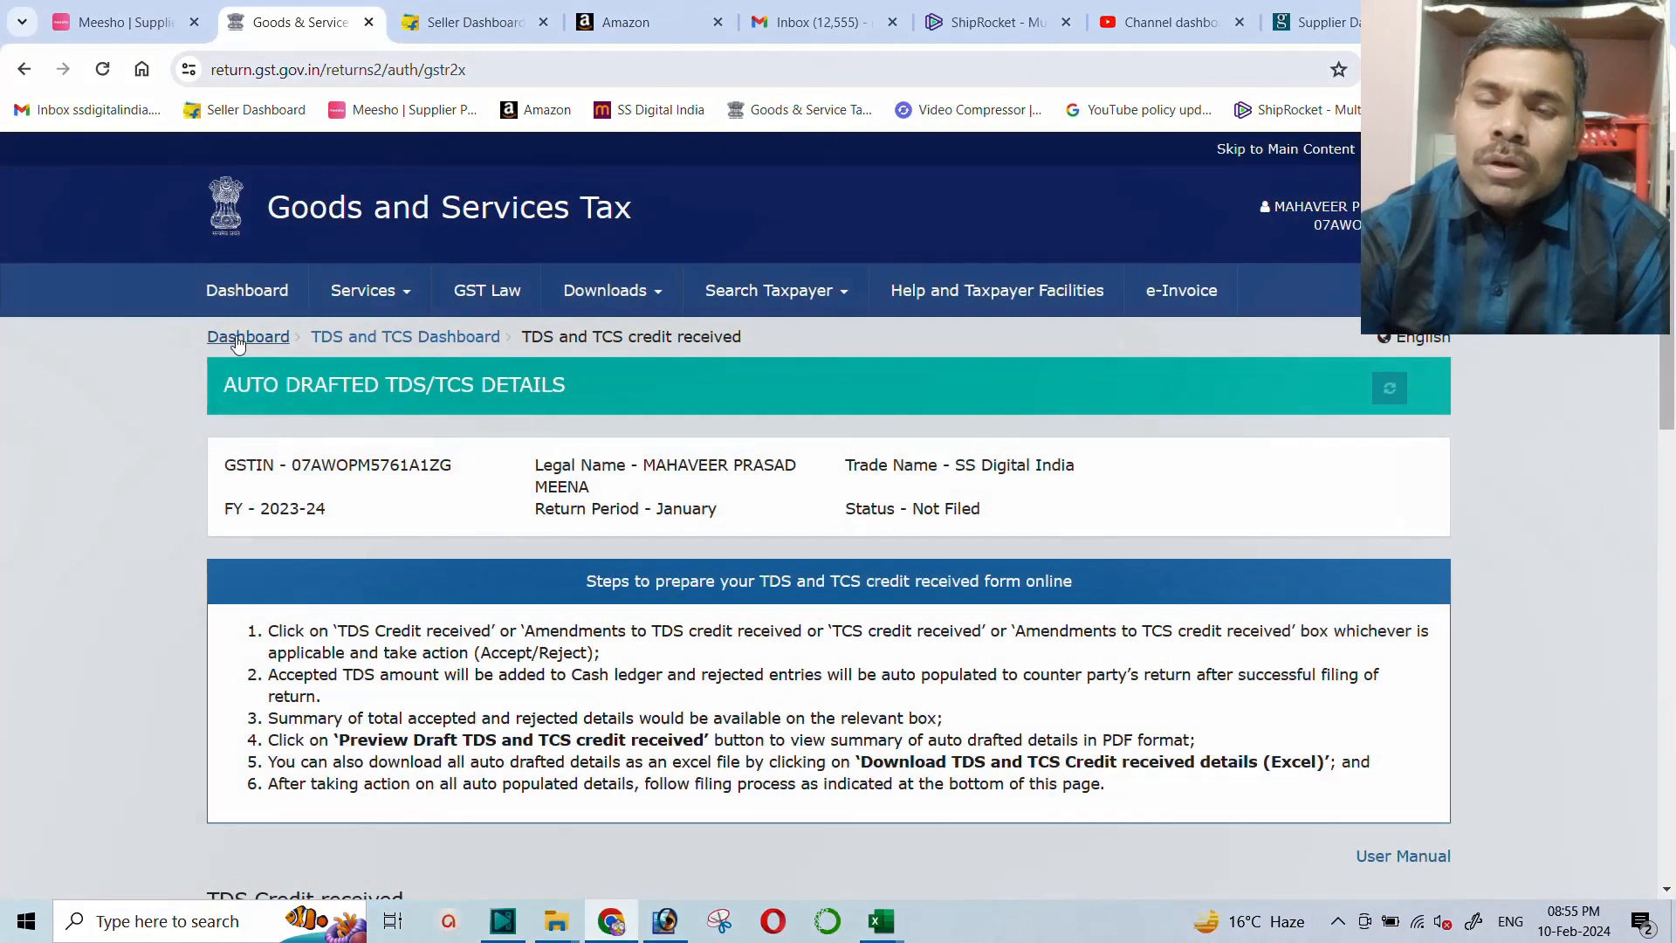
pyautogui.click(236, 339)
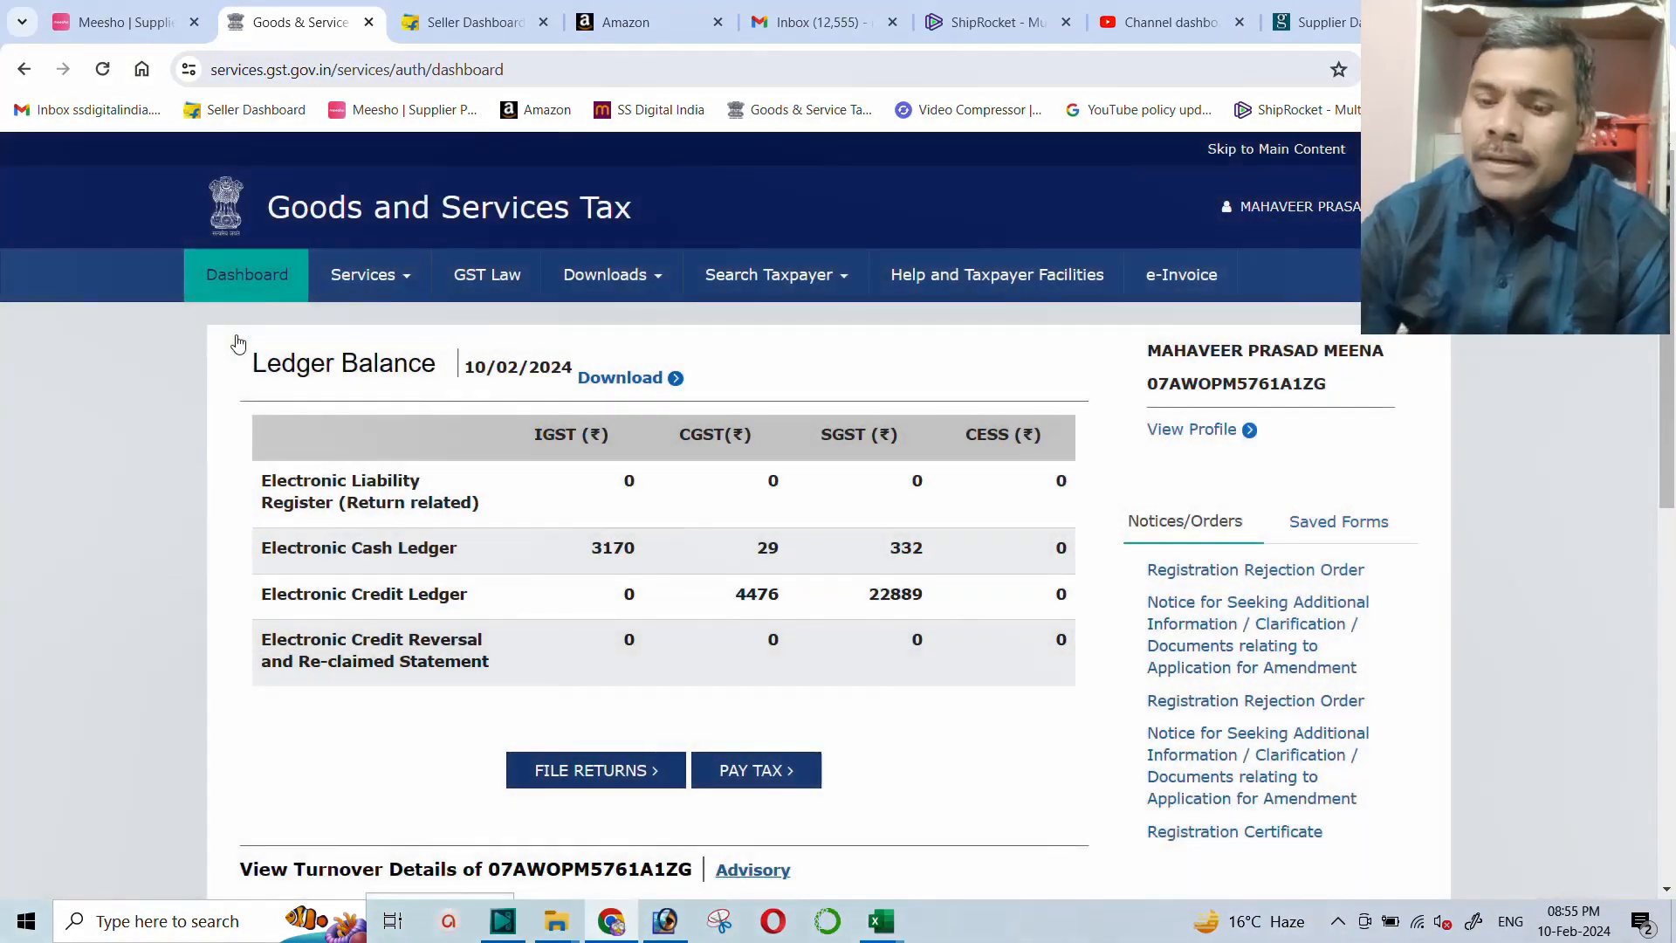
pyautogui.click(569, 770)
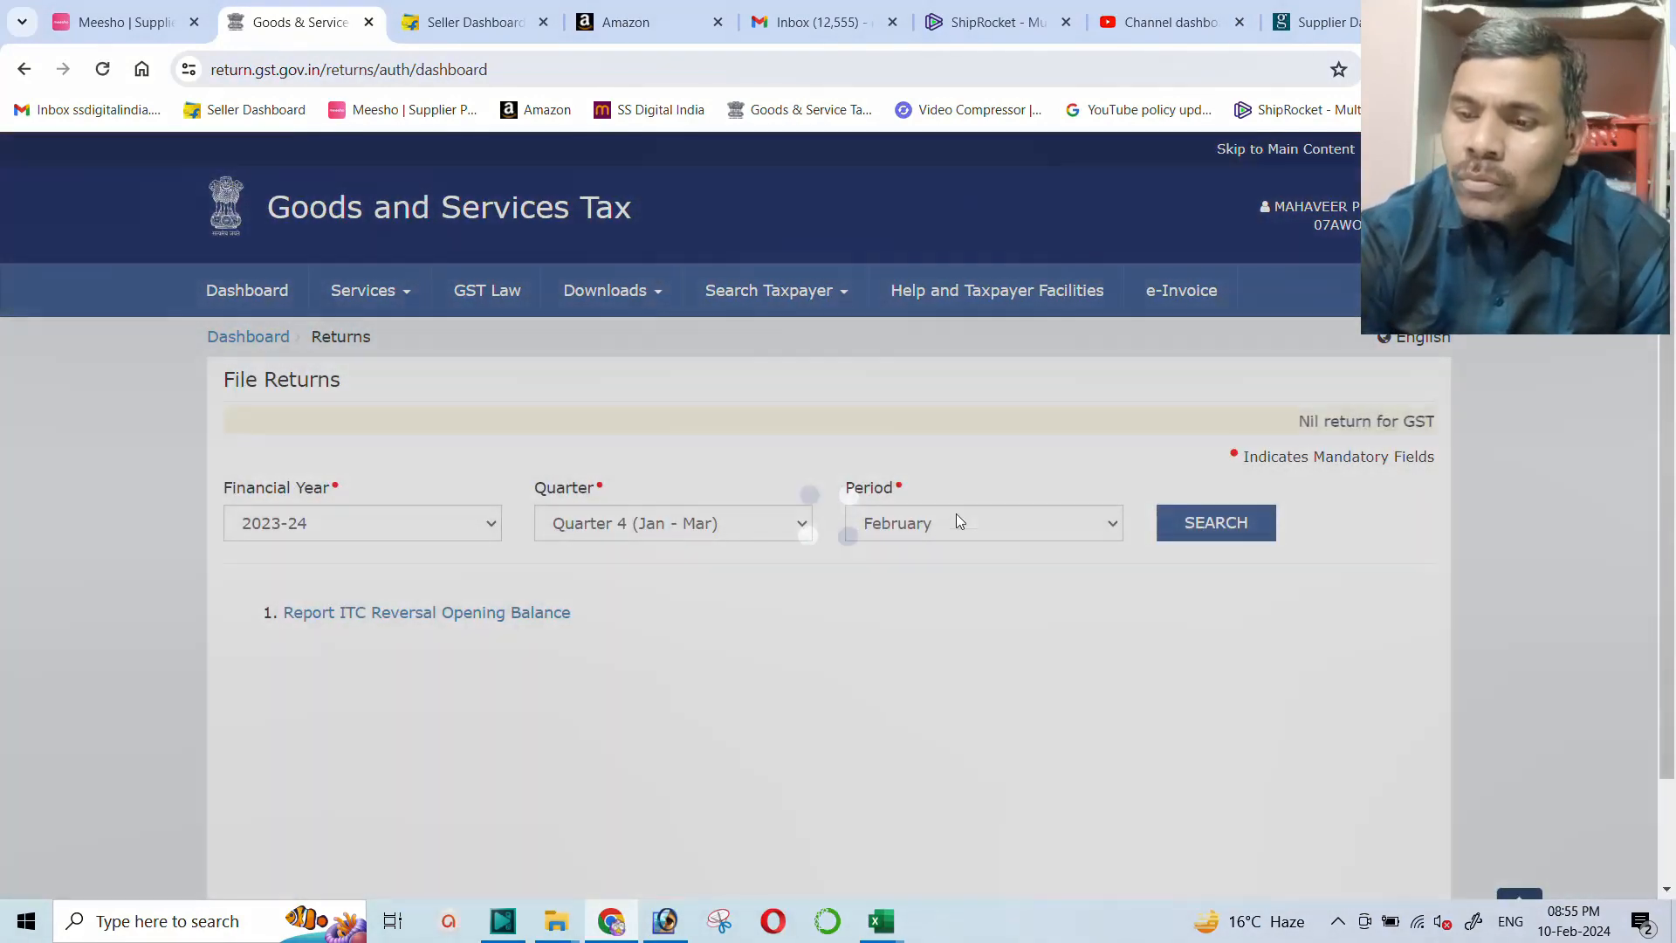
# Set the return period to January and search for the returns of Quarter 4, 2023-24
pyautogui.click(956, 521)
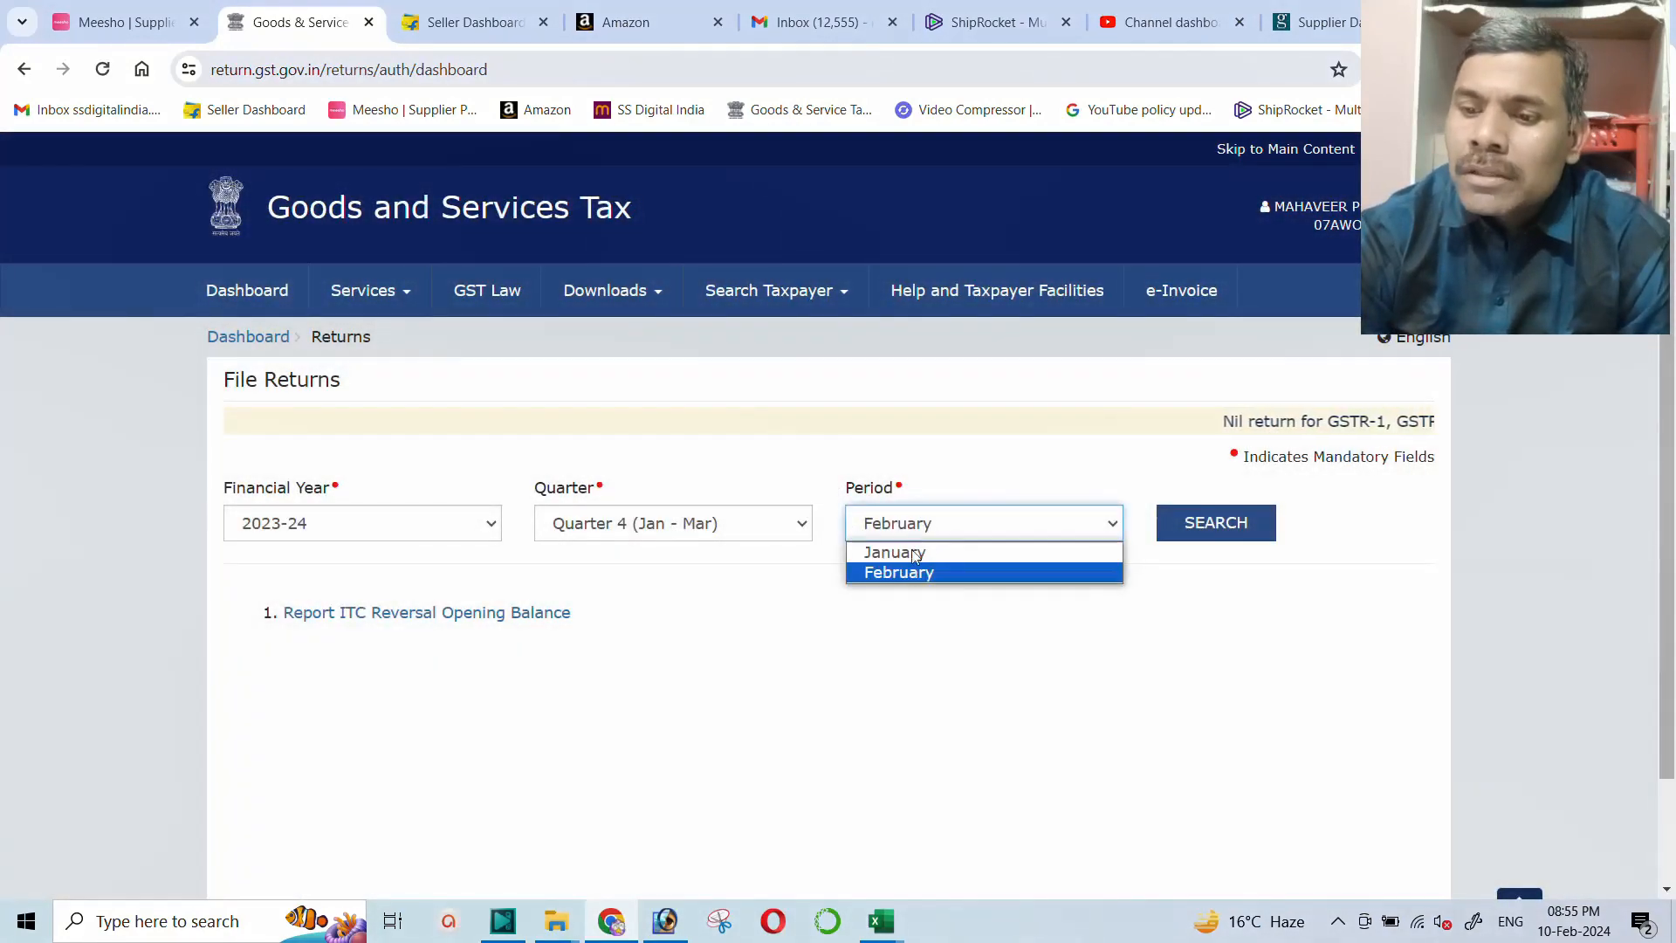
pyautogui.click(928, 530)
pyautogui.click(908, 526)
pyautogui.click(978, 549)
pyautogui.click(1175, 527)
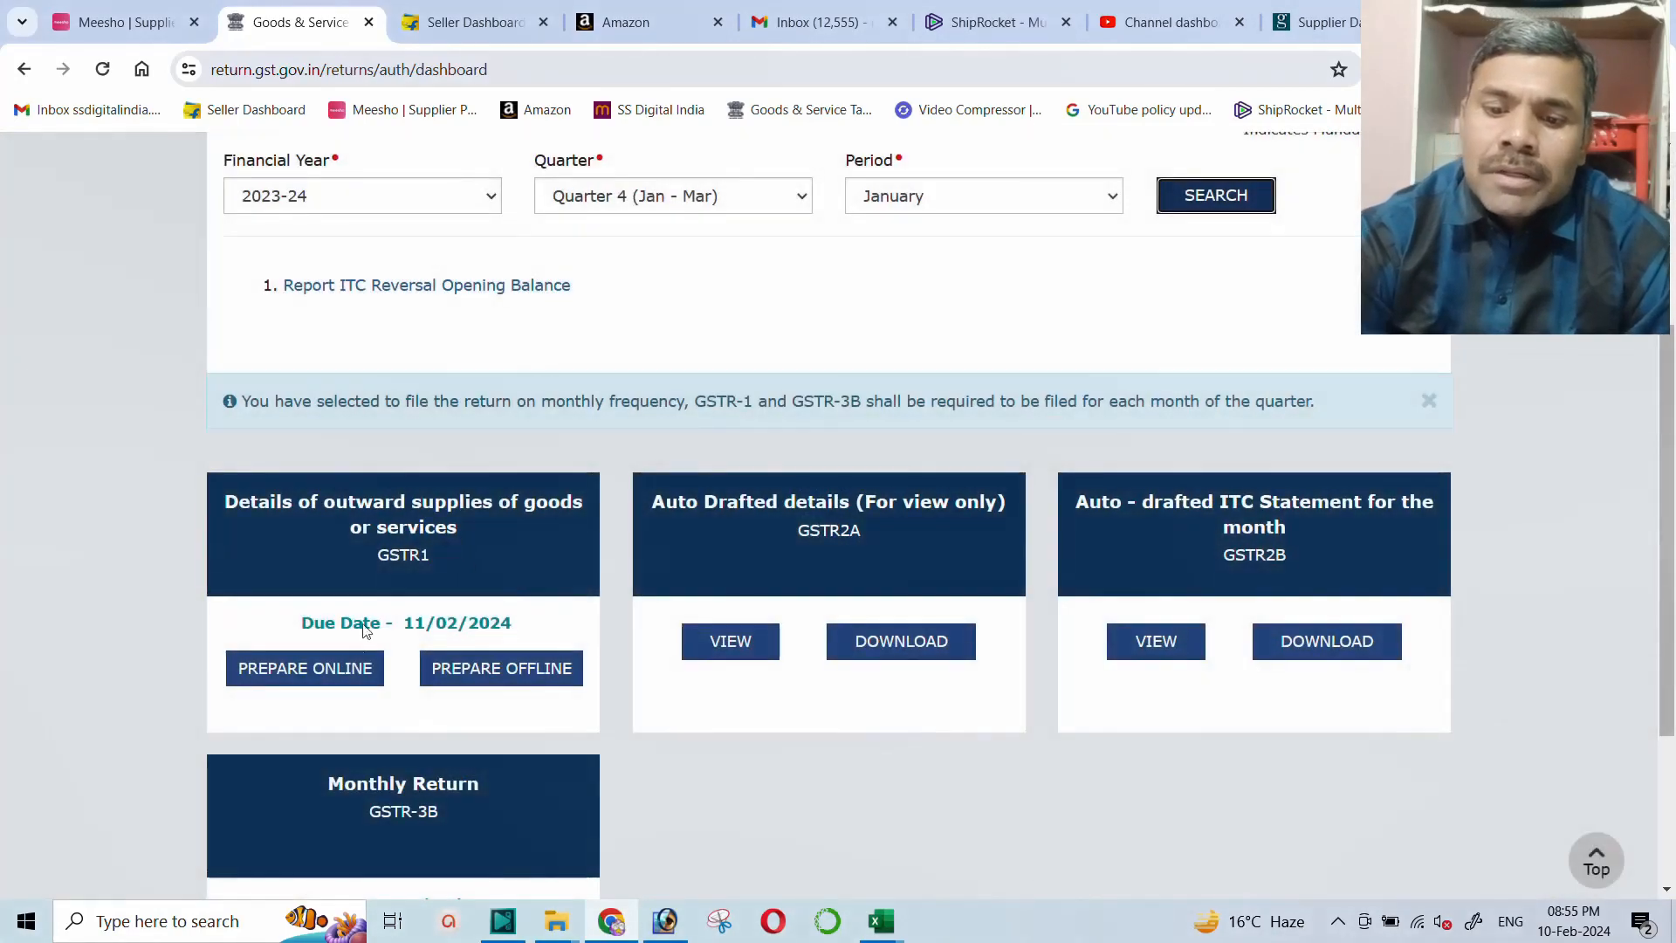
# Open GSTR-1 for online preparation and start a new u/s 52 (TCS) record in table 14, Supplies made through ECO
pyautogui.click(304, 668)
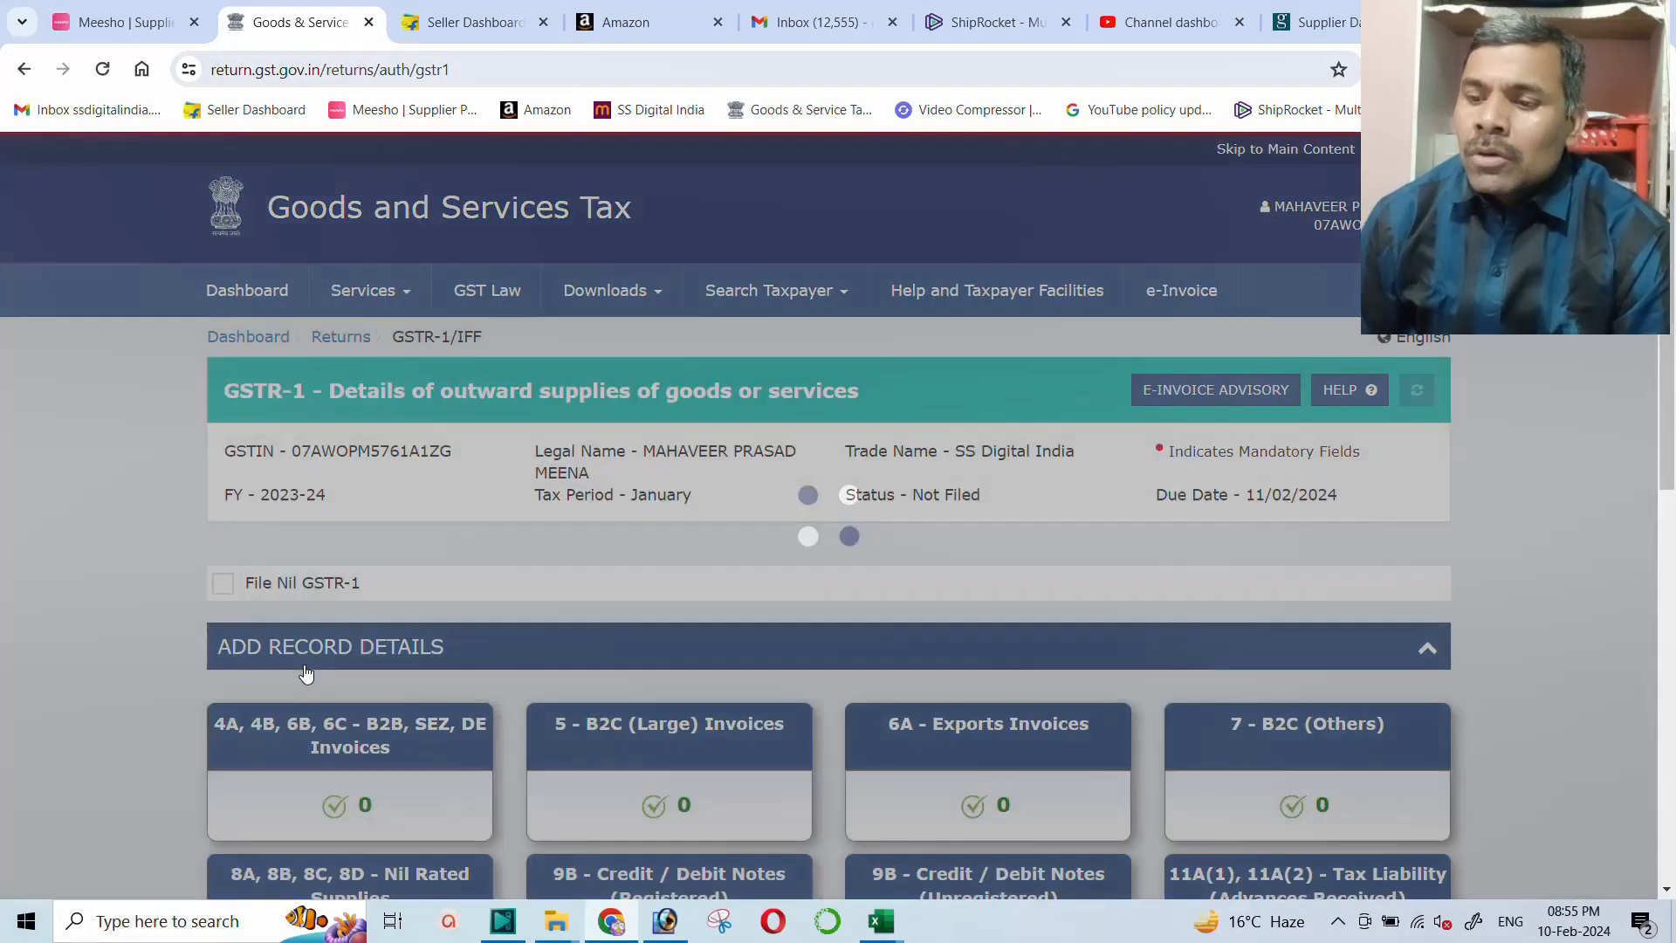
pyautogui.scroll(-2, 1117, 611)
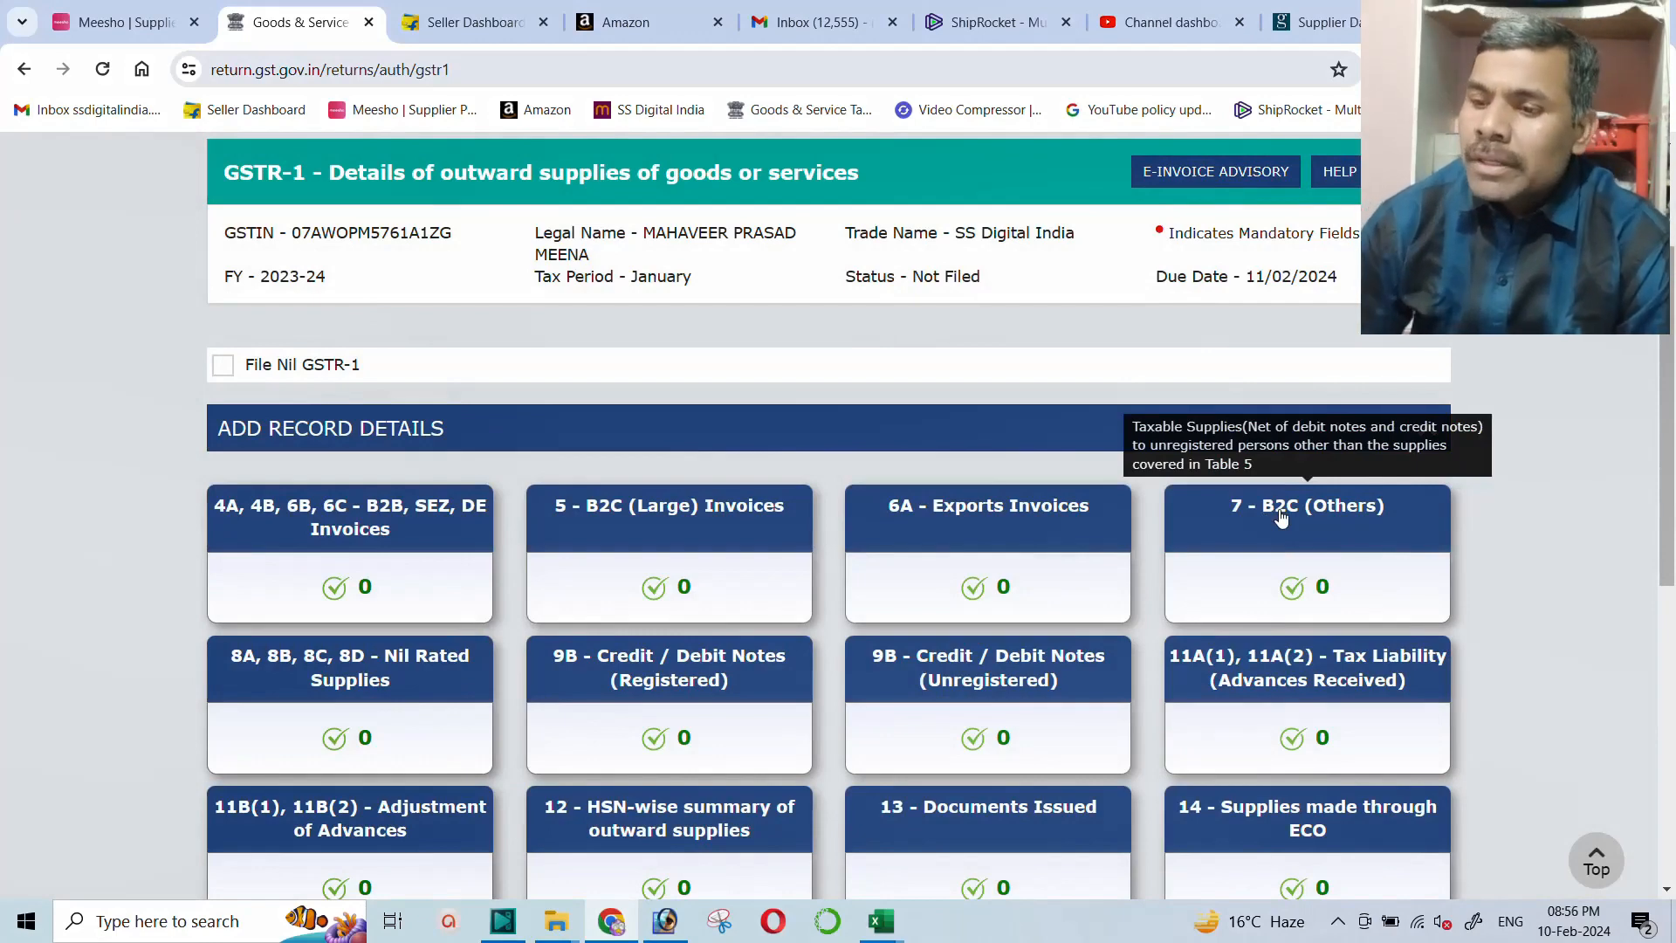
pyautogui.scroll(-3, 1274, 532)
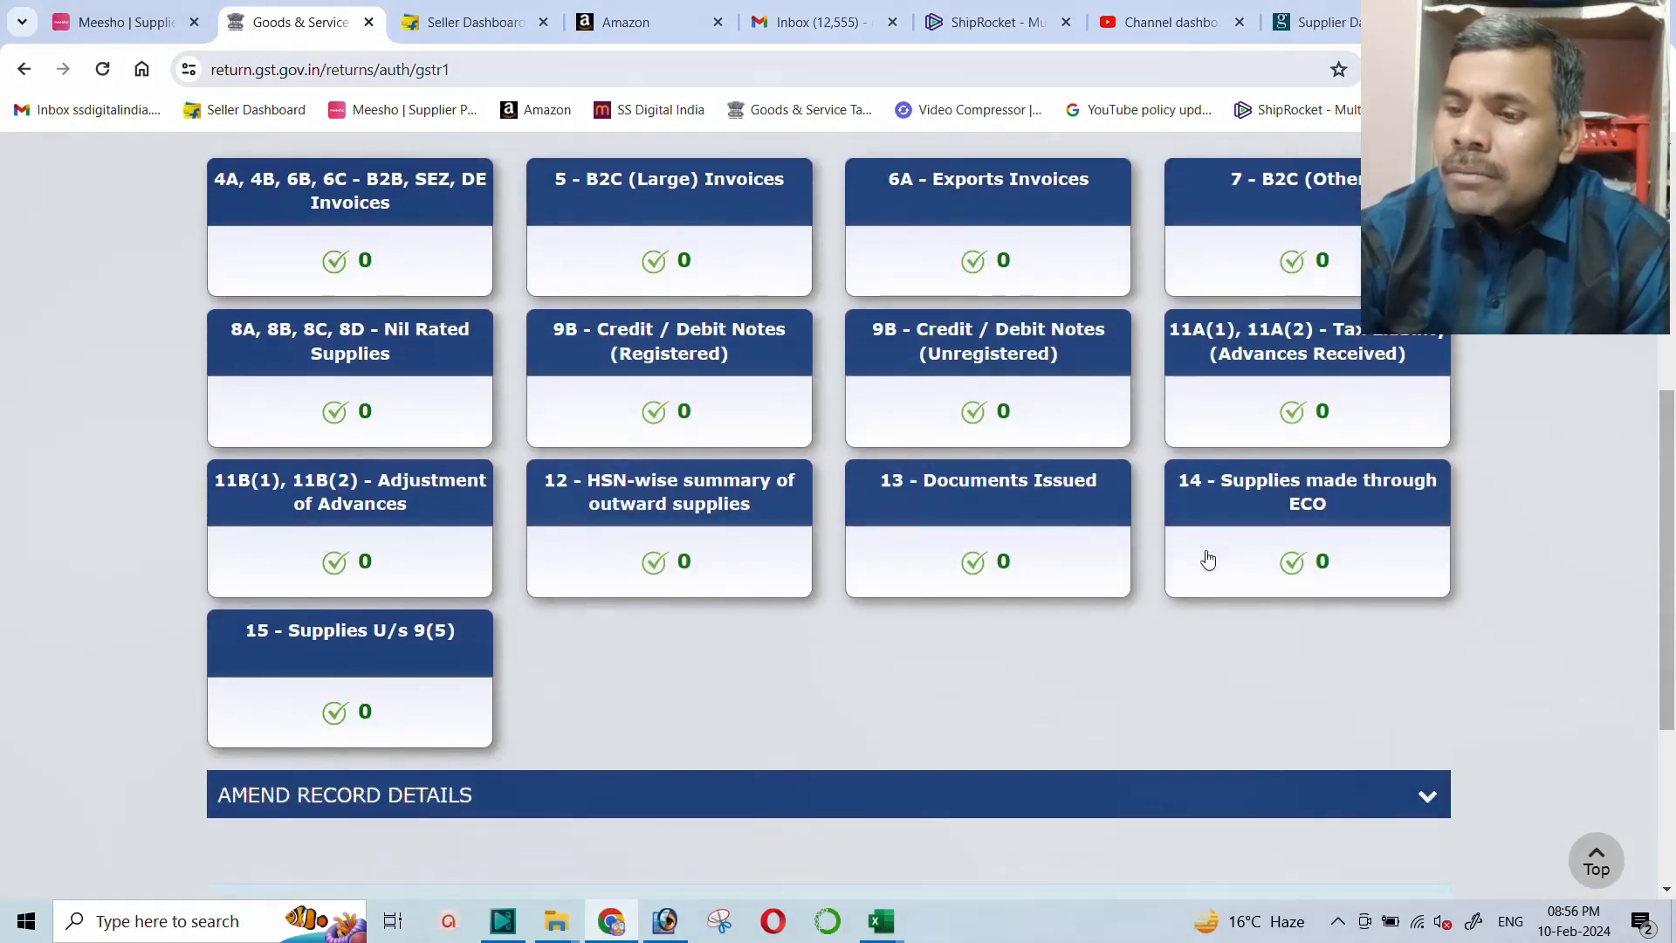
pyautogui.click(1257, 508)
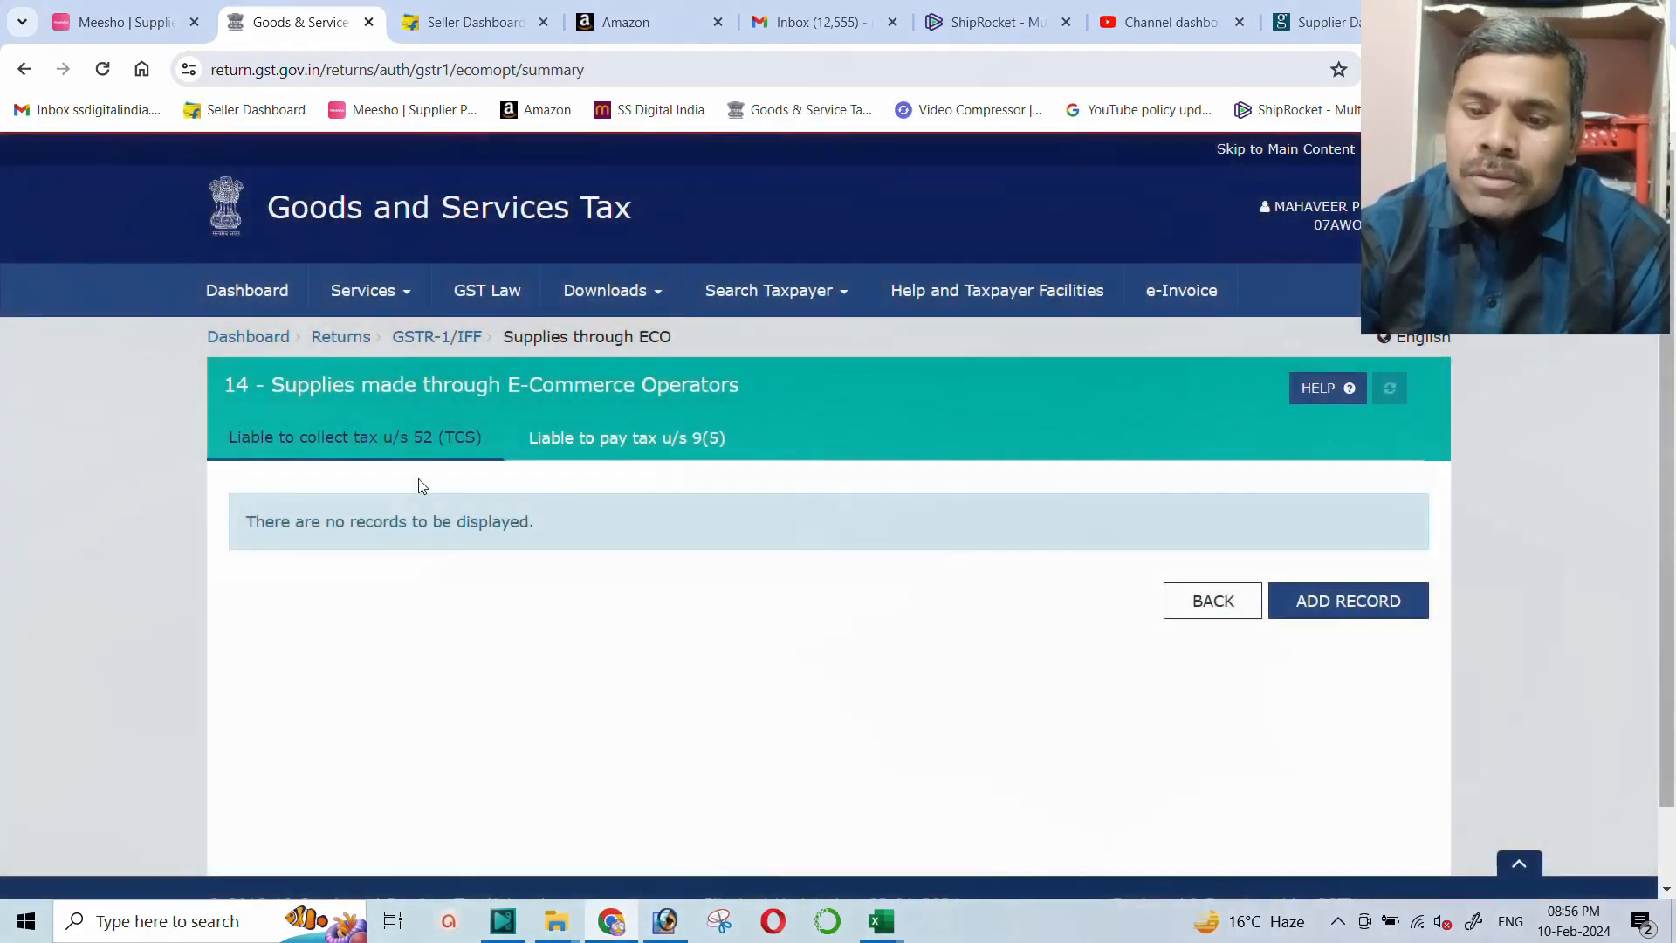
pyautogui.click(304, 458)
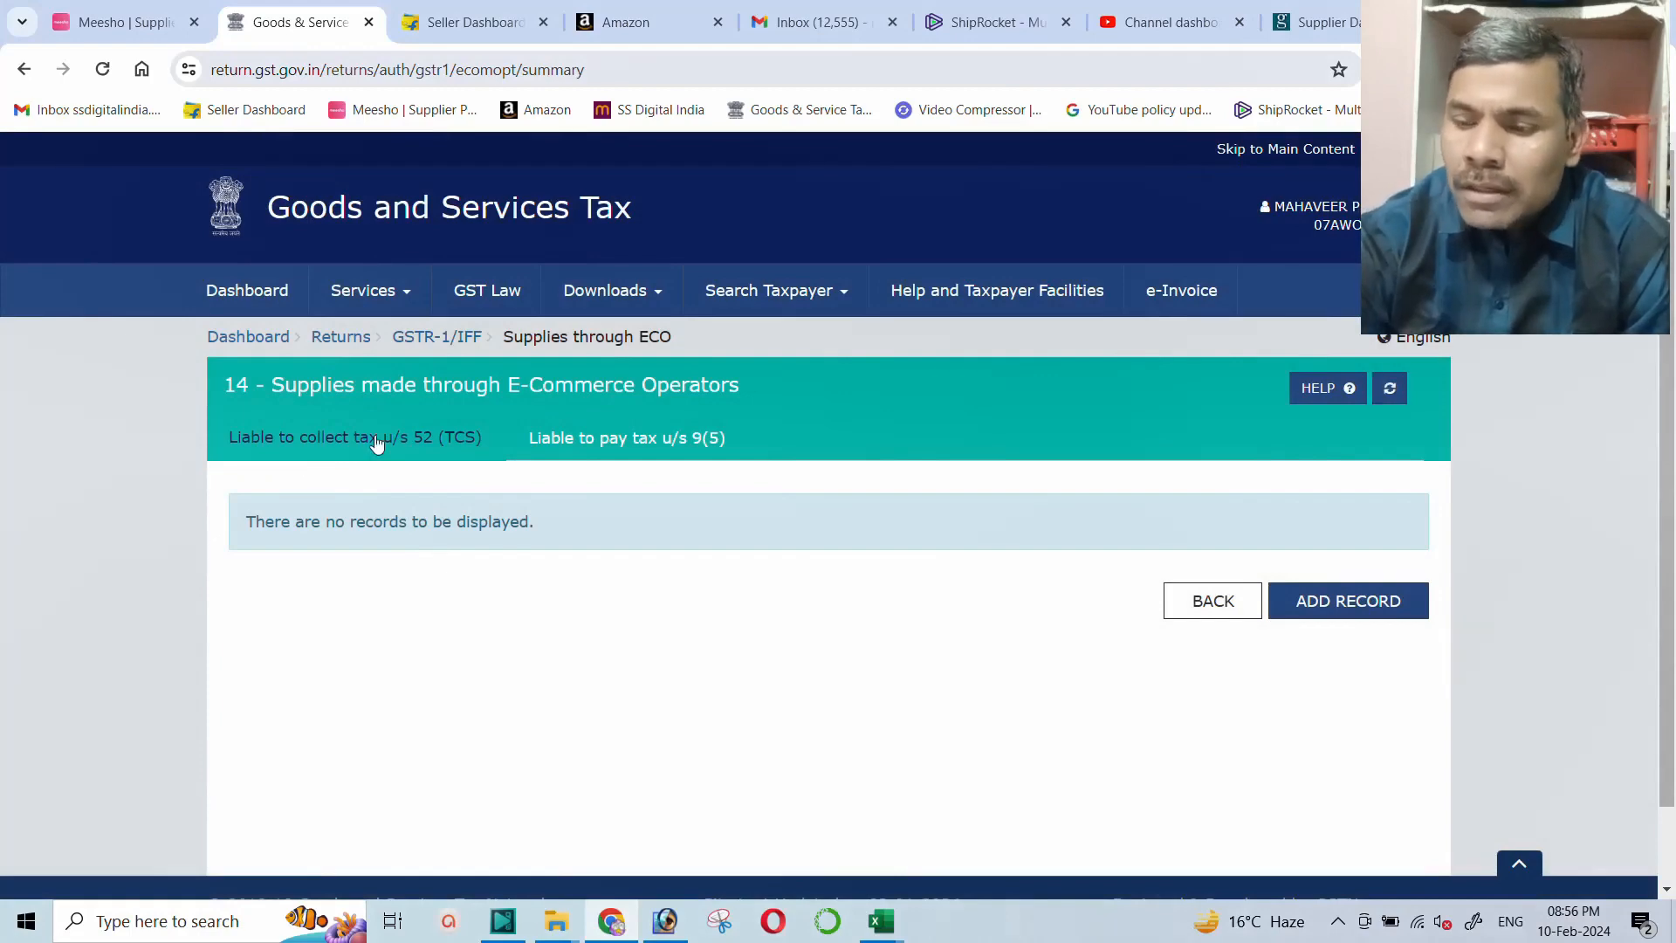
pyautogui.click(1320, 611)
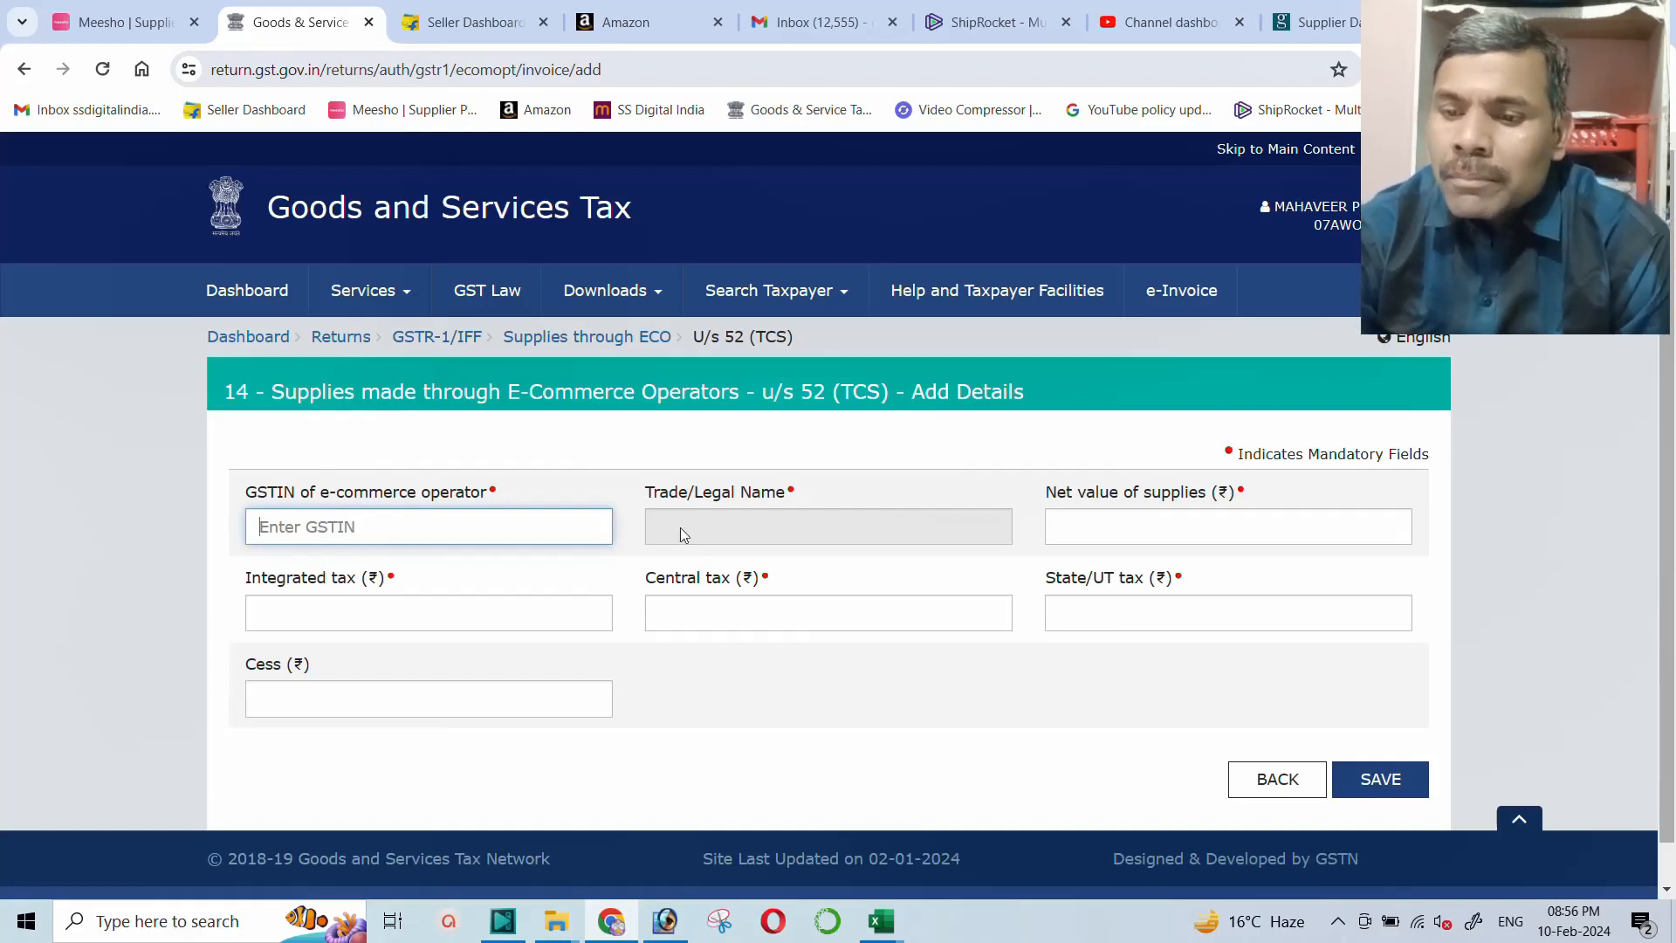
# Switch to the ForwardReports workbook in Excel, locate the sales total in D155, and enter 15802.57 in F153
pyautogui.click(1143, 521)
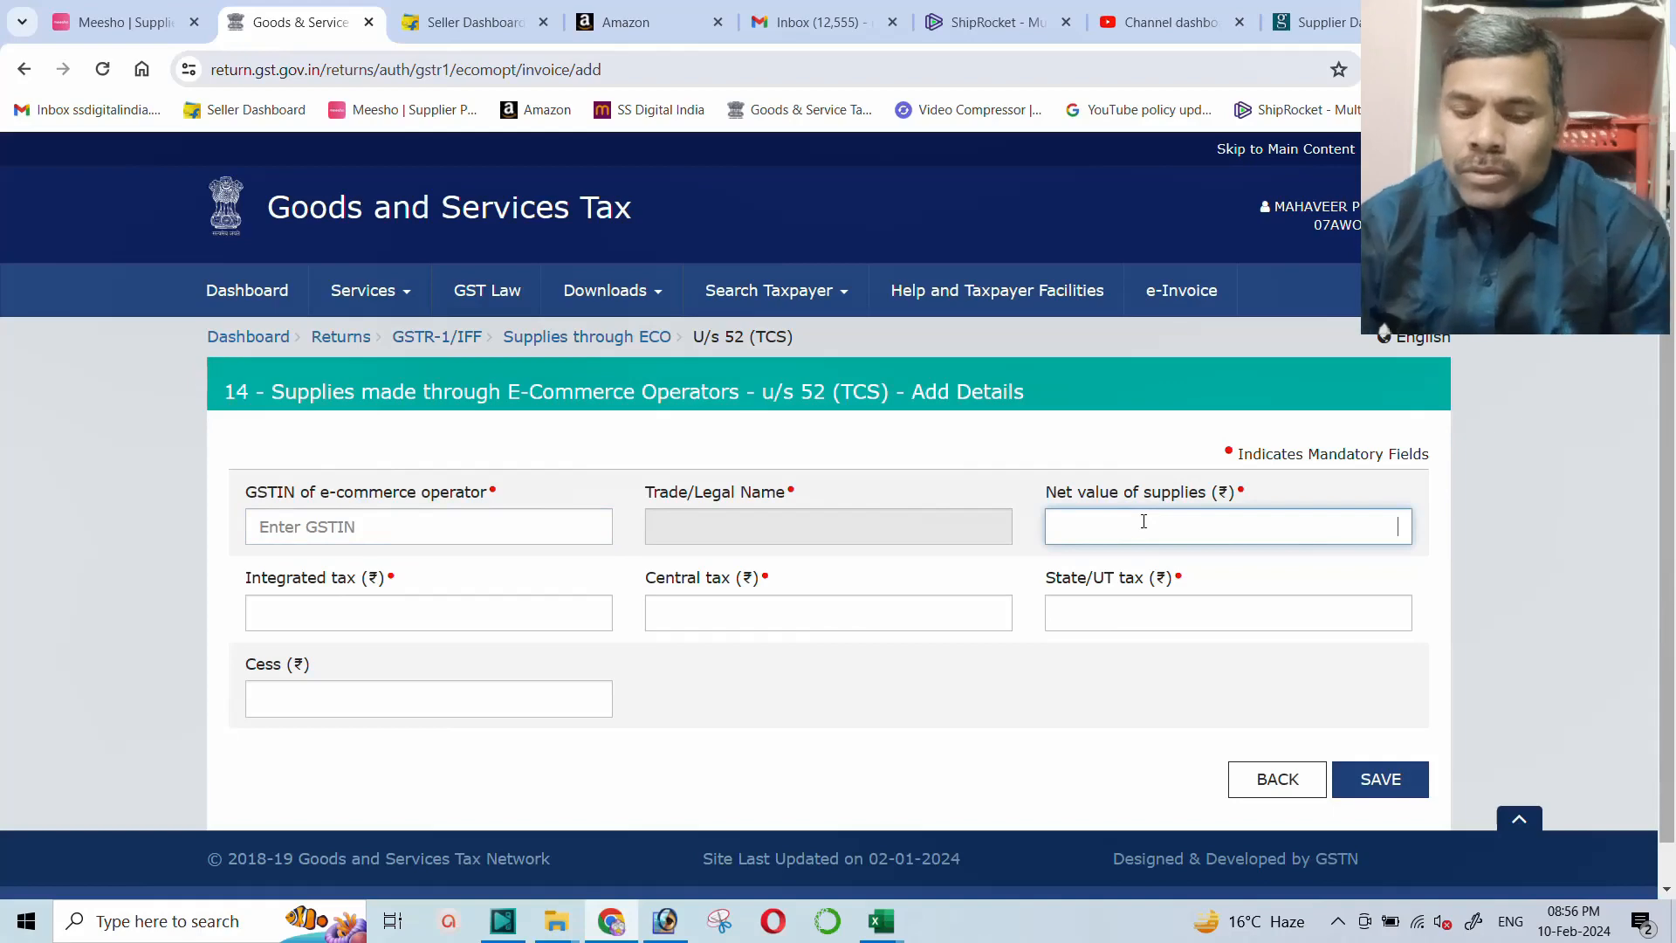
pyautogui.hotkey('alt', 'Tab')
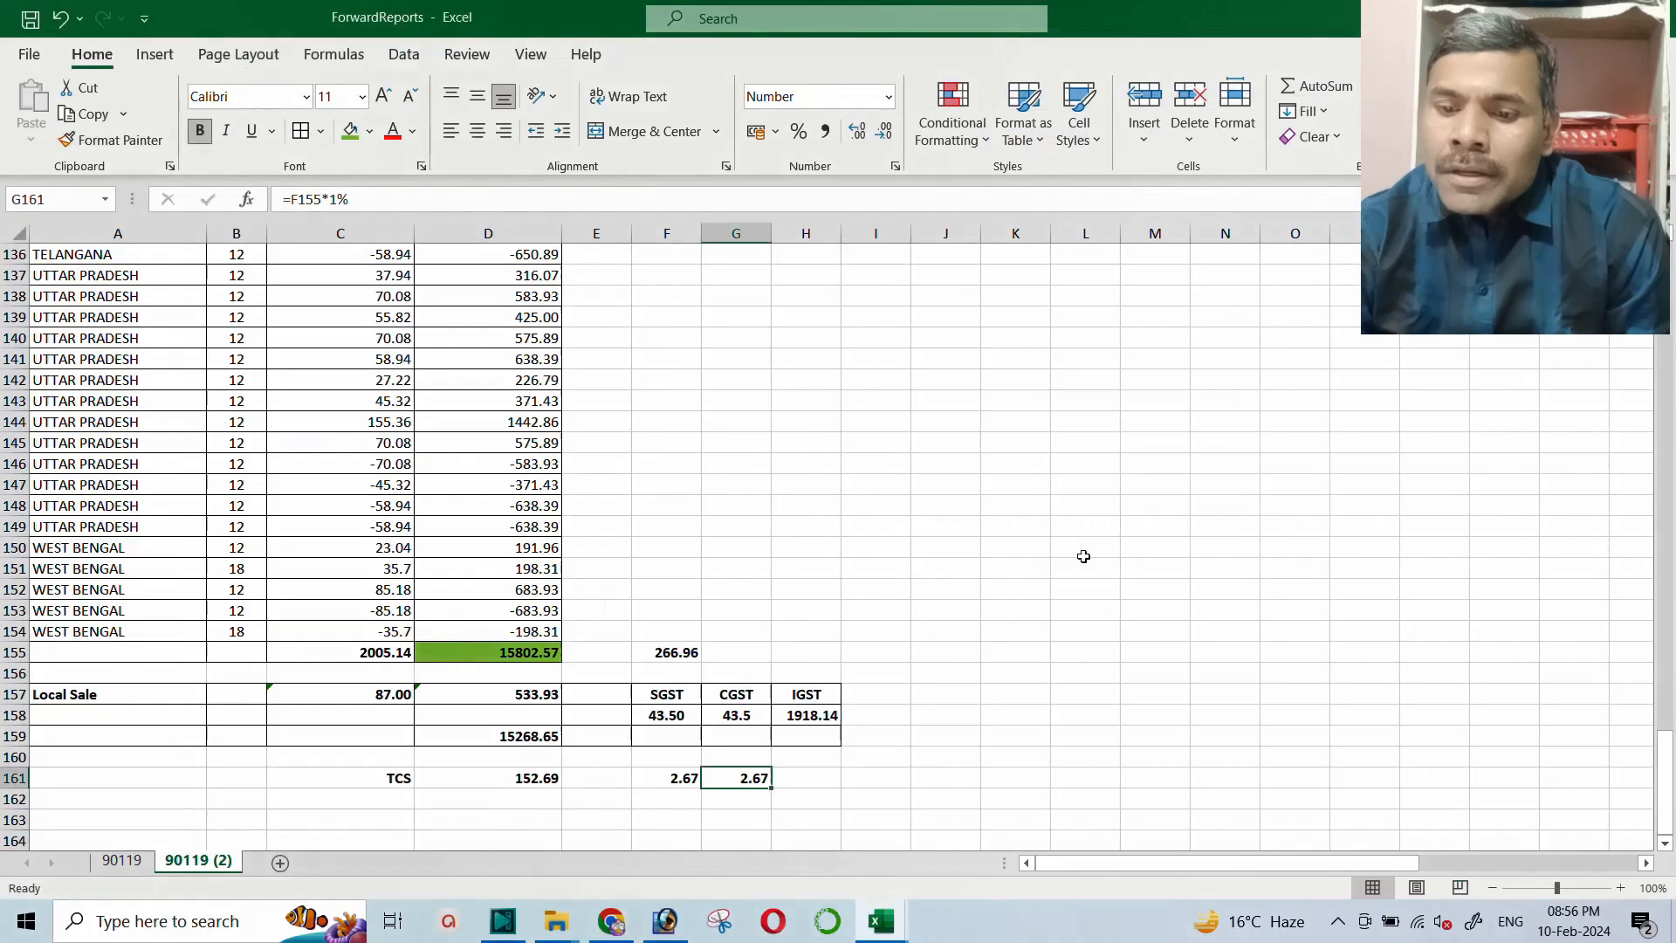
pyautogui.click(507, 653)
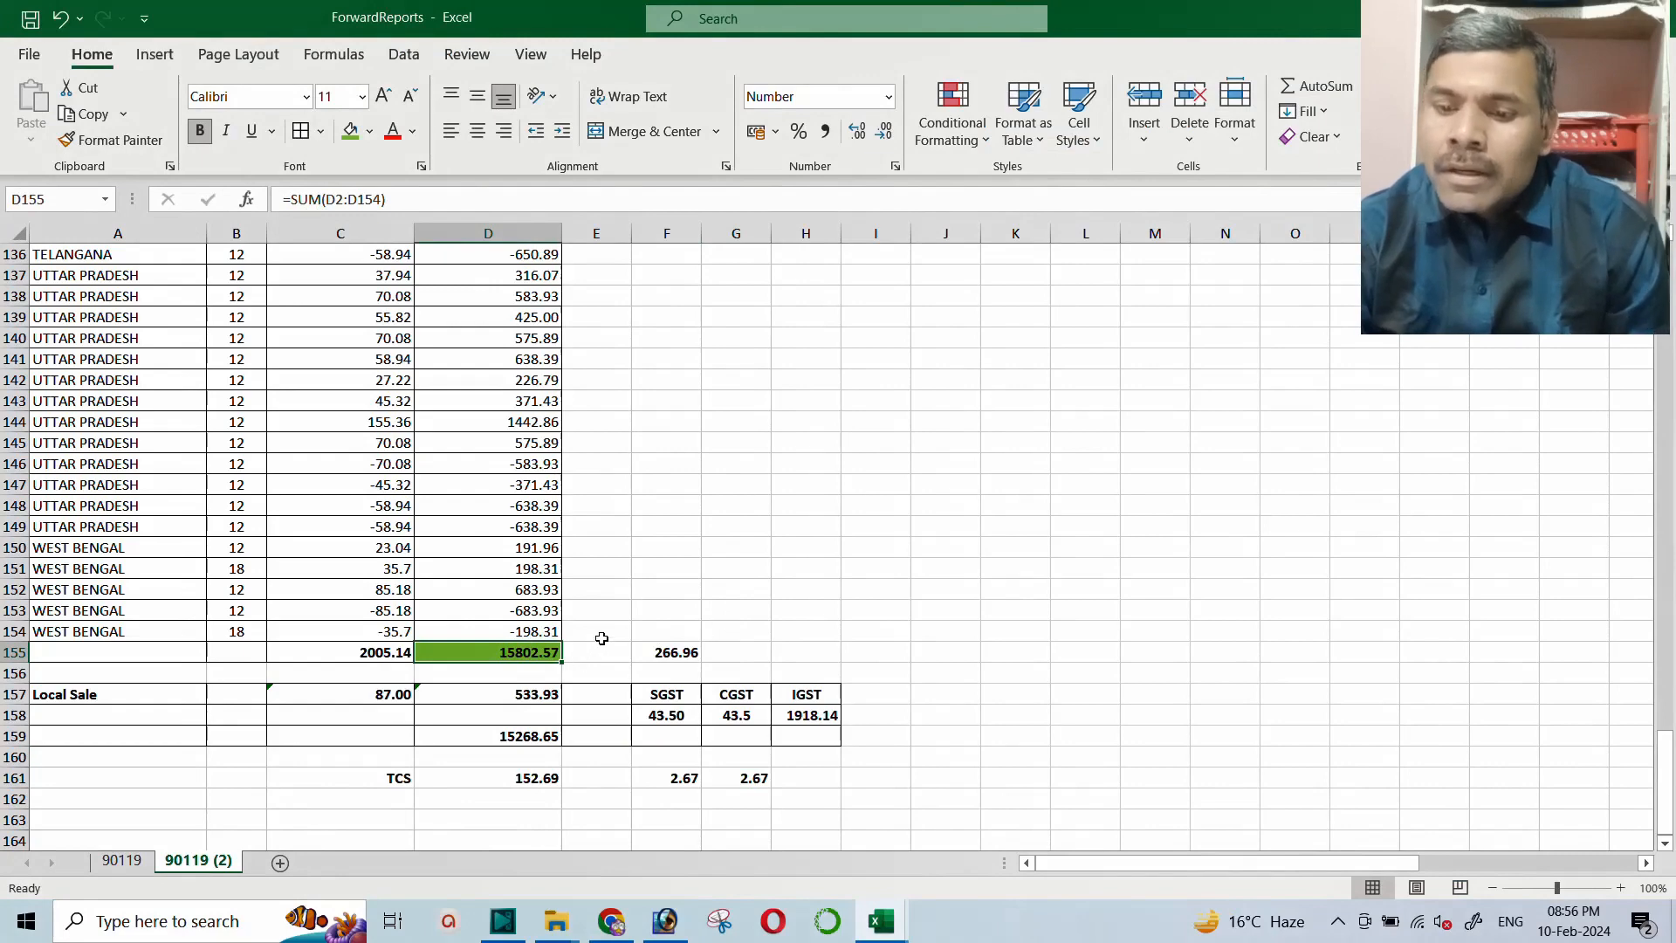
pyautogui.click(681, 605)
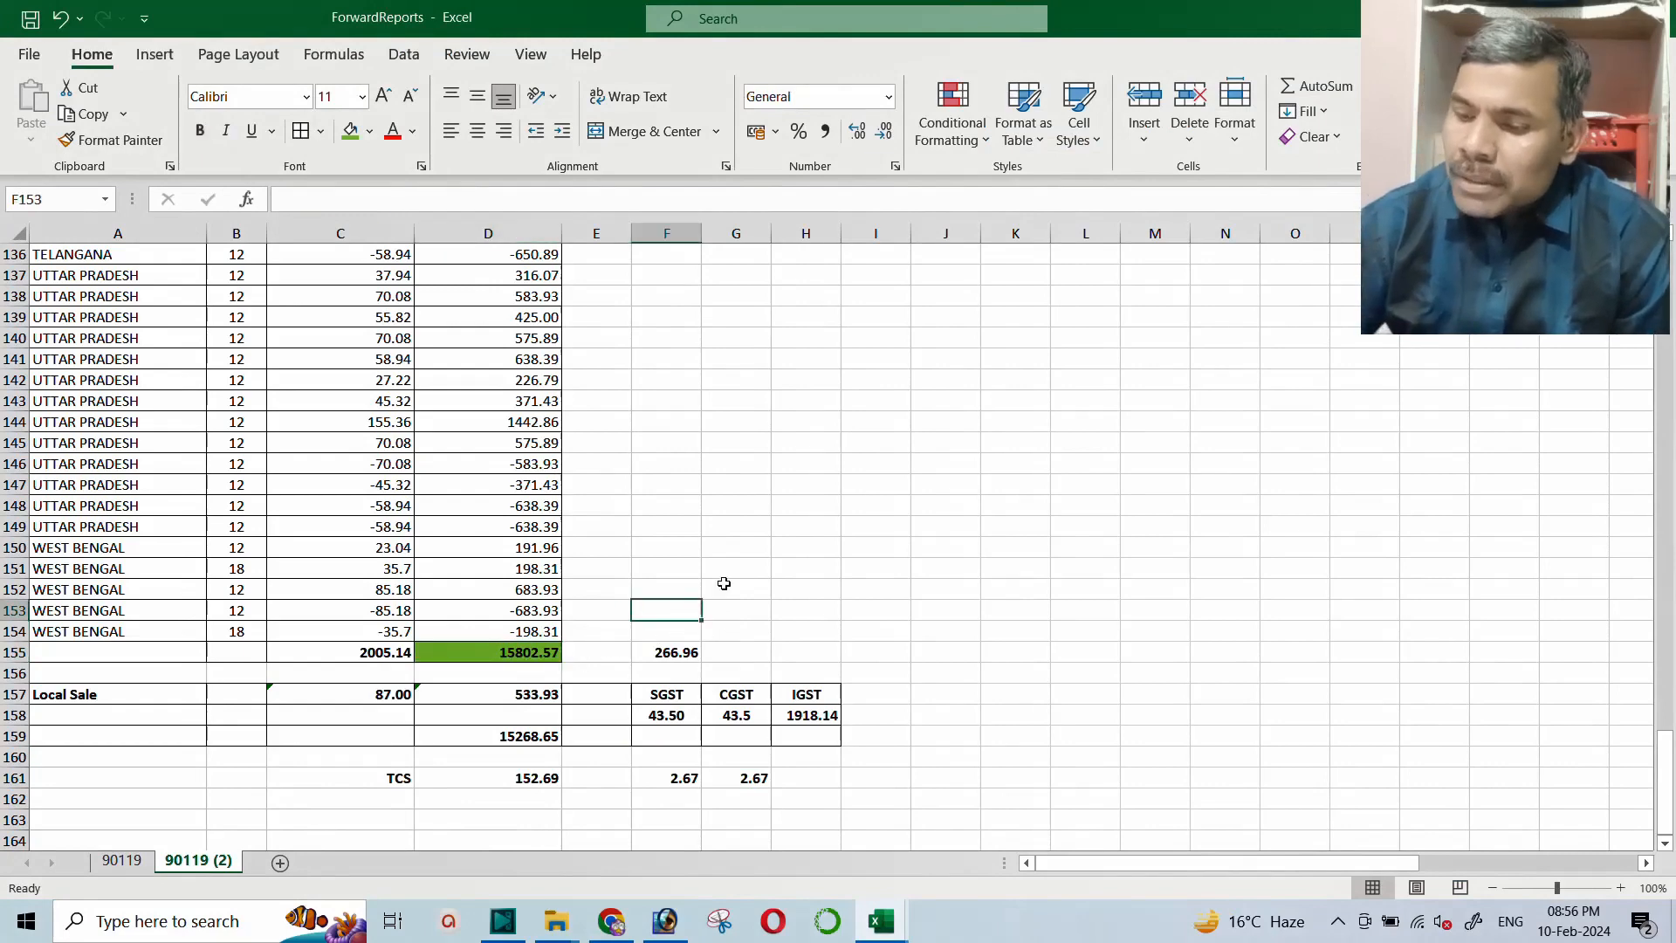
pyautogui.write('1580')
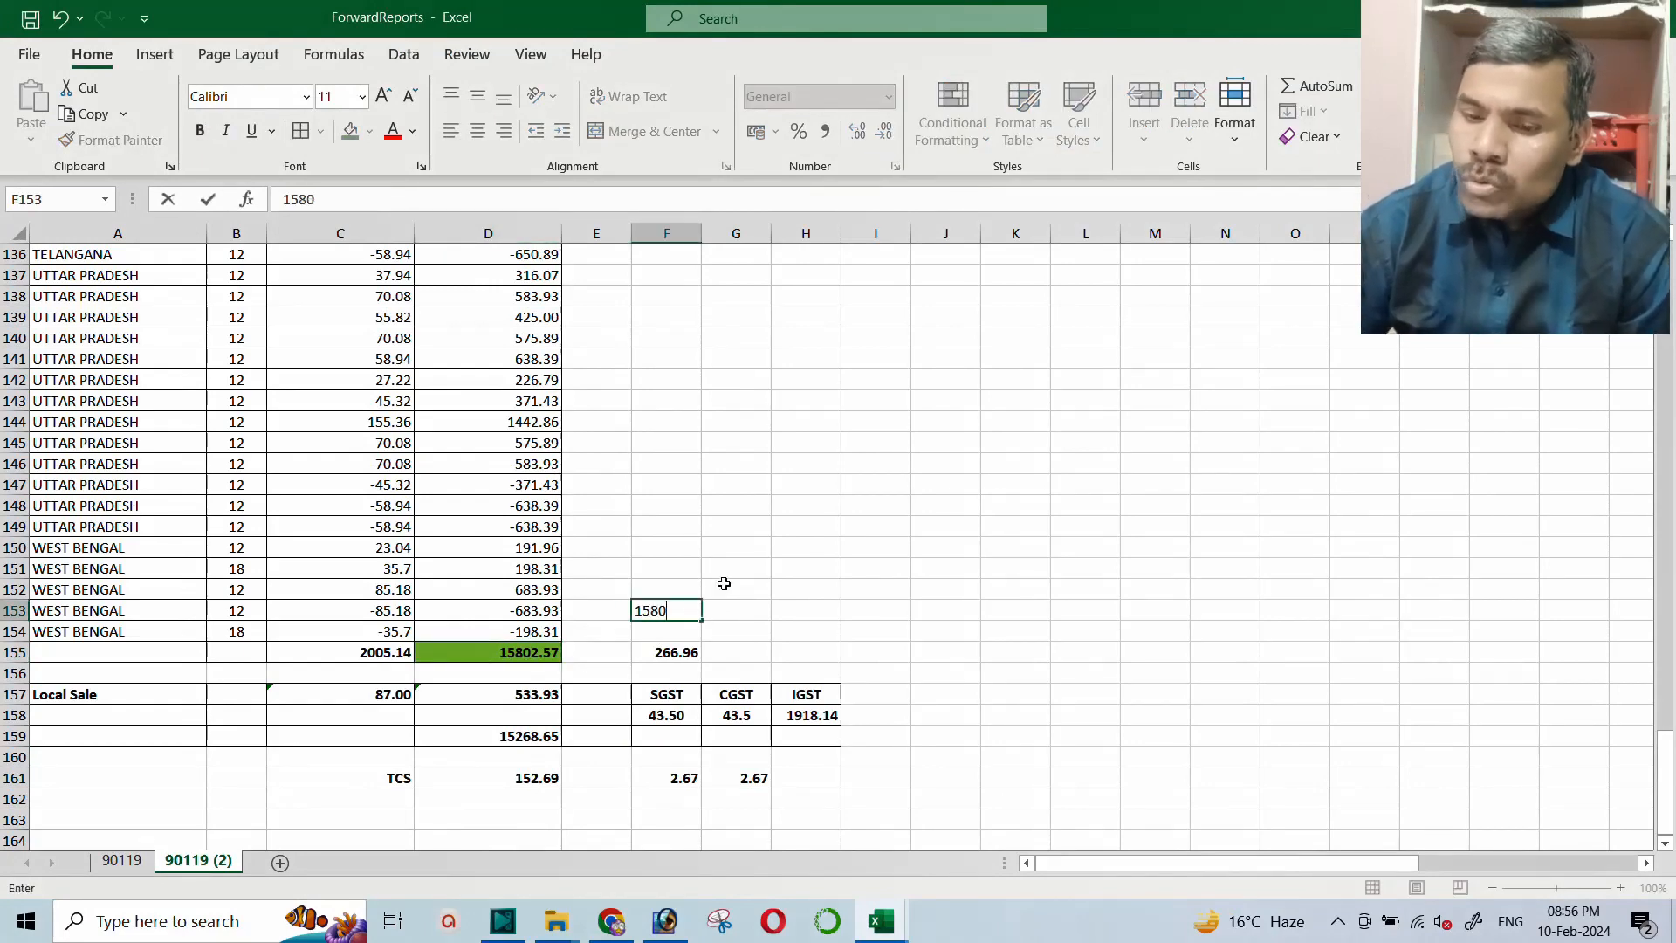
pyautogui.write('2.57')
pyautogui.press('Return')
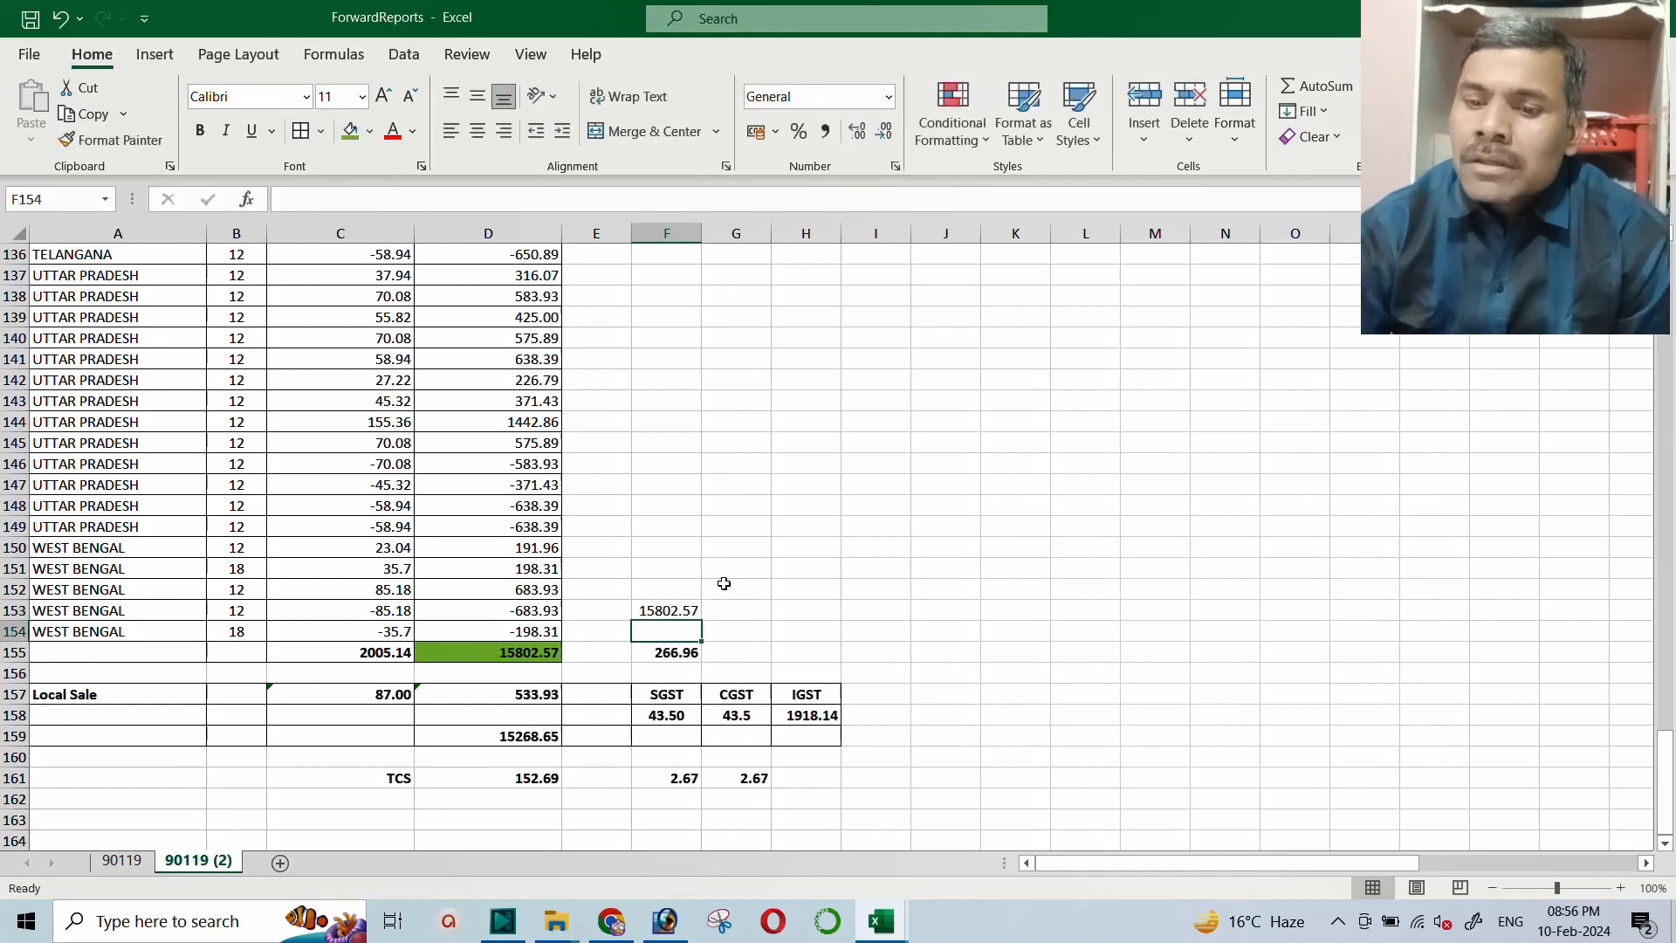
pyautogui.click(661, 615)
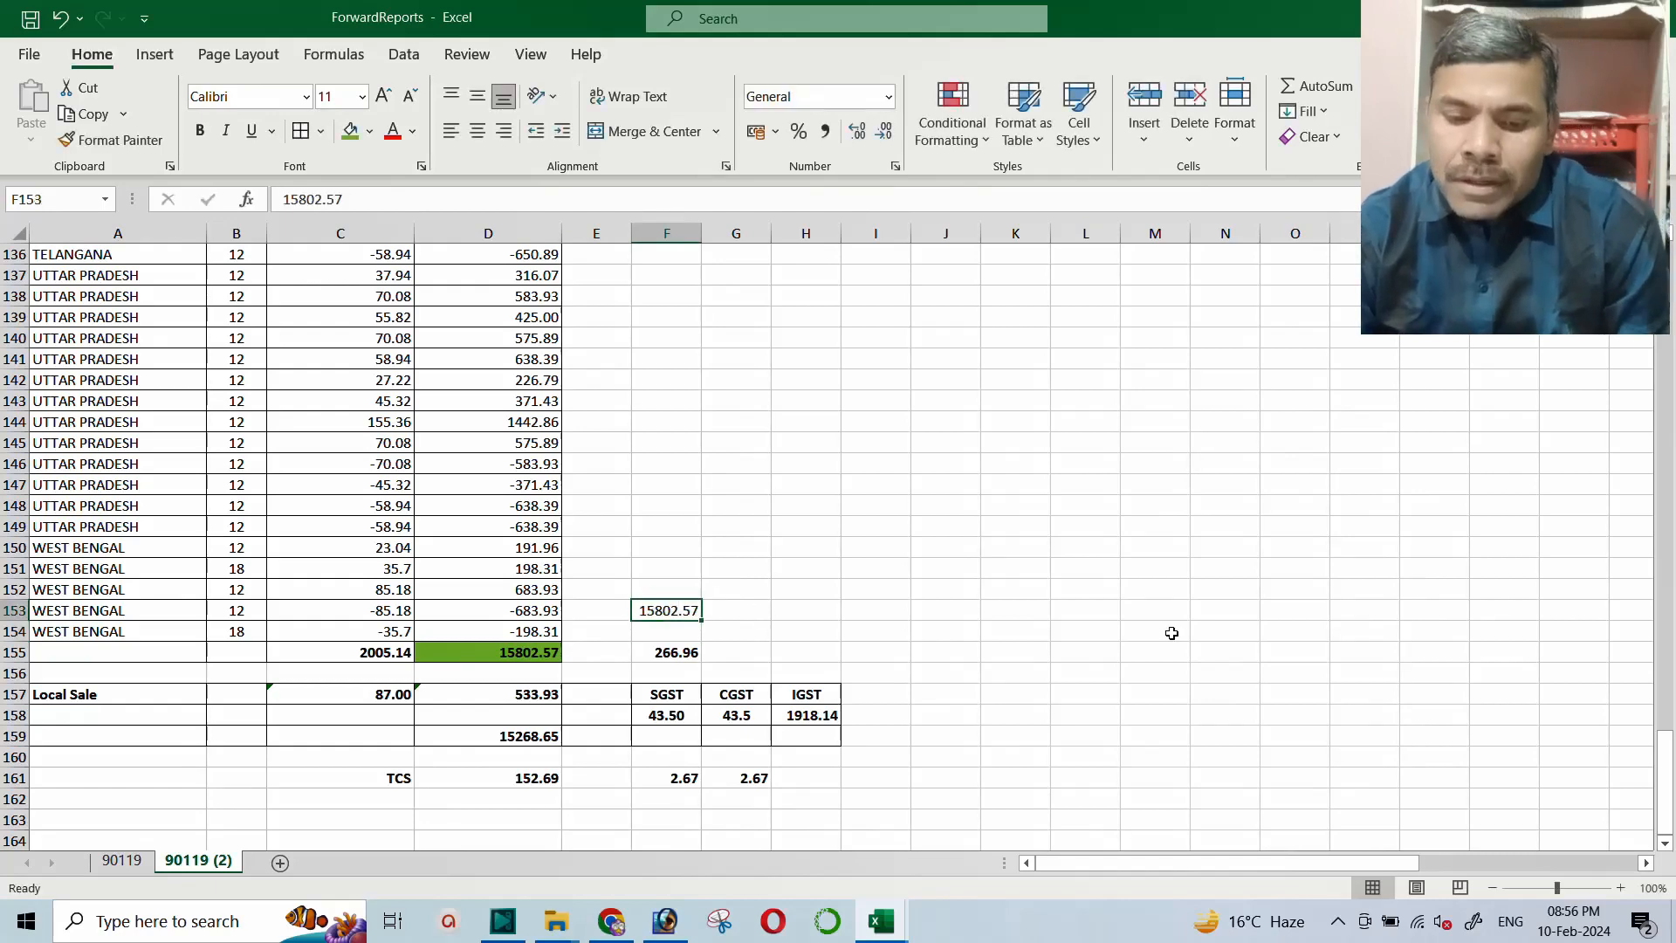
# Return to the GST portal in Chrome and set the TCS record's net value of supplies to 15802.57
pyautogui.hotkey('alt', 'Tab')
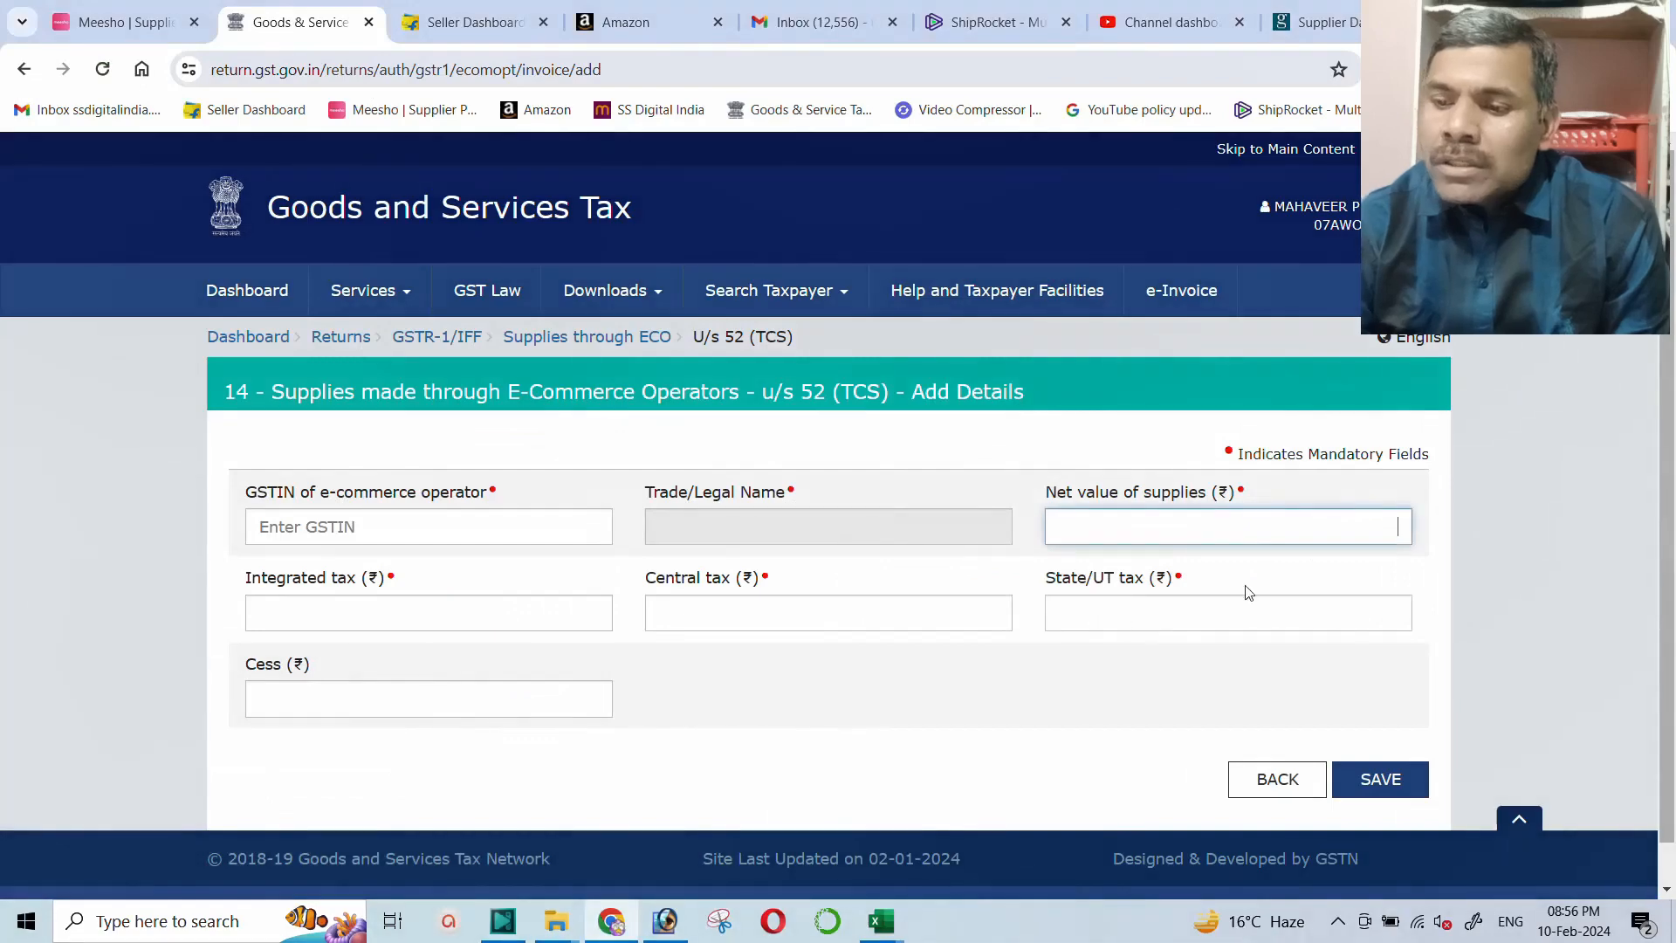
pyautogui.write('1580')
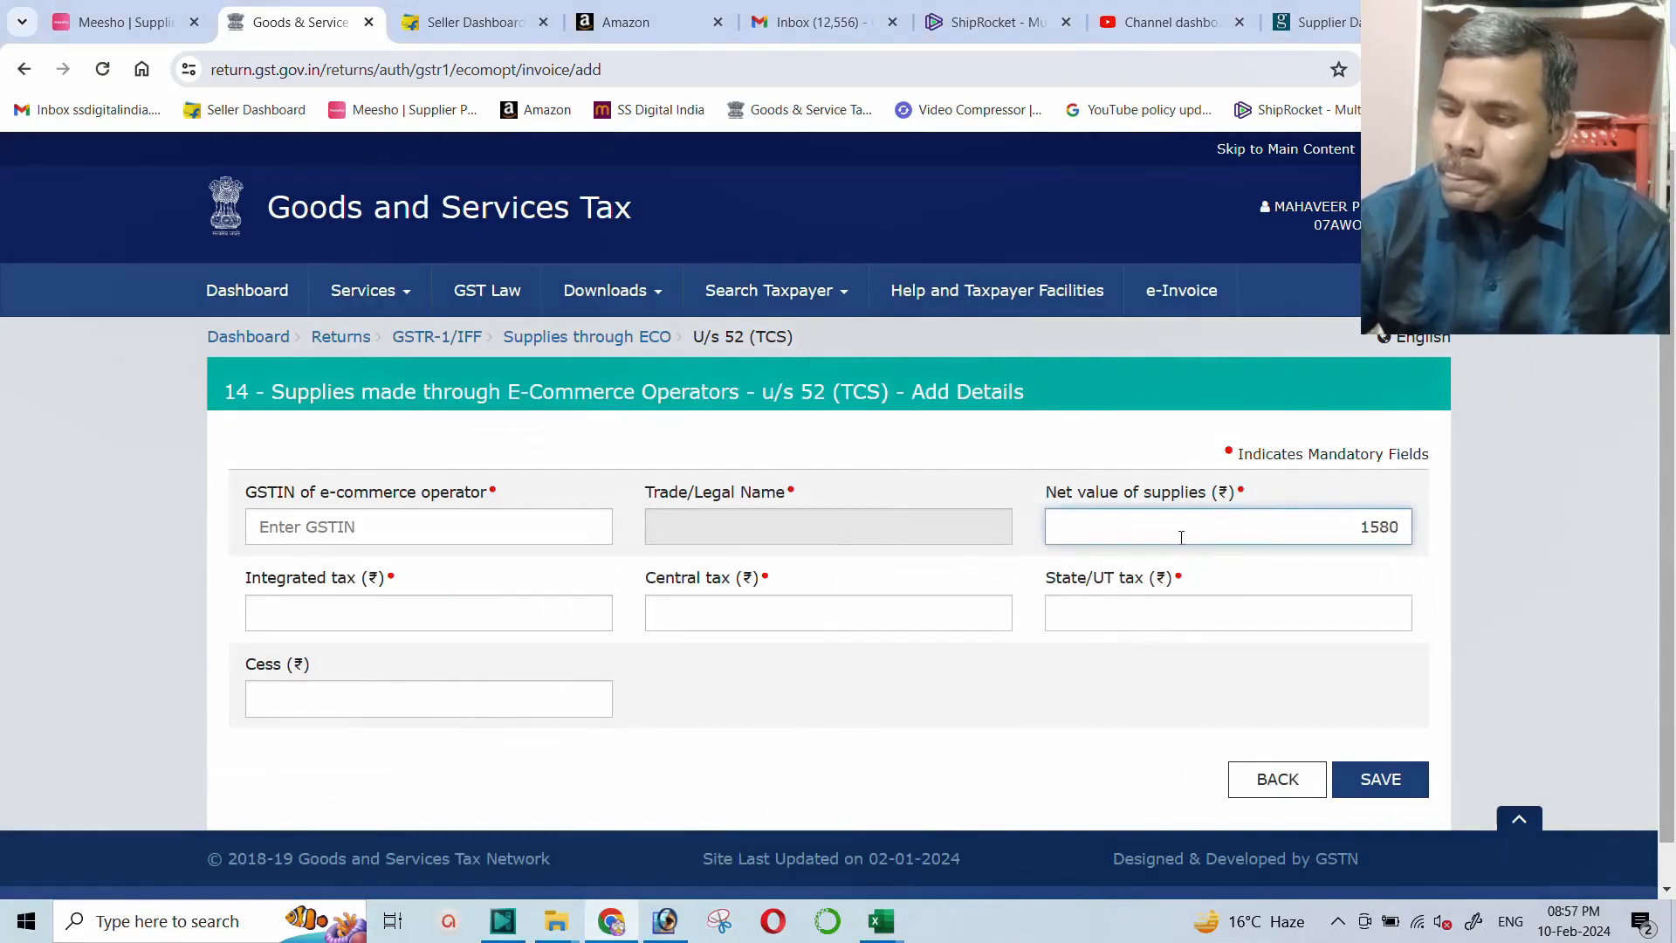
pyautogui.press('BackSpace')
pyautogui.press('BackSpace')
pyautogui.write('0')
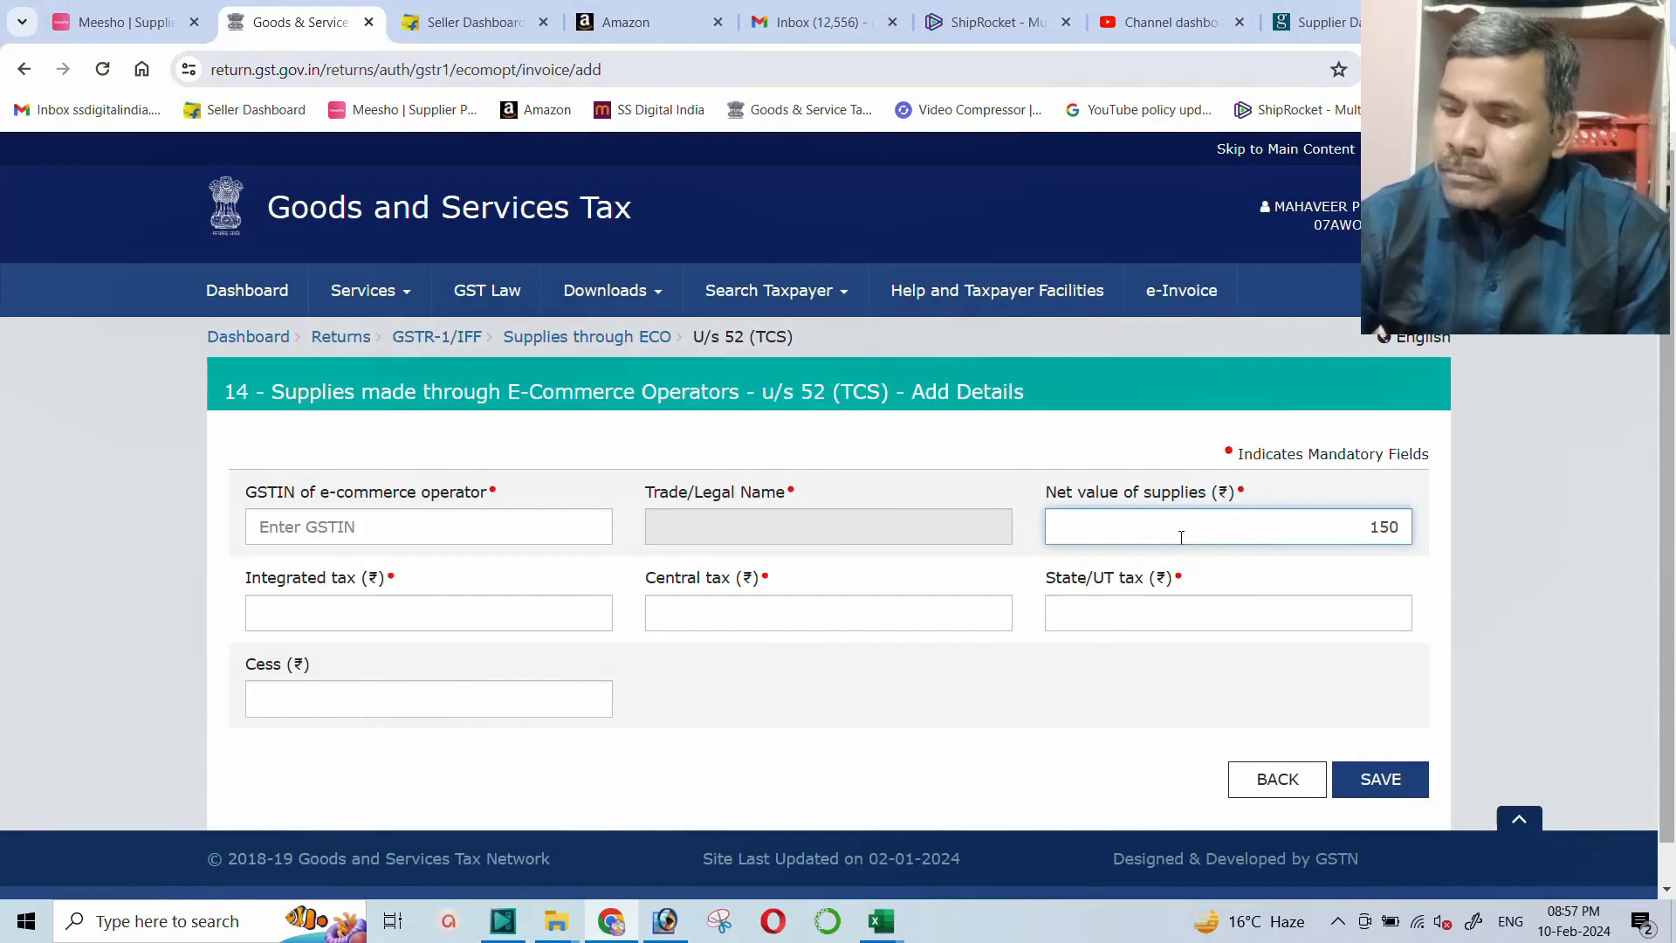
pyautogui.write('.00')
pyautogui.hotkey('alt', 'Tab')
pyautogui.hotkey('alt', 'Tab')
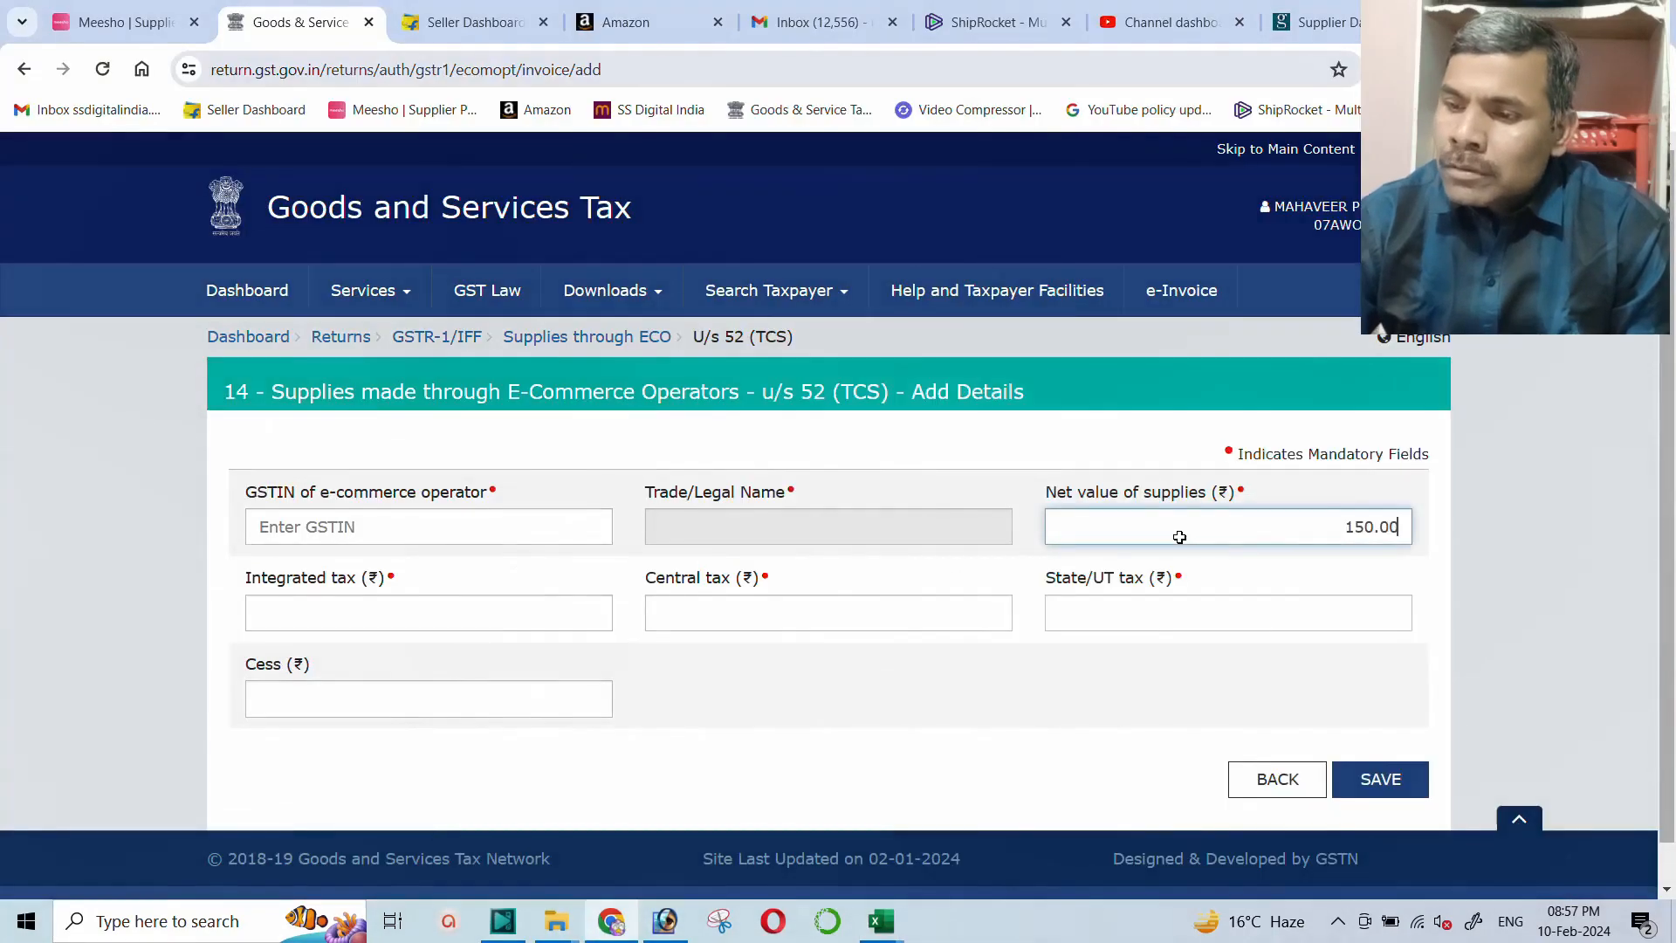
pyautogui.press('BackSpace')
pyautogui.press('BackSpace')
pyautogui.press('BackSpace')
pyautogui.press('BackSpace')
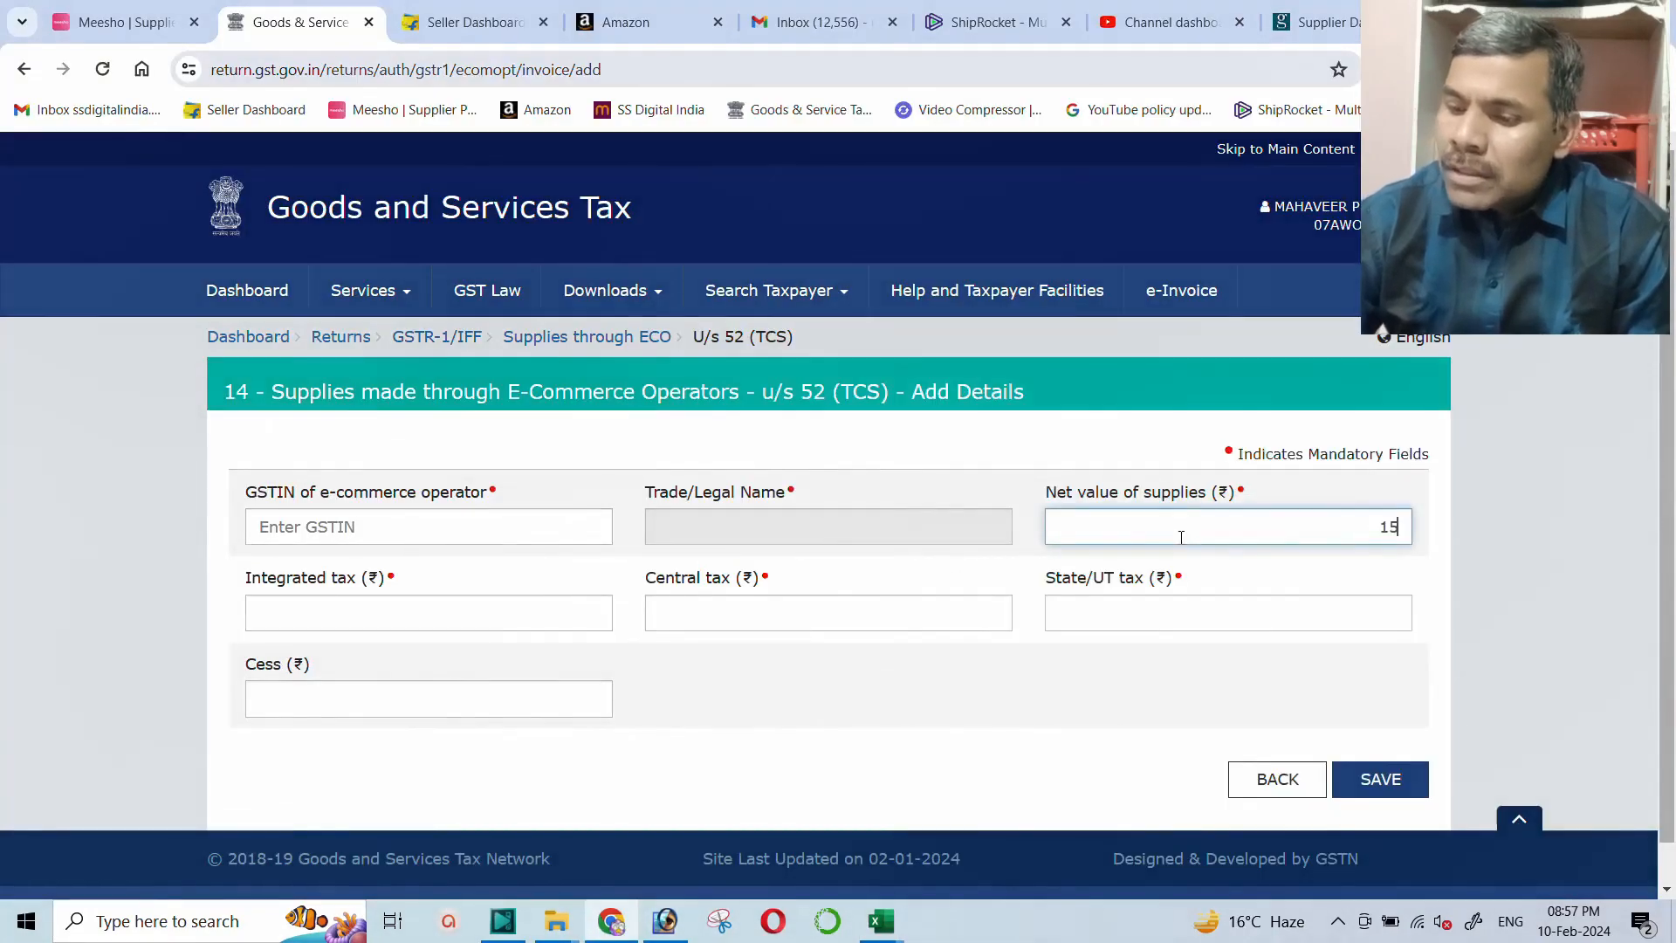
pyautogui.write('802.57')
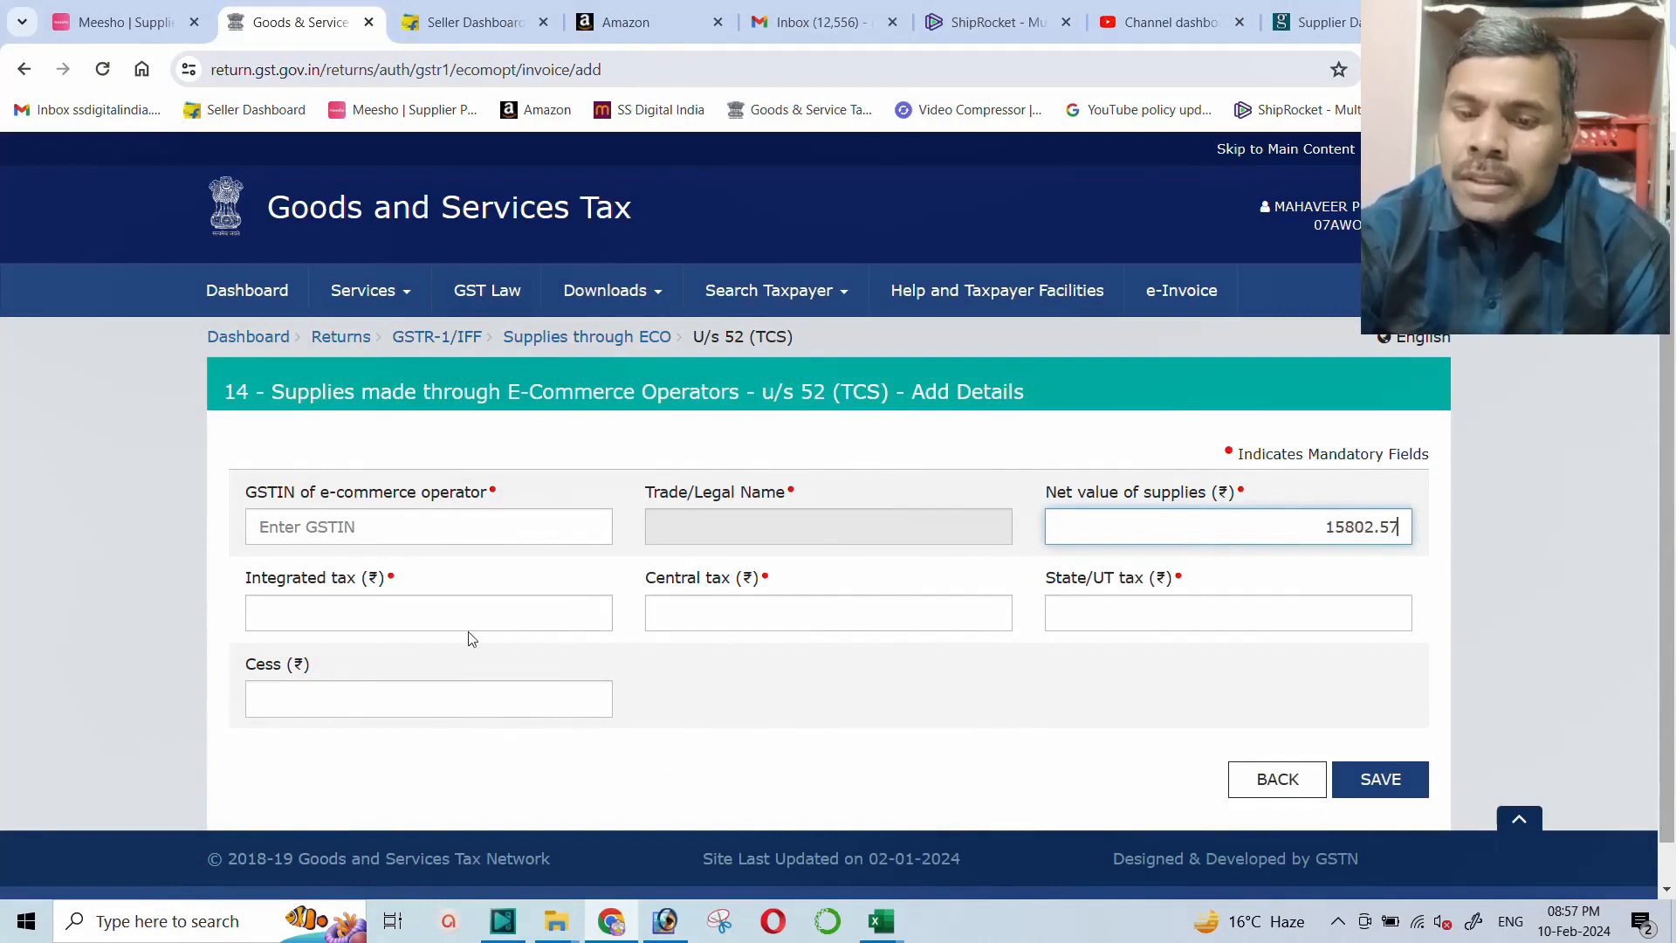
# Look up the IGST amount in H158 in Excel and enter 1918.14 as the record's integrated tax in Chrome
pyautogui.click(404, 610)
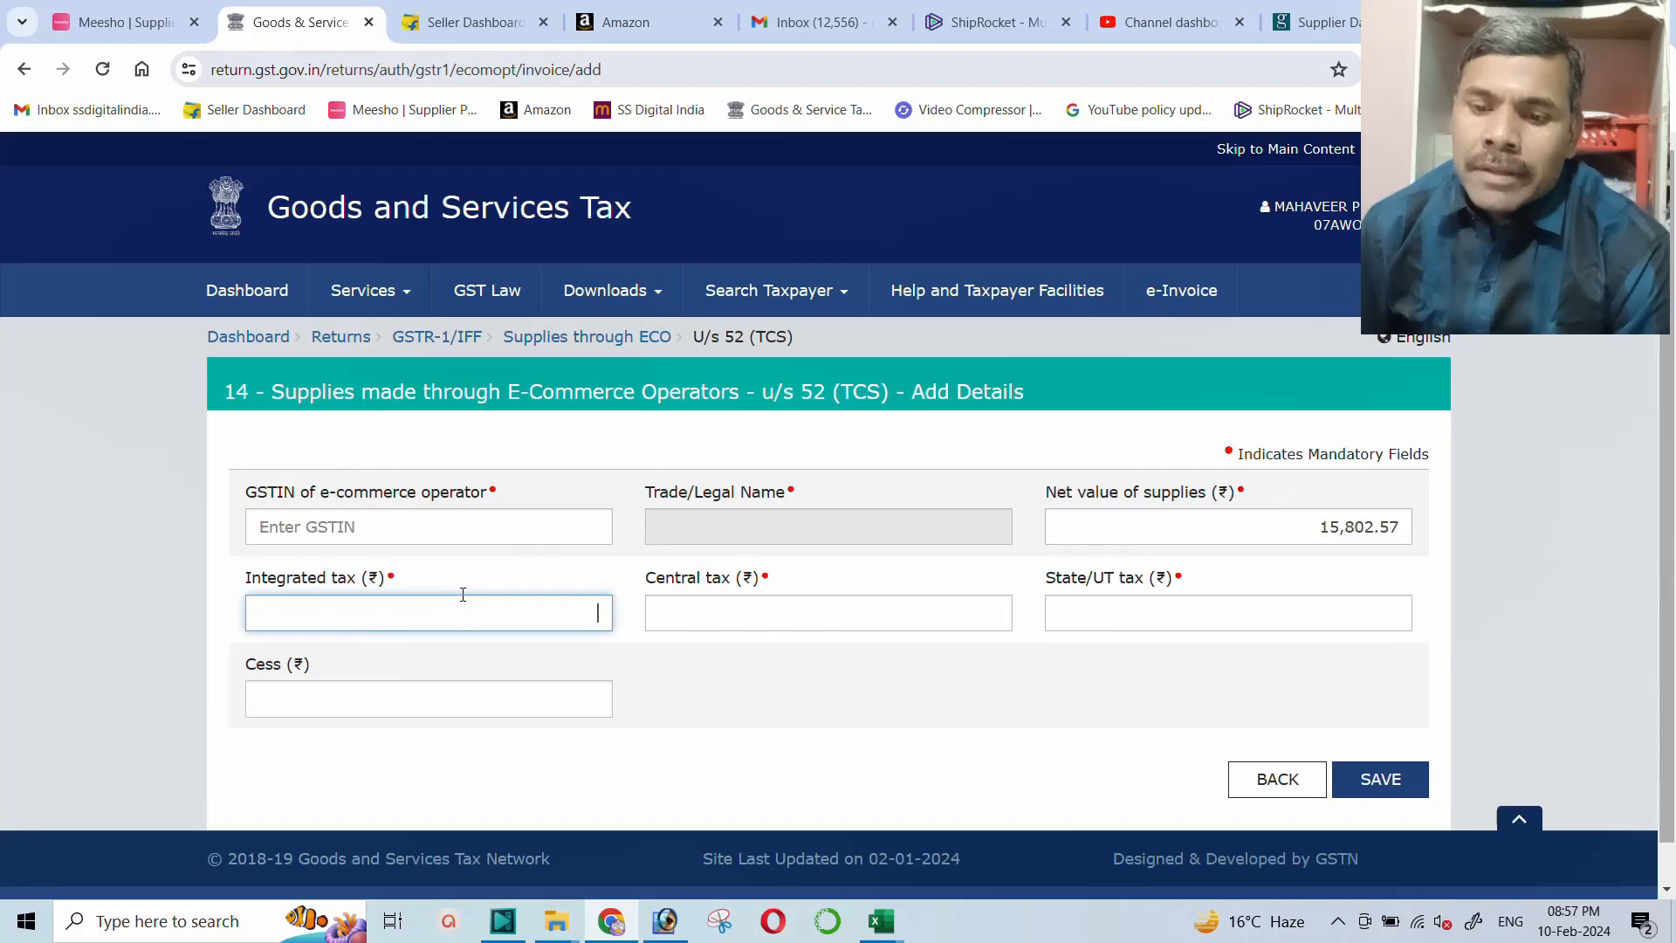
pyautogui.hotkey('alt', 'Tab')
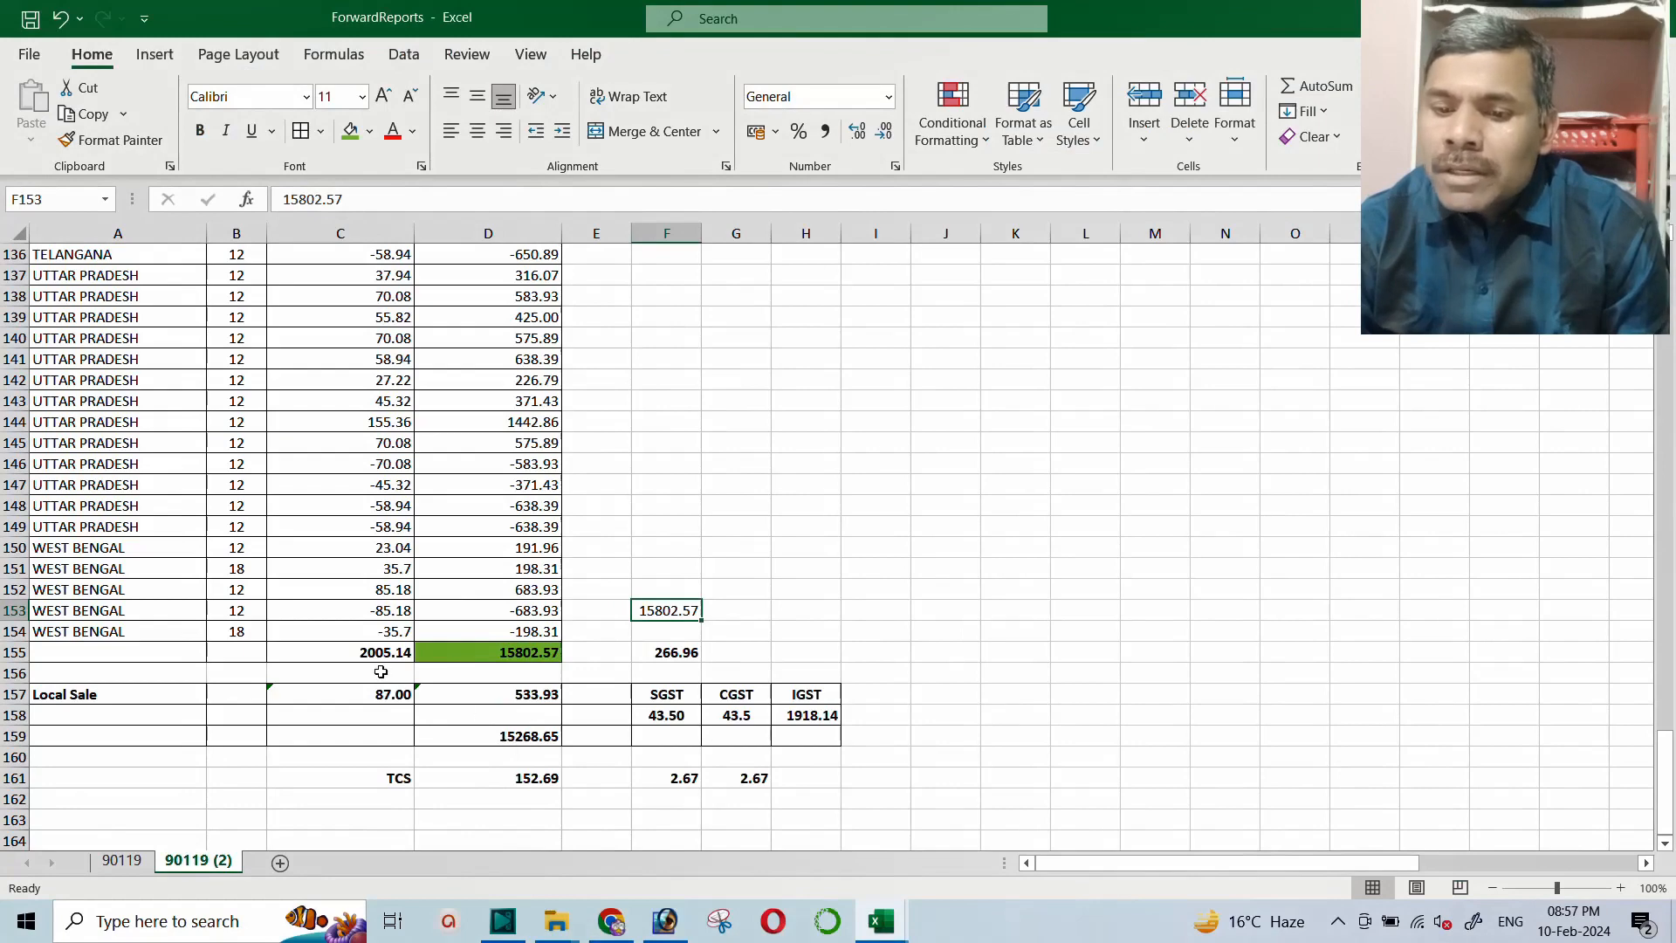
pyautogui.click(796, 720)
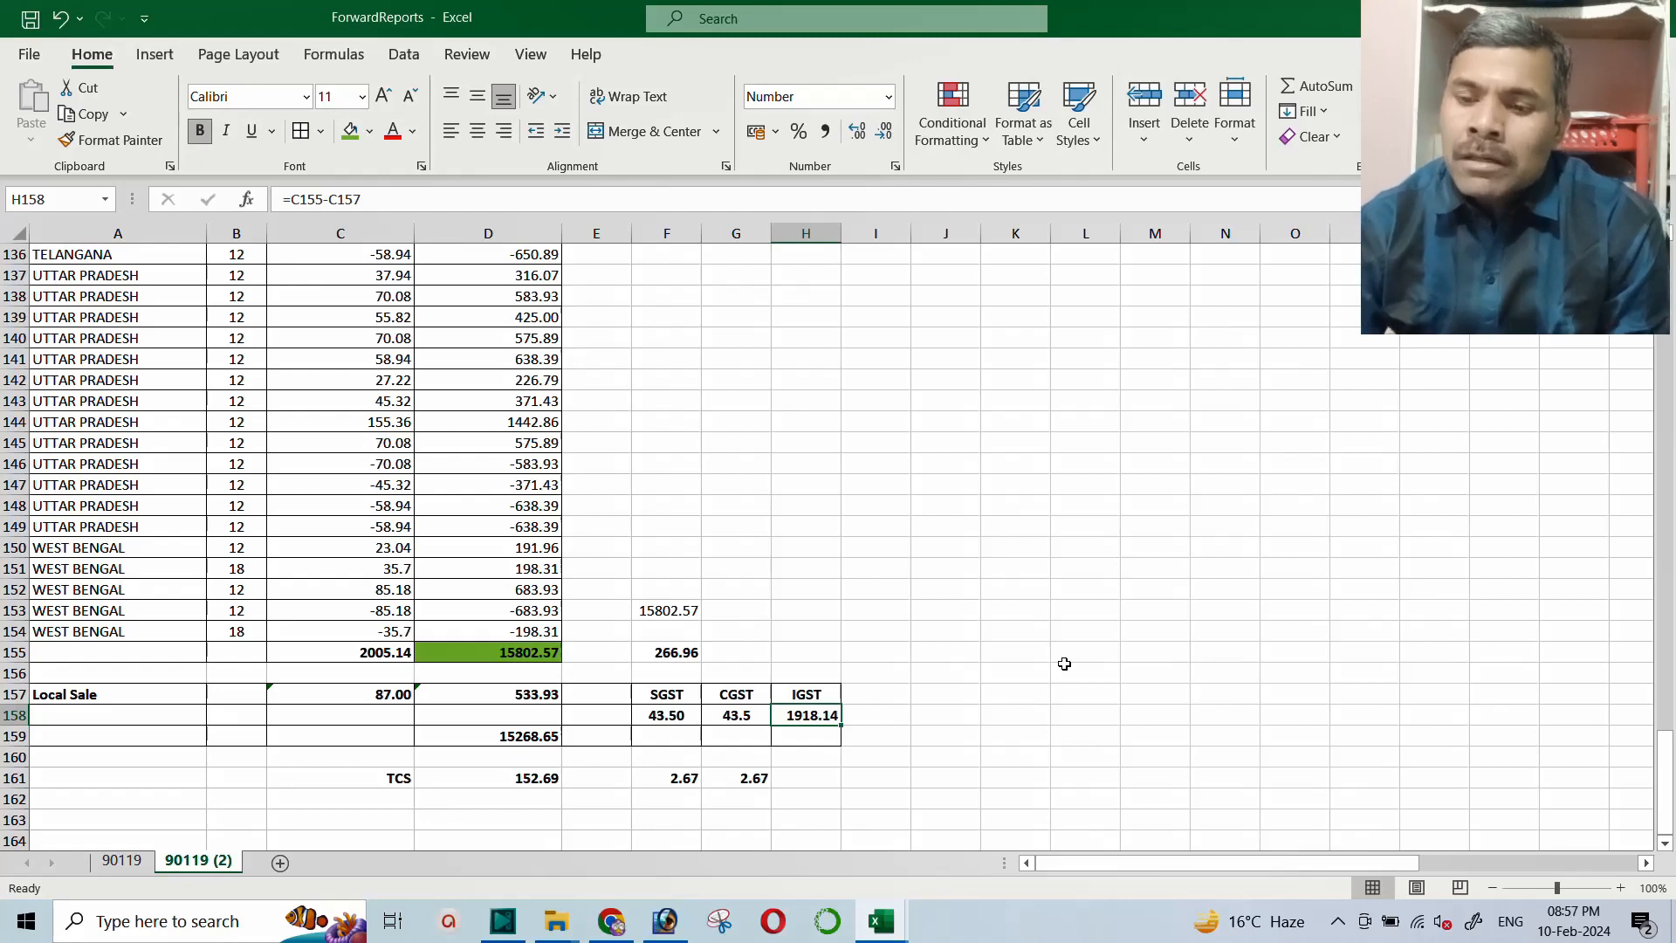
pyautogui.hotkey('alt', 'Tab')
pyautogui.write('19')
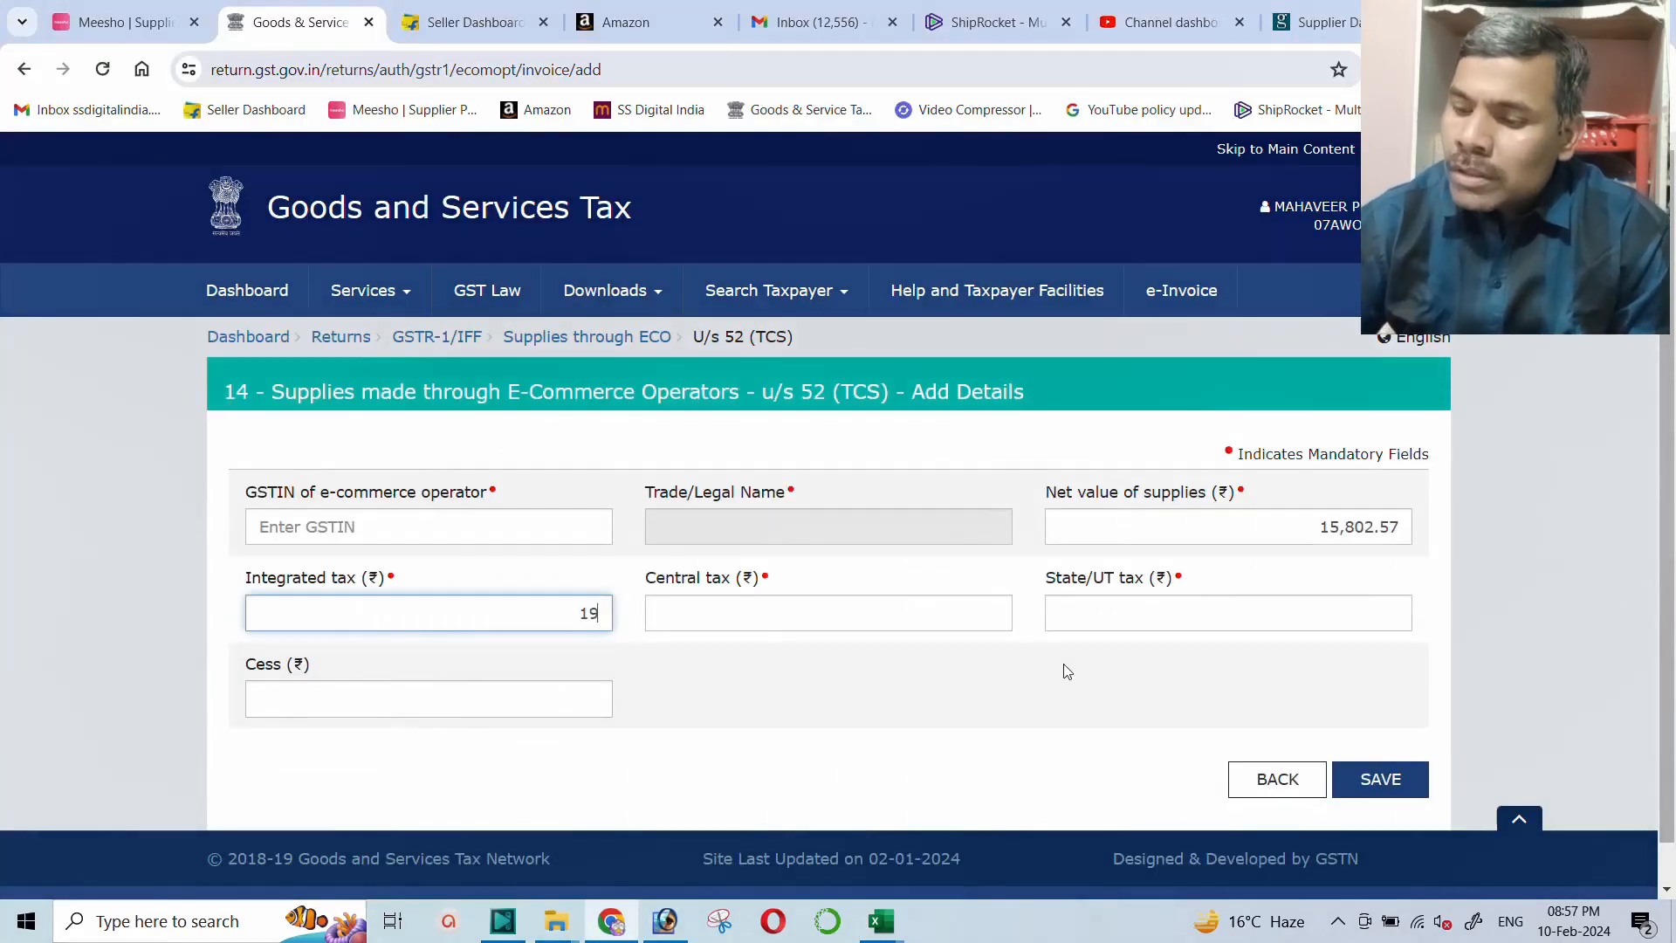
pyautogui.write('18.14')
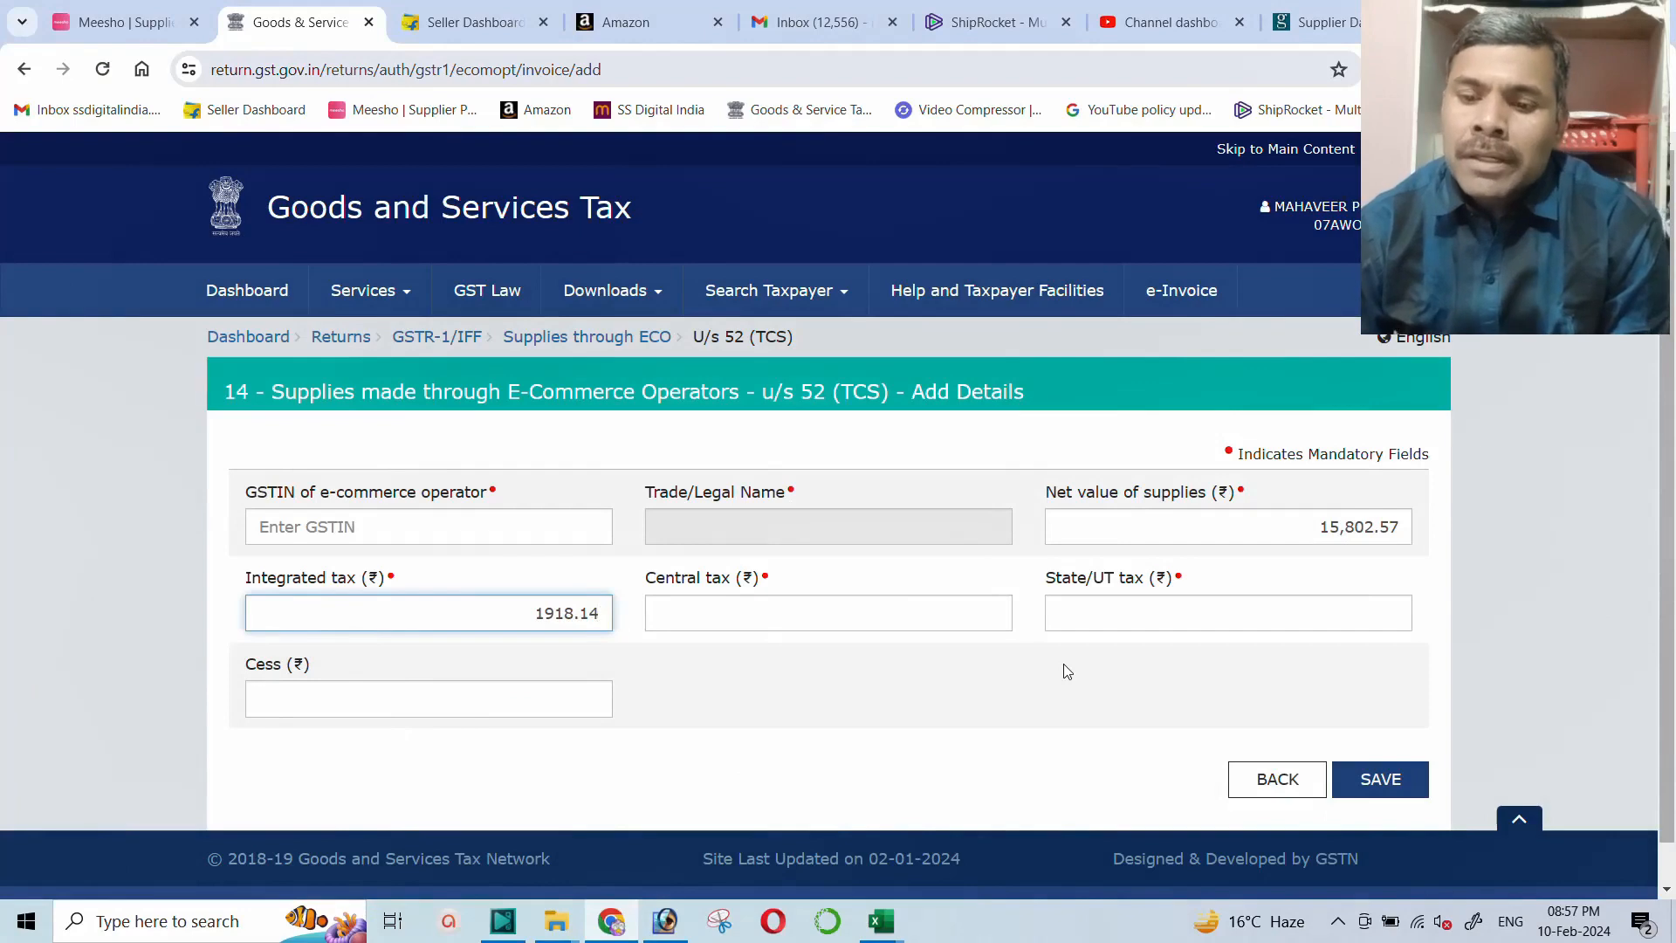
# Look up the CGST amount in G158 in Excel and enter 43.50 as the record's central tax in Chrome
pyautogui.hotkey('alt', 'Tab')
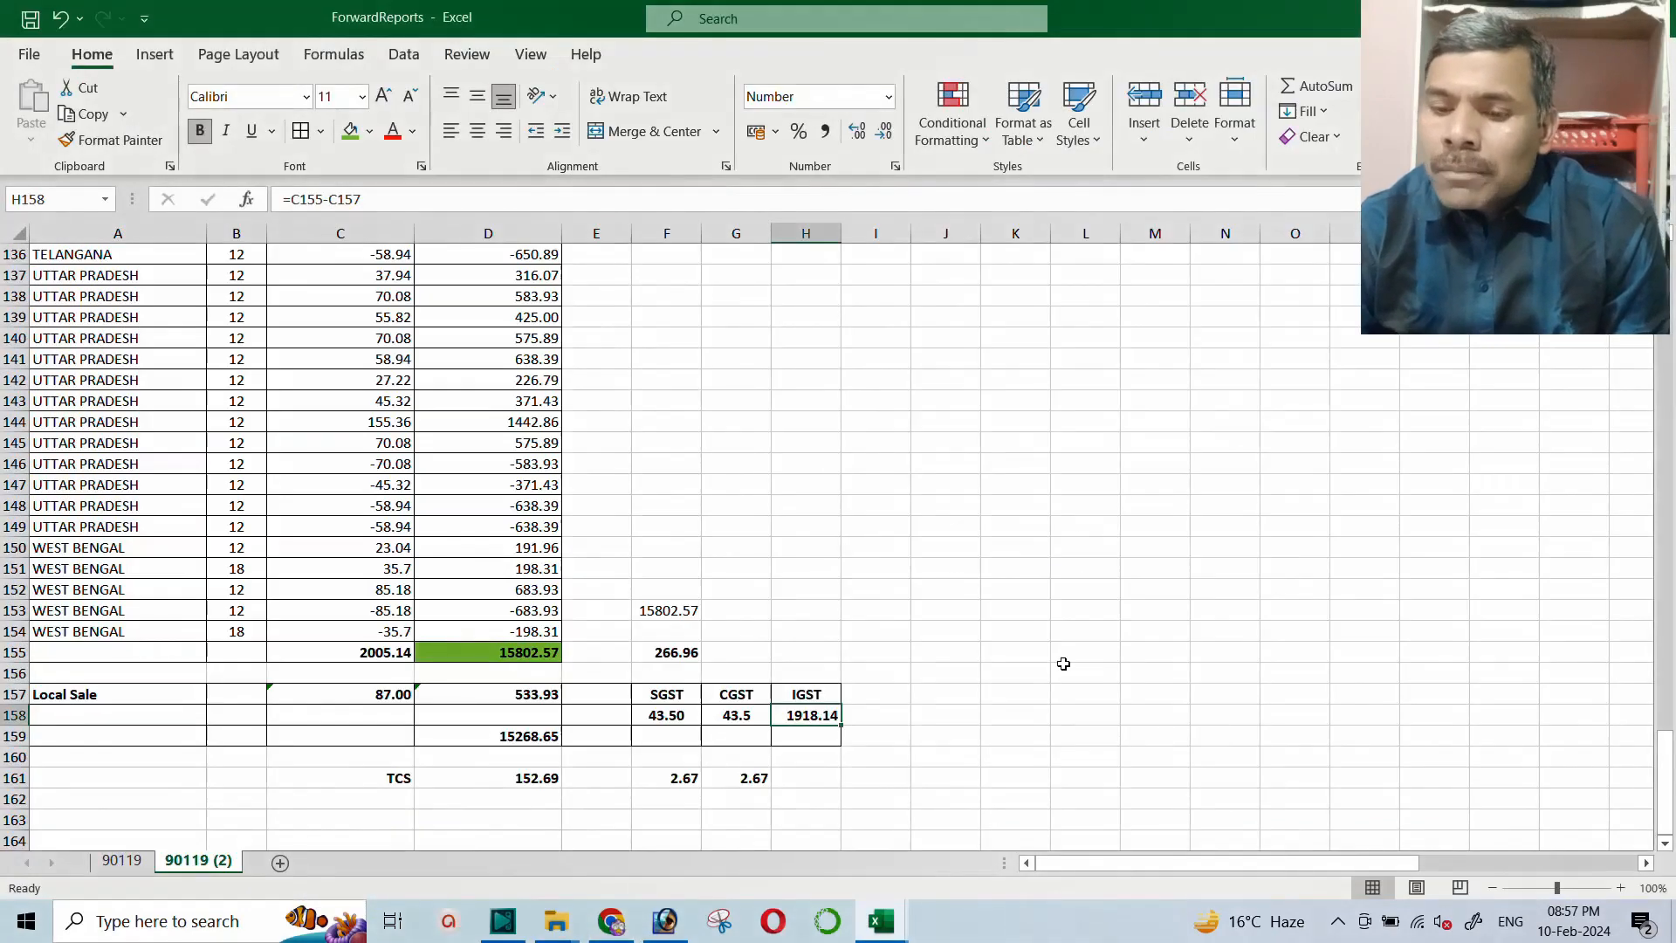
pyautogui.hotkey('alt', 'Tab')
pyautogui.click(780, 624)
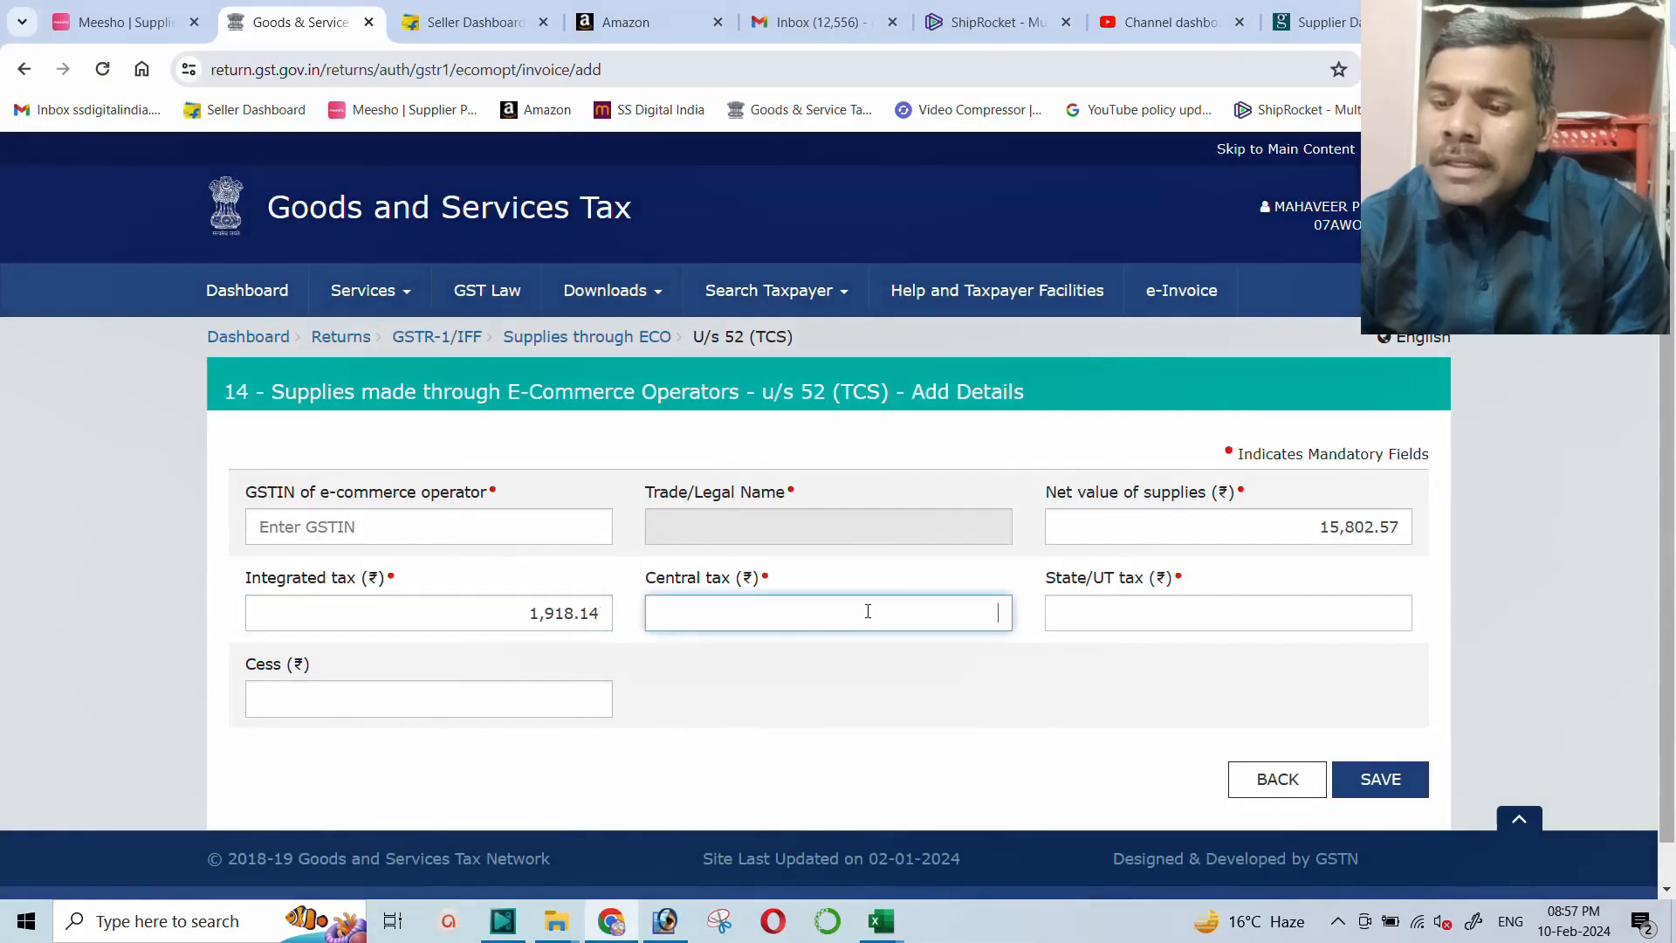
pyautogui.hotkey('alt', 'Tab')
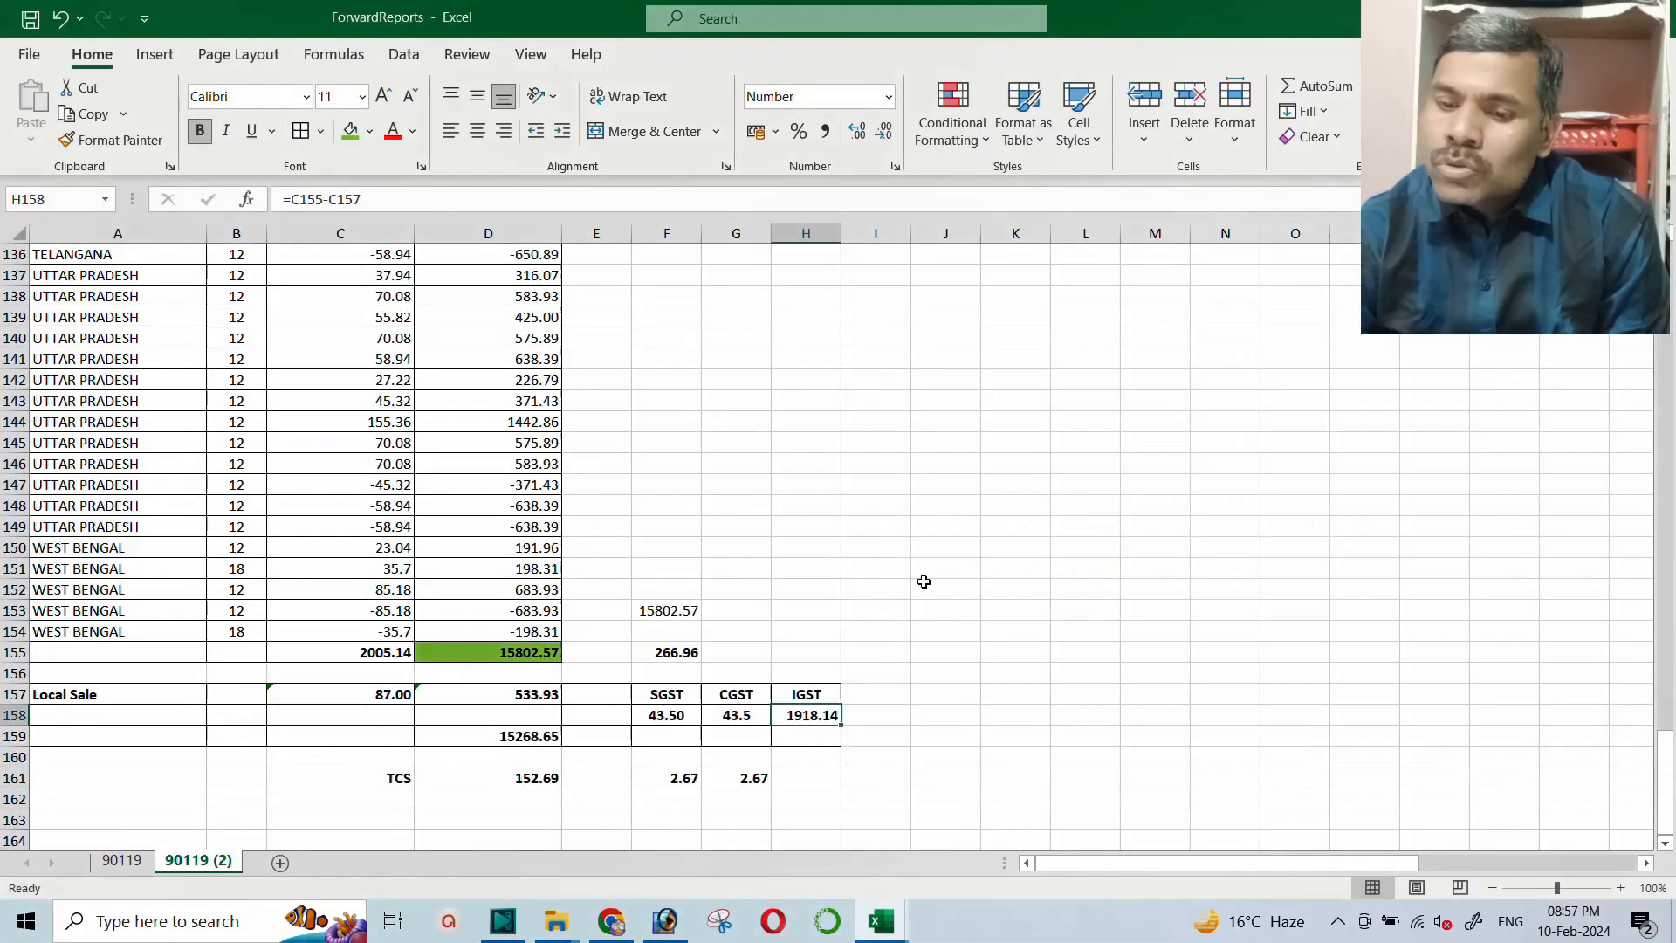
pyautogui.click(738, 714)
pyautogui.hotkey('alt', 'Tab')
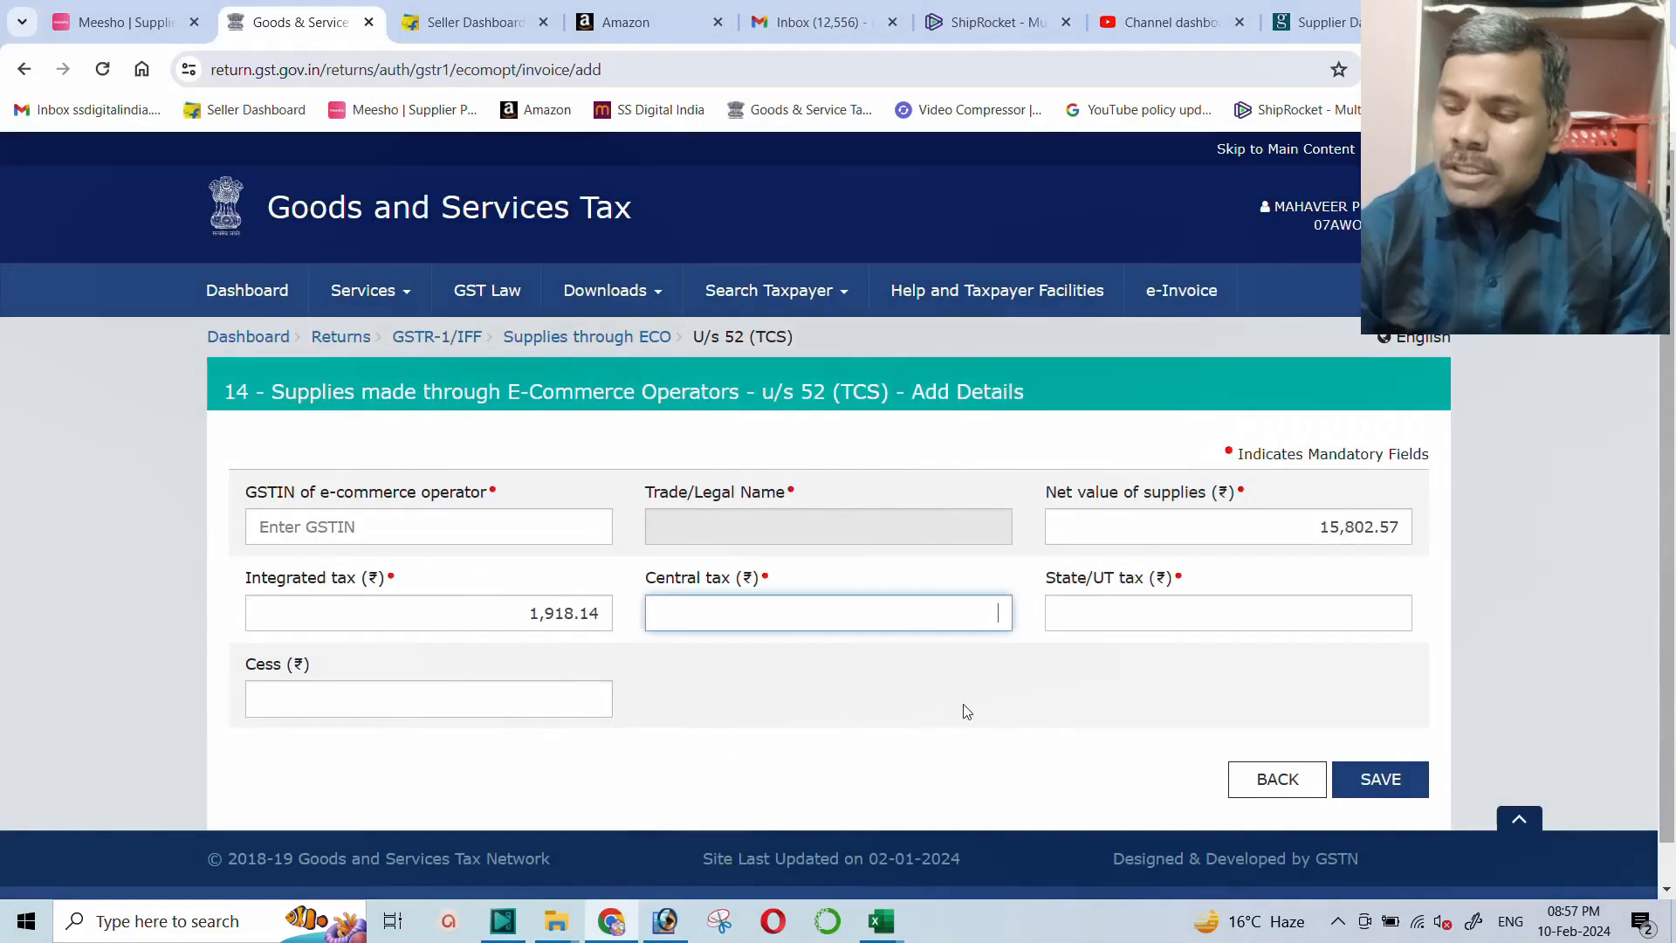
pyautogui.write('435')
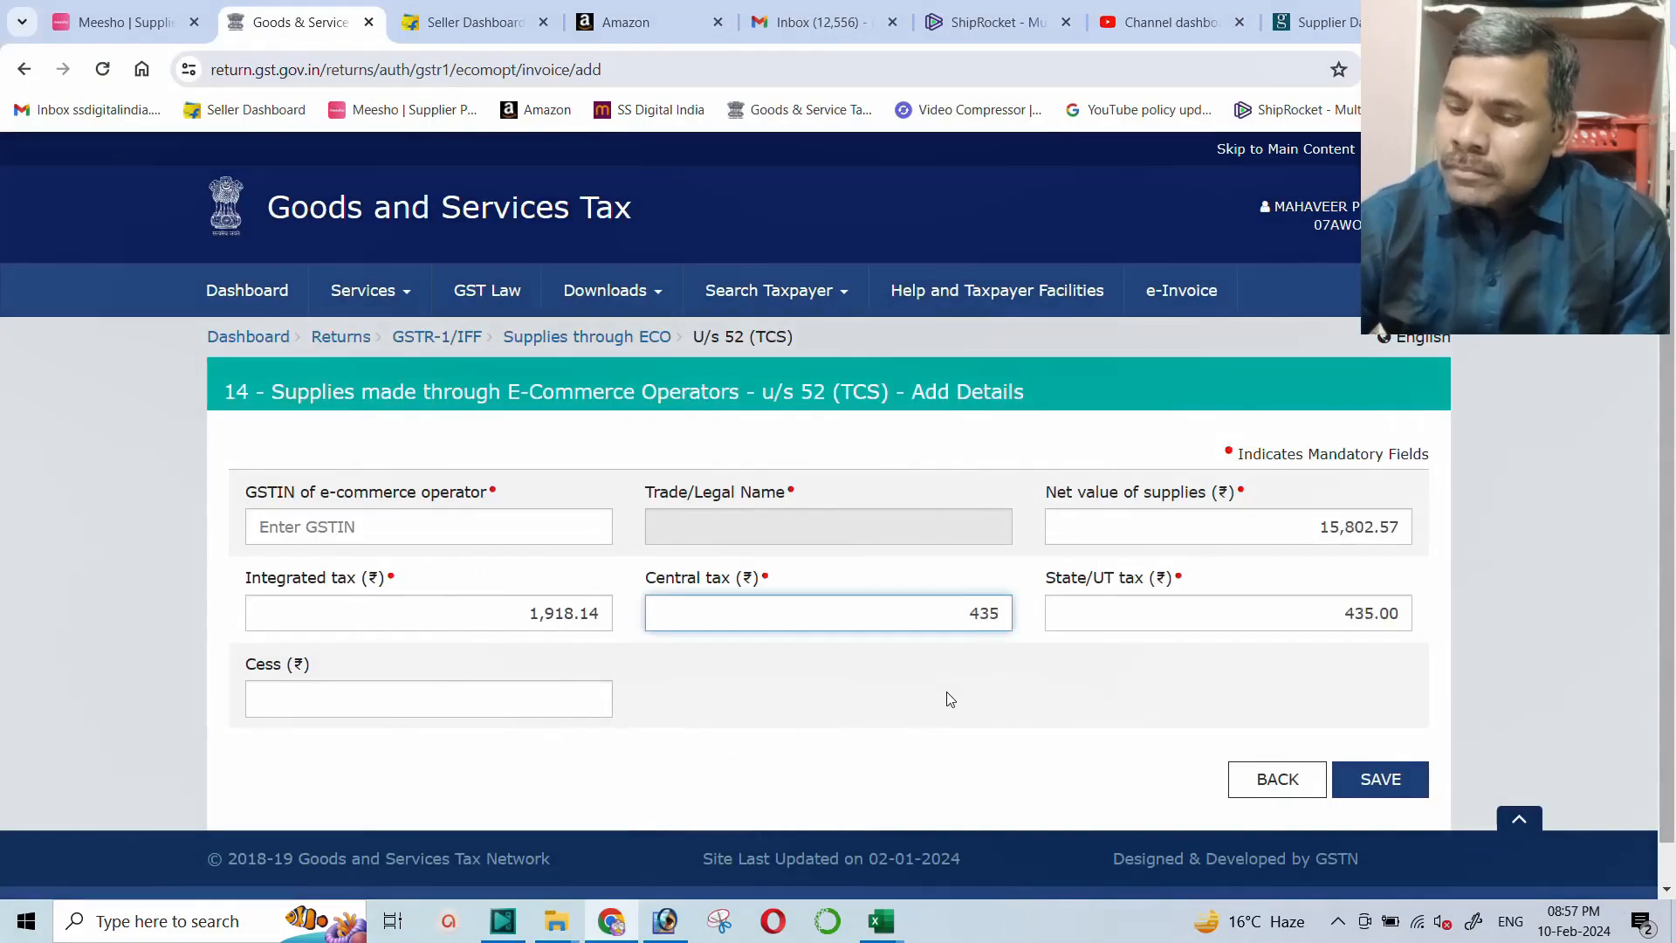
pyautogui.press('BackSpace')
pyautogui.write('.50')
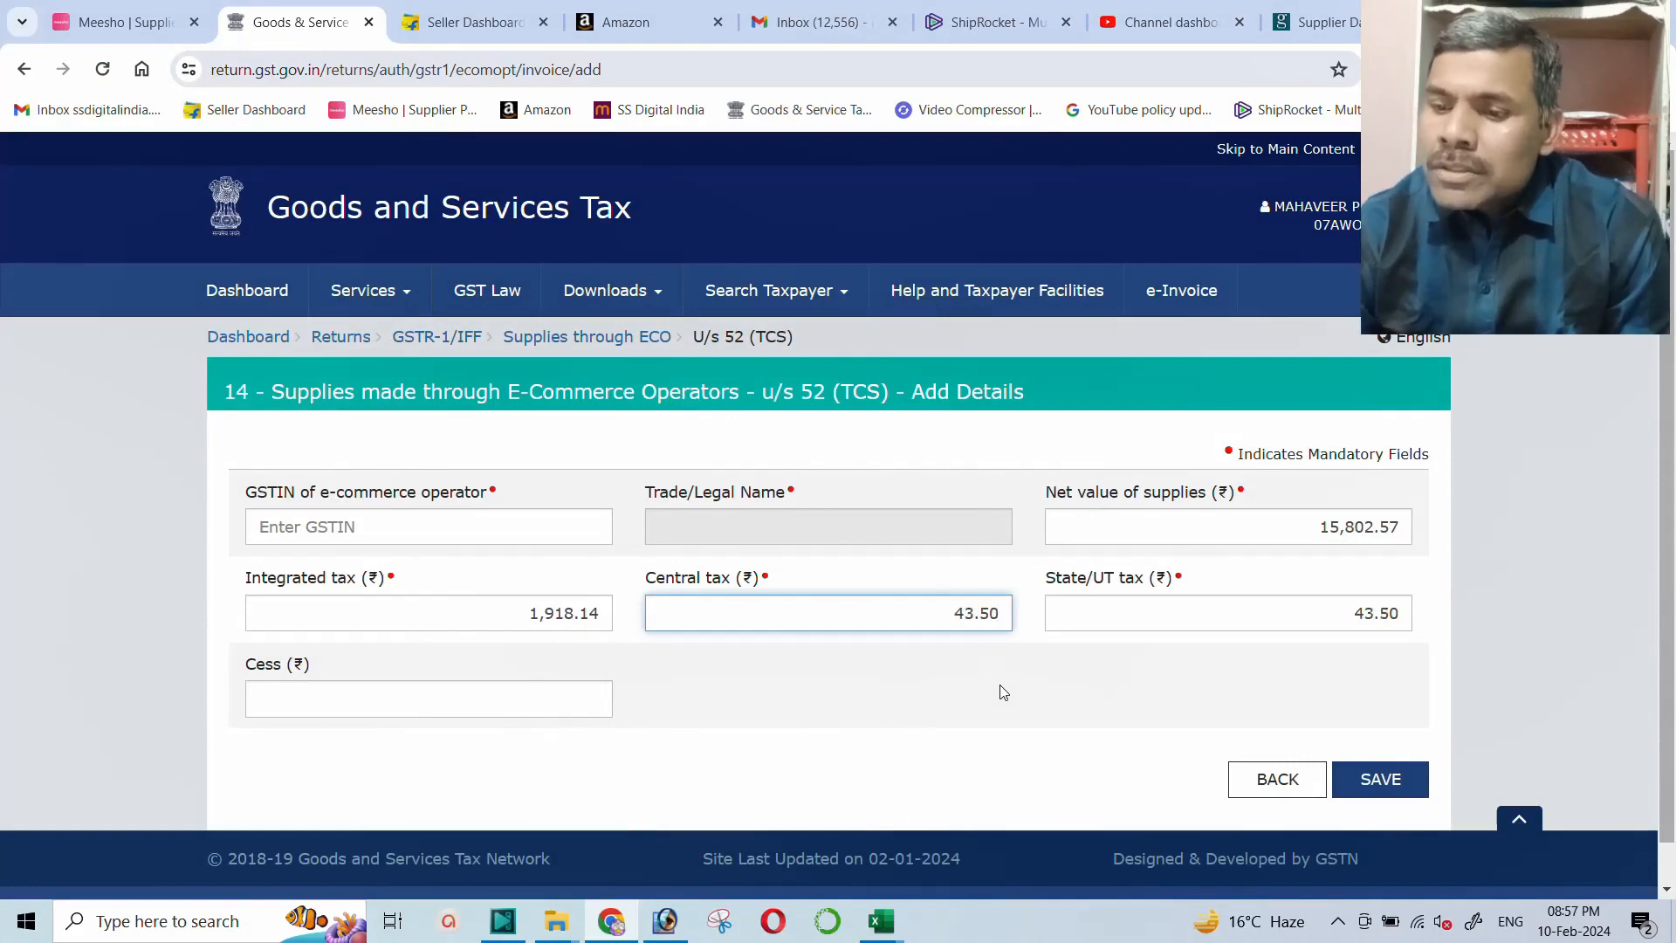
pyautogui.click(1097, 602)
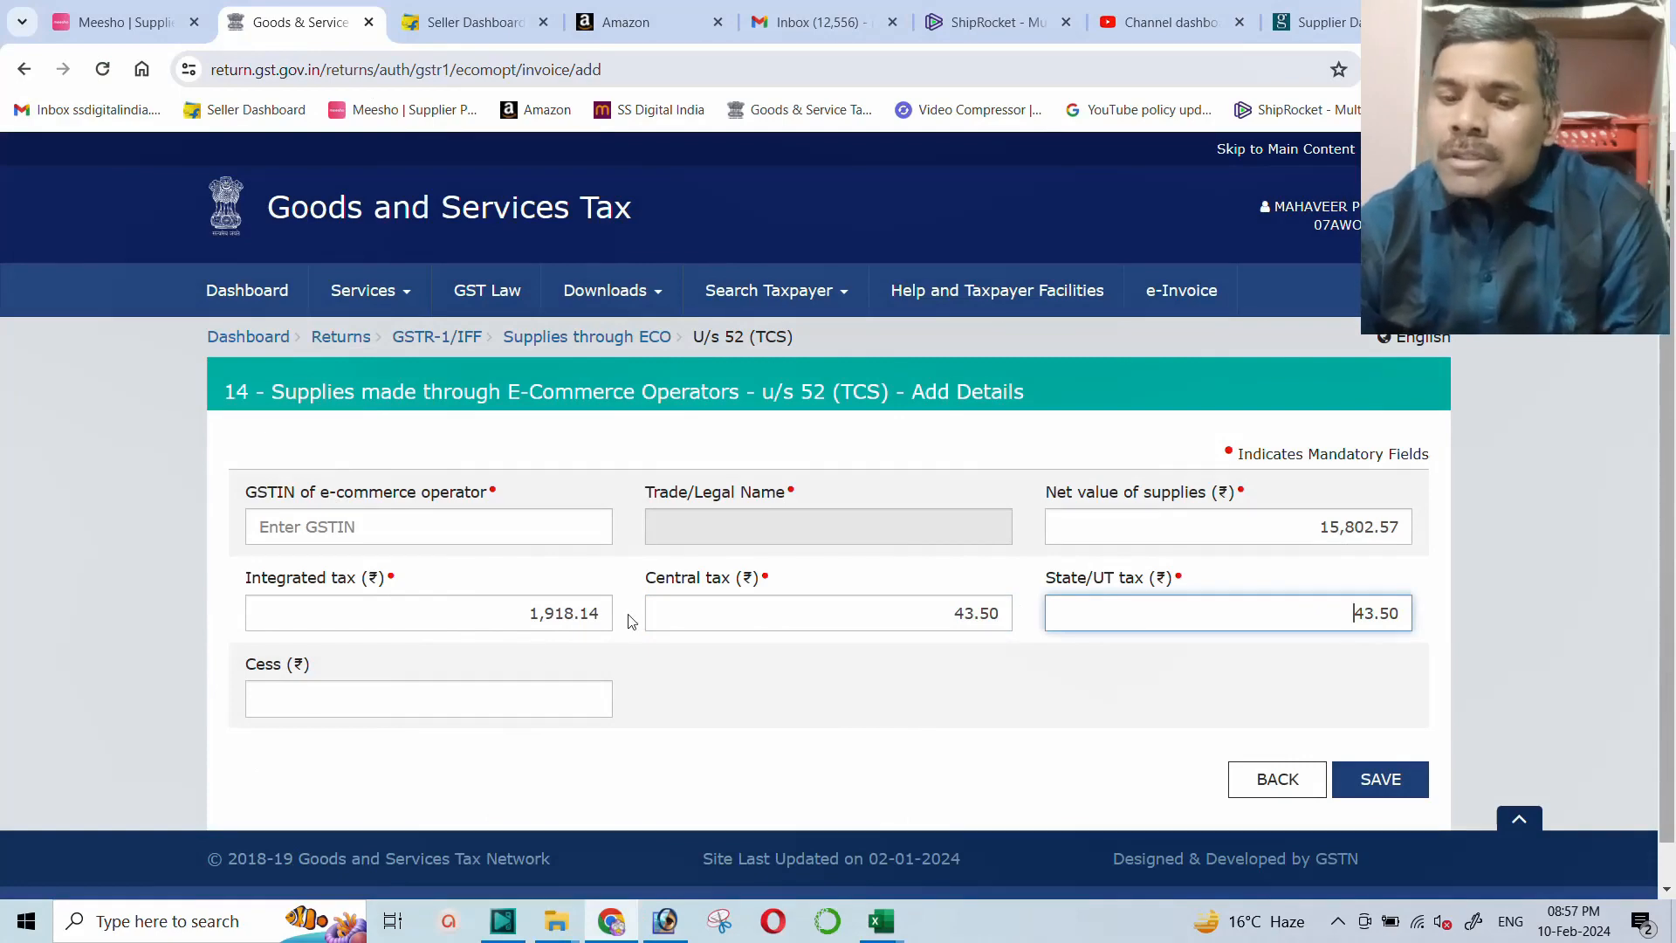
# Open the TDS and TCS credit received service and search for financial year 2023-24, return filing period January
pyautogui.click(425, 515)
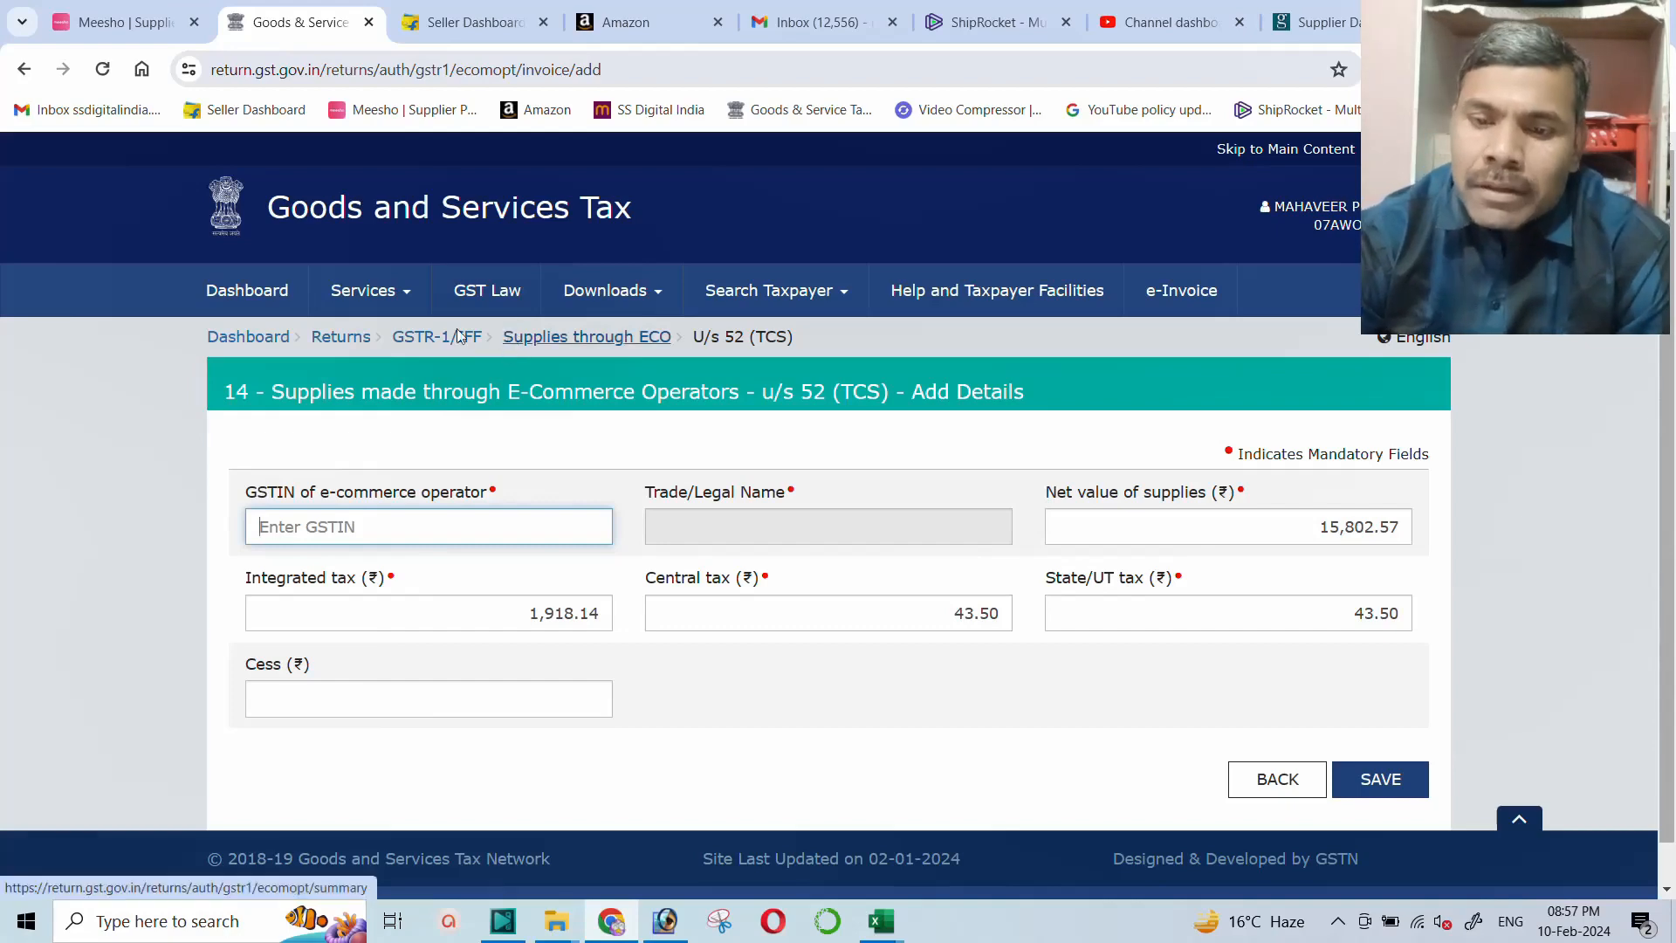
pyautogui.rightClick(312, 23)
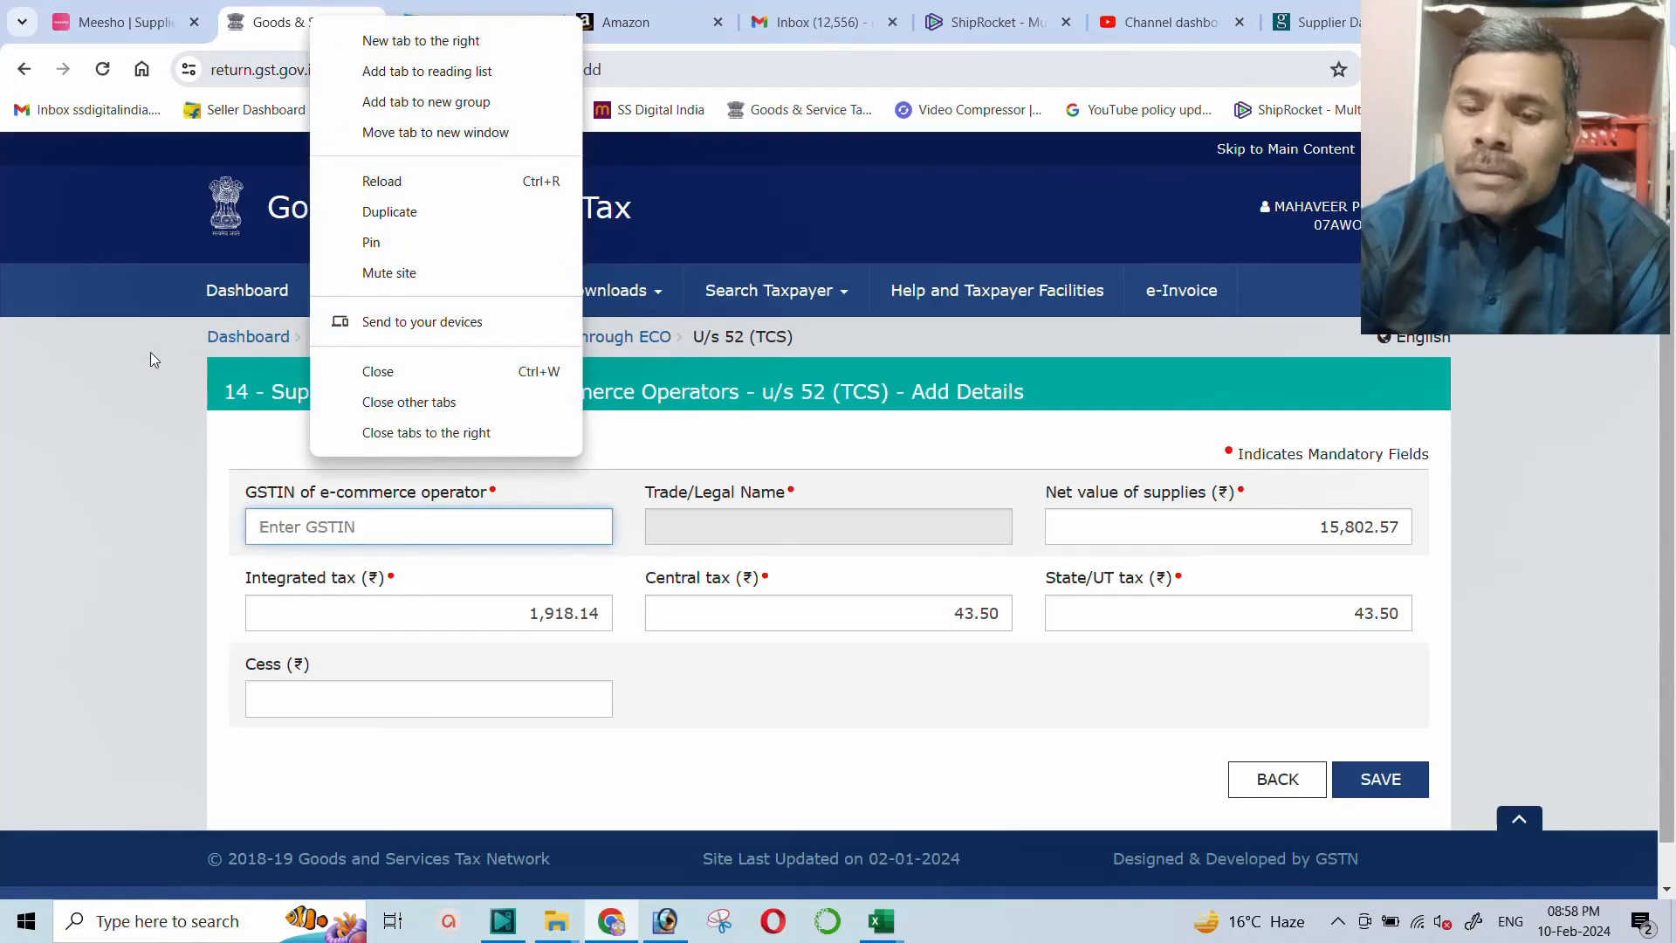
pyautogui.click(395, 312)
pyautogui.click(384, 297)
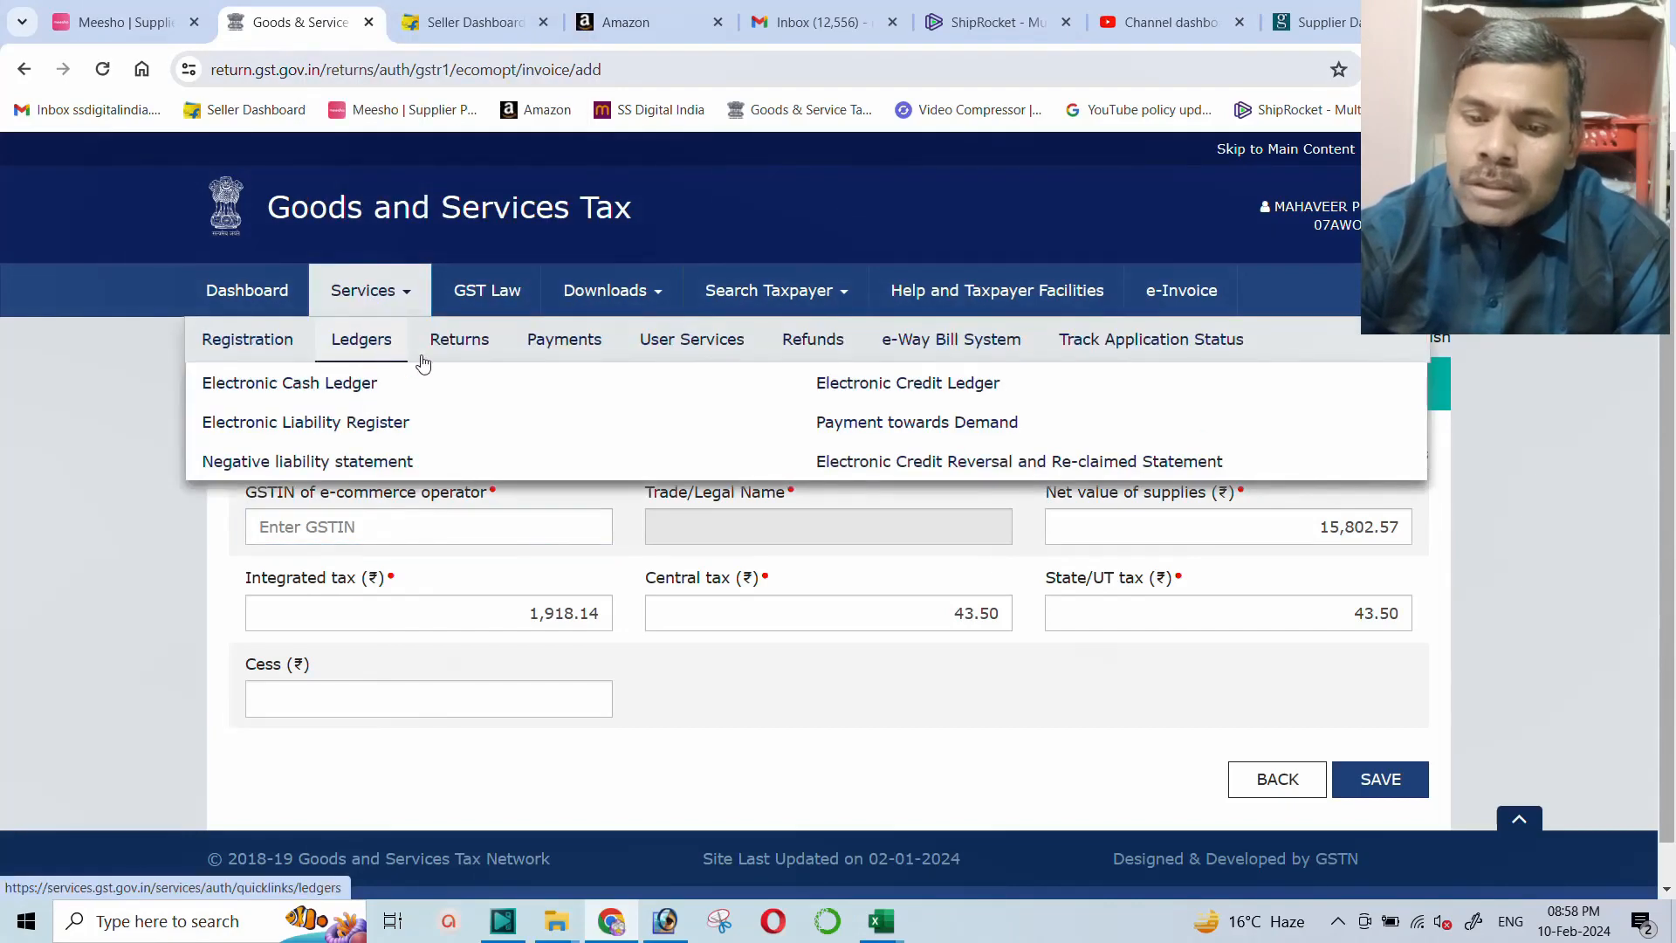
pyautogui.click(301, 505)
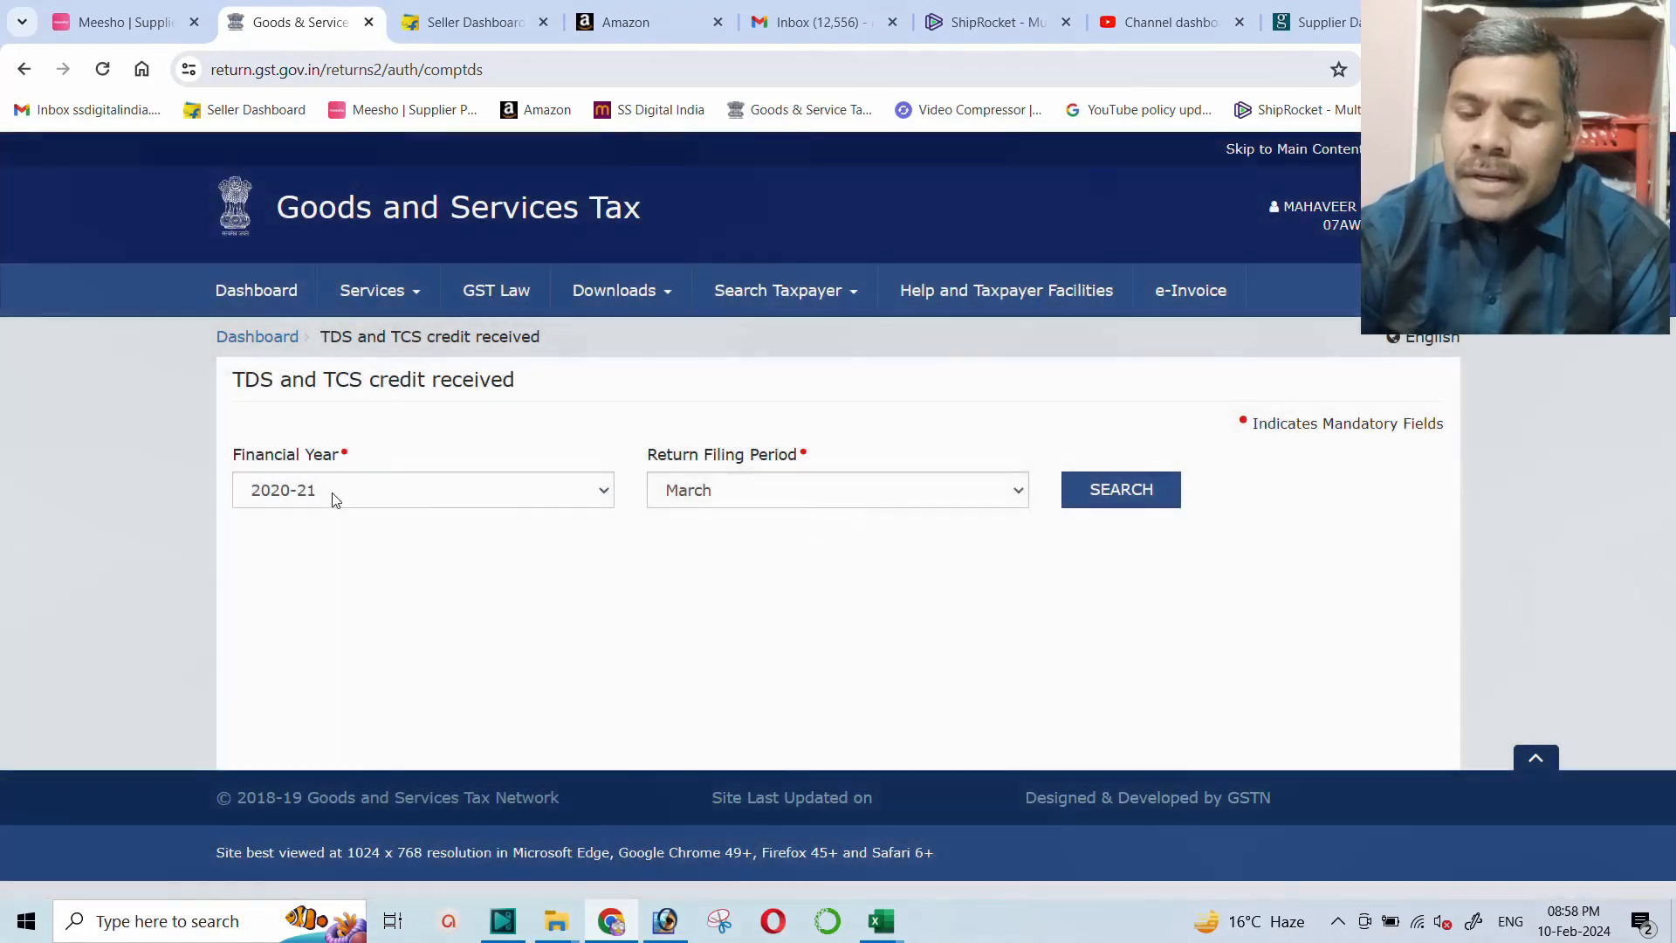
pyautogui.click(334, 495)
pyautogui.click(319, 578)
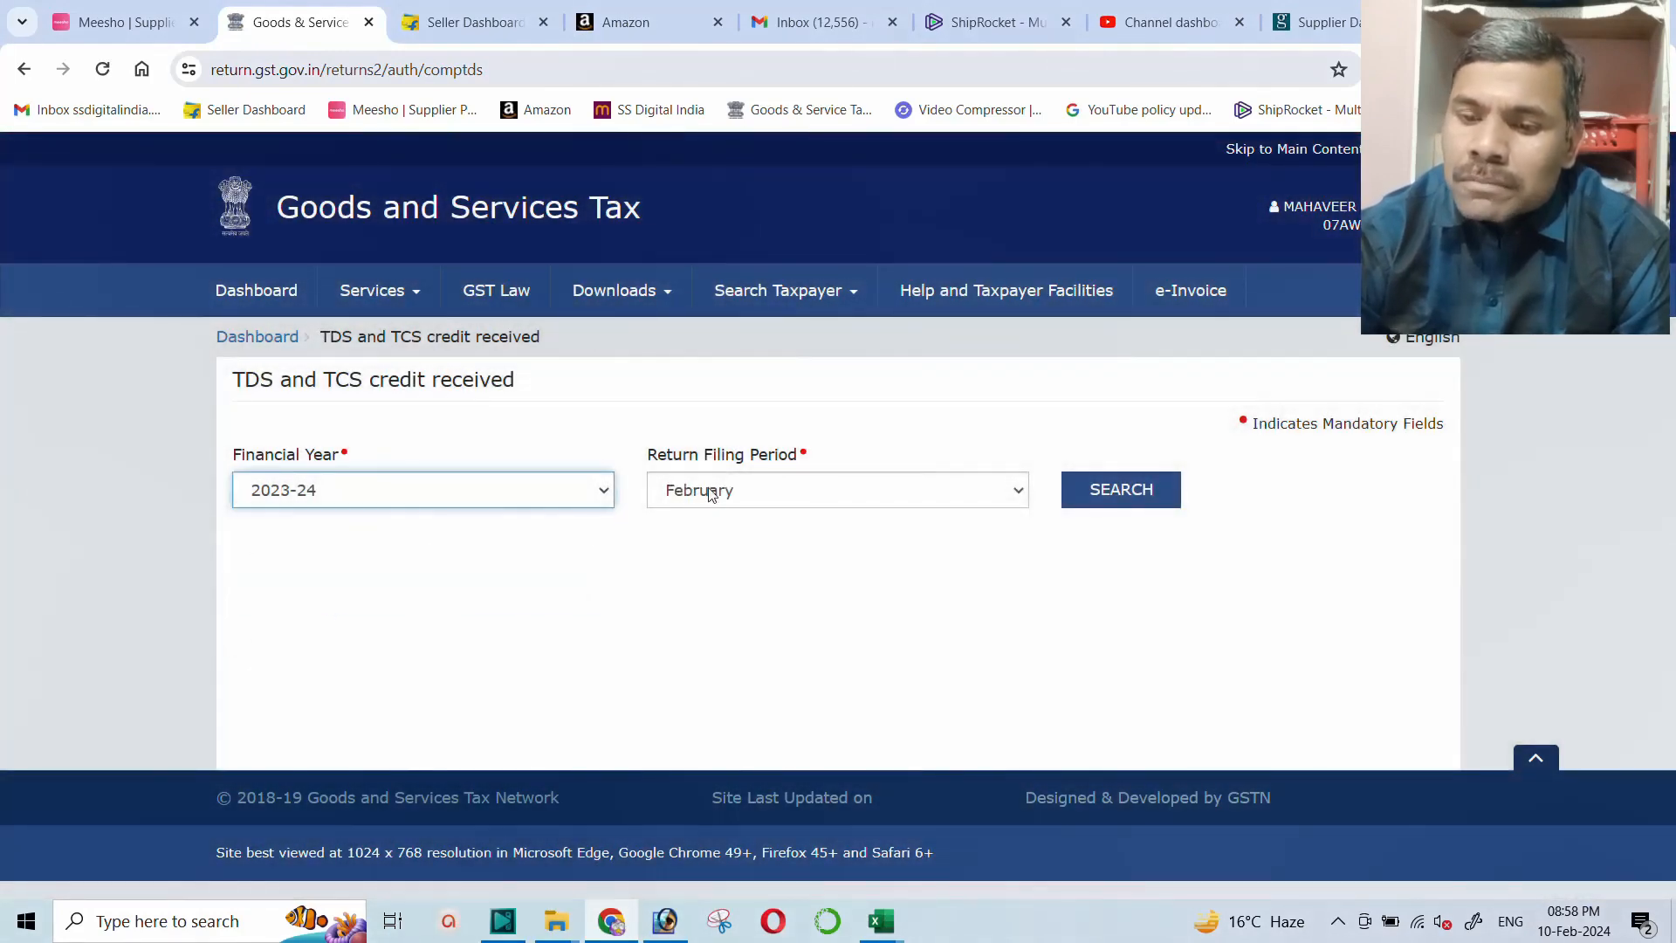
pyautogui.click(711, 493)
pyautogui.click(721, 701)
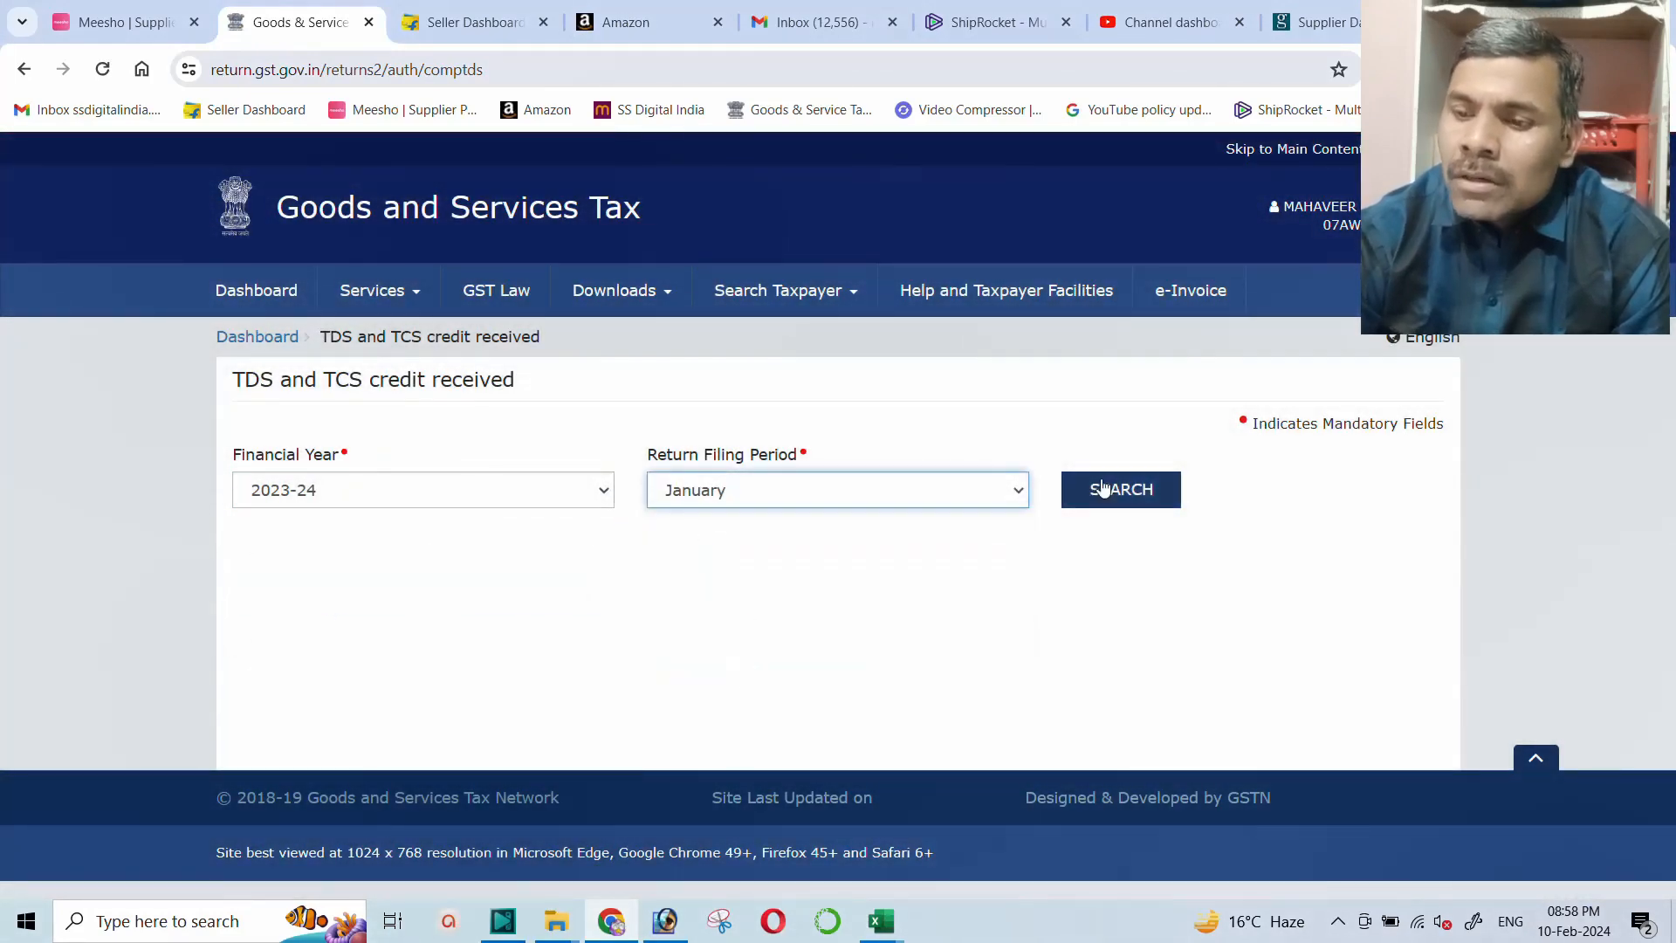
pyautogui.click(1109, 485)
# Start preparing the TDS and TCS credit received form online and display its TCS credit received records
pyautogui.scroll(-5, 613, 588)
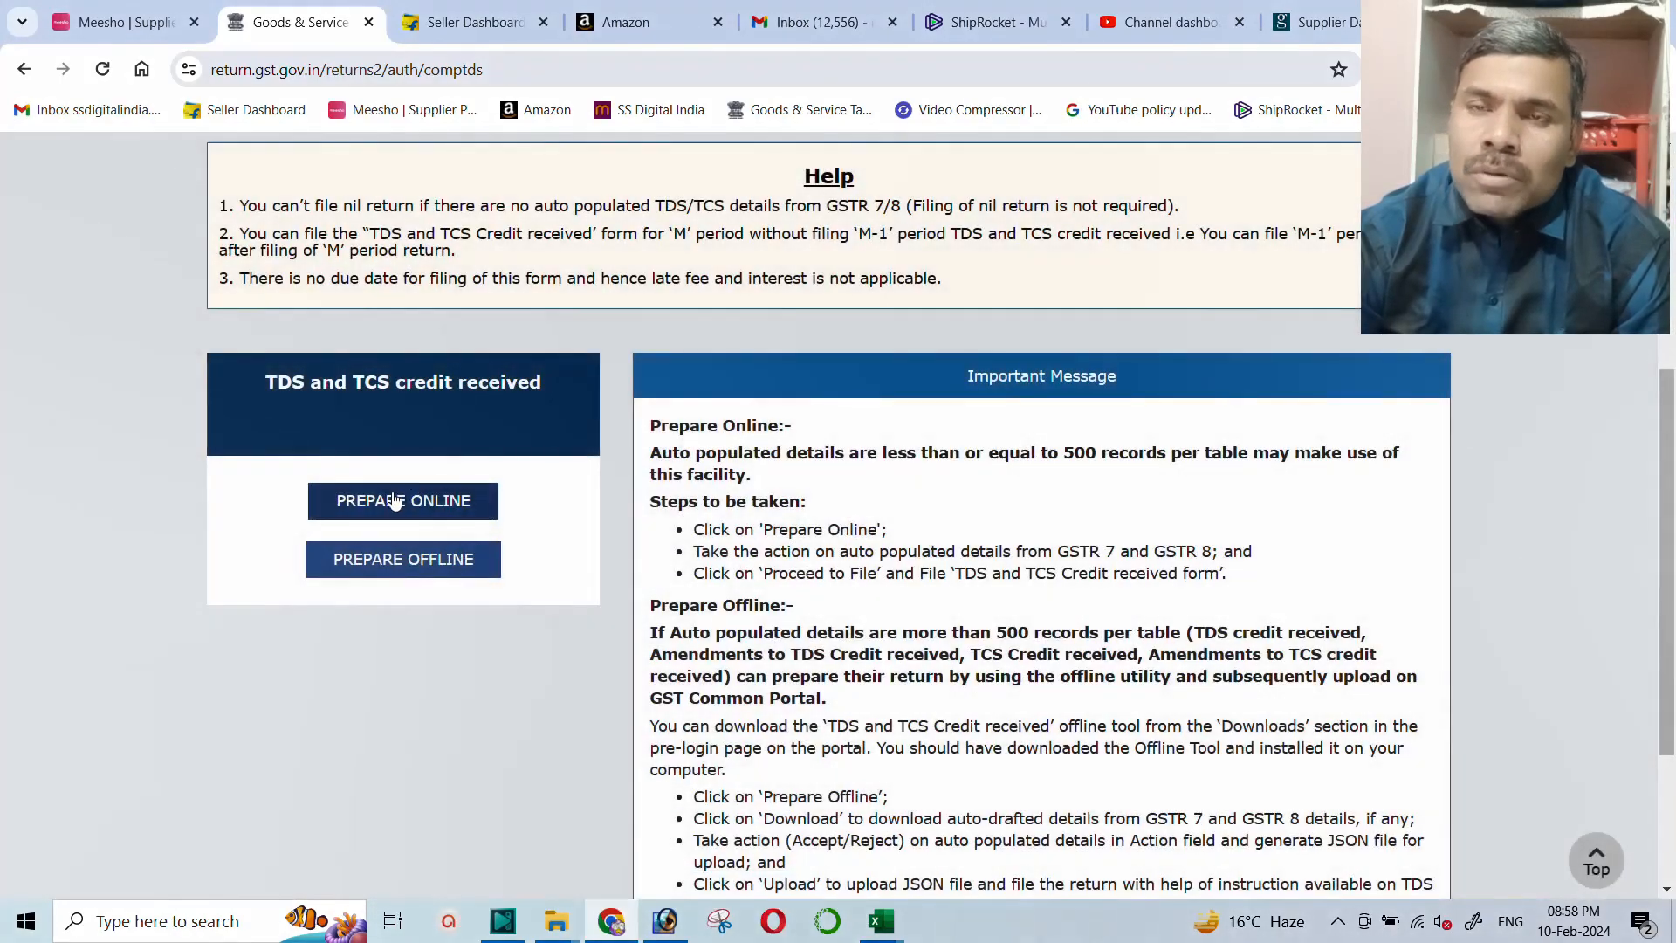
pyautogui.click(407, 493)
pyautogui.scroll(-5, 506, 498)
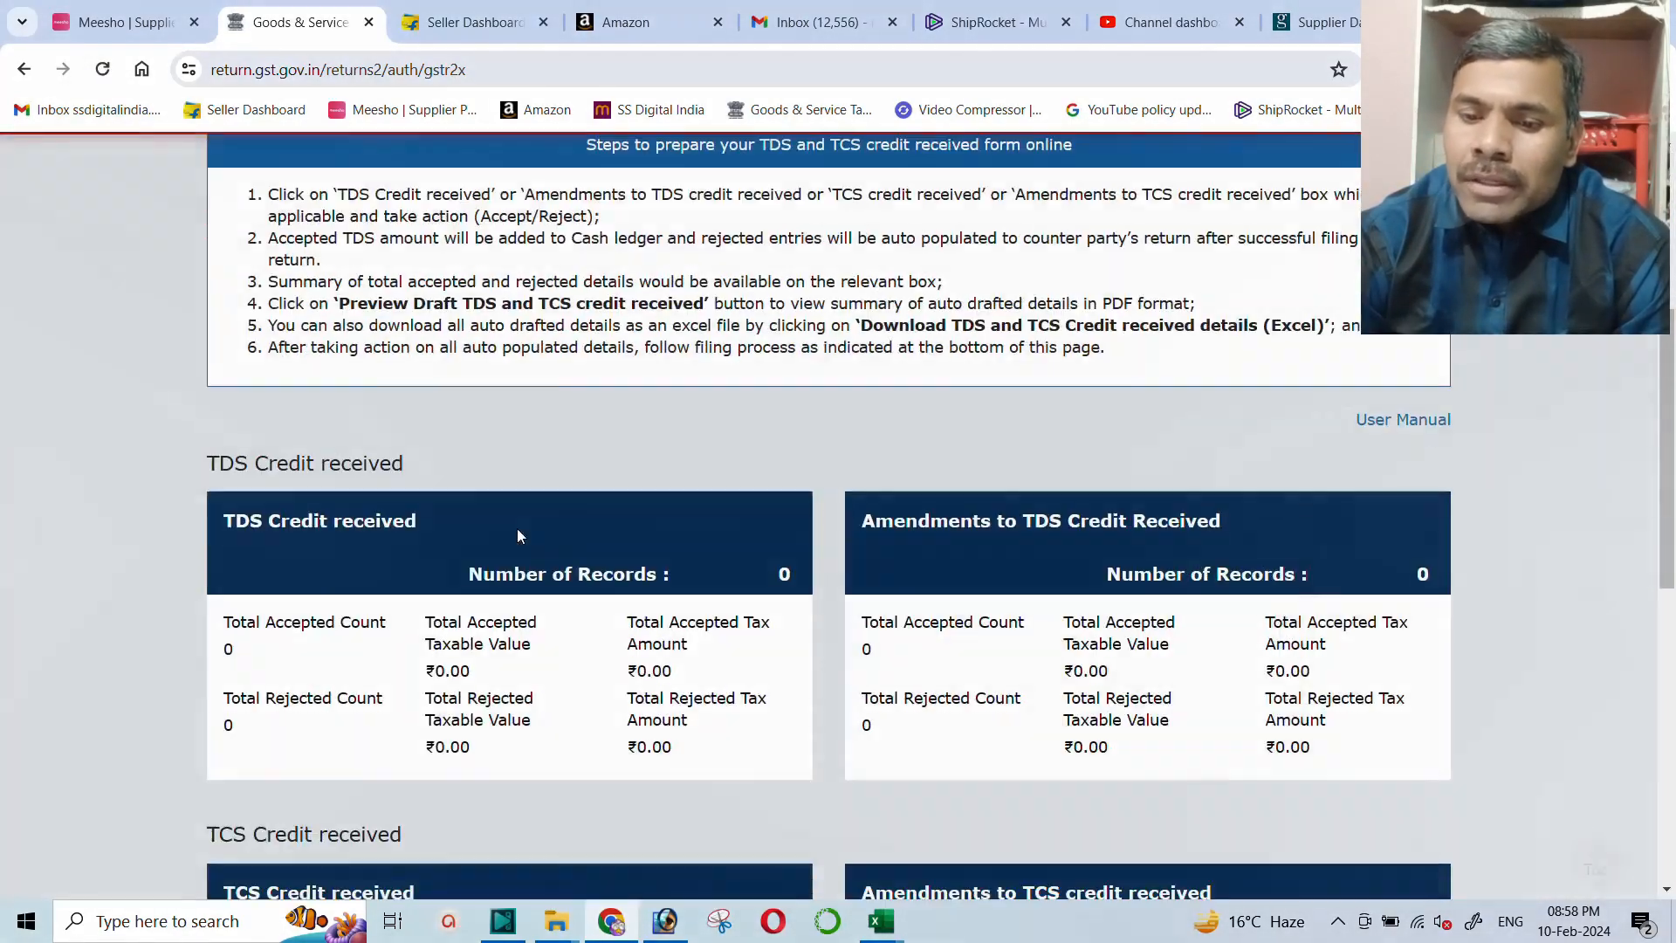
pyautogui.scroll(-4, 445, 550)
pyautogui.click(311, 566)
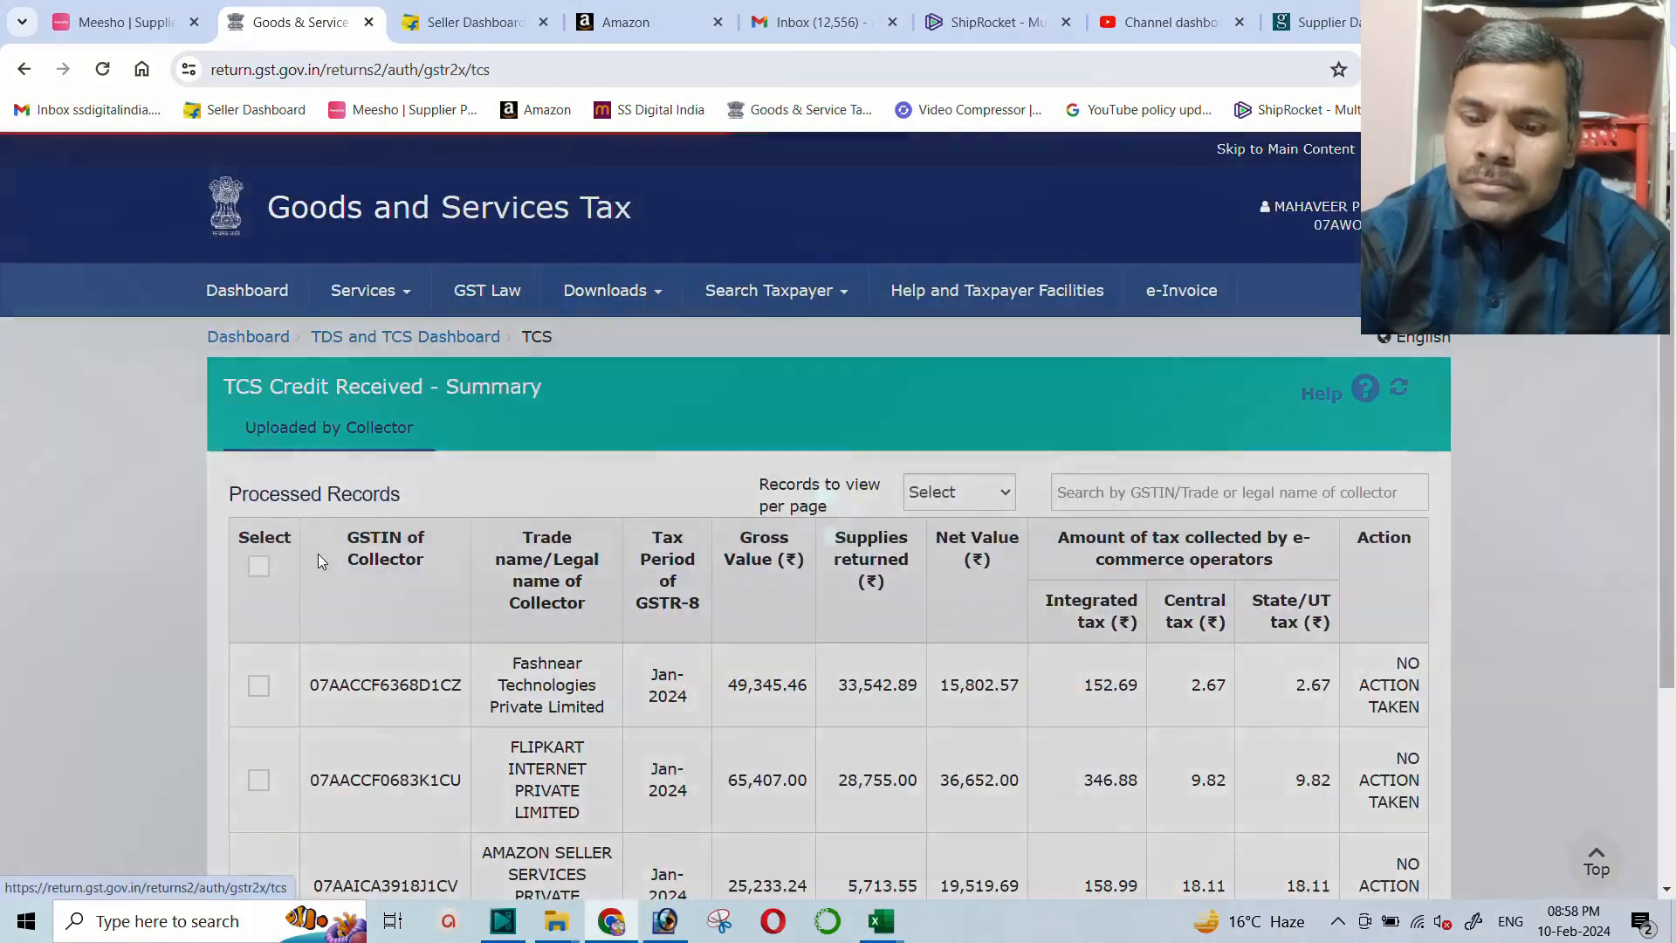
# Copy the collector GSTIN of Fashnear Technologies Private Limited from the processed TCS records
pyautogui.scroll(-3, 390, 558)
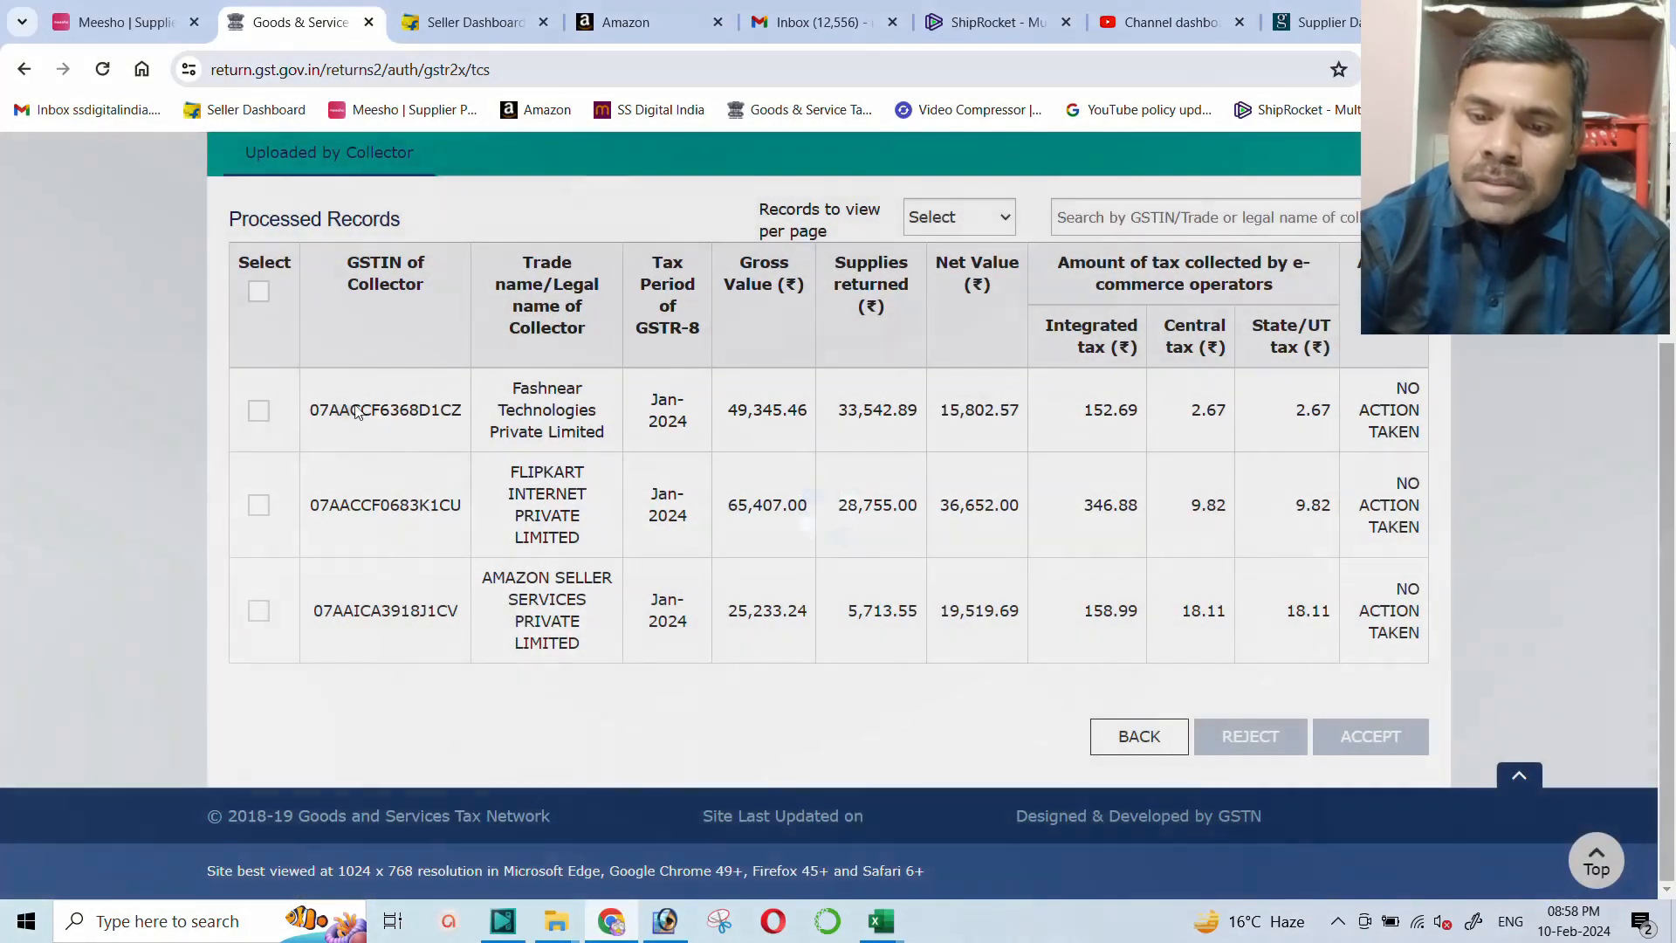
pyautogui.moveTo(340, 413); pyautogui.dragTo(463, 411)
pyautogui.click(322, 417)
pyautogui.rightClick(443, 412)
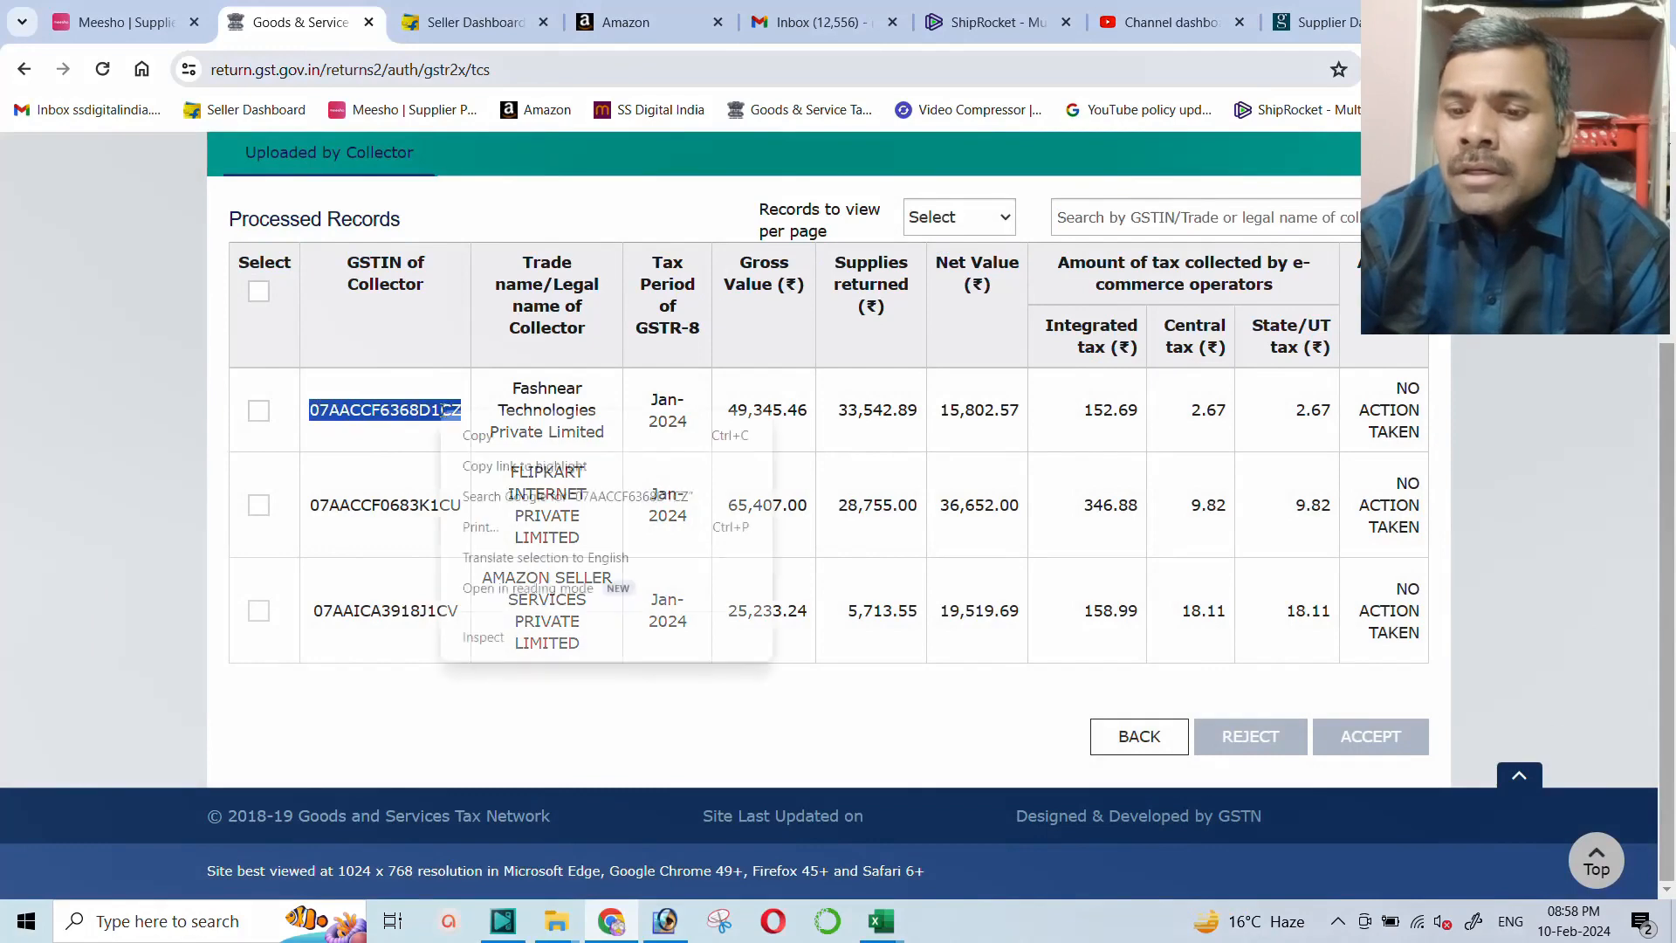
pyautogui.click(480, 438)
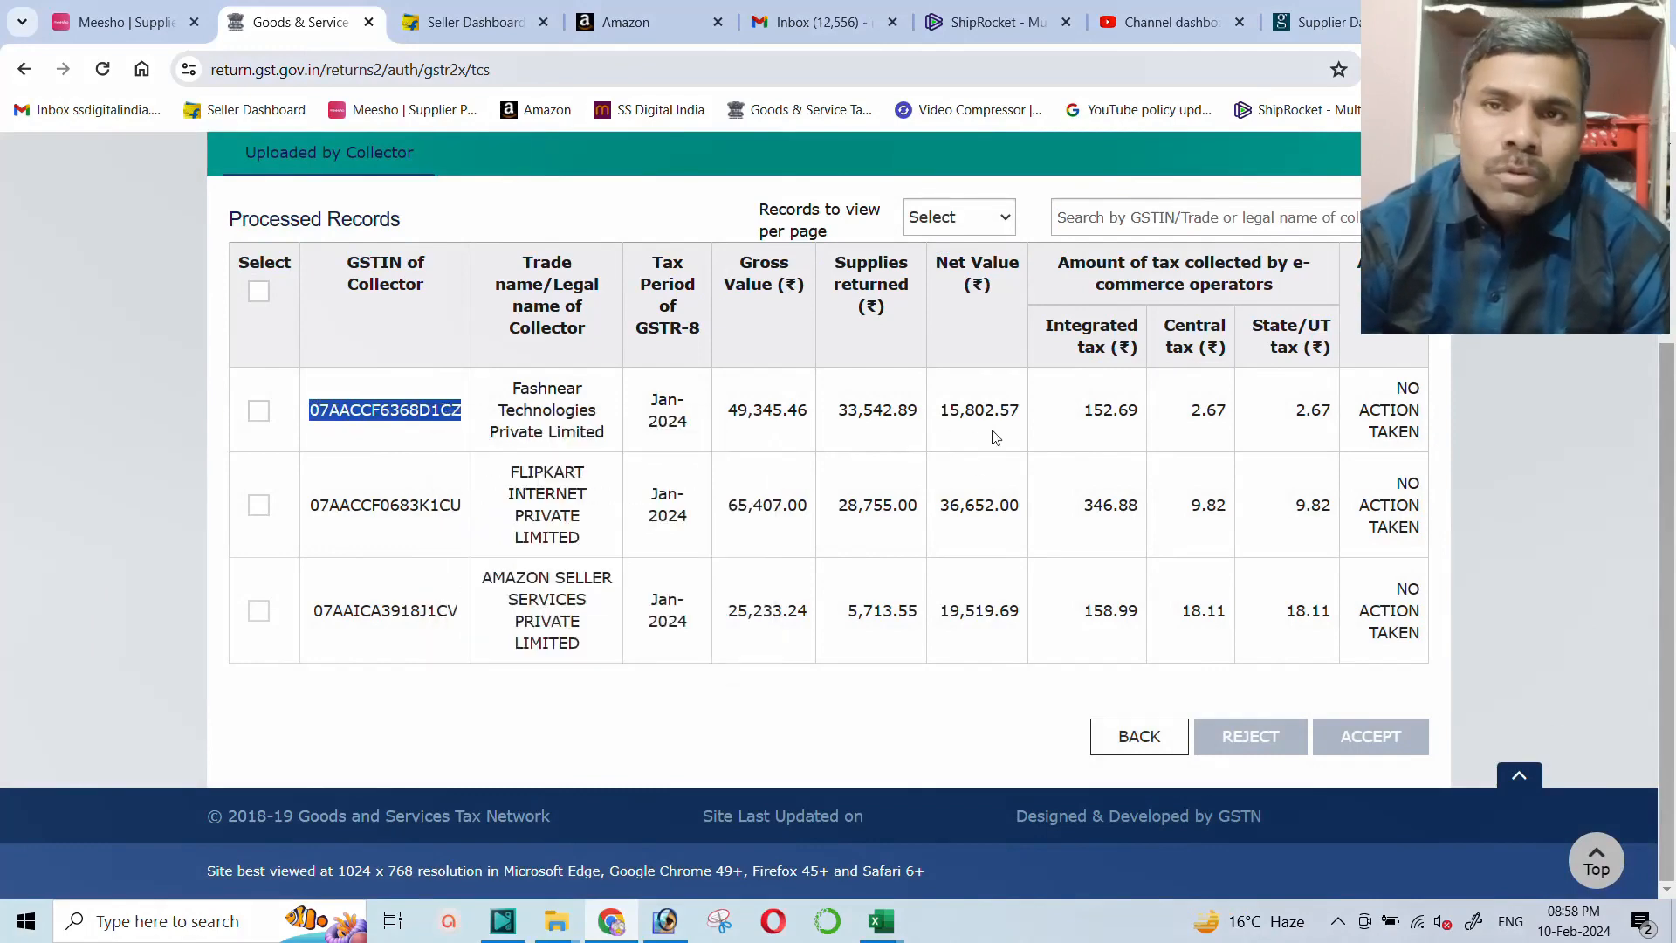
pyautogui.rightClick(395, 410)
pyautogui.click(449, 439)
pyautogui.scroll(3, 451, 441)
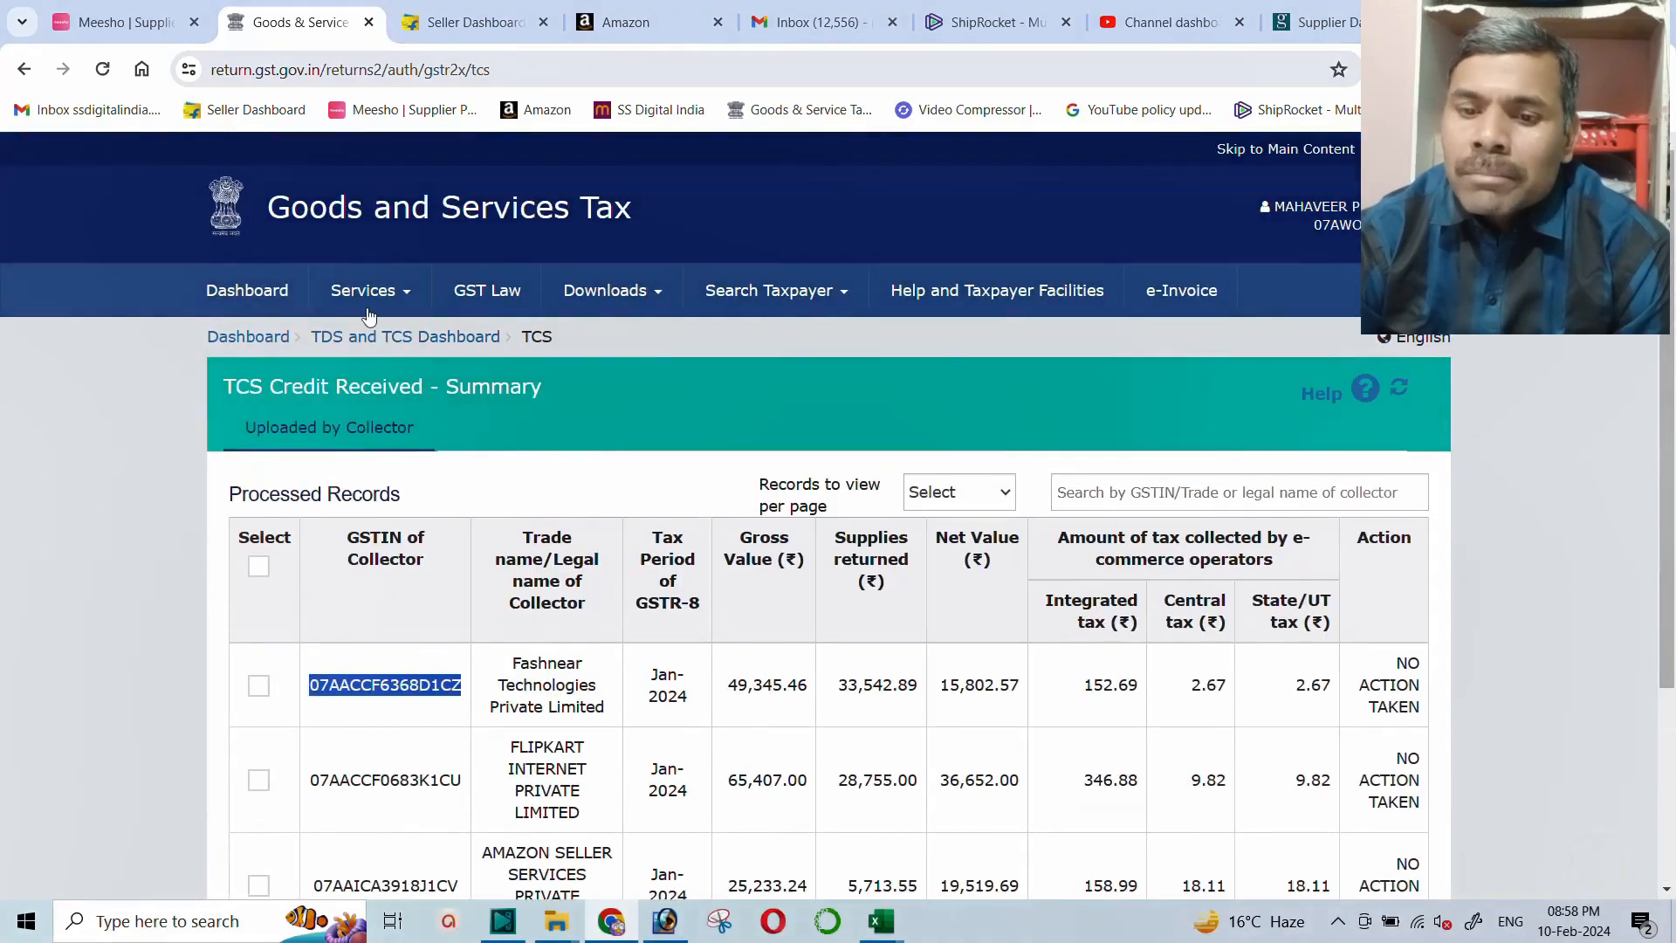
# Return to the dashboard, go to File Returns and search the January returns for 2023-24, Quarter 4
pyautogui.click(252, 345)
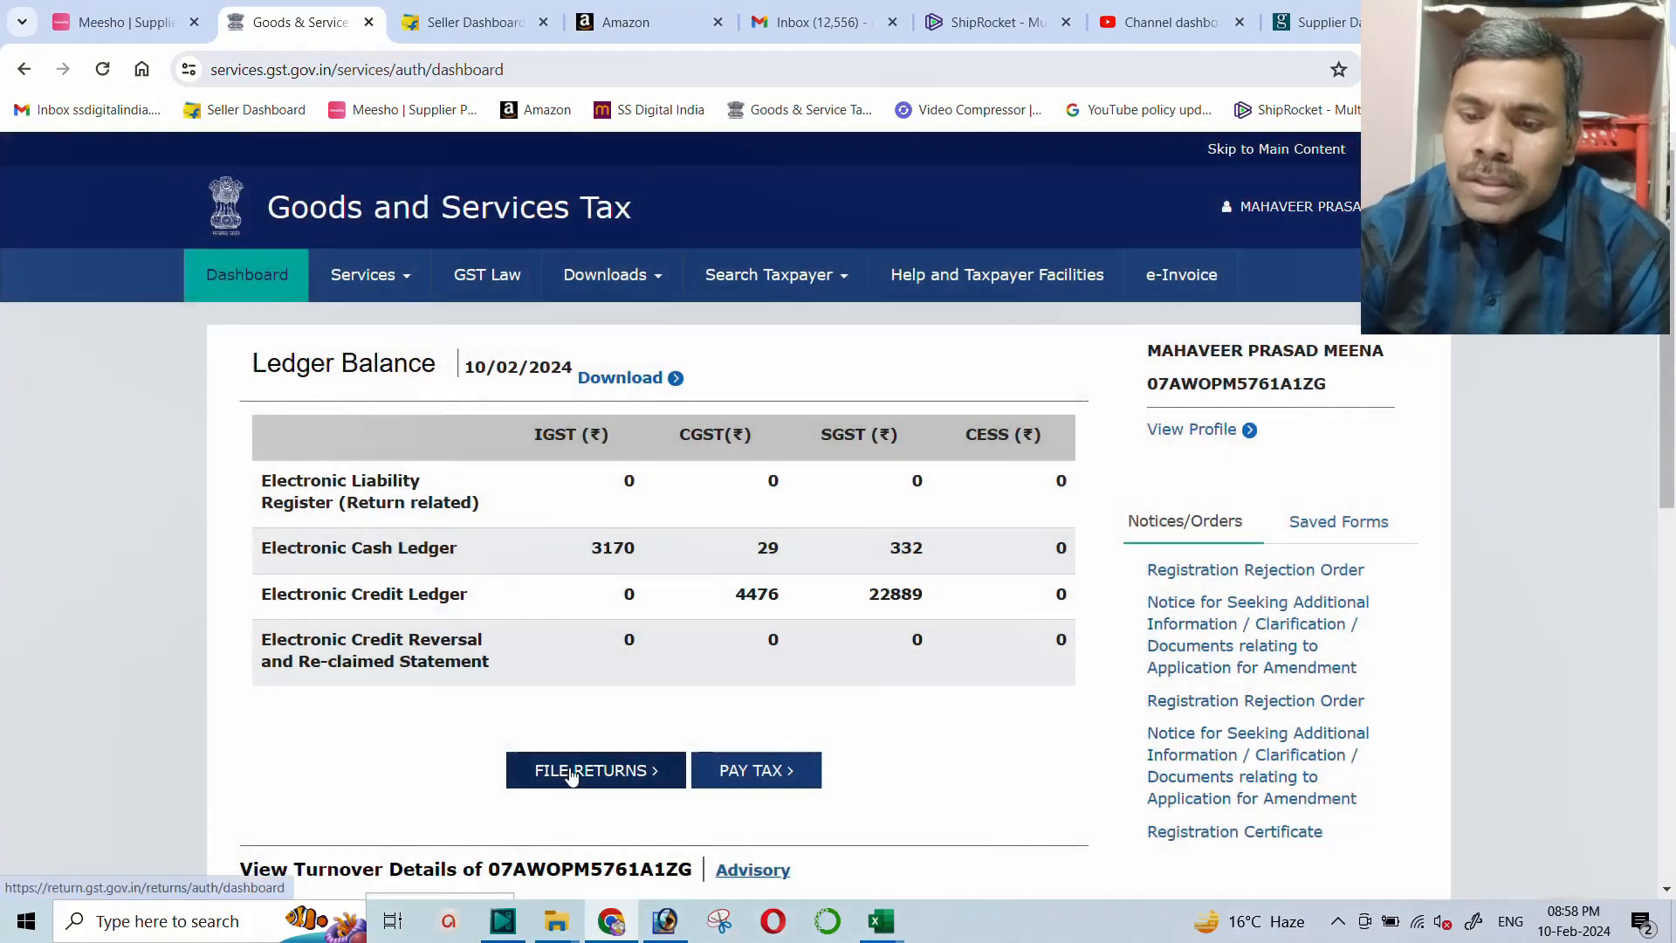
pyautogui.click(569, 770)
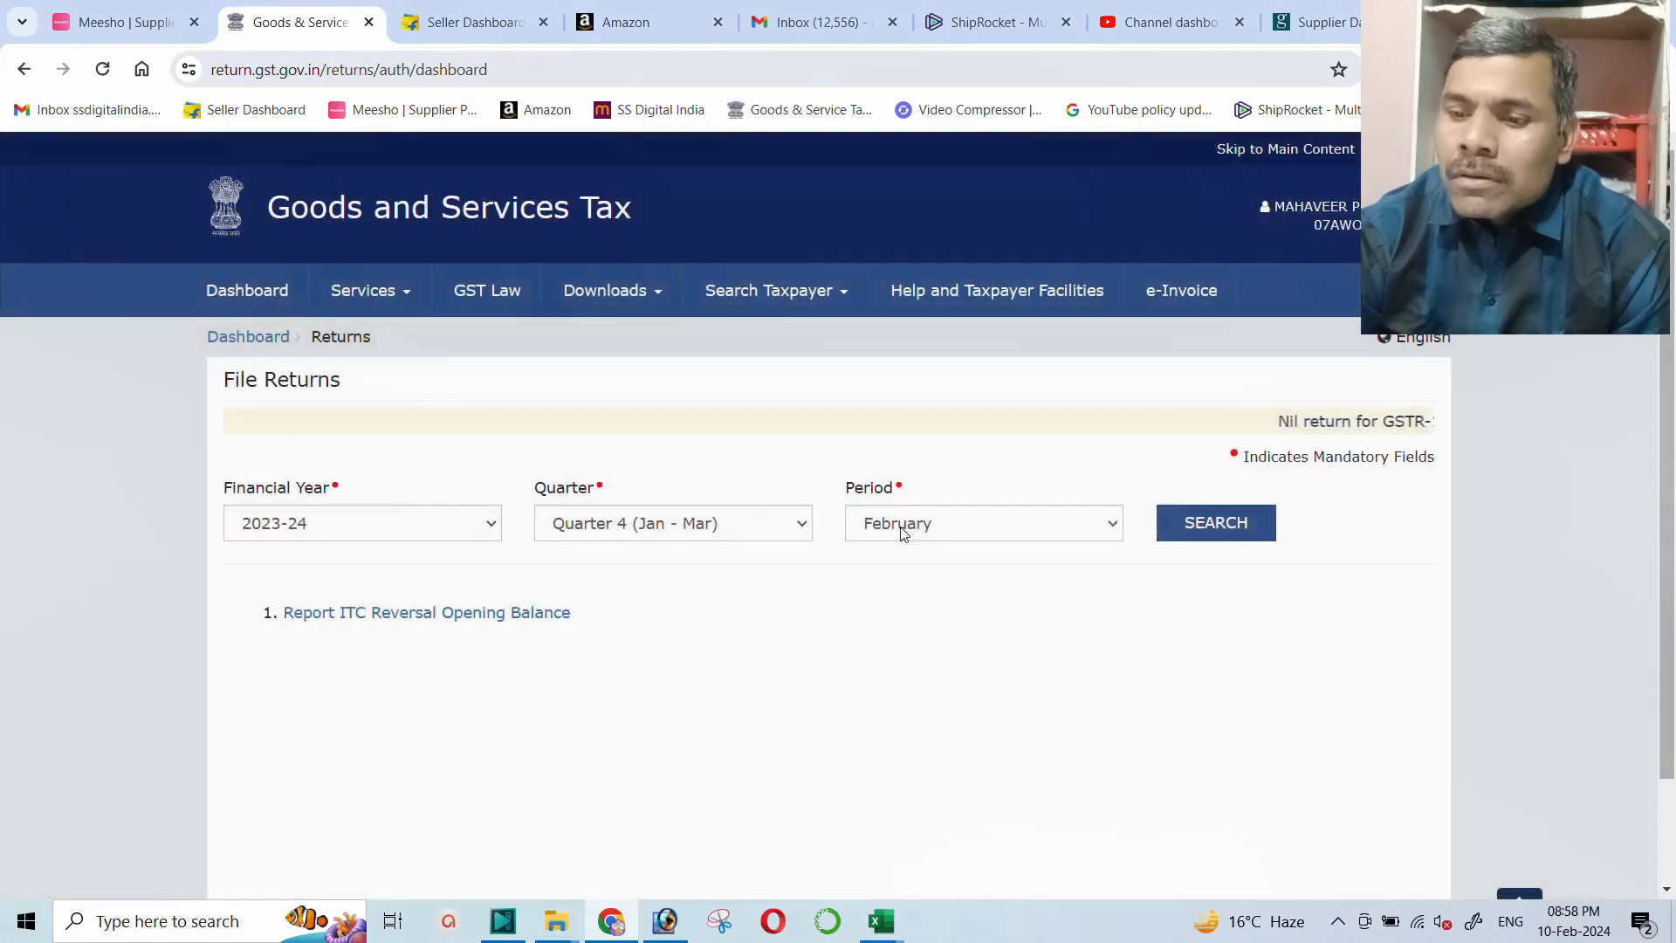
pyautogui.click(899, 526)
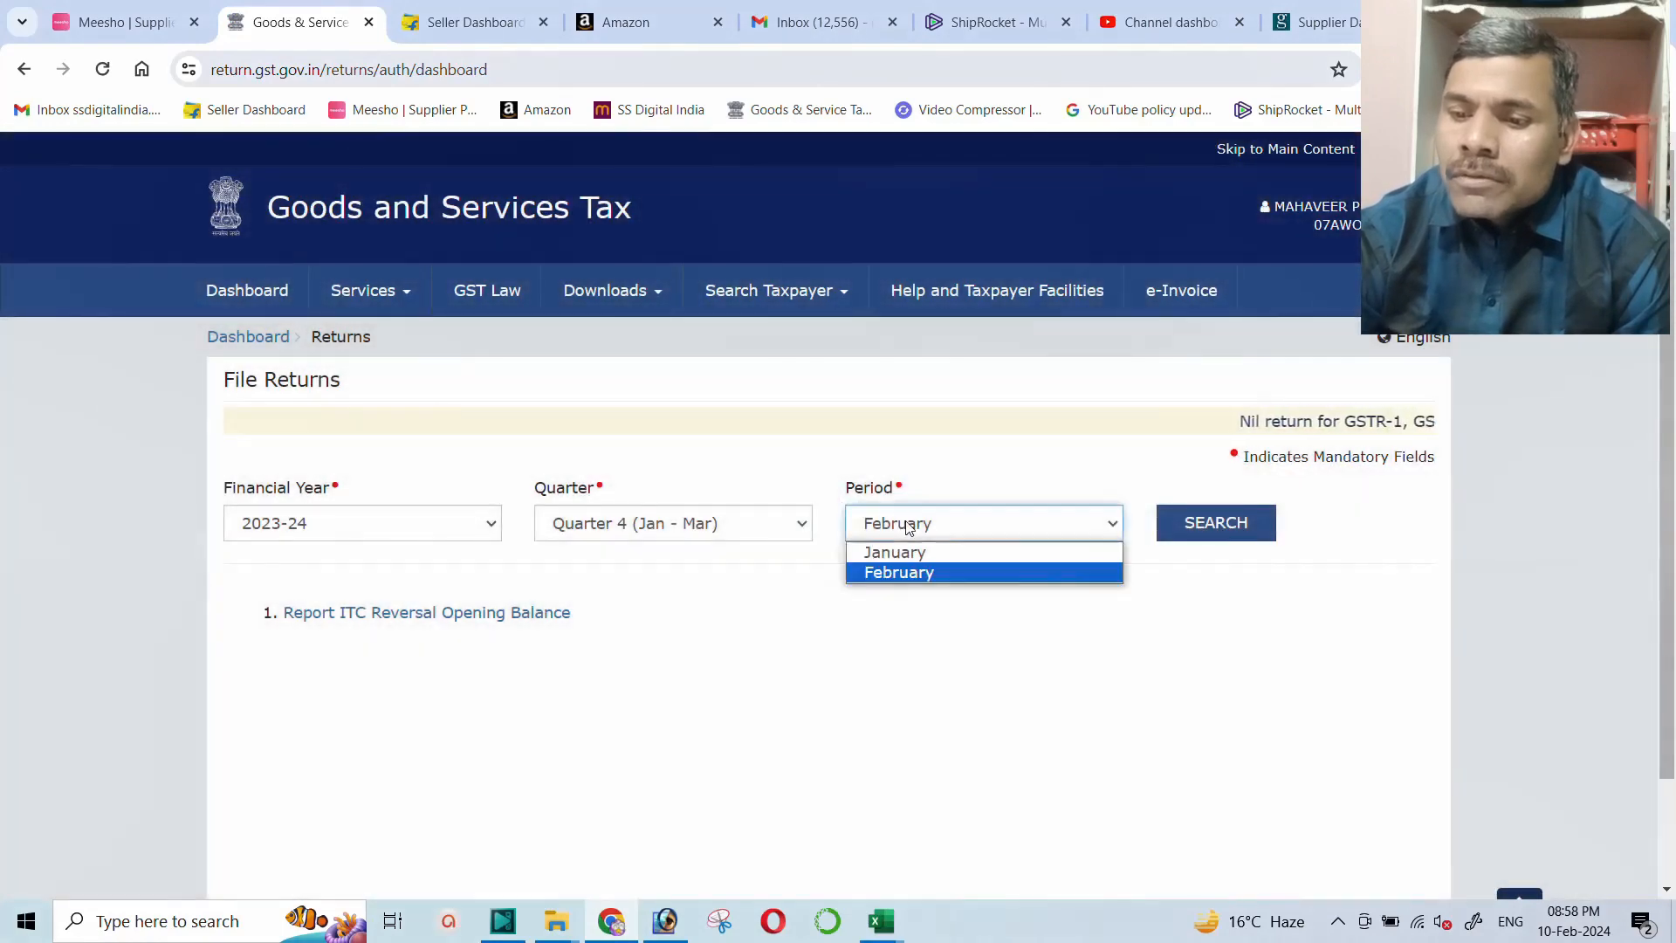
pyautogui.click(898, 550)
pyautogui.click(1220, 524)
# Open GSTR-1 for online preparation again and add a blank u/s 52 (TCS) record in table 14, Supplies made through ECO
pyautogui.scroll(-5, 524, 599)
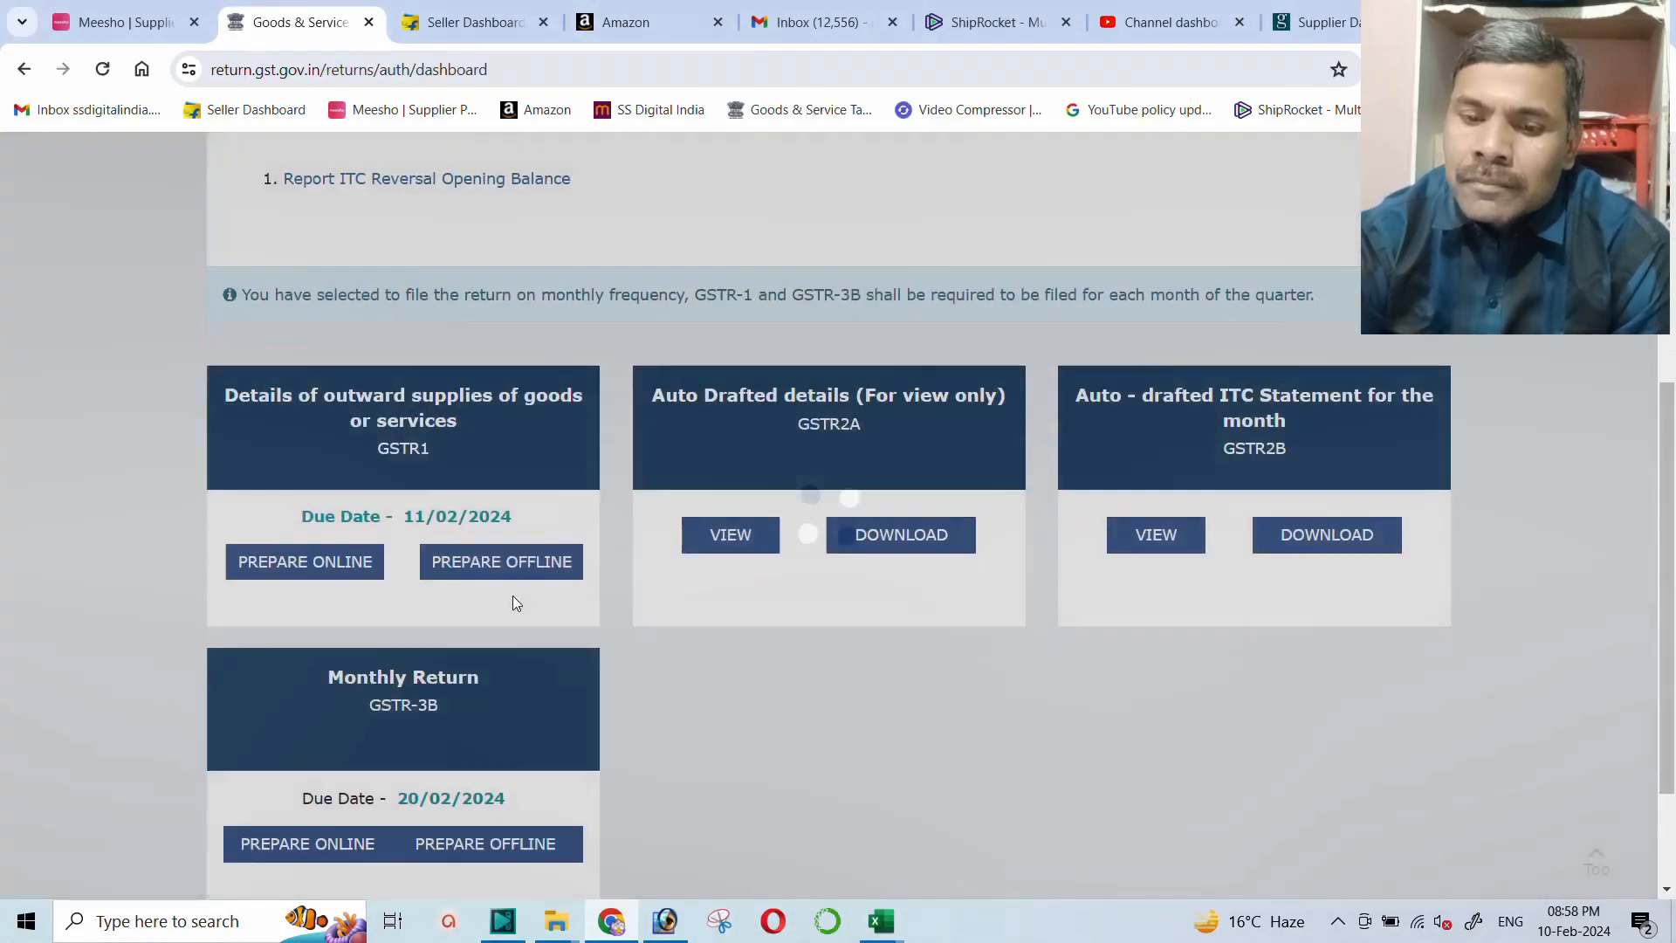
pyautogui.click(299, 559)
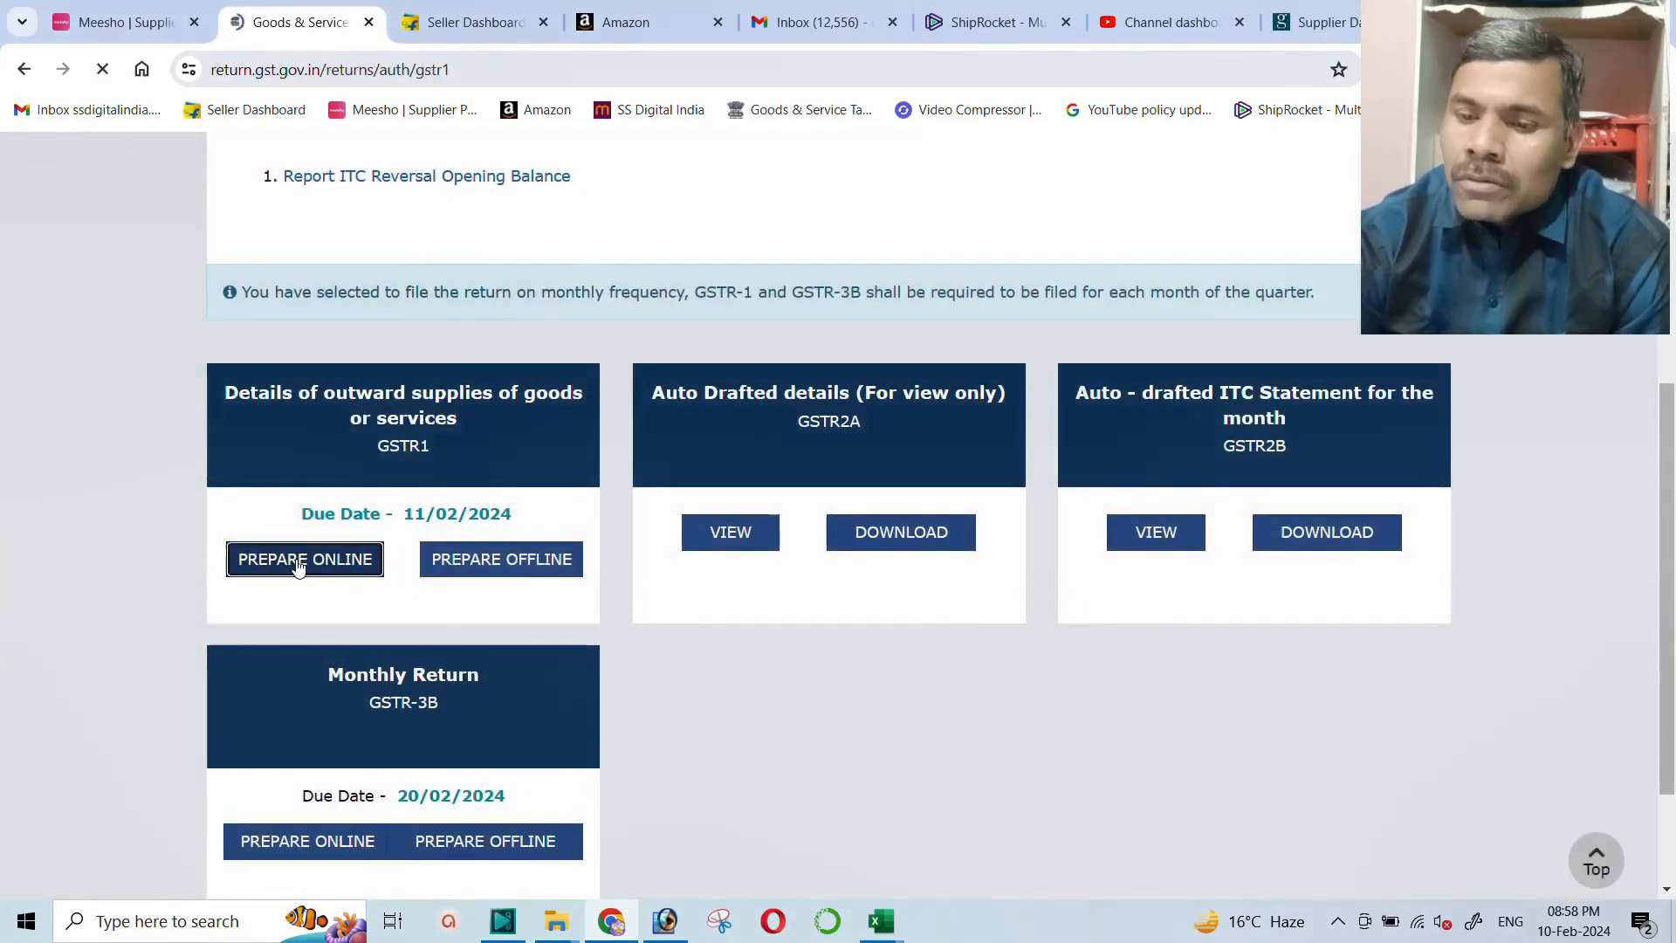
pyautogui.scroll(-6, 697, 568)
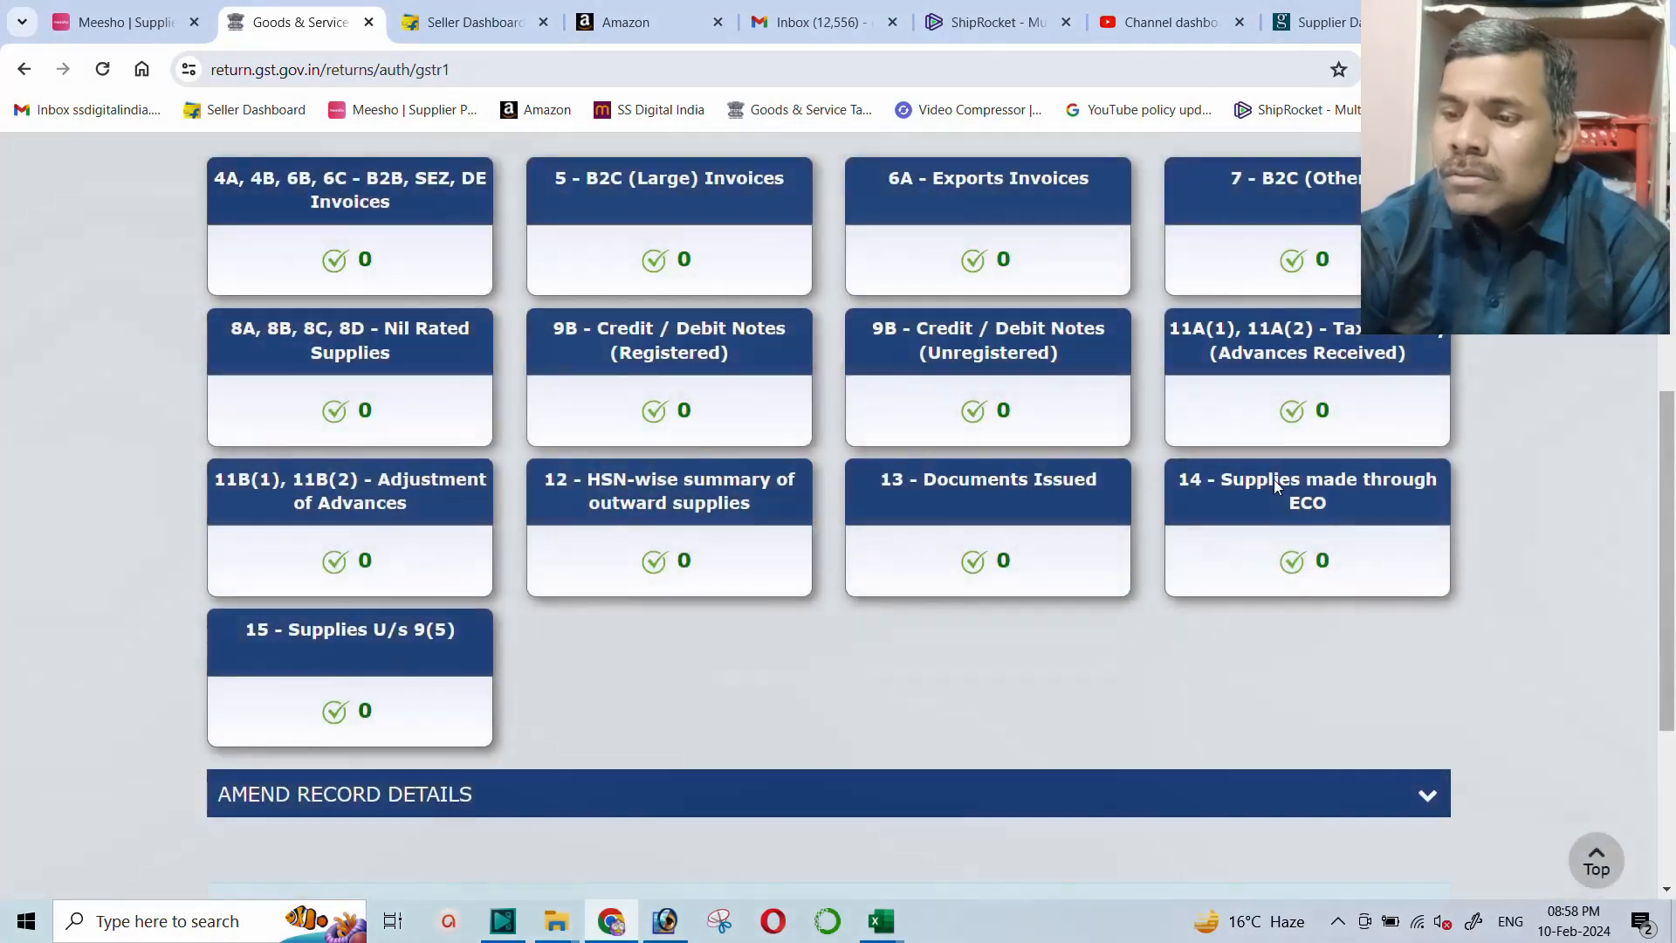
pyautogui.click(1274, 480)
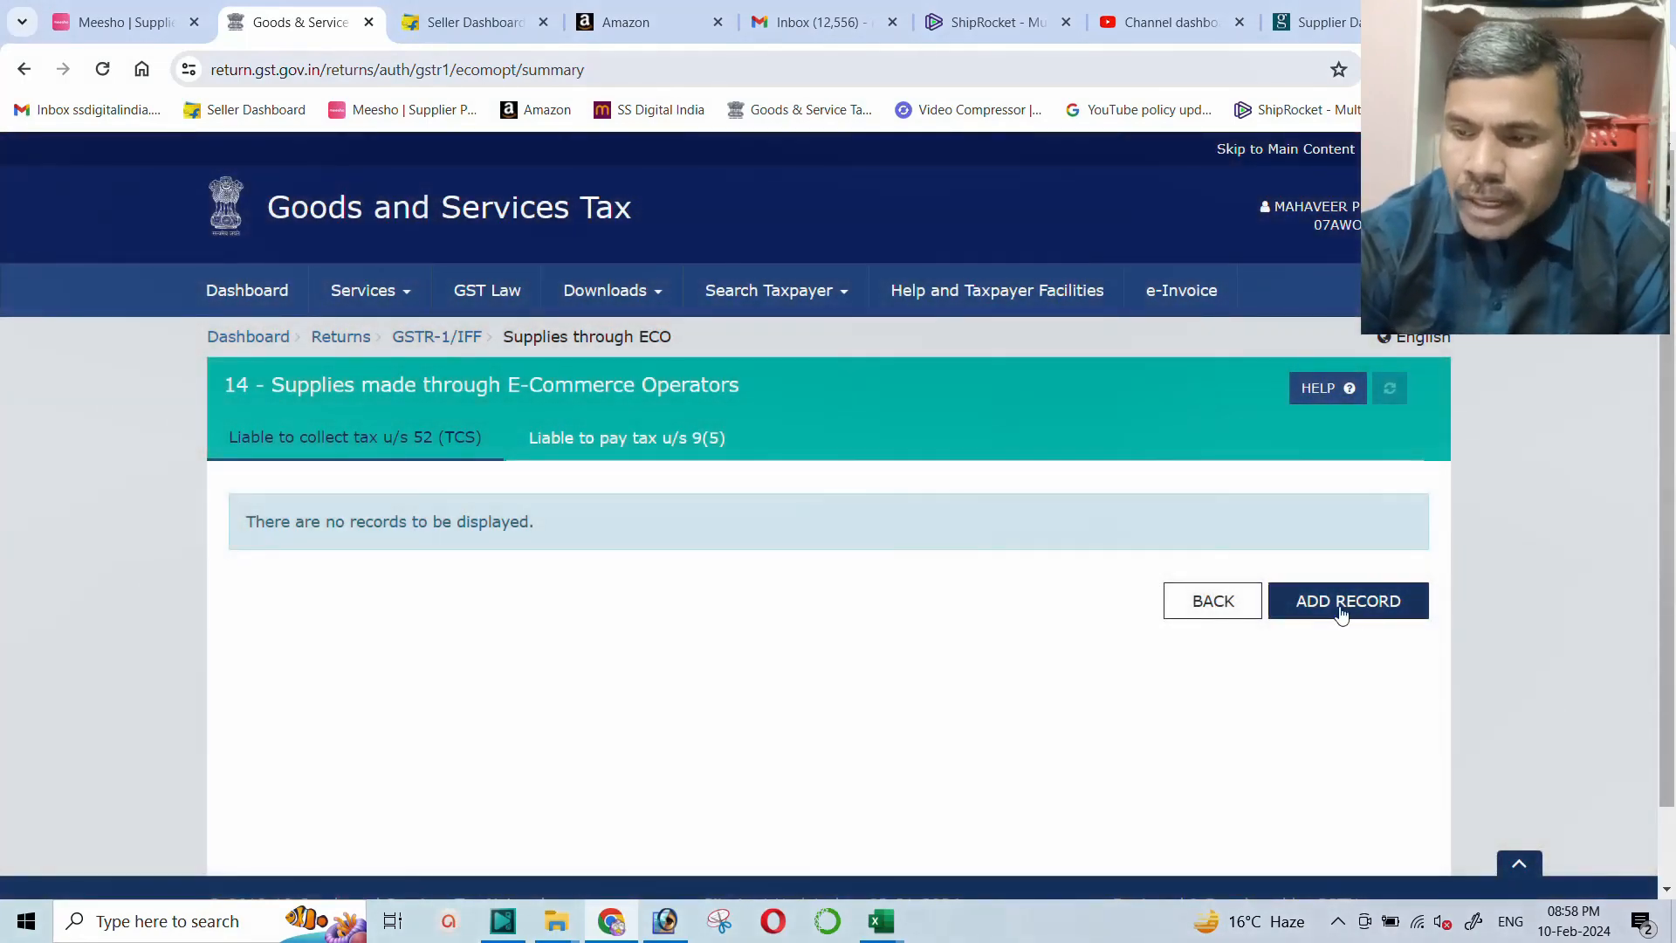
pyautogui.click(1345, 608)
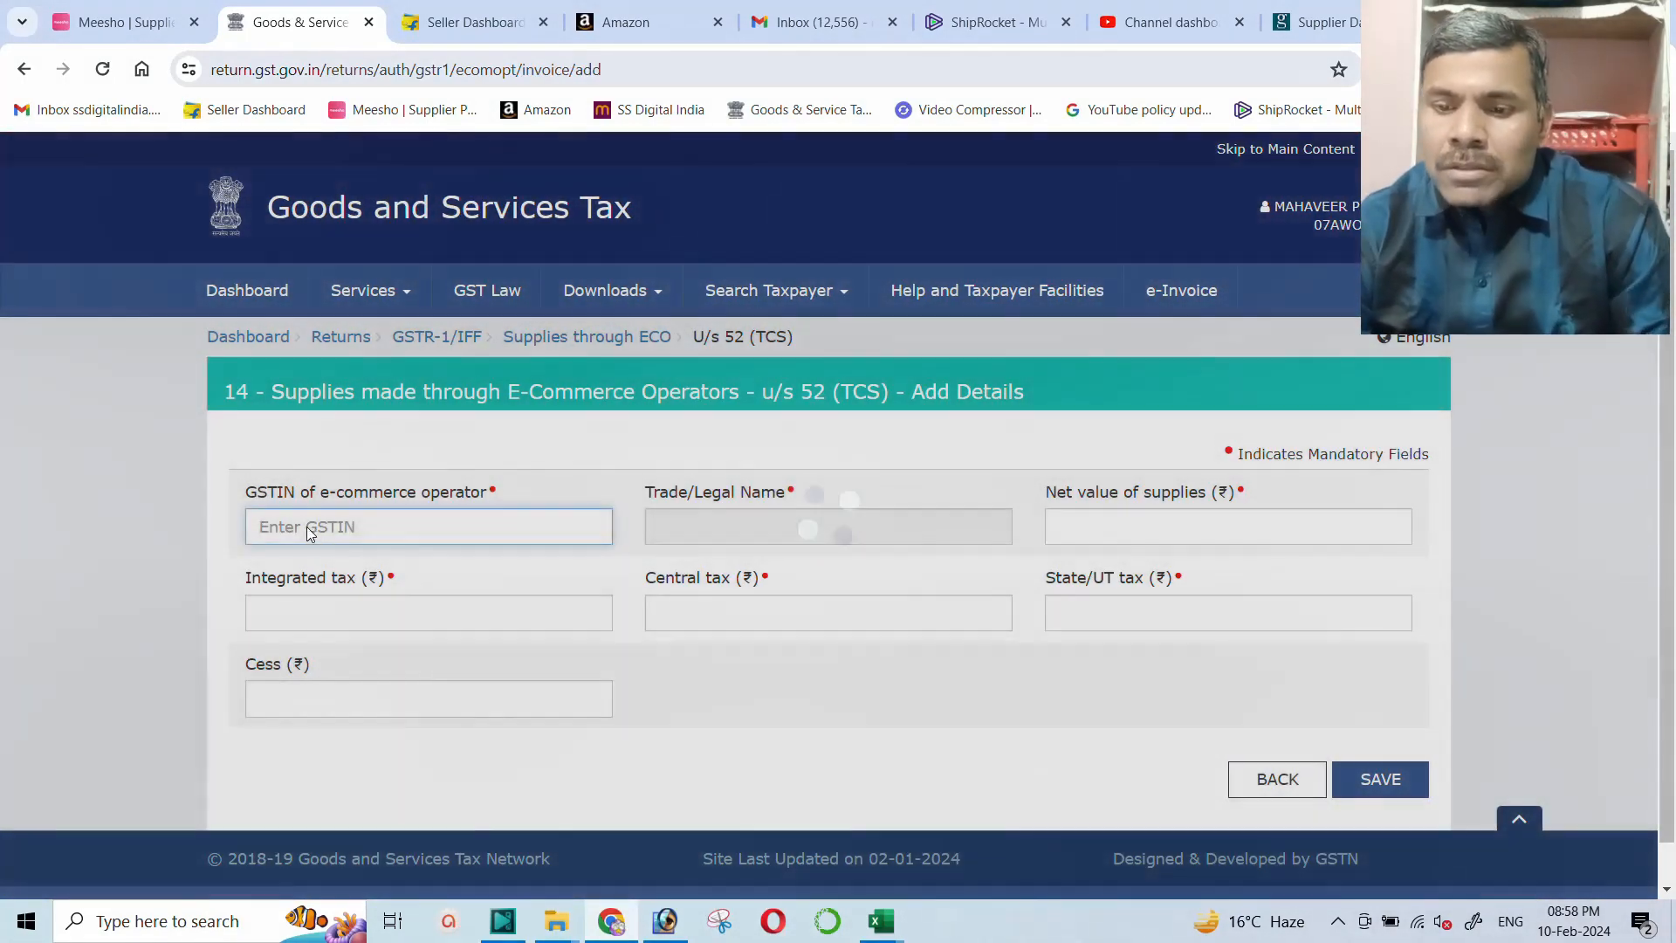
# Paste the copied GSTIN as the e-commerce operator's and set the net value of supplies to 15802.57
pyautogui.click(309, 530)
pyautogui.hotkey('ctrl', 'v')
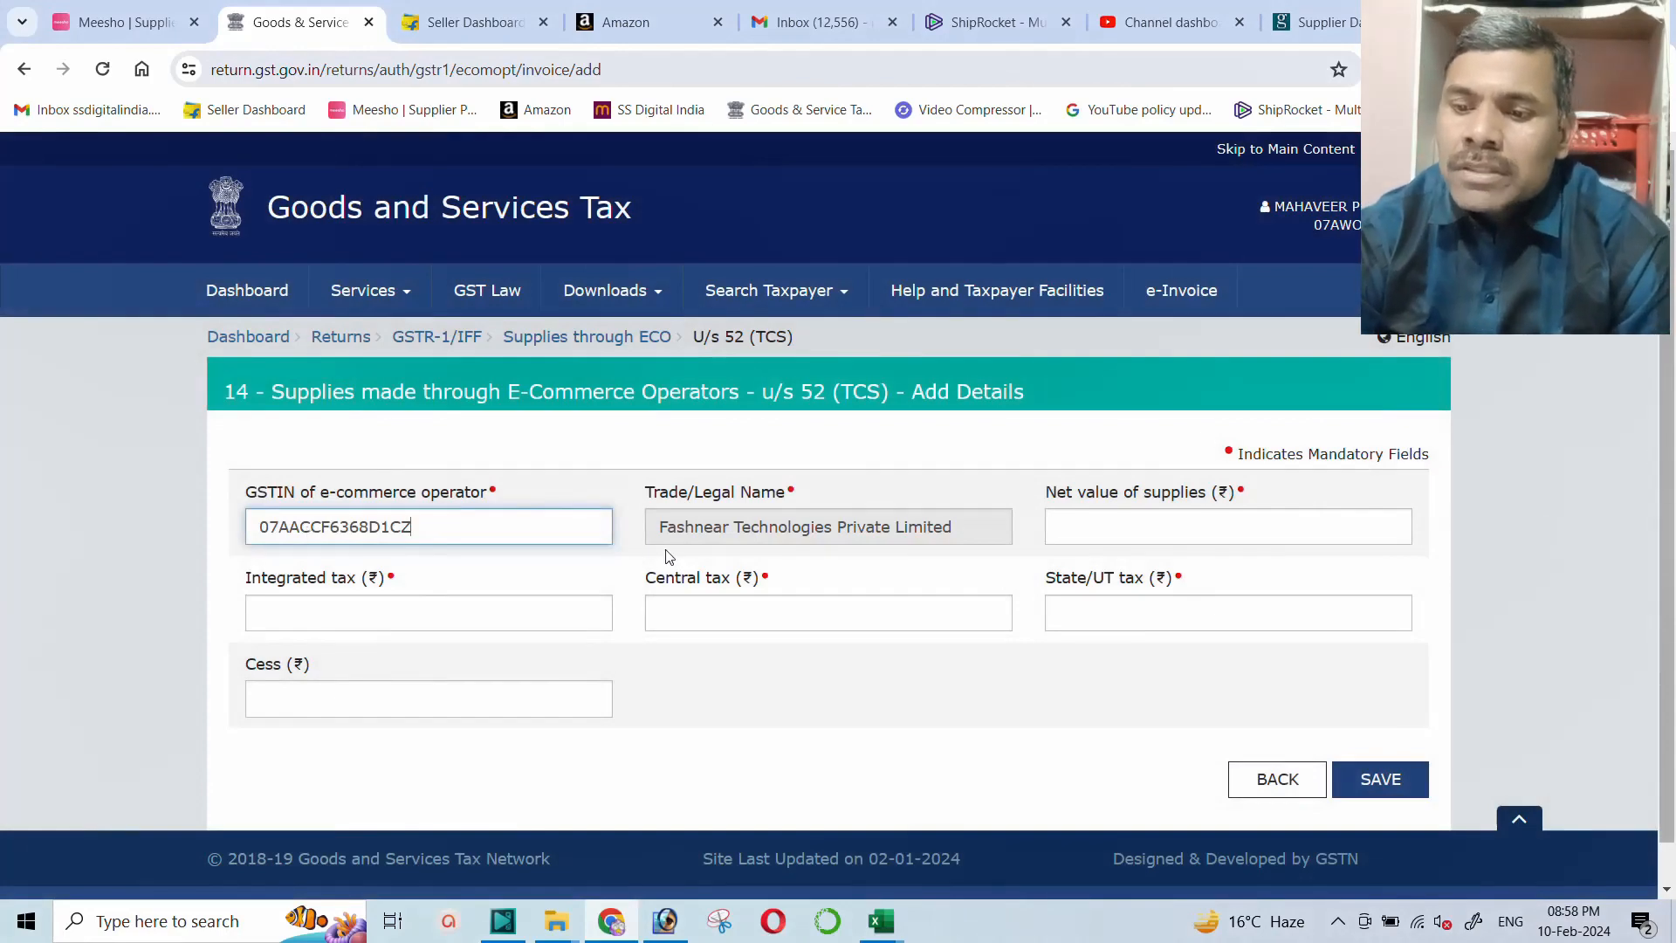
pyautogui.click(1083, 524)
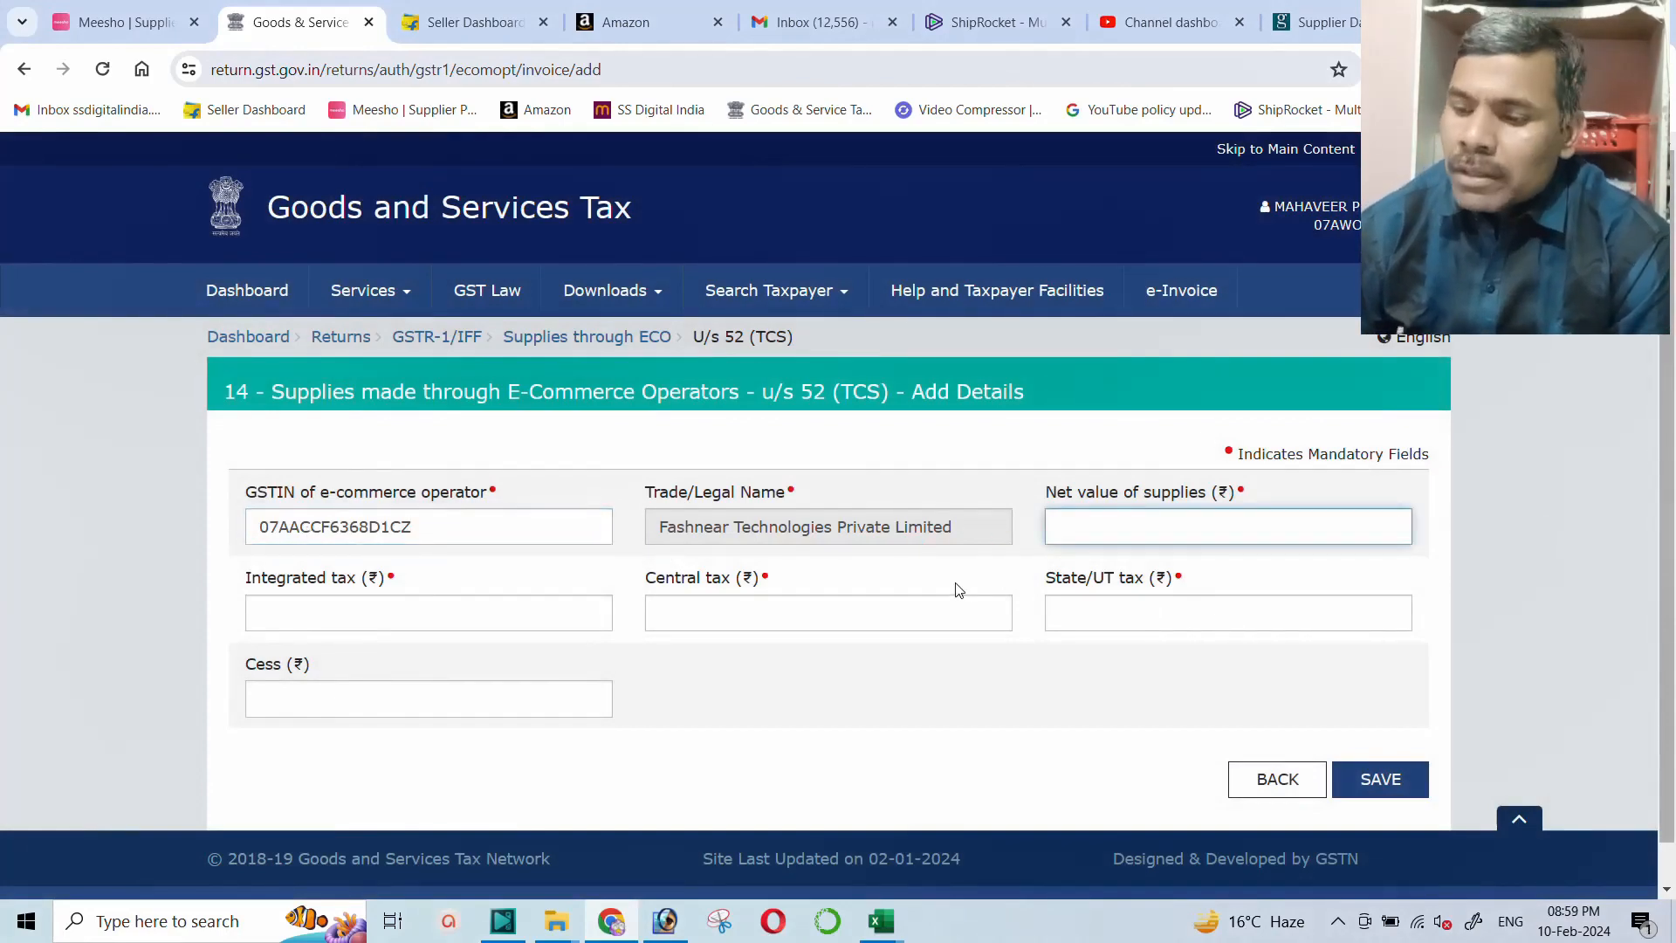
pyautogui.write('15802')
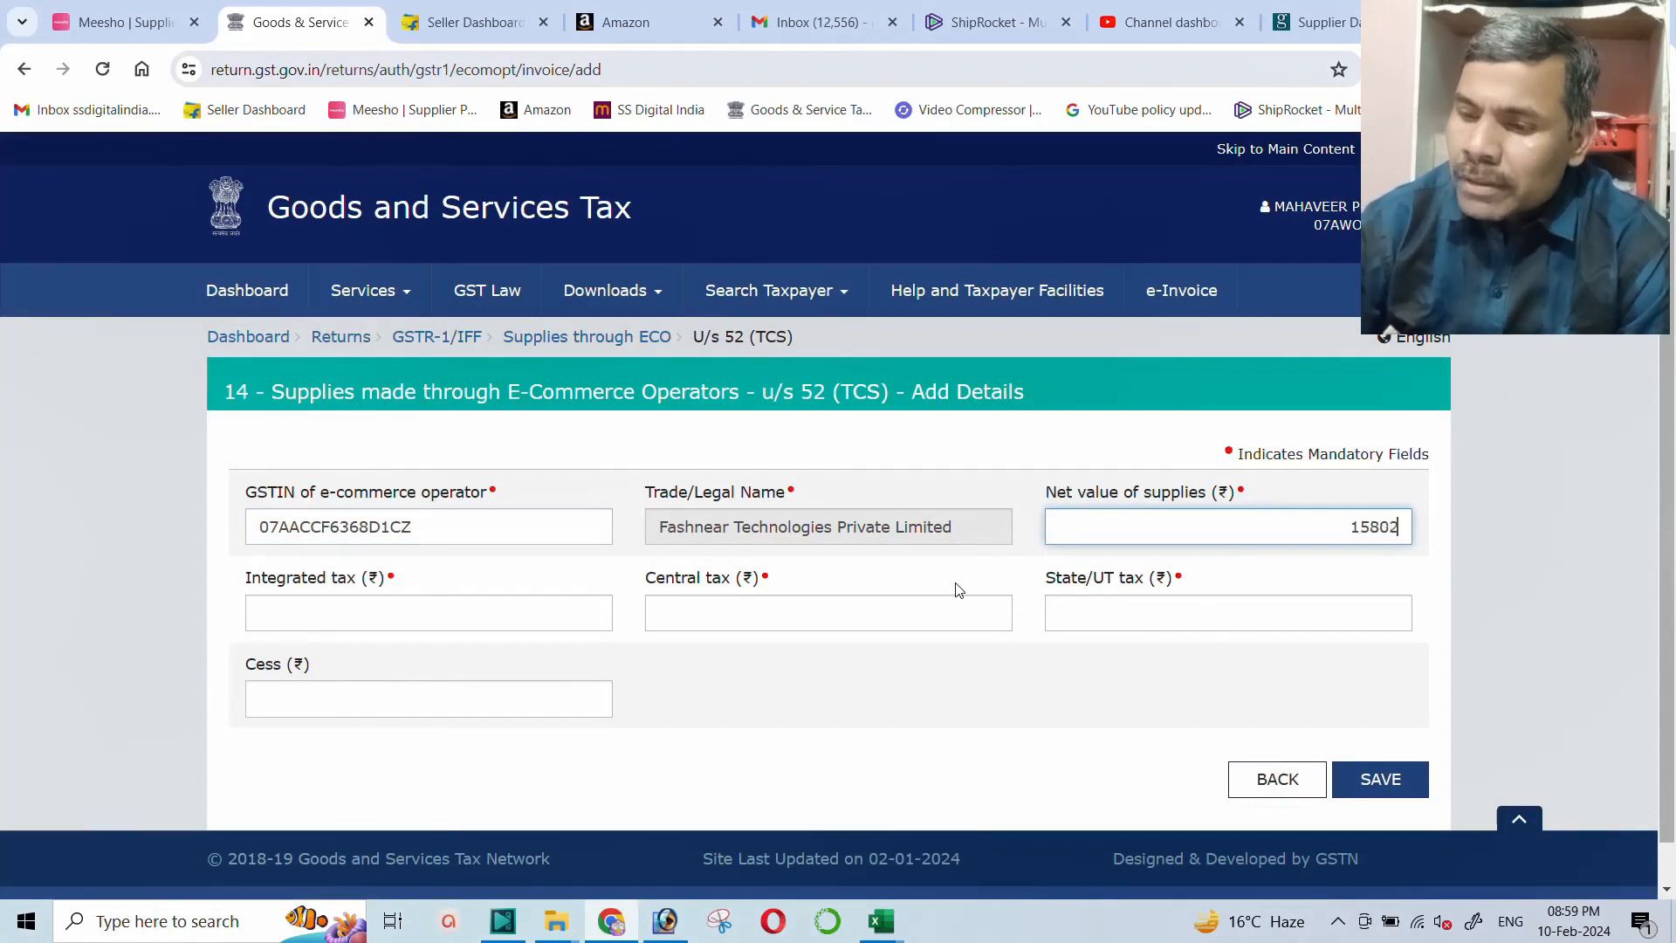
pyautogui.write('.57')
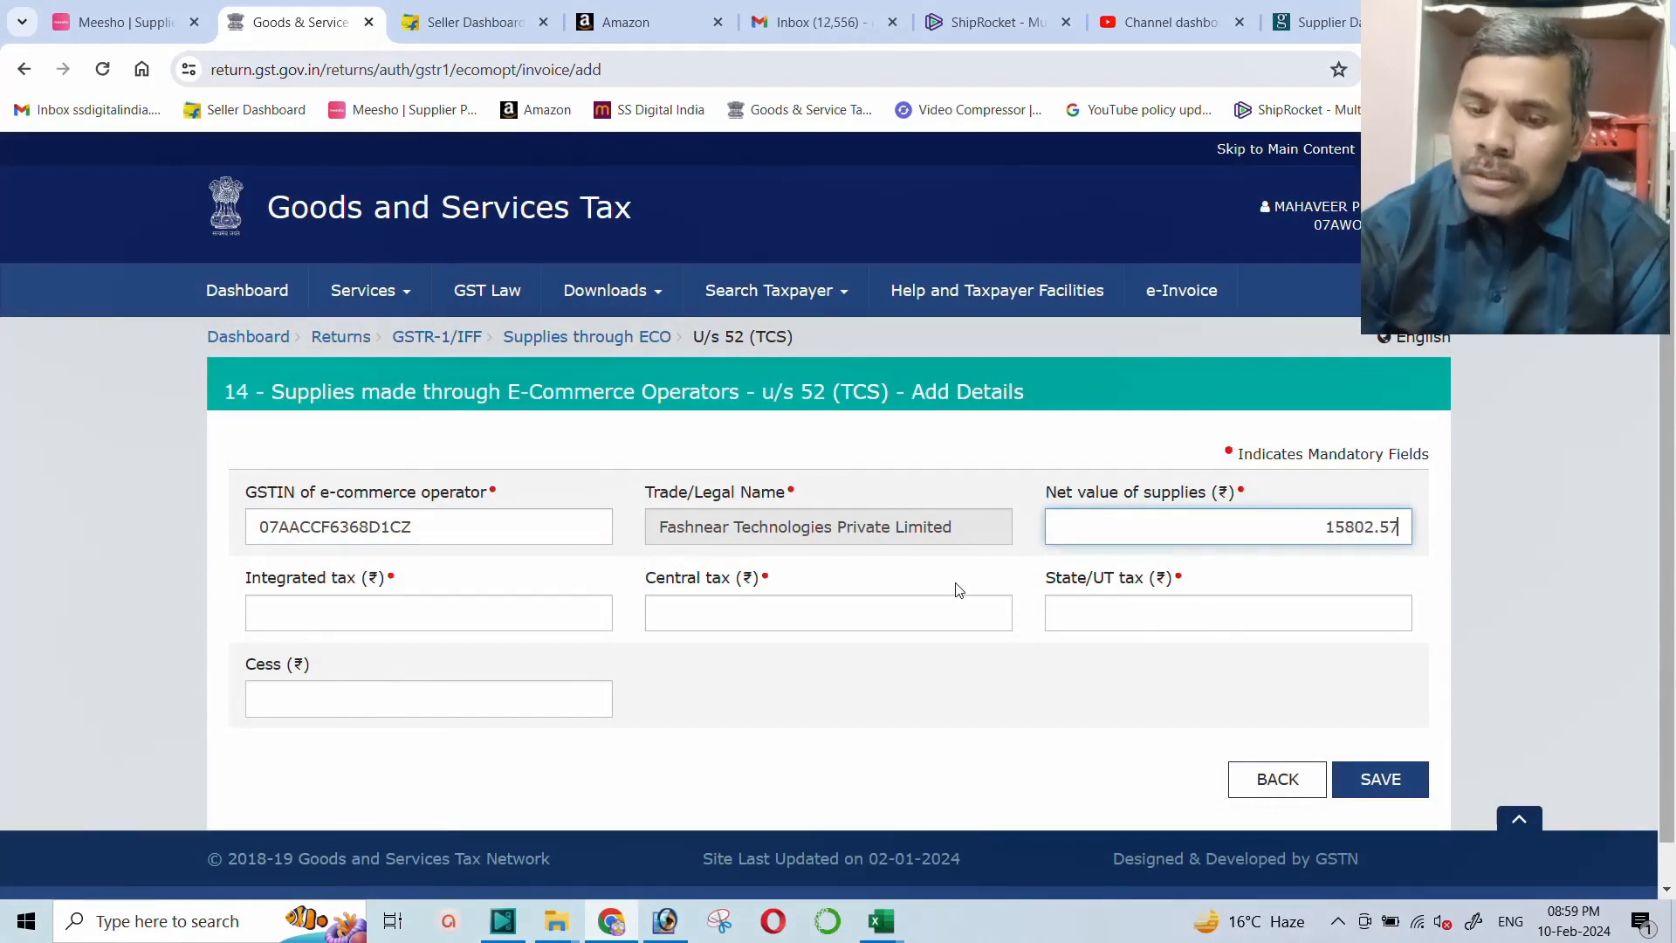
# Check the IGST amount in the ForwardReports workbook in Excel and enter 1918.14 as integrated tax in Chrome
pyautogui.click(470, 609)
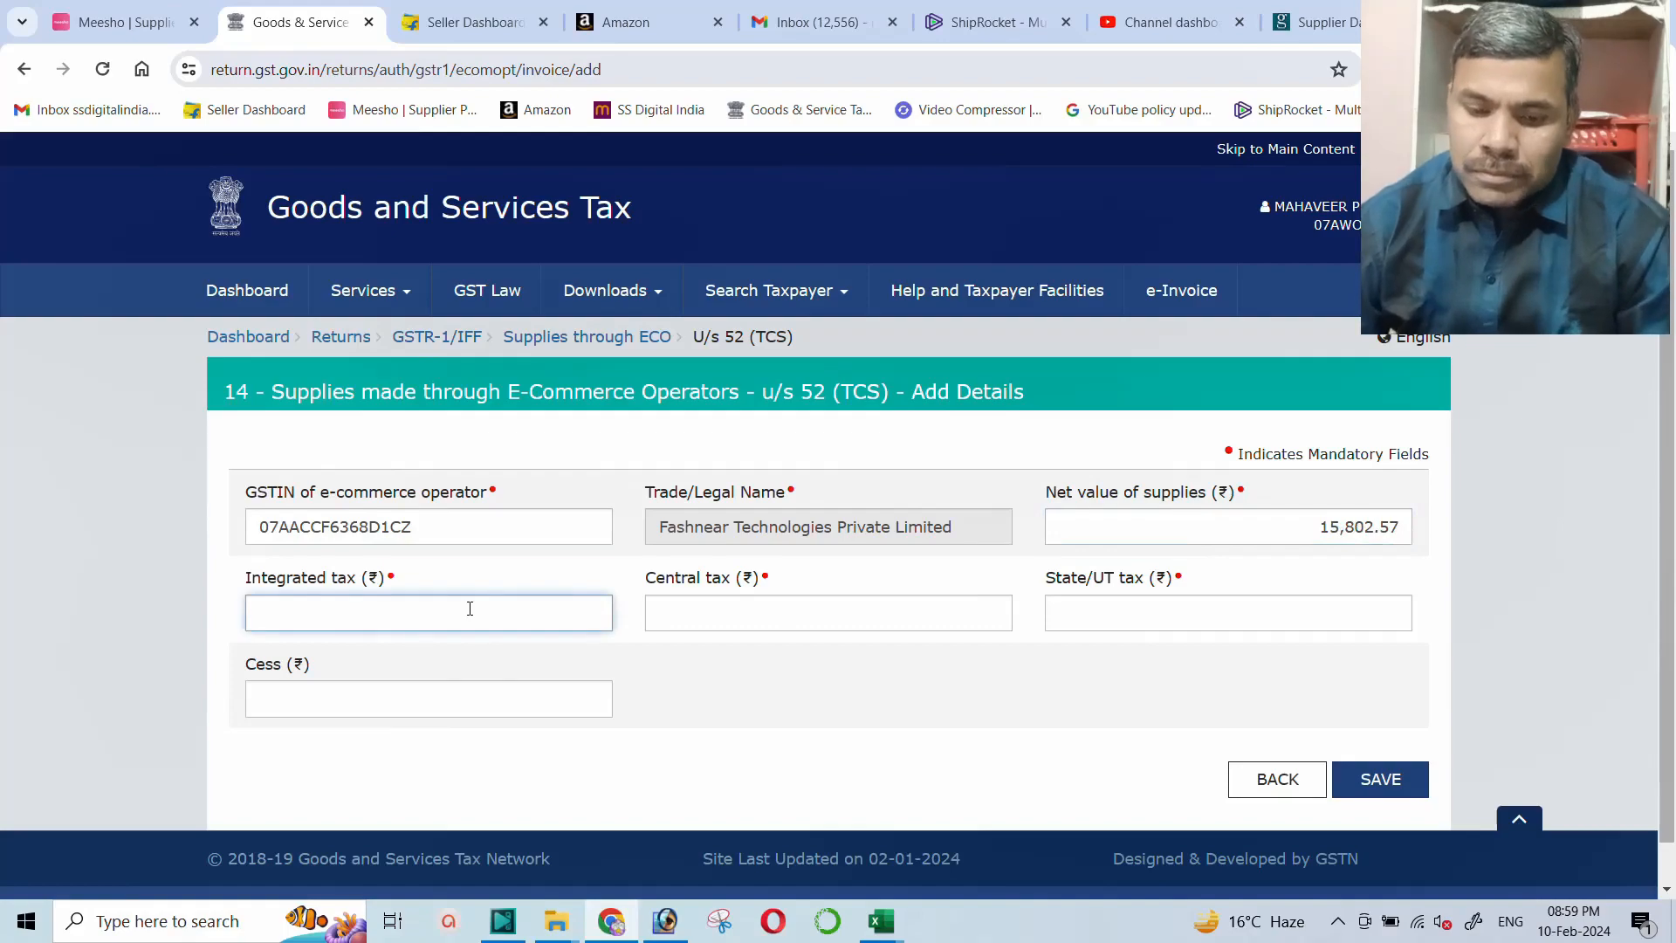
pyautogui.hotkey('alt', 'Tab')
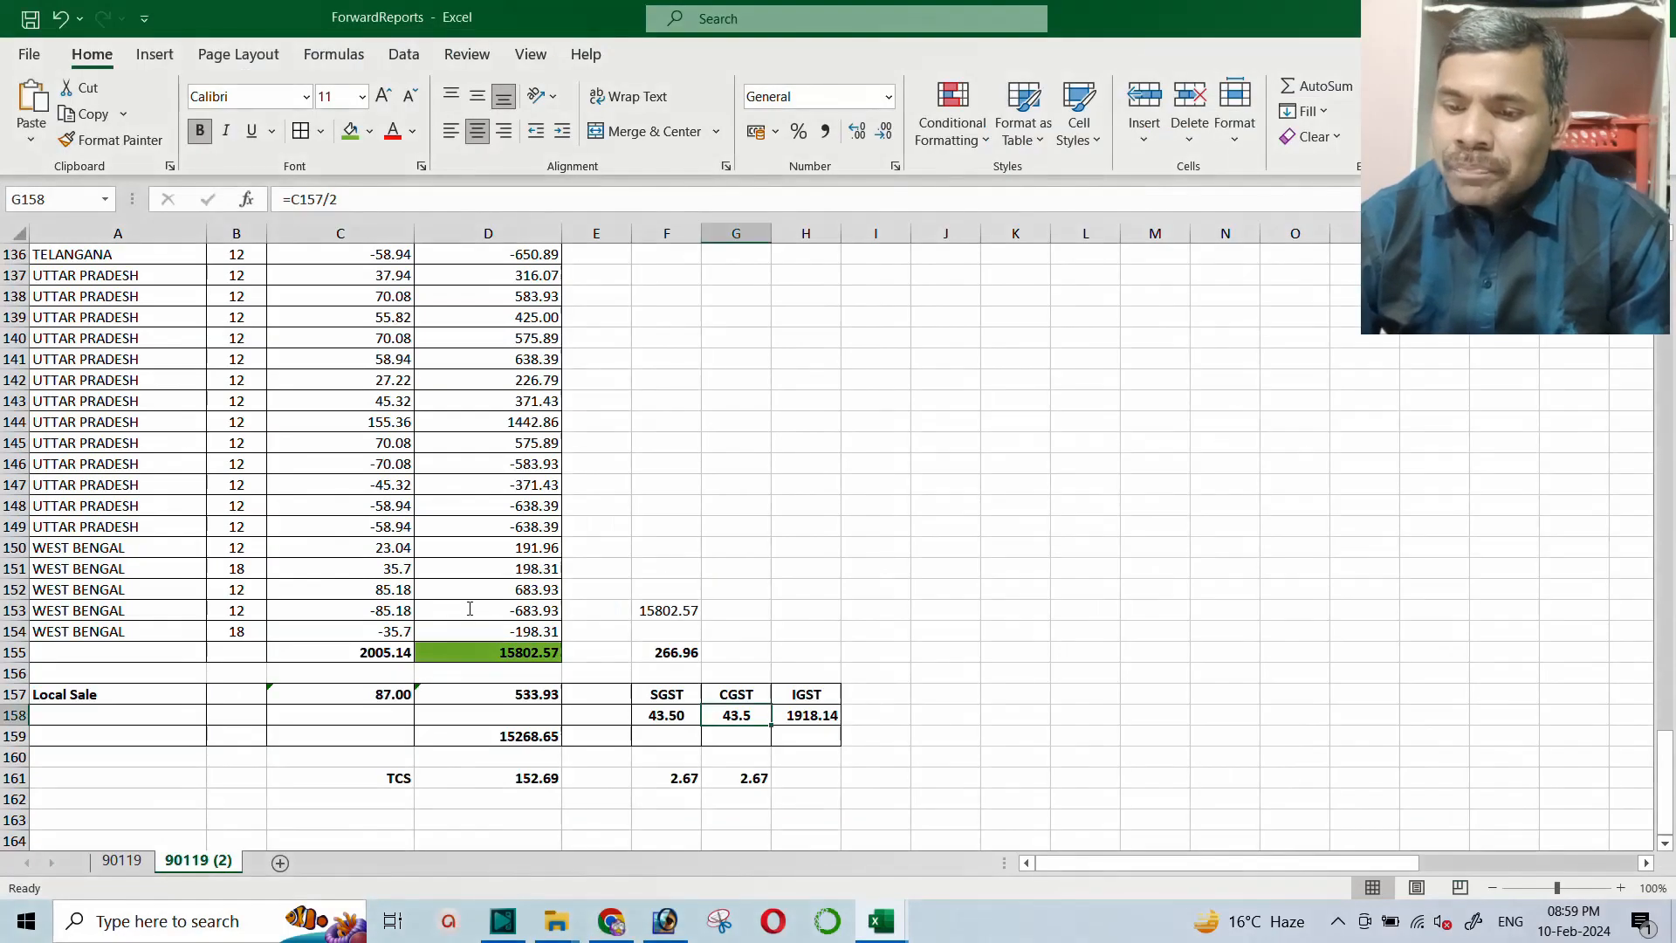
pyautogui.hotkey('alt', 'Tab')
pyautogui.write('1918.14')
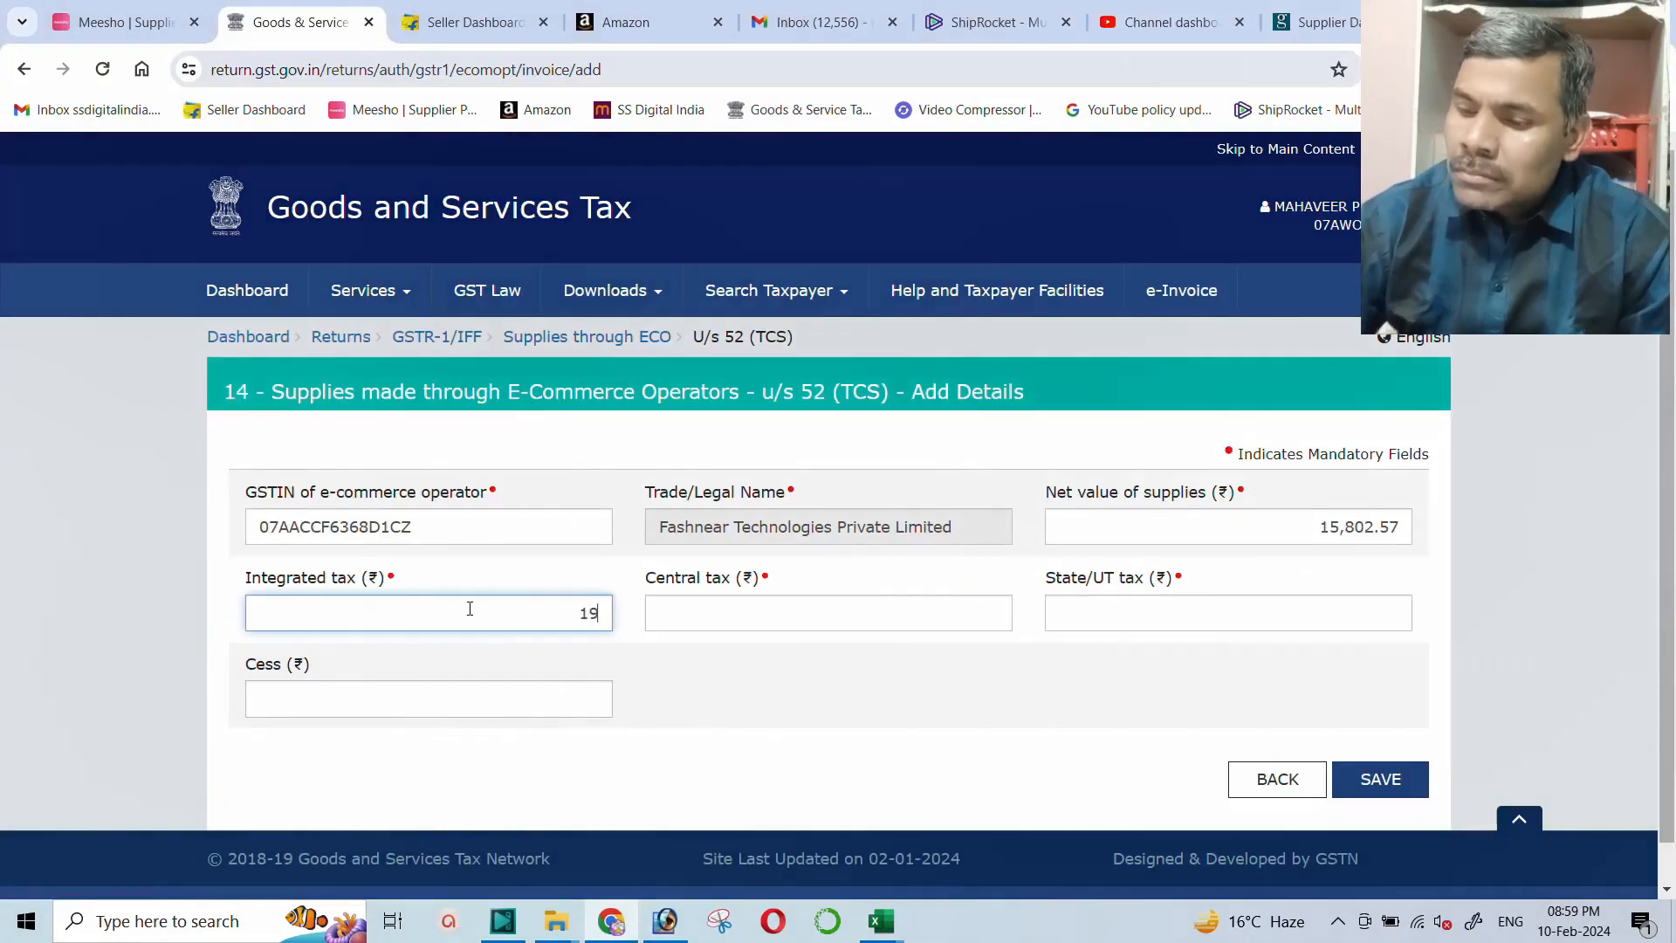
# Check the CGST amount in the ForwardReports workbook in Excel and enter 43.50 as central tax in Chrome
pyautogui.click(766, 611)
pyautogui.hotkey('alt', 'Tab')
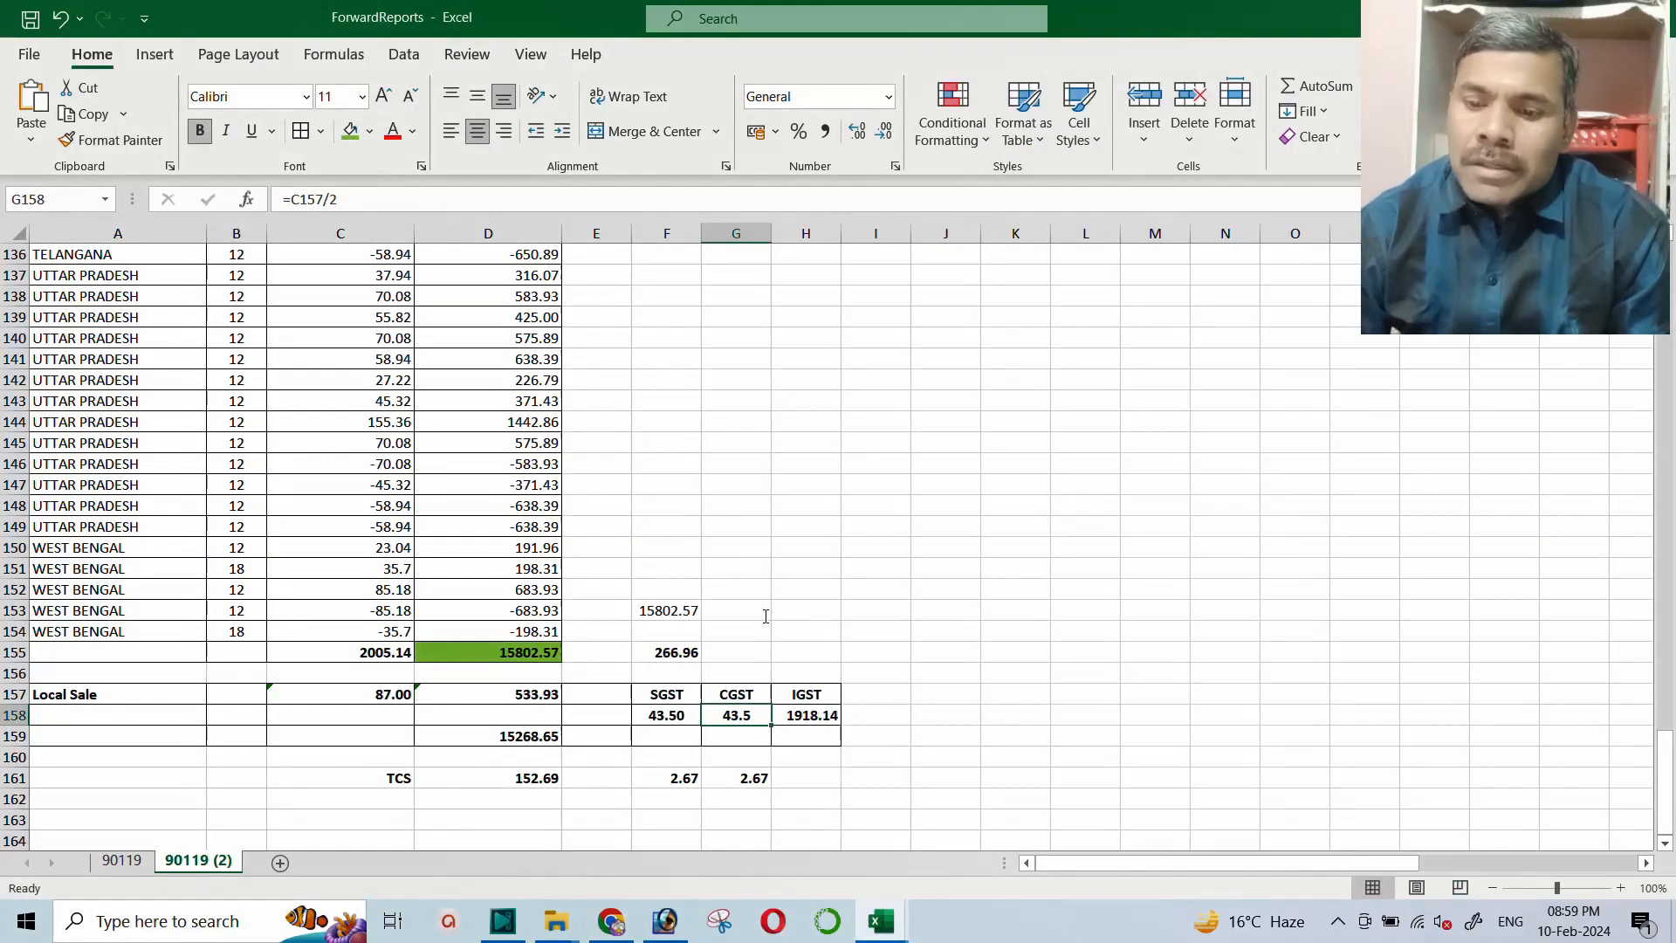
pyautogui.hotkey('alt', 'Tab')
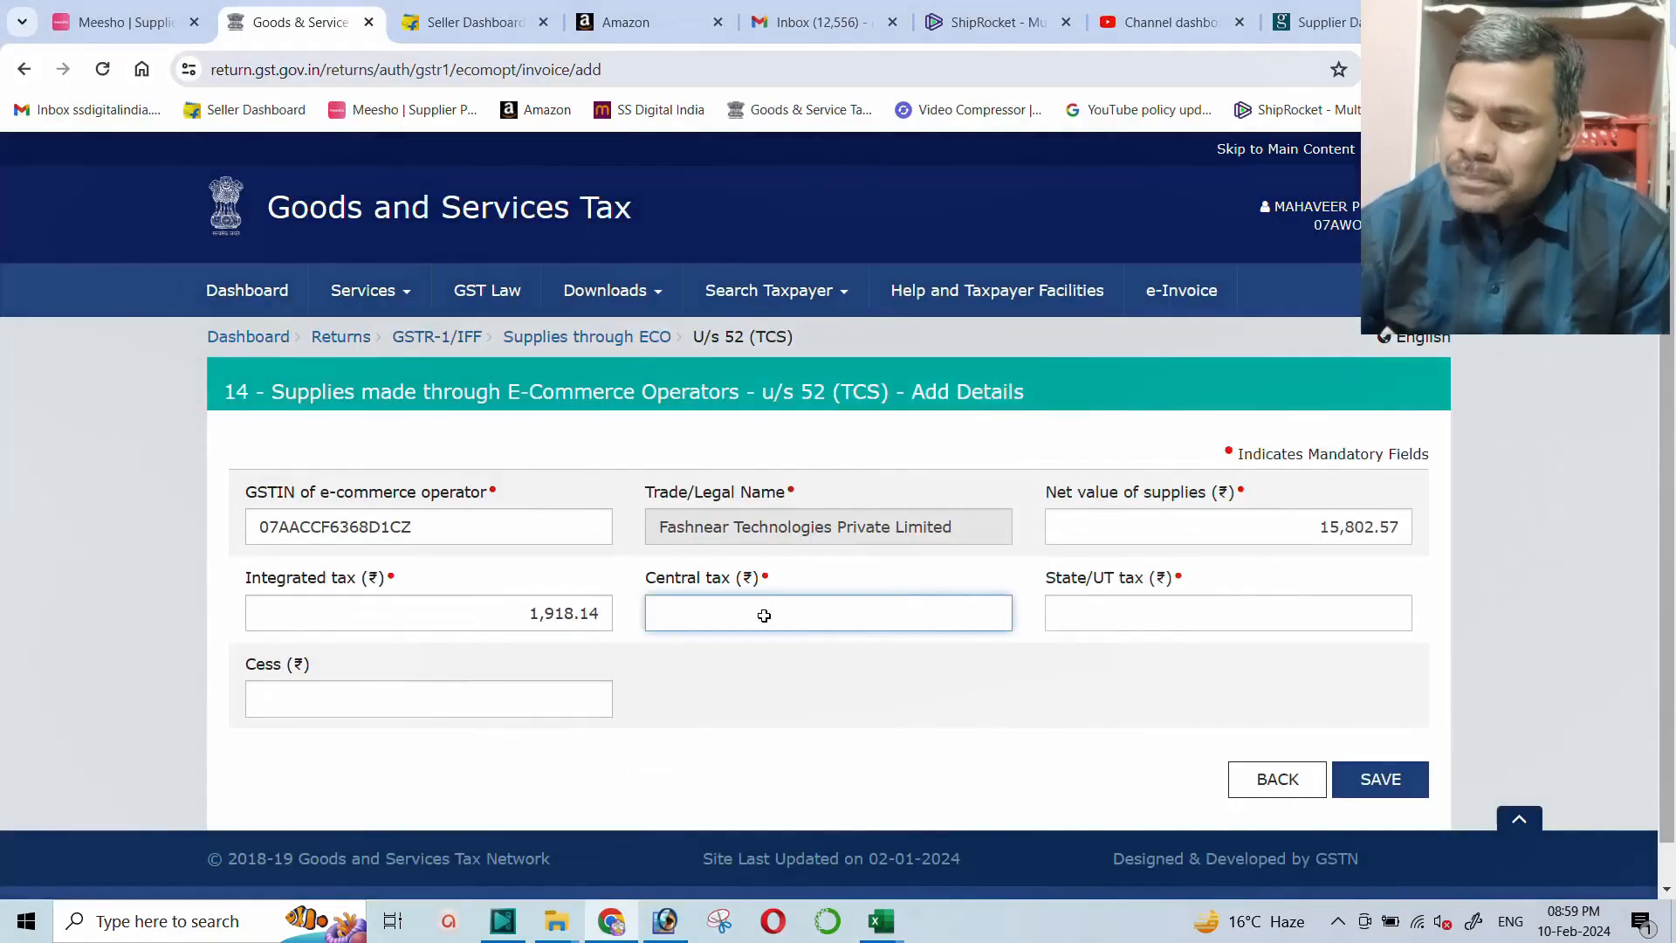
pyautogui.write('43.50')
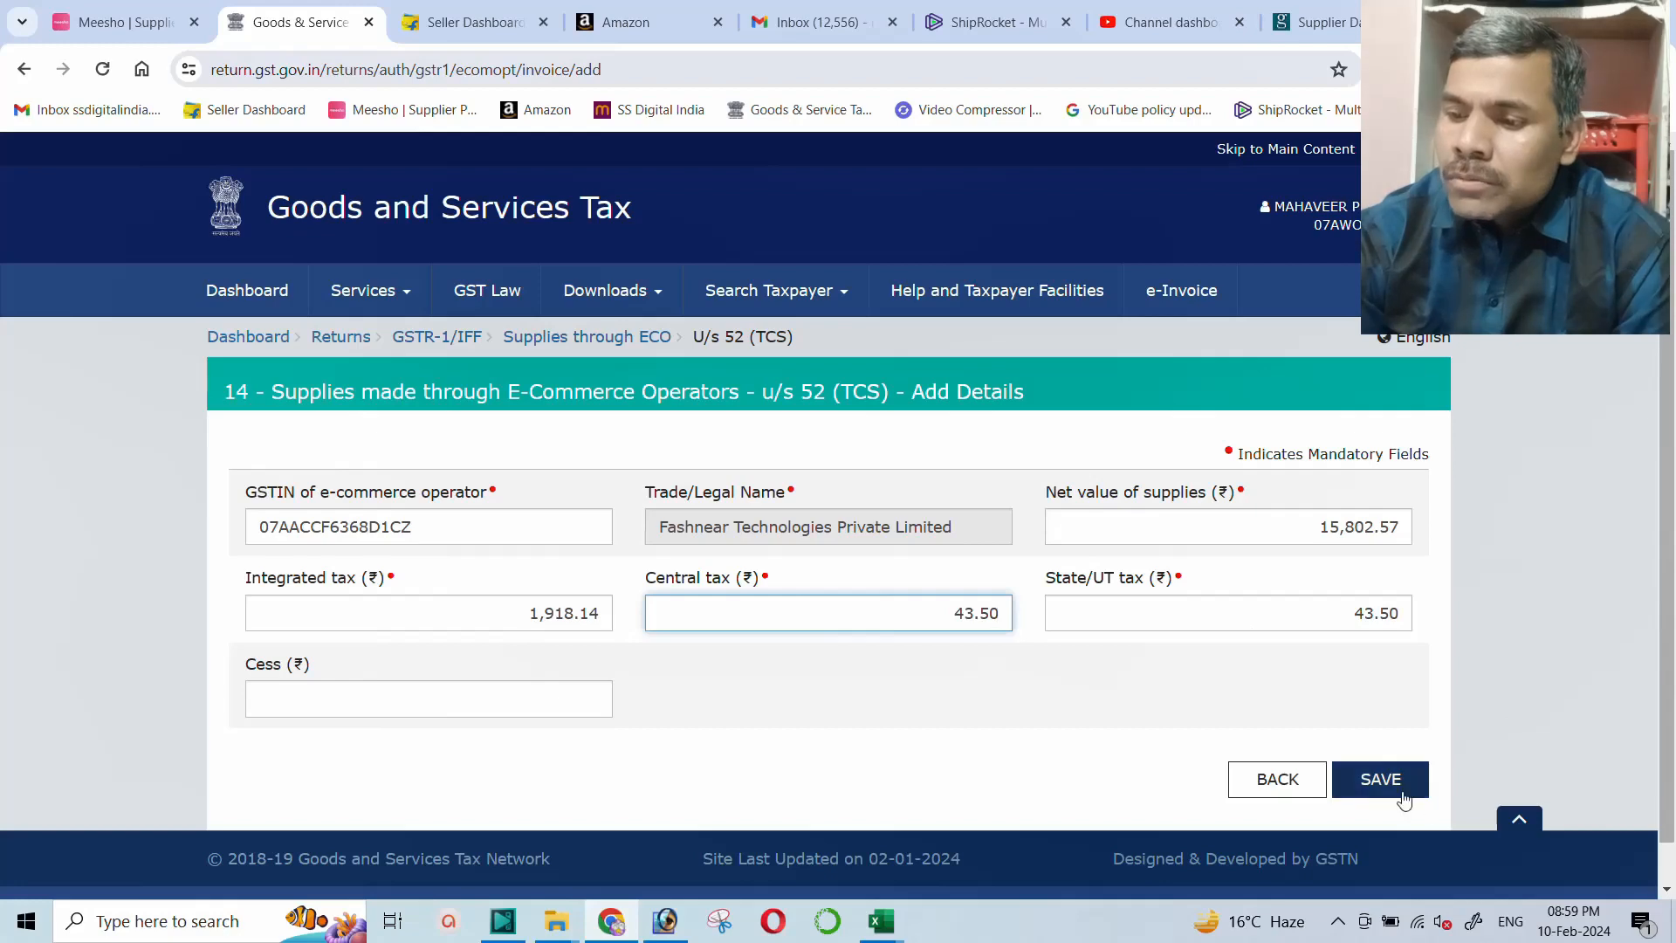
# Save the u/s 52 (TCS) record and go back to table 14's processed records to review the entry
pyautogui.click(1379, 778)
pyautogui.scroll(-3, 796, 592)
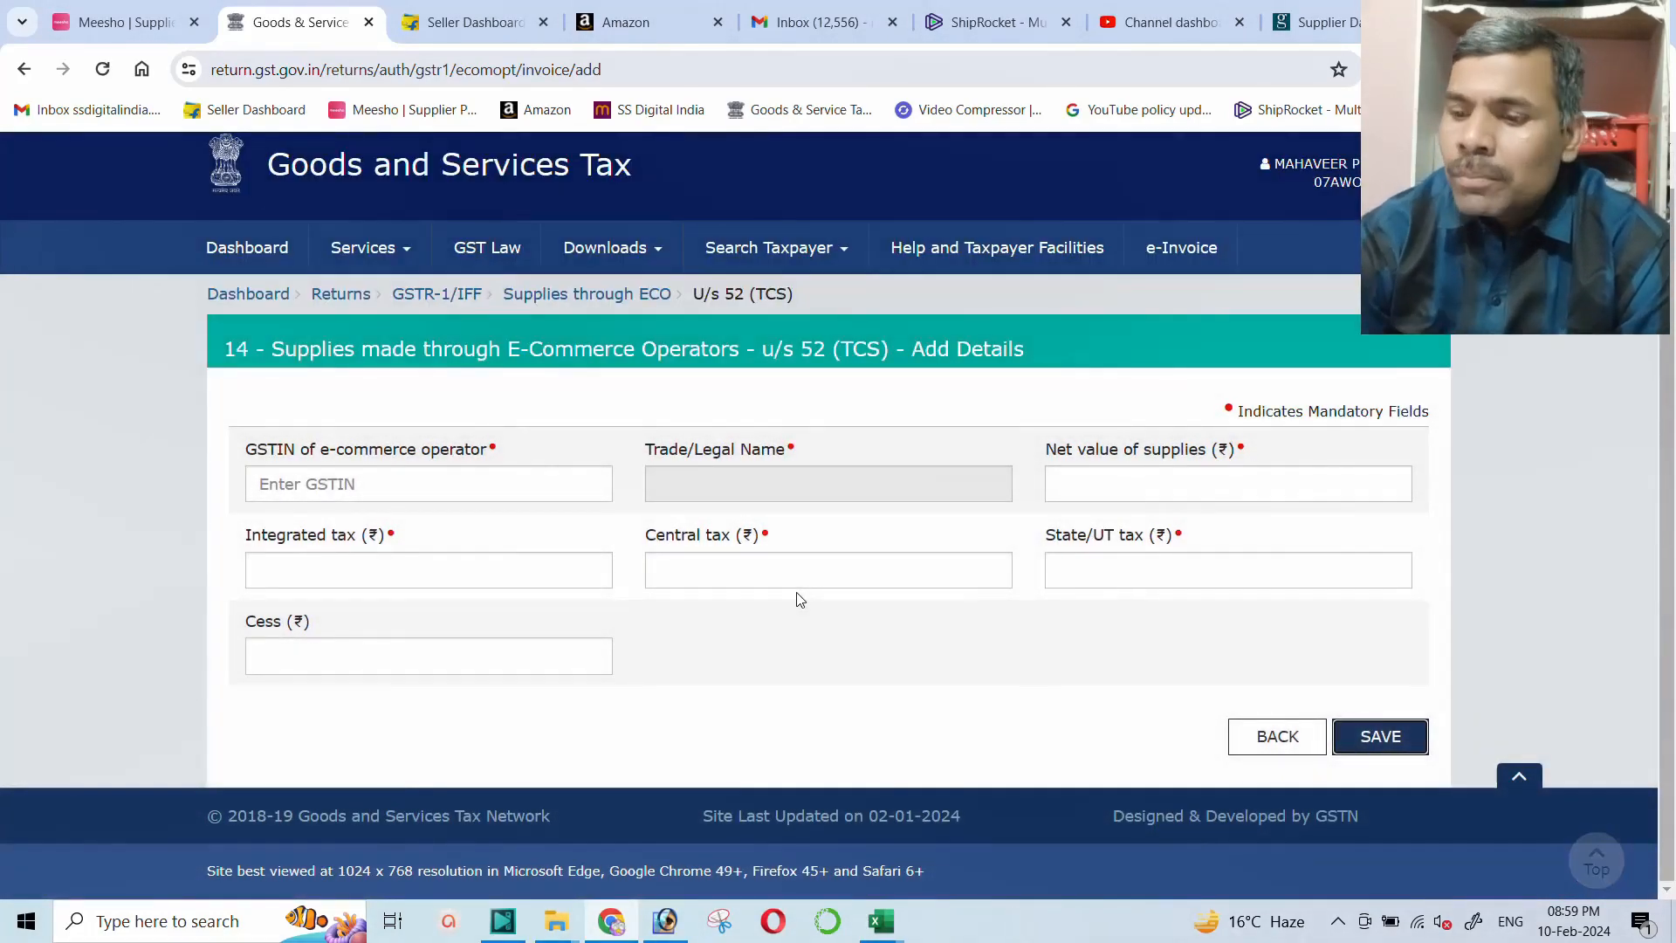
pyautogui.click(1254, 743)
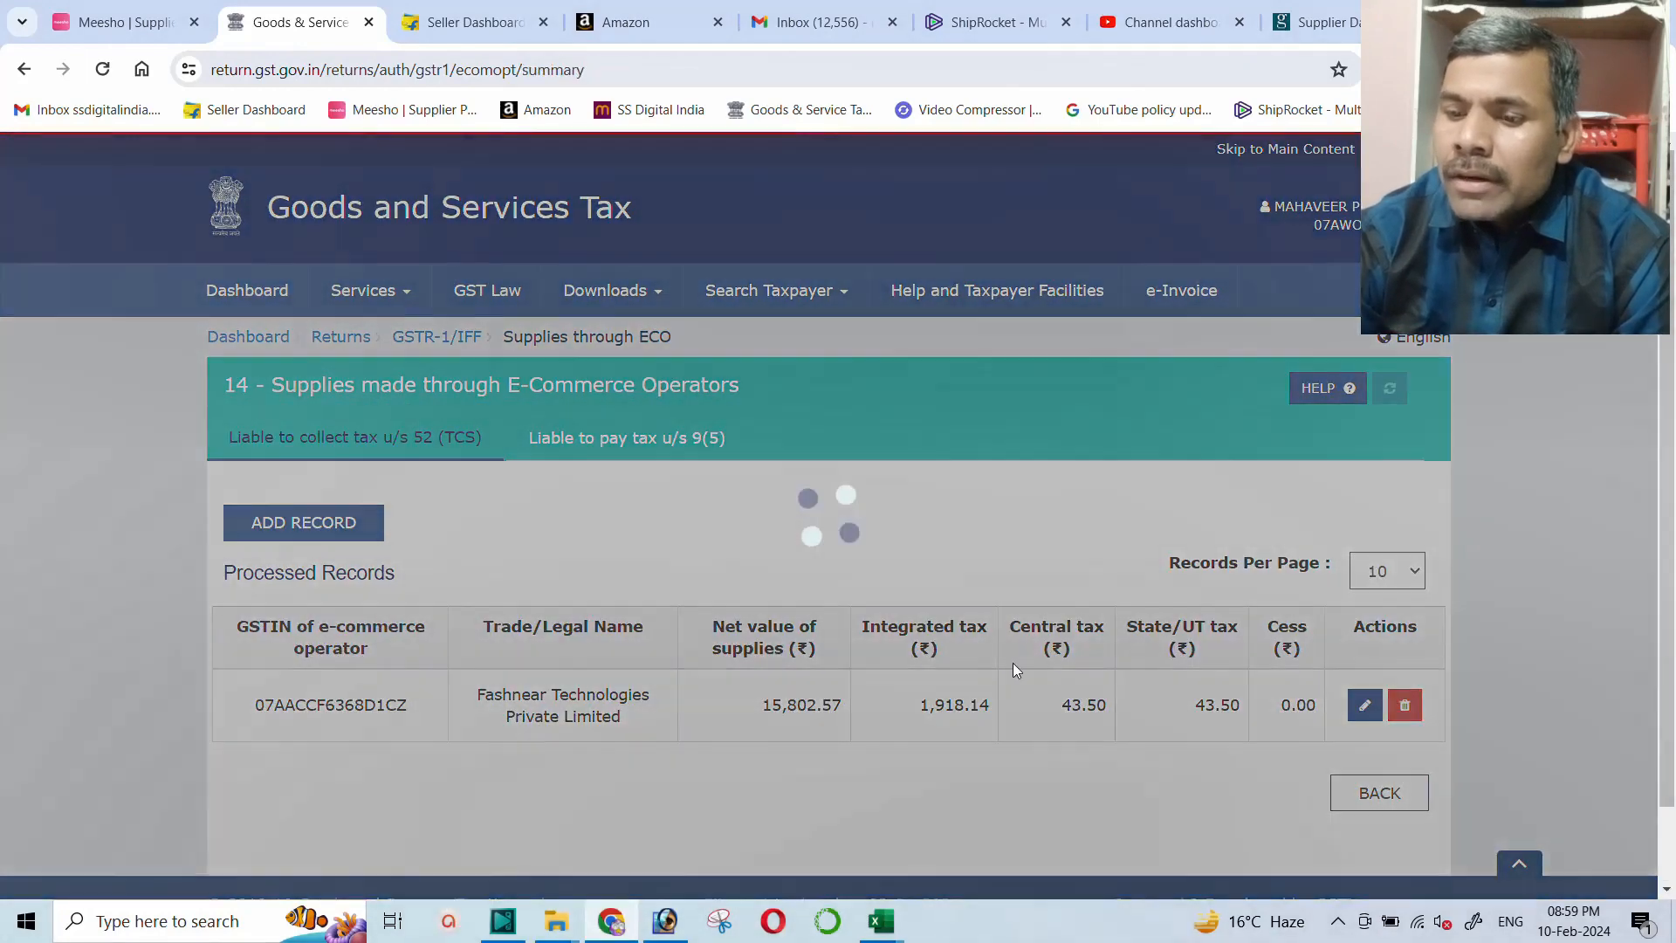
pyautogui.scroll(-2, 1012, 663)
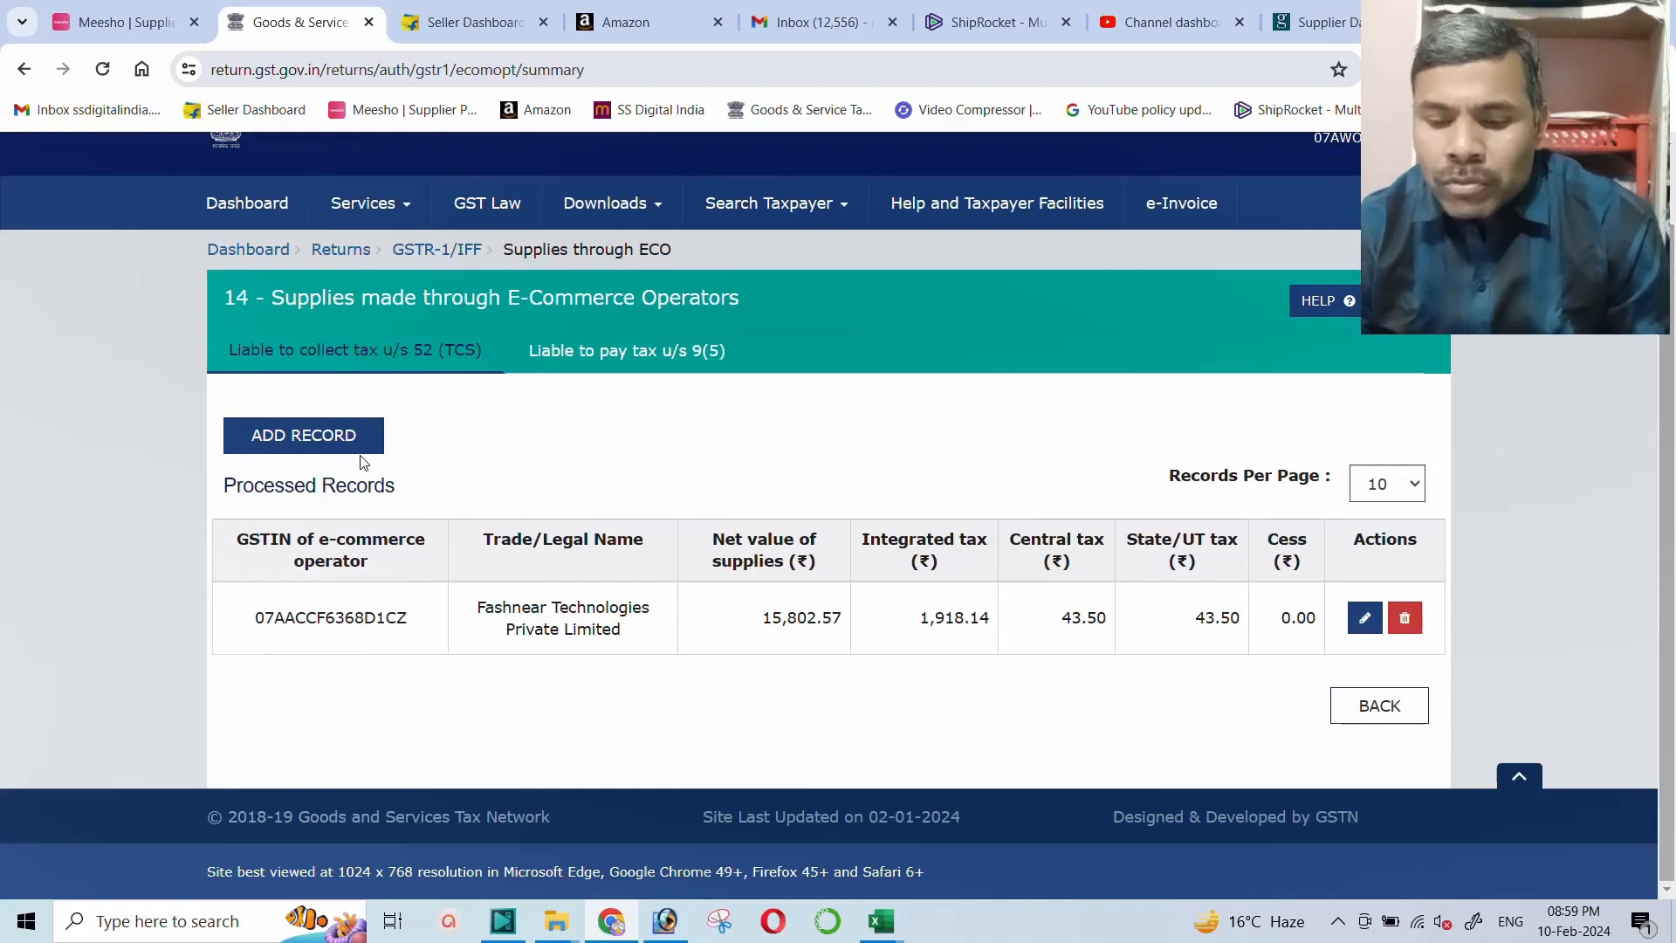
# Review the sales and tax totals in the ForwardReports workbook in Excel, and return to the table 14 records in Chrome
pyautogui.hotkey('alt', 'Tab')
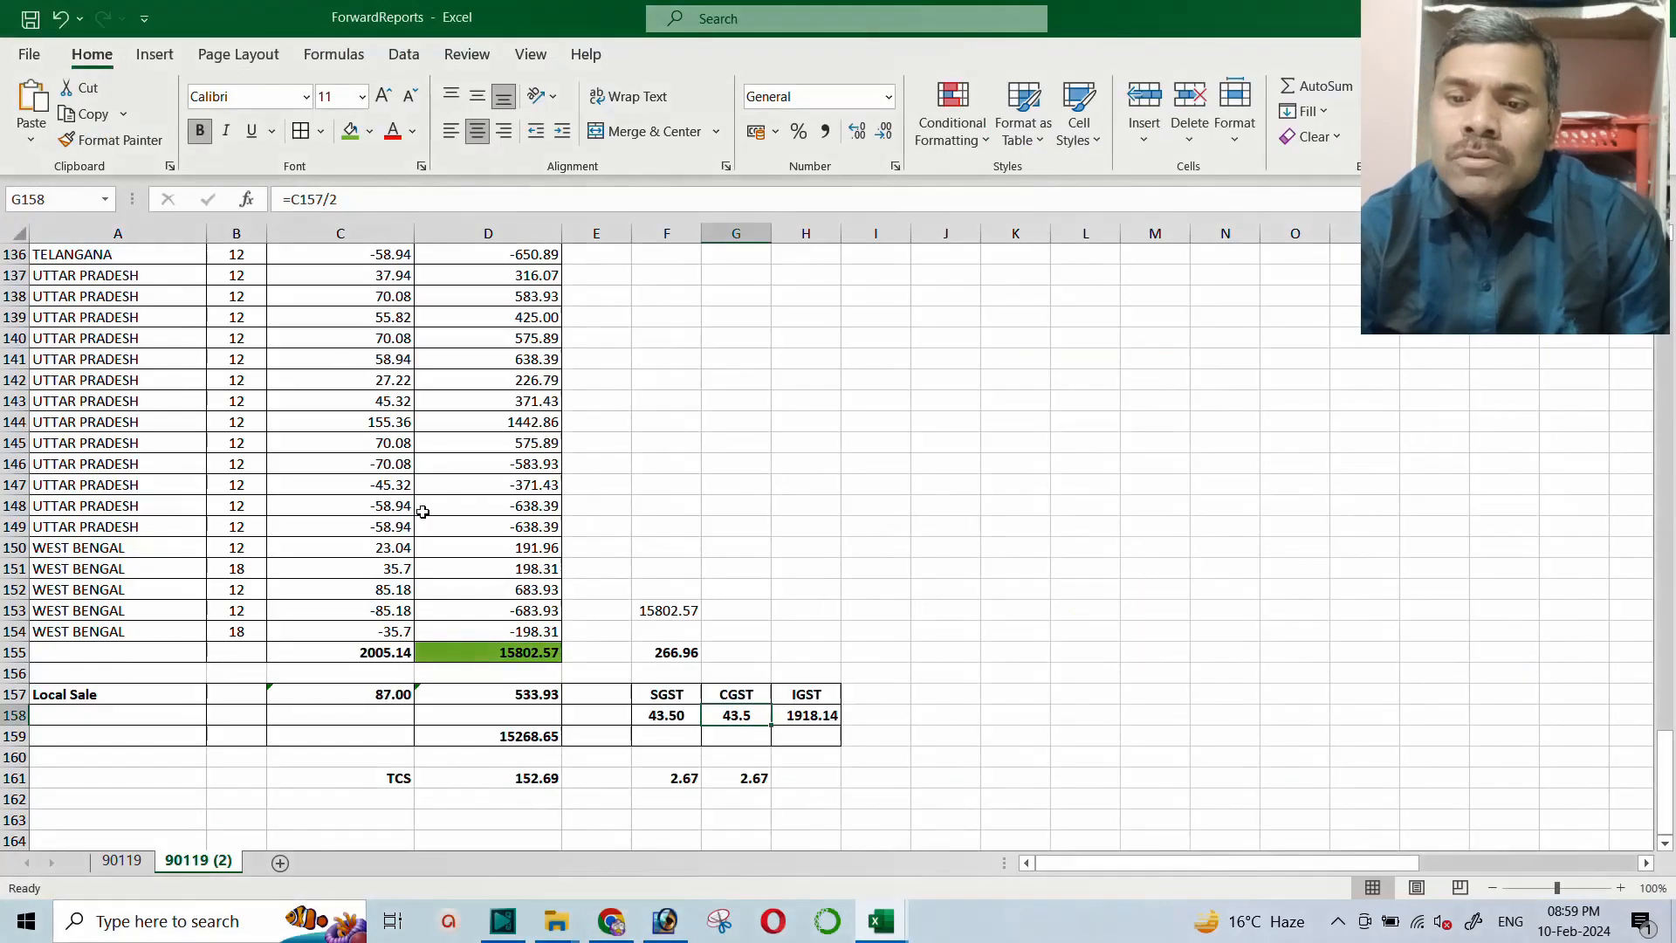
pyautogui.scroll(1, 421, 511)
pyautogui.scroll(-1, 421, 512)
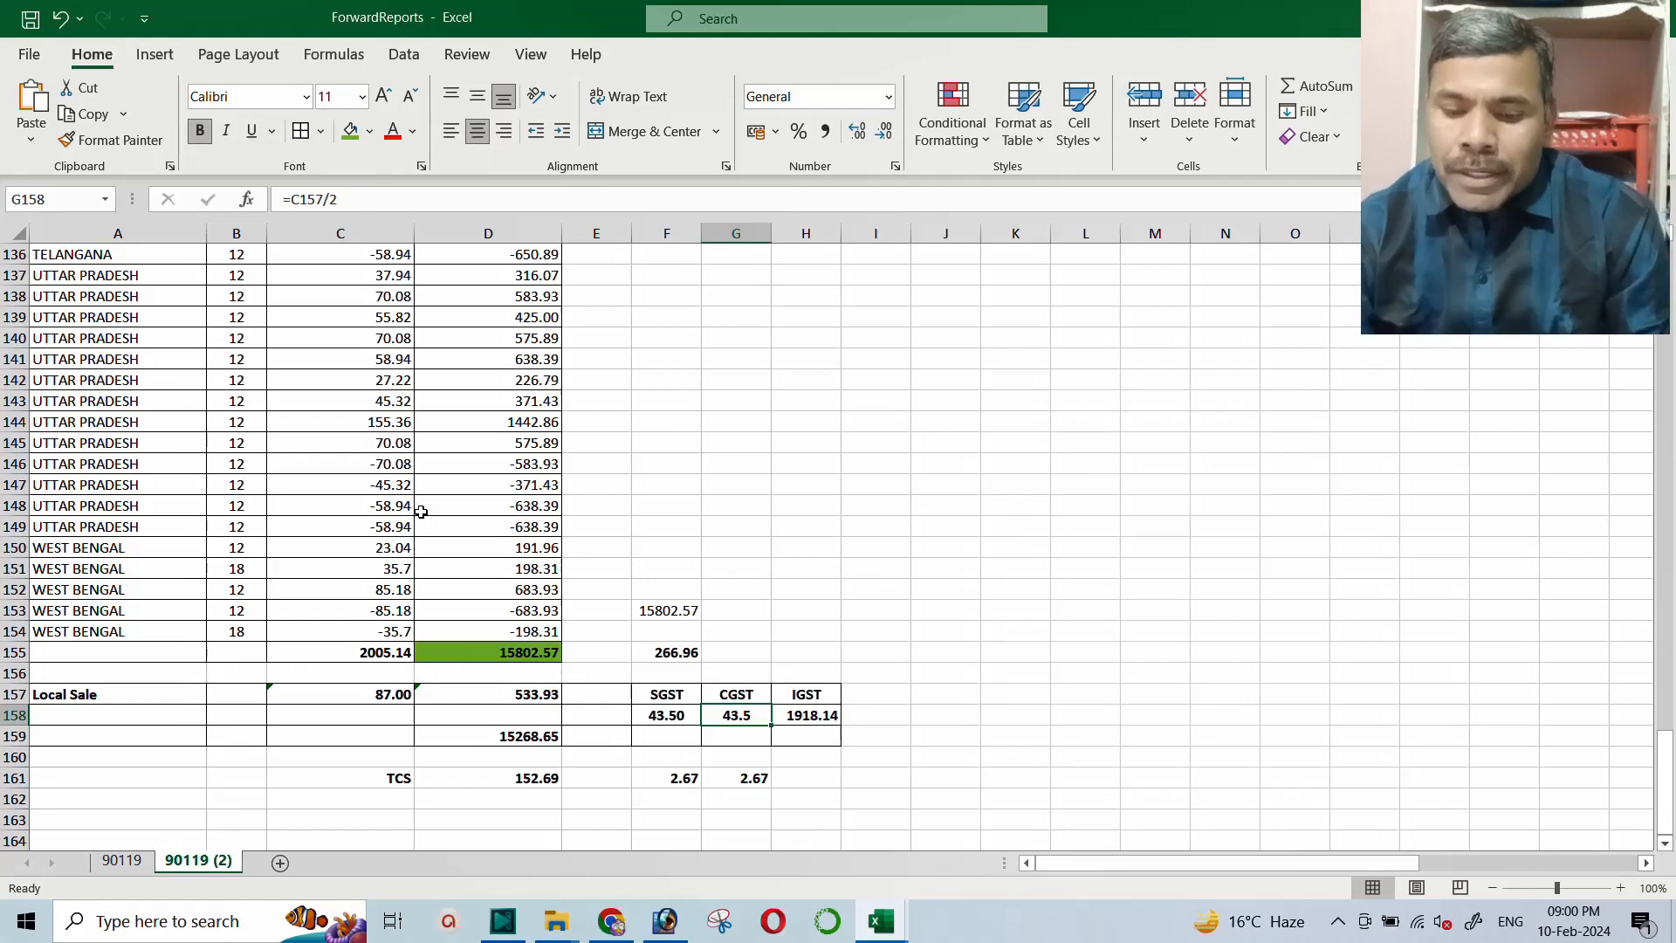
pyautogui.hotkey('alt', 'Tab')
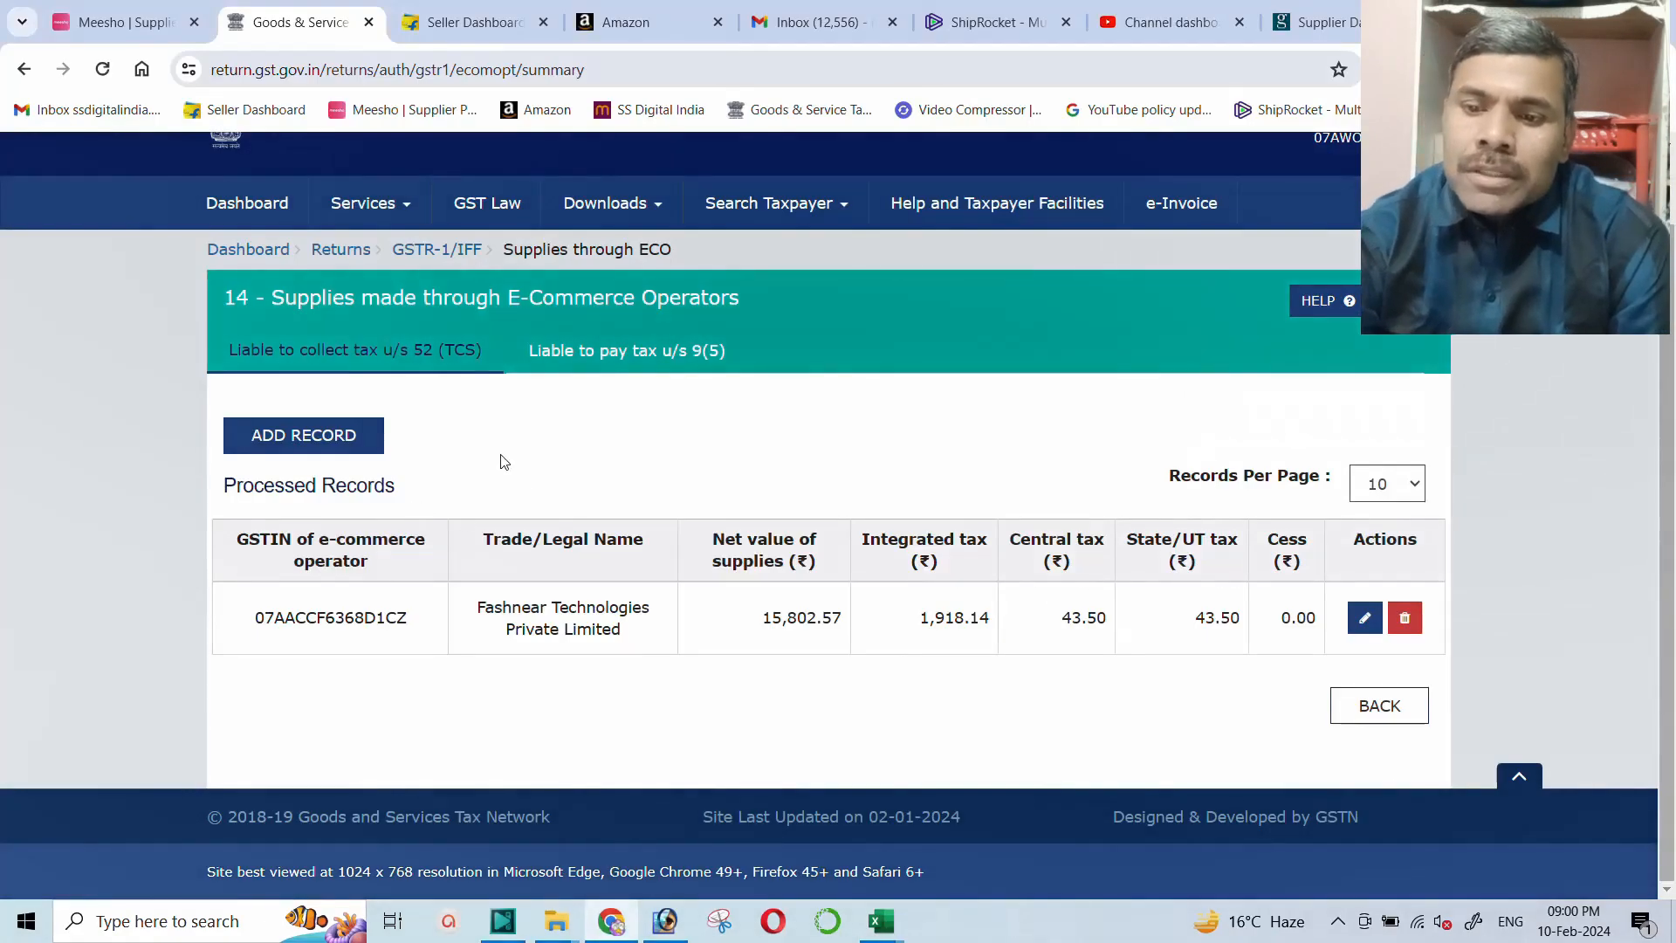